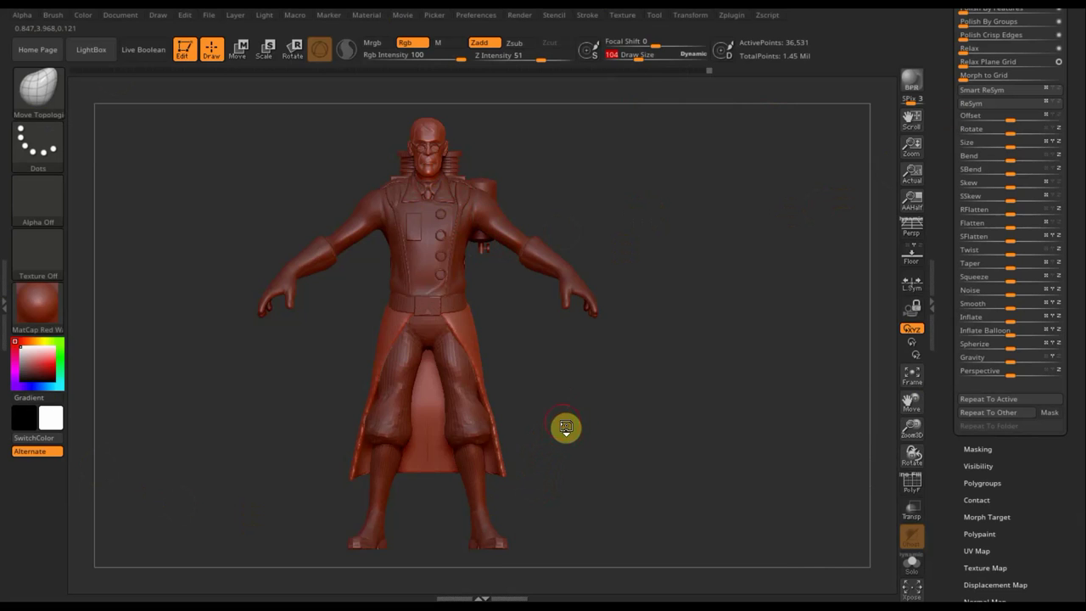
- Orbit around the red medic sculpt to inspect the legs, boots and backpack, ending in a front view
drag(592, 431, 463, 247)
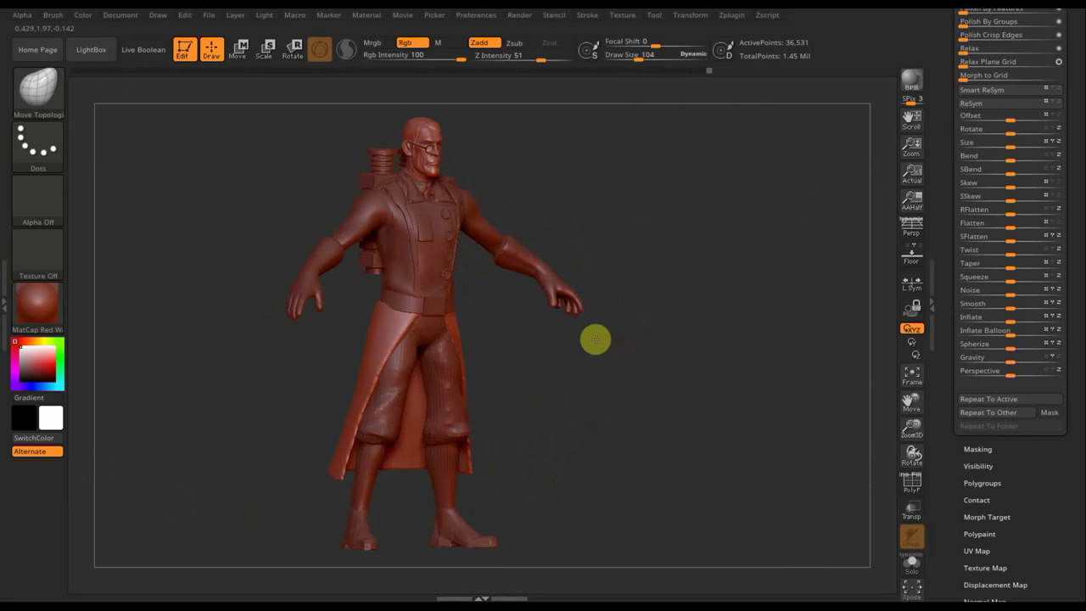
drag(597, 339, 436, 304)
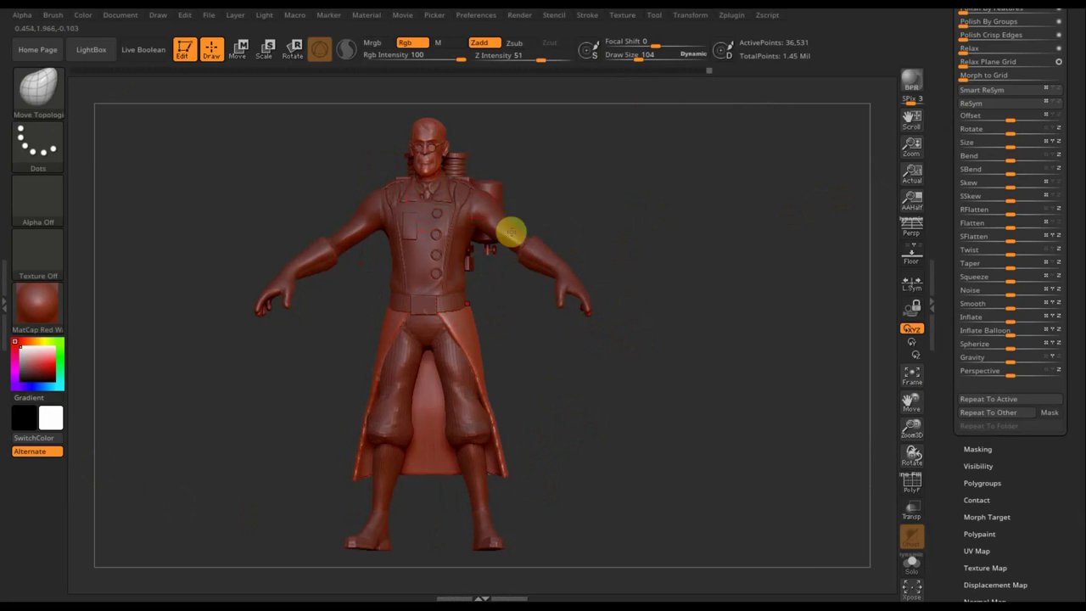
mouse_move(610, 404)
mouse_down()
mouse_move(594, 404)
mouse_move(679, 415)
mouse_move(616, 461)
mouse_up()
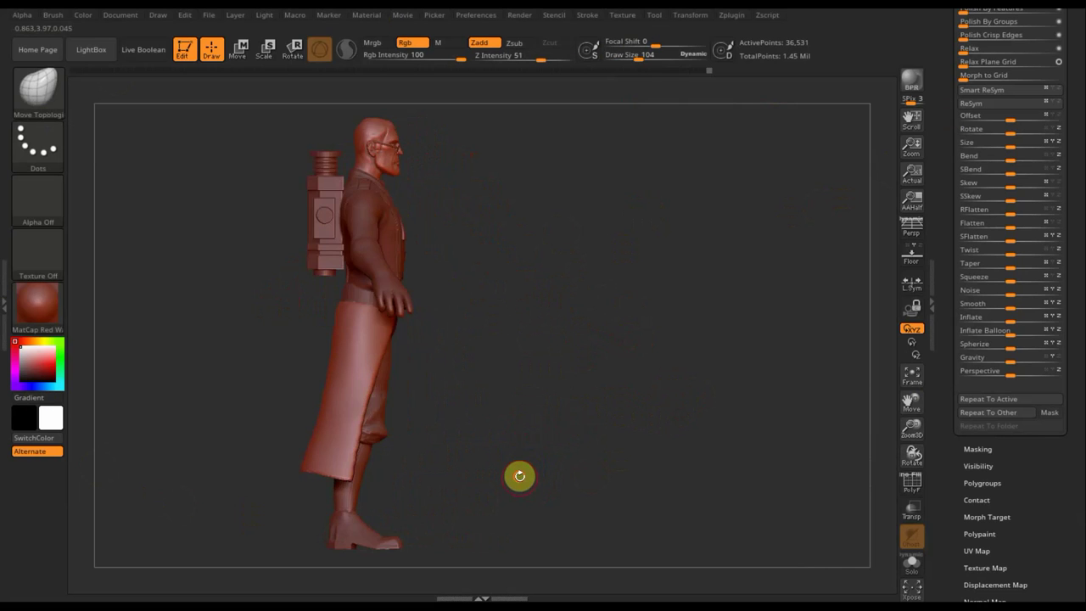
alt+drag(518, 475, 572, 348)
mouse_move(488, 424)
alt+mouse_down()
mouse_move(553, 444)
mouse_move(560, 487)
mouse_move(566, 391)
mouse_move(409, 419)
alt+mouse_up()
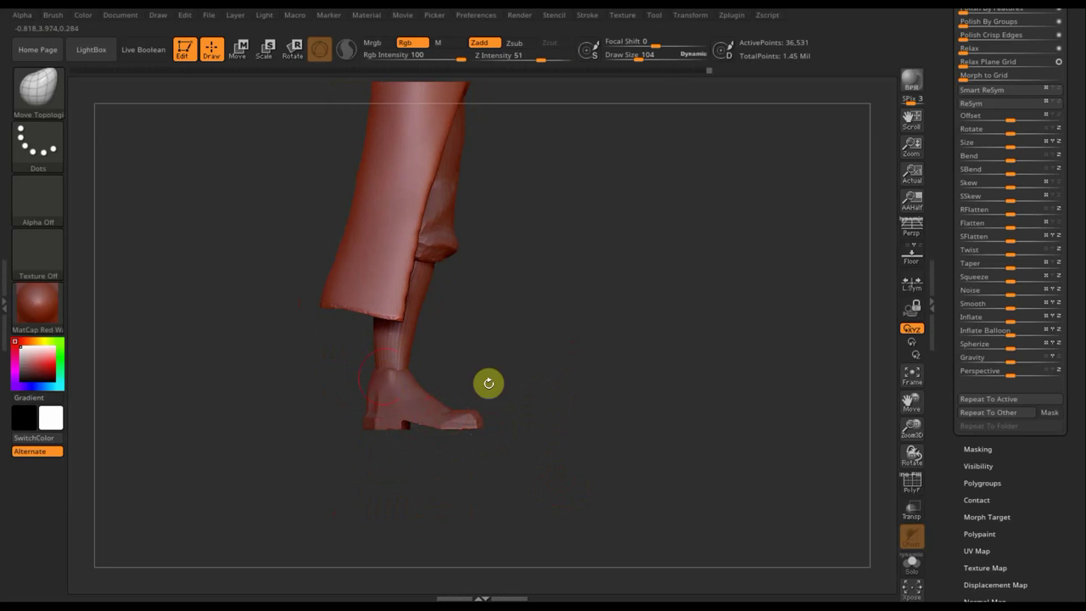
mouse_move(555, 385)
mouse_down()
mouse_move(463, 390)
mouse_move(487, 383)
mouse_move(476, 433)
mouse_move(451, 434)
mouse_move(507, 439)
mouse_move(699, 400)
mouse_move(691, 413)
mouse_up()
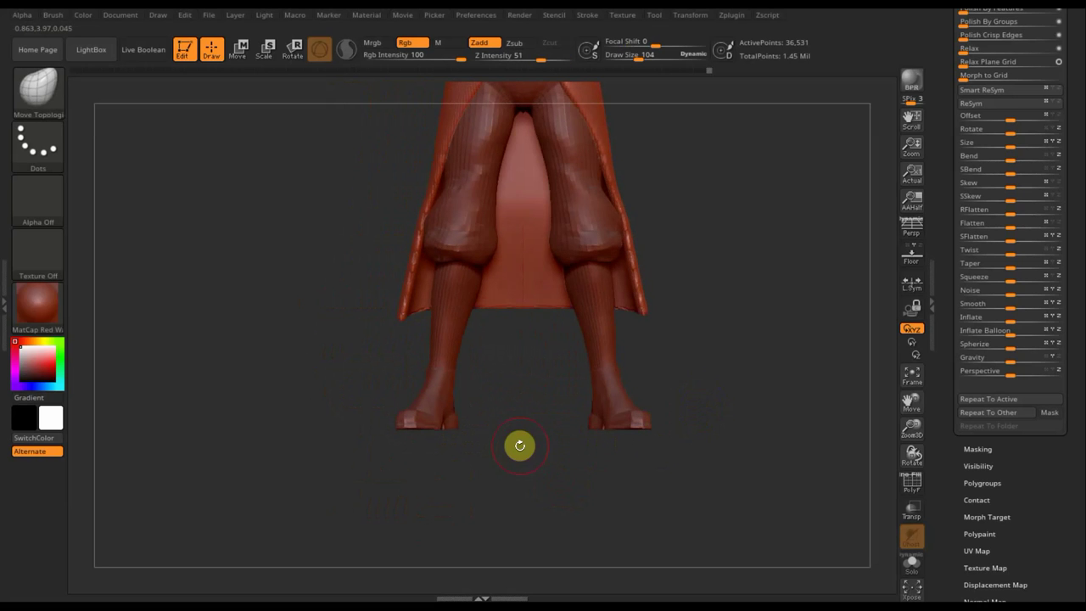
mouse_move(532, 445)
mouse_down()
mouse_move(597, 454)
mouse_move(514, 470)
mouse_move(538, 466)
mouse_up()
mouse_move(551, 426)
mouse_down()
mouse_move(538, 388)
mouse_move(453, 475)
mouse_move(568, 433)
mouse_move(594, 446)
mouse_up()
drag(555, 490, 404, 515)
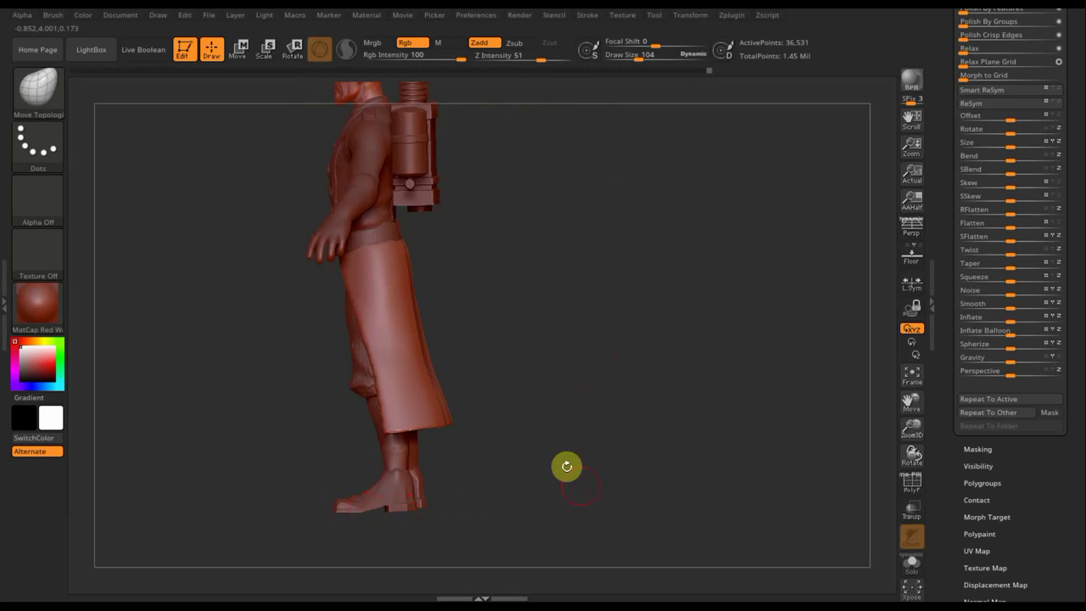
mouse_move(564, 445)
mouse_down()
mouse_move(640, 439)
mouse_move(630, 446)
mouse_up()
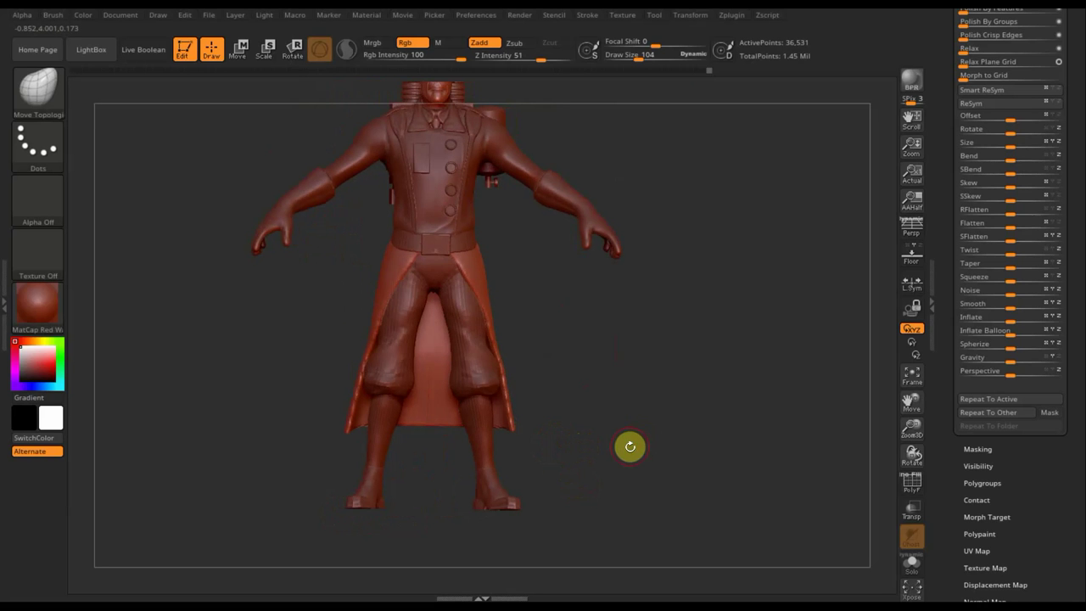
drag(626, 407, 626, 424)
mouse_move(611, 388)
shift+mouse_down()
mouse_move(630, 499)
mouse_move(632, 433)
shift+mouse_up()
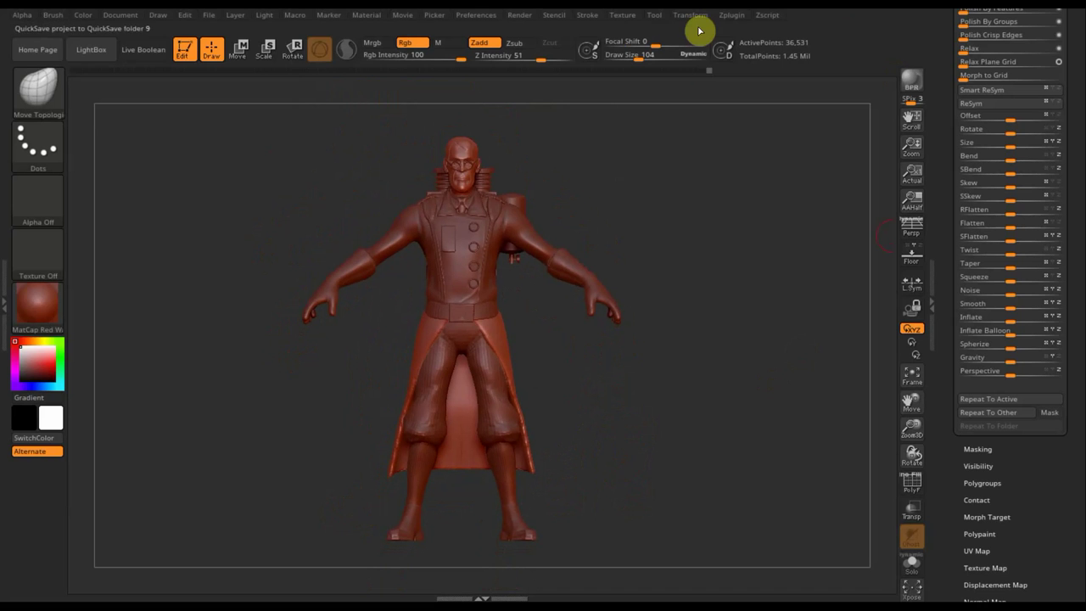
- Show the MEDIC screenshot in SpotLight, shrink it aside, then hide it with Shift+Z
click(629, 19)
click(628, 19)
click(629, 20)
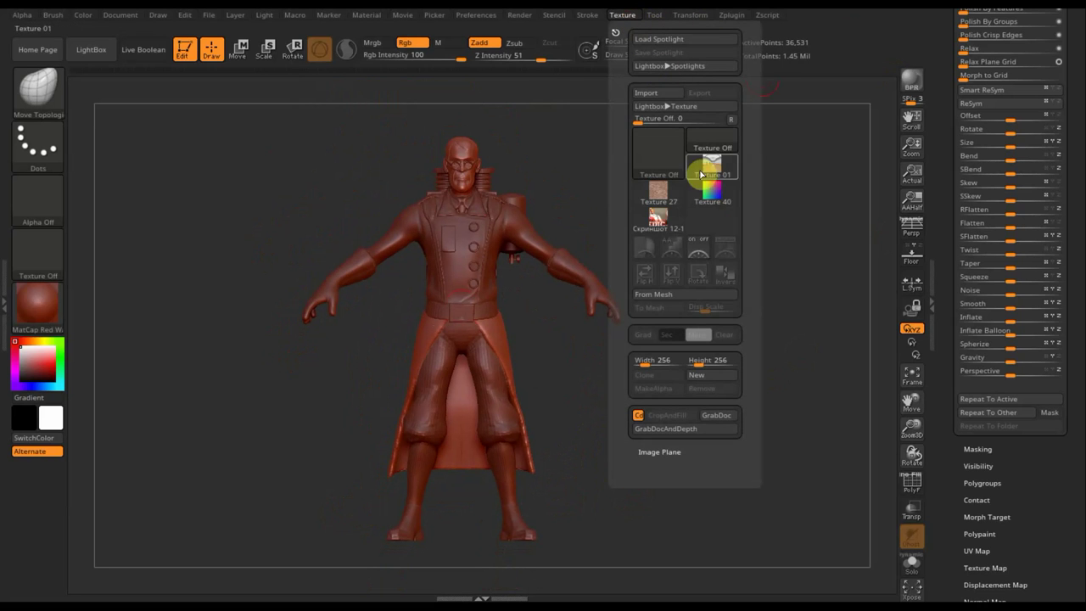
click(660, 218)
click(698, 248)
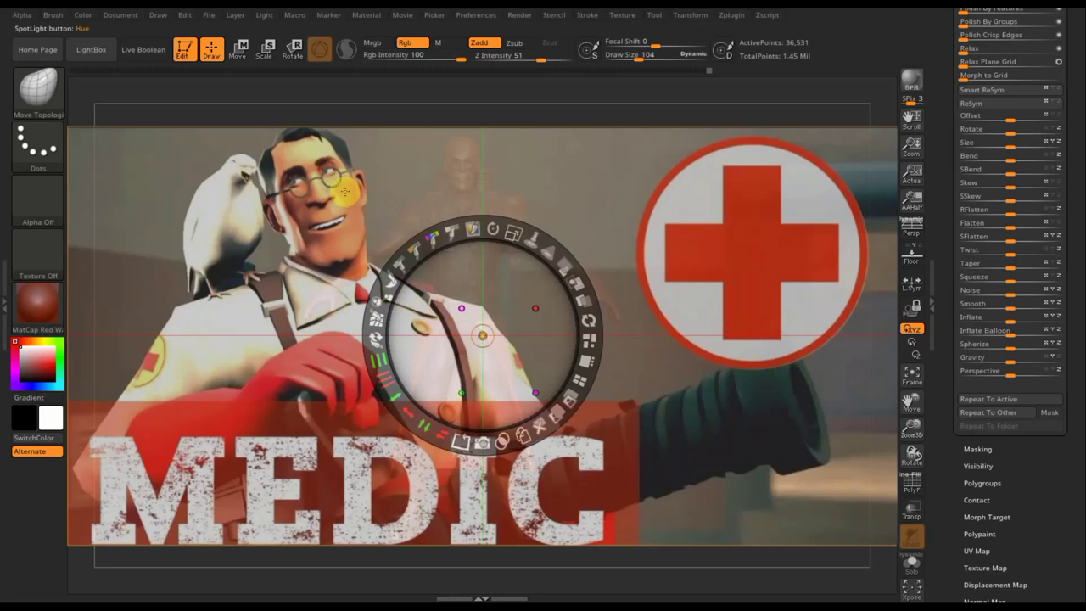
mouse_move(513, 235)
mouse_down()
mouse_move(416, 238)
mouse_move(445, 285)
mouse_move(773, 162)
mouse_up()
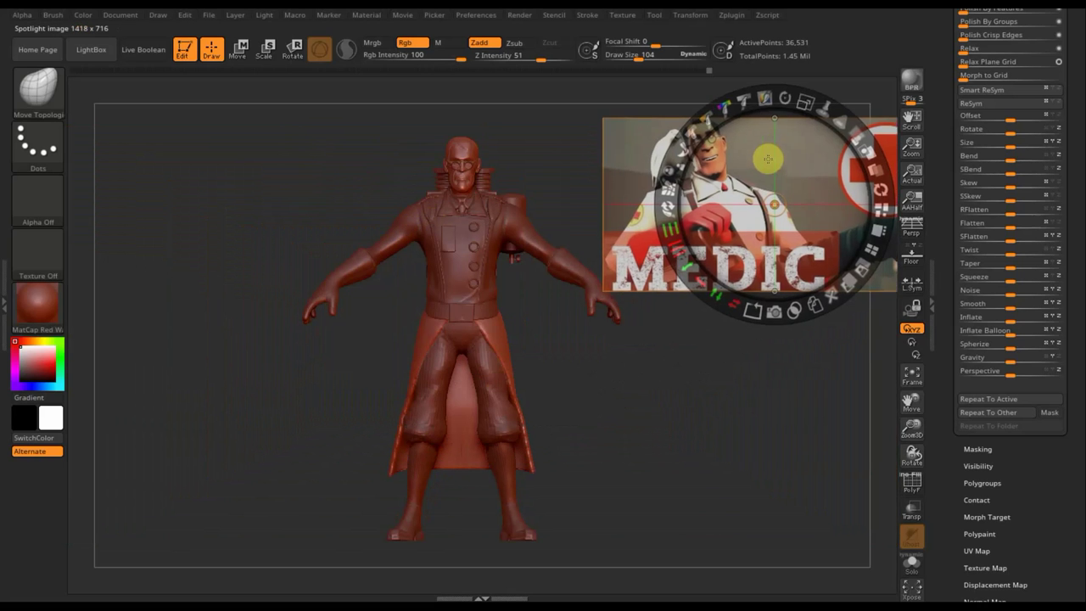
key(shift+z)
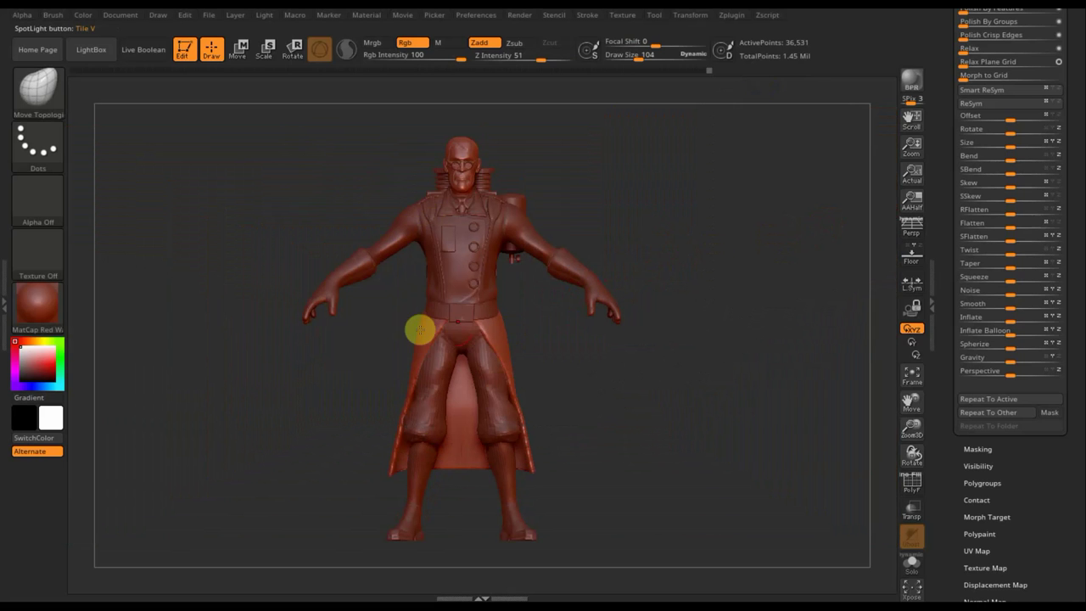
- Select the Standard brush and apply the white SketchShaded2 material
click(49, 95)
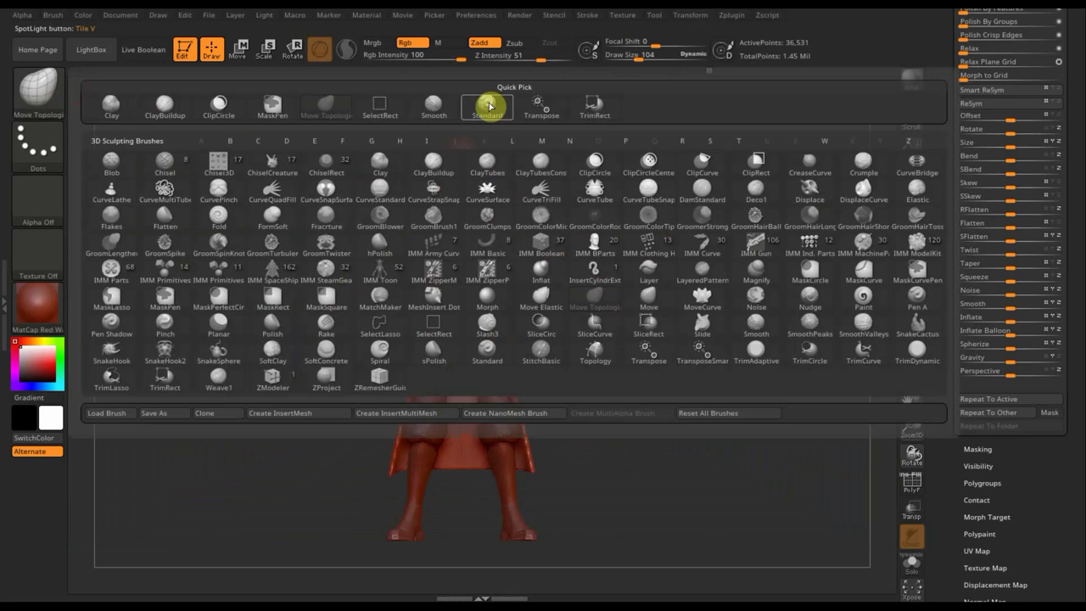
click(485, 104)
click(38, 302)
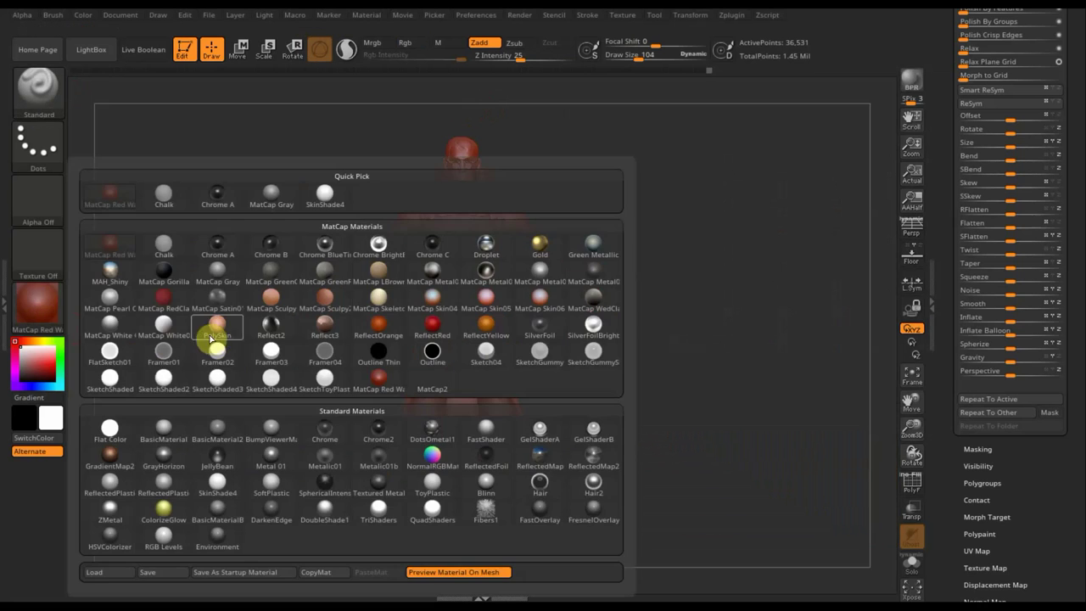
click(163, 383)
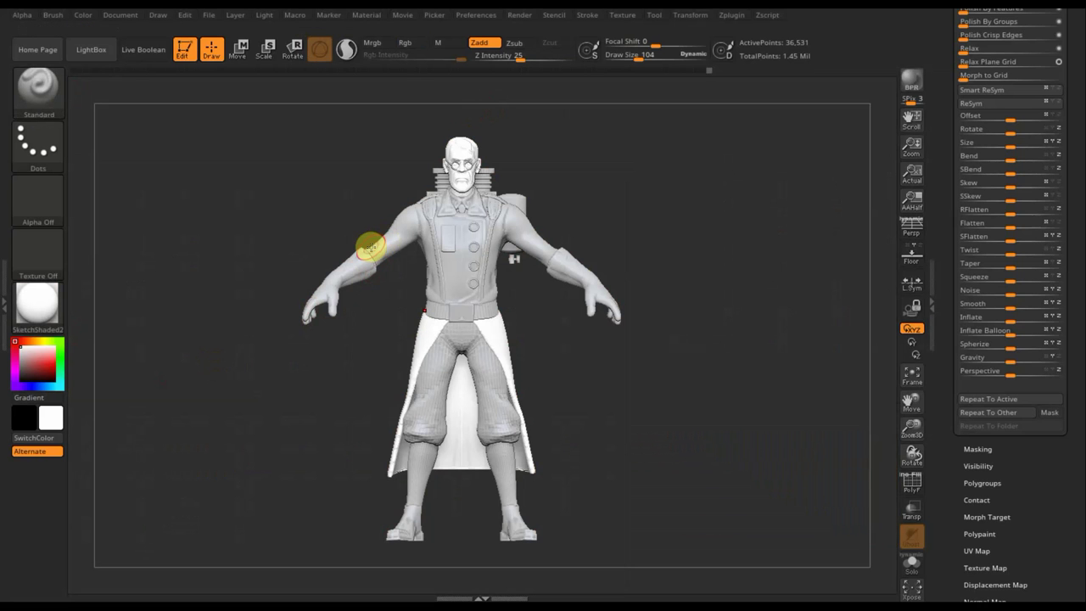
- Enlarge Draw Size to 322 and switch the brush to Rgb colour painting with Zadd off
click(633, 58)
drag(638, 58, 666, 66)
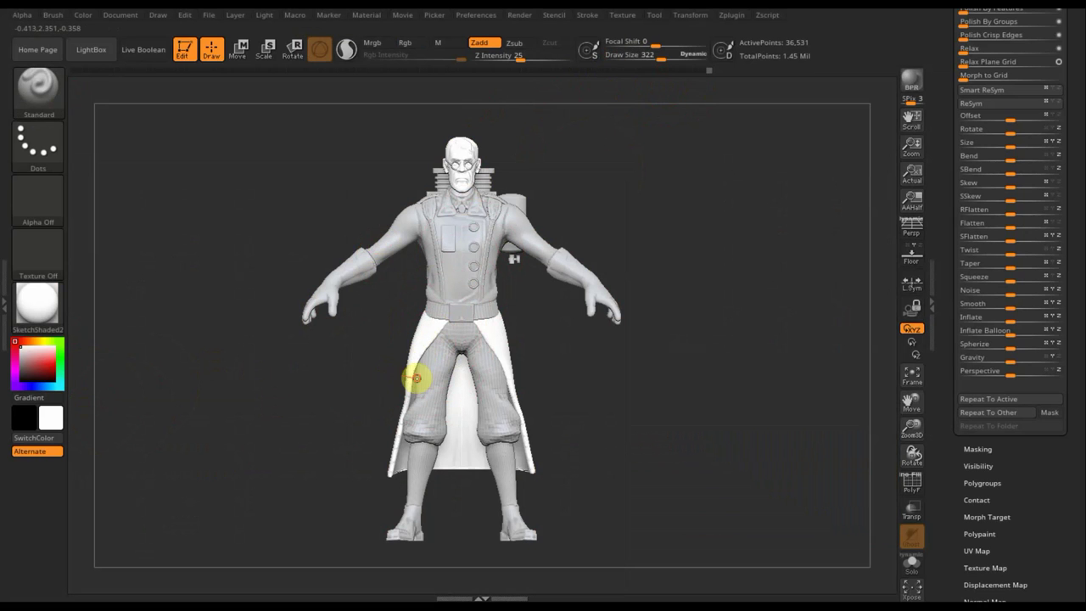
key(shift)
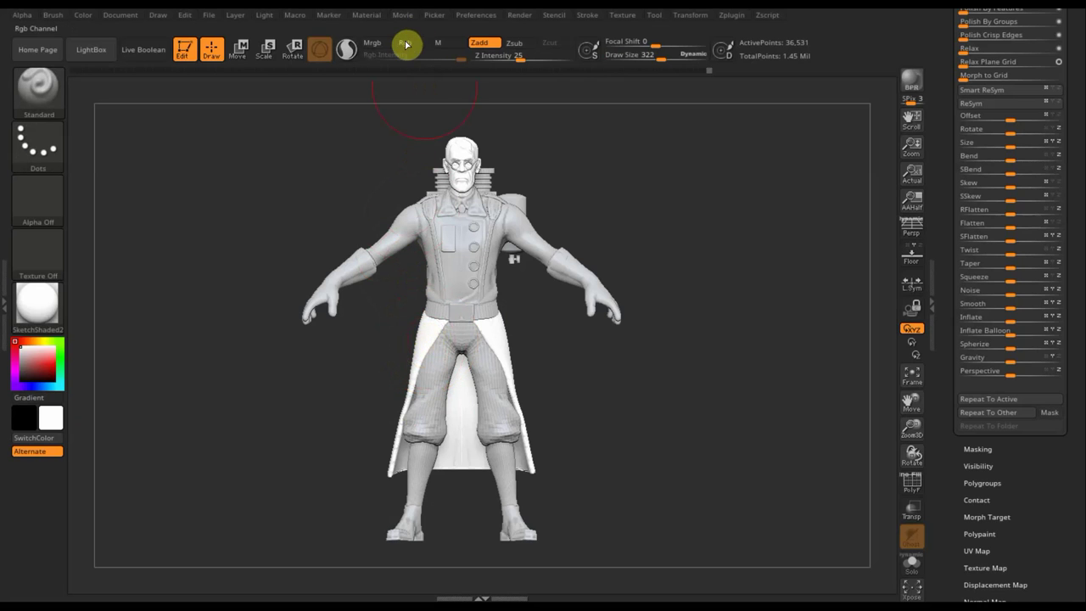
click(415, 46)
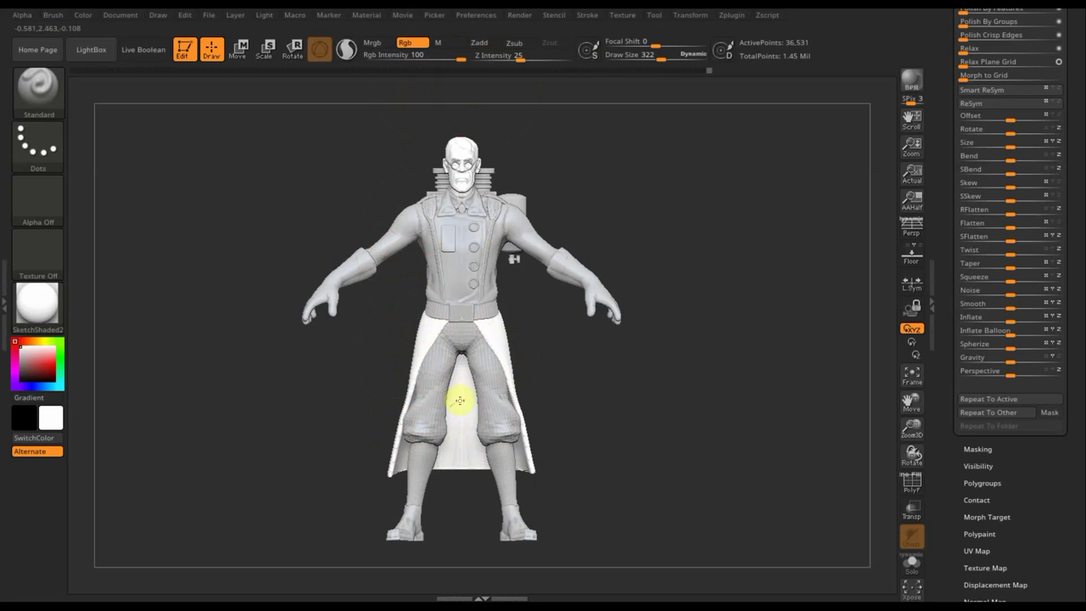
- From a back view, select Extract9_2 in the subtool list, orbit to check it, then reopen the list
mouse_move(314, 400)
mouse_down()
mouse_move(454, 412)
mouse_move(412, 419)
mouse_up()
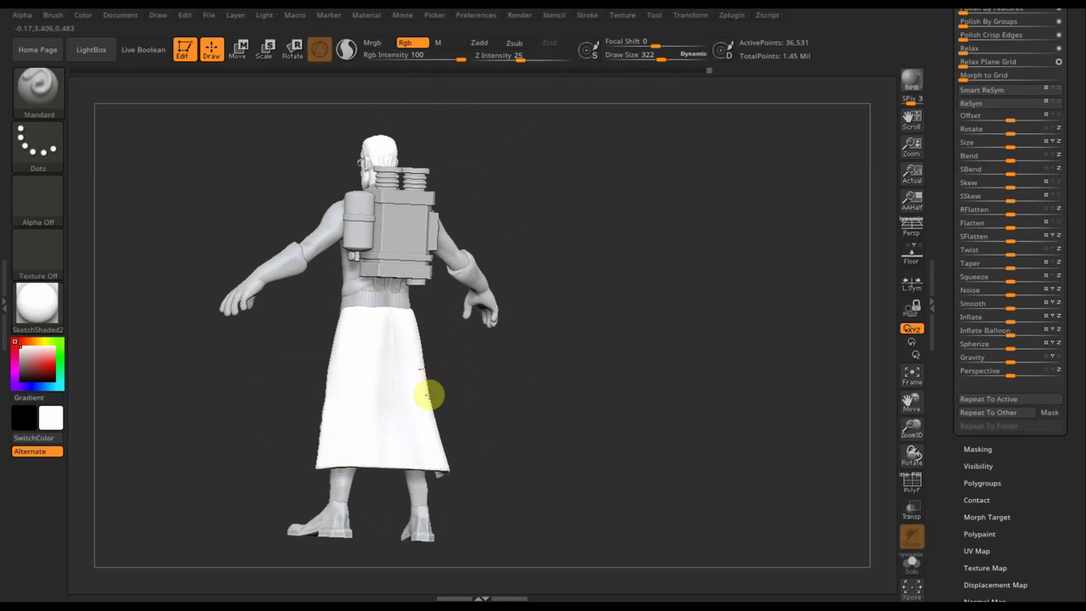
drag(628, 393, 589, 419)
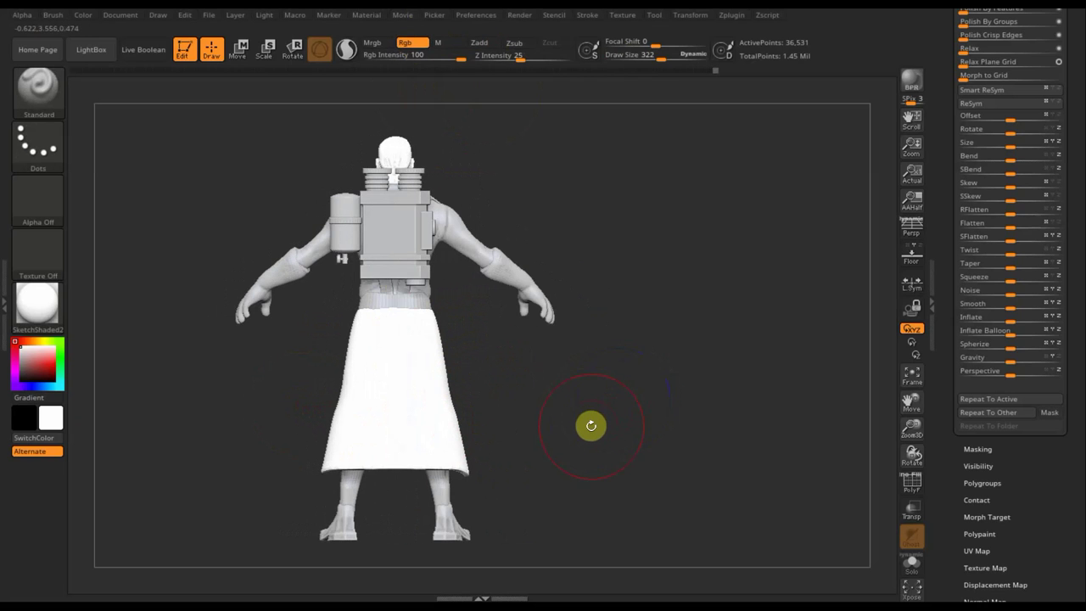
key(n)
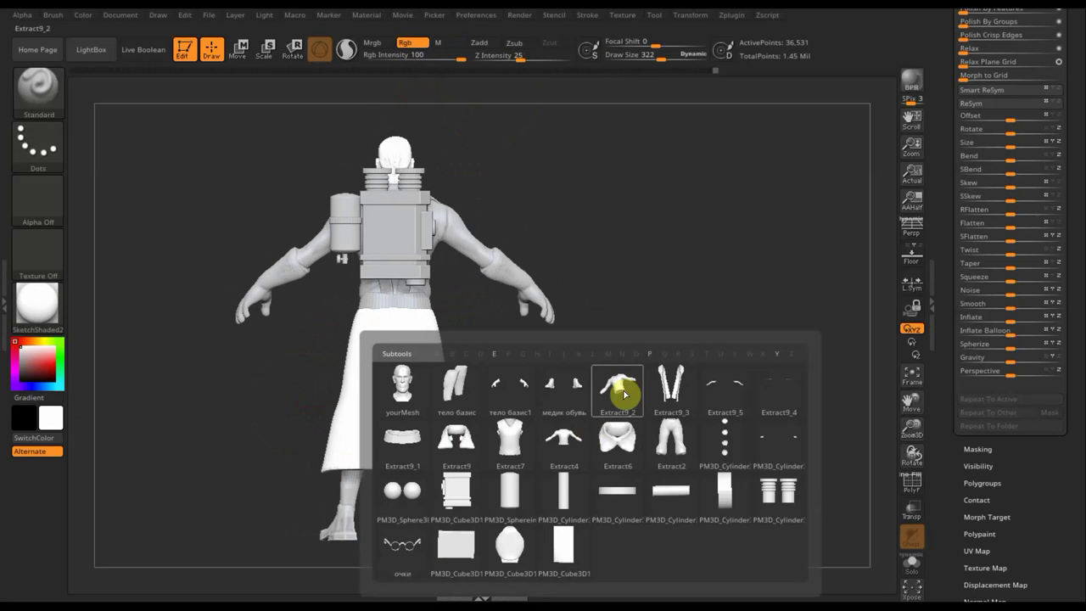
click(620, 392)
mouse_move(682, 332)
mouse_down()
mouse_move(579, 347)
mouse_move(419, 264)
mouse_up()
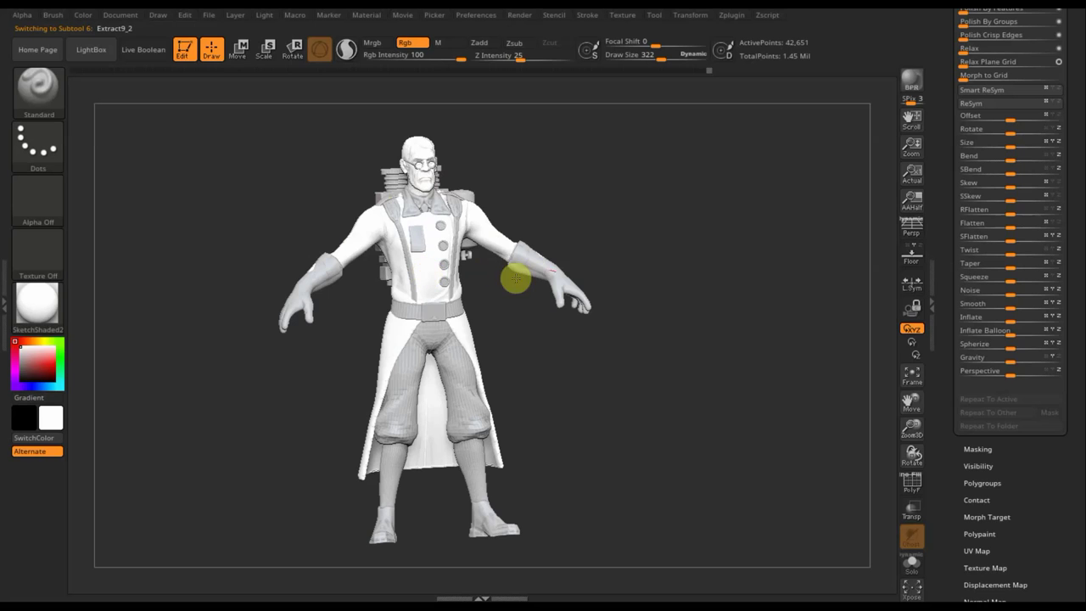
drag(227, 226, 404, 276)
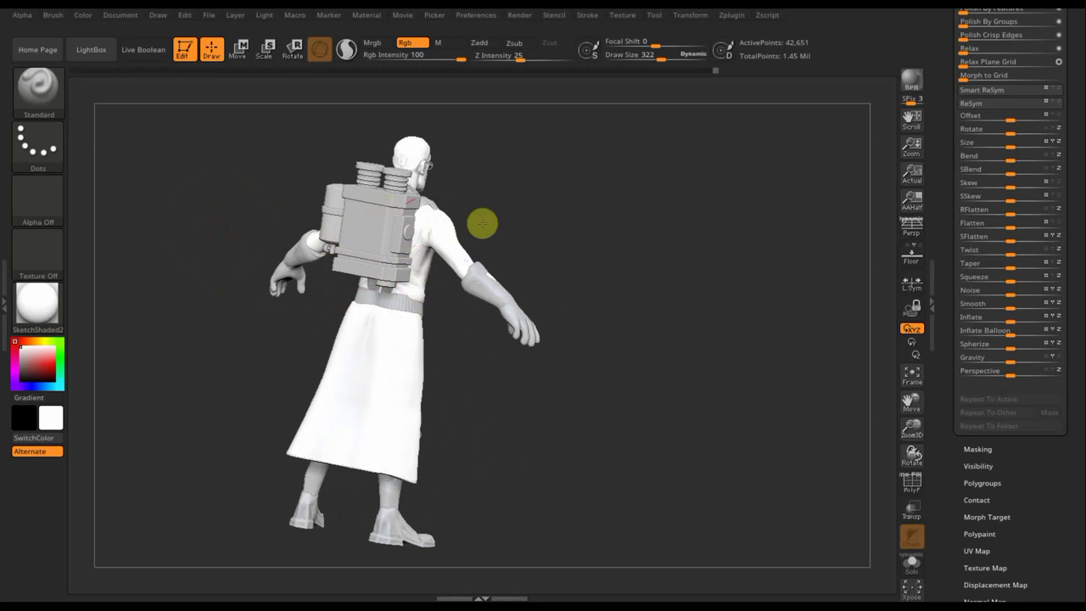
drag(679, 271, 534, 254)
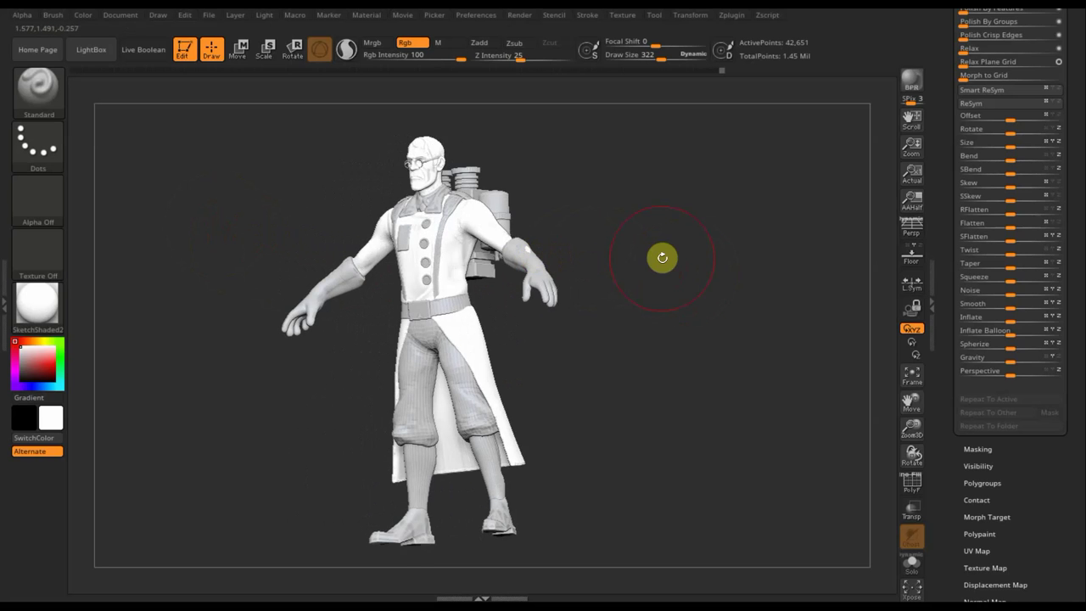
shift+drag(659, 255, 664, 269)
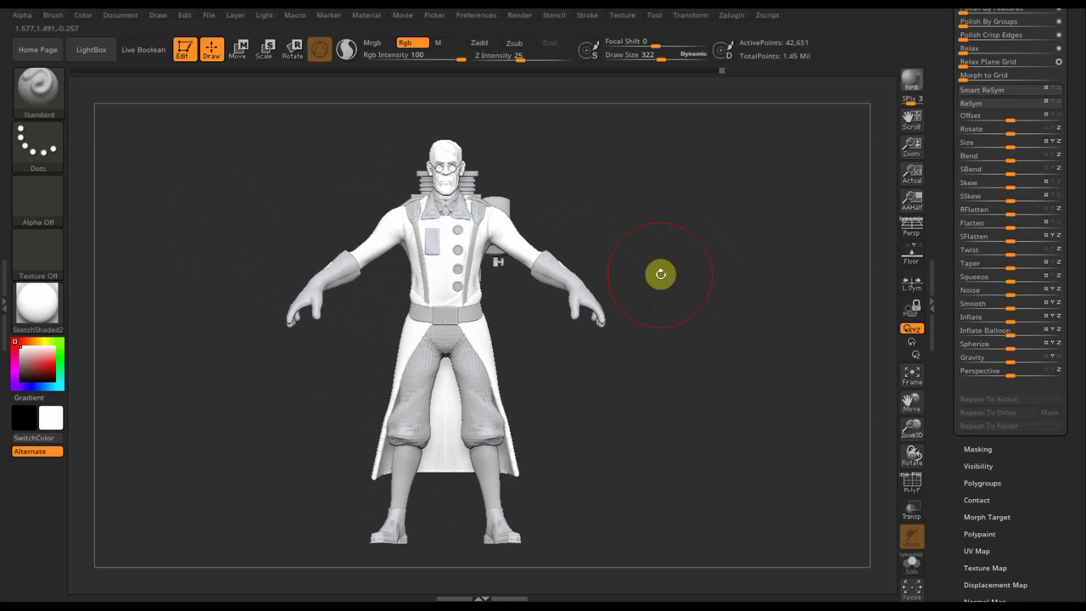
key(n)
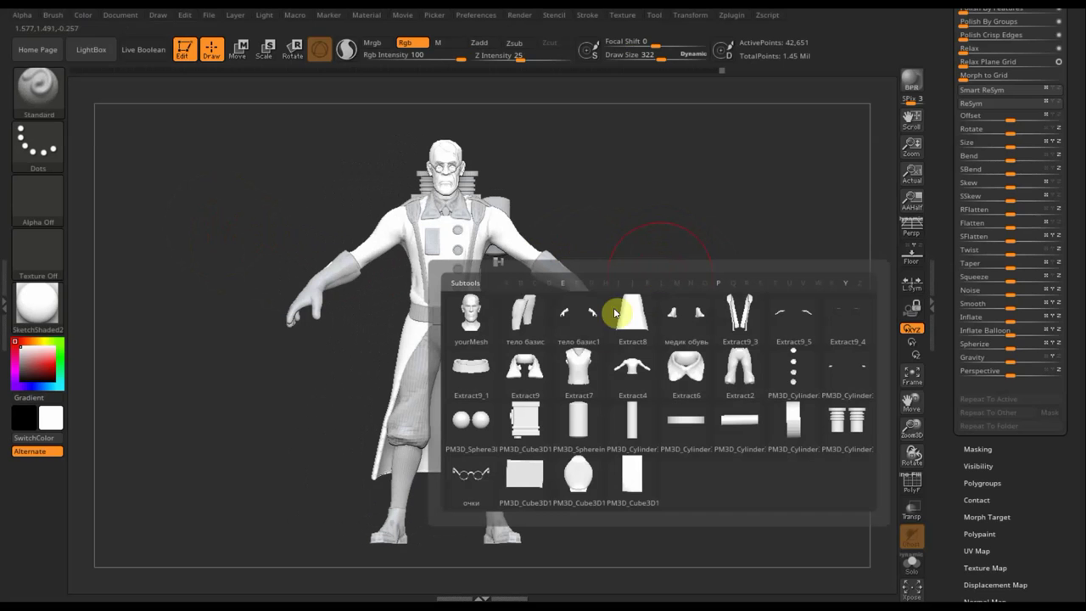
mouse_move(578, 319)
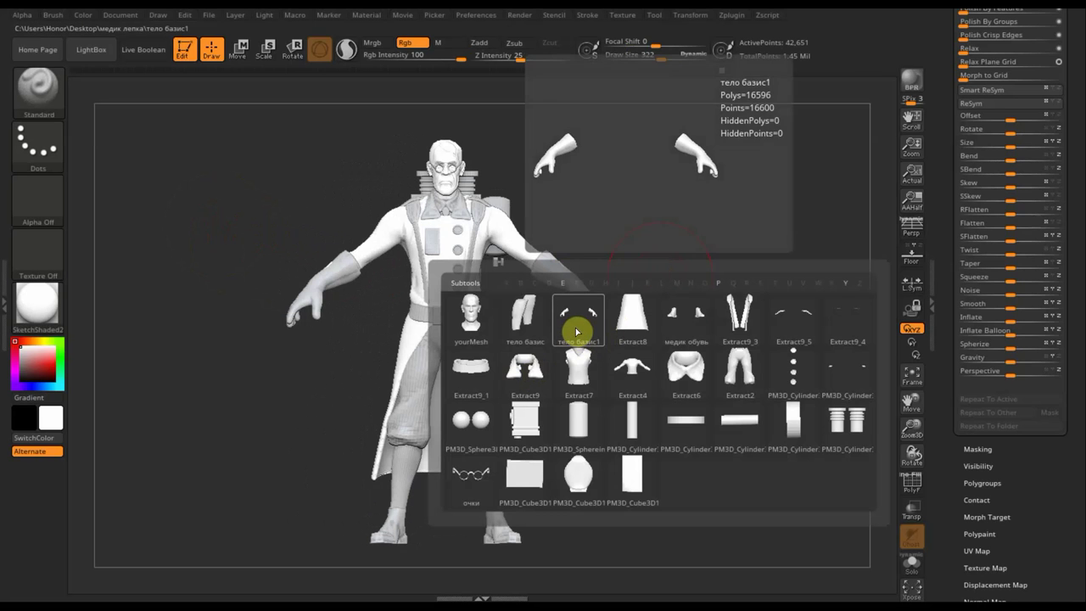
- On тело базис1, pick red and paint both gloves and forearms red
click(576, 331)
mouse_move(38, 363)
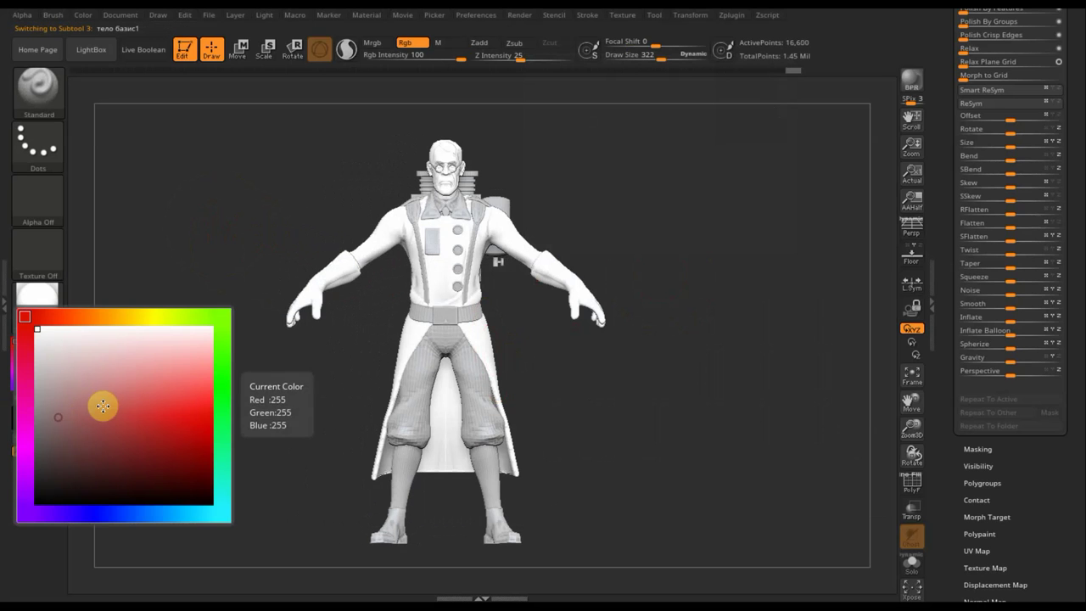
click(177, 425)
mouse_move(342, 288)
mouse_down()
mouse_move(331, 279)
mouse_move(279, 315)
mouse_move(319, 271)
mouse_up()
drag(585, 310, 553, 279)
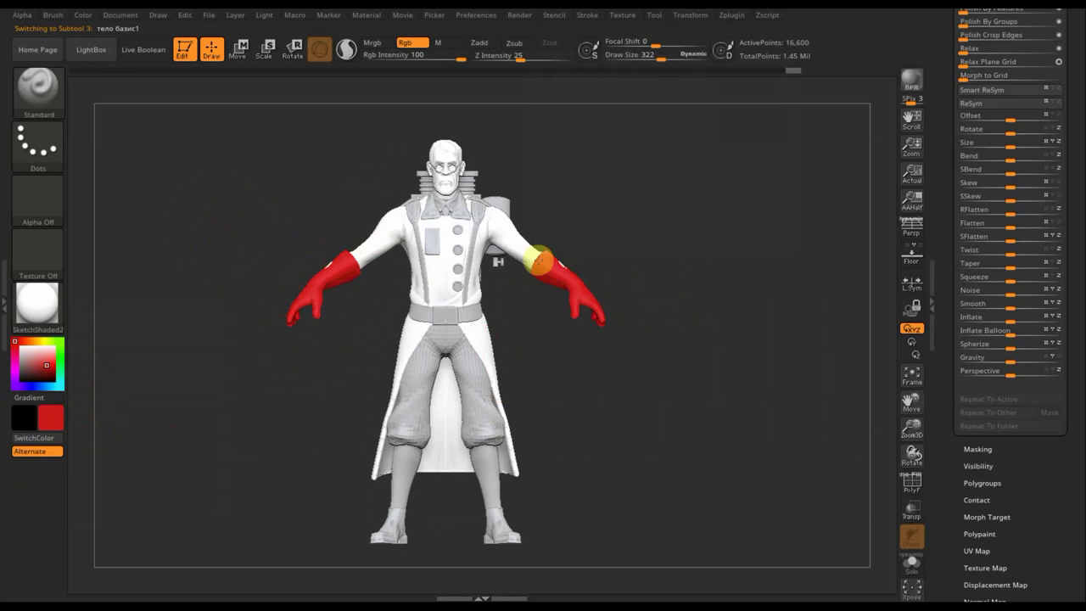
drag(650, 291, 395, 295)
drag(526, 305, 559, 372)
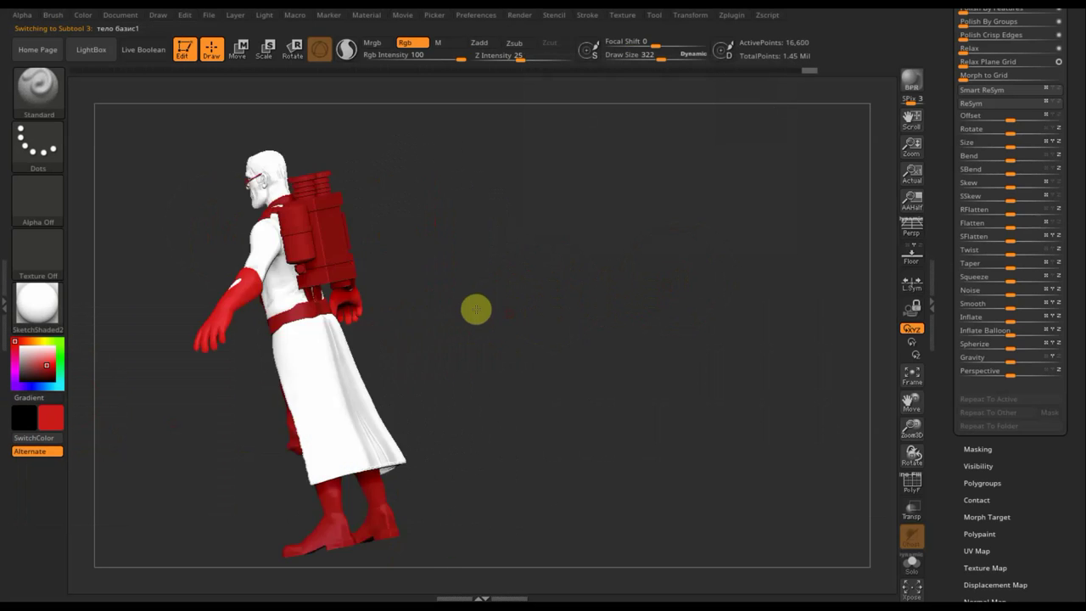
key(n)
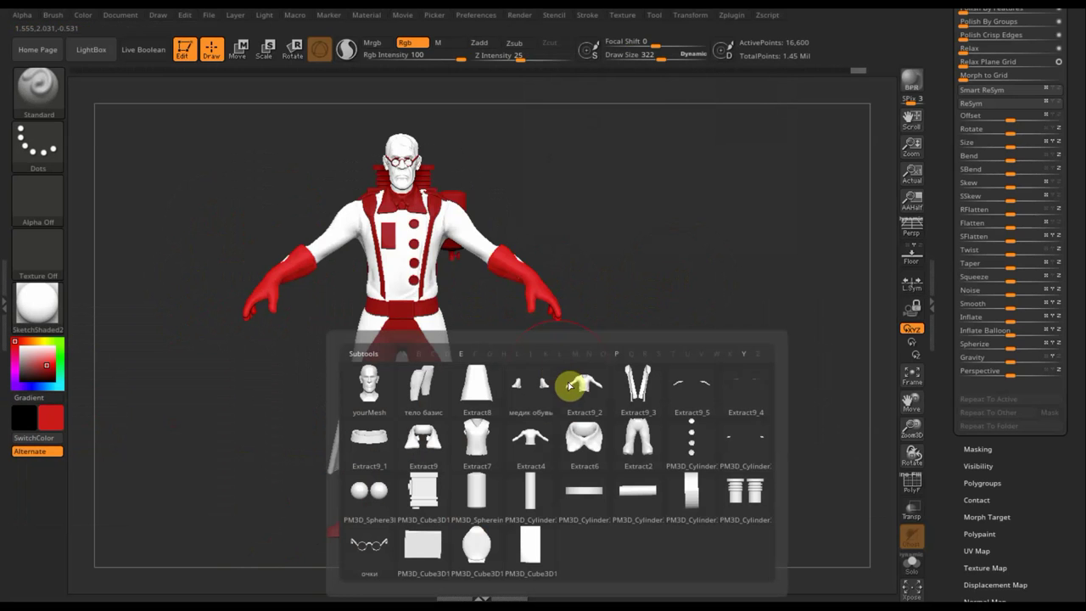
- Make Extract9 active and settle on a light beige paint colour (204, 182, 141)
click(428, 453)
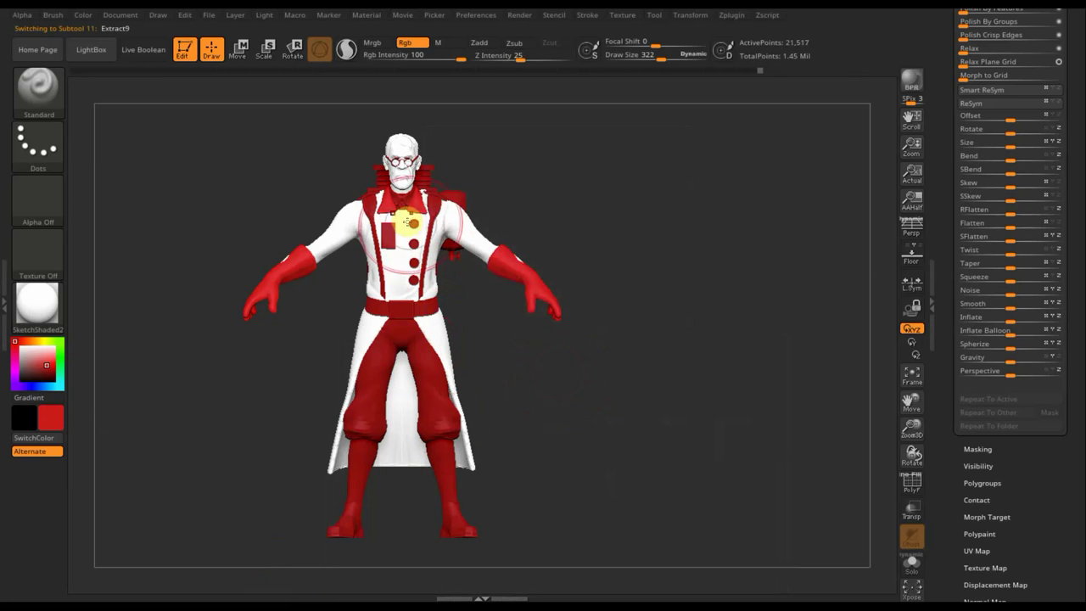
click(51, 421)
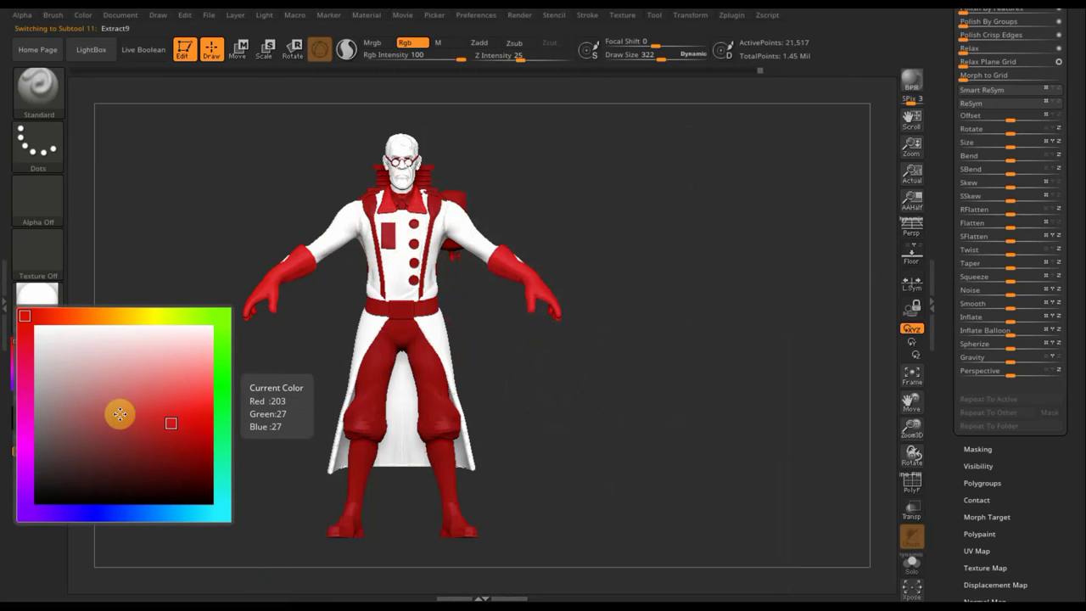
click(47, 371)
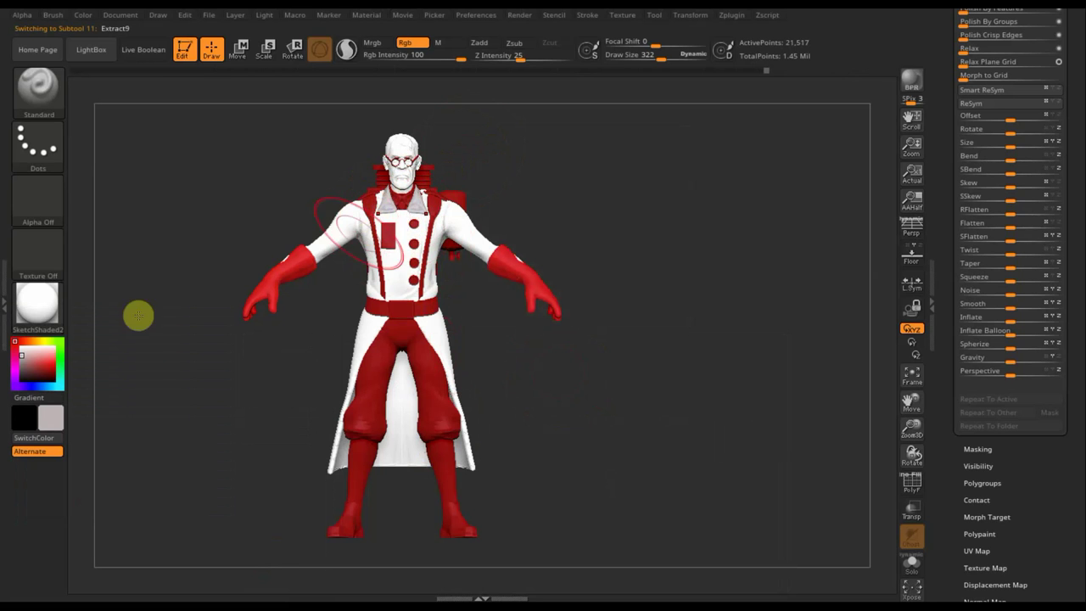
click(55, 424)
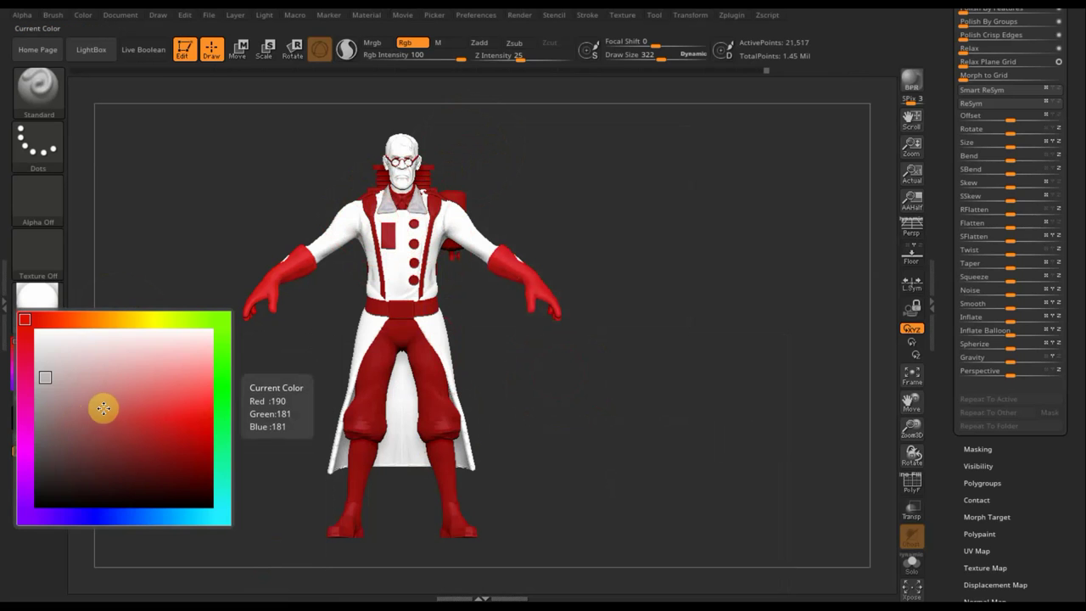
click(115, 320)
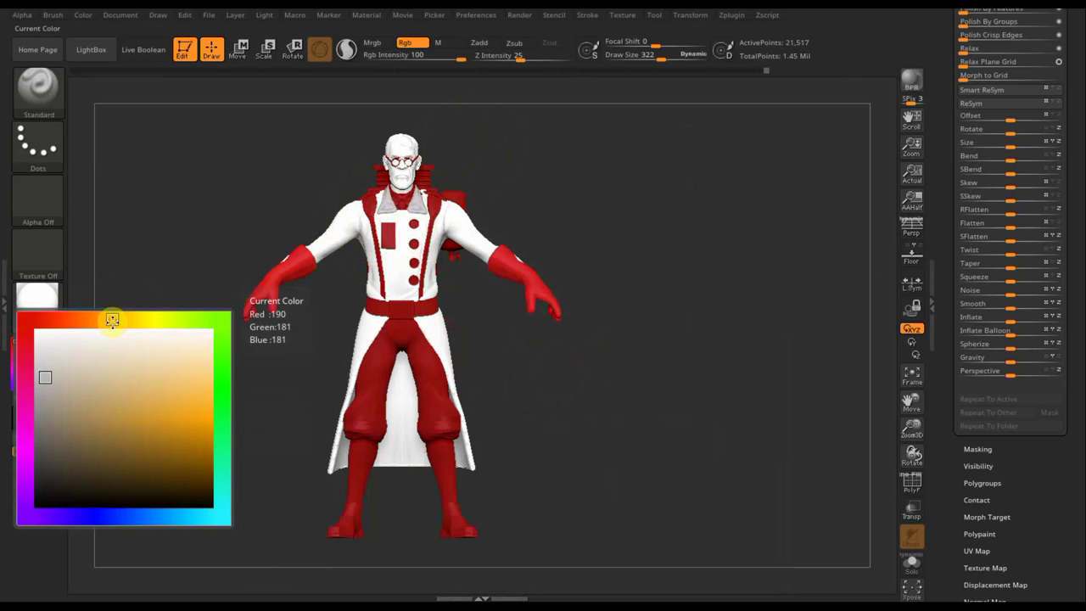
click(81, 401)
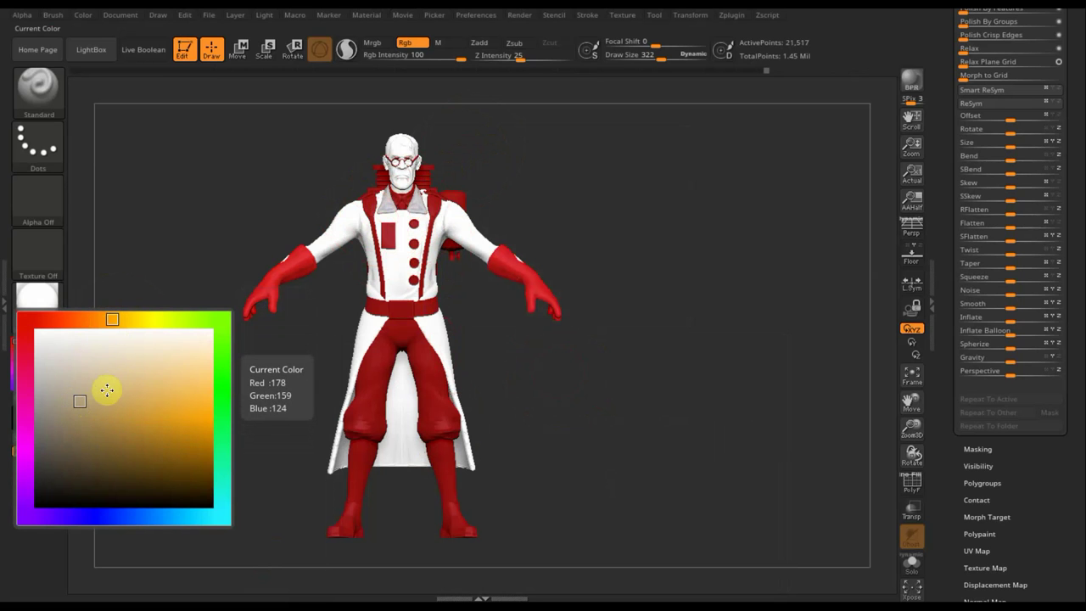
click(100, 383)
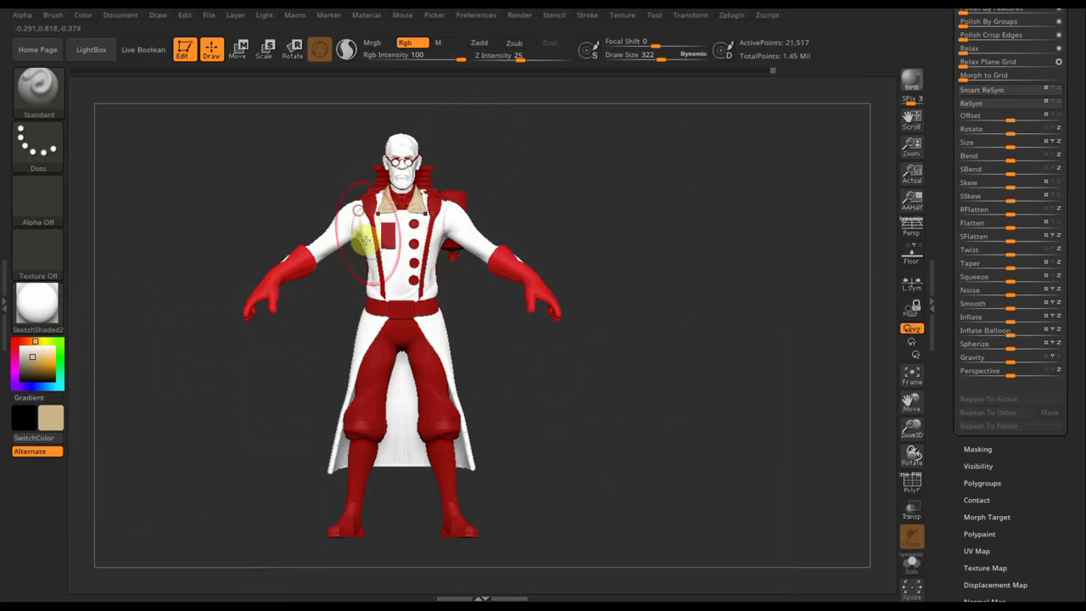
click(55, 422)
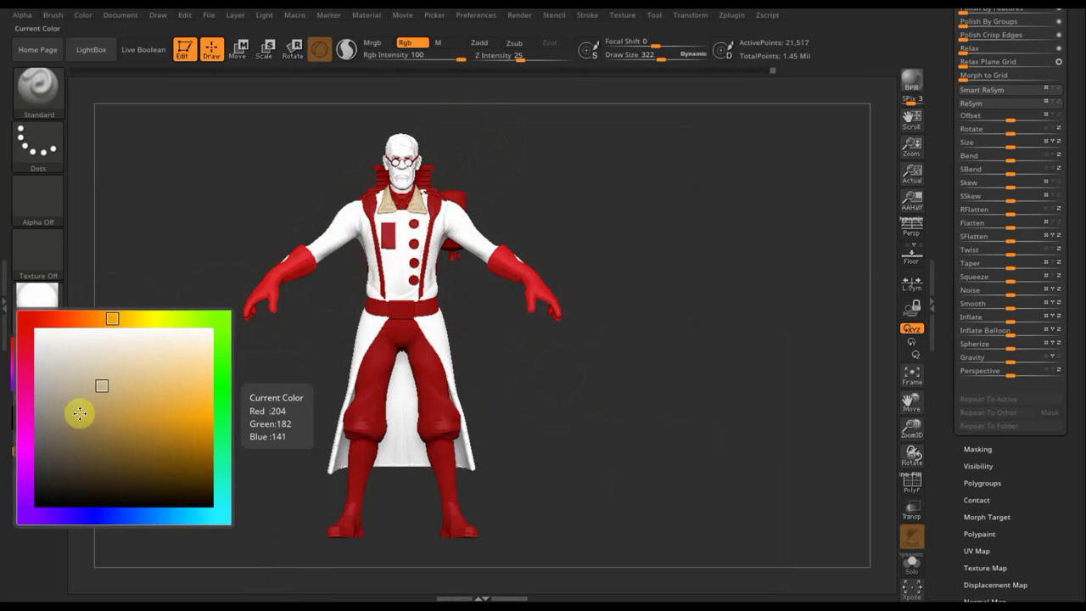
click(84, 374)
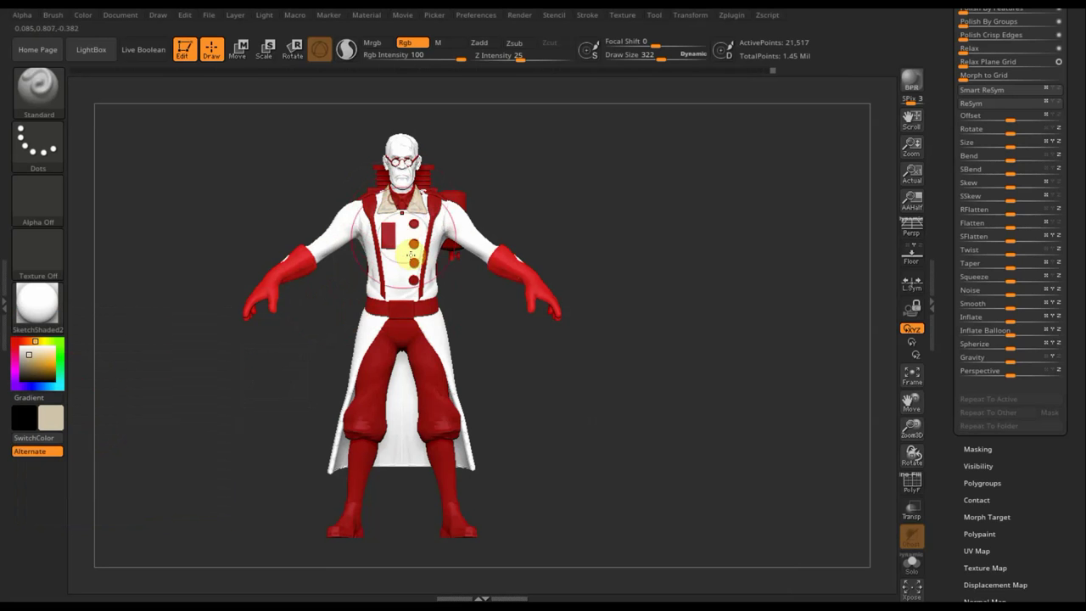
- Switch to the Extract8 coat subtool and clear the mask from the coat and trousers
key(n)
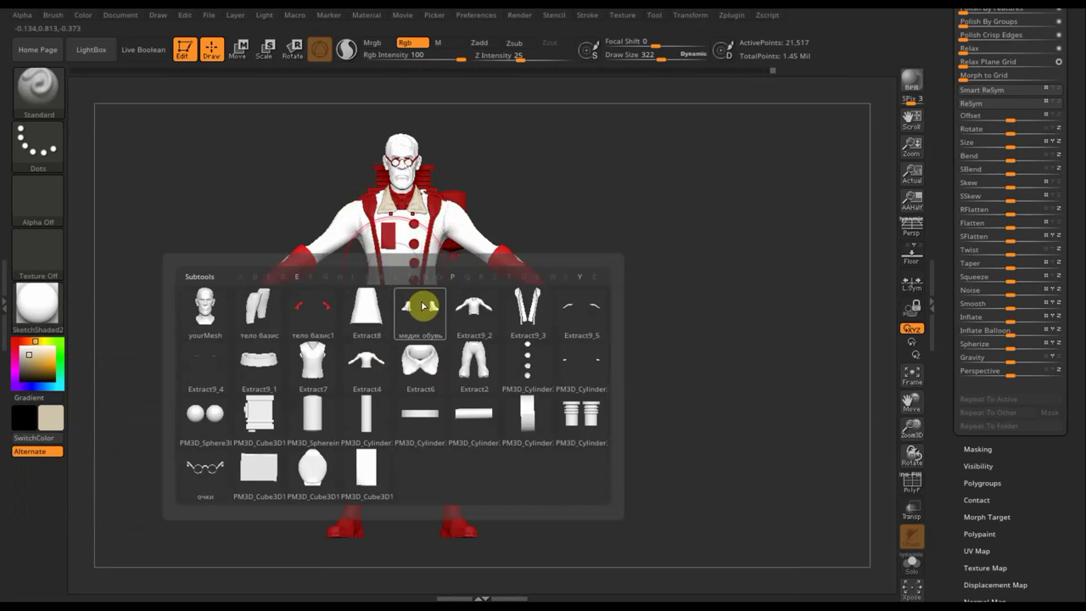
click(378, 328)
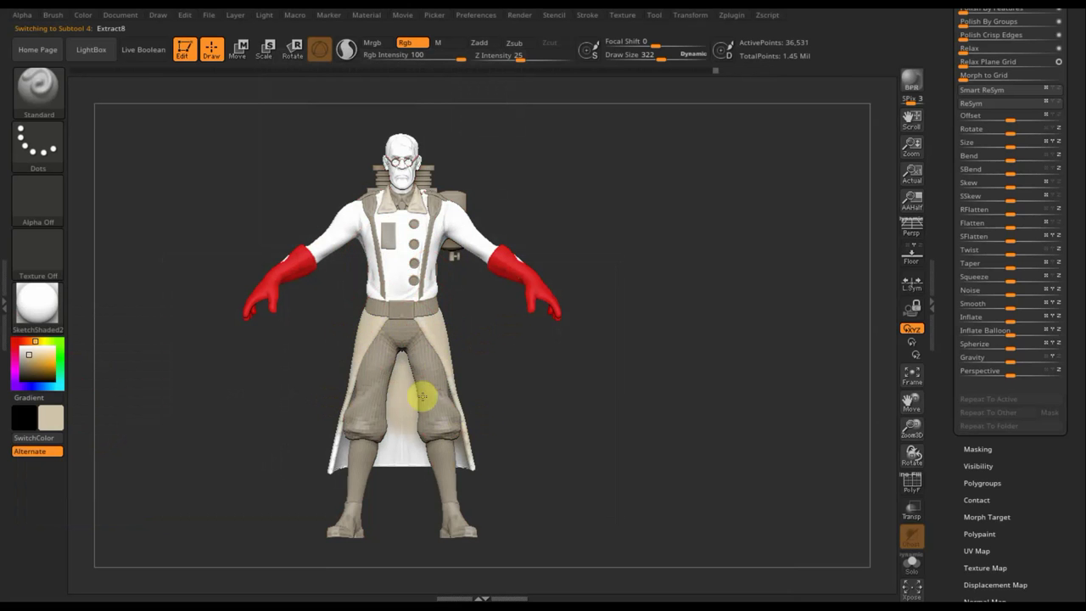
mouse_move(565, 371)
mouse_down()
mouse_move(628, 378)
mouse_move(527, 374)
mouse_up()
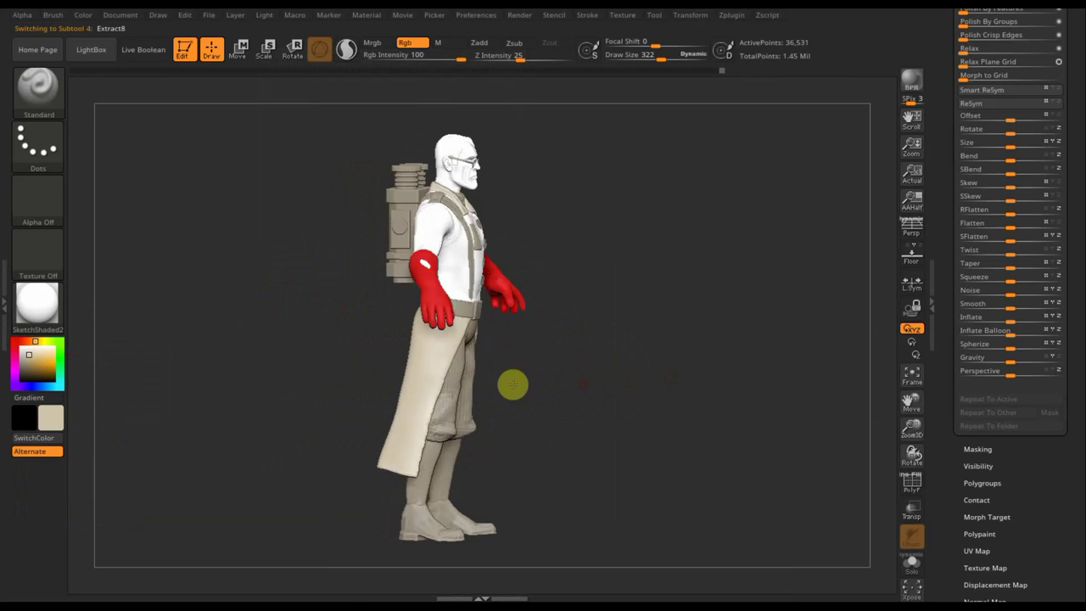
ctrl+click(589, 362)
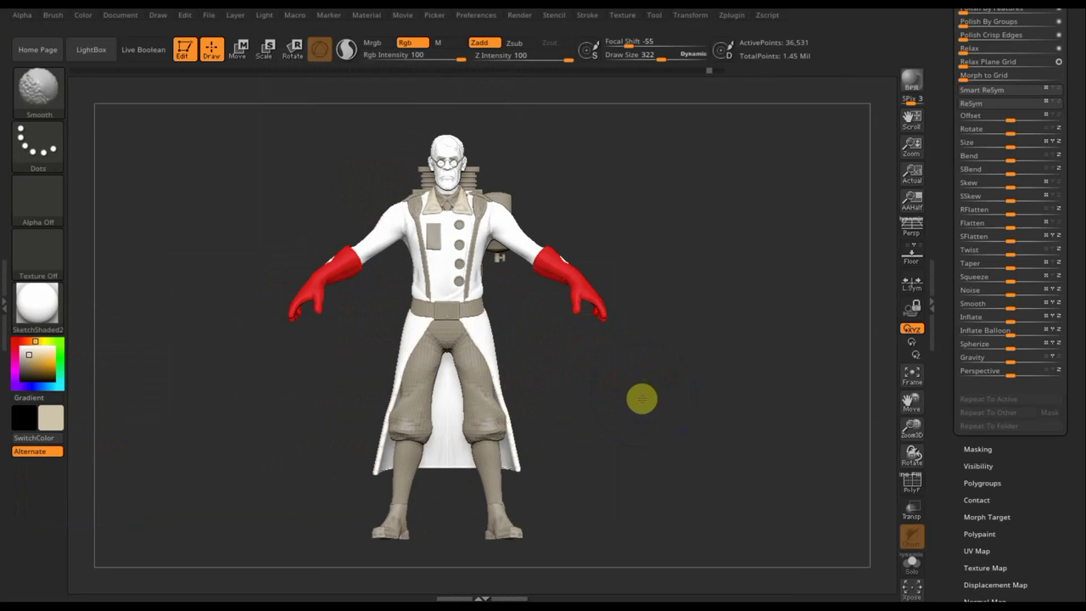
- Pick a near-white paint colour (232, 230, 227) and make Extract9 the active subtool
key(n)
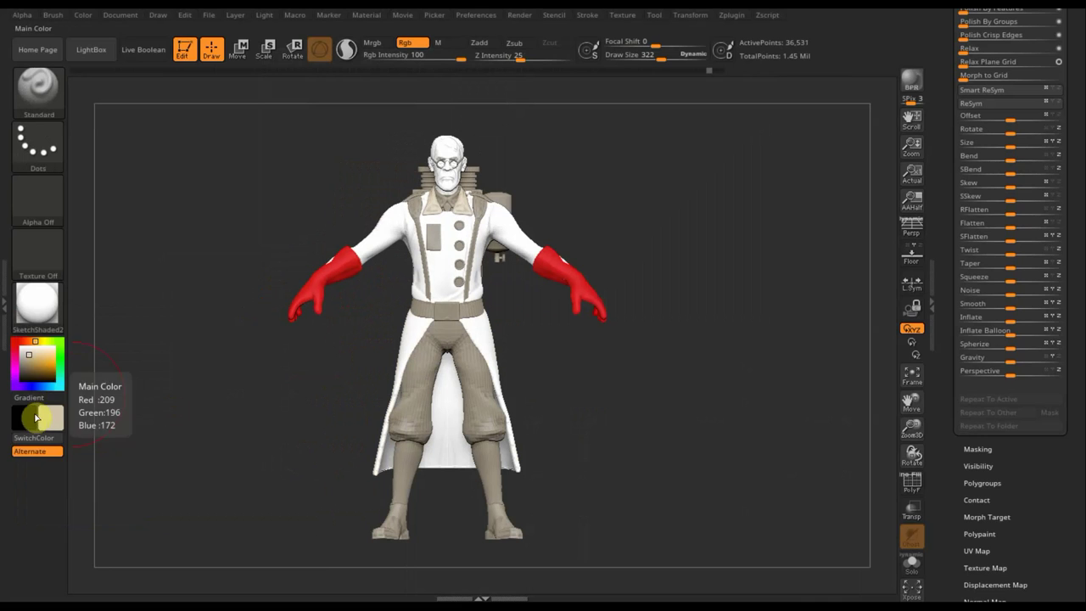
click(54, 416)
click(49, 347)
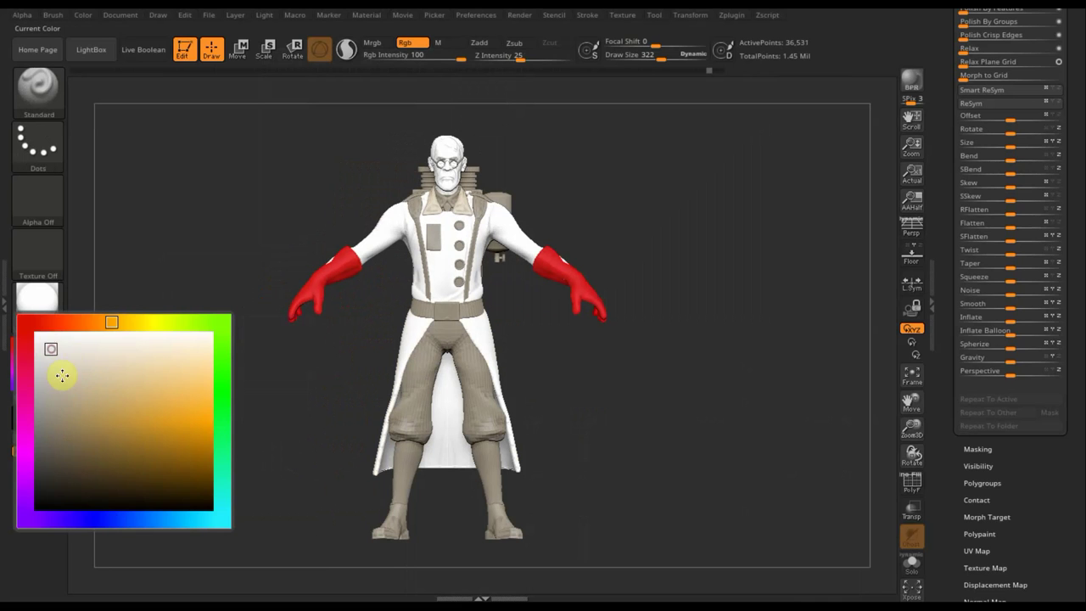
key(n)
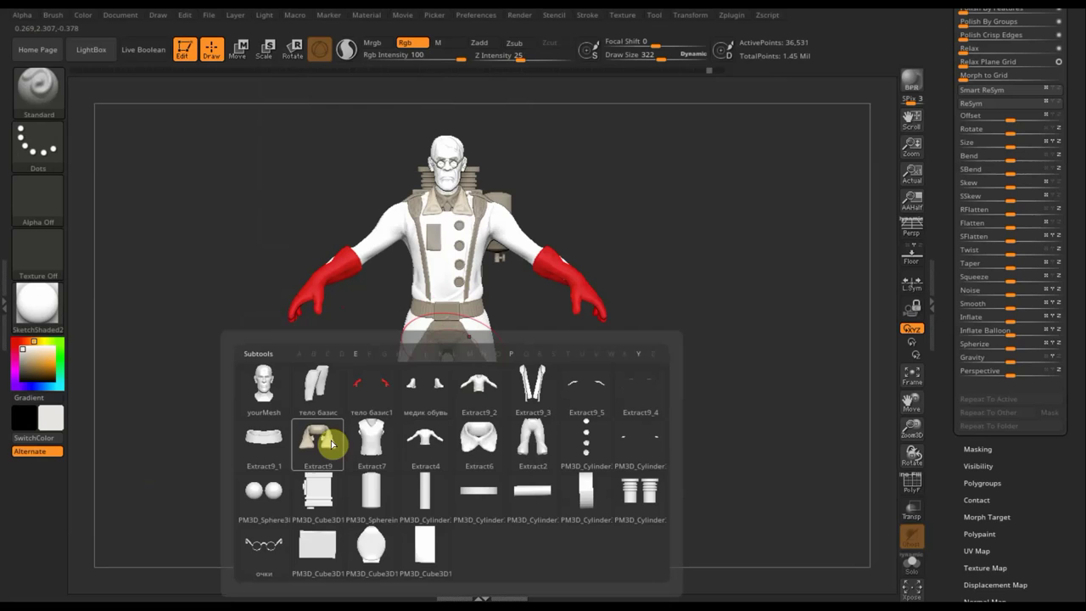
click(325, 444)
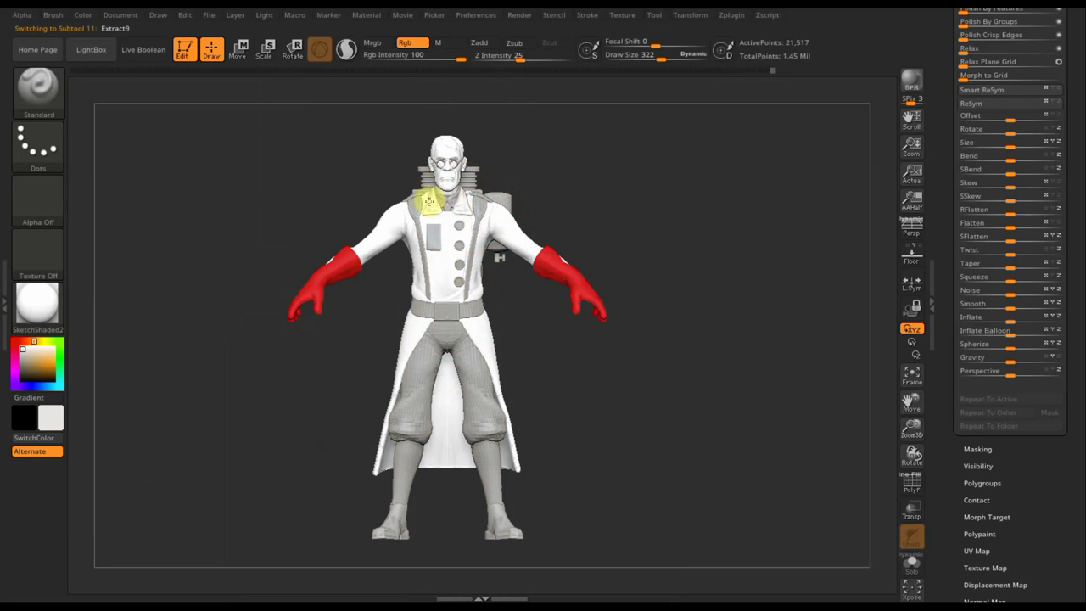
- Browse through медик обувь, Extract9_1, Extract9_5 and the buttons subtool, settling on Extract6
key(n)
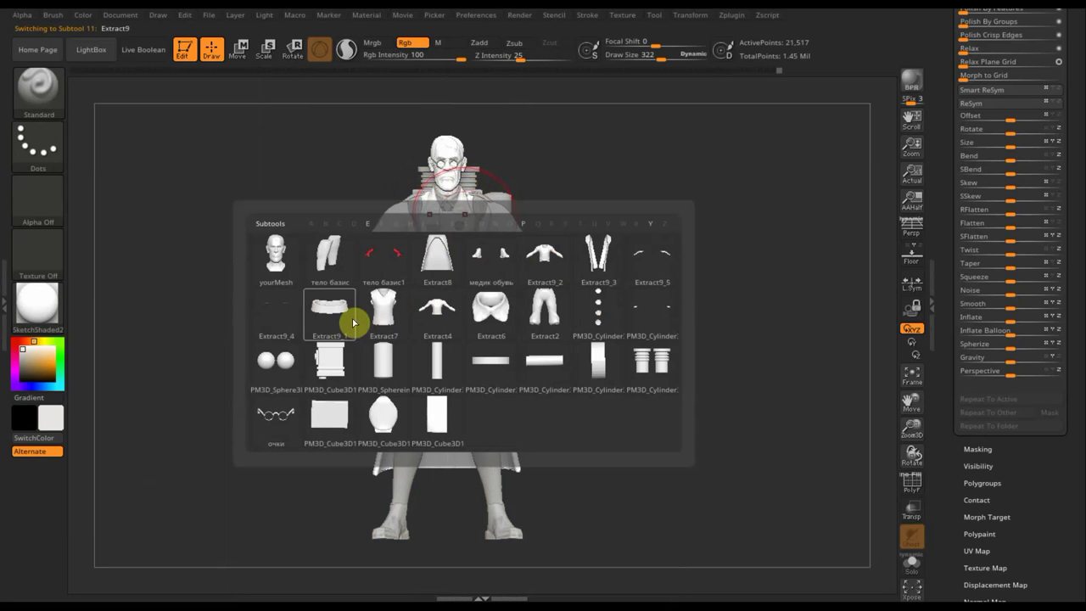
mouse_move(617, 193)
shift+mouse_down()
mouse_move(663, 192)
mouse_move(422, 180)
mouse_move(541, 252)
mouse_move(509, 243)
shift+mouse_up()
key(n)
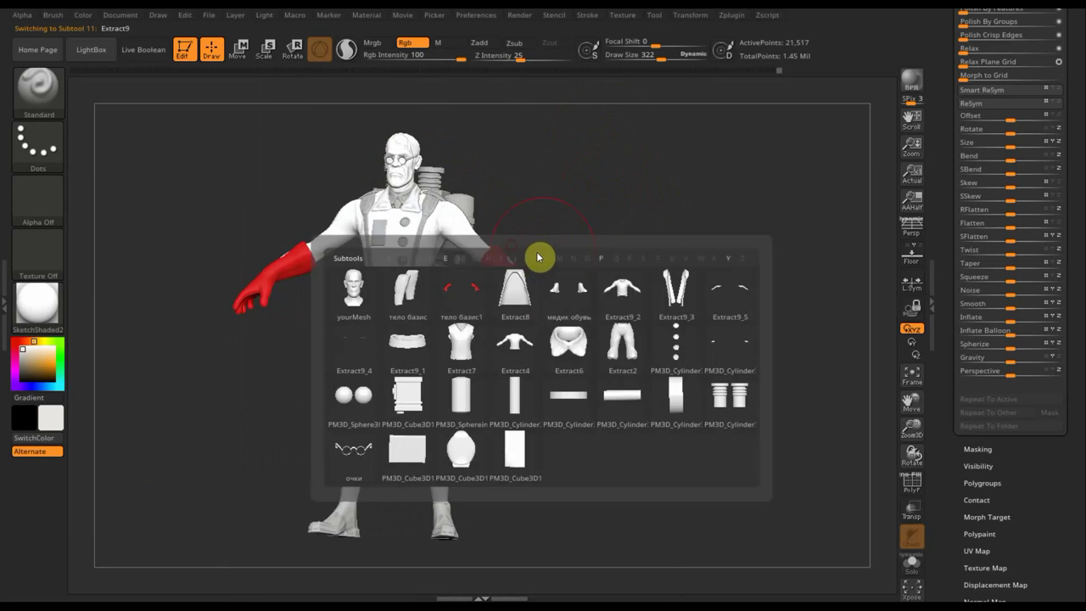
click(568, 293)
click(414, 350)
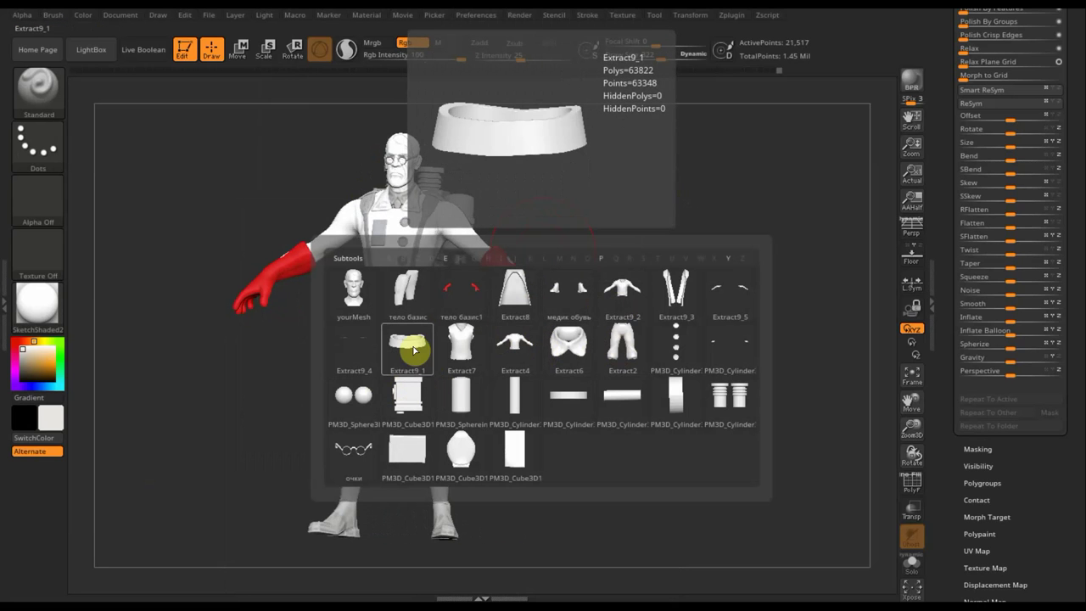
click(729, 301)
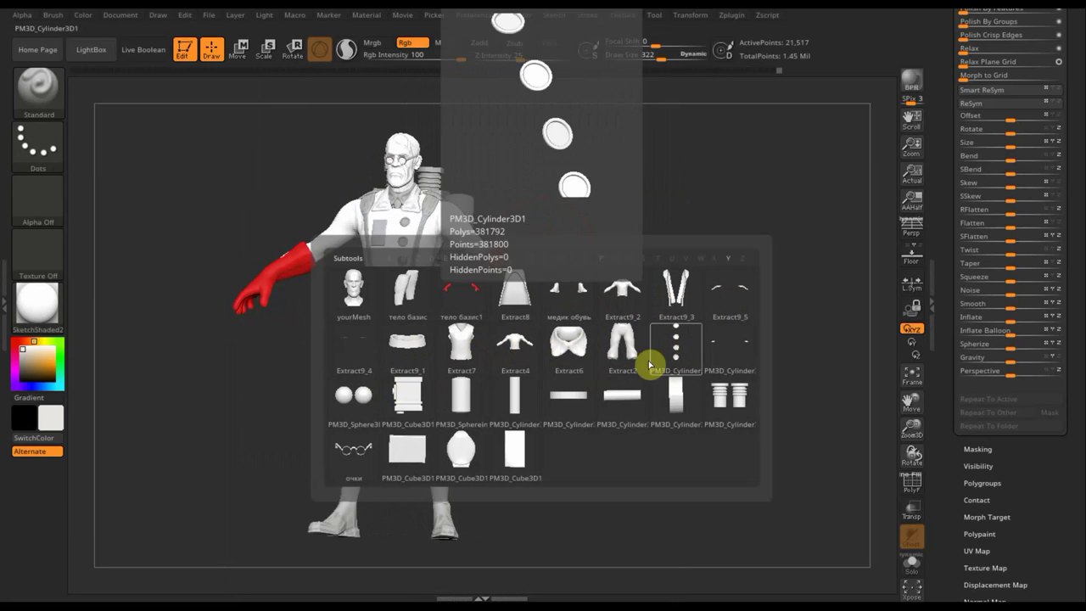
click(517, 406)
click(570, 347)
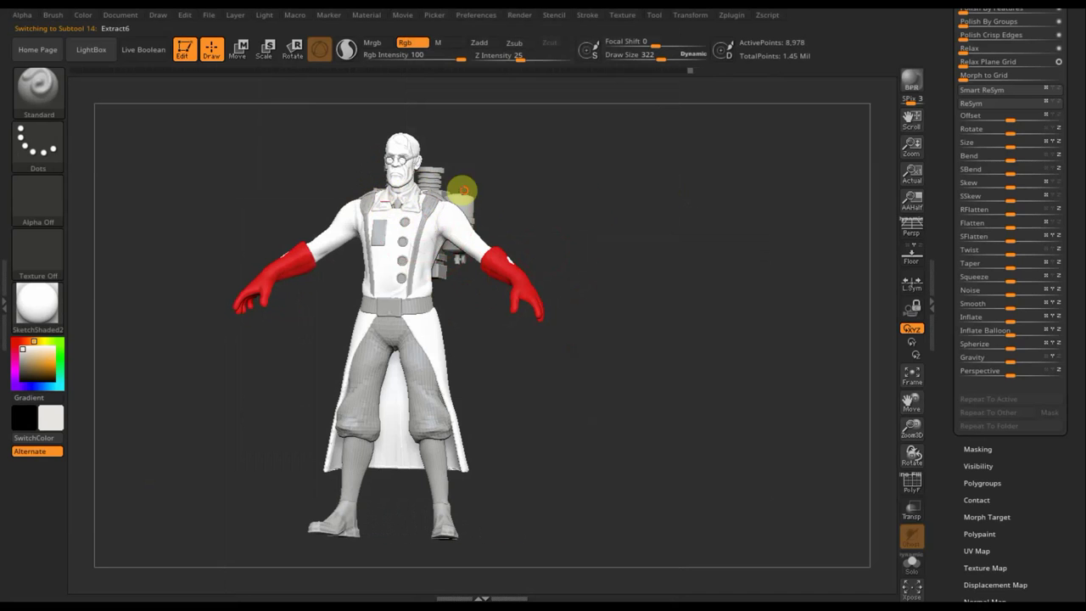
- Check the model from the side, then adjust the paint colour's hue in the colour picker
drag(628, 260, 707, 305)
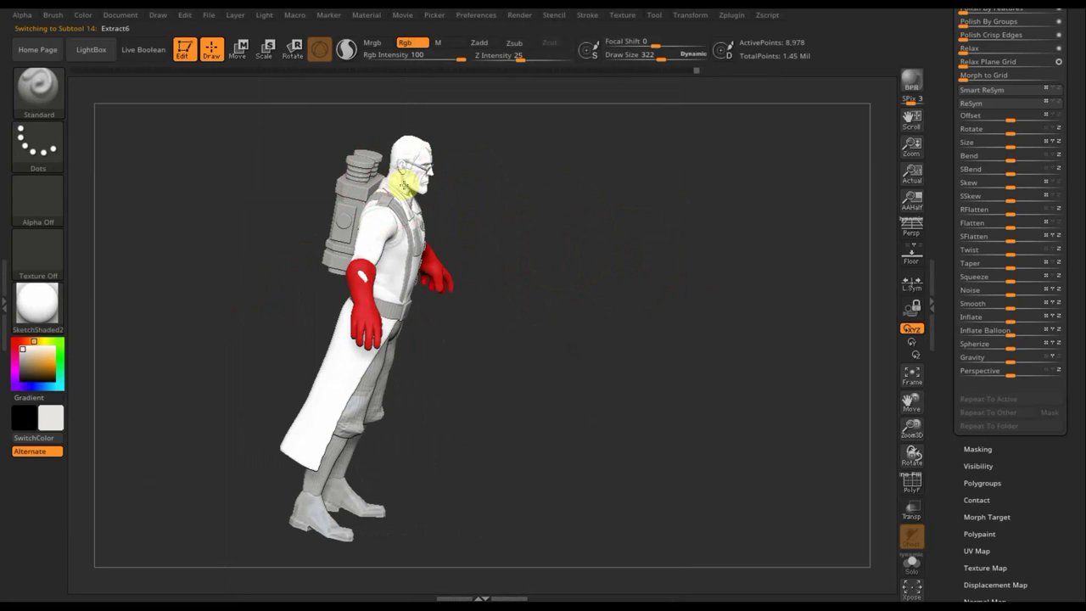
drag(584, 281, 592, 282)
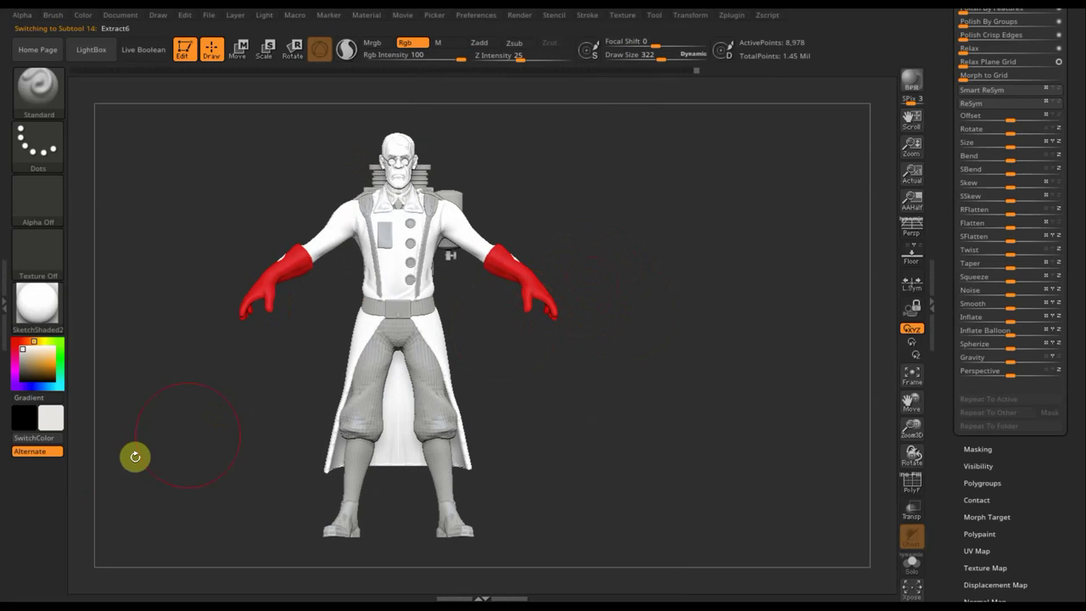
click(56, 423)
drag(56, 423, 93, 318)
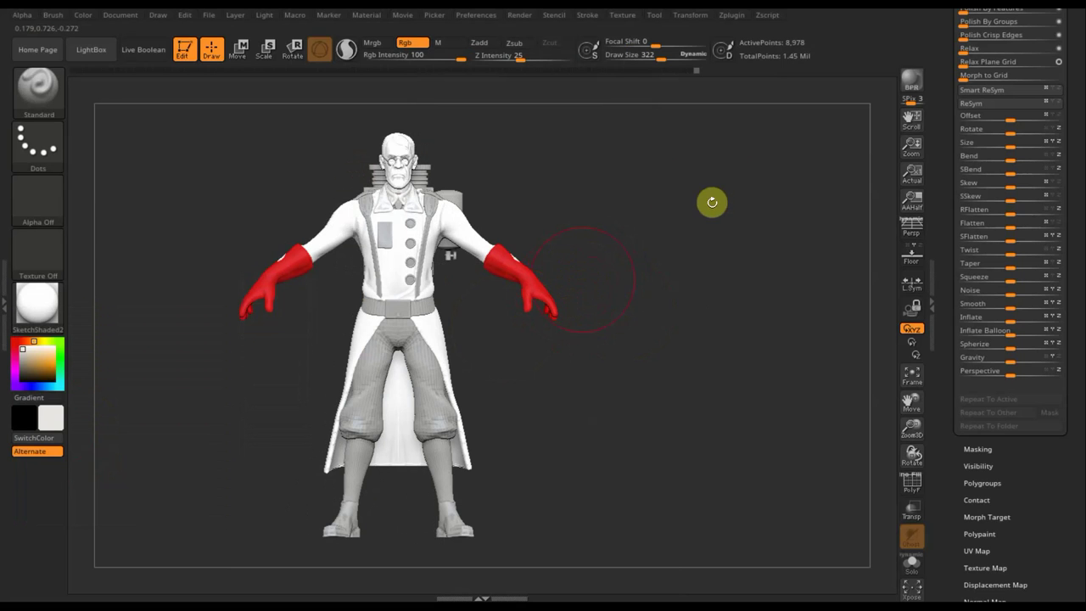
- Import the MEDIC screenshot as a texture and overlay it in SpotLight, enlarged and fully opaque
click(625, 16)
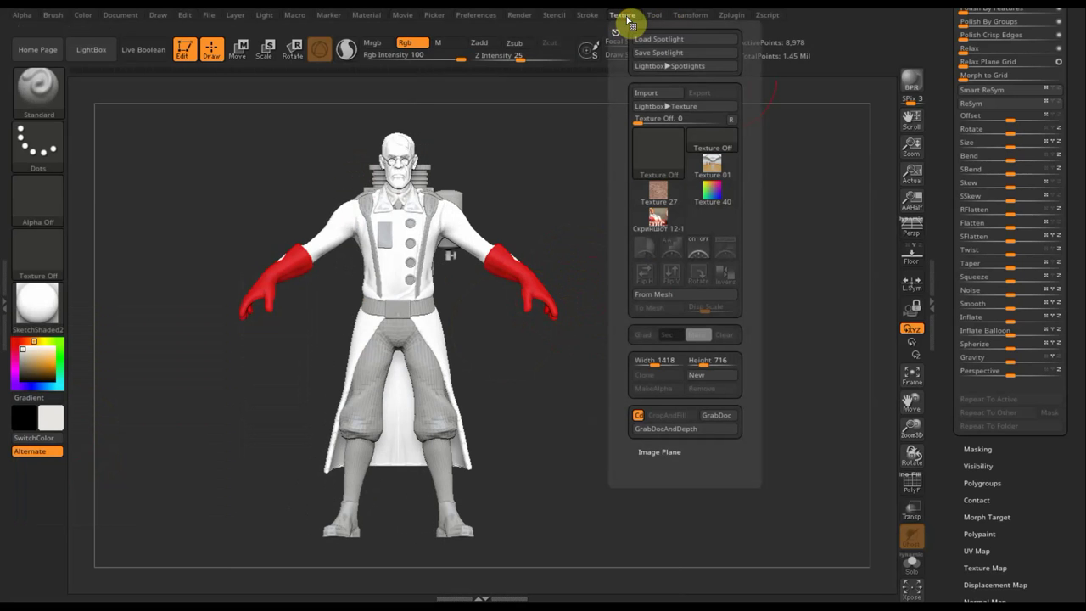
click(658, 94)
key(Return)
click(628, 17)
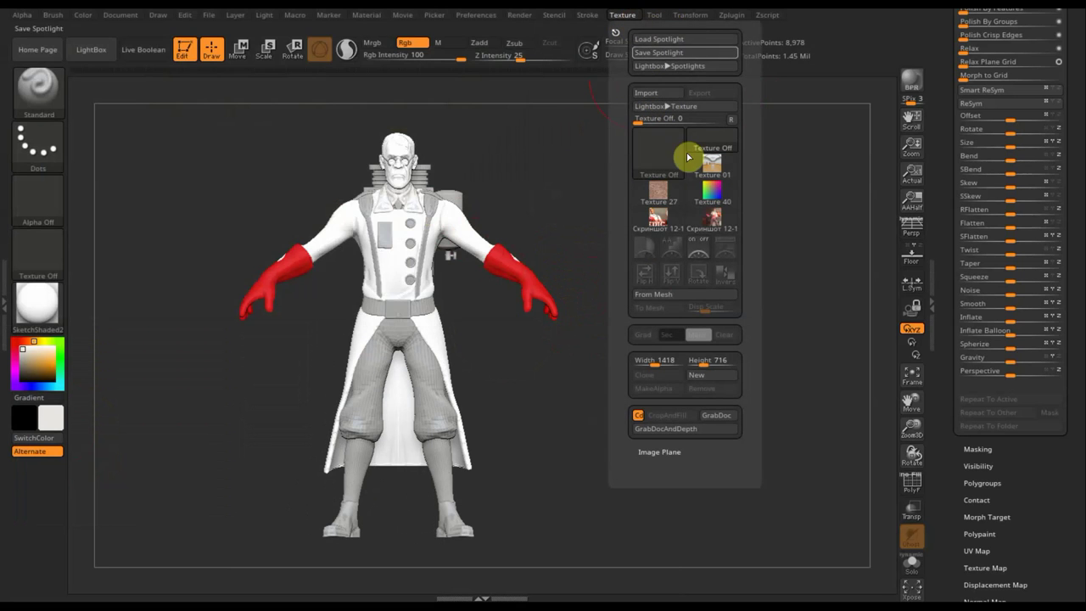
click(715, 222)
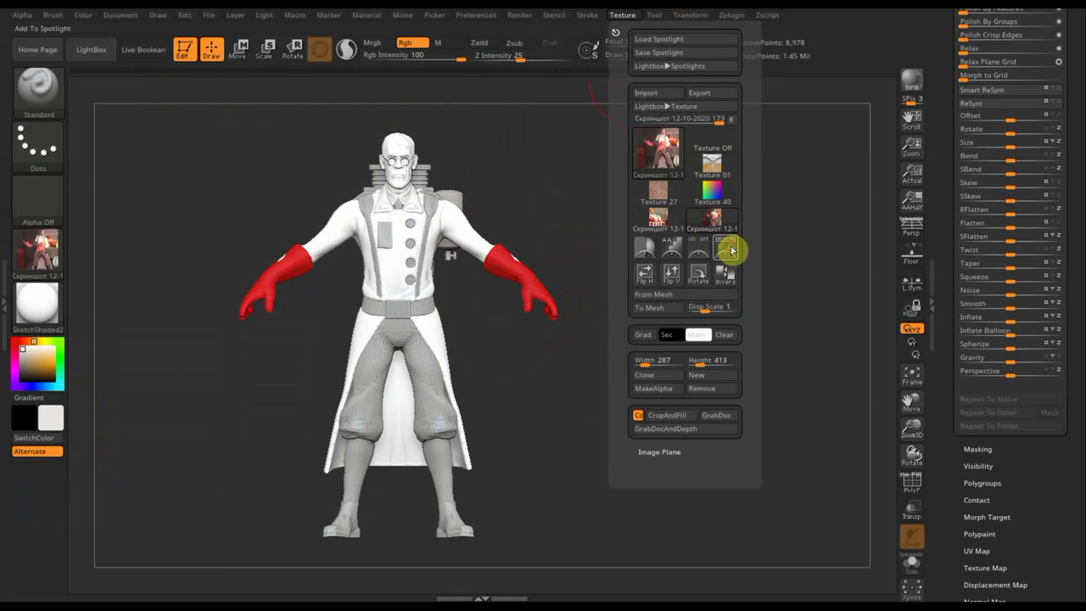
click(698, 246)
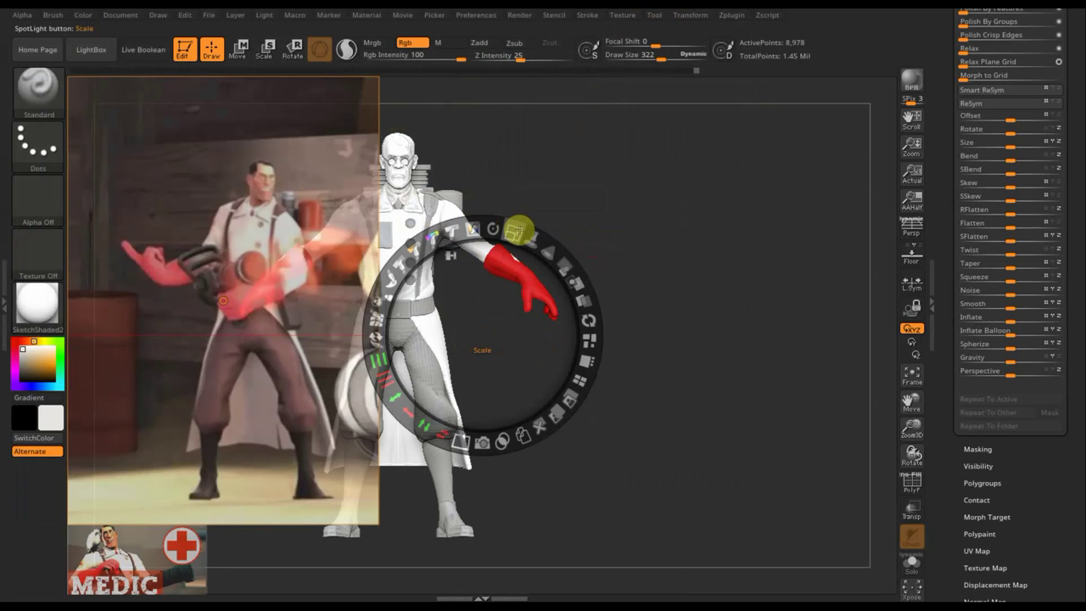
mouse_move(524, 242)
mouse_down()
mouse_move(503, 281)
mouse_move(713, 328)
mouse_up()
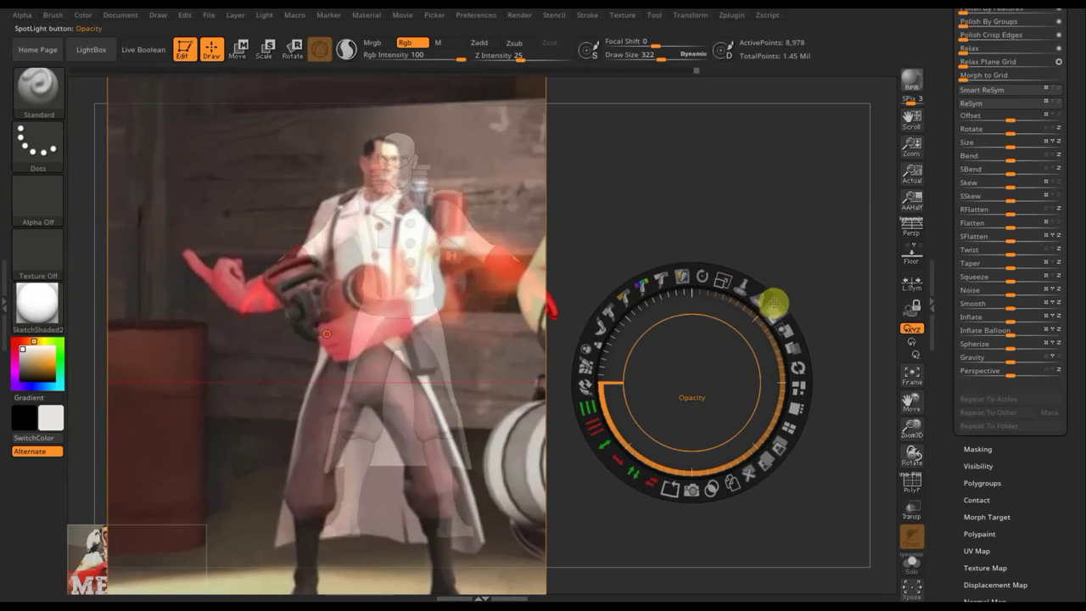
drag(774, 310, 756, 383)
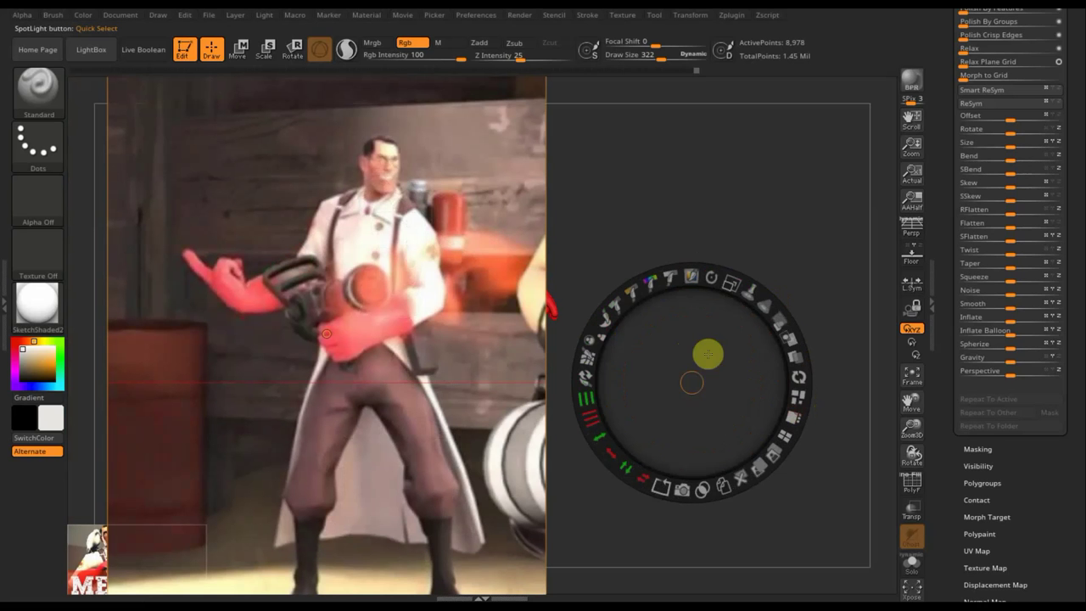
key(n)
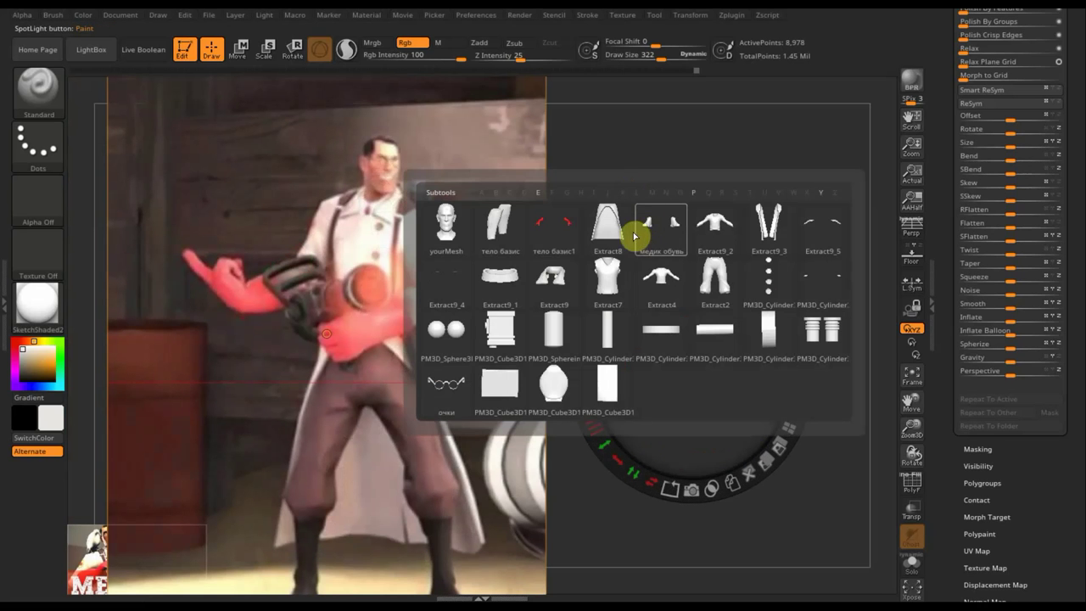
mouse_move(608, 228)
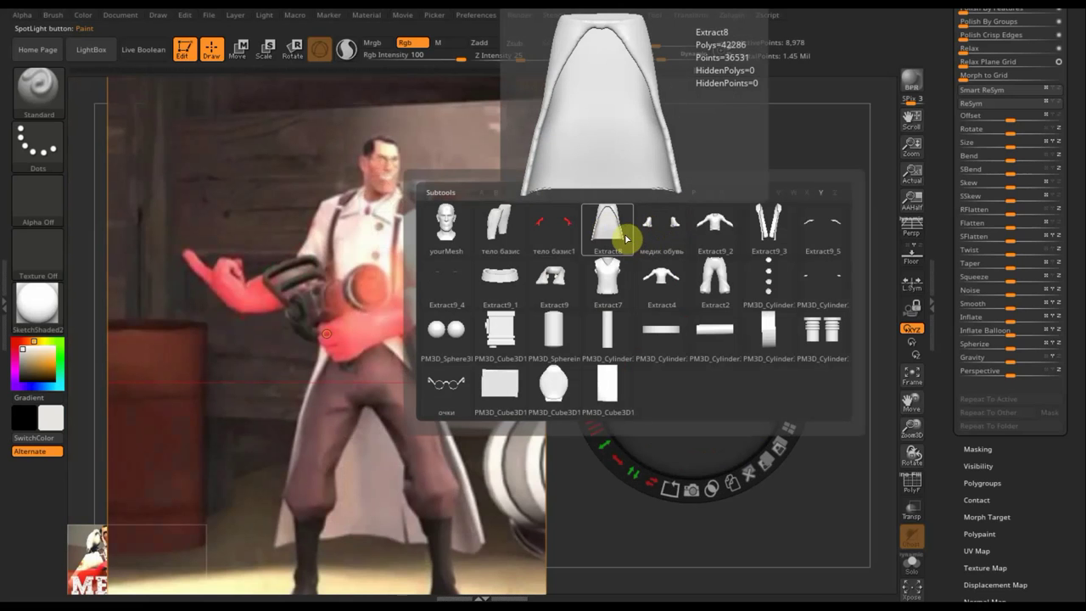
- On Extract9_2, shrink the brush and paint off-white over the red tint on chest and shoulders
click(715, 228)
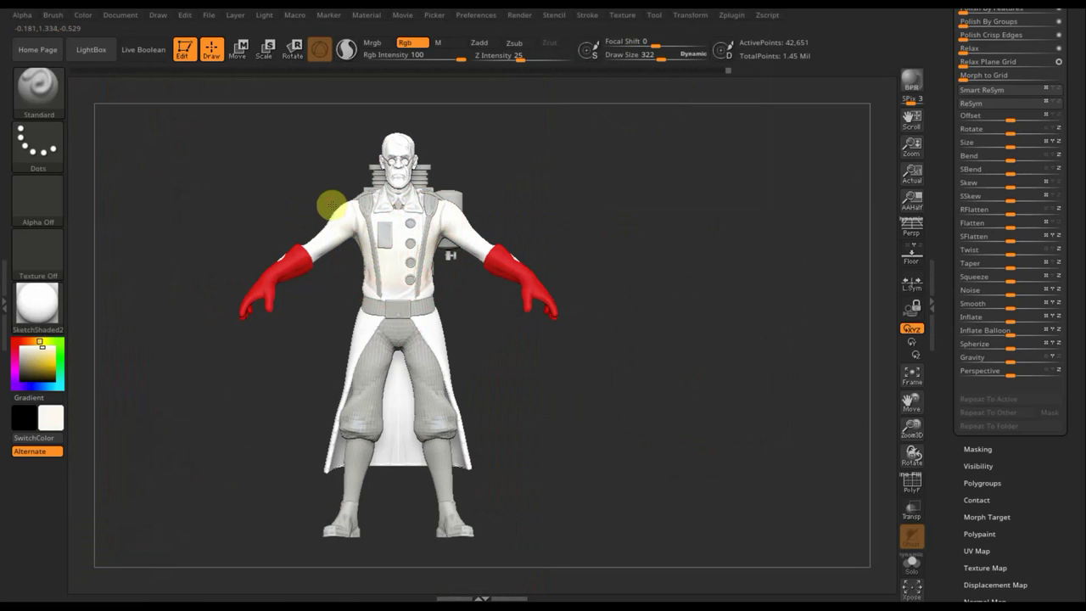
click(378, 225)
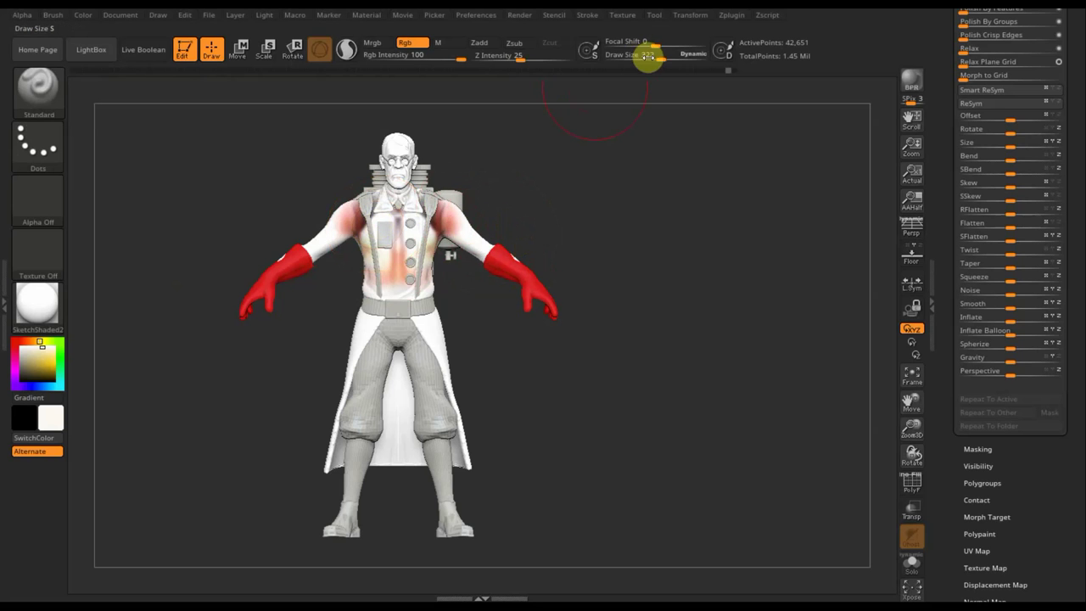
drag(662, 59, 641, 60)
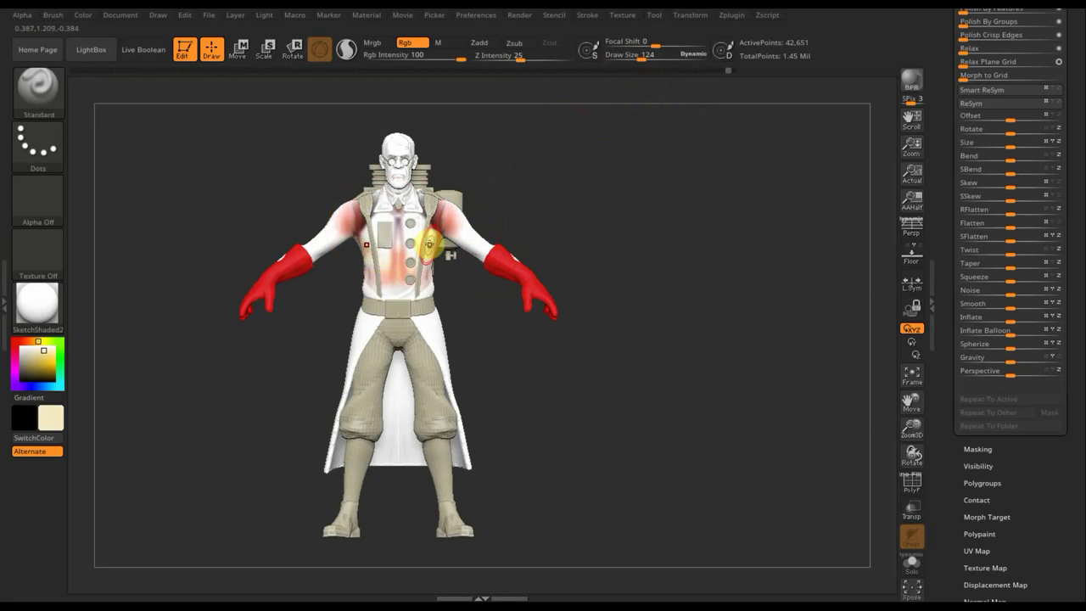
key(c)
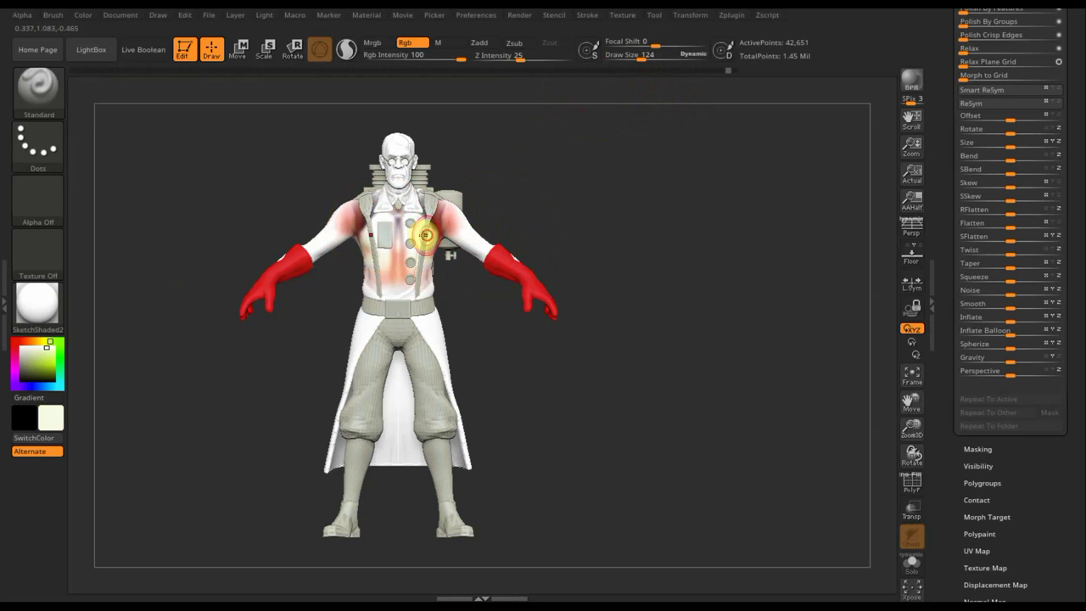
drag(428, 235, 403, 212)
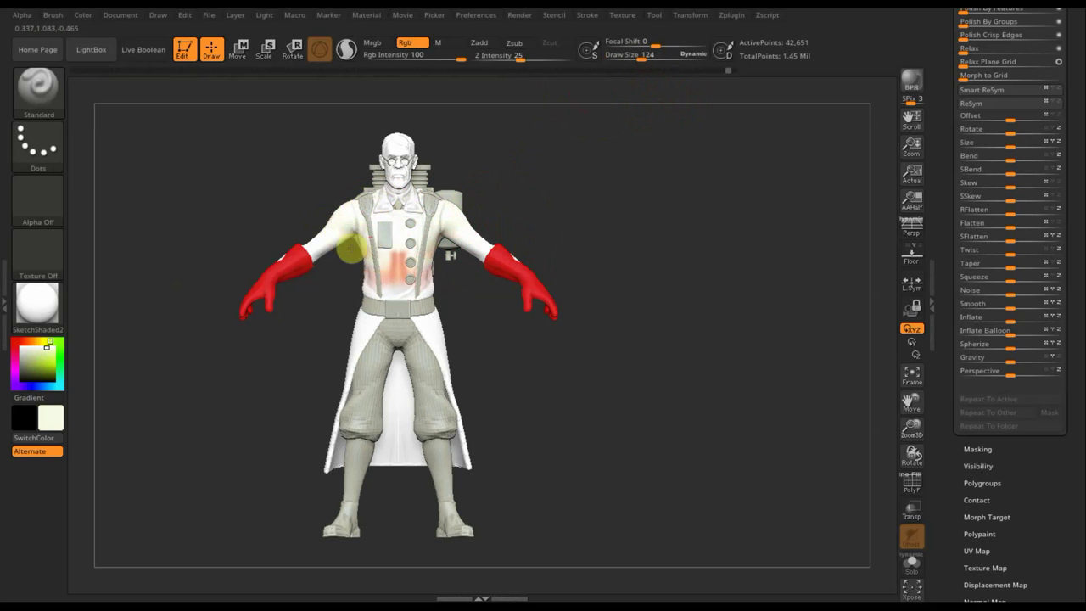
drag(428, 262, 377, 228)
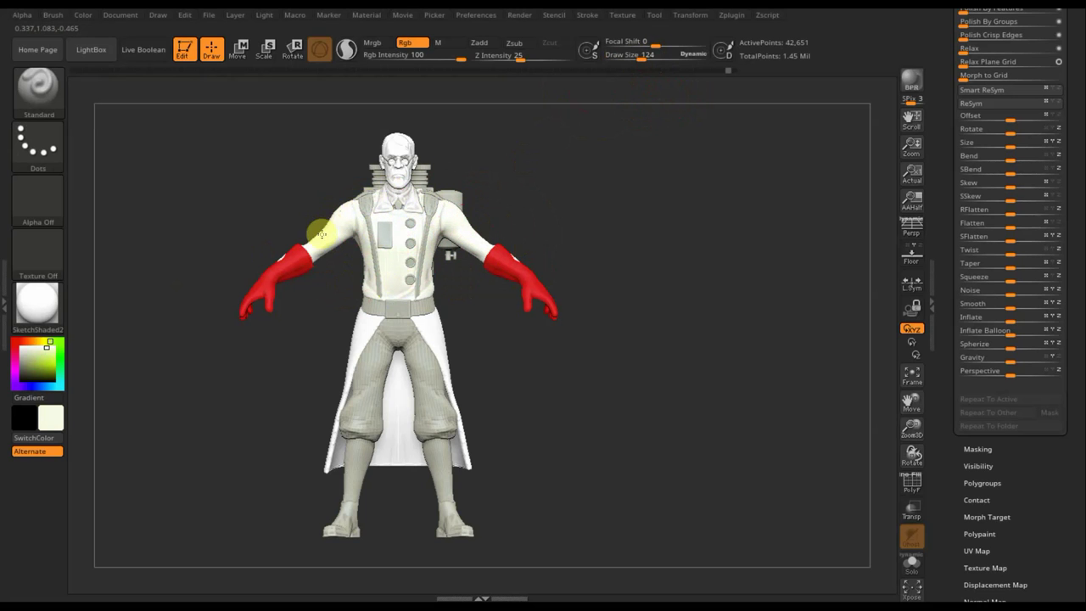
mouse_move(484, 334)
mouse_down()
mouse_move(582, 337)
mouse_move(608, 233)
mouse_up()
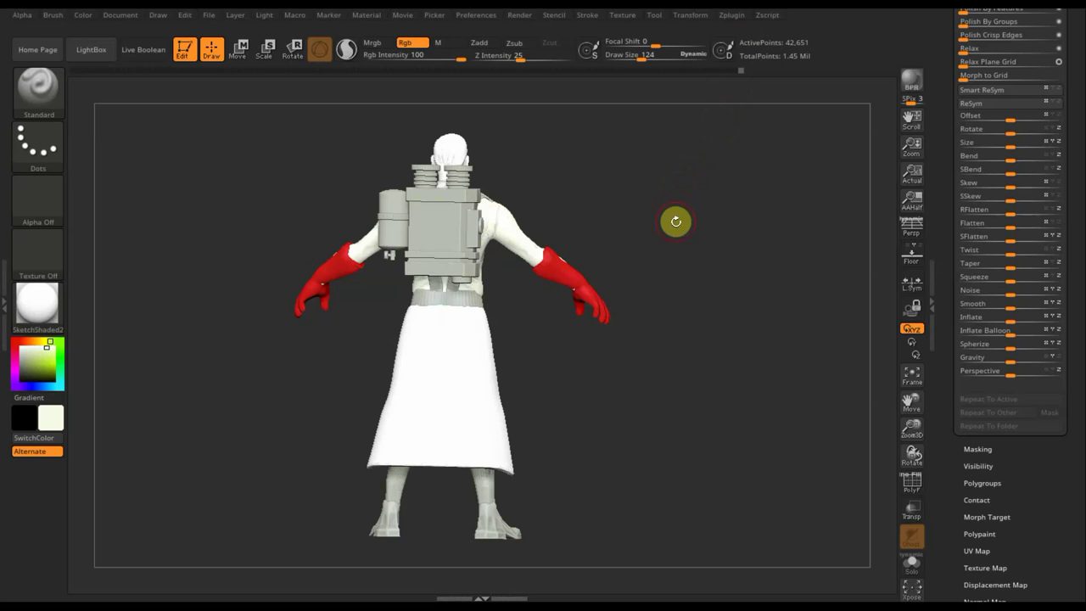
- Make Extract8 the active subtool, enlarge the brush, and turn the model to a straight front view
key(n)
click(650, 280)
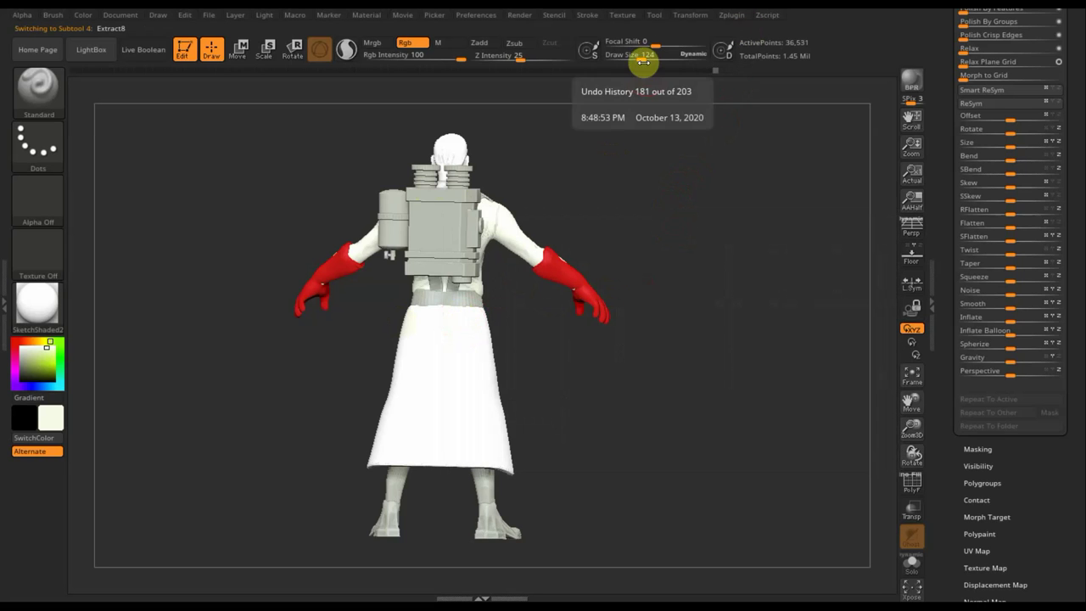
drag(642, 56, 660, 65)
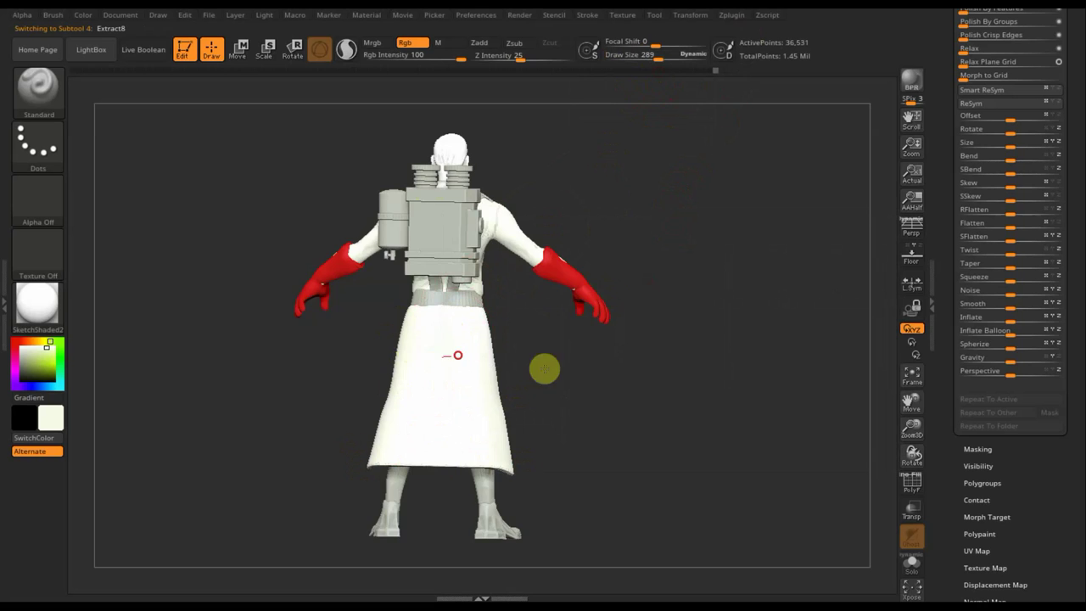
shift+drag(619, 374, 467, 354)
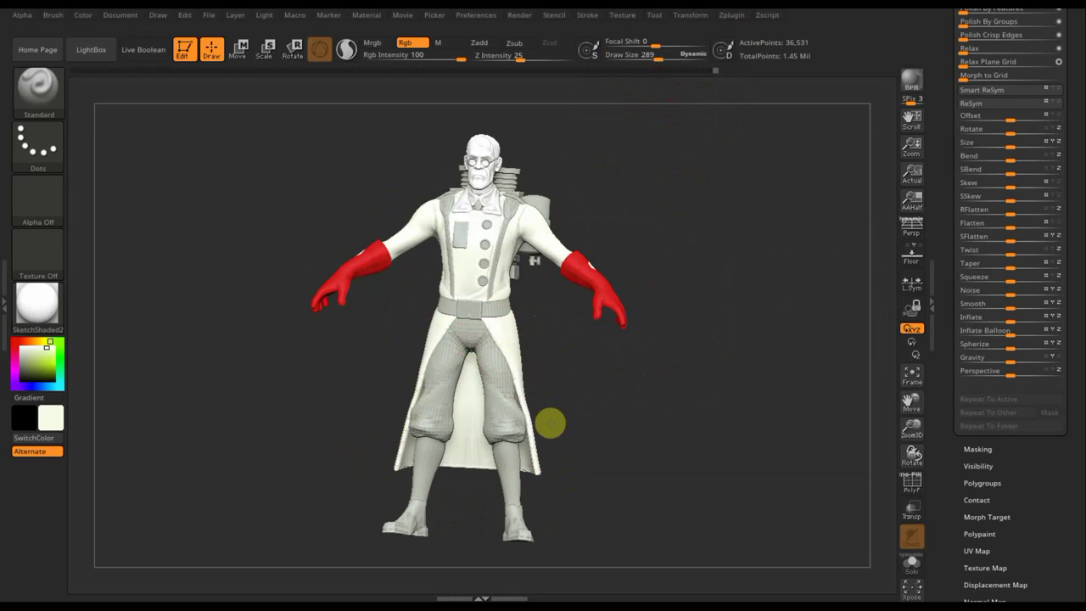
shift+drag(597, 369, 611, 314)
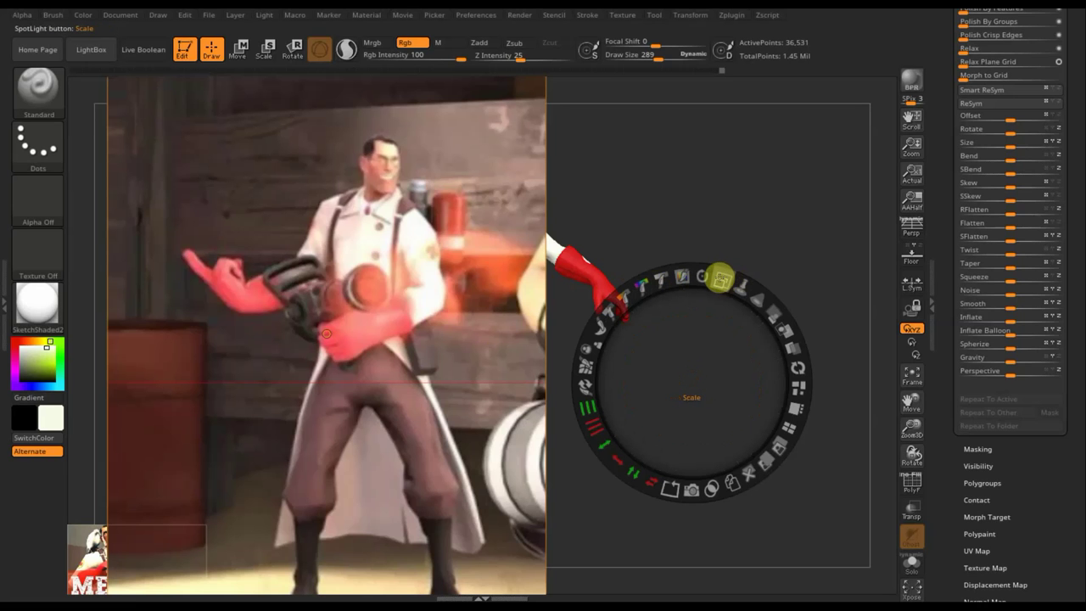
- Make the reference semi-transparent, shift it right, then restore full opacity and close the SpotLight dial
click(773, 307)
drag(769, 301, 699, 274)
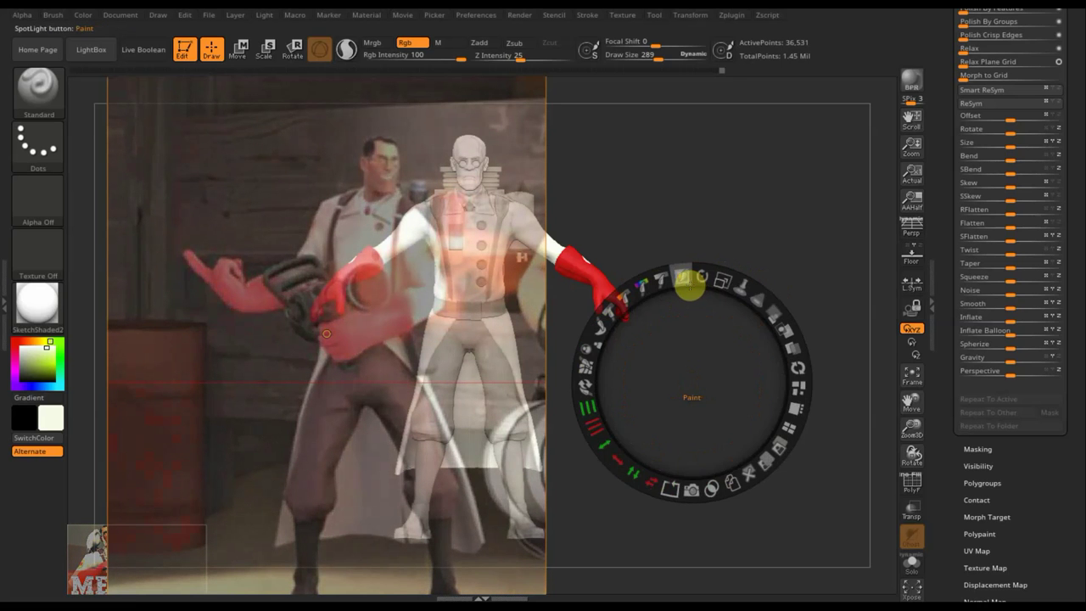
click(684, 280)
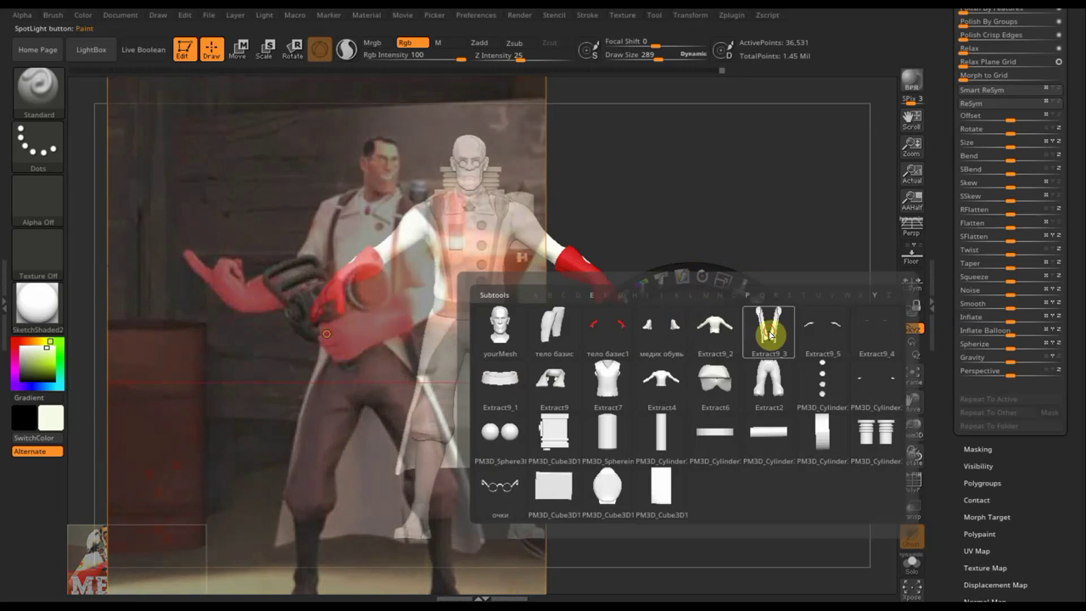
mouse_move(671, 275)
mouse_down()
mouse_move(701, 315)
mouse_move(774, 321)
mouse_up()
click(860, 311)
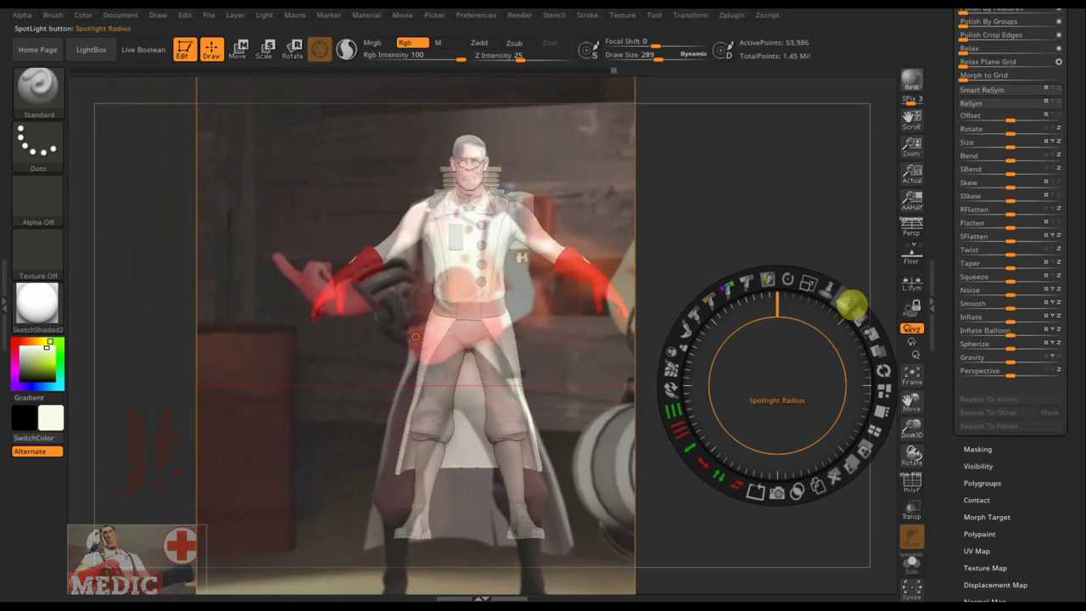
drag(861, 312, 890, 436)
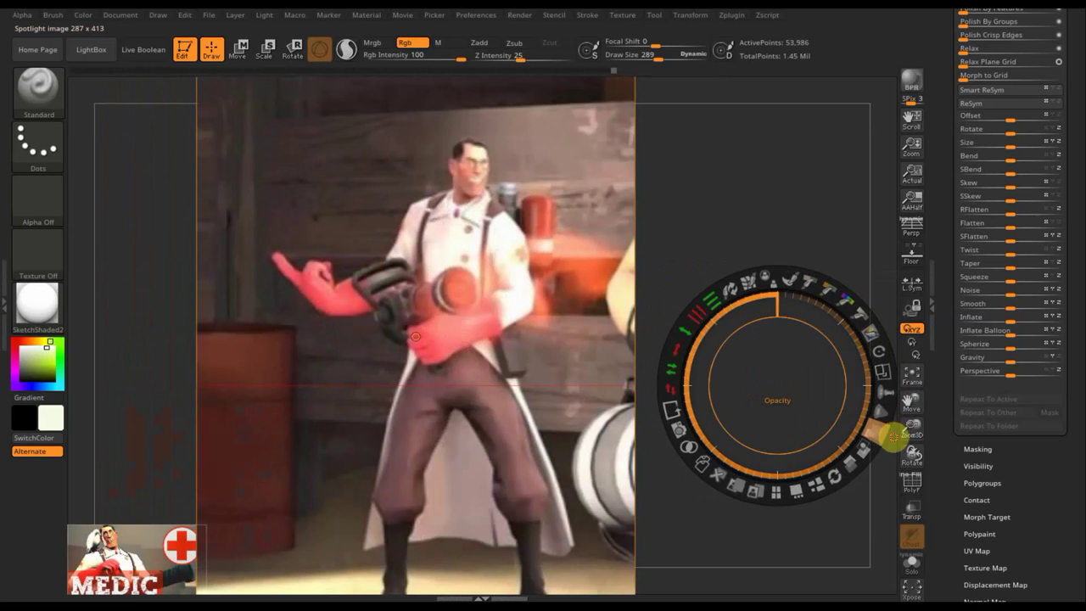
key(z)
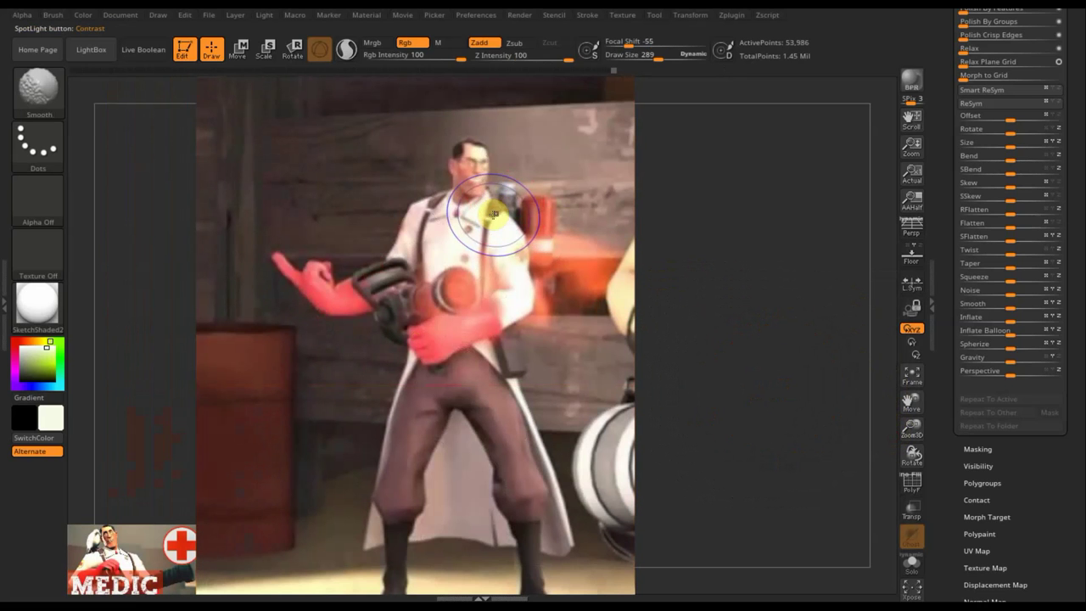
- Hide the reference and paint the trousers, boots and details brown, checking the back
key(shift+z)
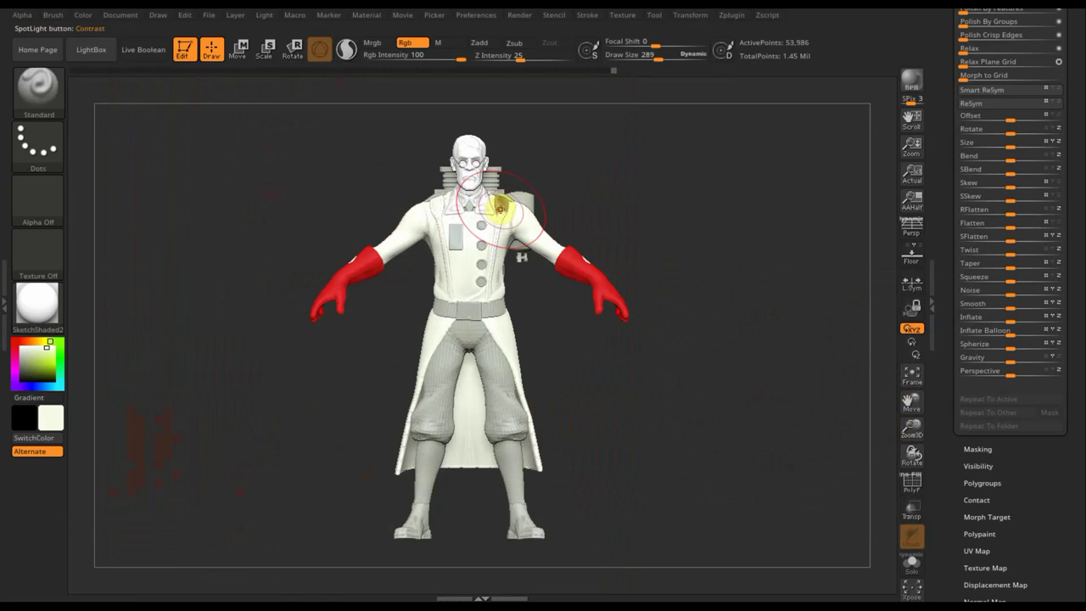
mouse_move(500, 208)
mouse_down()
mouse_move(442, 210)
mouse_move(422, 280)
mouse_up()
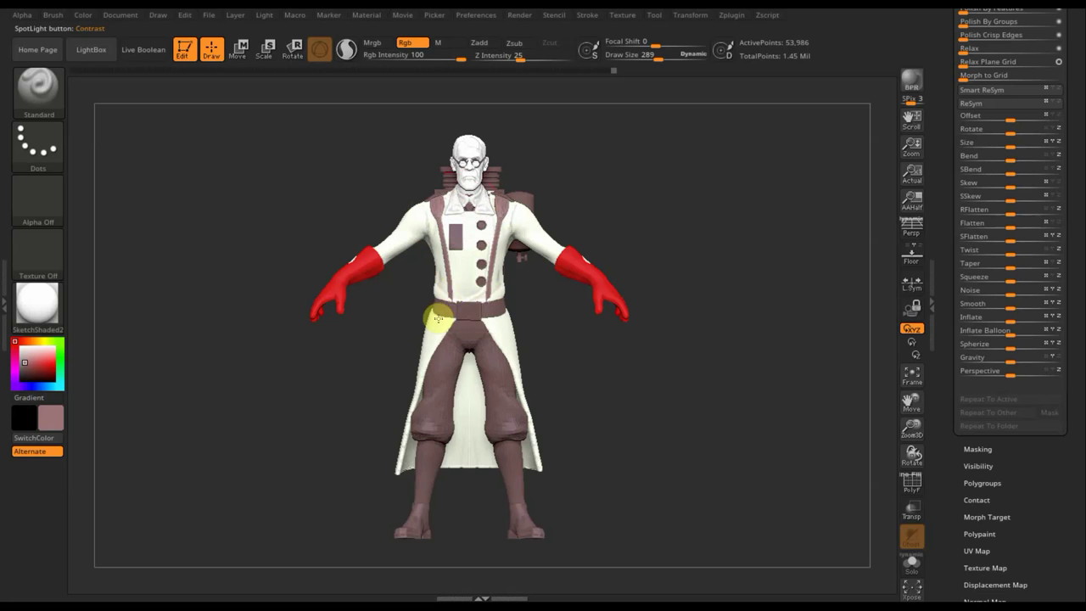
drag(553, 316, 679, 320)
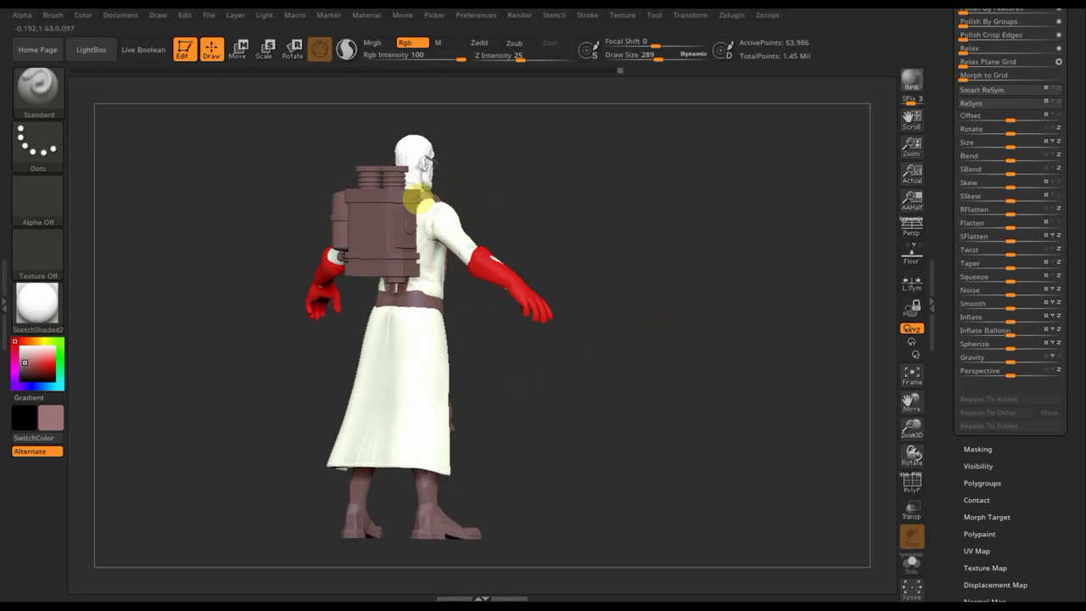
mouse_move(561, 207)
mouse_down()
mouse_move(651, 215)
mouse_move(638, 235)
mouse_up()
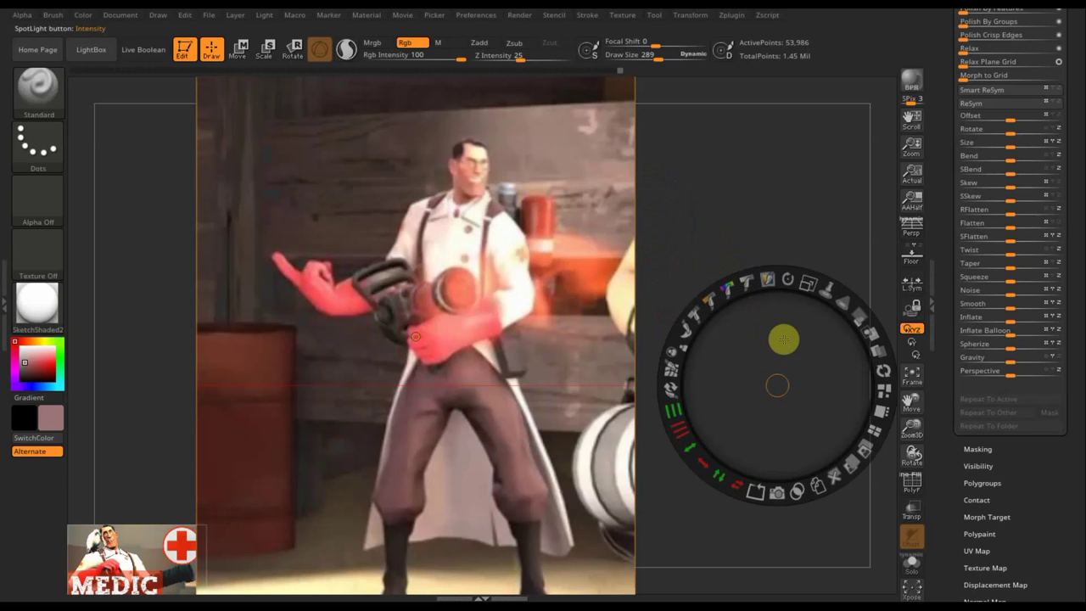
- Fade the Medic reference image and make the Extract2 trousers subtool active
click(856, 314)
drag(856, 314, 779, 286)
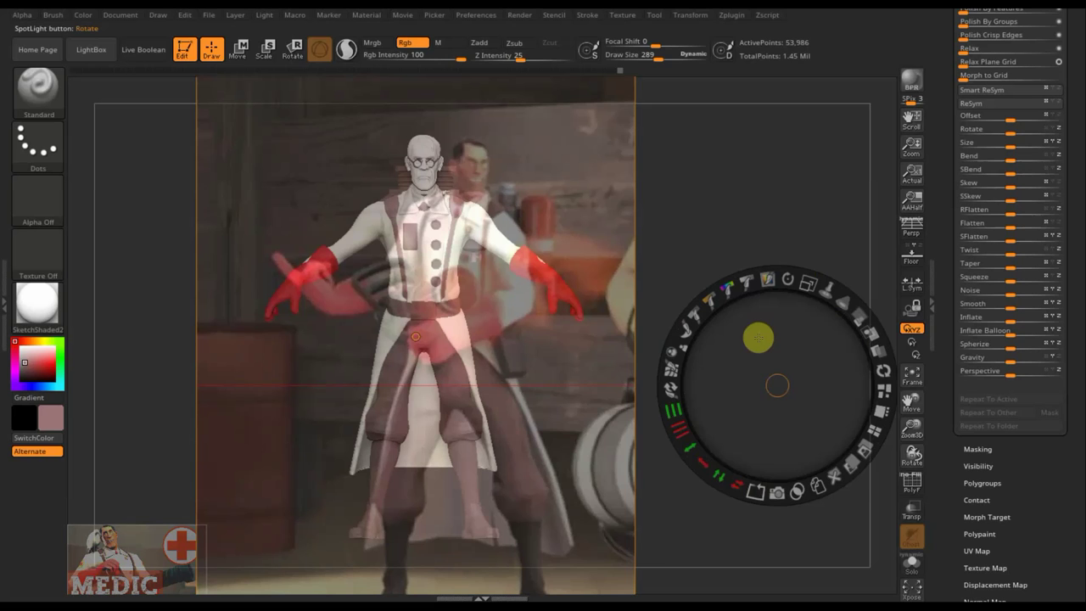
key(n)
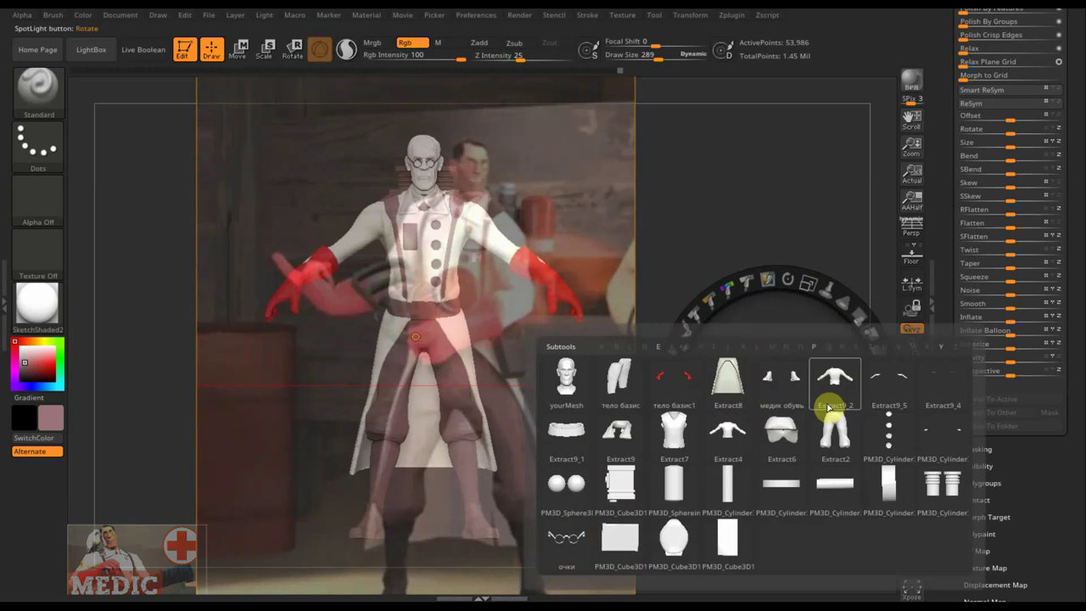
click(833, 434)
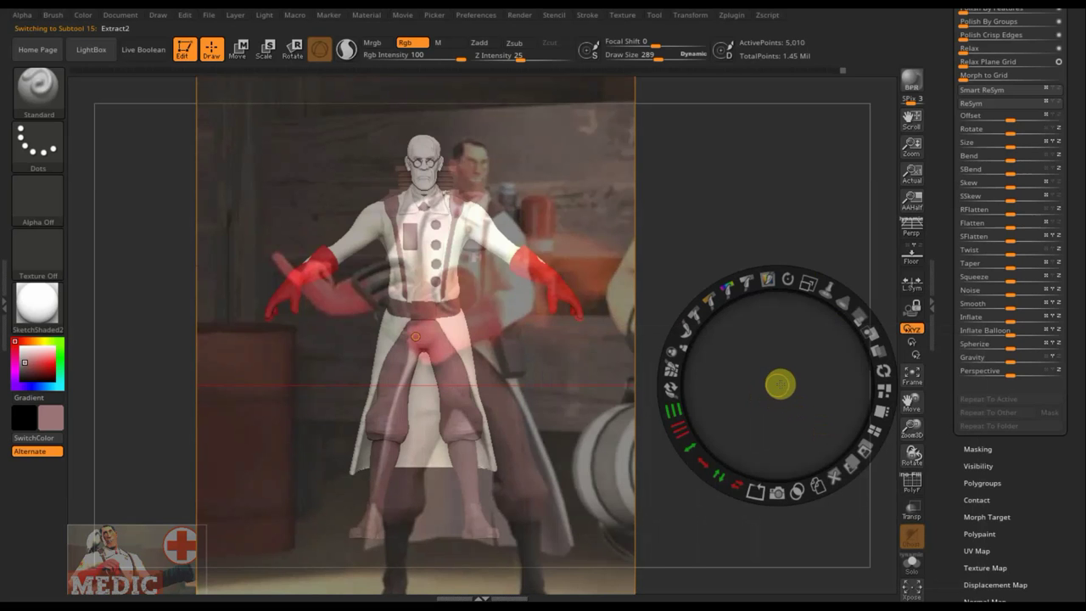
- Scale the reference to fit the model, restore full opacity, then hide it
drag(775, 384, 723, 347)
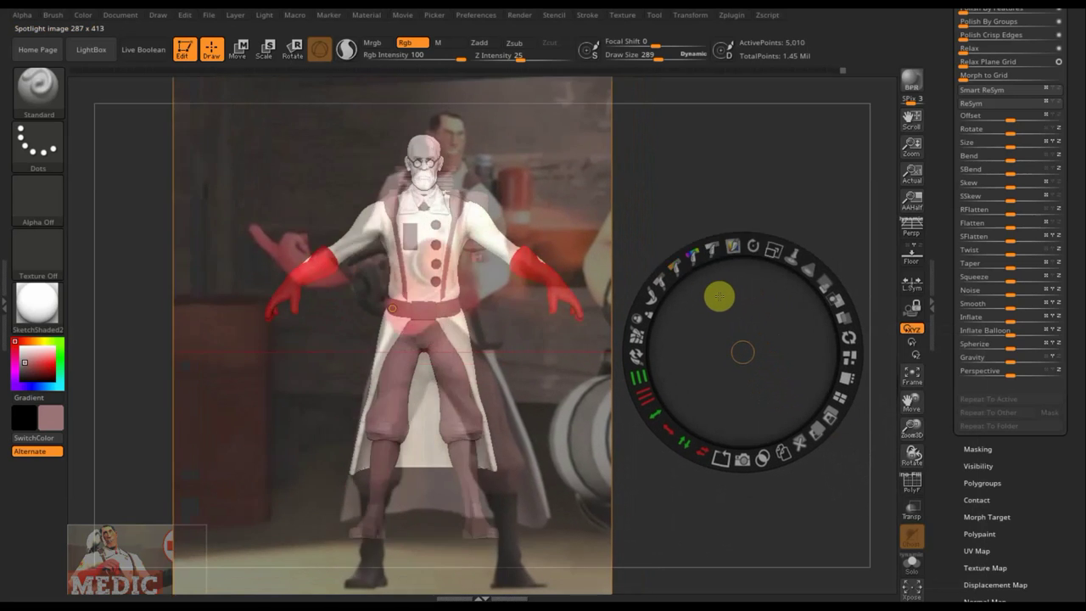
drag(791, 264, 813, 399)
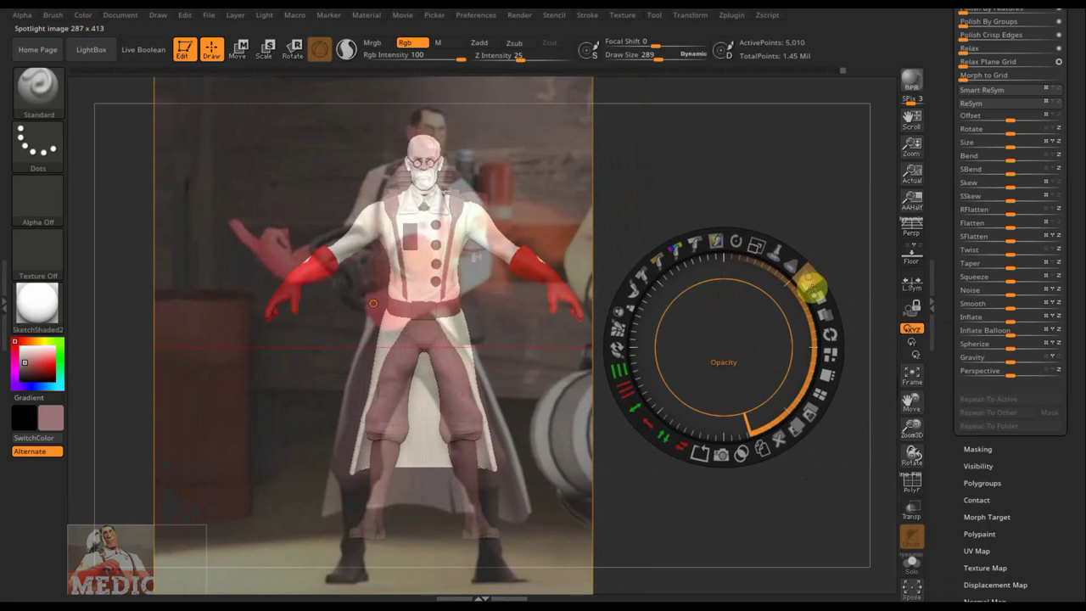
click(812, 399)
click(602, 381)
key(z)
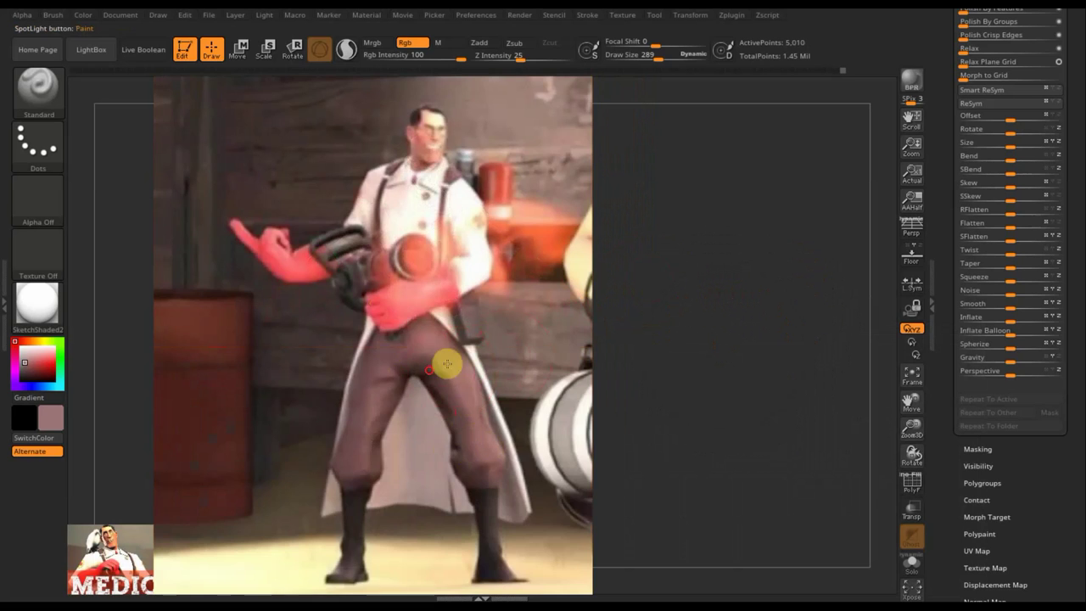
key(shift+z)
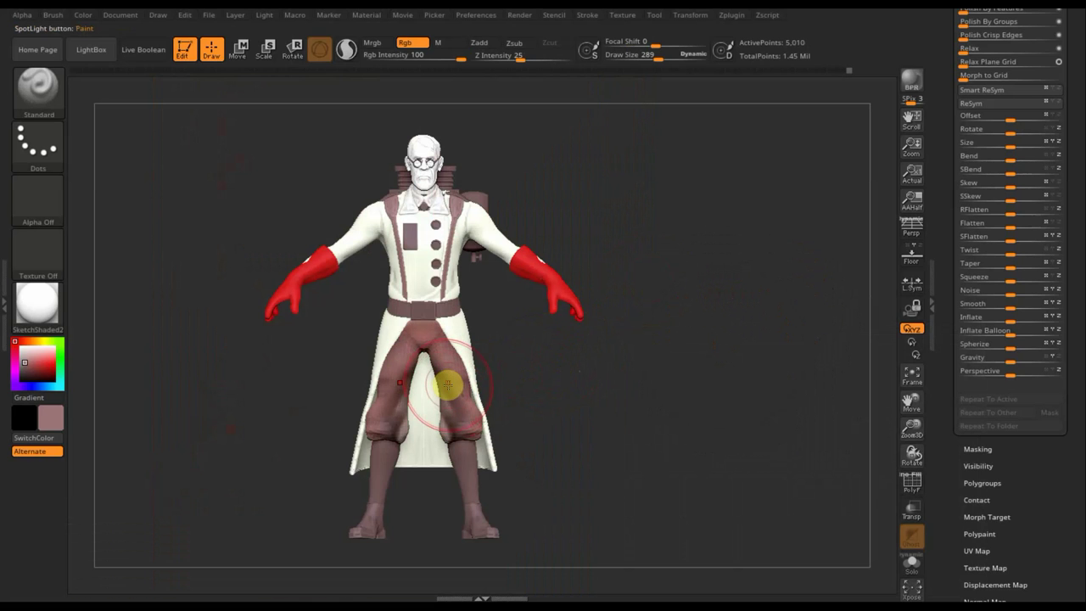
- Paint the trousers and boots darker brown, turning the model to check back and front
mouse_move(447, 386)
mouse_down()
mouse_move(449, 407)
mouse_move(485, 412)
mouse_move(439, 388)
mouse_move(443, 349)
mouse_move(464, 388)
mouse_move(458, 433)
mouse_up()
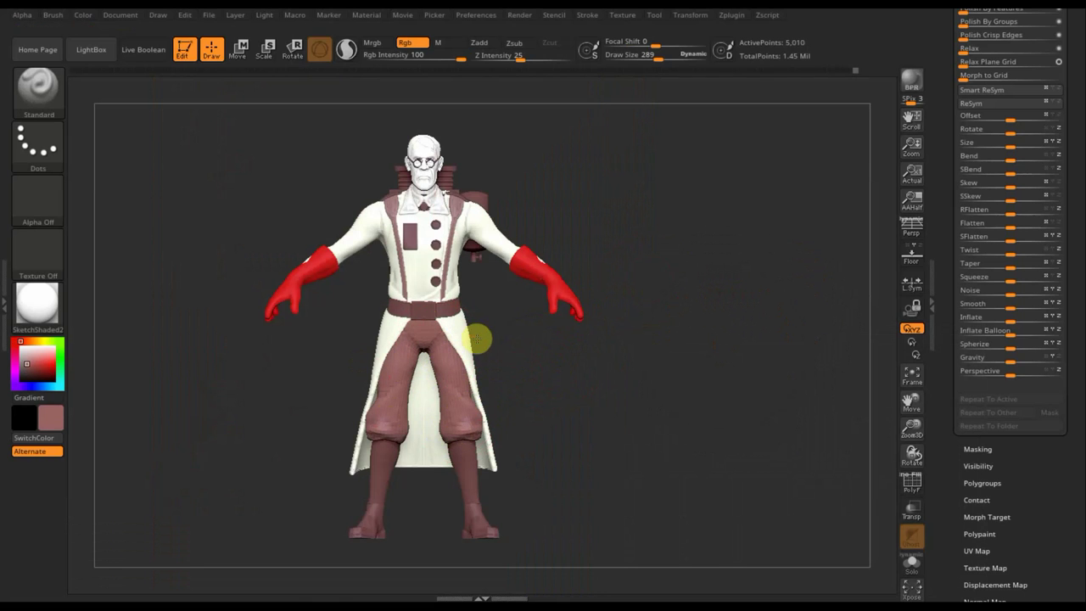
mouse_move(613, 375)
mouse_down()
mouse_move(482, 366)
mouse_move(525, 327)
mouse_up()
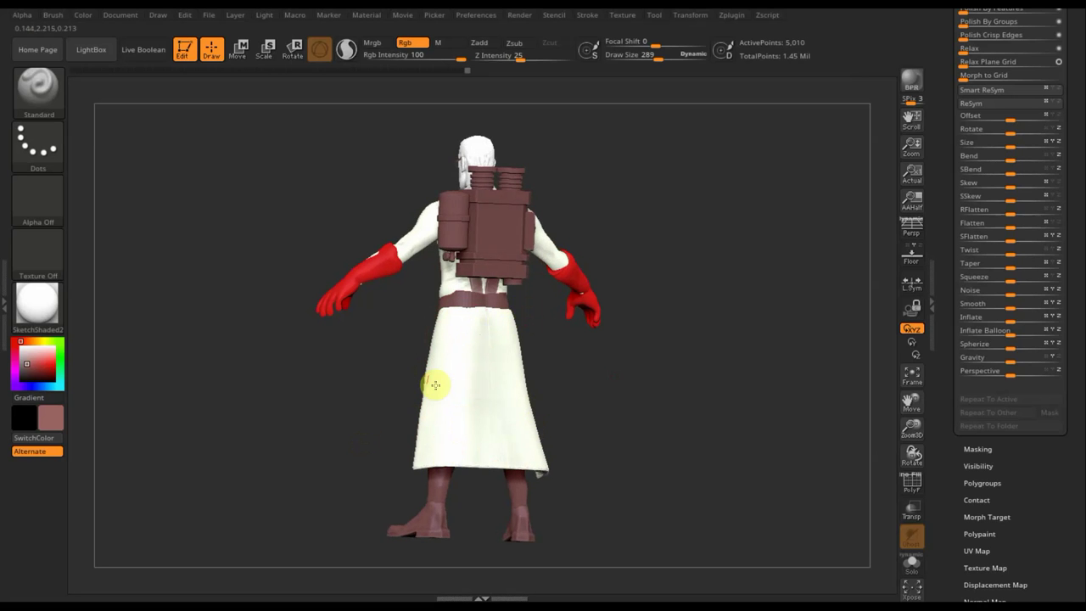
mouse_move(595, 392)
mouse_down()
mouse_move(792, 378)
mouse_move(747, 388)
mouse_up()
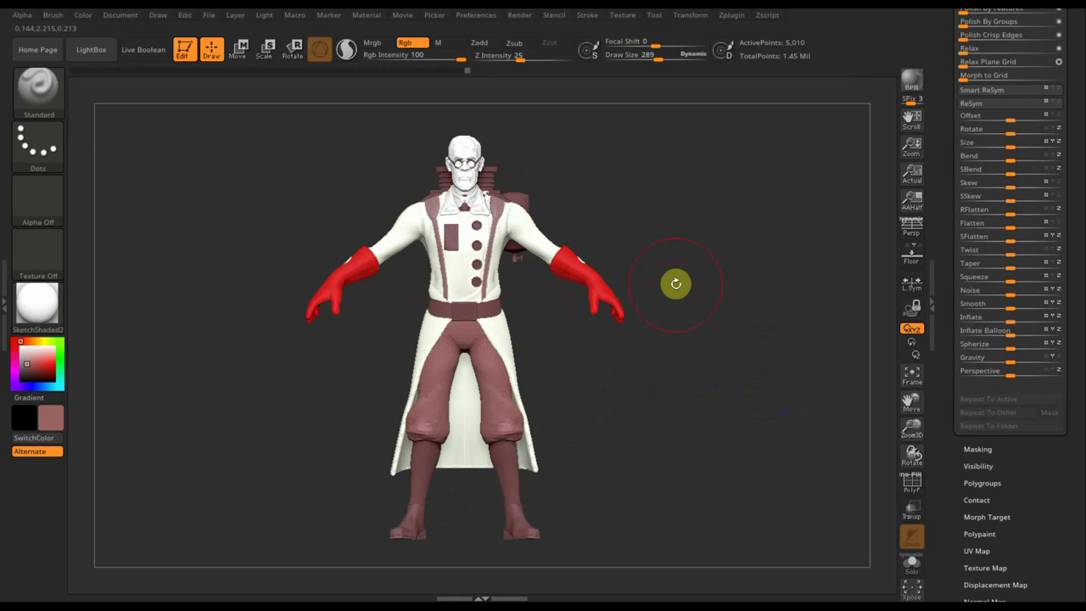
- Make the Extract9_1 subtool active and choose a darker, greyer paint colour
key(n)
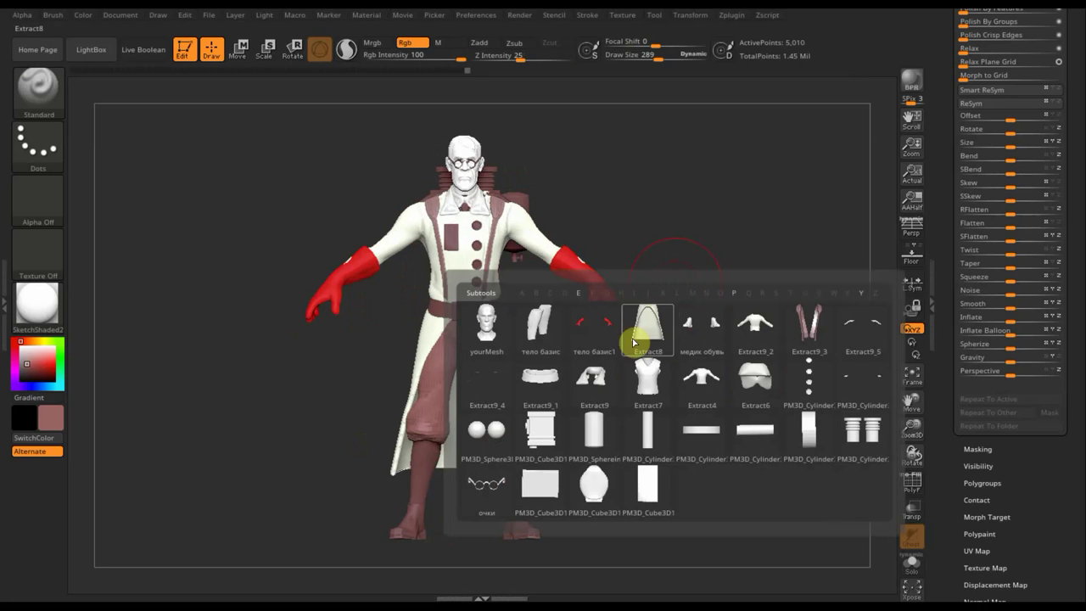
click(540, 372)
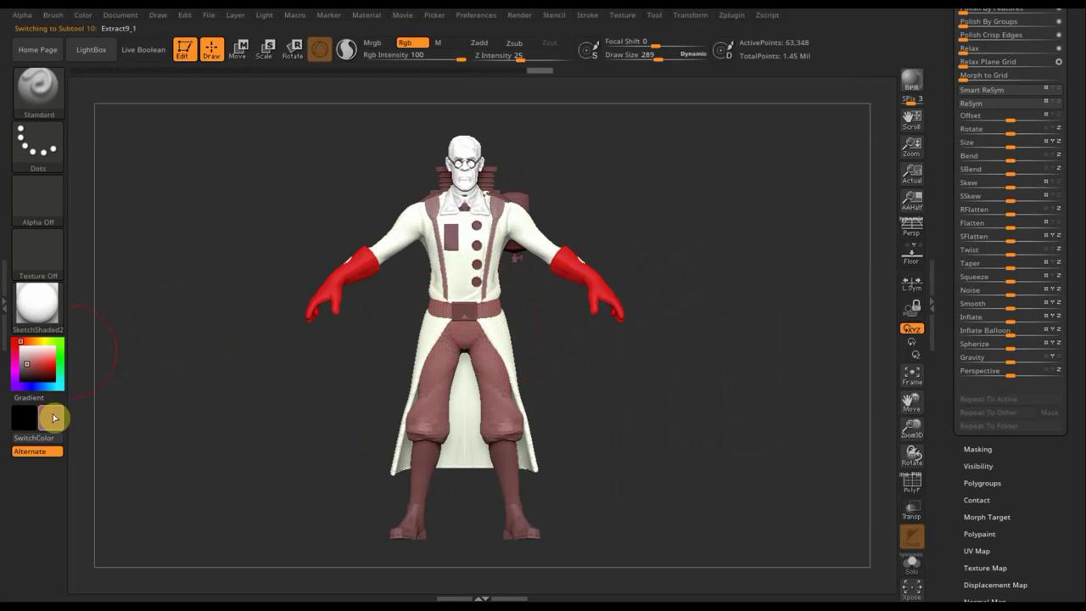
click(49, 420)
click(42, 444)
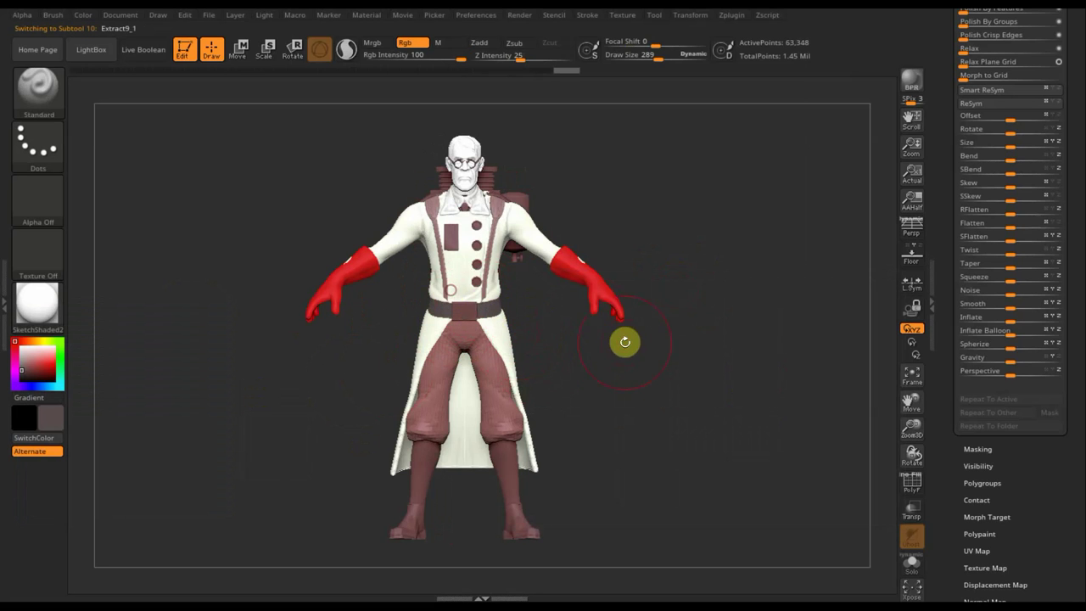
- Turn the model to the front and compare it with the Medic reference, then hide it
drag(625, 341, 441, 301)
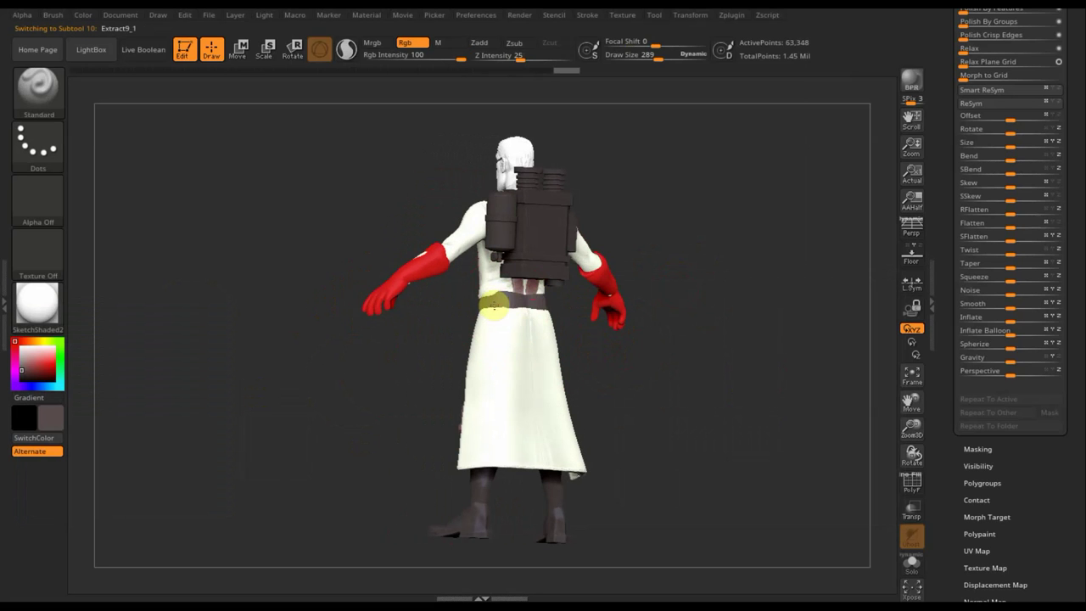
mouse_move(619, 342)
shift+mouse_down()
mouse_move(723, 349)
mouse_move(577, 308)
shift+mouse_up()
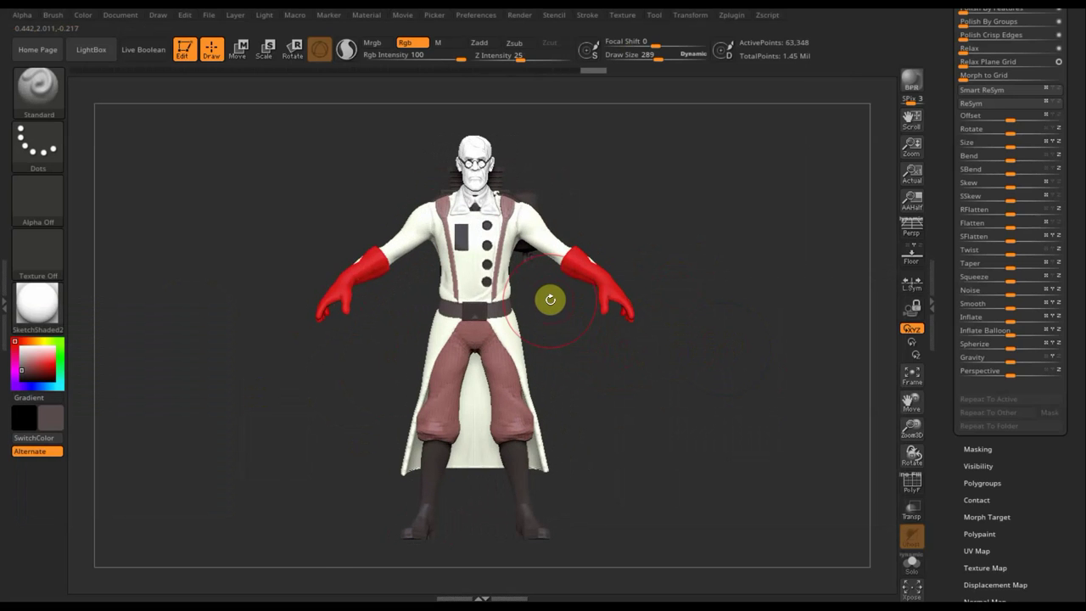
key(shift+z)
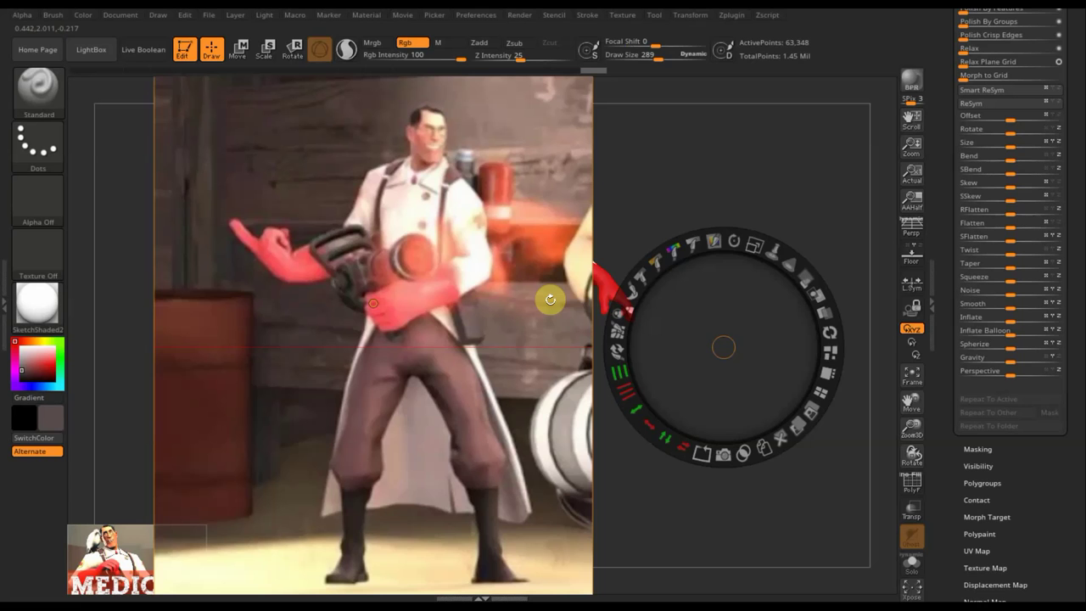
key(z)
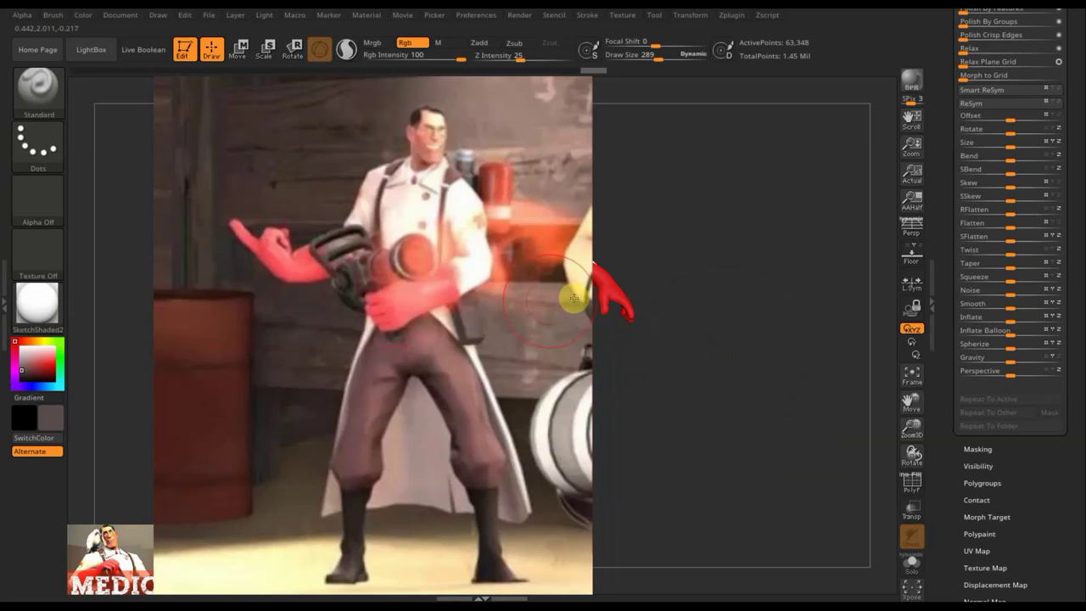
key(shift+z)
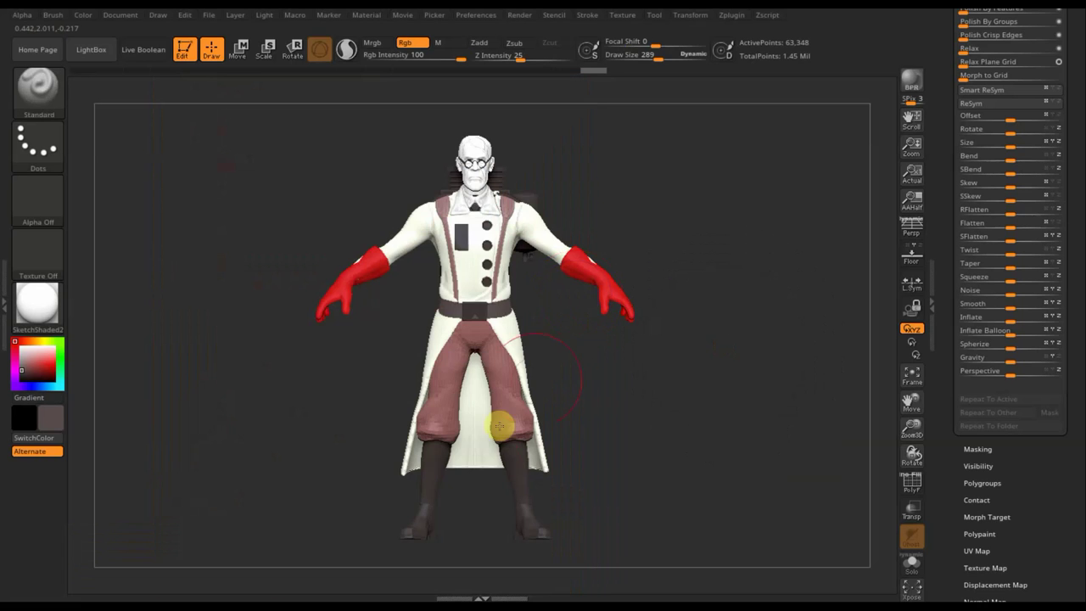
- Make the медик обувь boots subtool active and paint it black, checking from back and side
key(n)
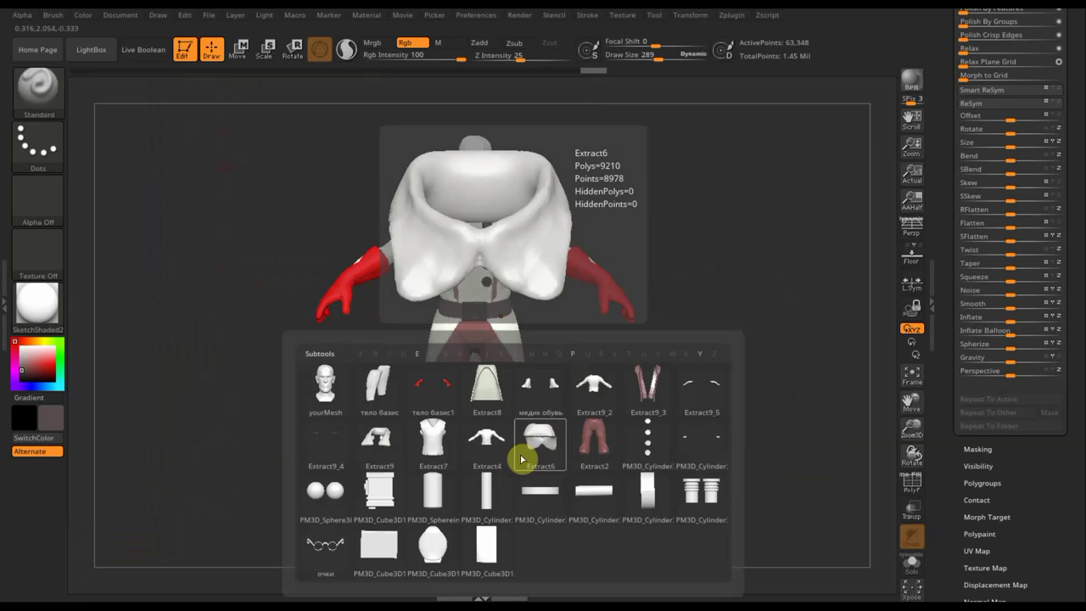
click(540, 398)
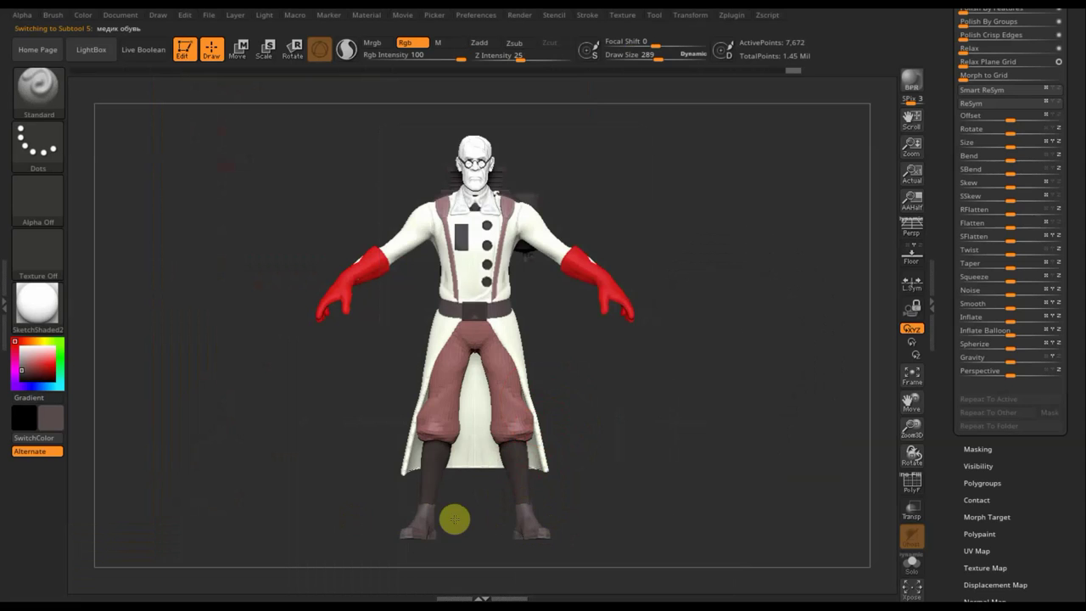
drag(332, 471, 579, 528)
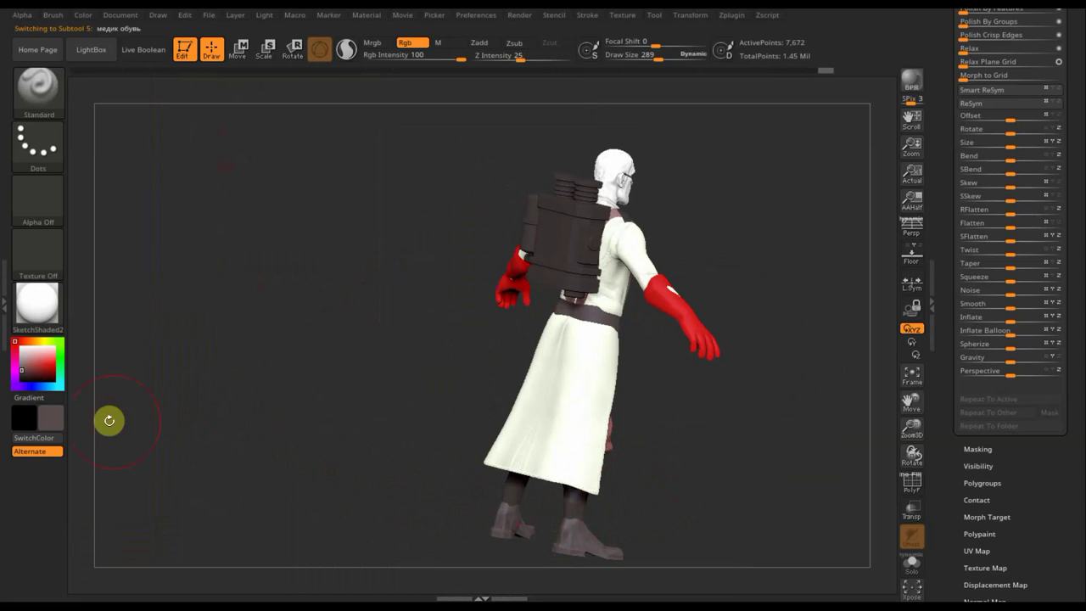
click(49, 443)
drag(679, 515, 637, 487)
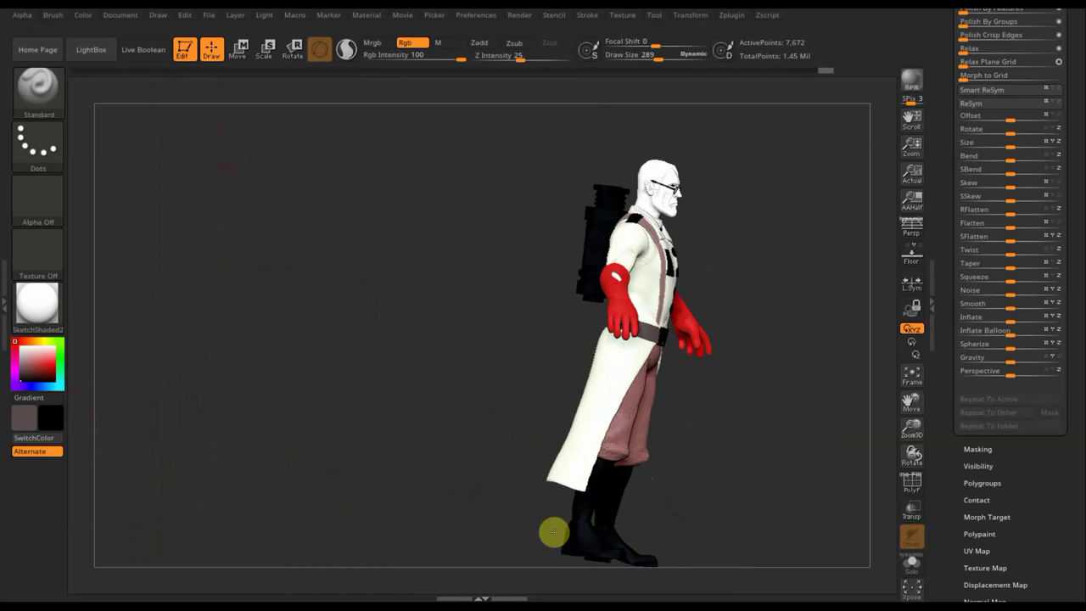
mouse_move(703, 504)
shift+mouse_down()
mouse_move(738, 513)
mouse_move(684, 430)
mouse_move(650, 407)
mouse_move(568, 411)
mouse_move(529, 453)
shift+mouse_up()
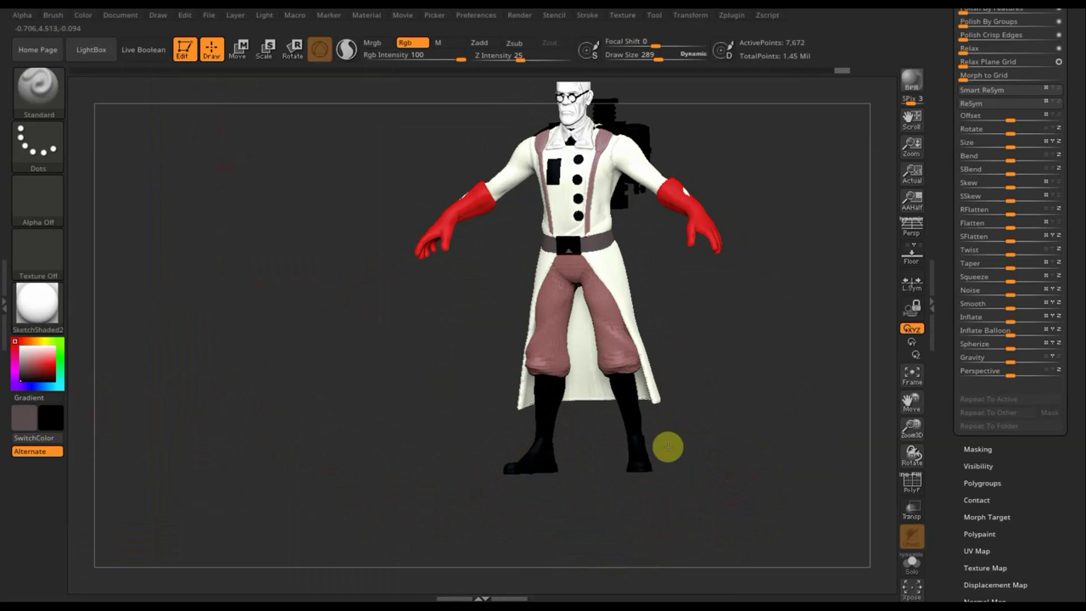
- Switch to the тело базис subtool and turn the model to a front view
key(n)
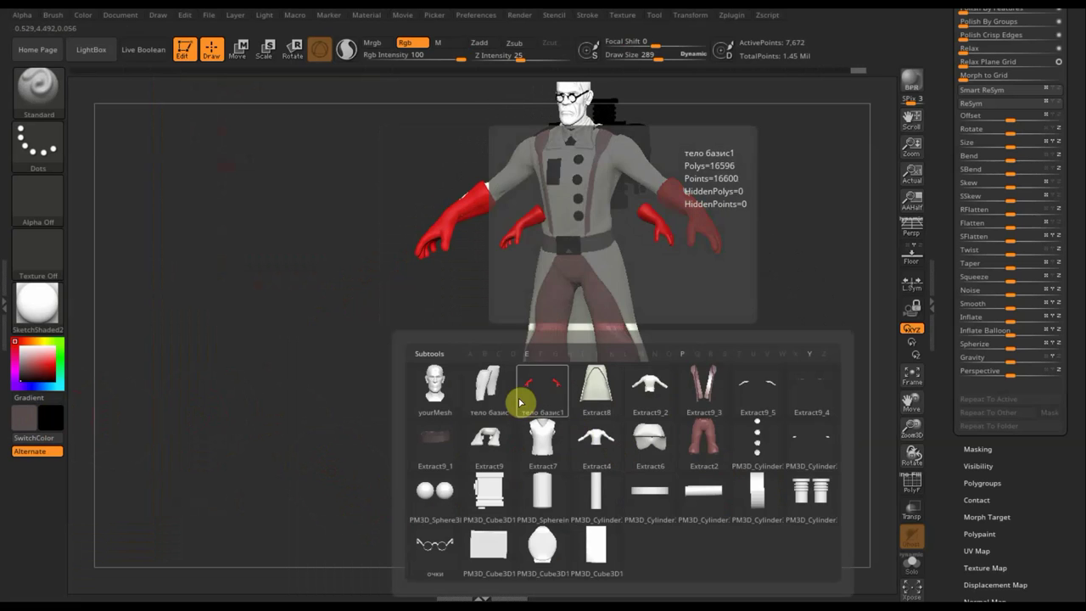
click(495, 388)
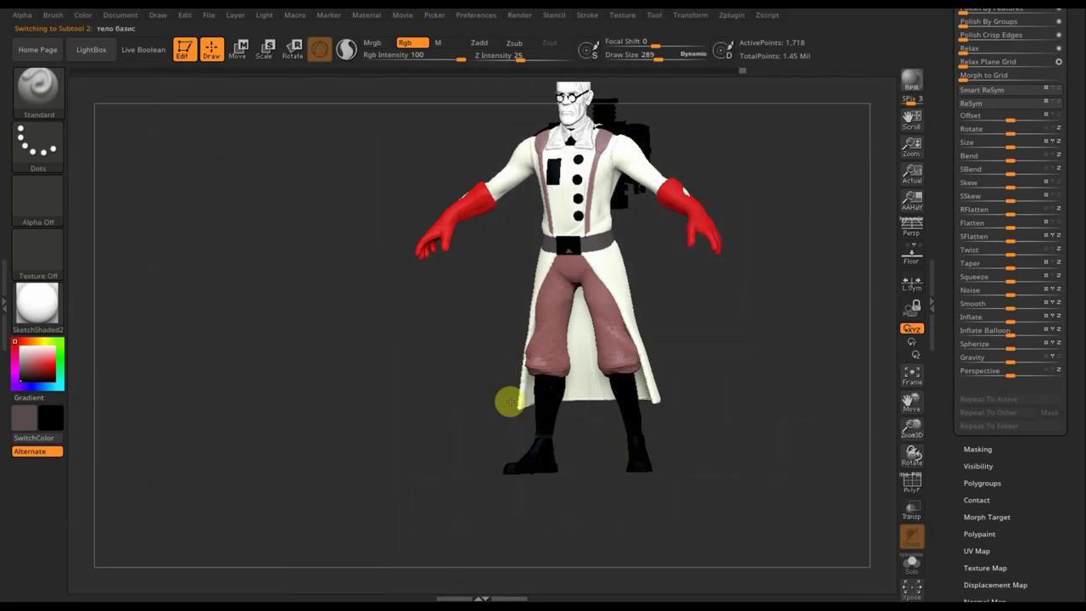
shift+drag(708, 444, 565, 399)
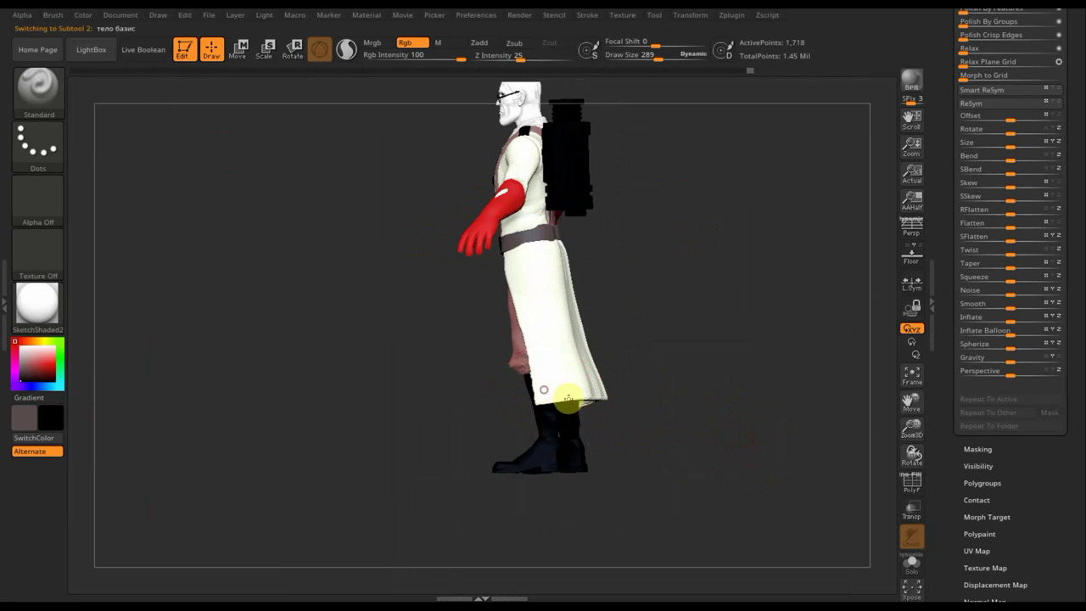
mouse_move(656, 451)
shift+mouse_down()
mouse_move(742, 444)
mouse_move(722, 443)
shift+mouse_up()
alt+drag(682, 405, 679, 427)
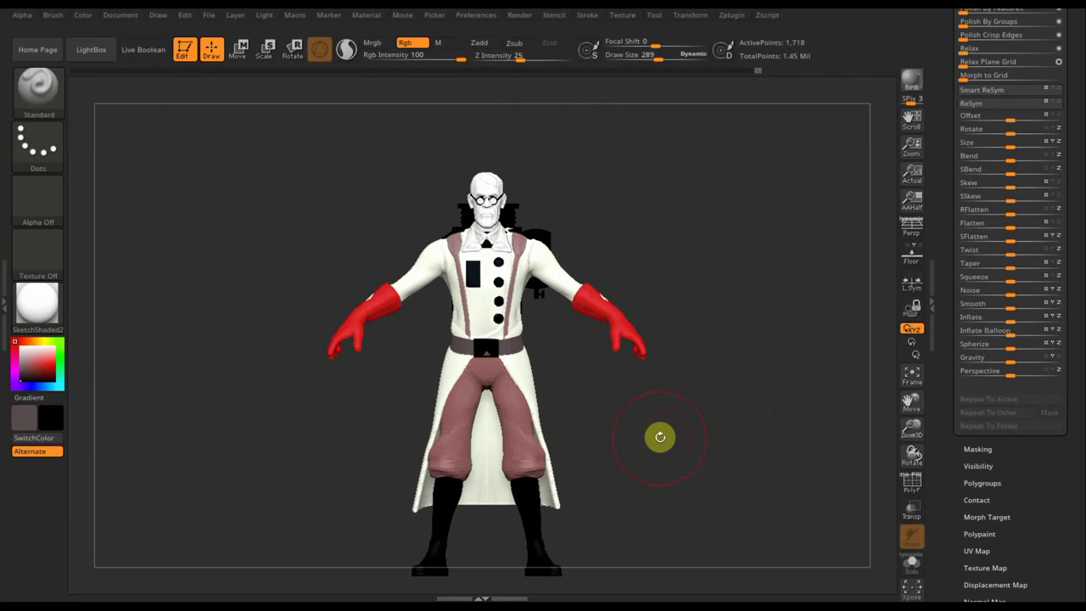
- Make the PM3D_Cube3D1_2 pocket subtool active and set cream as the main colour
key(n)
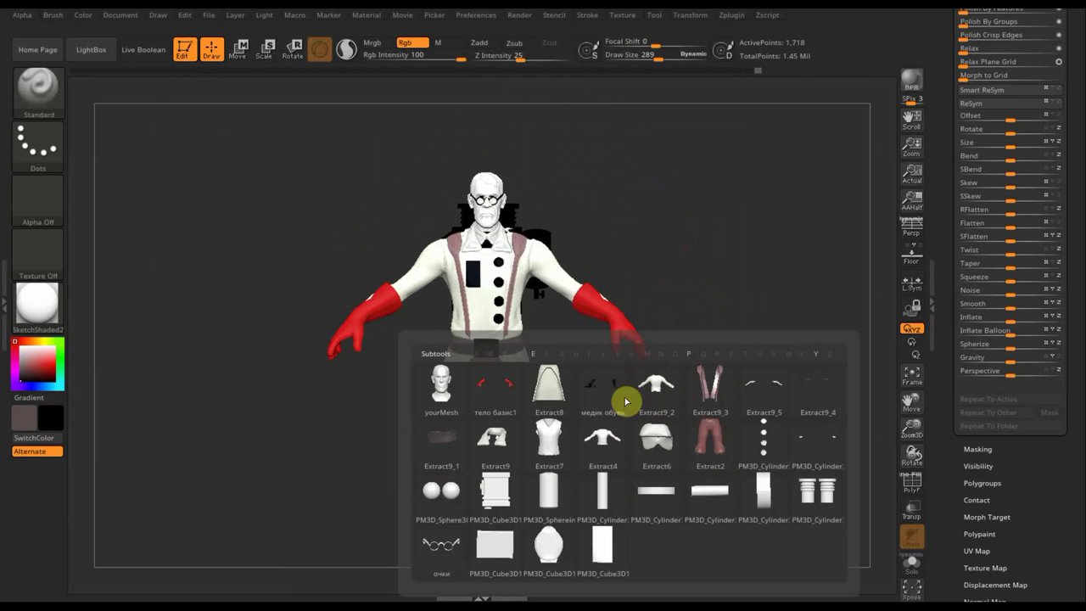
click(606, 543)
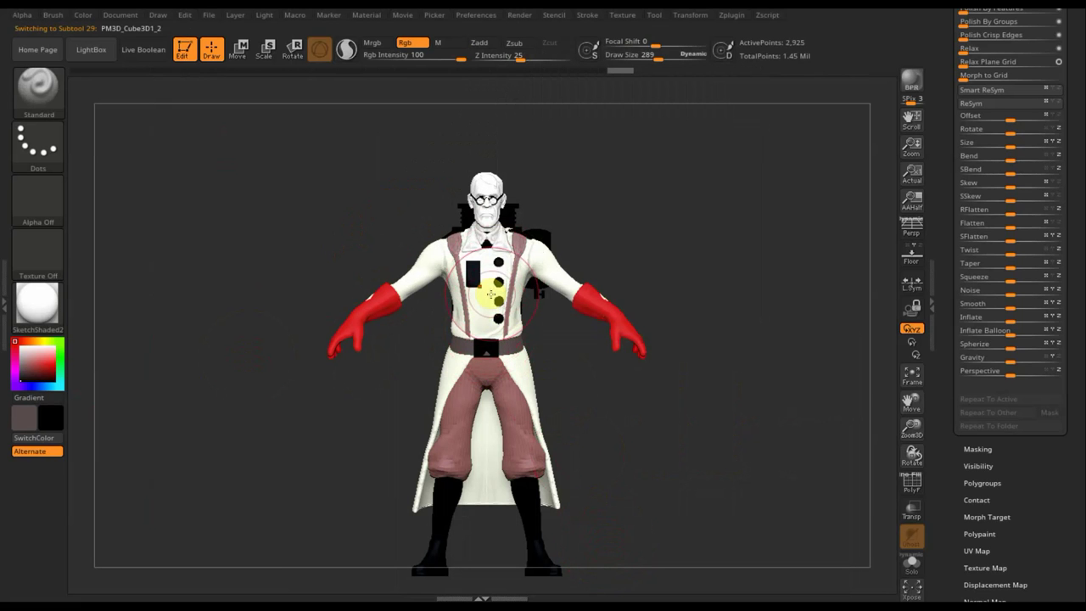
key(c)
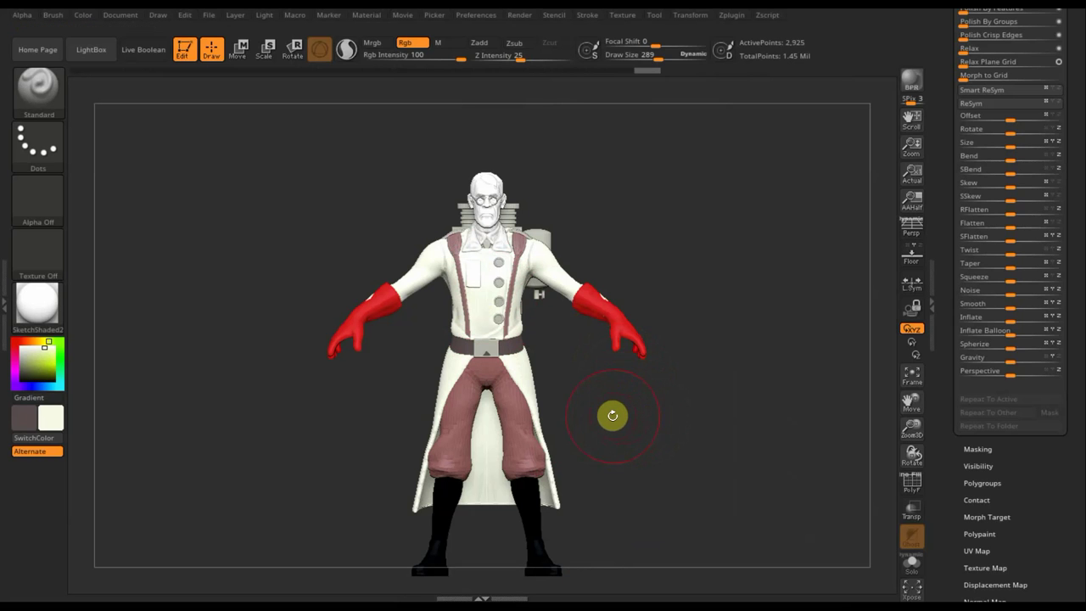
- Switch to PM3D_Cylinder3D1 with the light colour as main, and show the Medic reference in front view
key(n)
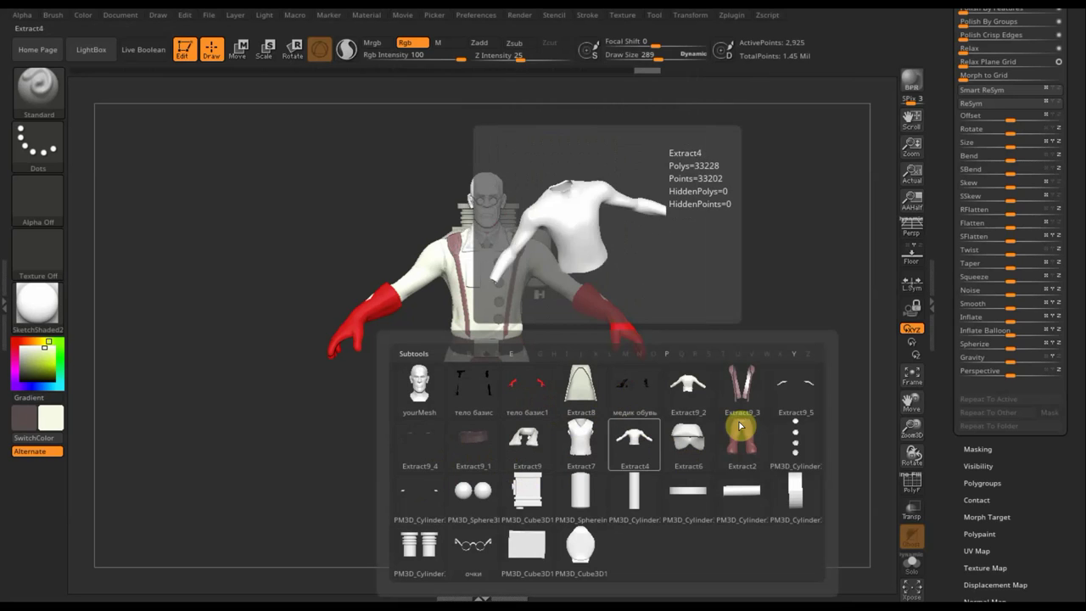
click(794, 442)
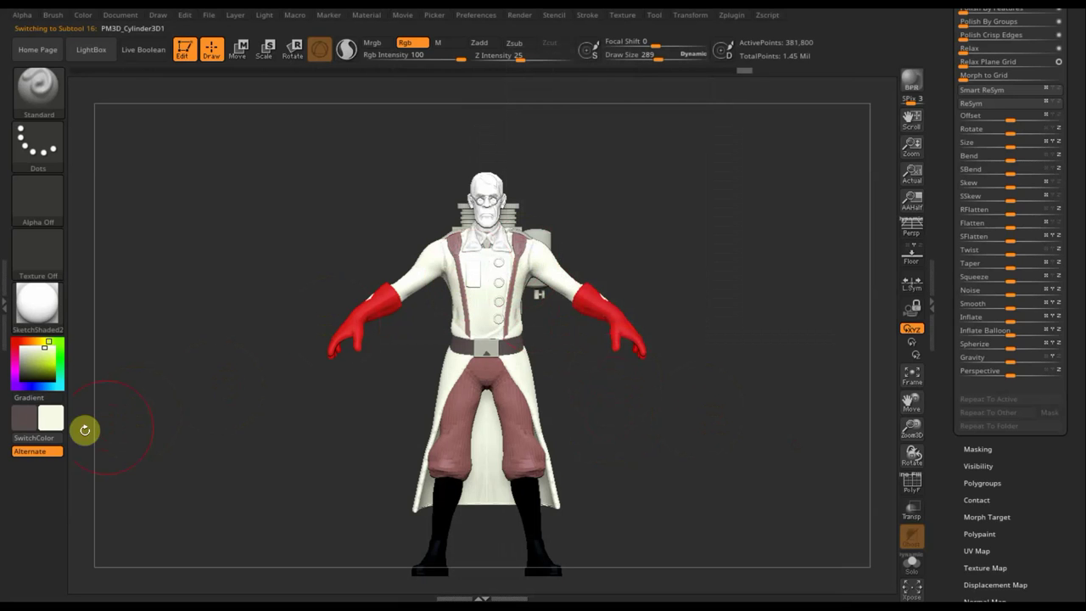
click(46, 442)
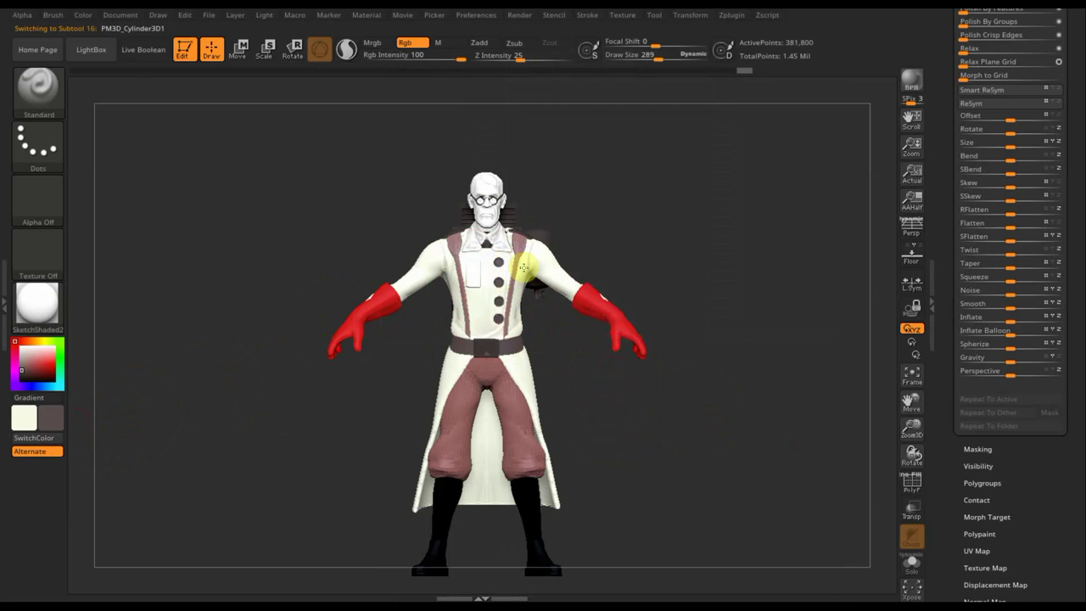
mouse_move(723, 376)
mouse_down()
mouse_move(663, 379)
mouse_move(678, 376)
mouse_move(728, 468)
mouse_move(750, 481)
mouse_move(805, 300)
mouse_move(643, 417)
mouse_up()
mouse_move(699, 381)
shift+mouse_down()
mouse_move(781, 381)
mouse_move(697, 371)
shift+mouse_up()
alt+drag(589, 332, 764, 310)
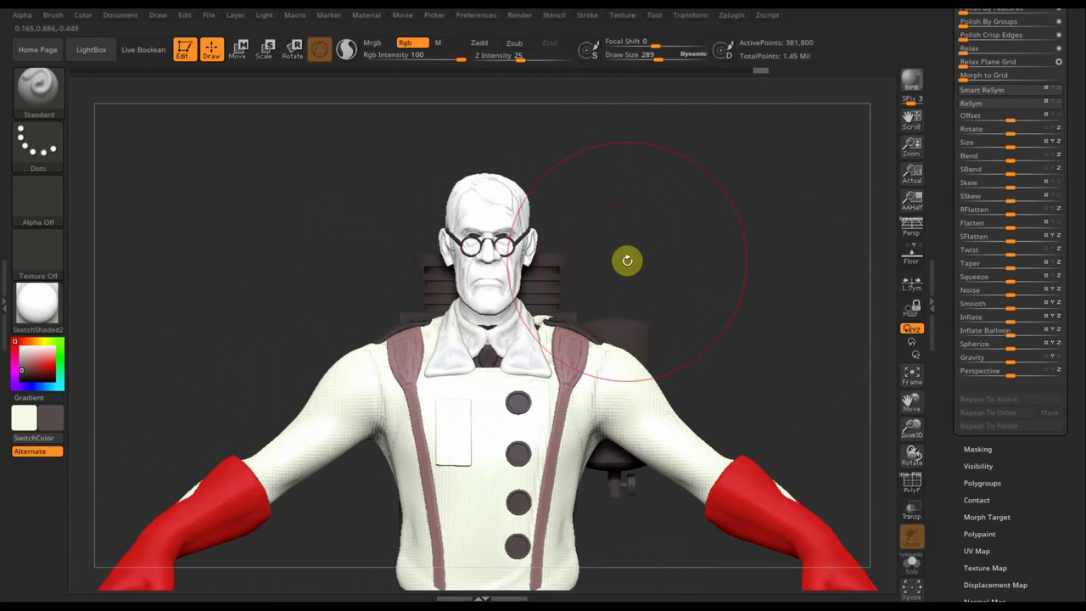
key(shift+z)
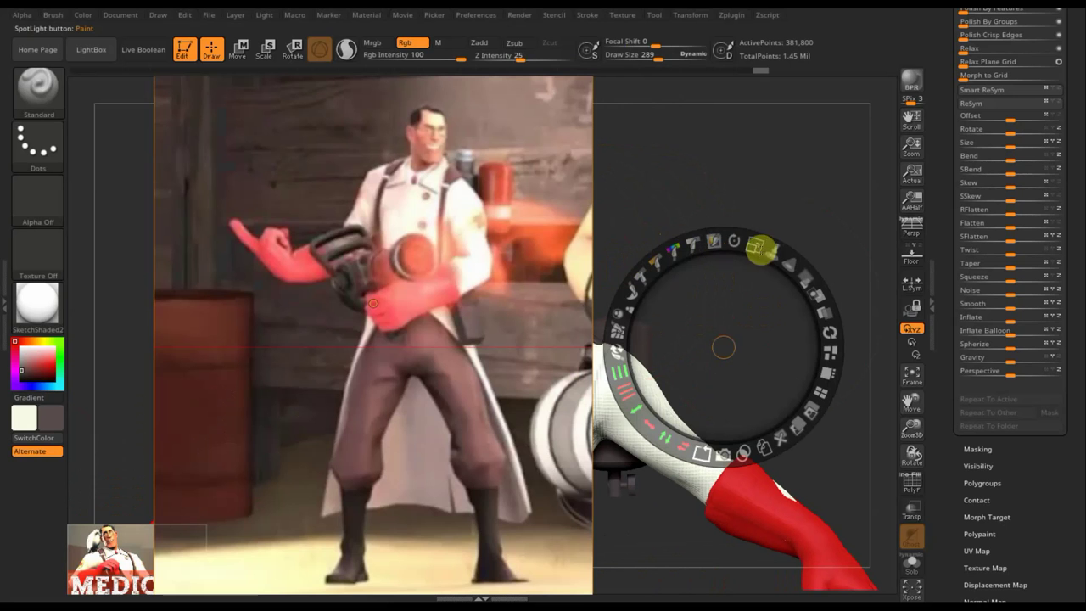
- Shrink the Medic reference into the top-right corner and place the MEDIC logo image over the model
drag(759, 242, 632, 261)
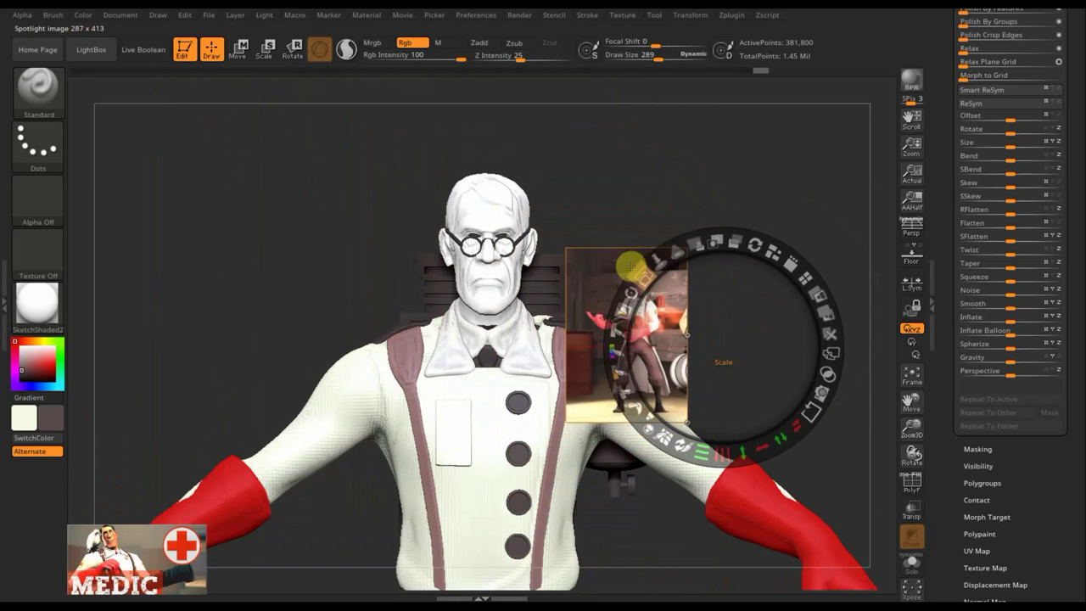
drag(662, 339, 937, 89)
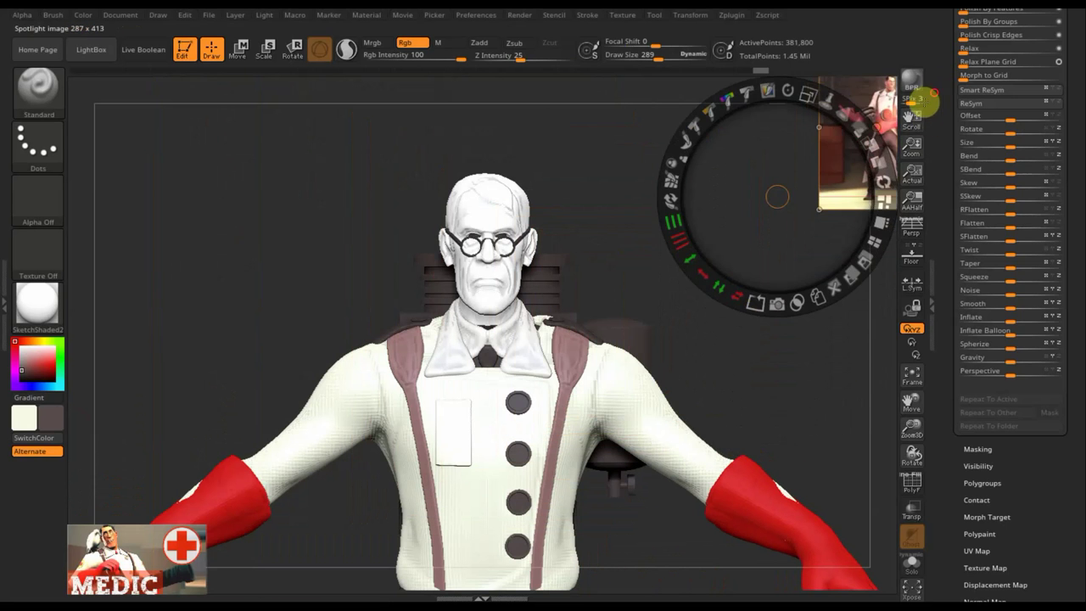
click(136, 560)
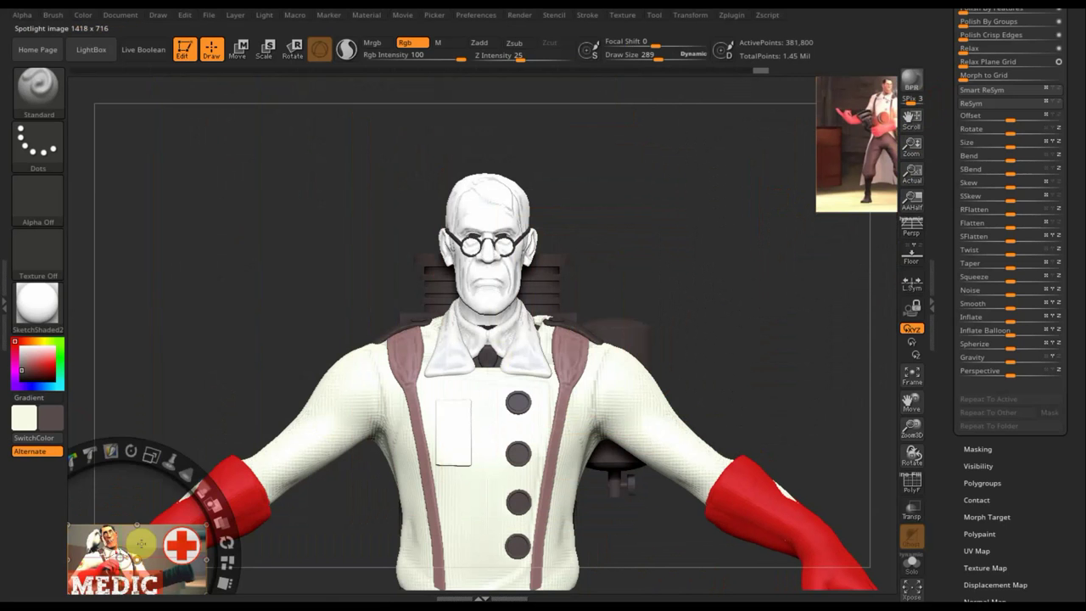
drag(136, 559, 548, 280)
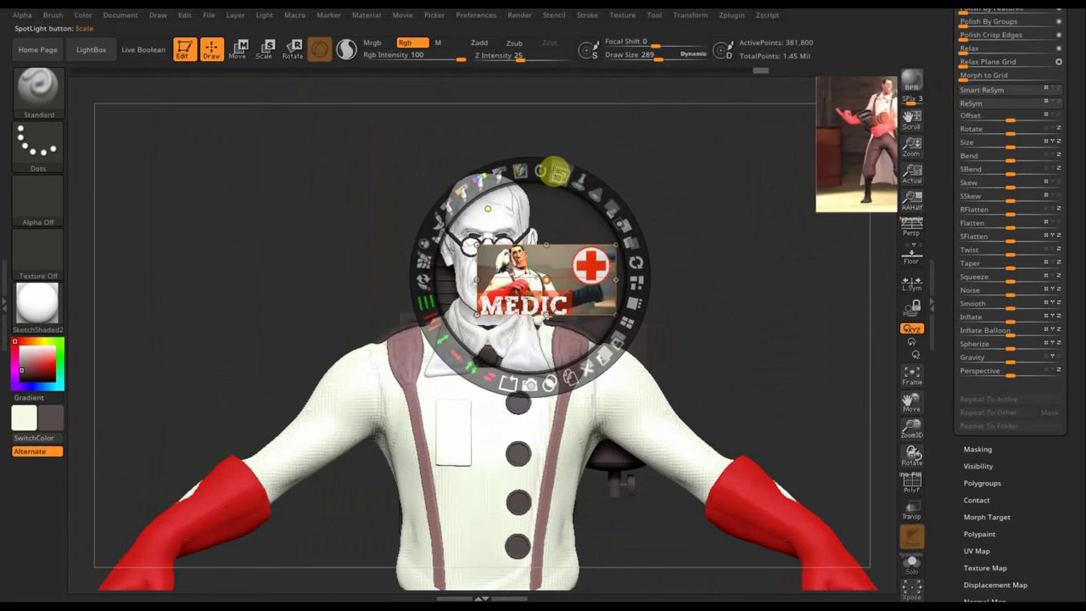
mouse_move(546, 165)
mouse_down()
mouse_move(623, 292)
mouse_move(566, 299)
mouse_up()
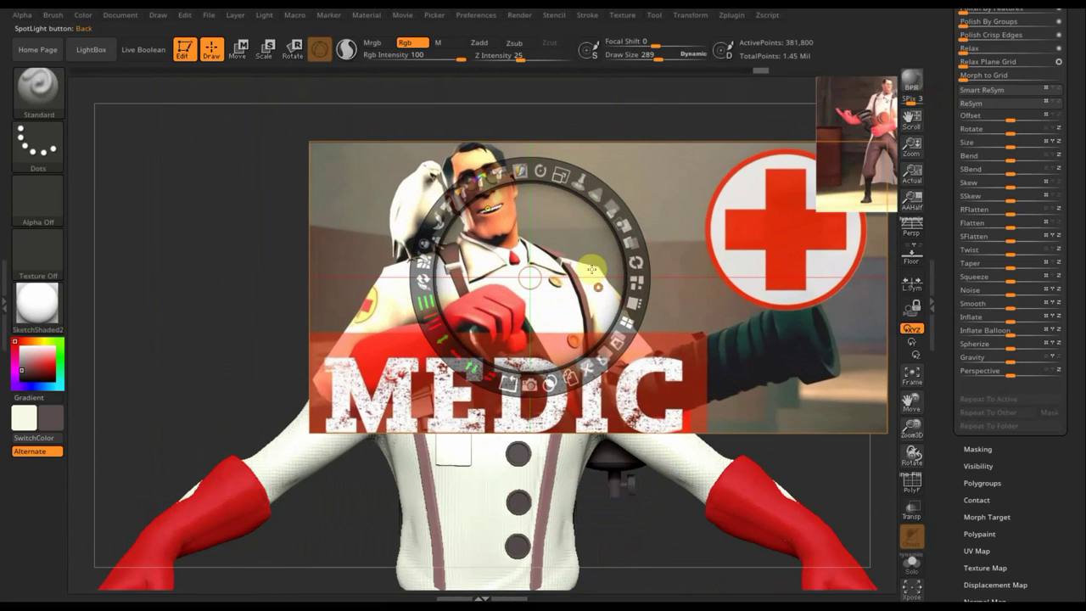
mouse_move(558, 233)
mouse_down()
mouse_move(554, 256)
mouse_move(570, 287)
mouse_move(613, 280)
mouse_move(691, 366)
mouse_up()
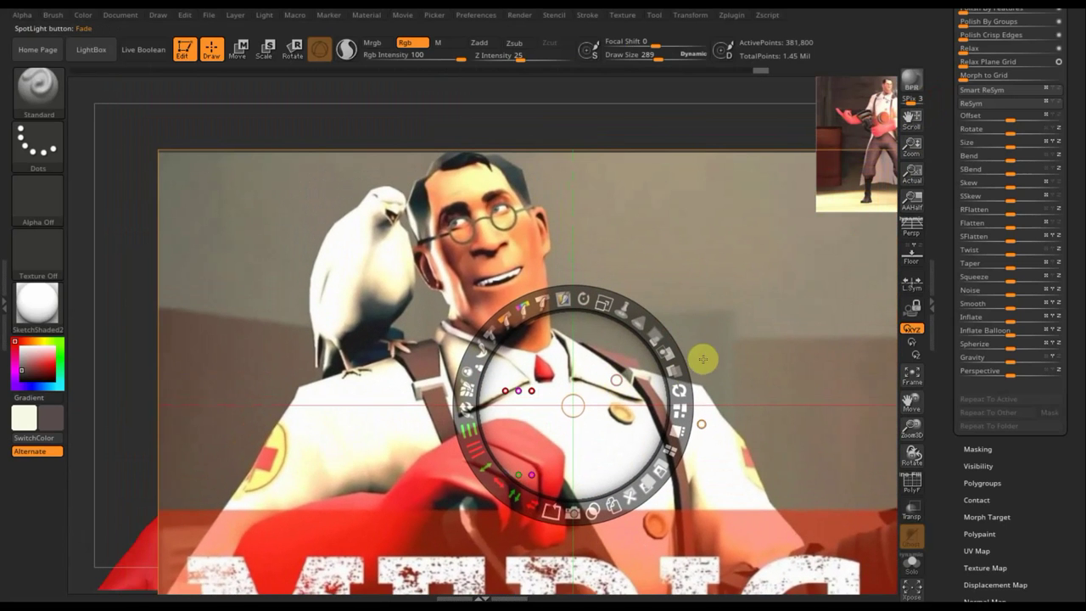
- Fade the MEDIC logo to check its placement, then restore full opacity and hide the controls
mouse_move(656, 325)
mouse_down()
mouse_move(661, 334)
mouse_move(556, 288)
mouse_up()
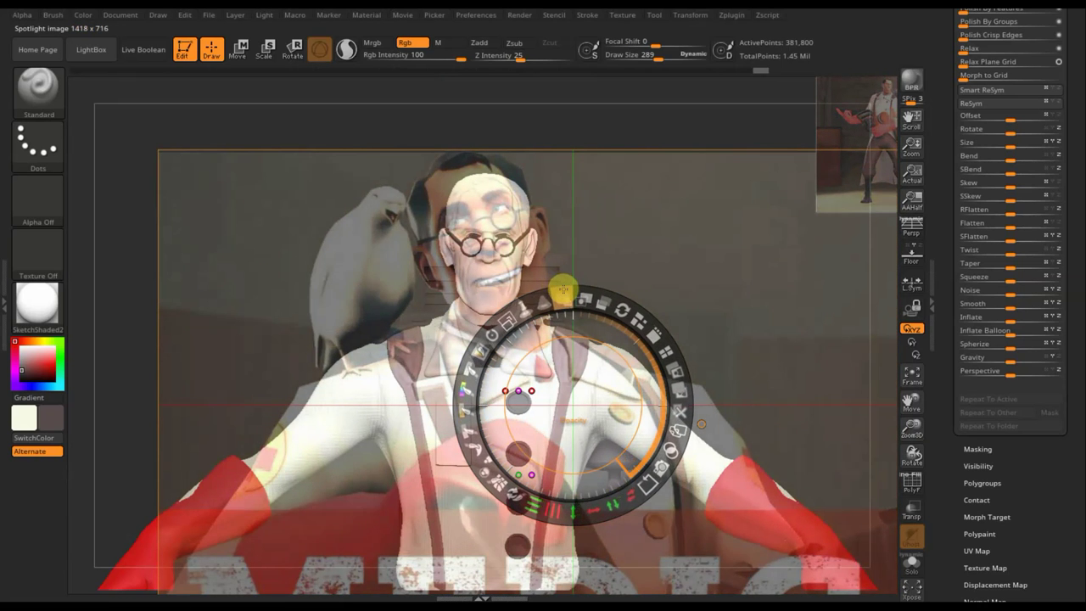
mouse_move(567, 296)
mouse_down()
mouse_move(561, 331)
mouse_move(588, 363)
mouse_move(577, 358)
mouse_up()
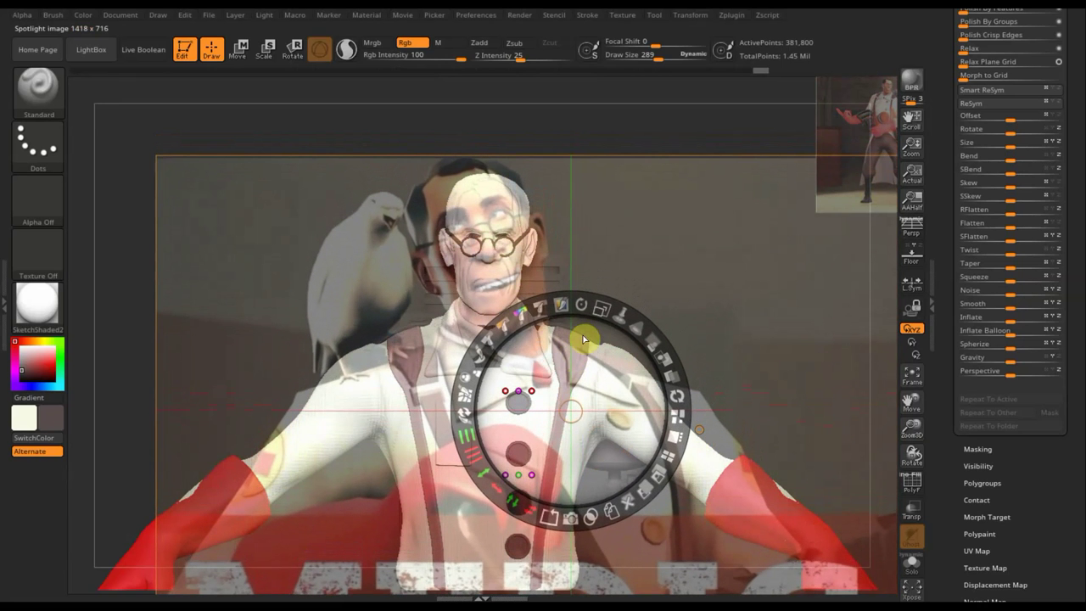
click(649, 323)
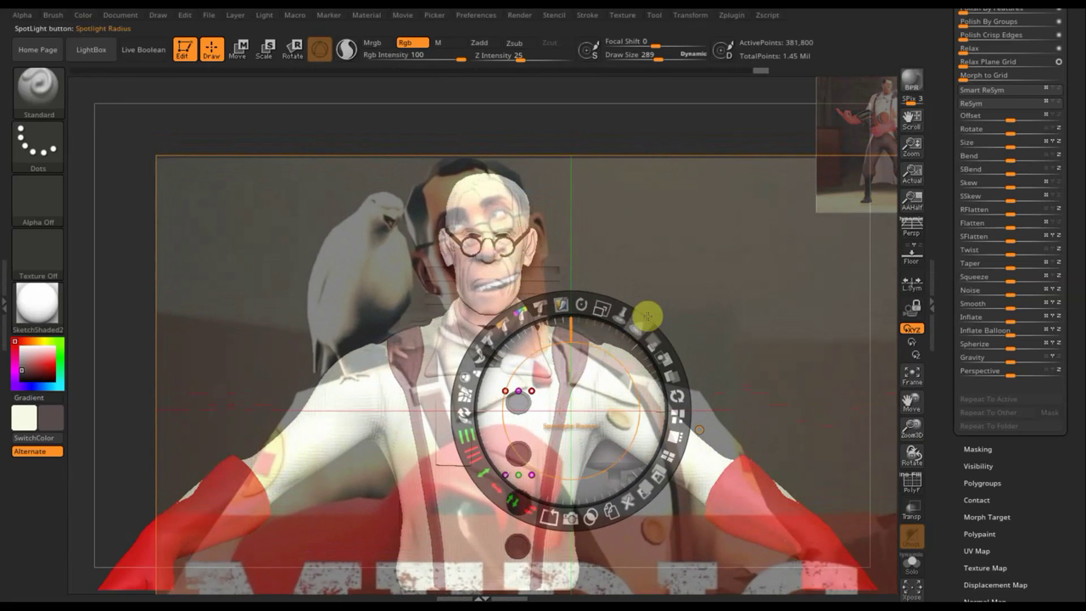
drag(652, 343, 594, 407)
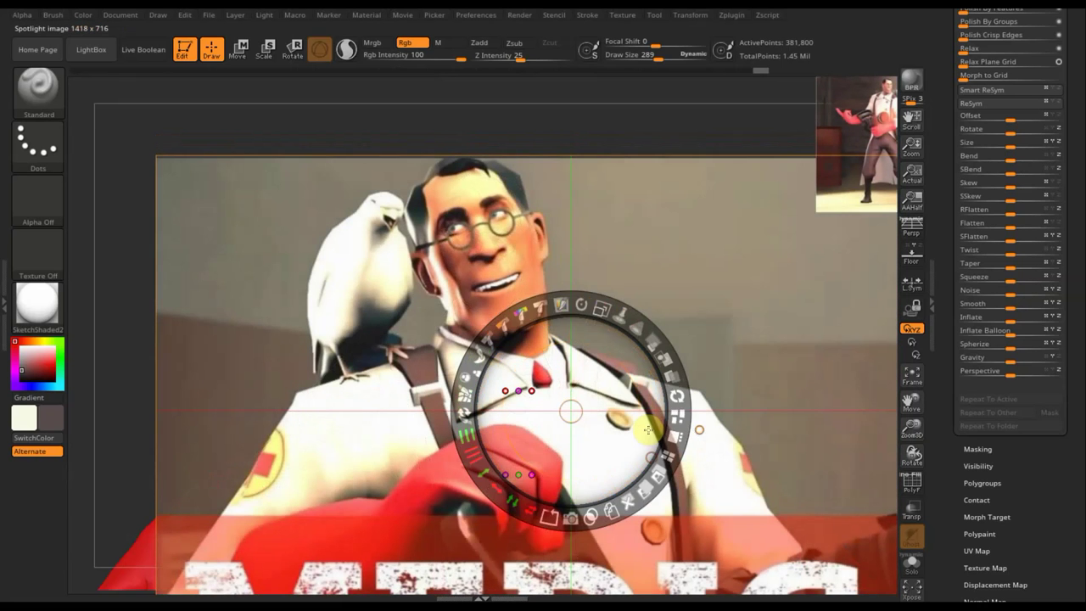
key(z)
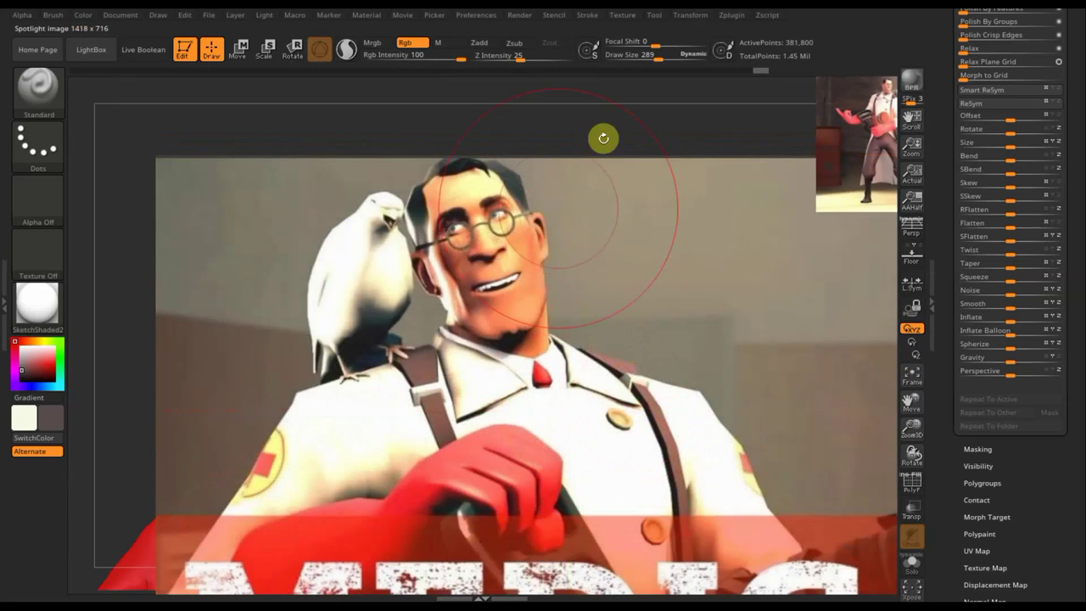
- Reduce Draw Size to 104 and make the yourMesh head subtool active
drag(656, 54, 639, 58)
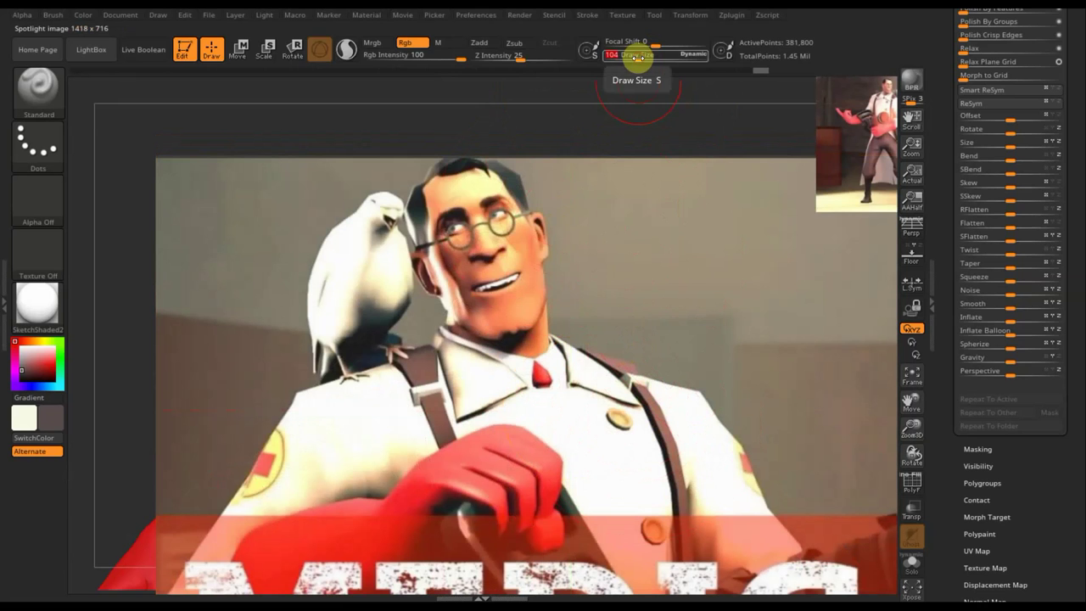
key(n)
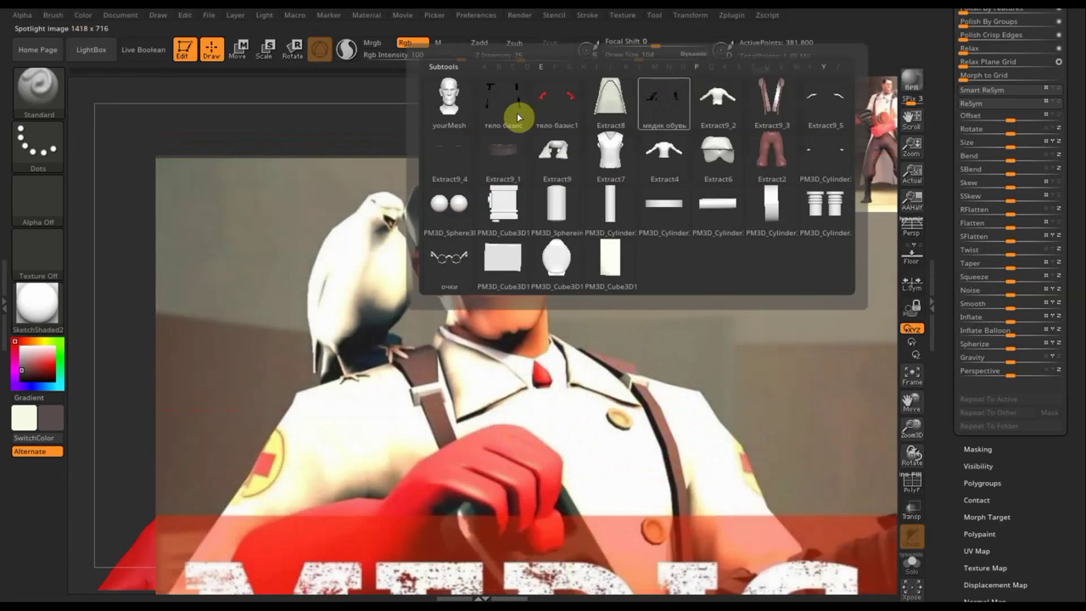
click(463, 113)
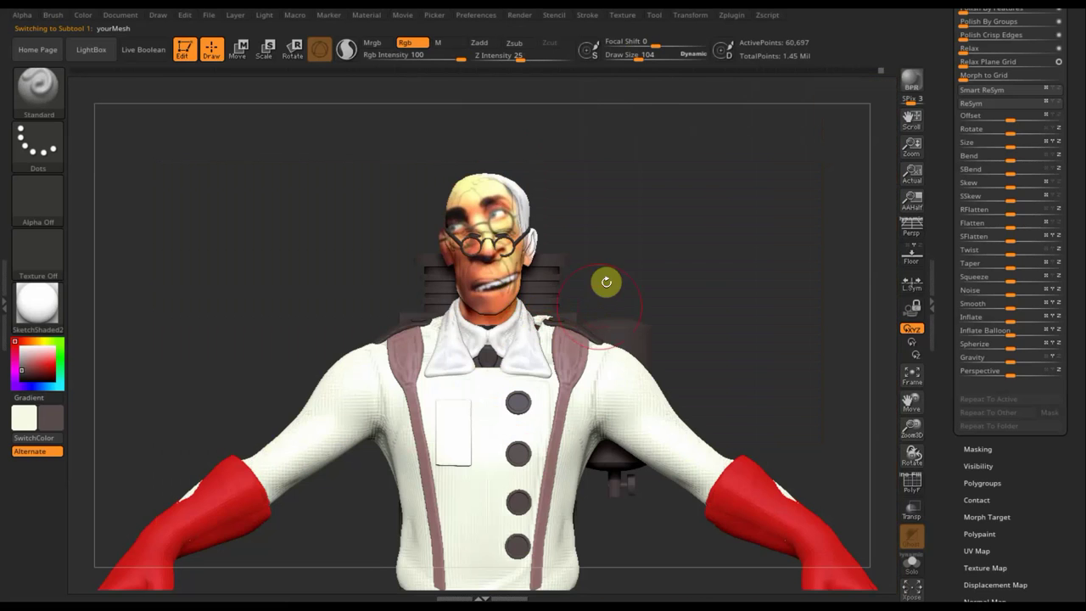
- Zoom to the head and paint pale cream over the forehead, eyes and temple at Draw Size 39
alt+drag(628, 206, 633, 332)
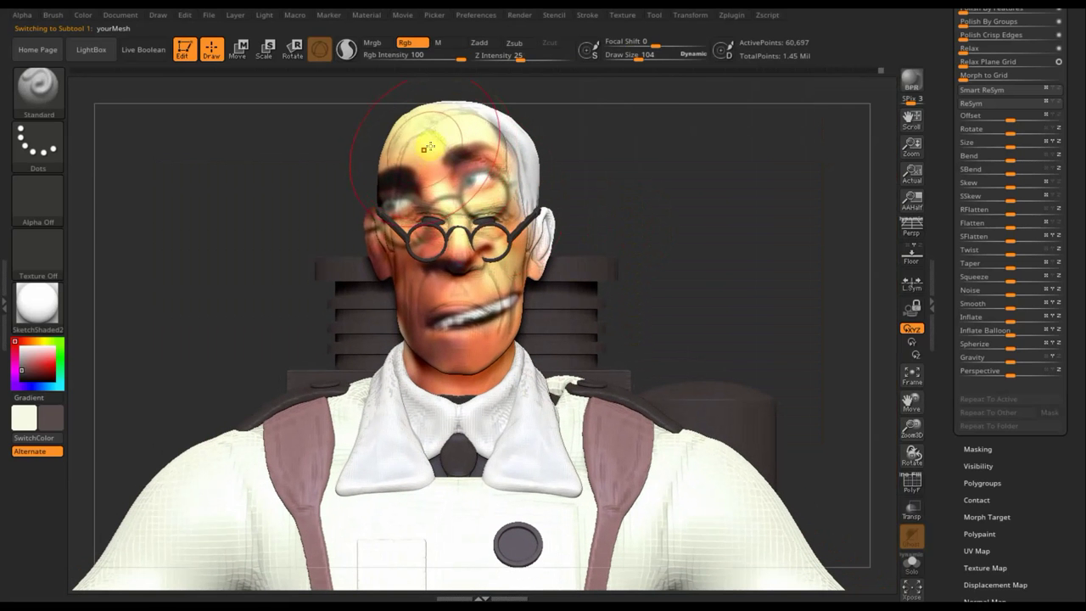
key(c)
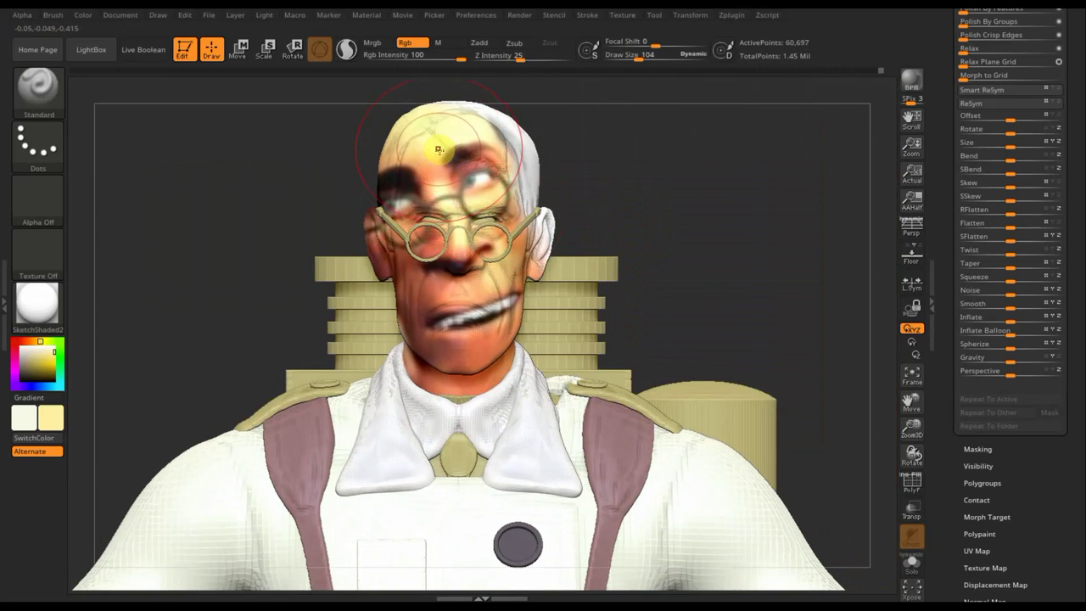
drag(442, 156, 505, 146)
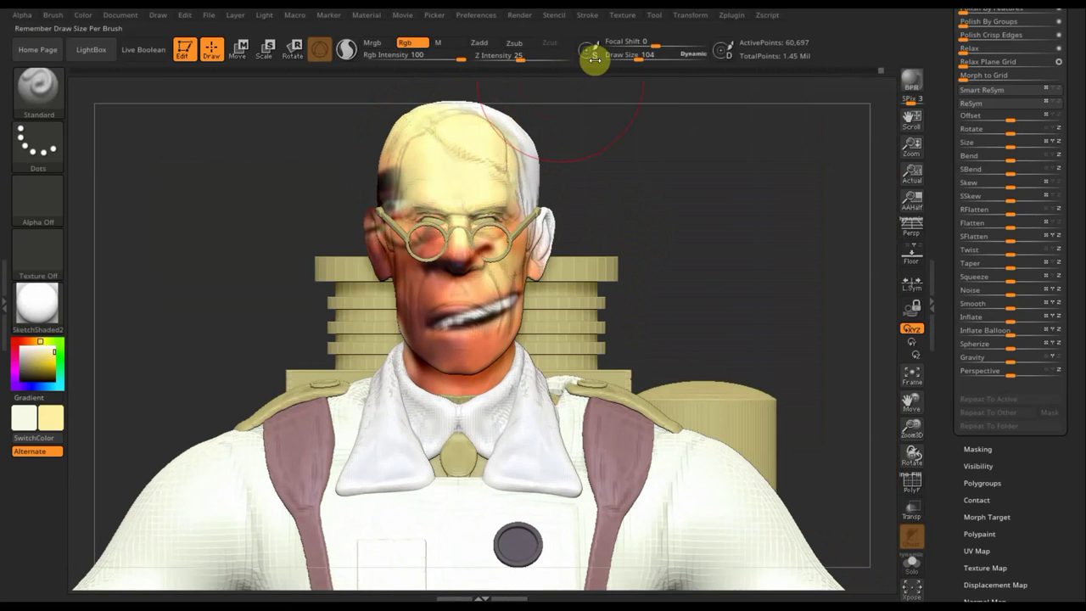
drag(638, 55, 624, 59)
mouse_move(424, 233)
mouse_down()
mouse_move(492, 220)
mouse_move(408, 212)
mouse_move(382, 180)
mouse_up()
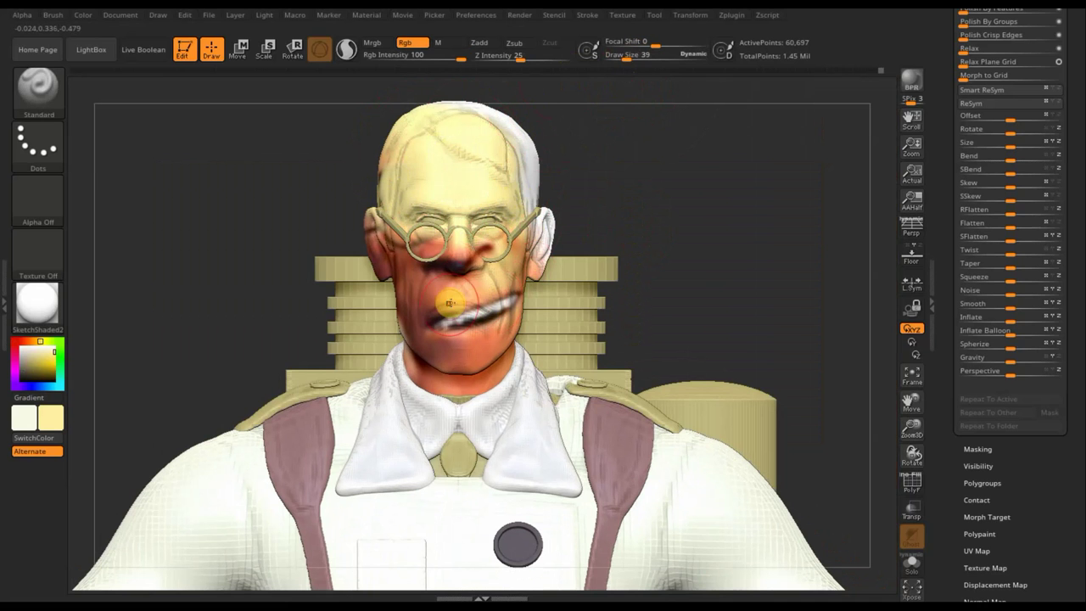
key(c)
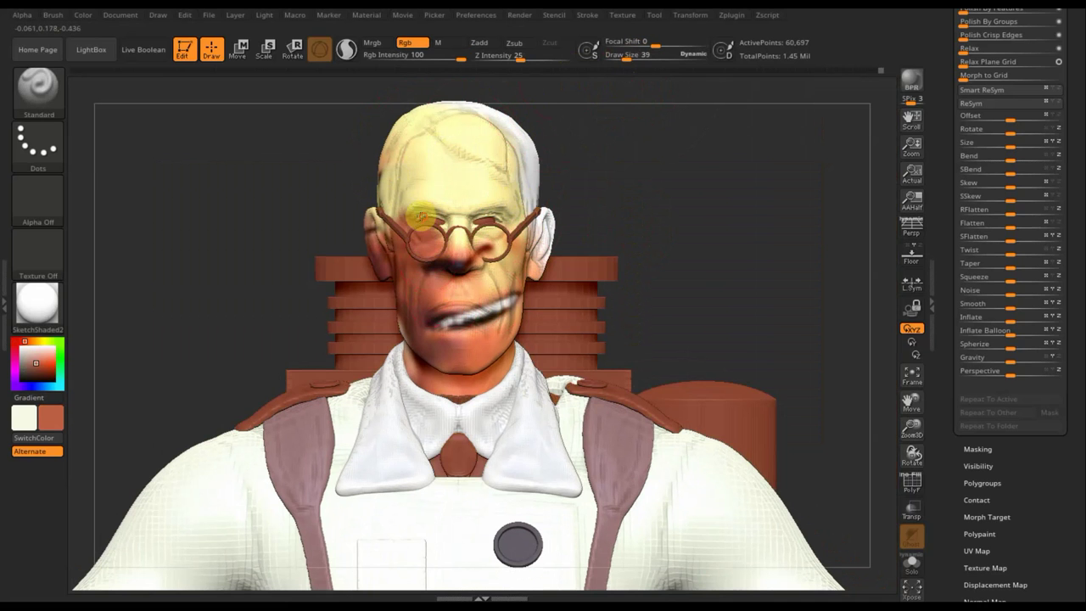
- Lower Rgb Intensity to 9 and softly paint skin tone over the cheek, mouth line and forehead
drag(461, 56, 395, 61)
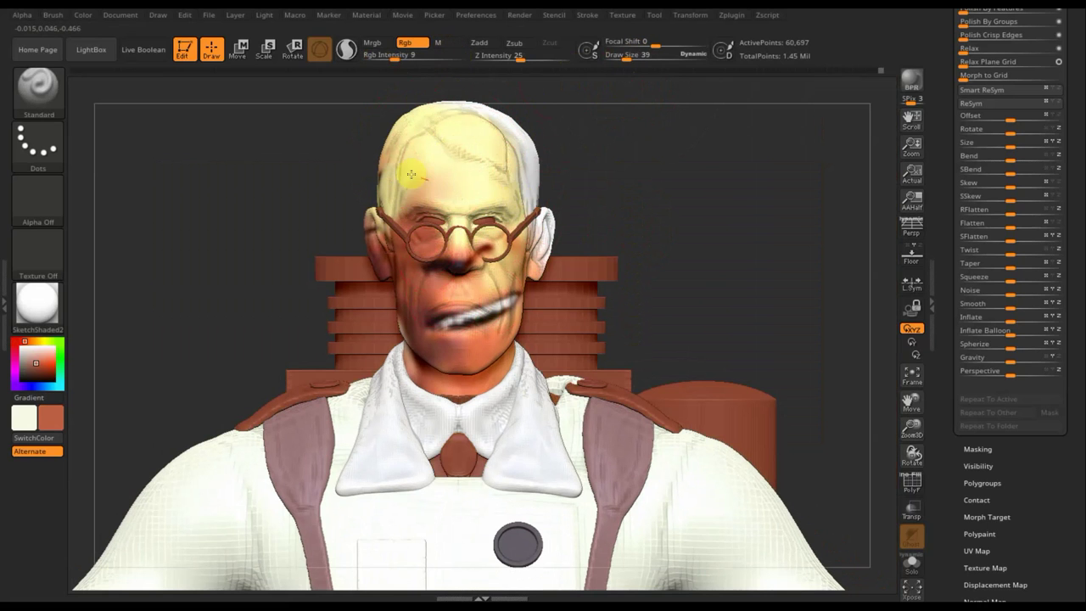
mouse_move(410, 140)
mouse_down()
mouse_move(505, 276)
mouse_move(455, 318)
mouse_move(507, 297)
mouse_move(494, 305)
mouse_up()
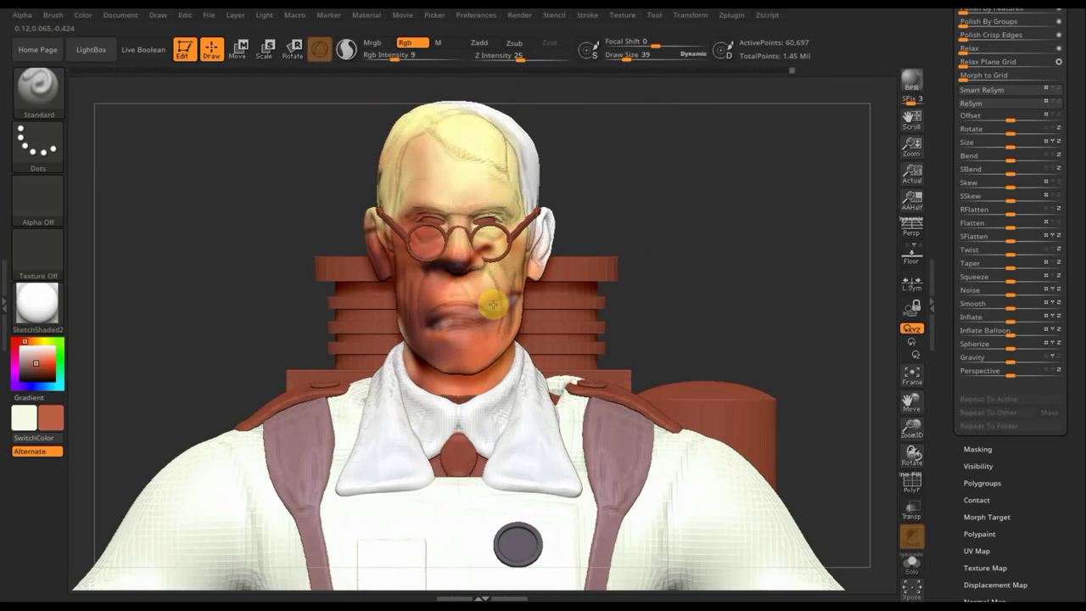
key(c)
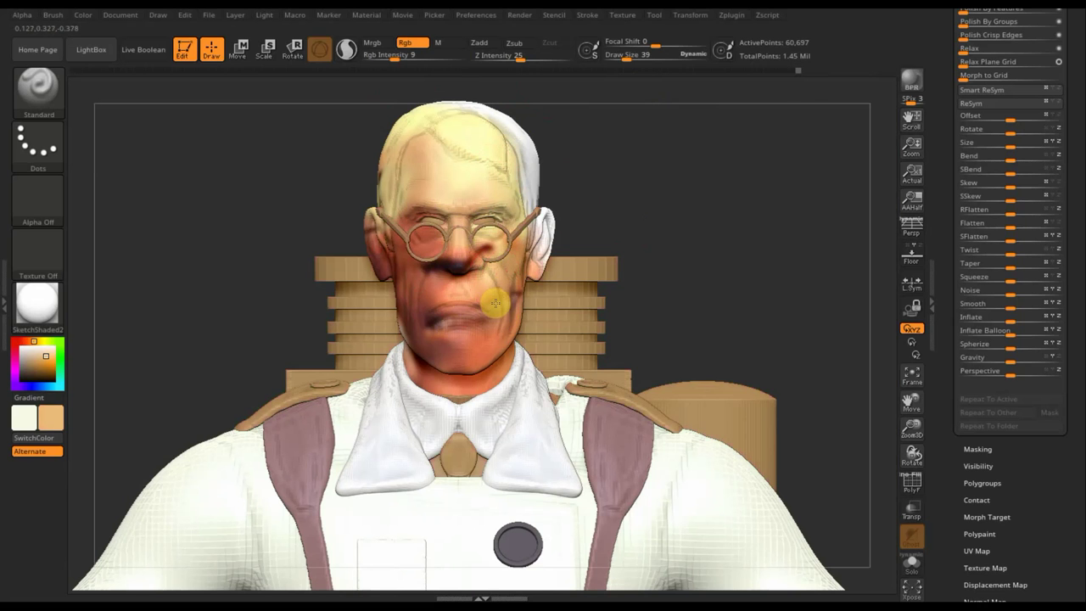
mouse_move(515, 298)
mouse_down()
mouse_move(424, 317)
mouse_move(442, 299)
mouse_up()
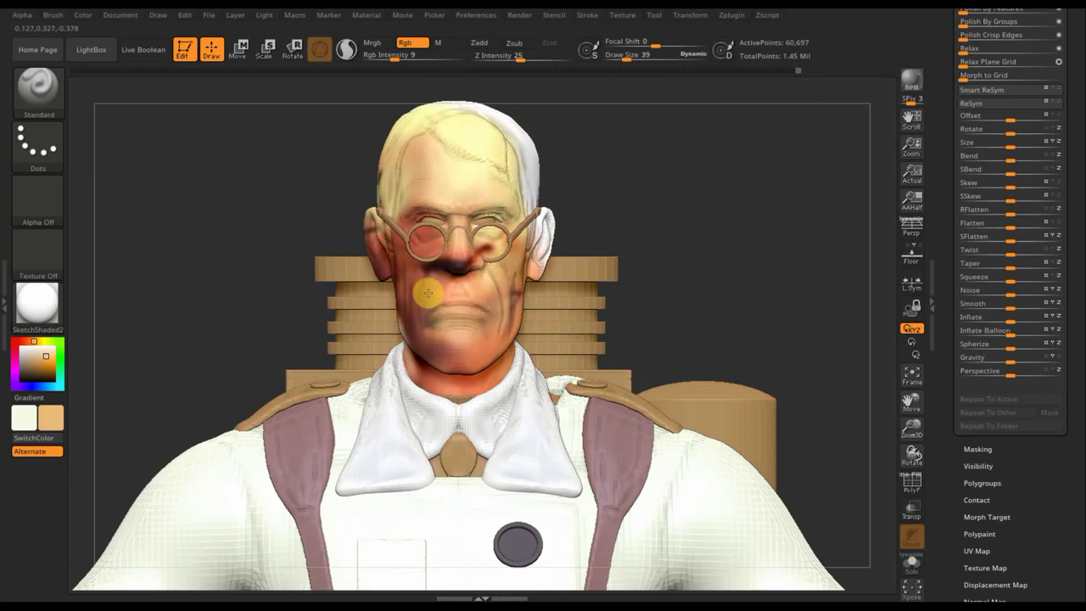
key(c)
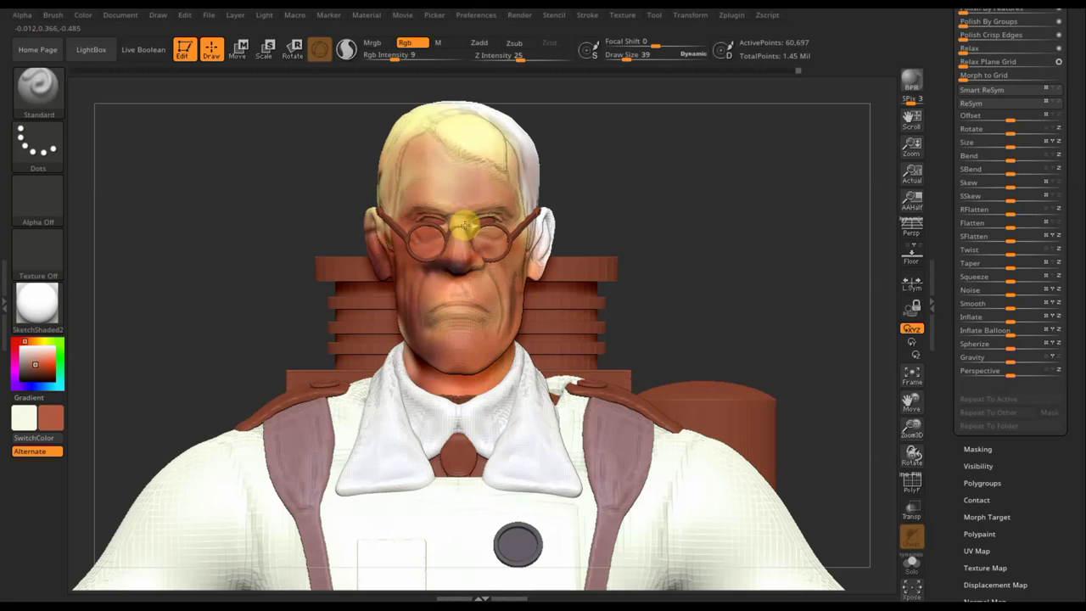
drag(409, 182, 538, 244)
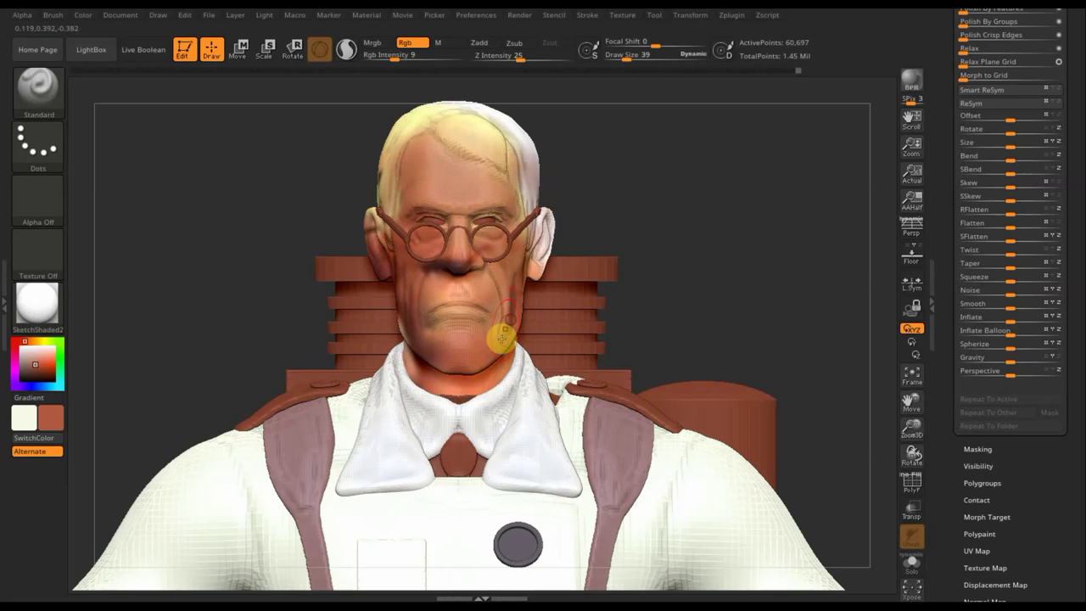
- From the right profile, blend skin tone over the cheek, jaw and neck below the ear
mouse_move(662, 245)
mouse_down()
mouse_move(722, 216)
mouse_move(427, 364)
mouse_up()
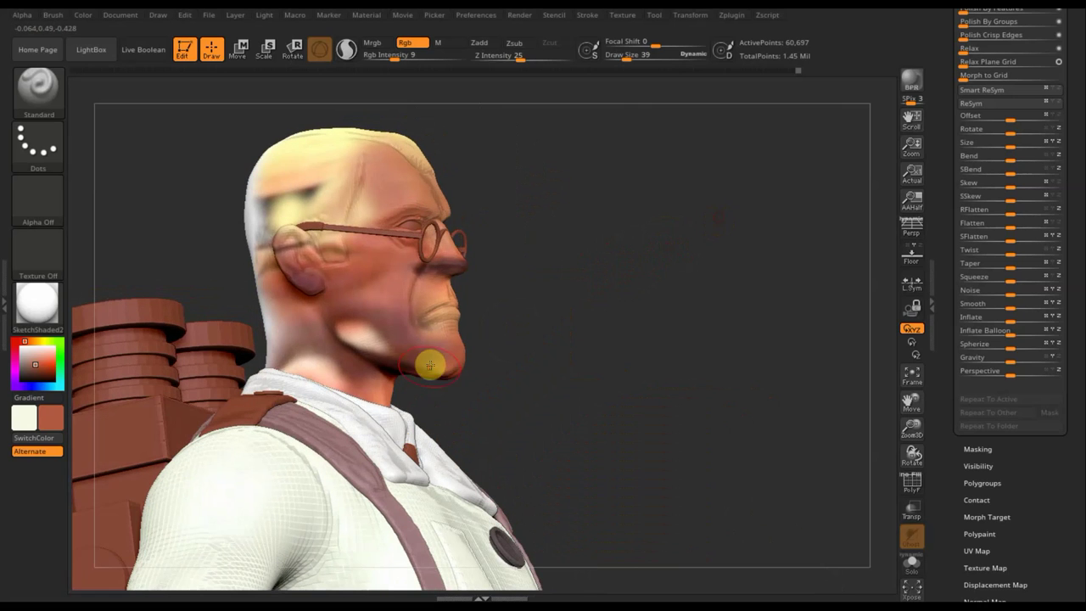
drag(379, 322, 409, 400)
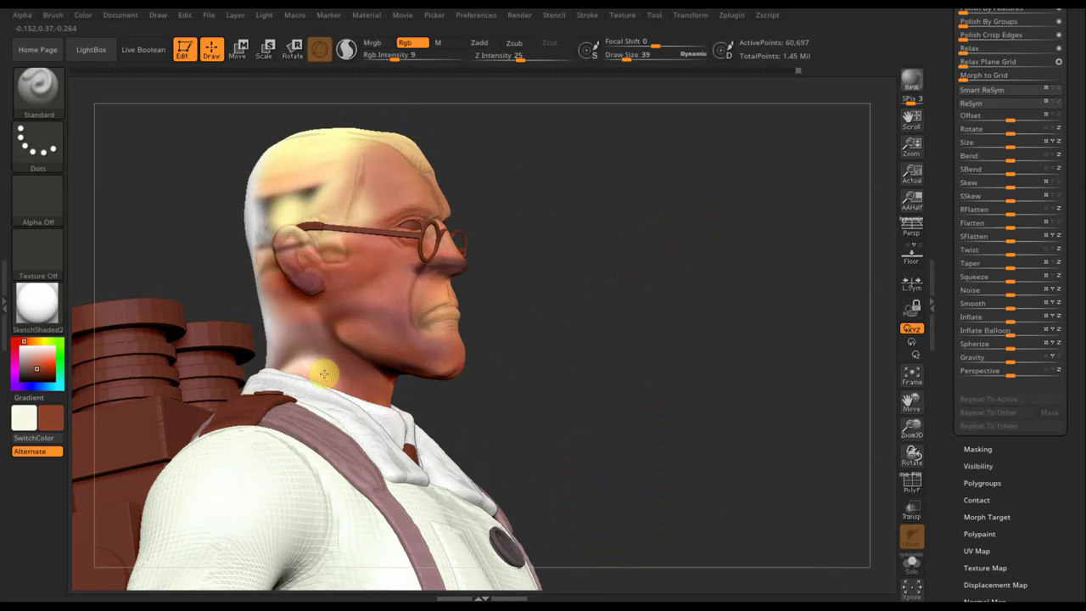
drag(315, 363, 277, 370)
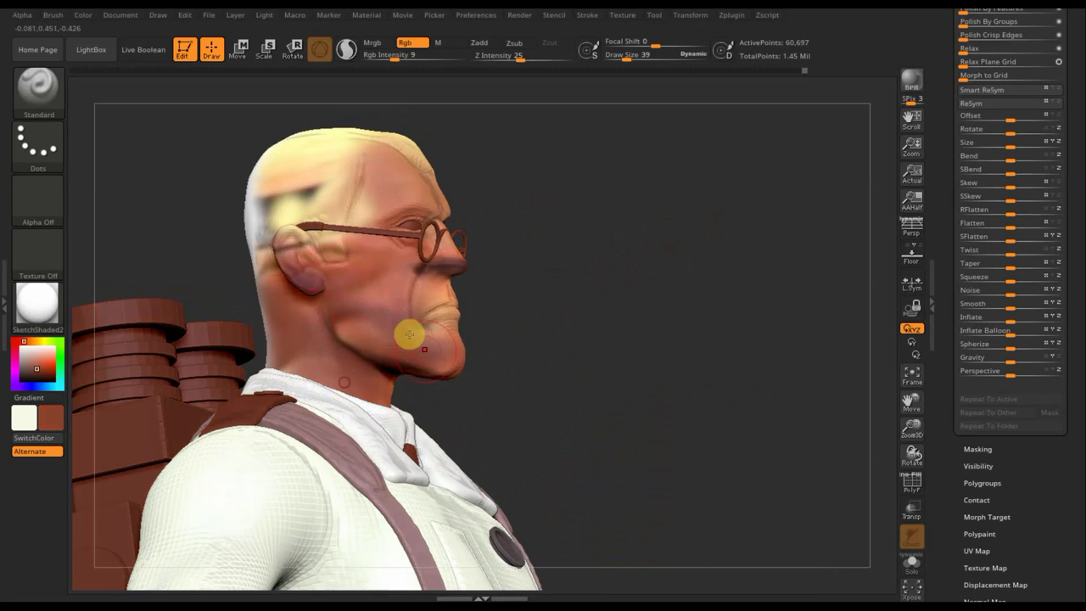
drag(379, 273, 376, 266)
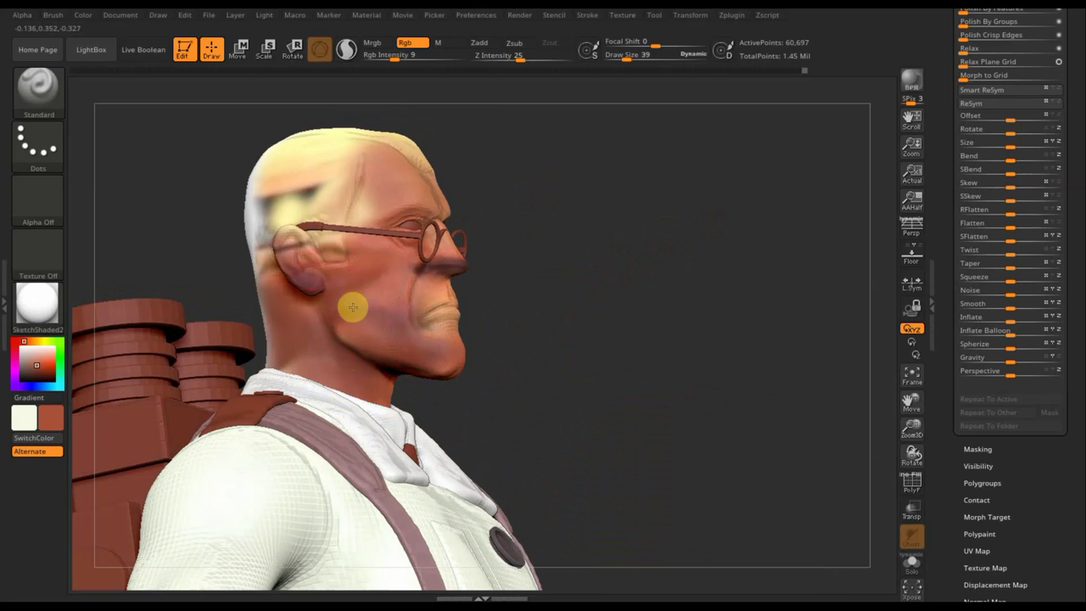
drag(396, 317, 436, 313)
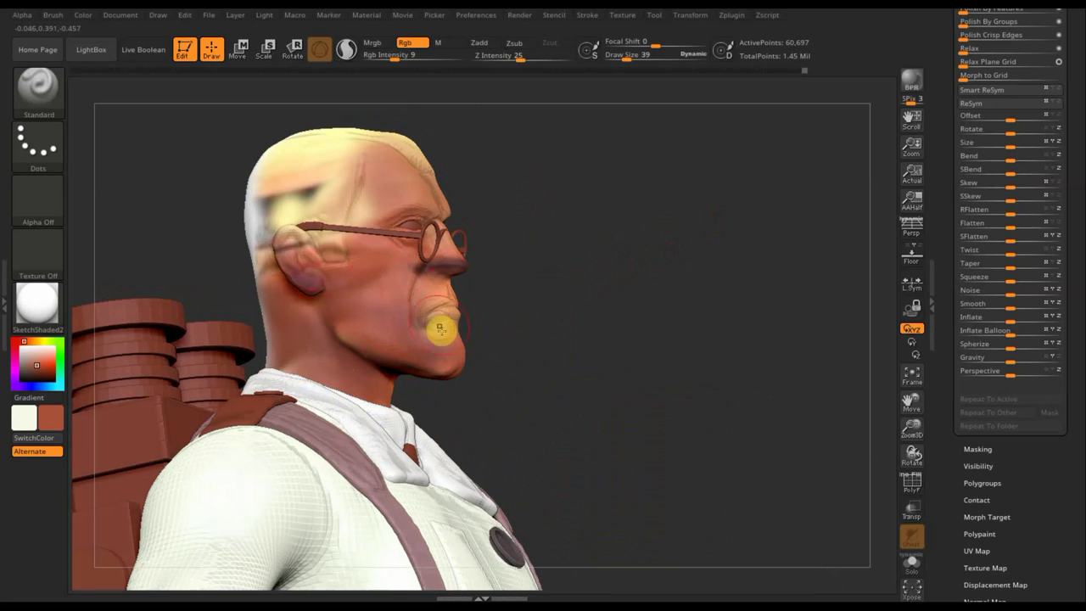
key(c)
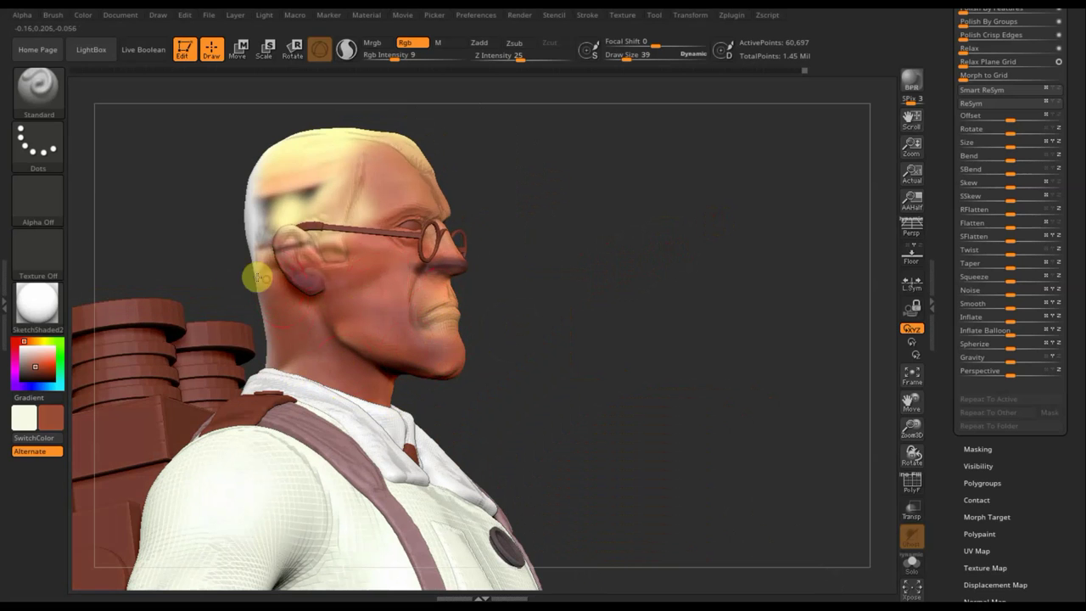
- From behind, paint the neck behind the ear in skin tone and outline the ear red-brown
mouse_move(586, 315)
mouse_down()
mouse_move(276, 329)
mouse_move(100, 384)
mouse_up()
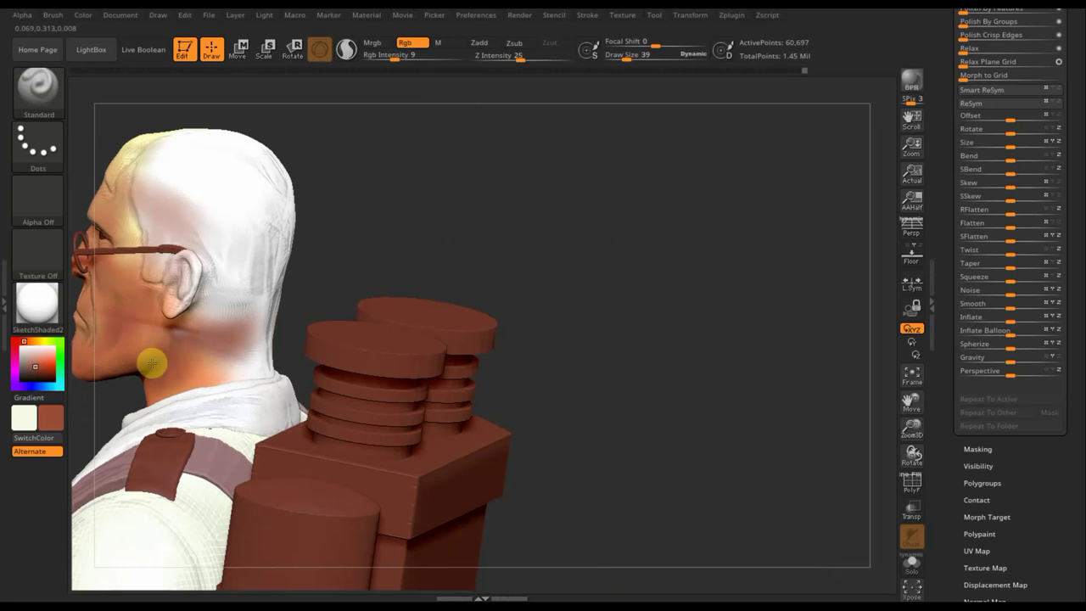
mouse_move(315, 308)
mouse_down()
mouse_move(229, 308)
mouse_move(265, 359)
mouse_move(283, 354)
mouse_move(243, 371)
mouse_move(262, 331)
mouse_move(169, 346)
mouse_move(121, 272)
mouse_up()
key(c)
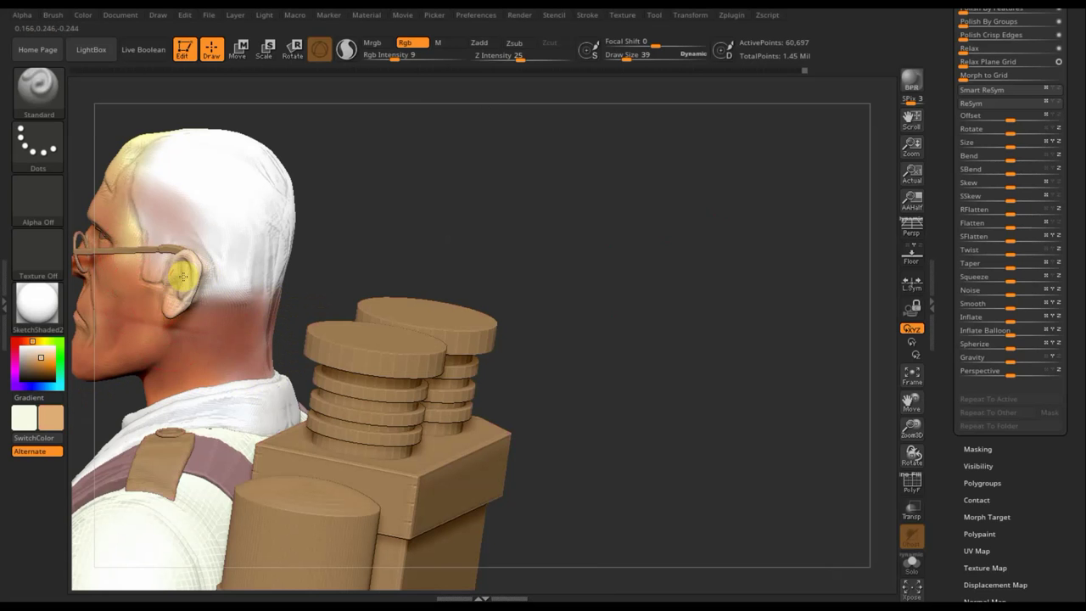
key(c)
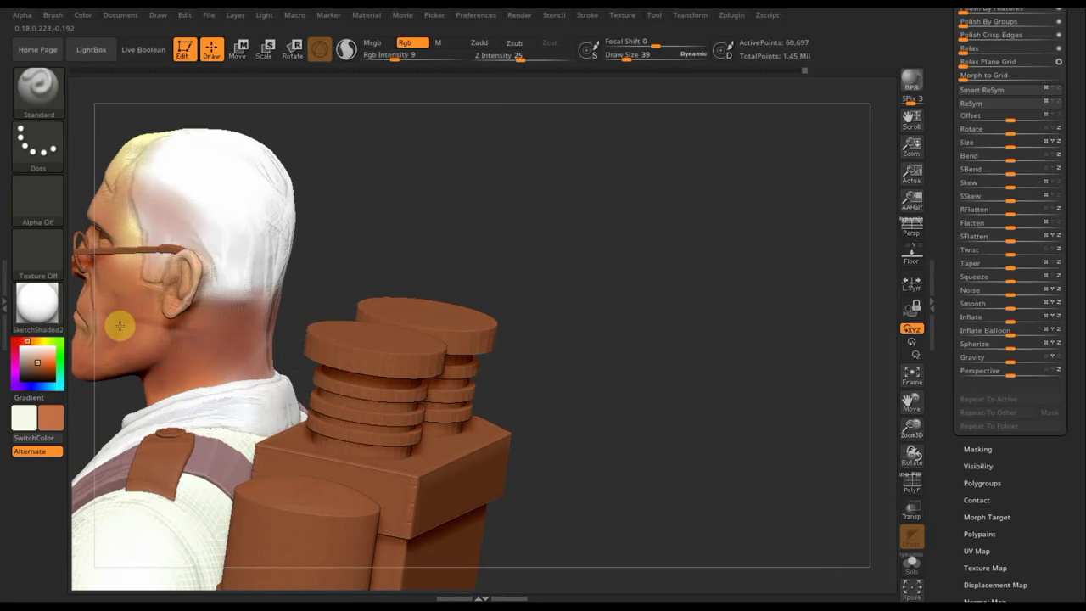
drag(187, 283, 175, 270)
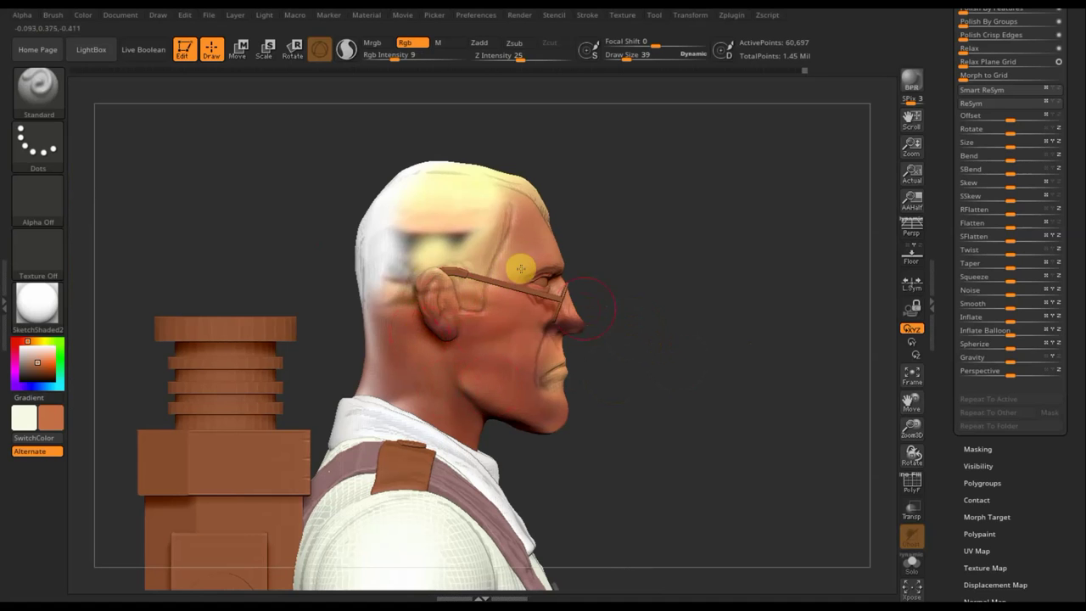
- Pick a near-black dark grey and paint hair over the top and back of the head
click(38, 378)
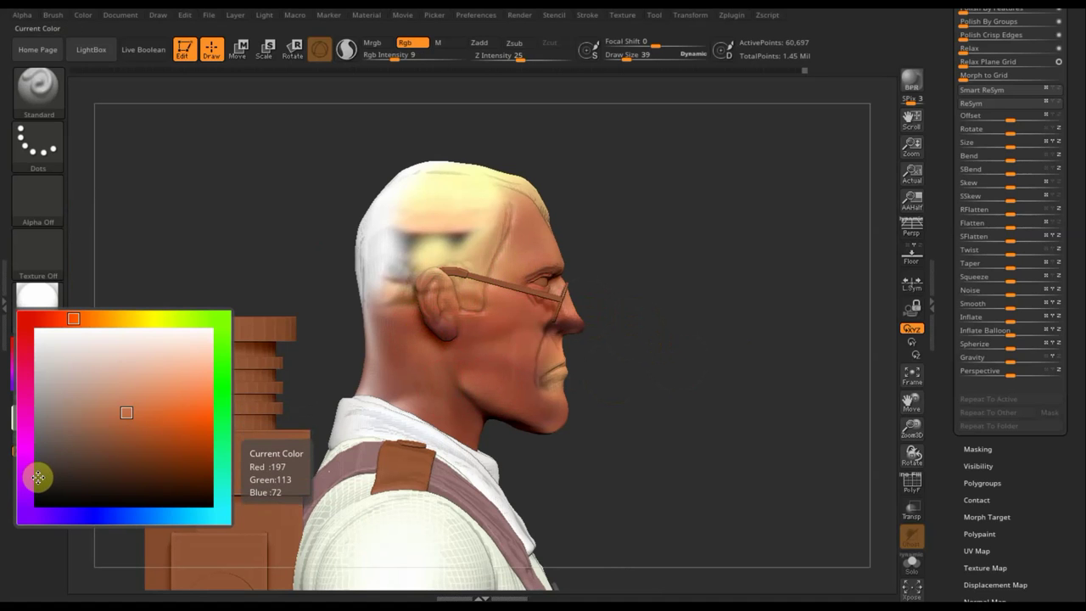
click(44, 472)
drag(45, 472, 43, 466)
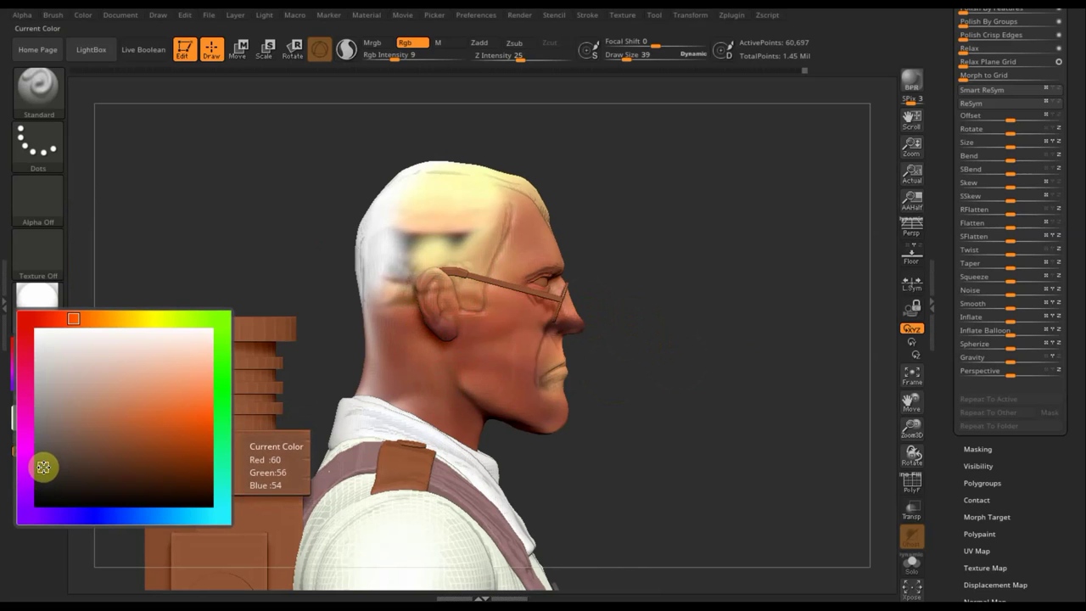
mouse_move(458, 204)
mouse_down()
mouse_move(399, 194)
mouse_move(444, 182)
mouse_move(485, 220)
mouse_move(456, 189)
mouse_move(485, 245)
mouse_move(472, 277)
mouse_move(444, 249)
mouse_move(456, 226)
mouse_move(469, 266)
mouse_move(446, 246)
mouse_move(464, 189)
mouse_move(364, 186)
mouse_move(422, 173)
mouse_move(388, 242)
mouse_move(381, 235)
mouse_move(396, 296)
mouse_move(458, 257)
mouse_move(417, 257)
mouse_move(480, 283)
mouse_up()
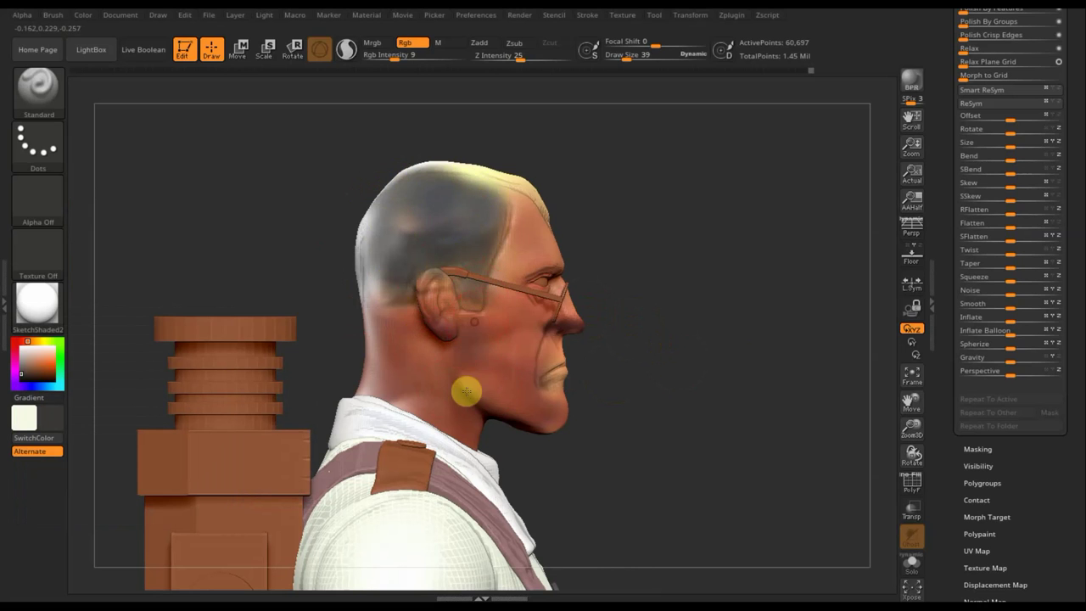
- Tint the cheek and jaw reddish, raise Rgb Intensity to 16, and paint dark hair up the back of the head
mouse_move(466, 353)
mouse_down()
mouse_move(495, 354)
mouse_move(551, 395)
mouse_move(555, 359)
mouse_up()
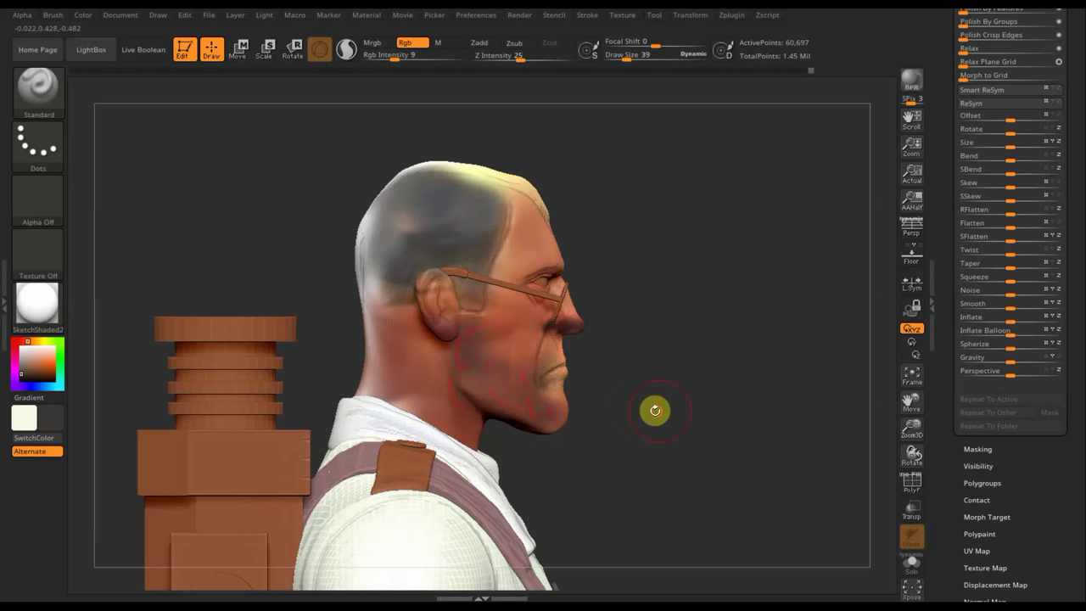
shift+drag(655, 411, 574, 393)
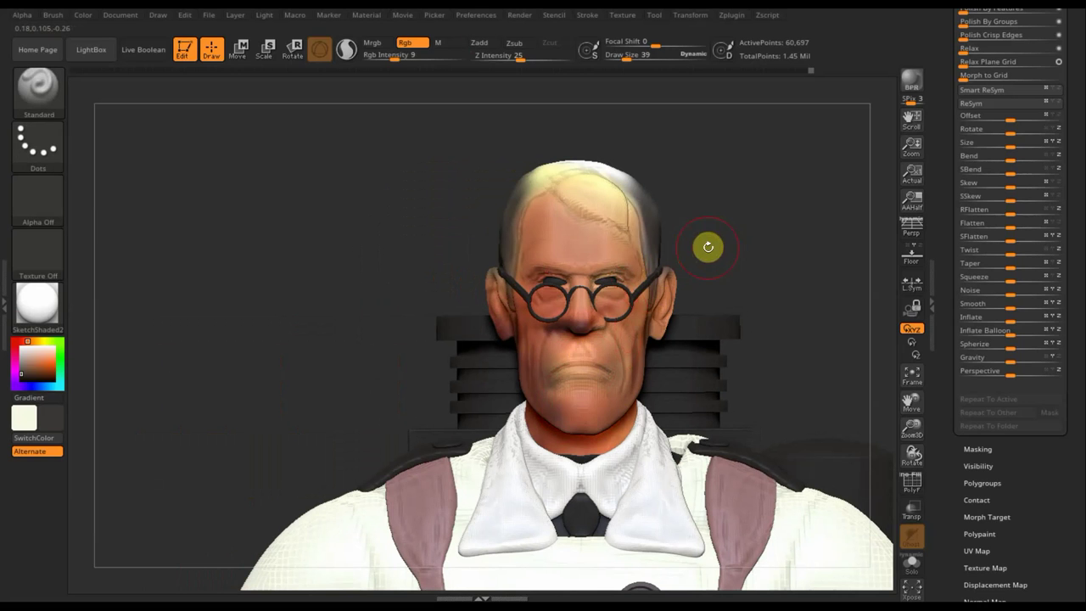
drag(384, 60, 387, 60)
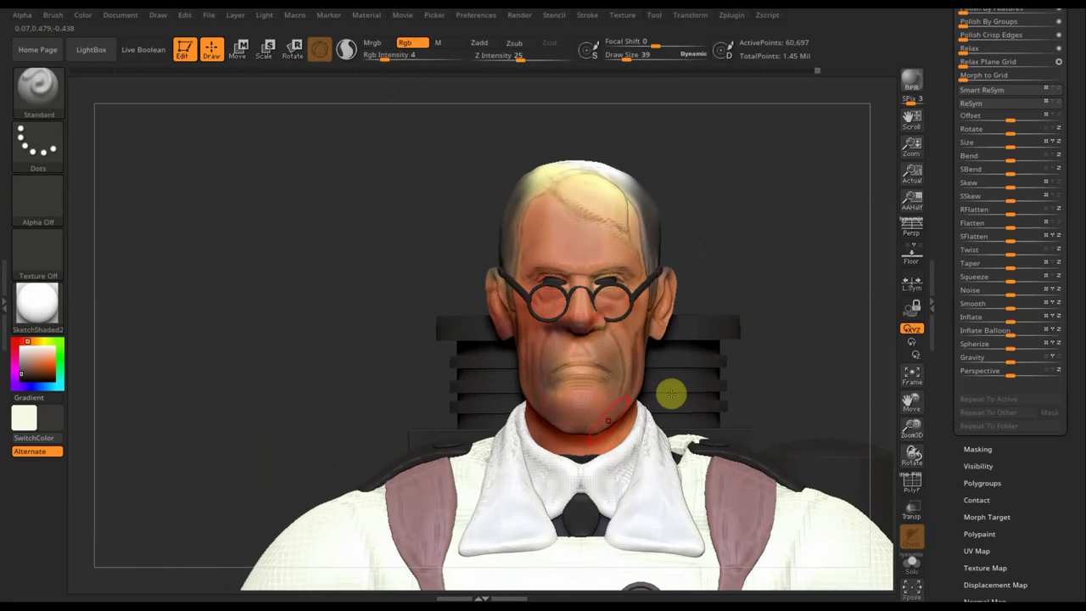
drag(771, 253, 718, 262)
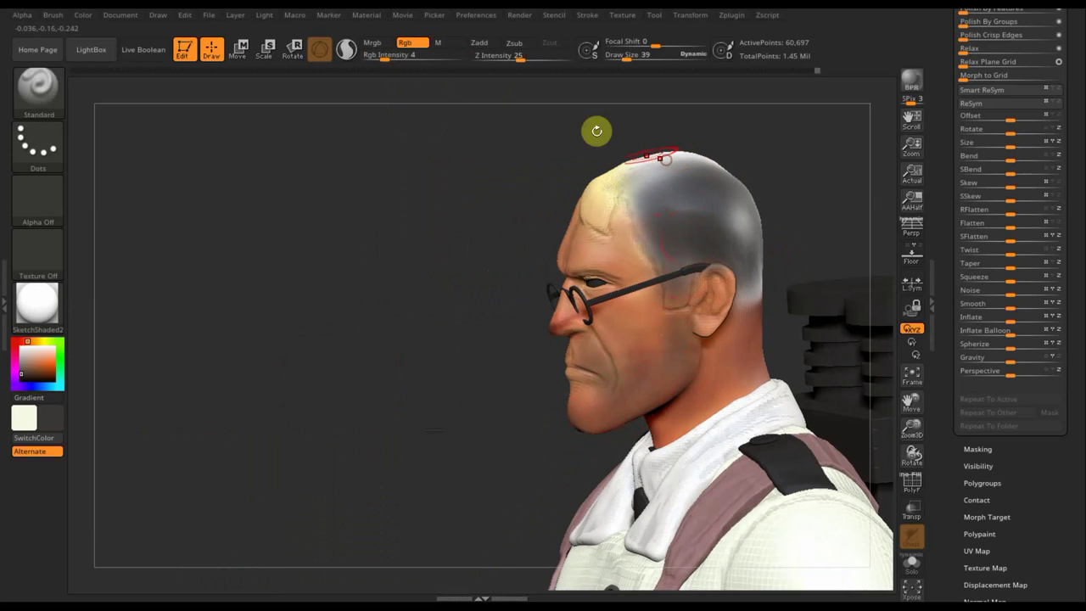
drag(393, 60, 402, 67)
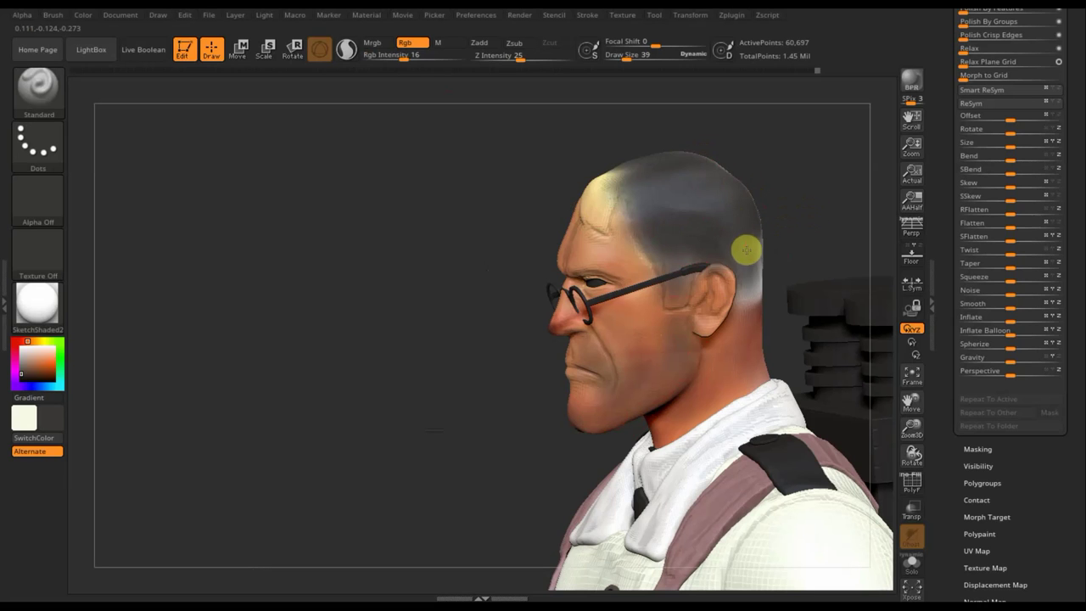
drag(759, 220, 694, 286)
mouse_move(829, 196)
mouse_down()
mouse_move(749, 219)
mouse_move(744, 311)
mouse_move(771, 293)
mouse_move(781, 300)
mouse_move(730, 290)
mouse_move(757, 213)
mouse_move(735, 213)
mouse_move(727, 162)
mouse_move(772, 180)
mouse_move(806, 221)
mouse_move(764, 280)
mouse_up()
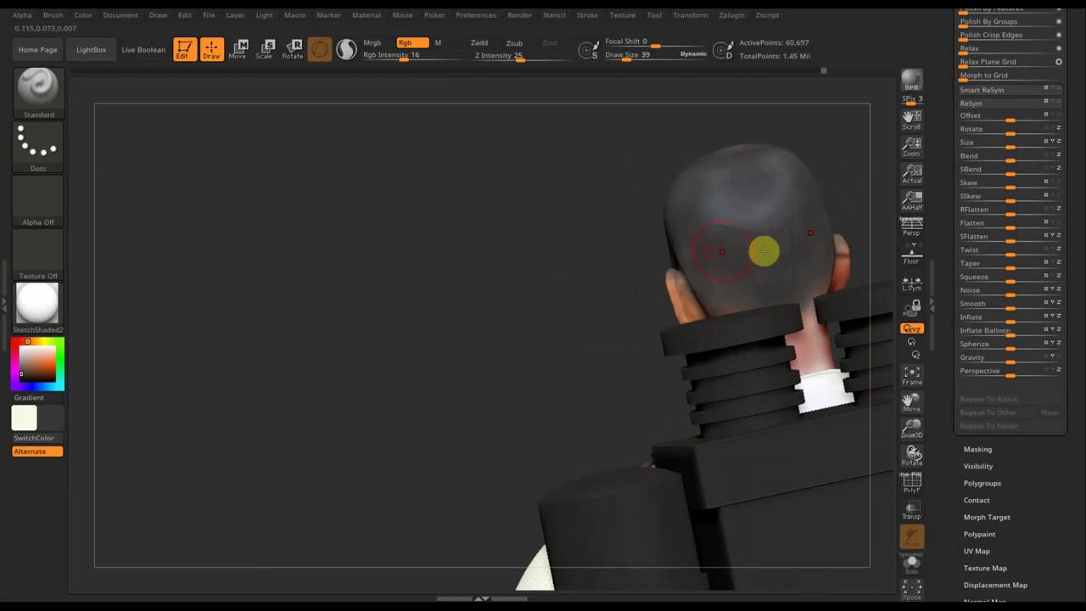
- Set Draw Size to 17 and paint dark hair over the bald crown into a pointed hairline
key(shift)
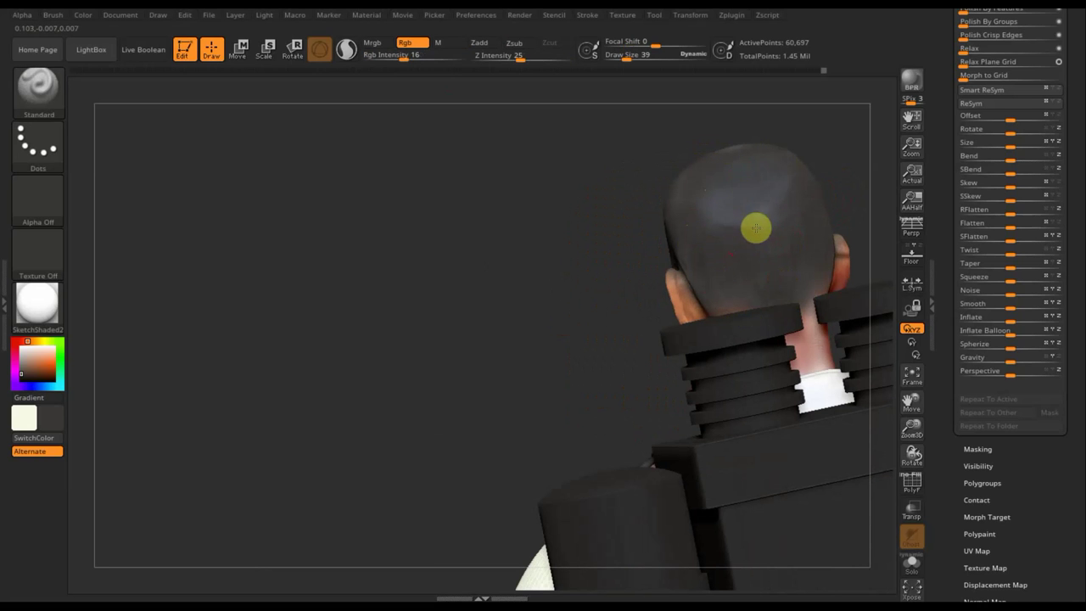
mouse_move(491, 225)
mouse_down()
mouse_move(590, 192)
mouse_move(582, 182)
mouse_move(606, 212)
mouse_up()
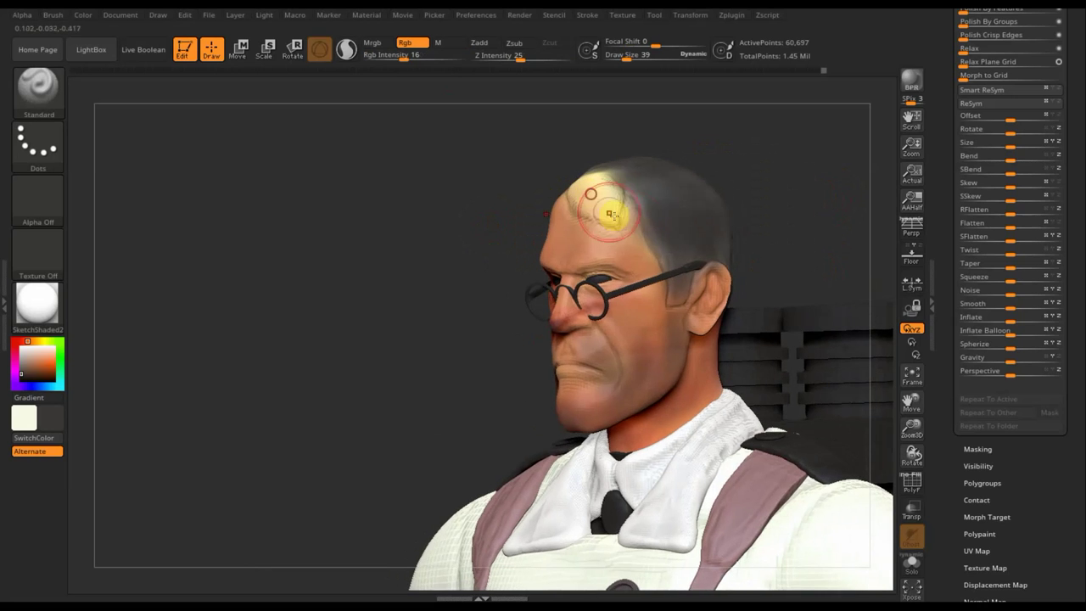
drag(769, 186, 781, 211)
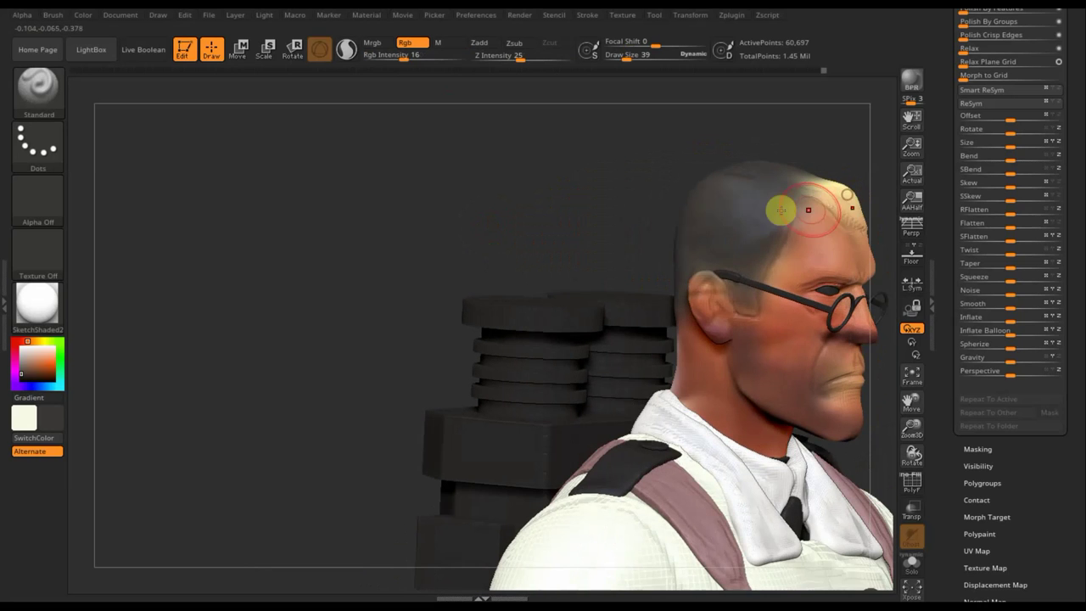
drag(603, 196, 548, 178)
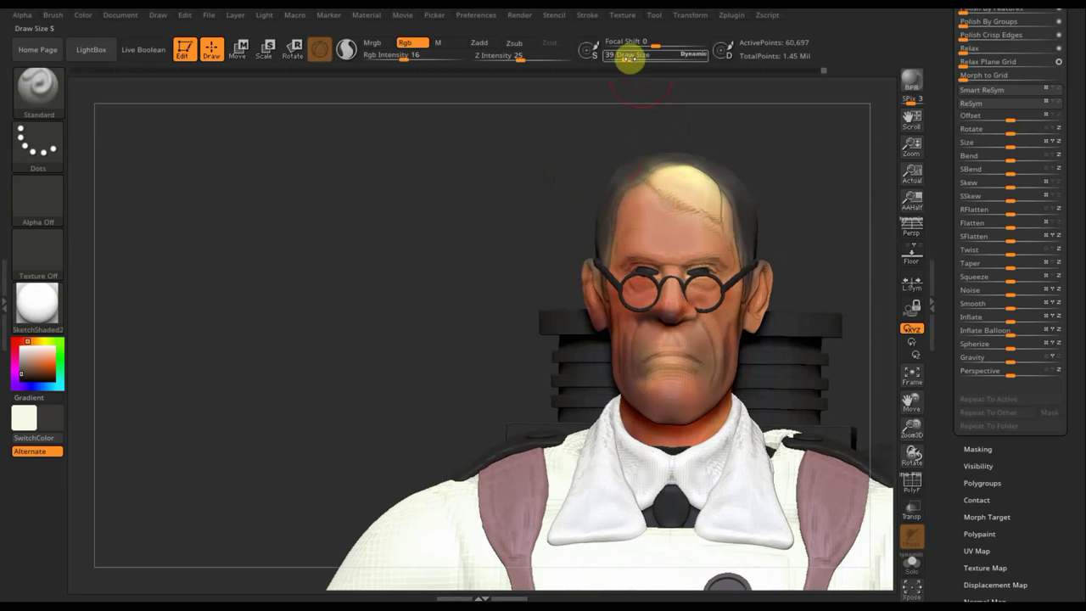
drag(622, 60, 618, 59)
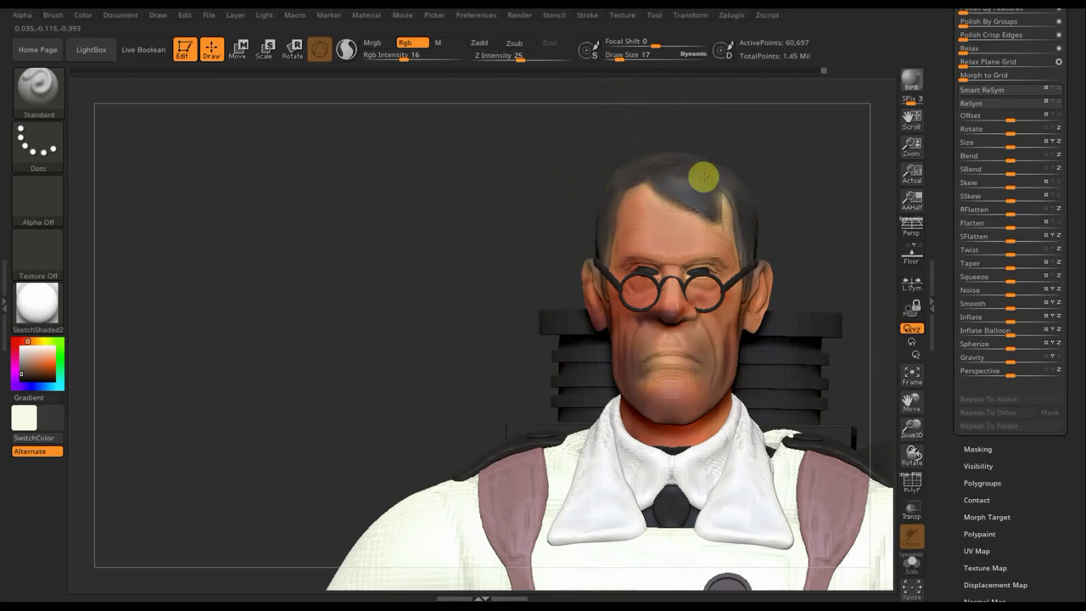
drag(824, 172, 706, 185)
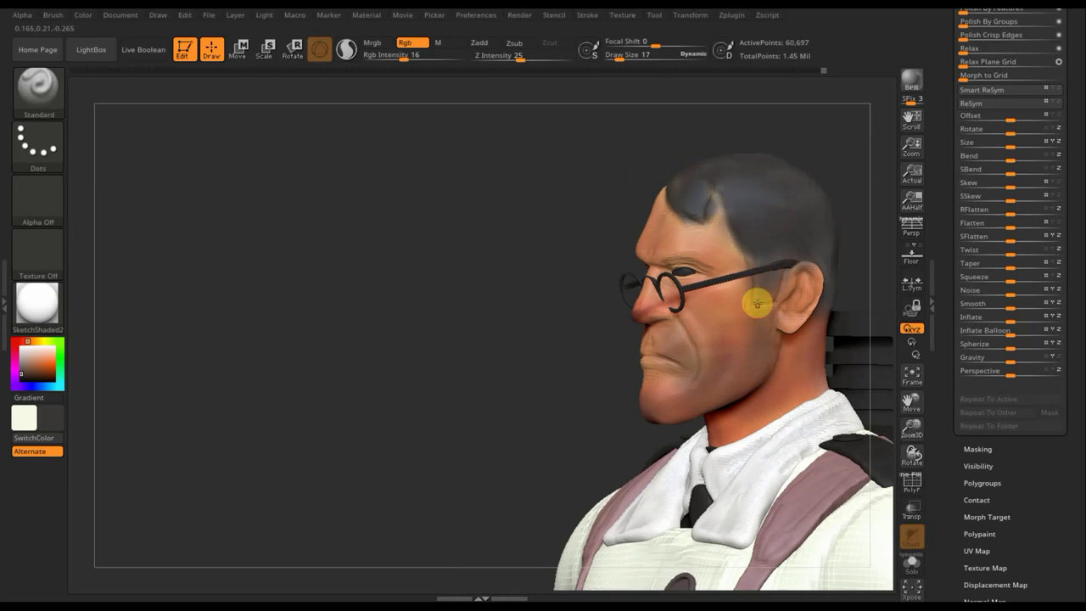
key(shift)
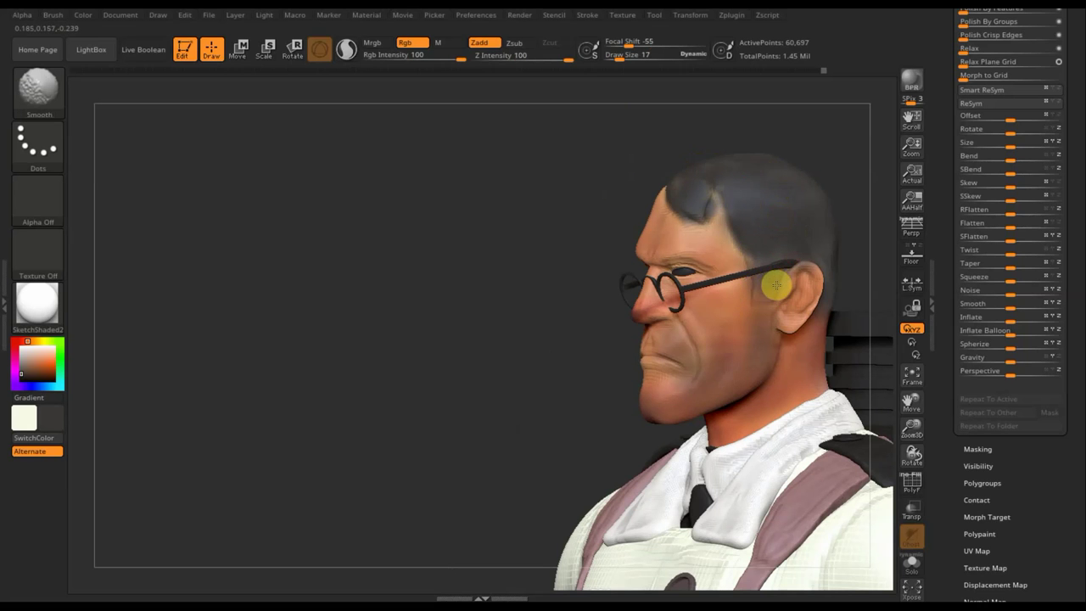
- Touch up cheek and hairline, then faintly tint cheek, earlobe and lips at Draw Size 36, Rgb Intensity 3
mouse_move(766, 310)
shift+mouse_down()
mouse_move(763, 292)
mouse_move(735, 342)
shift+mouse_up()
drag(711, 212, 715, 241)
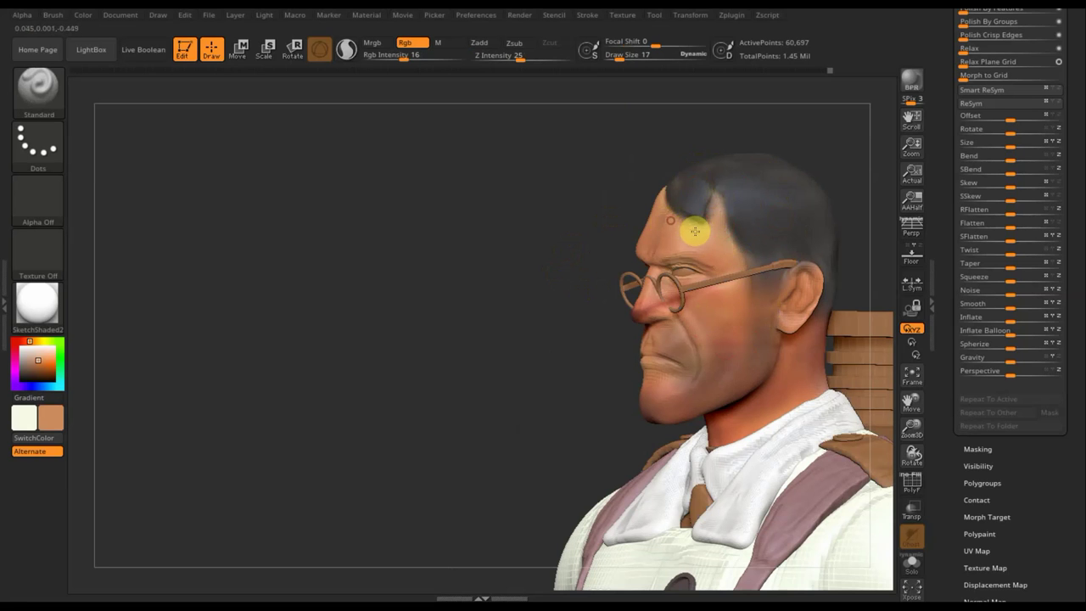
drag(531, 213, 659, 127)
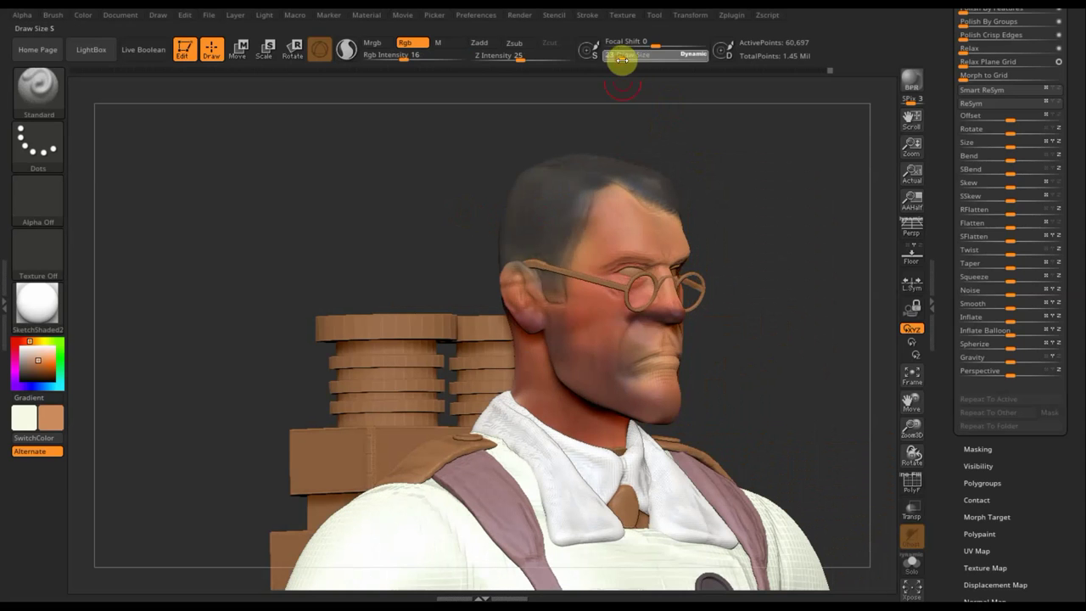
drag(626, 65, 623, 65)
drag(403, 59, 381, 58)
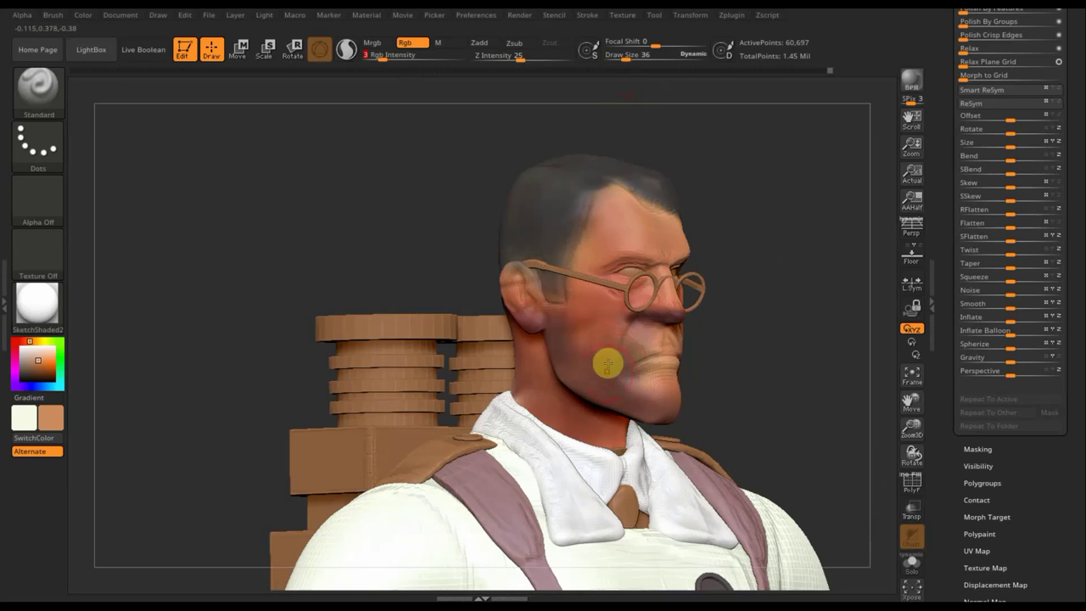
mouse_move(558, 321)
mouse_down()
mouse_move(682, 380)
mouse_move(645, 396)
mouse_up()
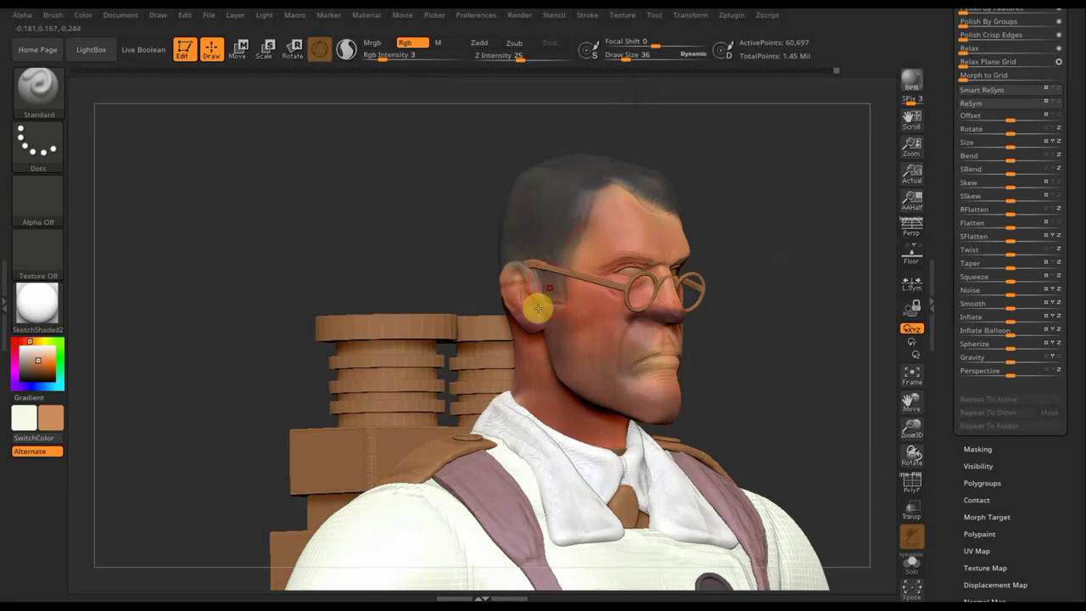
drag(534, 349, 535, 300)
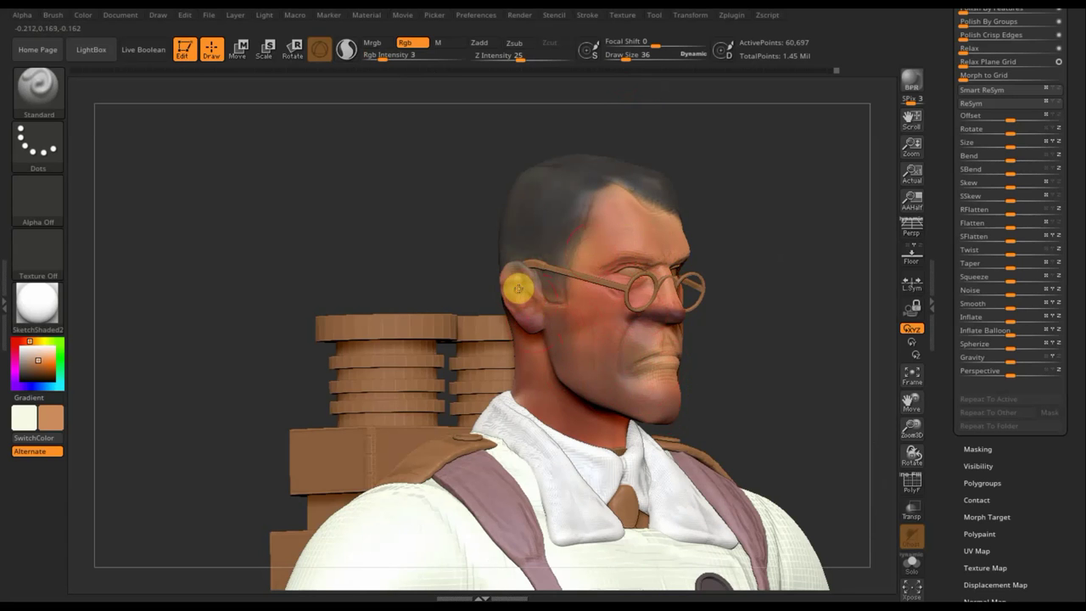
mouse_move(769, 336)
mouse_down()
mouse_move(631, 331)
mouse_move(631, 393)
mouse_move(558, 395)
mouse_up()
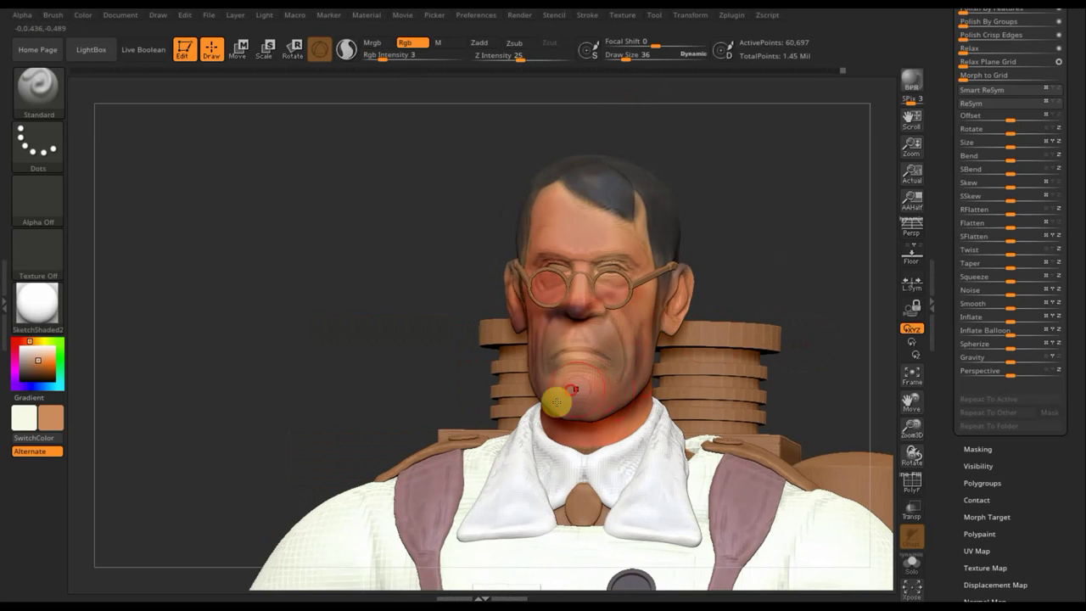
drag(556, 357, 625, 342)
- Tint the right cheek, then with a darker reddish-brown paint around the brow, glasses and nose tip
drag(756, 274, 722, 308)
drag(645, 336, 652, 353)
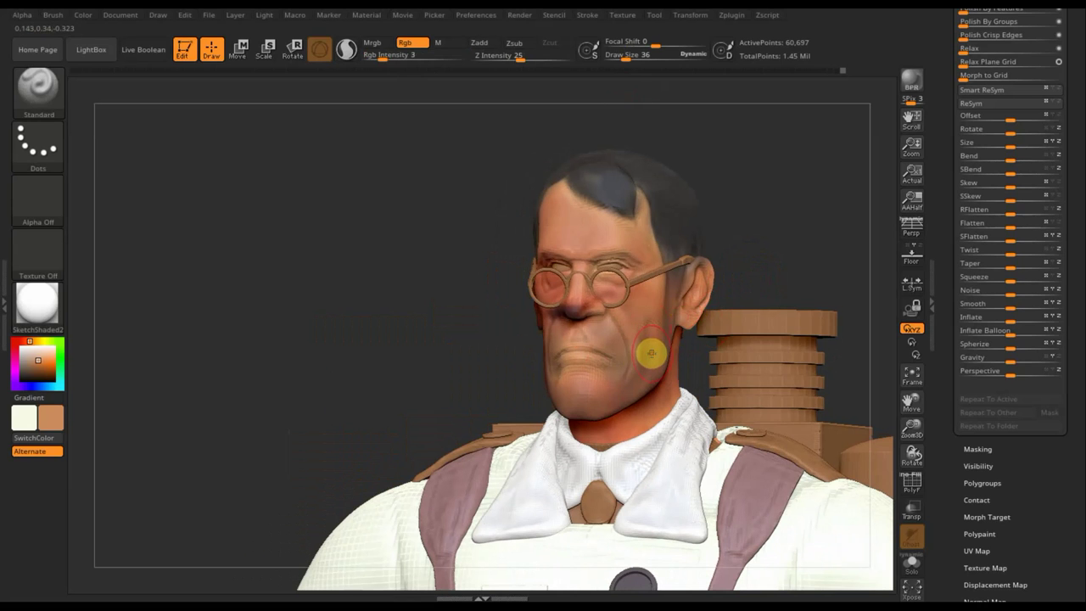
key(c)
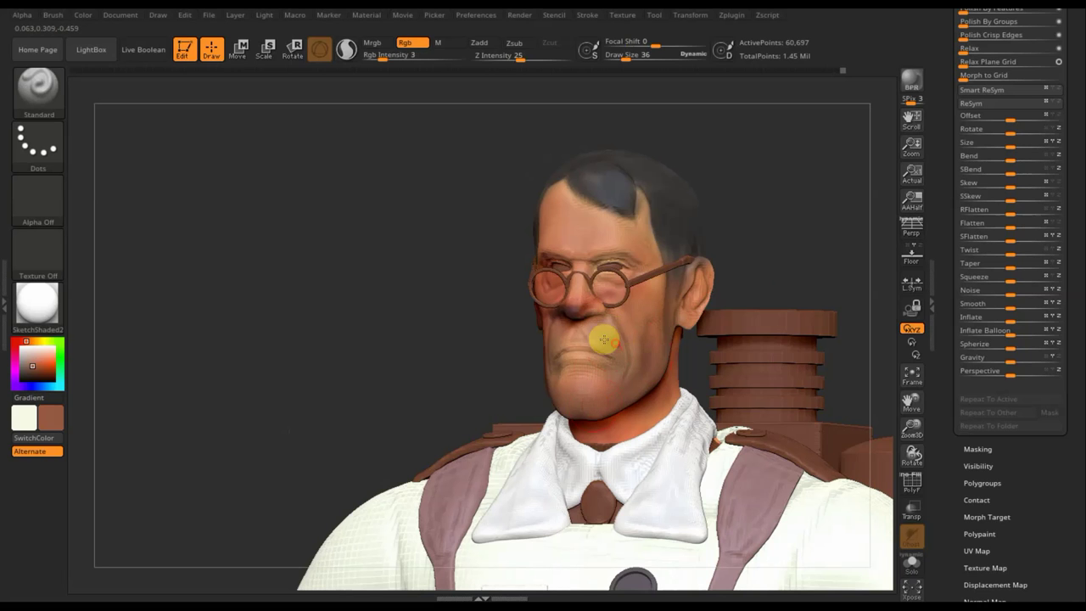
drag(422, 264, 438, 265)
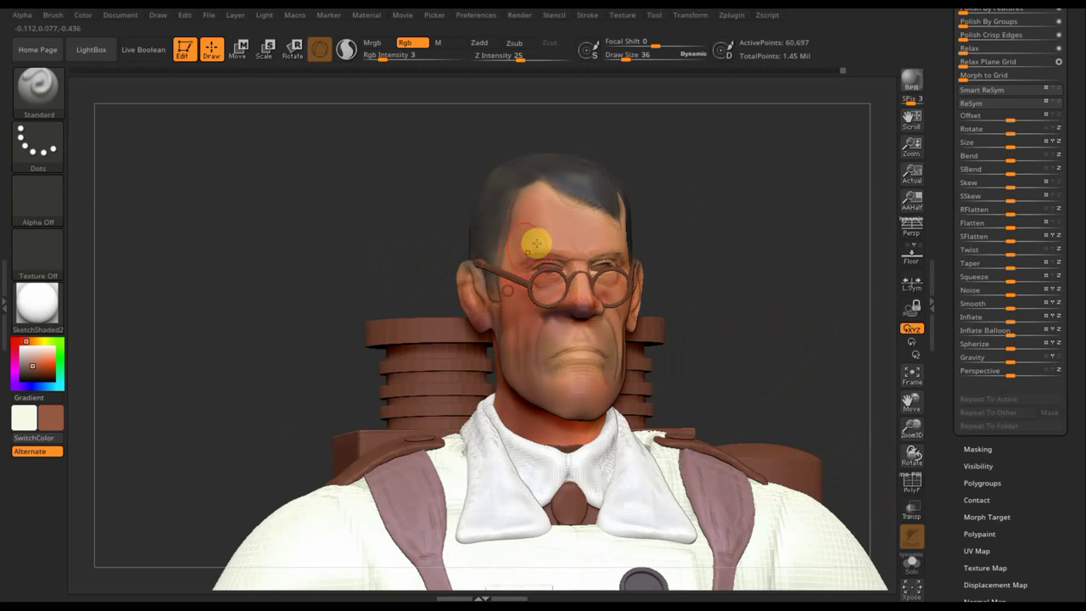
key(c)
mouse_move(549, 222)
mouse_down()
mouse_move(558, 286)
mouse_move(538, 296)
mouse_move(558, 296)
mouse_up()
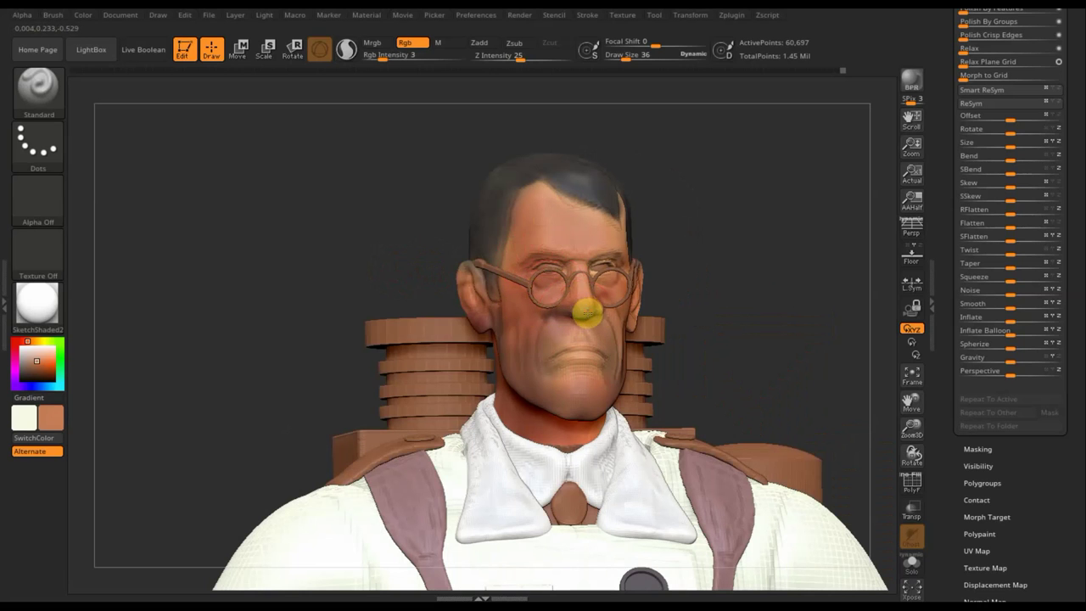
drag(597, 316, 587, 296)
- Turn the model back to the front and faintly tint the chin
mouse_move(723, 252)
mouse_down()
mouse_move(731, 256)
mouse_move(464, 315)
mouse_move(454, 264)
mouse_move(474, 316)
mouse_up()
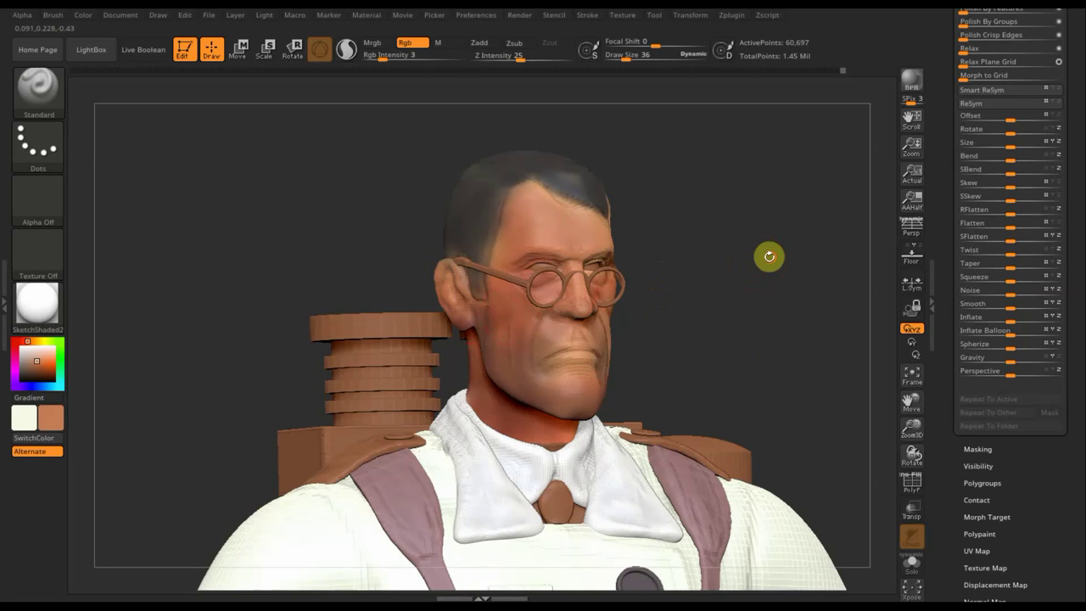
drag(766, 255, 750, 252)
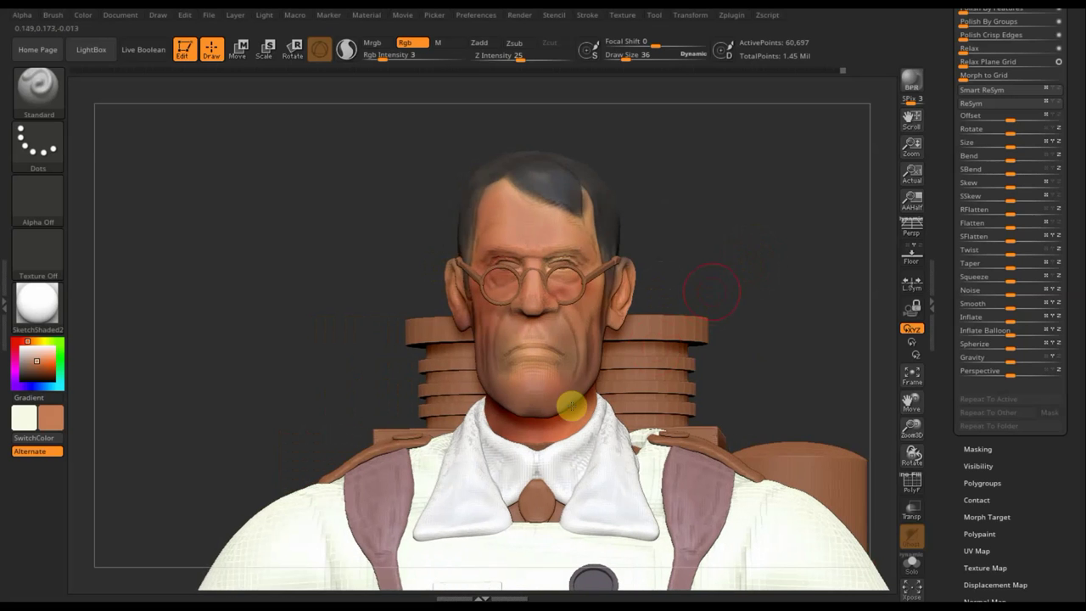
mouse_move(563, 378)
mouse_down()
mouse_move(533, 398)
mouse_move(529, 366)
mouse_move(500, 352)
mouse_move(493, 360)
mouse_move(511, 347)
mouse_move(571, 355)
mouse_up()
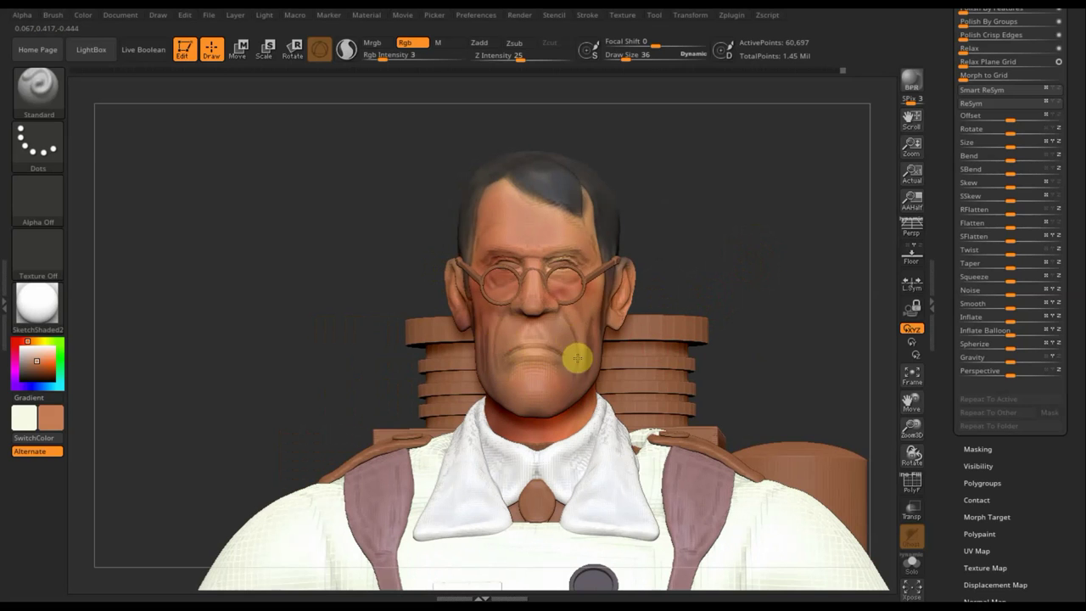
drag(735, 243, 735, 260)
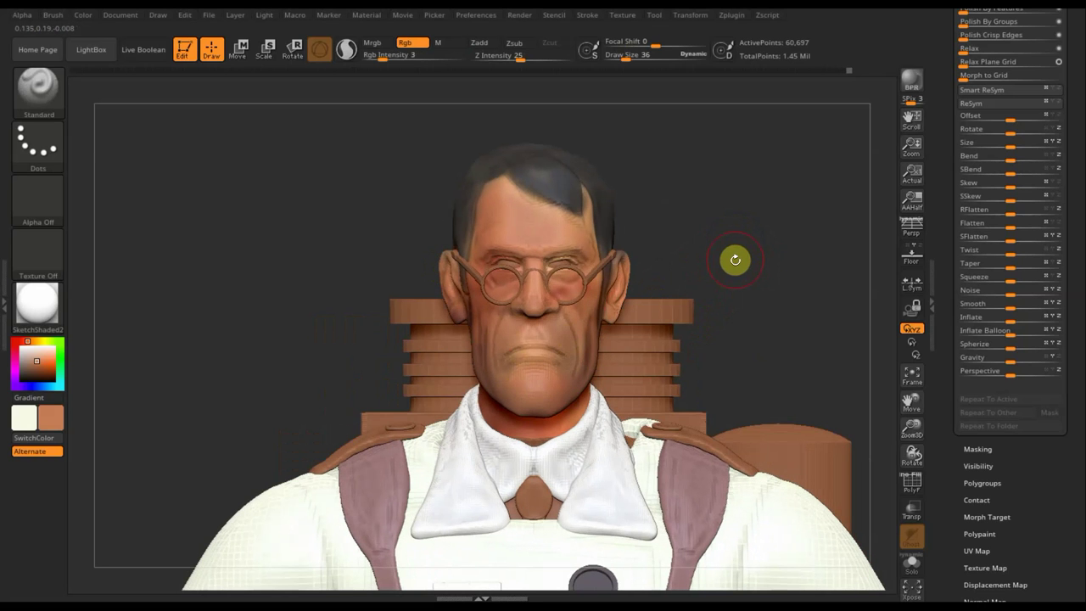
key(n)
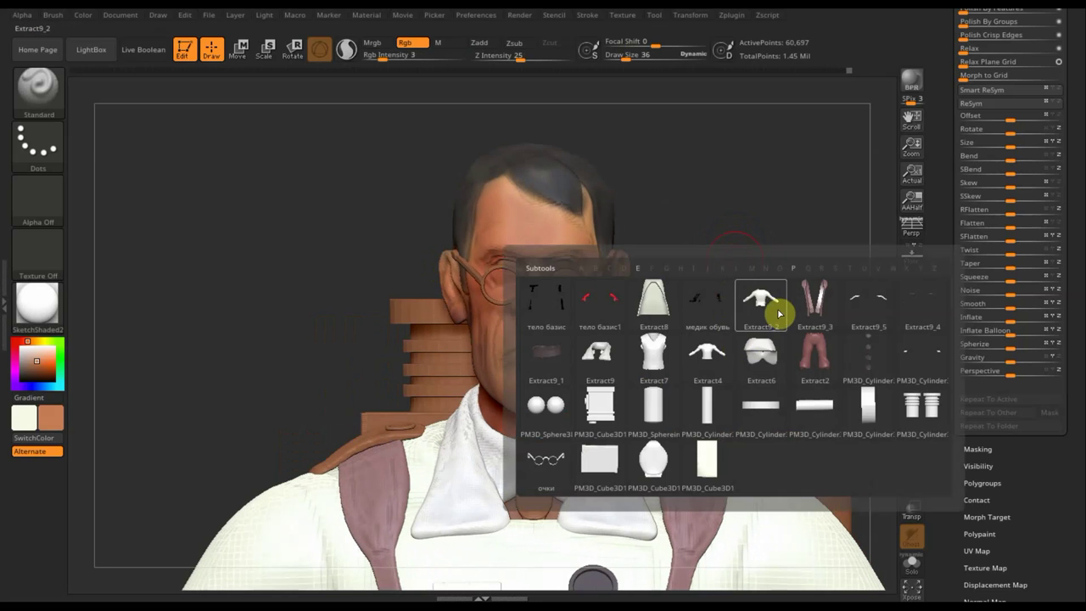
- Zoom in on the face, make the PM3D_Sphere3D1 eyeball subtool active, and swap colours so pale is main
mouse_move(715, 208)
alt+mouse_down()
mouse_move(774, 131)
mouse_move(752, 258)
alt+mouse_up()
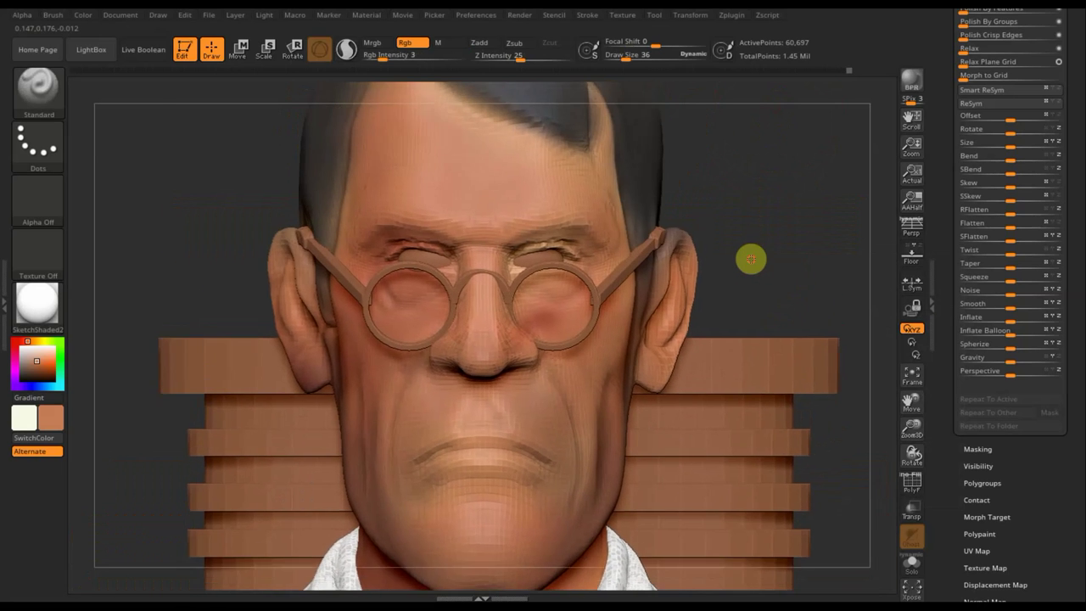
key(n)
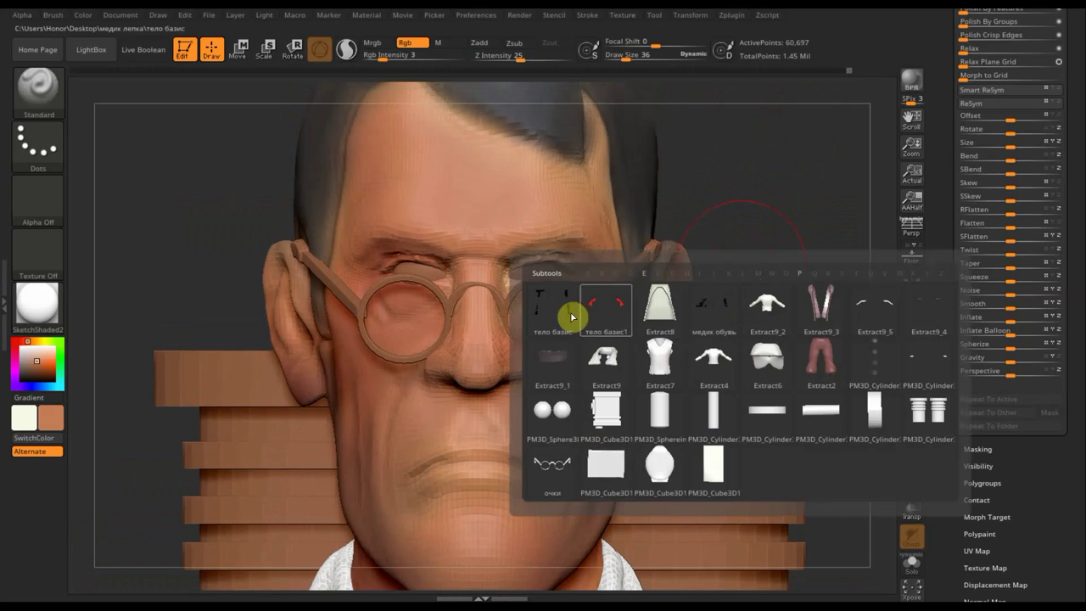
click(567, 404)
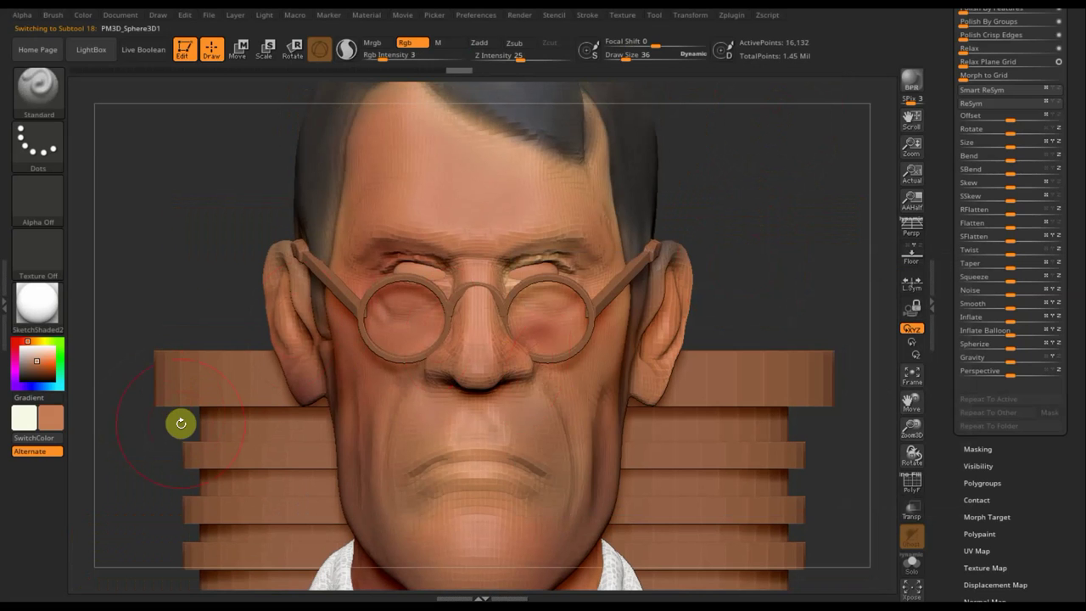
click(47, 441)
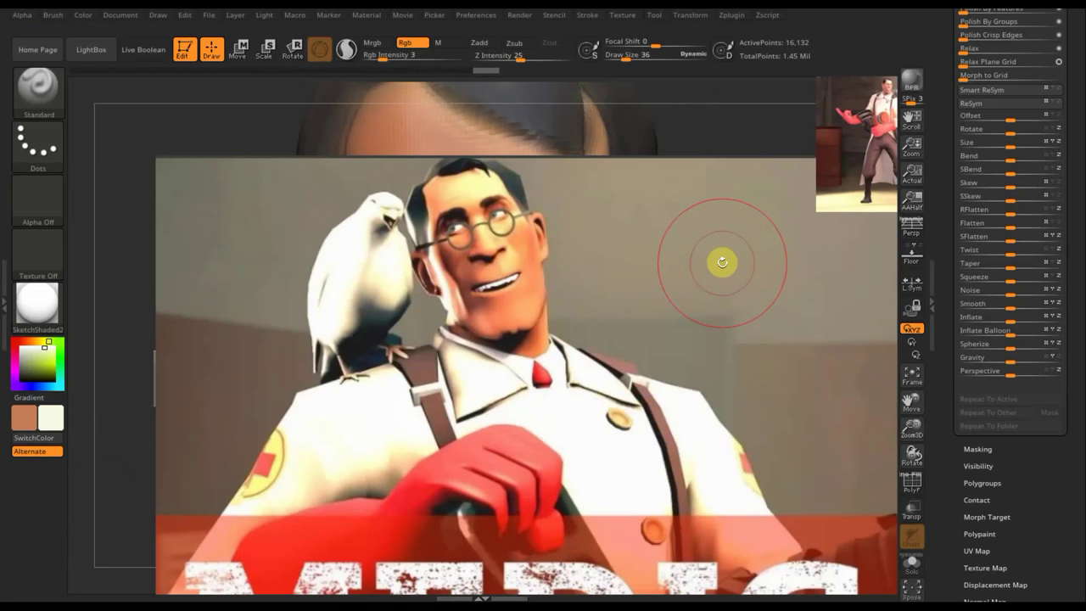
- Set a yellow-green secondary colour, brush size 17 and Rgb Intensity 6
key(shift)
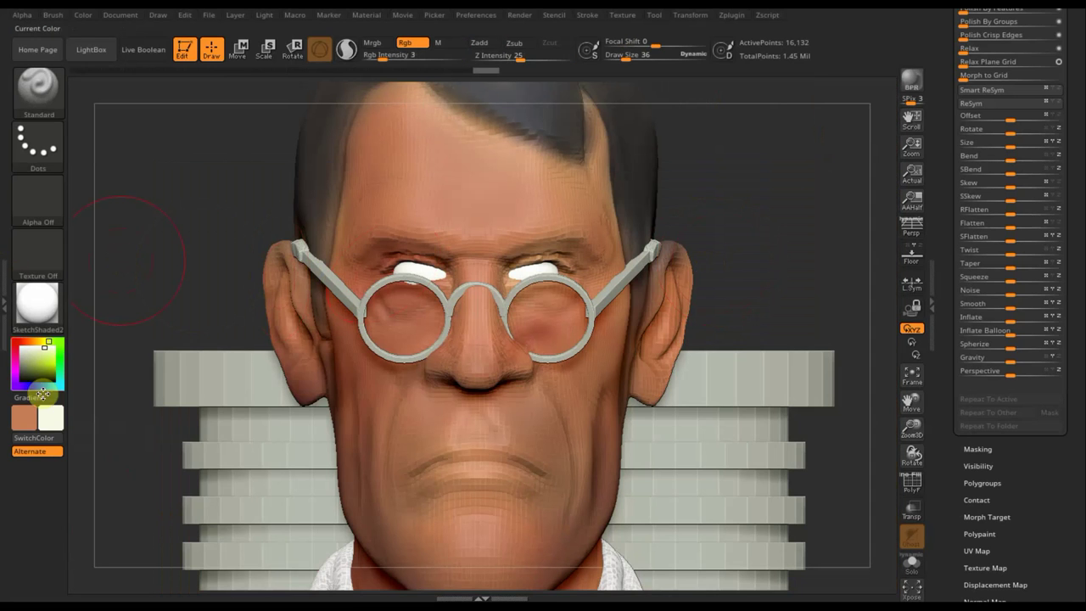
drag(53, 424, 119, 415)
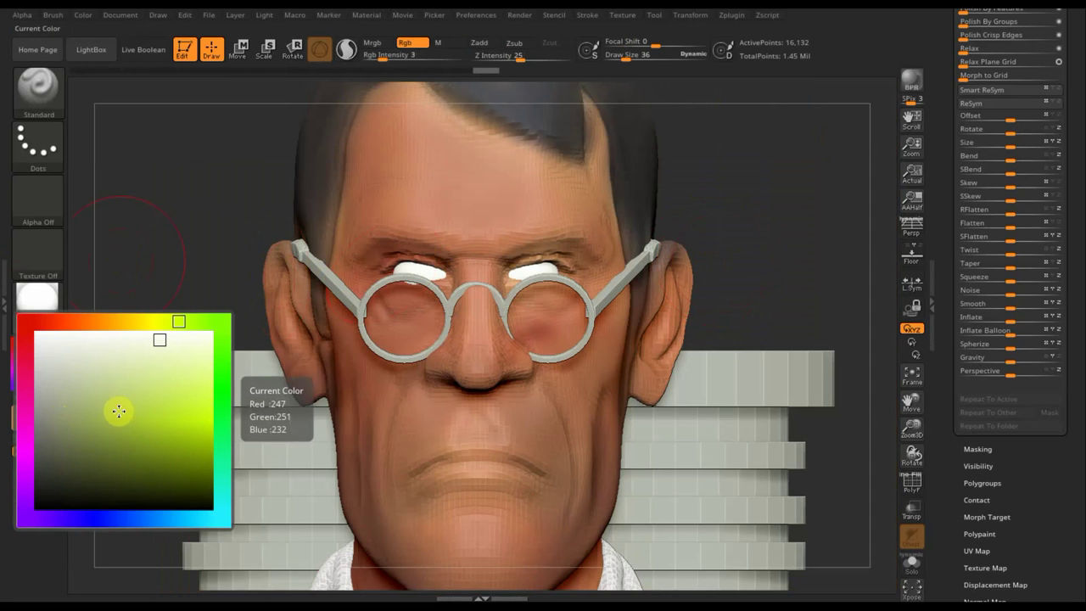
drag(626, 54, 615, 61)
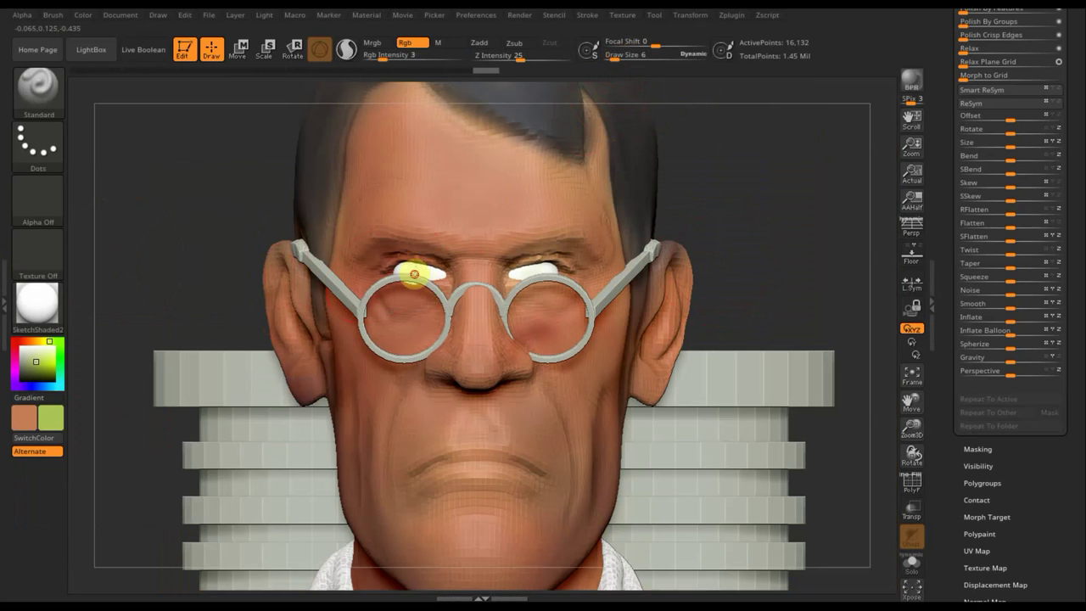
drag(376, 55, 389, 59)
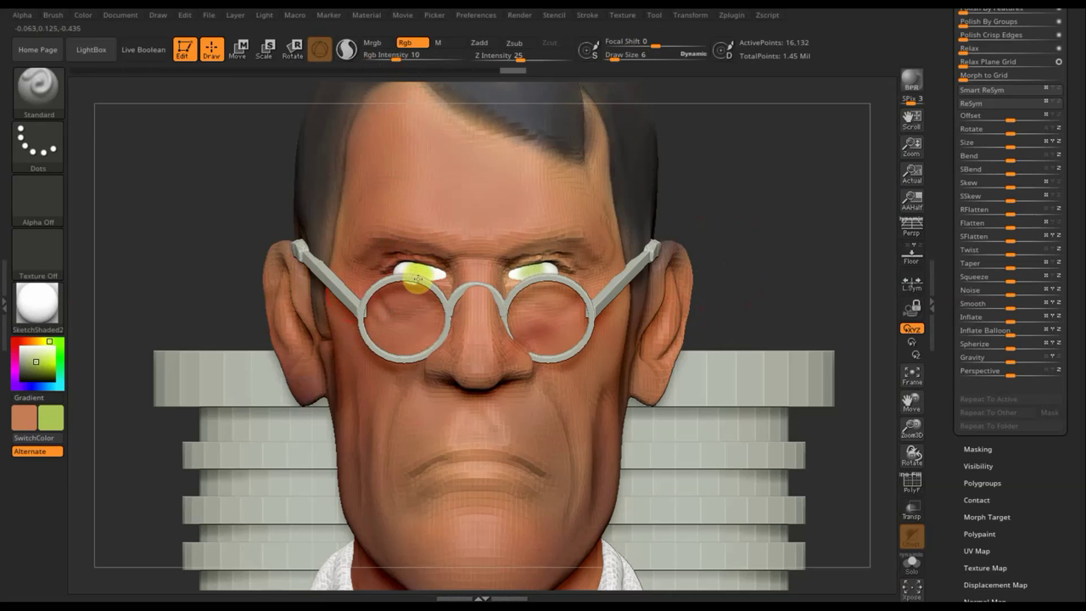
- Sample the forehead skin colour, shrink the brush to Draw Size 3, and zoom in on the eyes and glasses
click(50, 420)
drag(39, 440, 424, 187)
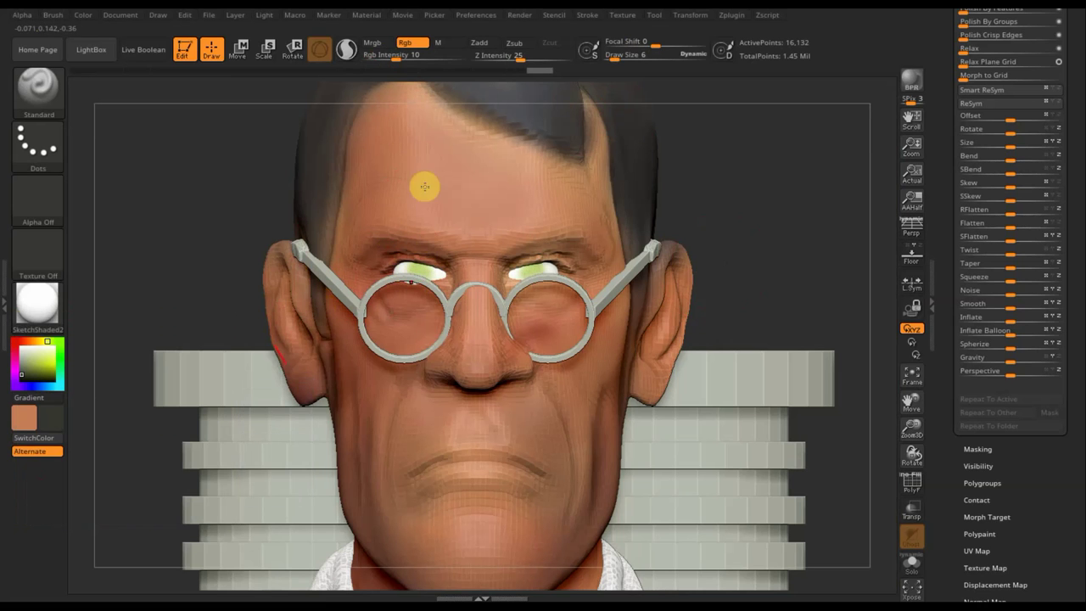
click(609, 56)
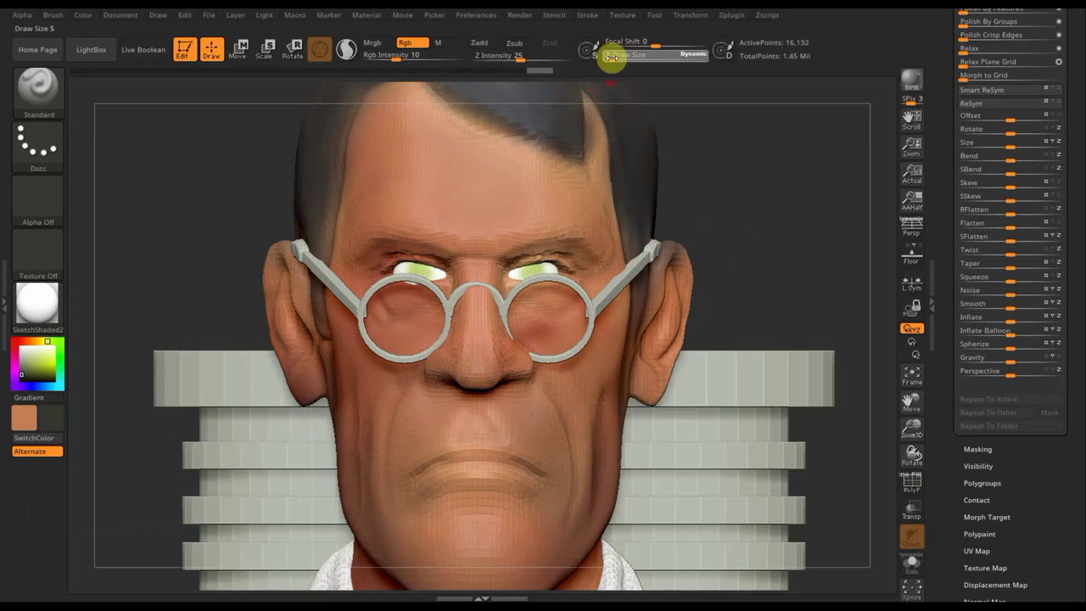
drag(611, 57, 606, 58)
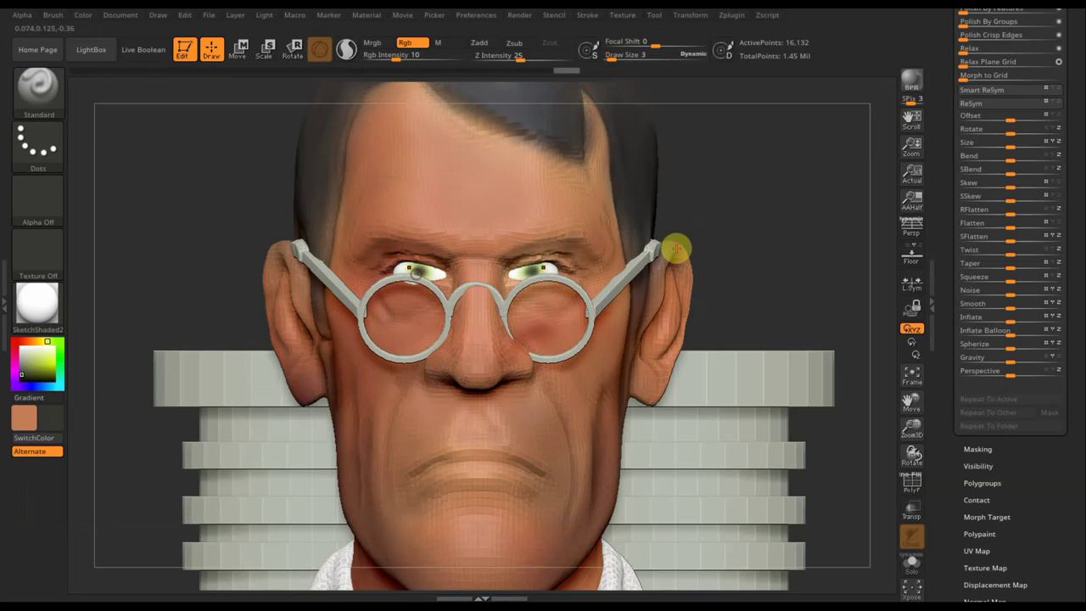
alt+drag(730, 229, 745, 354)
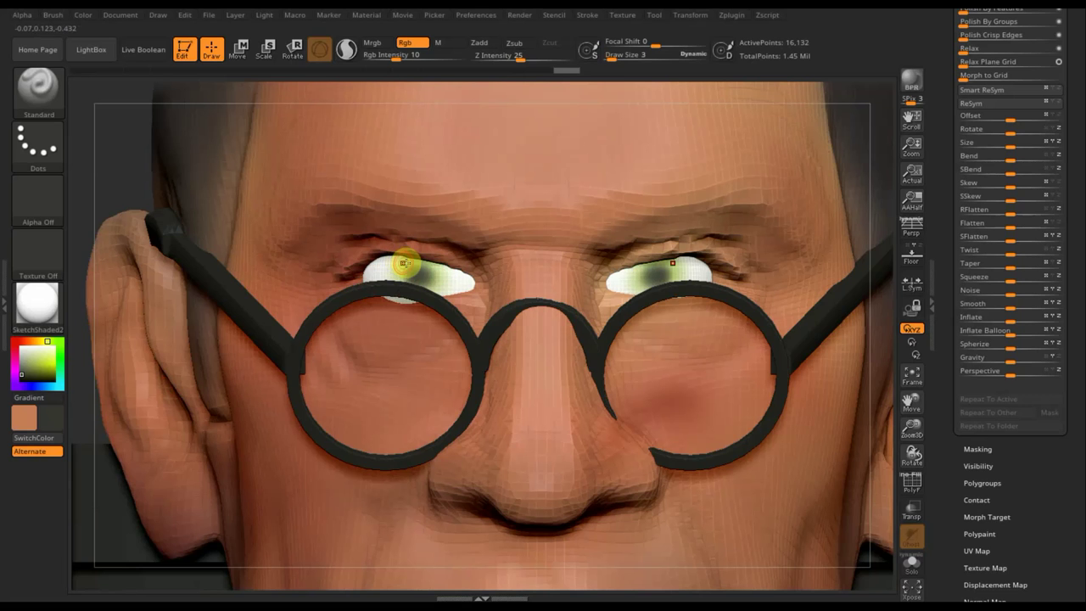
- Swap to the green paint colour, raise Rgb Intensity, and pick an off-white secondary colour
key(c)
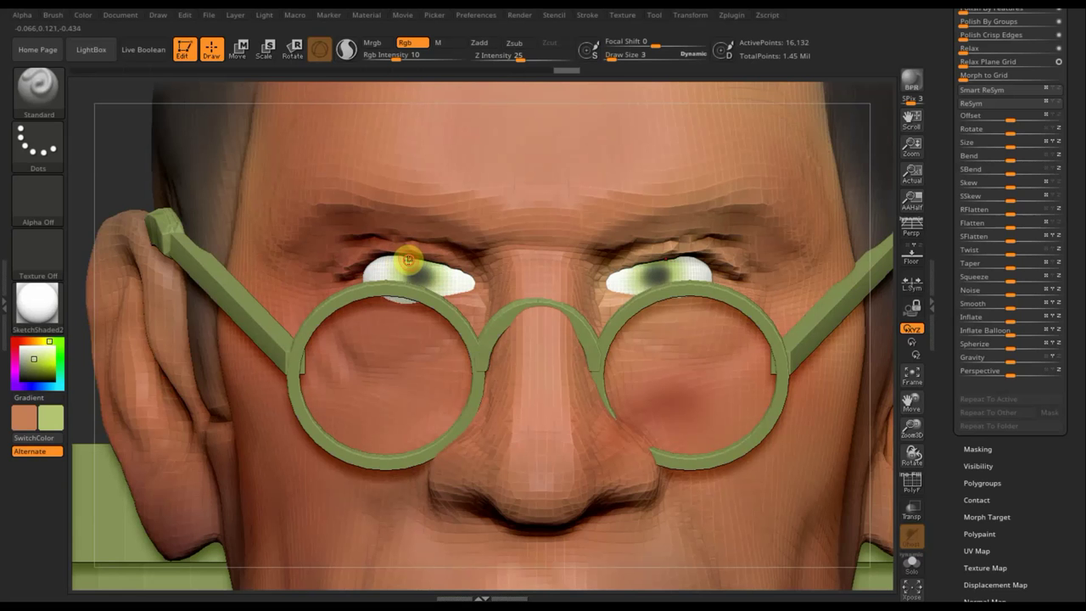
drag(389, 55, 408, 59)
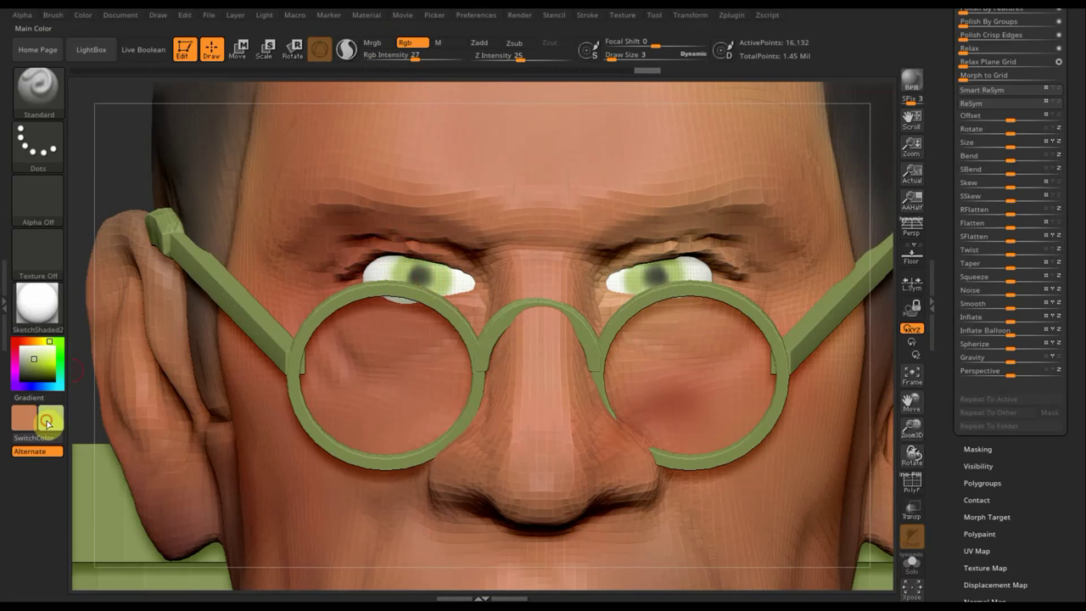
click(41, 373)
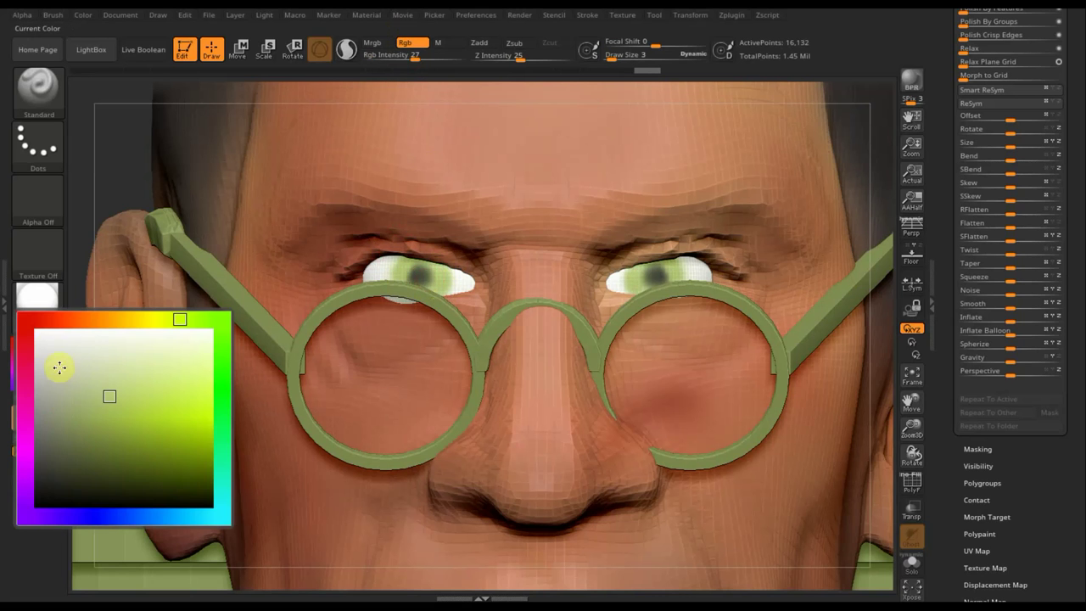
click(613, 59)
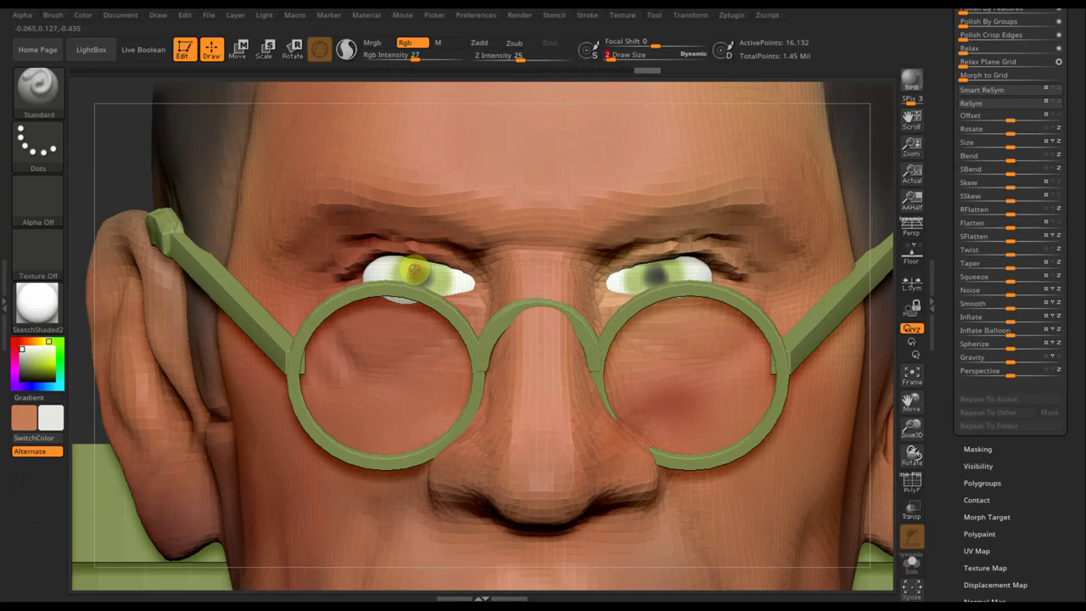
text(2)
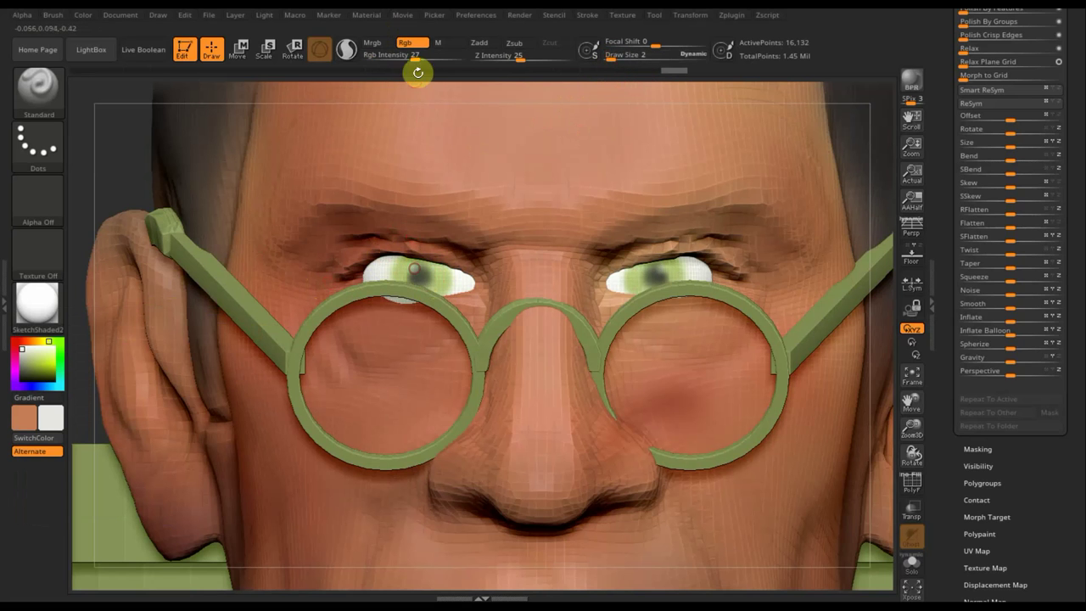
drag(416, 59, 439, 85)
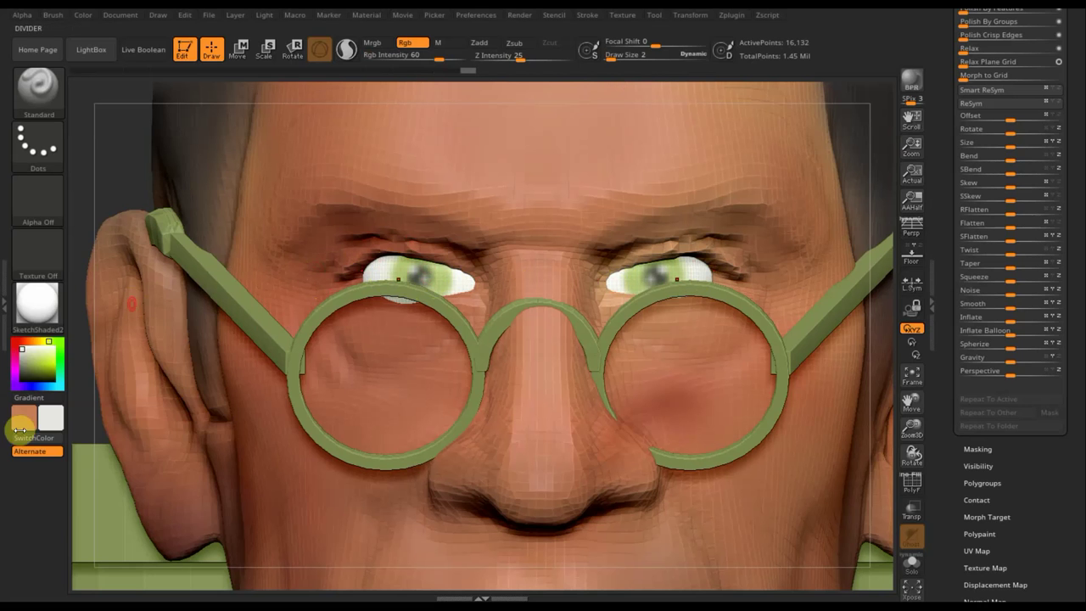
- Pick dark grey, enlarge the brush to Draw Size 14, set Rgb Intensity 10, and shade the left eye
drag(50, 417, 44, 431)
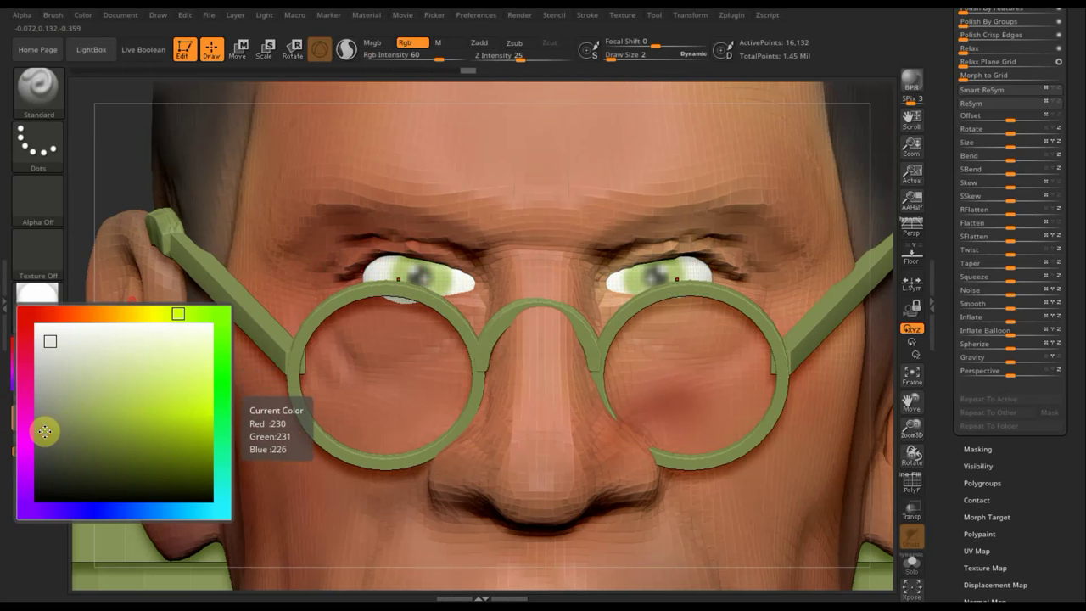
drag(616, 55, 619, 60)
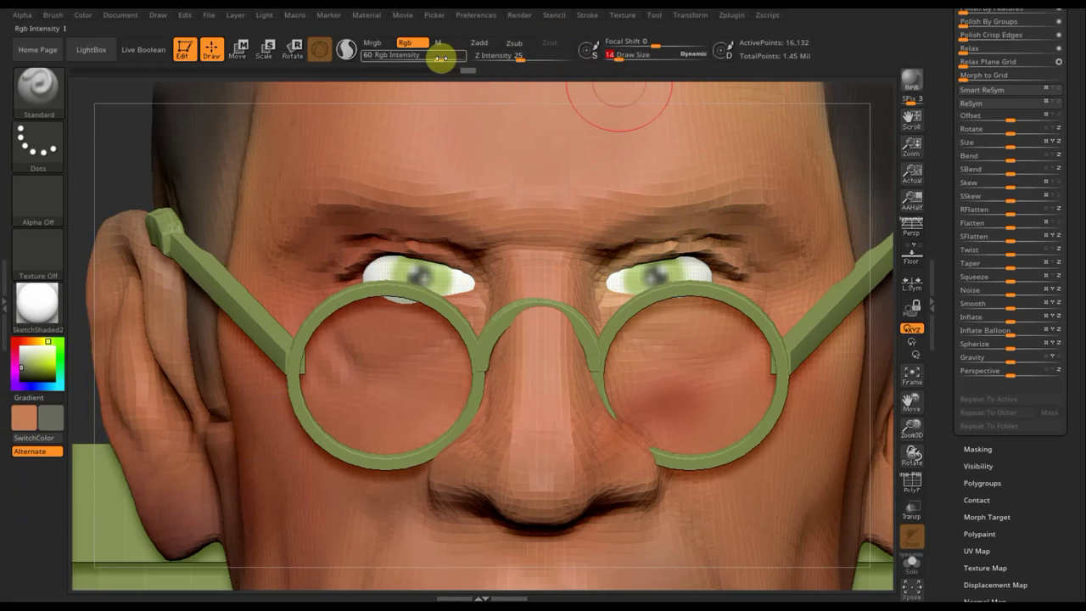
drag(432, 58, 395, 59)
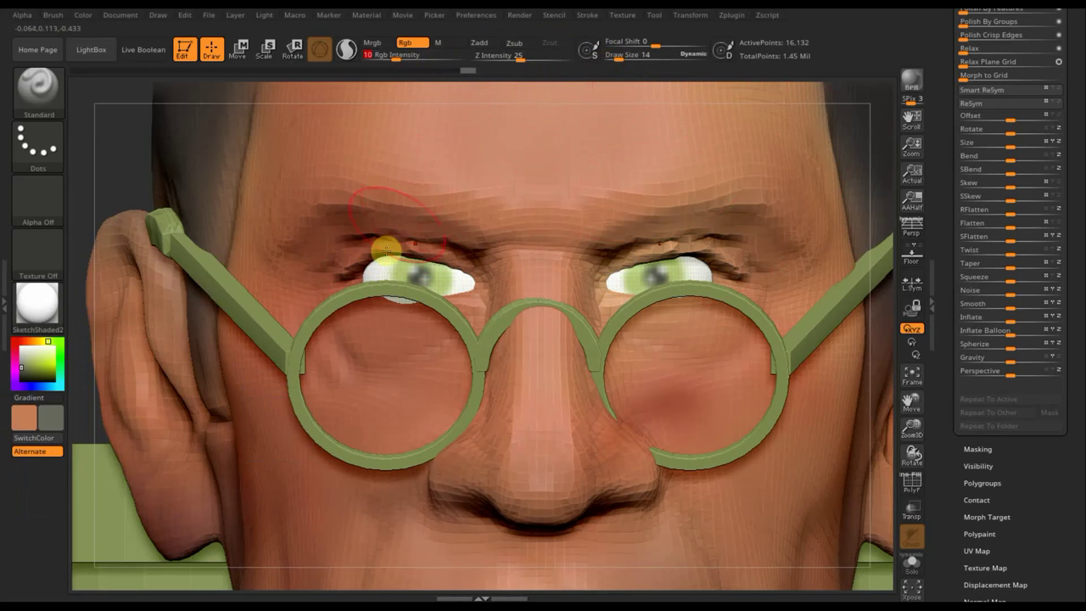
mouse_move(376, 266)
mouse_down()
mouse_move(359, 267)
mouse_move(473, 285)
mouse_up()
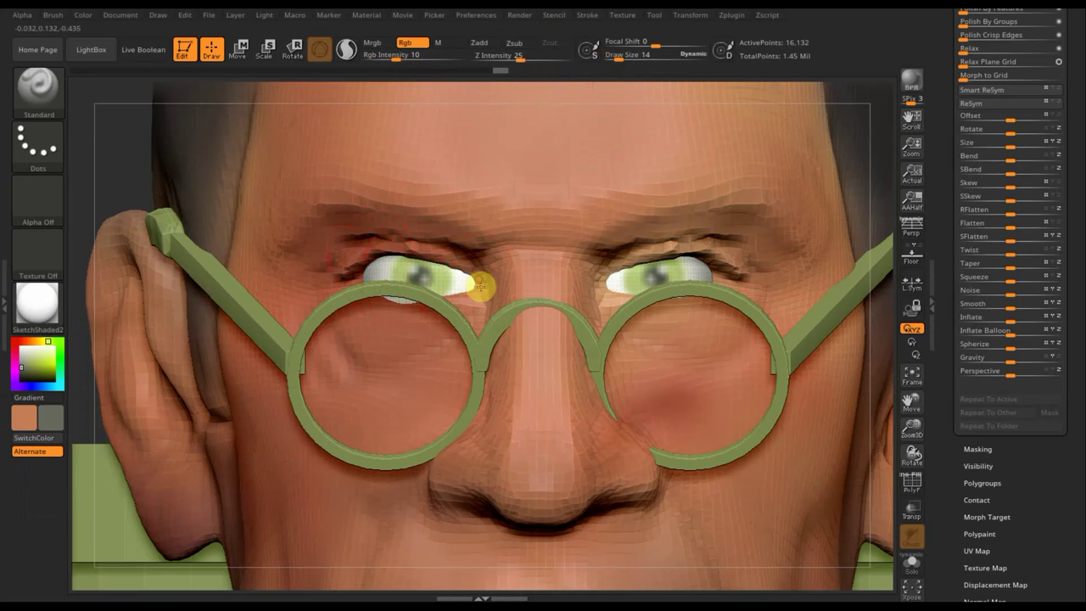
- Frame the character, turn to a side view, and paint darker warm shading over the face and neck at Draw Size 65
click(914, 379)
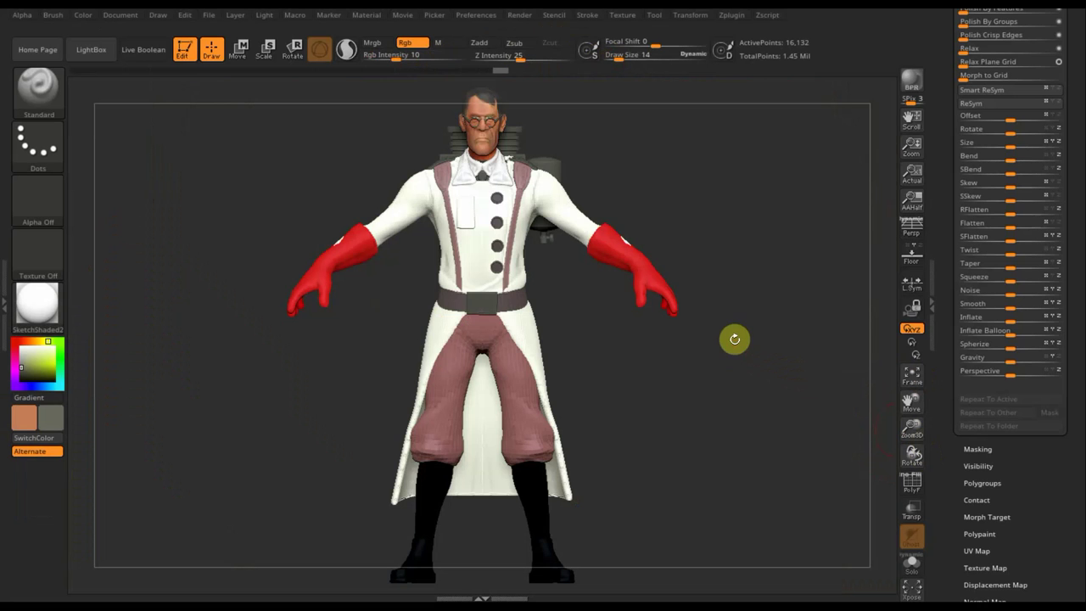
mouse_move(729, 338)
mouse_down()
mouse_move(723, 378)
mouse_move(738, 446)
mouse_move(660, 461)
mouse_move(711, 456)
mouse_move(719, 357)
mouse_move(424, 199)
mouse_up()
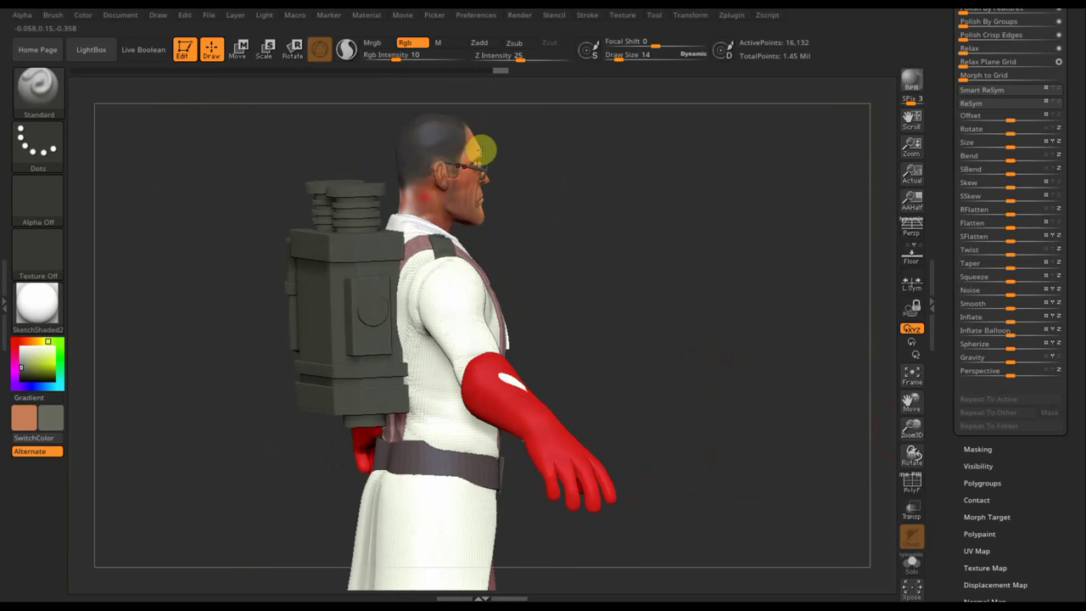
drag(625, 56, 635, 56)
drag(476, 192, 429, 205)
- Make dark red-brown the main colour and raise Rgb Intensity to 66
key(c)
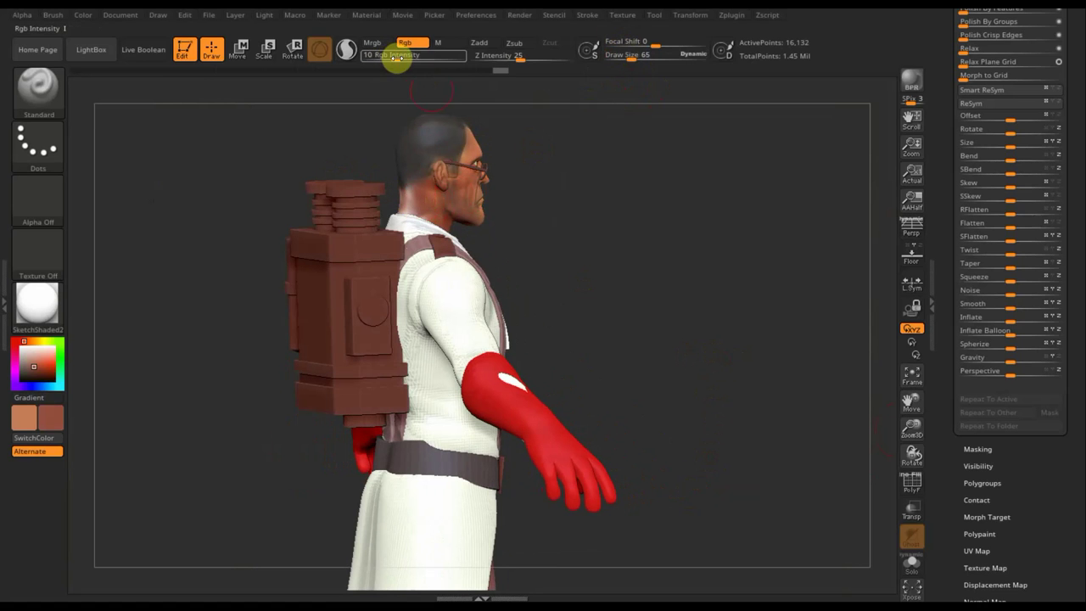
drag(396, 56, 426, 56)
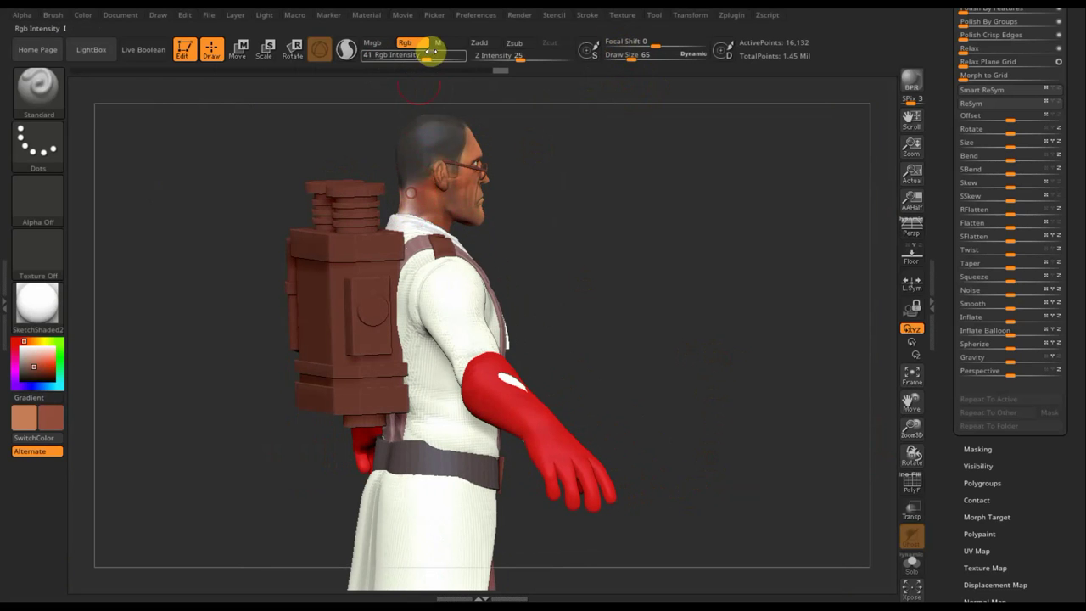
drag(426, 55, 443, 59)
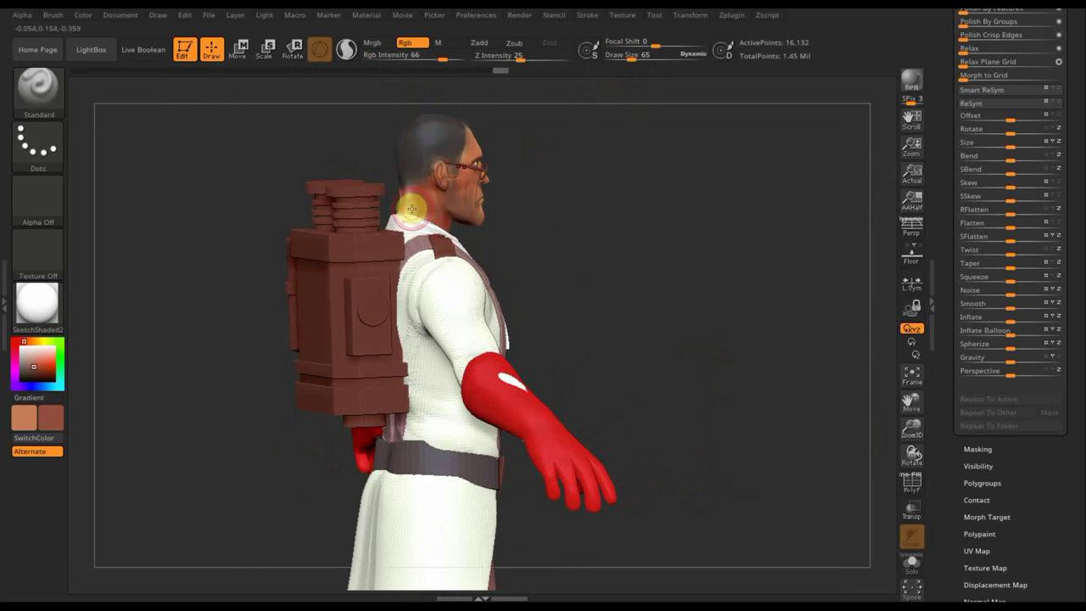
- Make the yourMesh subtool active, view it from several angles, and lower Rgb Intensity to 16
key(n)
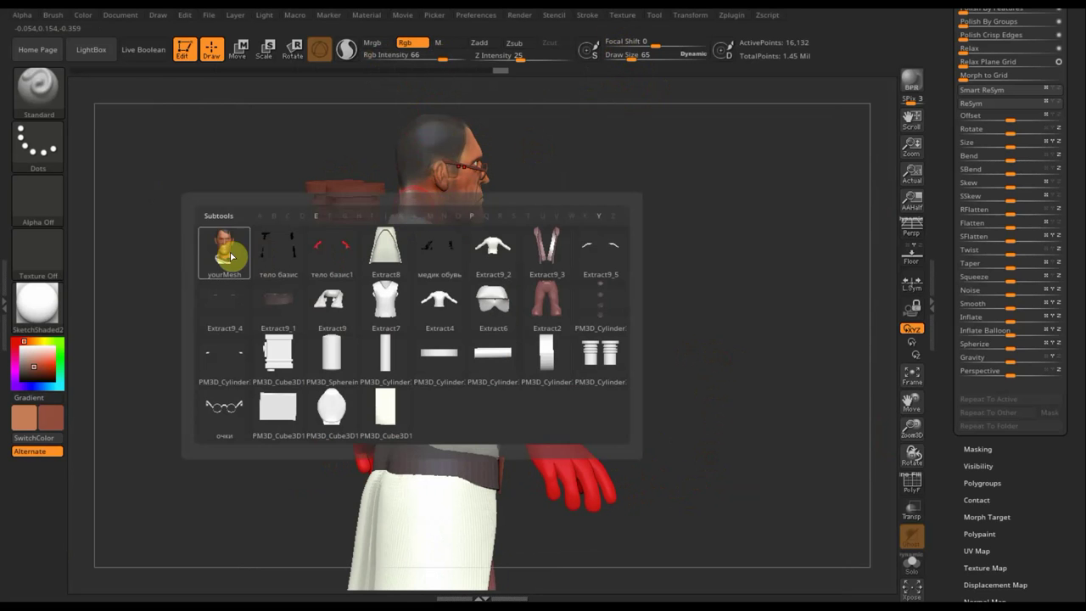
click(225, 242)
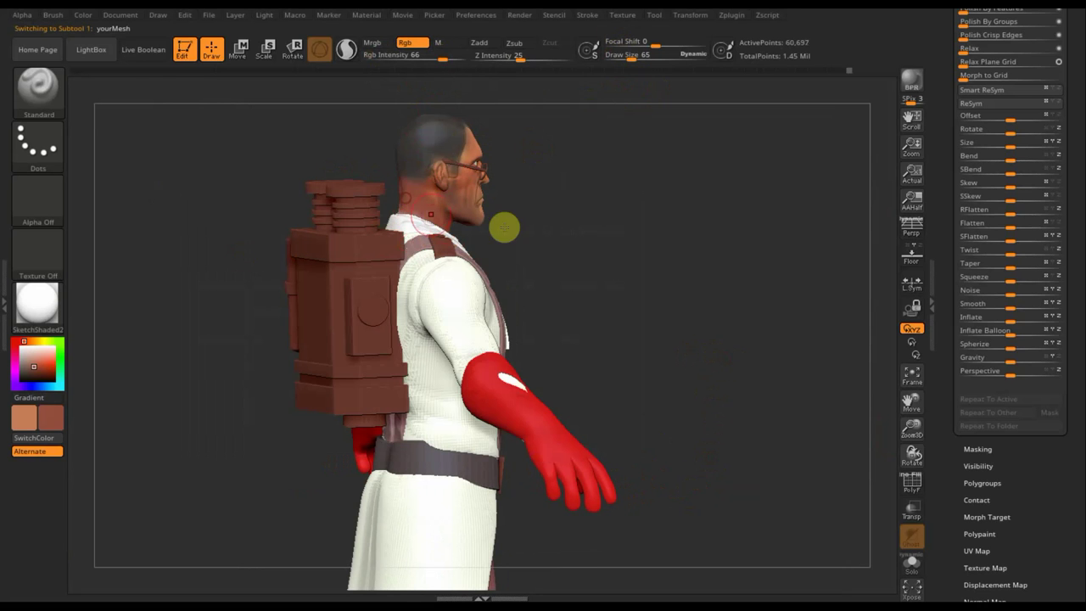
drag(558, 236, 484, 250)
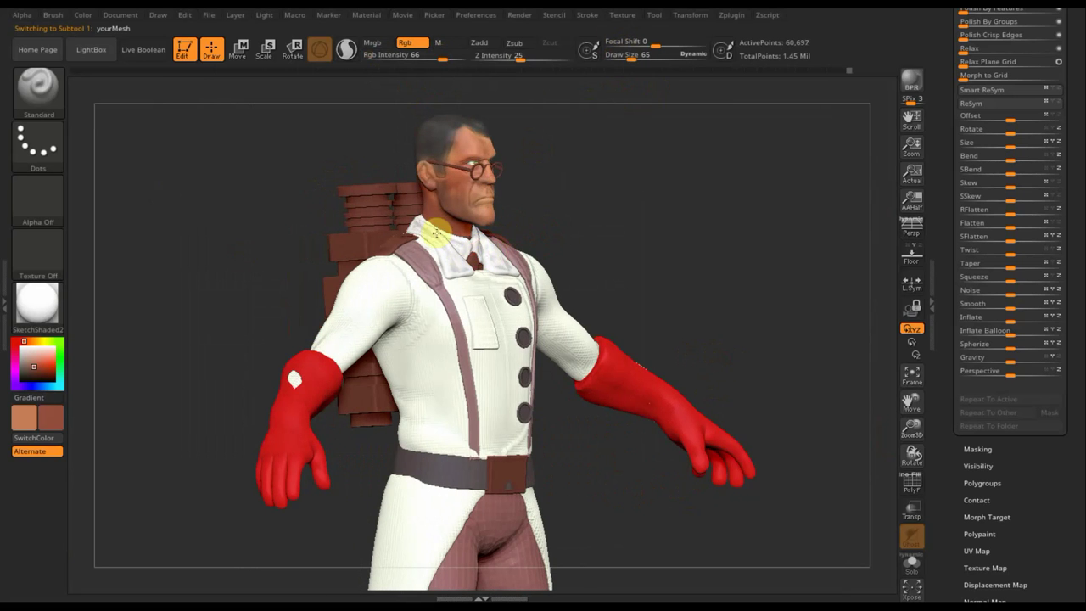
drag(577, 183, 539, 227)
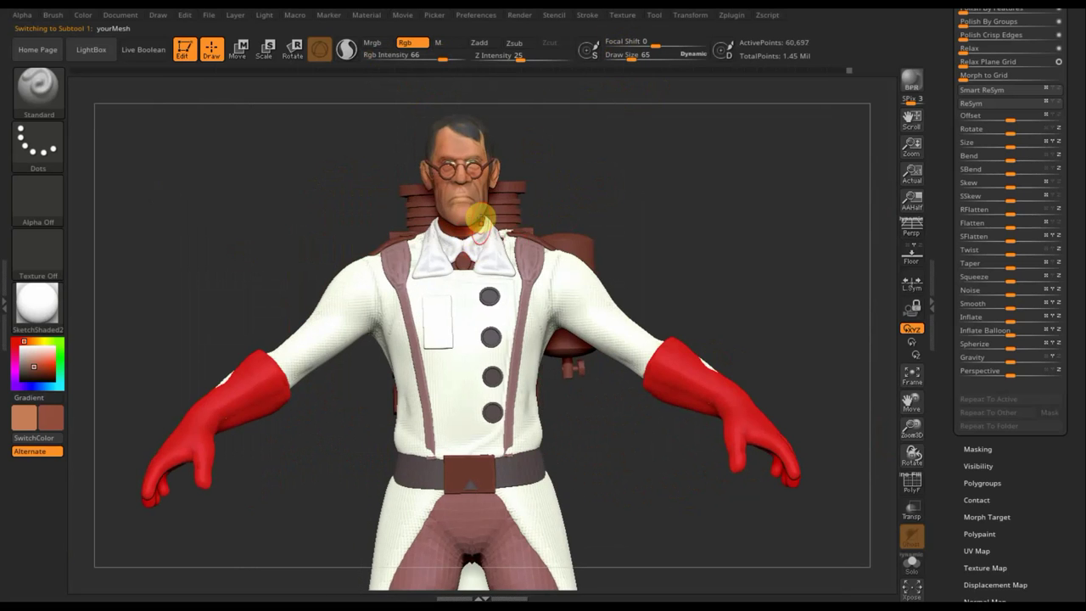
drag(603, 195, 558, 175)
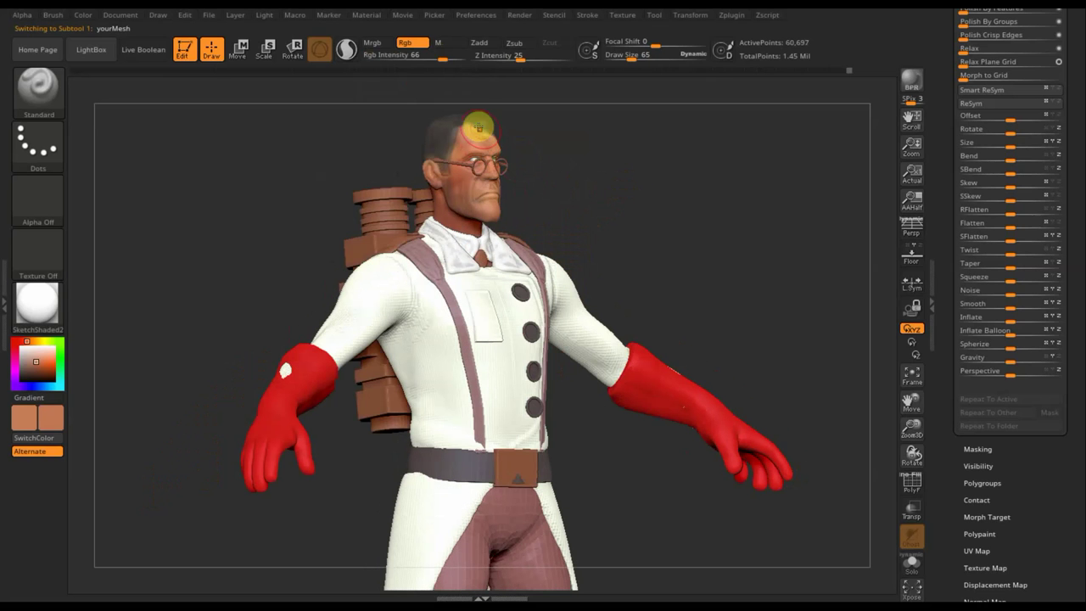
drag(442, 57, 401, 62)
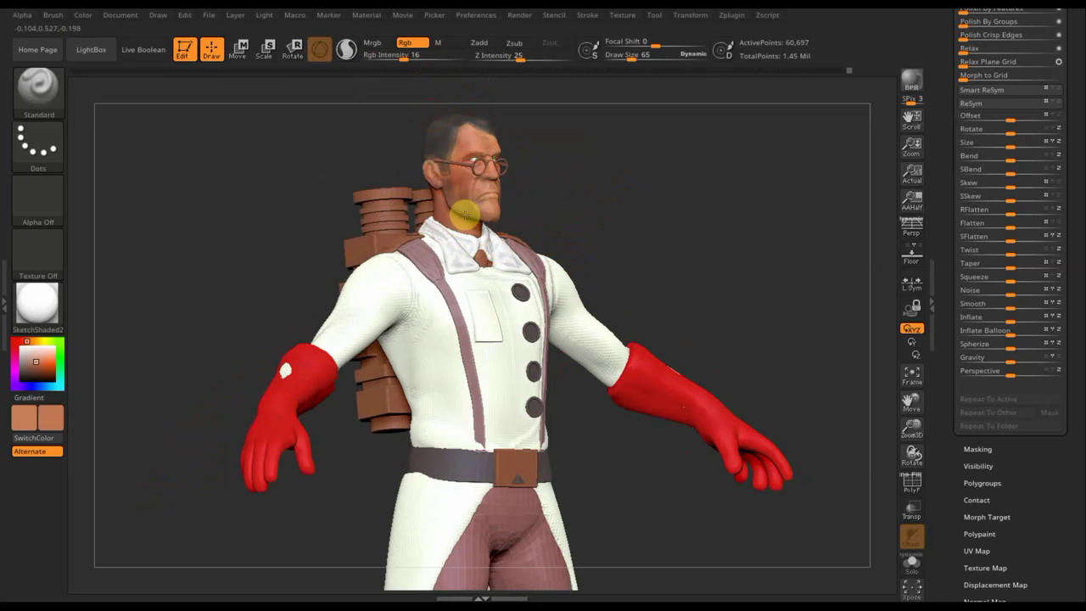
- Turn the model to its backpack side and make the PM3D_Cube3D1_2 cube subtool active
drag(585, 214, 478, 203)
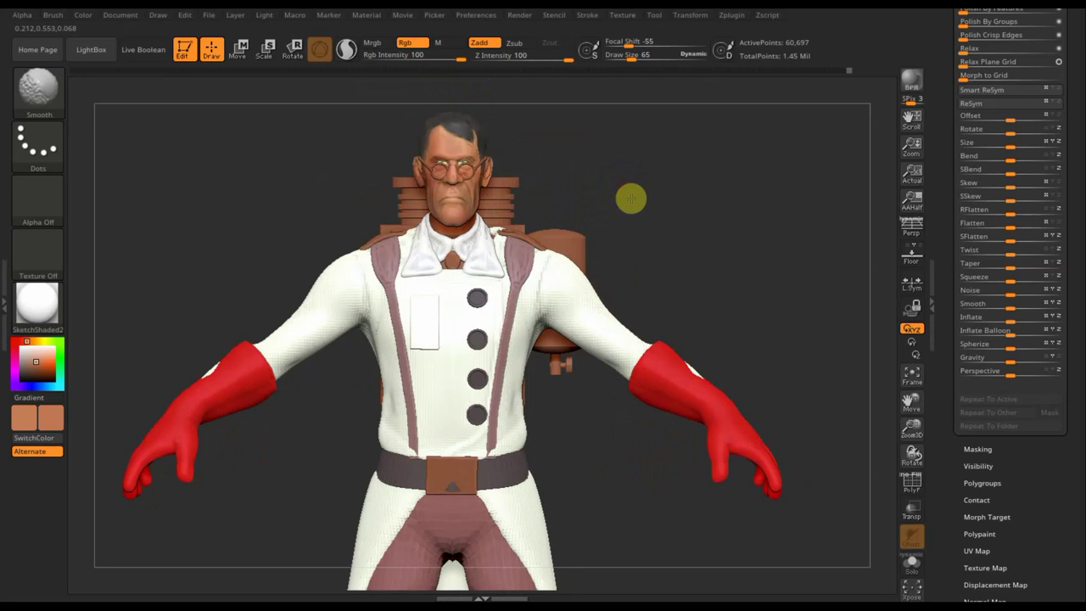
key(shift)
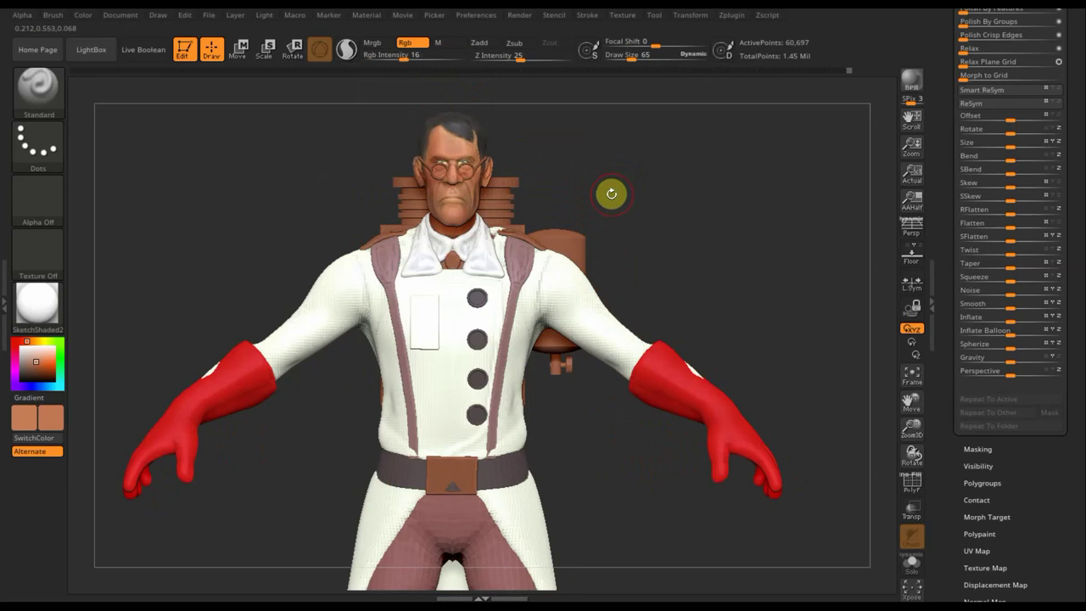
key(n)
click(528, 398)
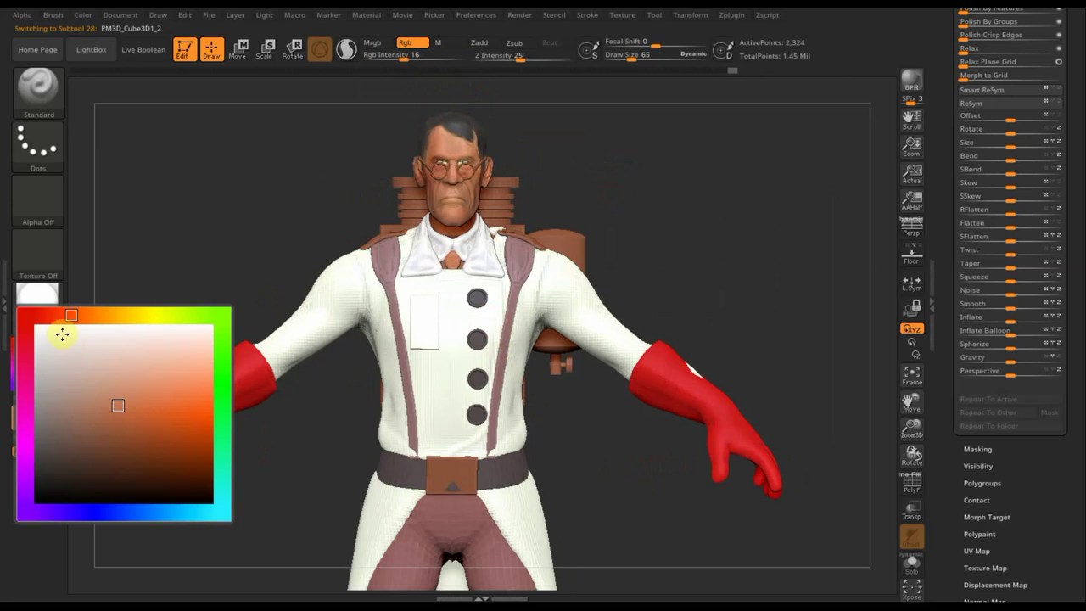
- Choose bright red-orange as the paint colour, check the red accessories from the side, and bring up the subtool list
click(172, 415)
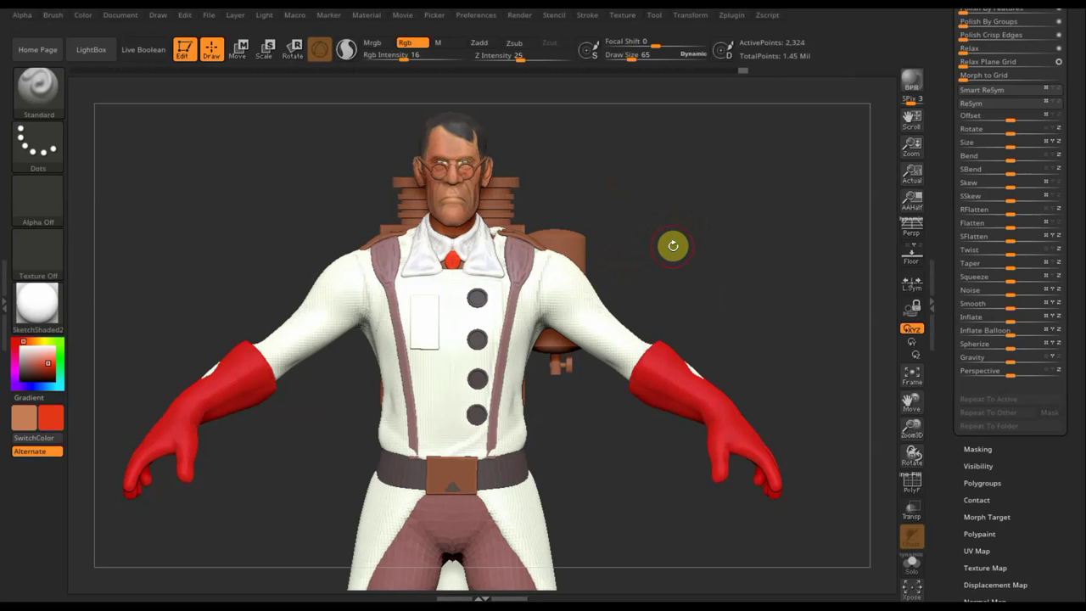
drag(695, 242, 655, 251)
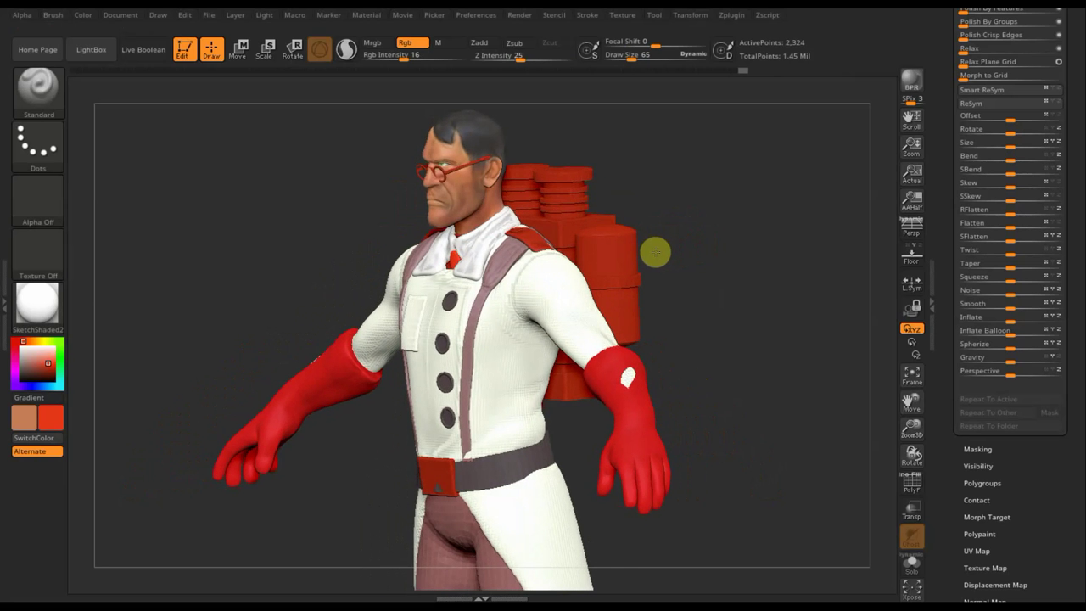
mouse_move(654, 249)
mouse_down()
mouse_move(637, 247)
mouse_move(670, 288)
mouse_move(614, 280)
mouse_up()
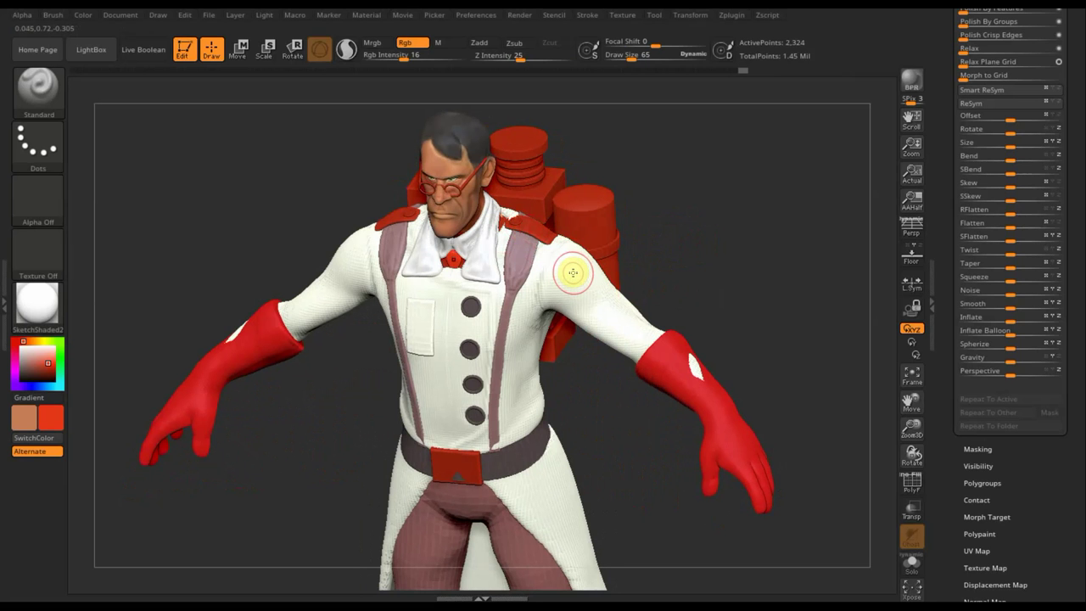
key(n)
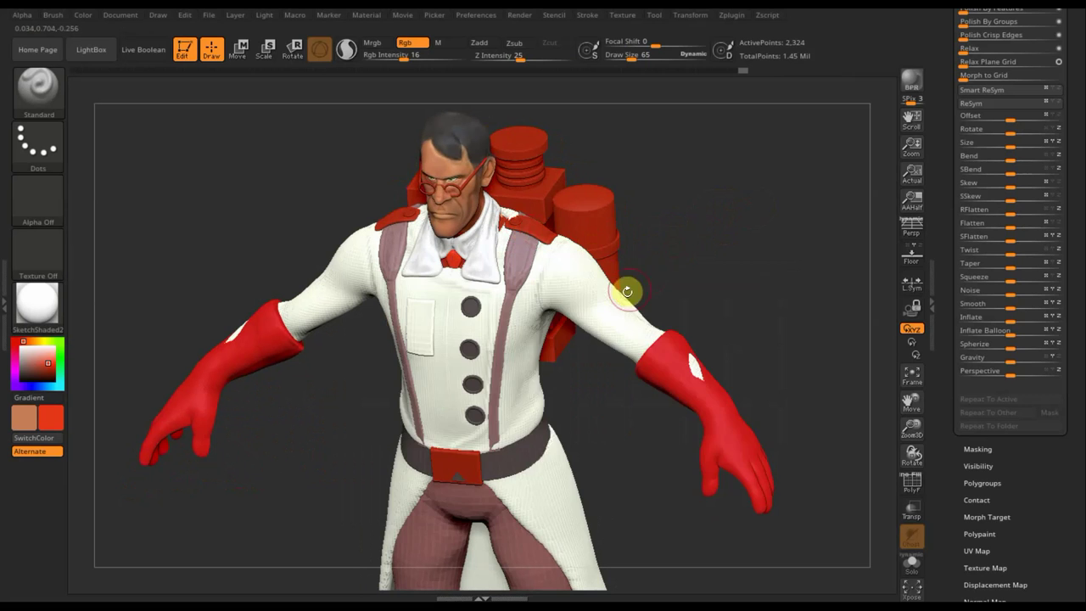
key(n)
mouse_move(642, 392)
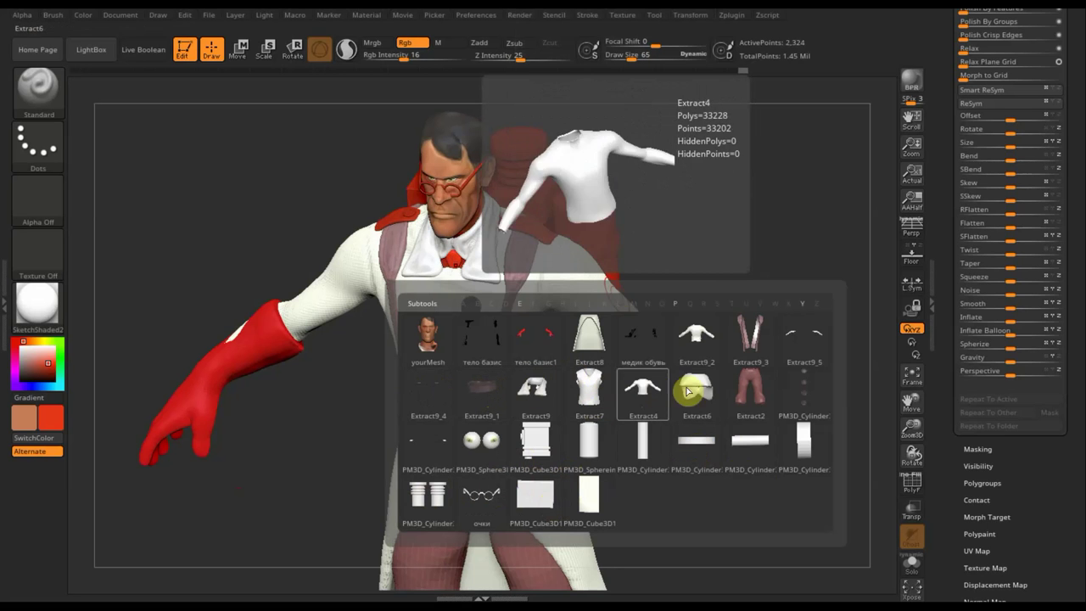
- Make Extract9_5 active and fill its backpack, glasses, epaulettes and buckle with off-white
click(798, 335)
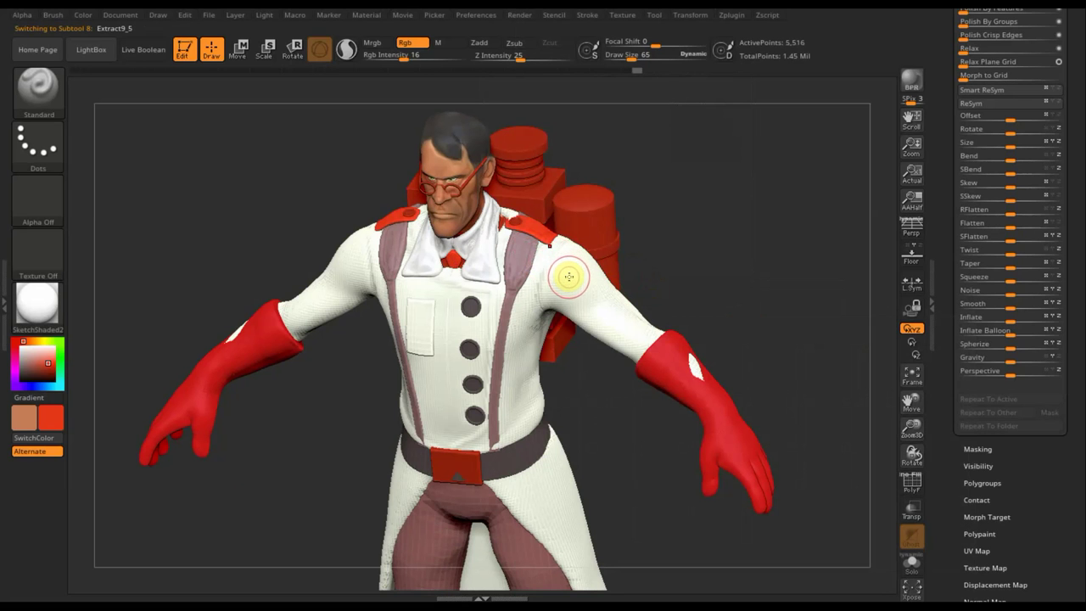
key(c)
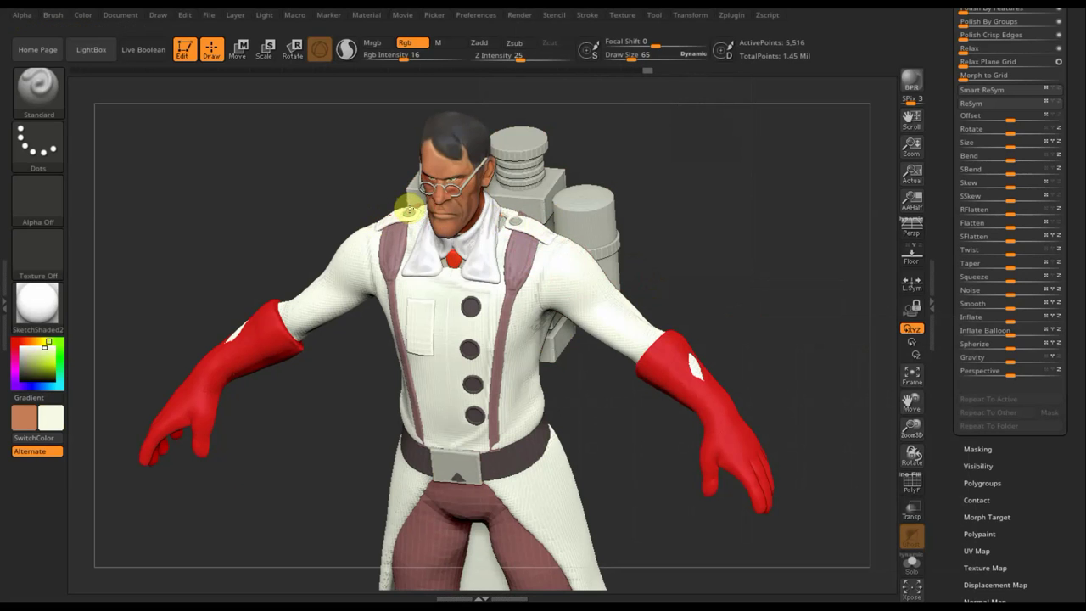
click(519, 226)
key(n)
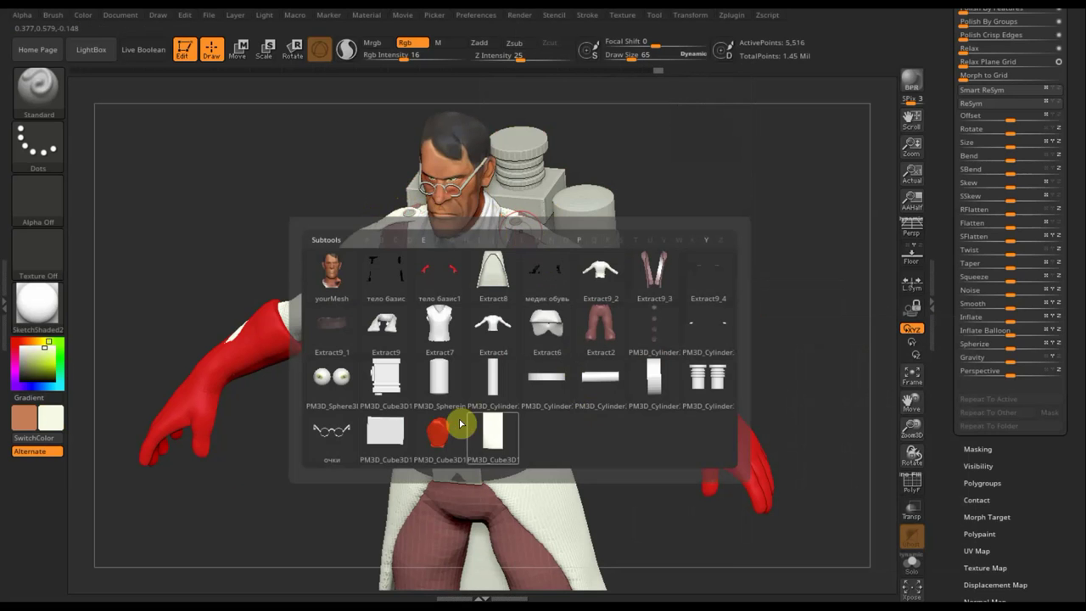
- Make PM3D_Cylinder3D2 active and fill the backpack tanks, glasses and buckle with dark grey
click(709, 325)
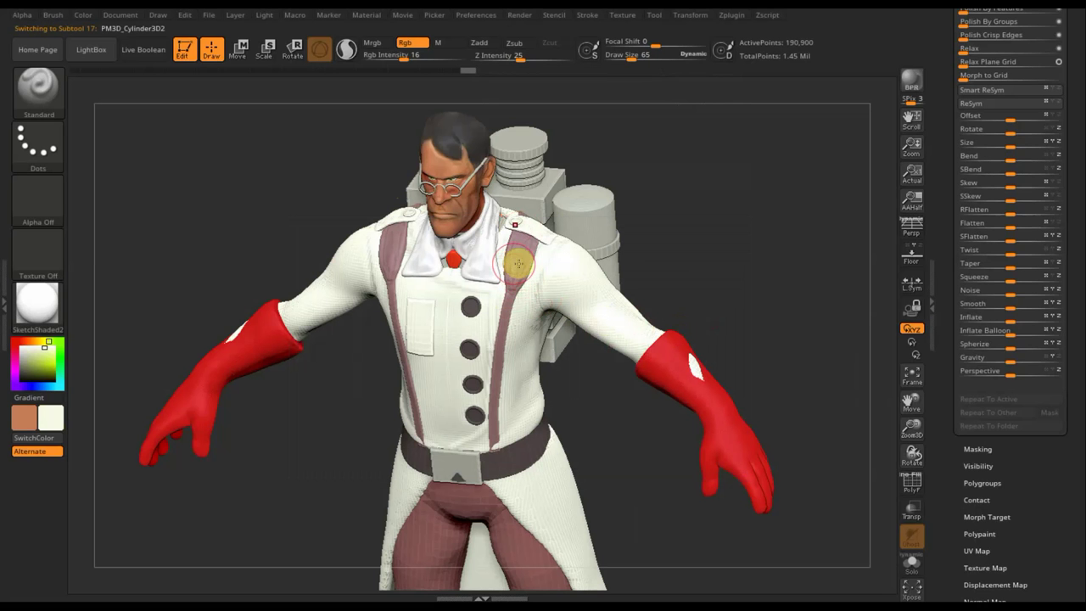
click(473, 323)
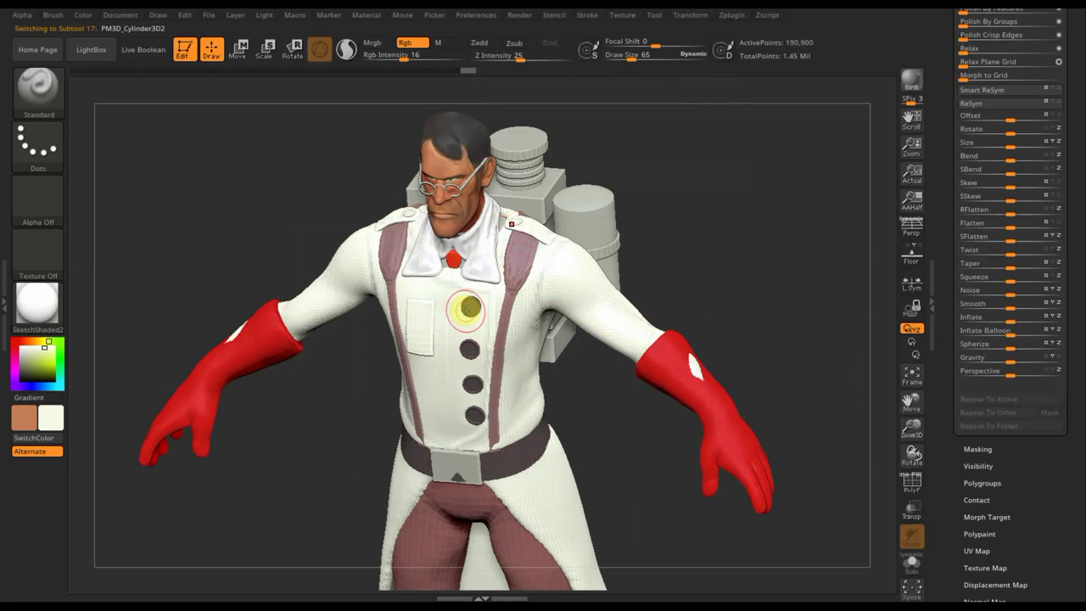
key(c)
key(ctrl+f)
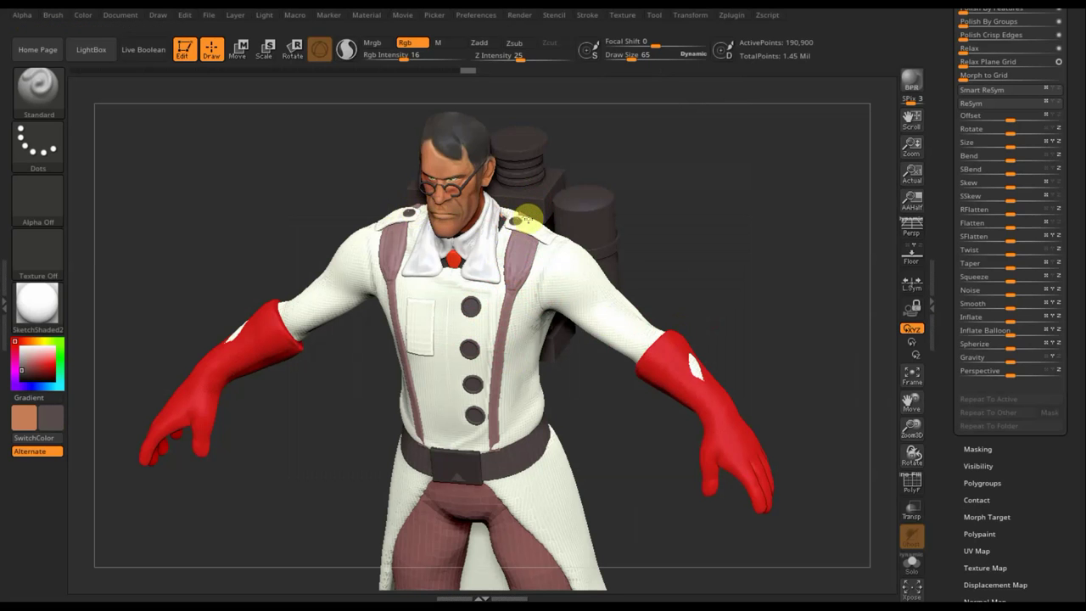
- Rotate to a side profile framing the upper arm and bring up the Medic reference in Spotlight
shift+drag(676, 252, 683, 224)
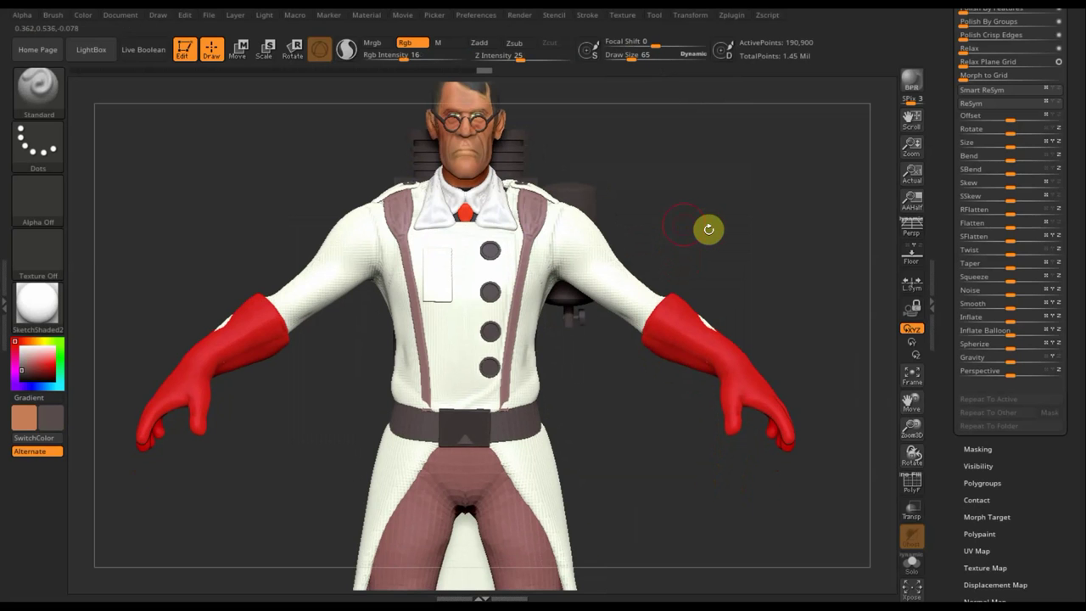
mouse_move(712, 224)
mouse_down()
mouse_move(660, 311)
mouse_move(710, 381)
mouse_move(640, 379)
mouse_move(628, 342)
mouse_move(654, 416)
mouse_move(490, 494)
mouse_move(635, 364)
mouse_move(705, 473)
mouse_move(722, 413)
mouse_move(735, 419)
mouse_move(716, 381)
mouse_move(722, 412)
mouse_up()
mouse_move(691, 288)
mouse_down()
mouse_move(692, 361)
mouse_move(705, 210)
mouse_up()
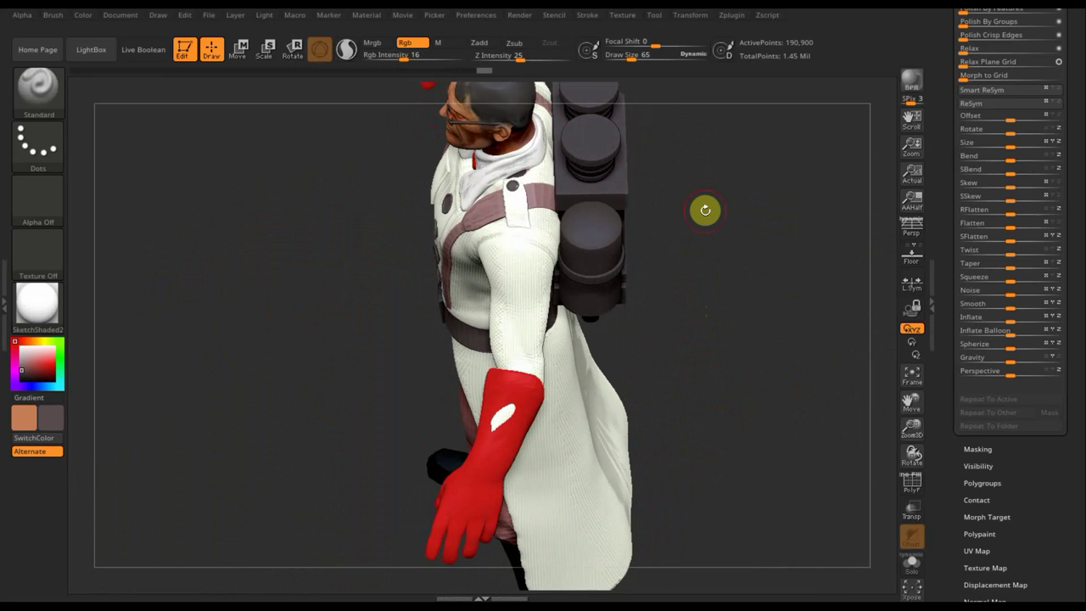
mouse_move(703, 262)
mouse_down()
mouse_move(812, 264)
mouse_move(710, 364)
mouse_move(706, 346)
mouse_move(707, 400)
mouse_move(708, 373)
mouse_move(722, 408)
mouse_up()
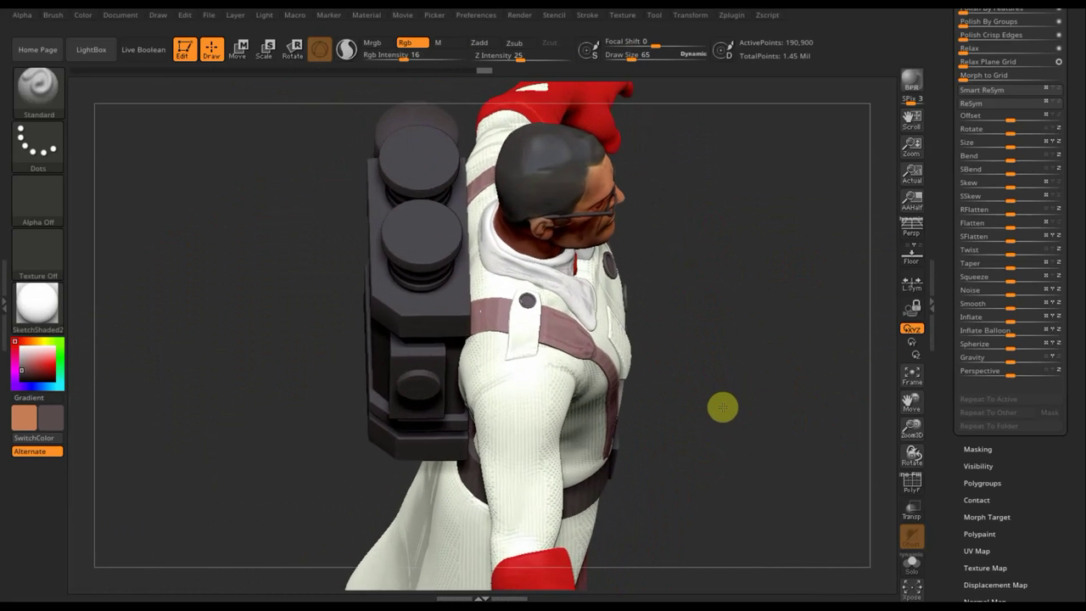
mouse_move(720, 368)
alt+mouse_down()
mouse_move(708, 233)
mouse_move(696, 225)
alt+mouse_up()
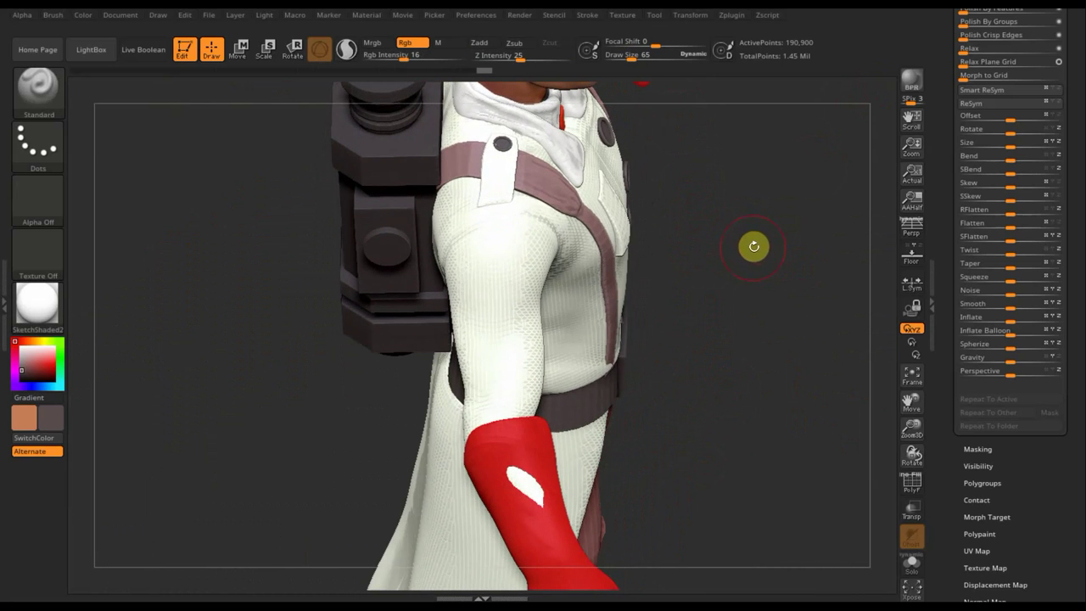
key(shift+z)
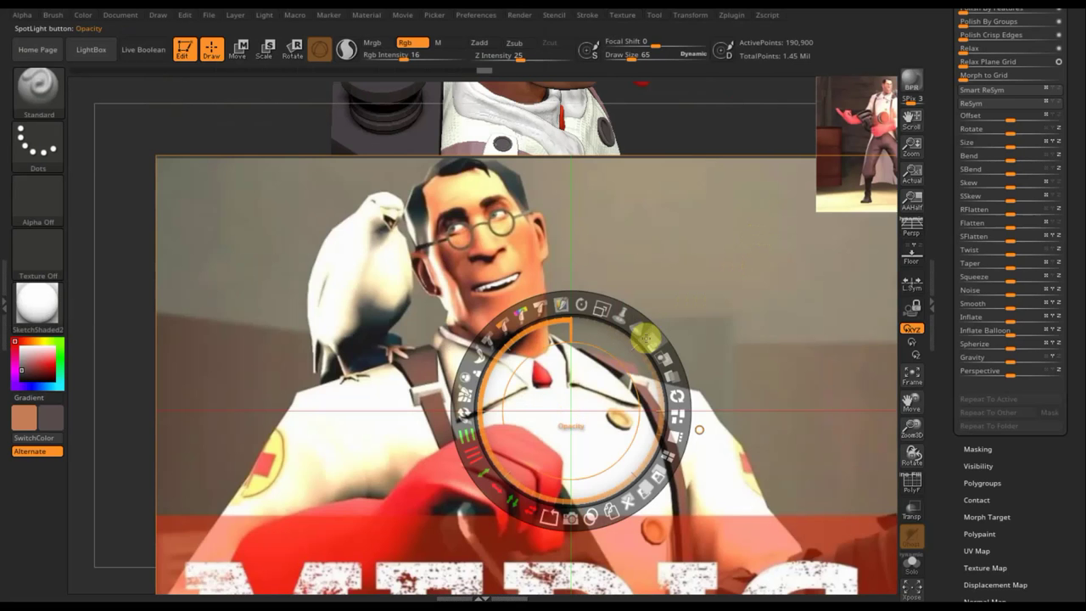
- Enlarge and position the Medic reference so its red cross sits over the upper arm
mouse_move(628, 346)
mouse_down()
mouse_move(190, 340)
mouse_move(113, 297)
mouse_move(69, 304)
mouse_up()
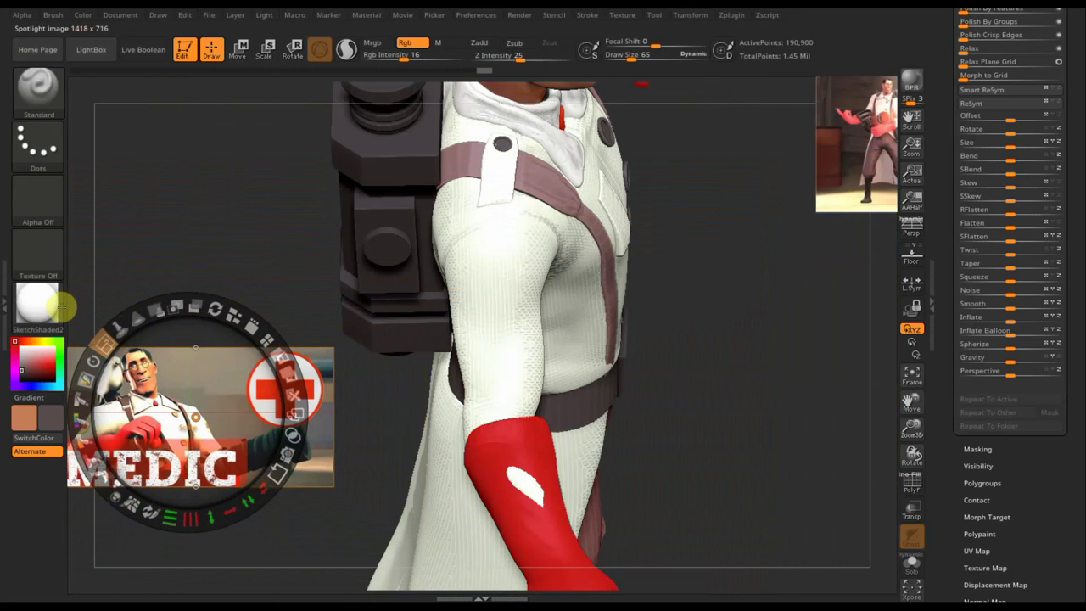
mouse_move(146, 336)
mouse_down()
mouse_move(410, 228)
mouse_move(392, 193)
mouse_up()
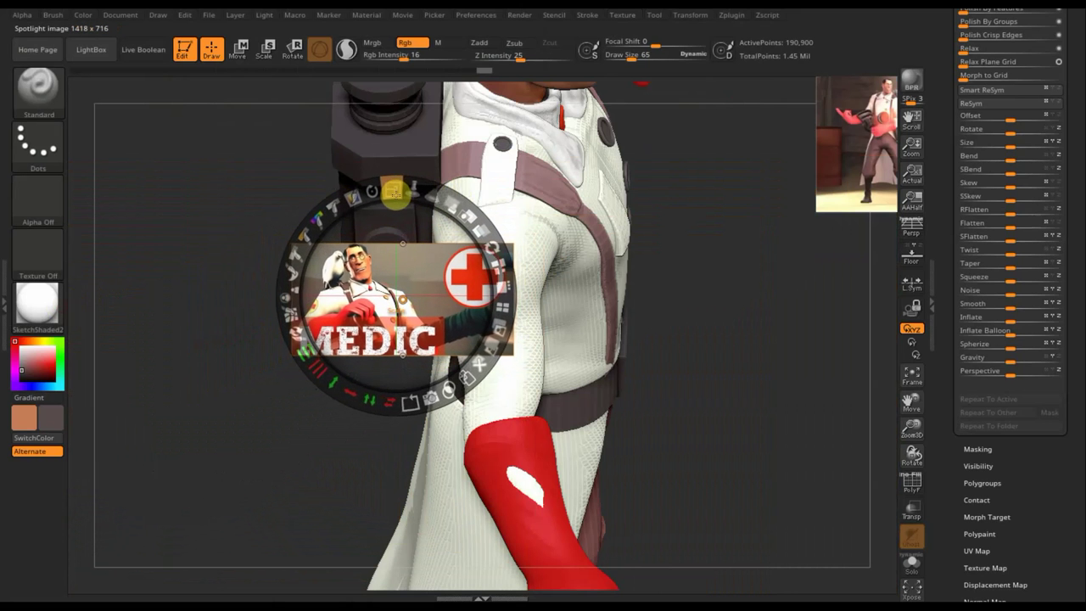
drag(412, 230, 421, 226)
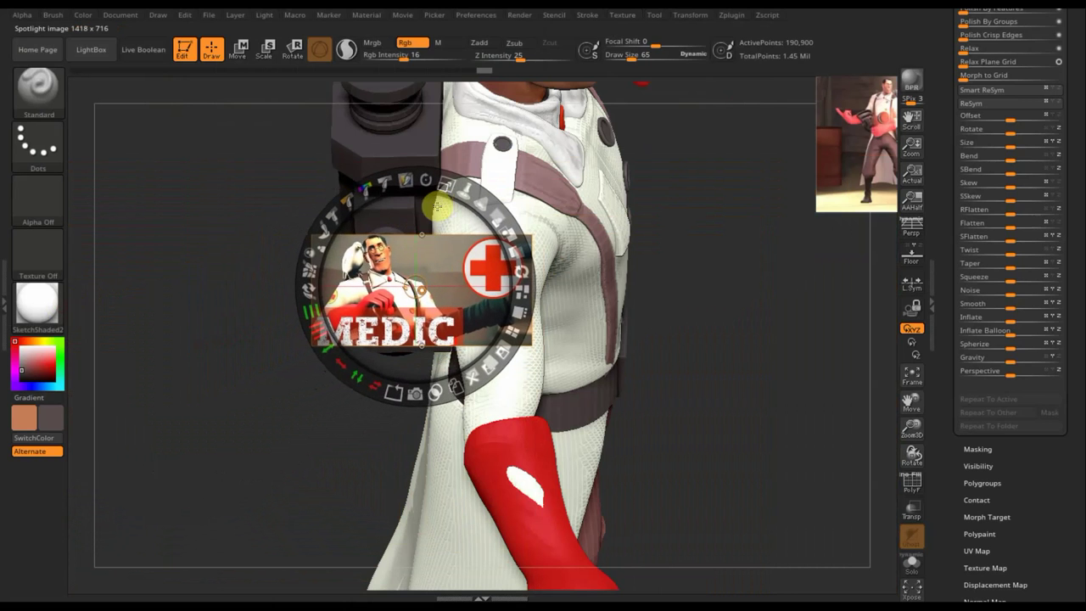
key(z)
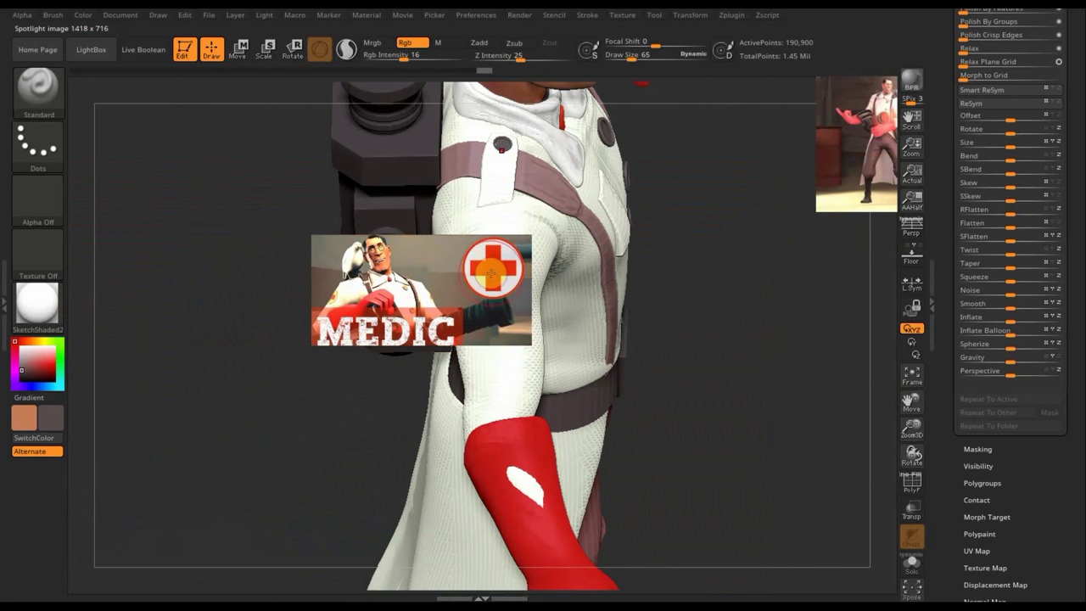
- Make Extract9_2 active, raise Rgb Intensity, paint the cross onto the sleeve, and hide the reference
key(n)
click(565, 319)
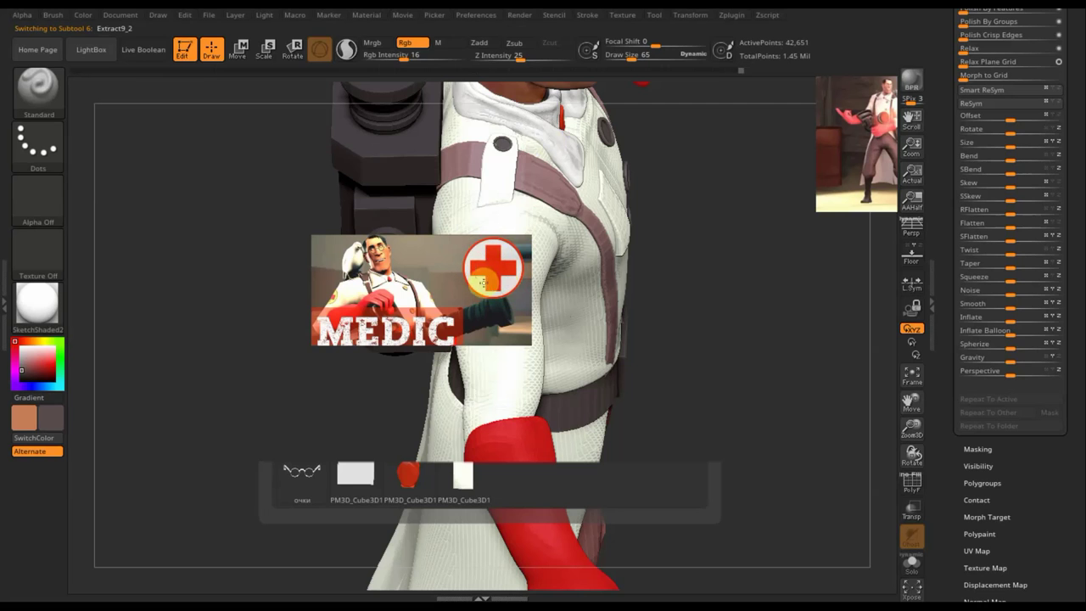
drag(406, 58, 431, 64)
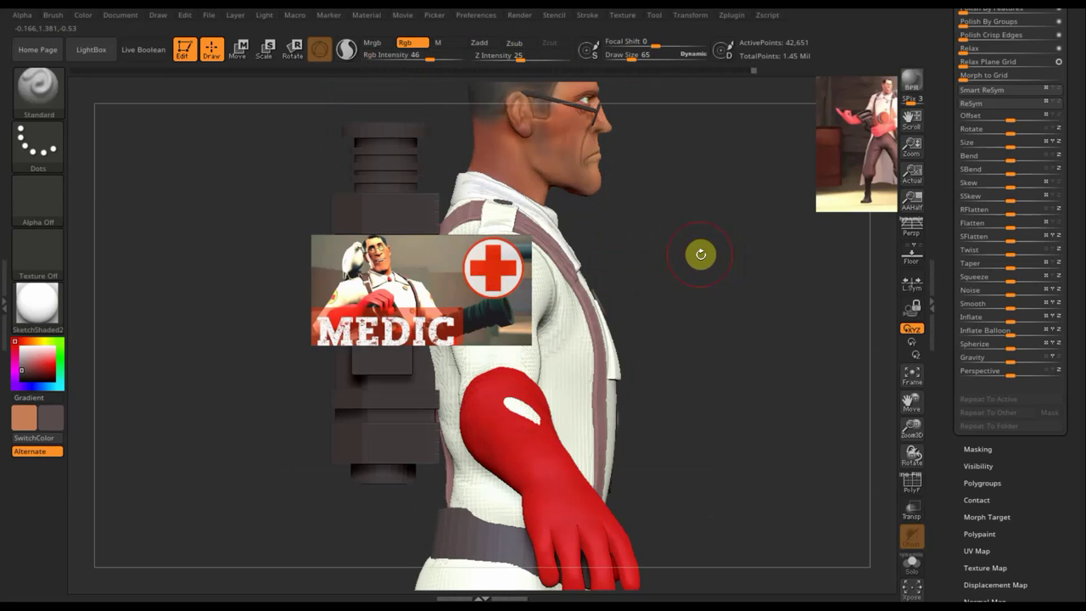
key(shift+z)
- Toggle the PolyF wireframe on and off and rotate to inspect the emblem on the arm
drag(695, 337, 709, 346)
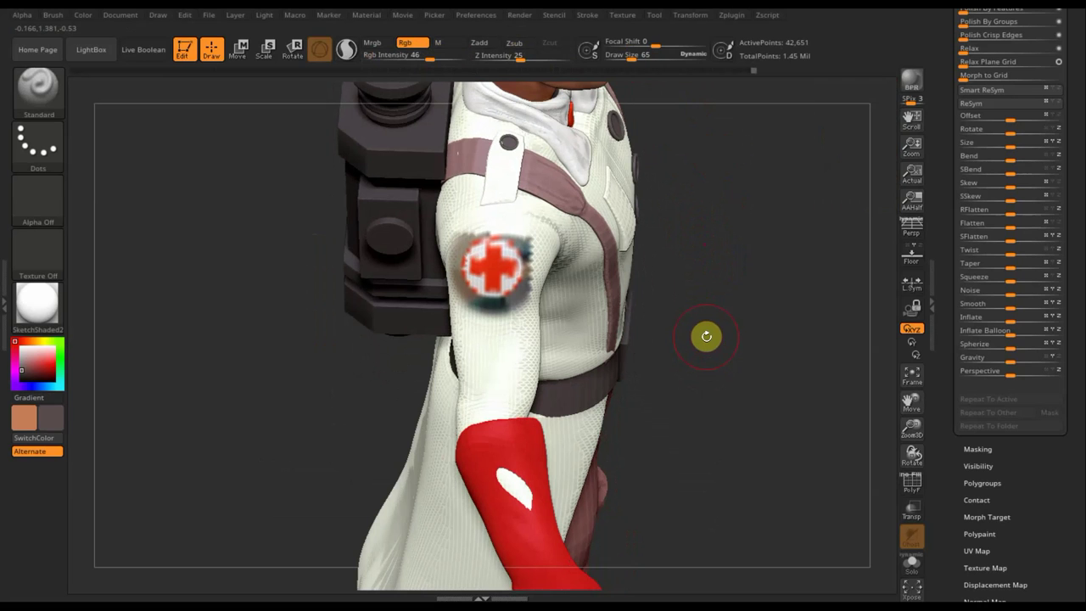
key(ctrl)
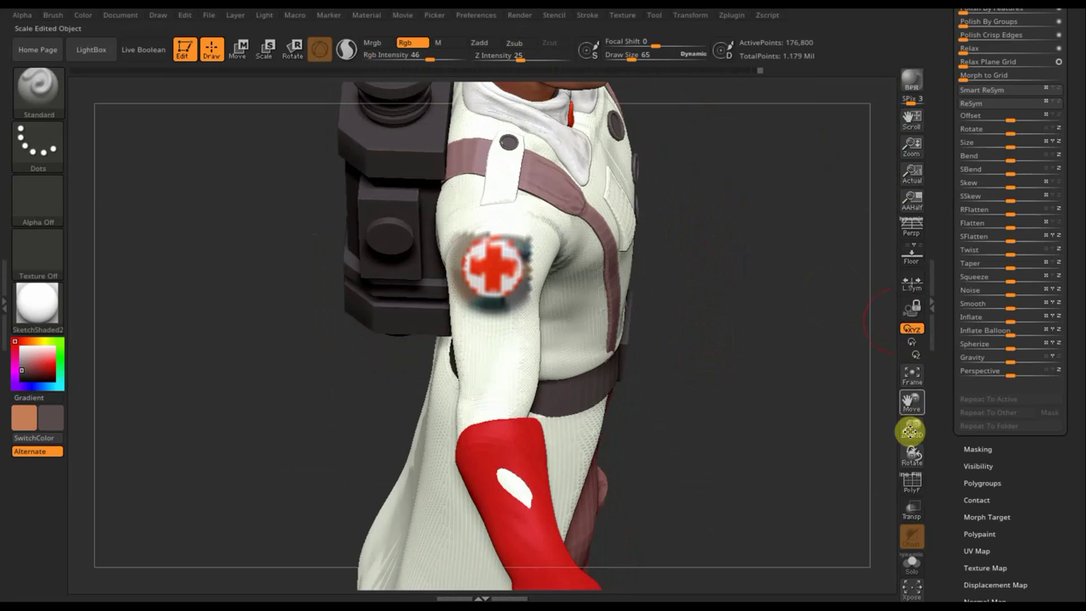
click(912, 482)
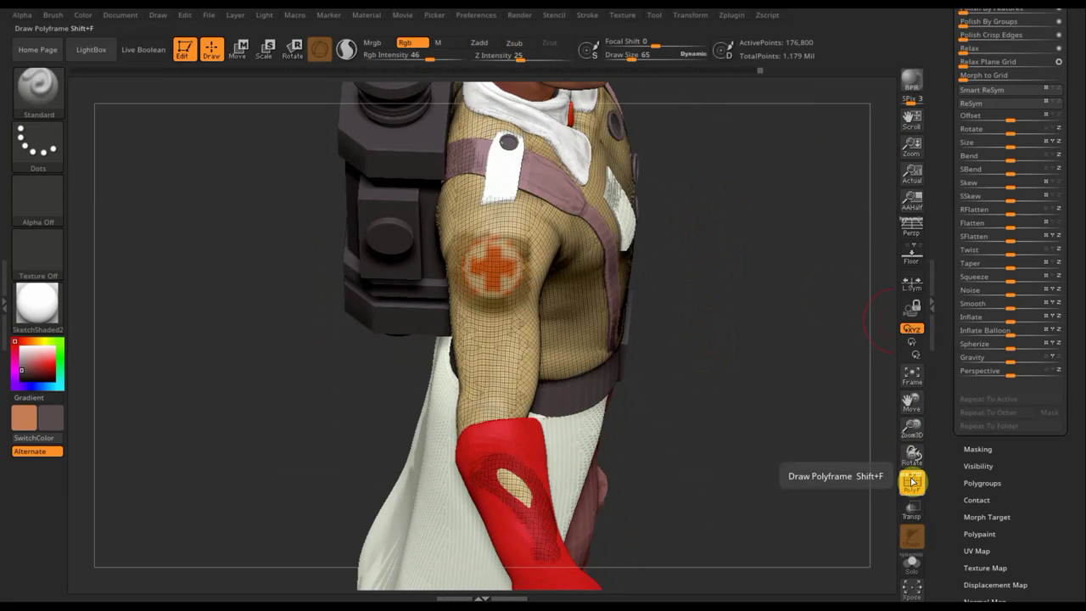
click(913, 482)
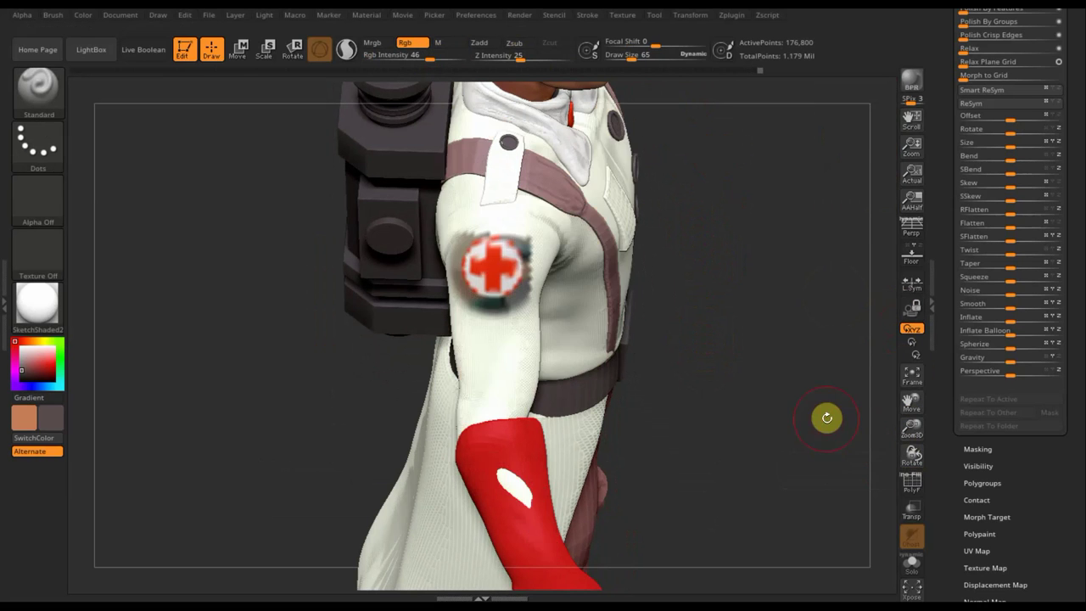
drag(776, 349, 769, 260)
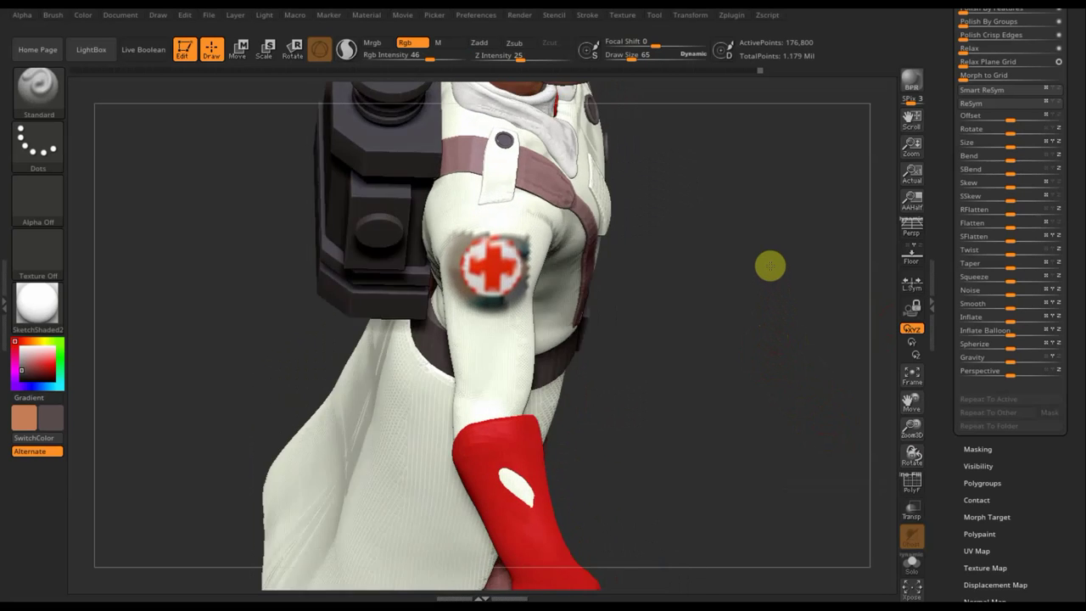
- Paint near-white over the first red-cross attempt on the upper arm
key(c)
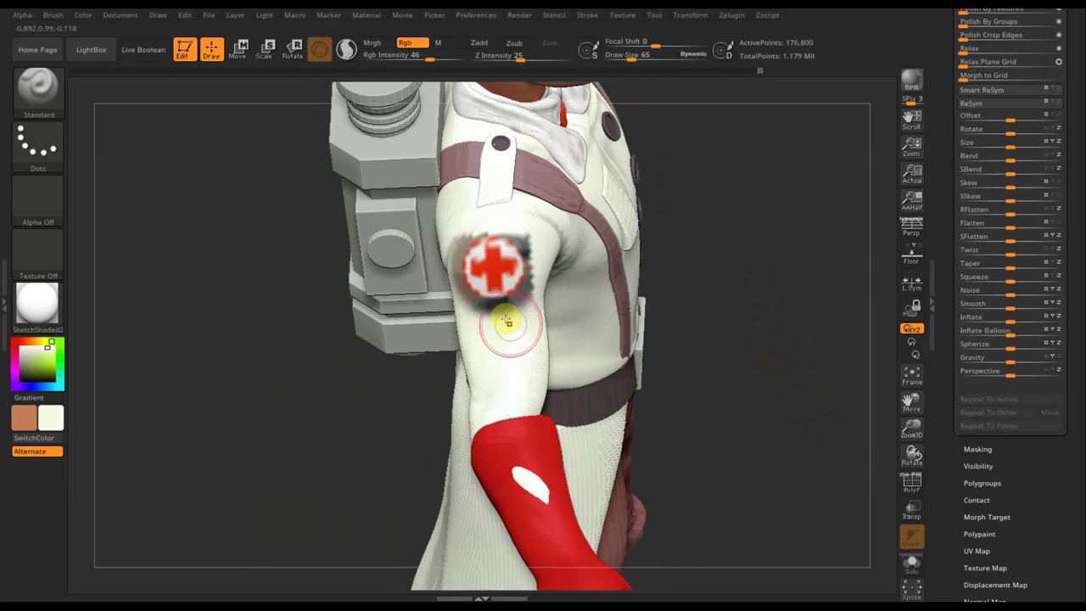
mouse_move(498, 290)
mouse_down()
mouse_move(516, 315)
mouse_move(501, 249)
mouse_move(516, 238)
mouse_move(463, 249)
mouse_move(466, 223)
mouse_up()
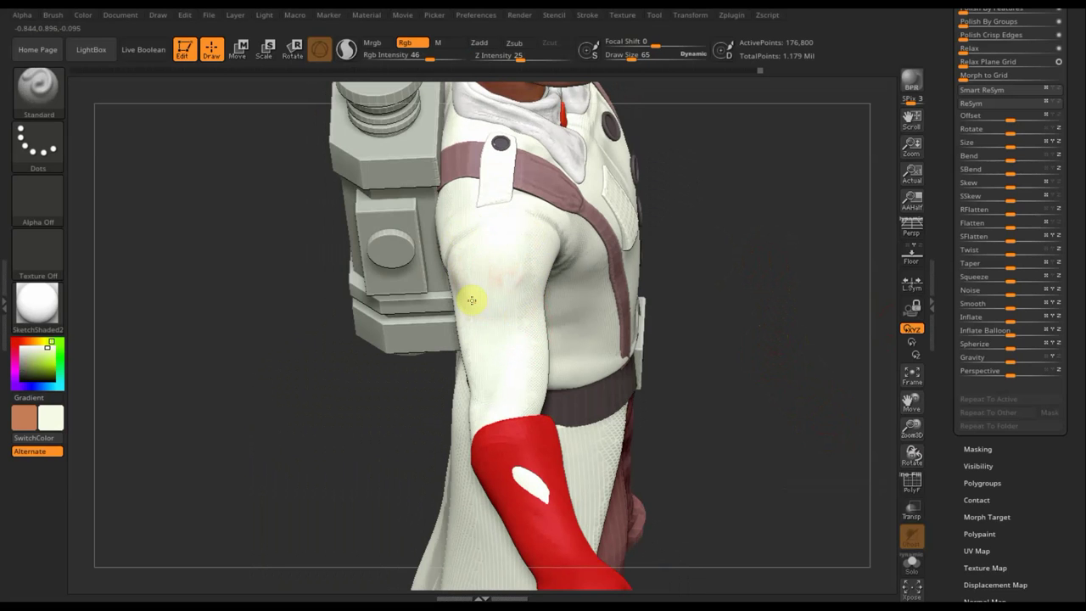
click(516, 252)
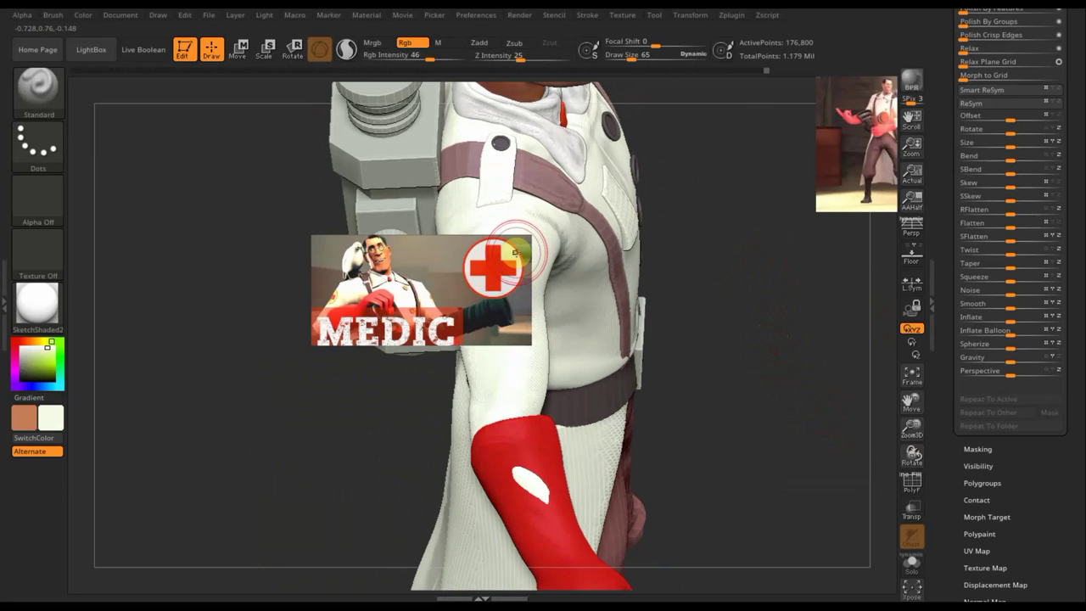
drag(516, 252, 550, 282)
- Shift the Medic reference slightly right, lower its Opacity to fade it, and hide the Spotlight dial
key(shift+z)
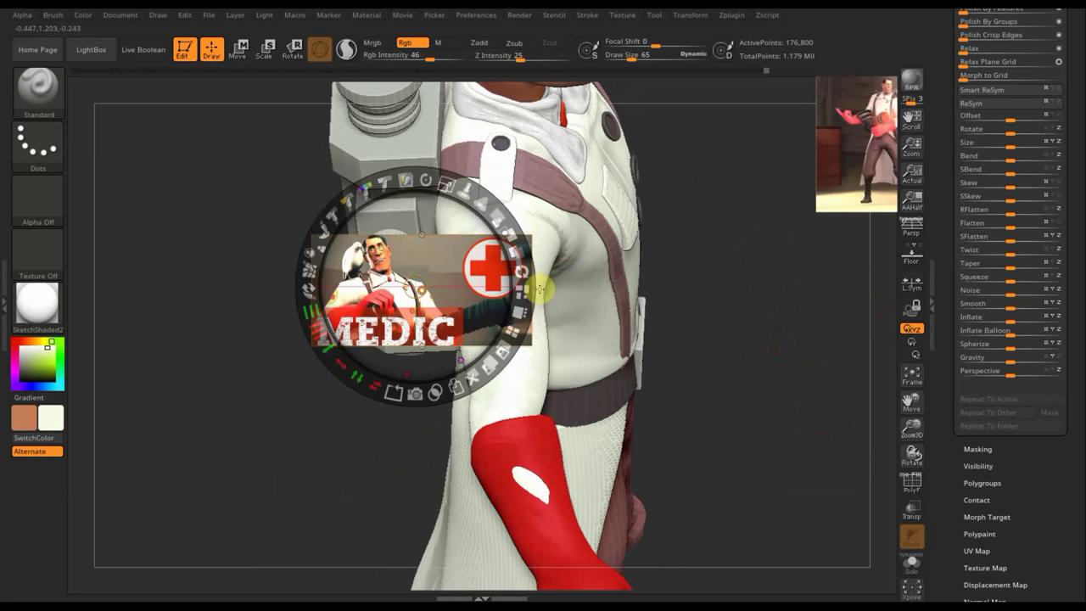
drag(429, 260, 433, 264)
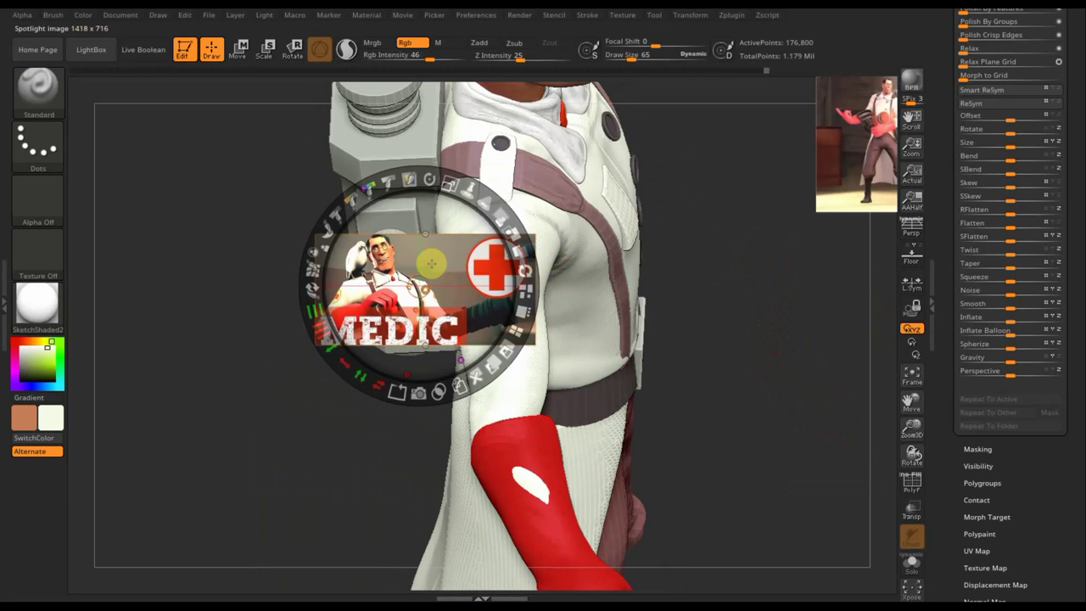
key(z)
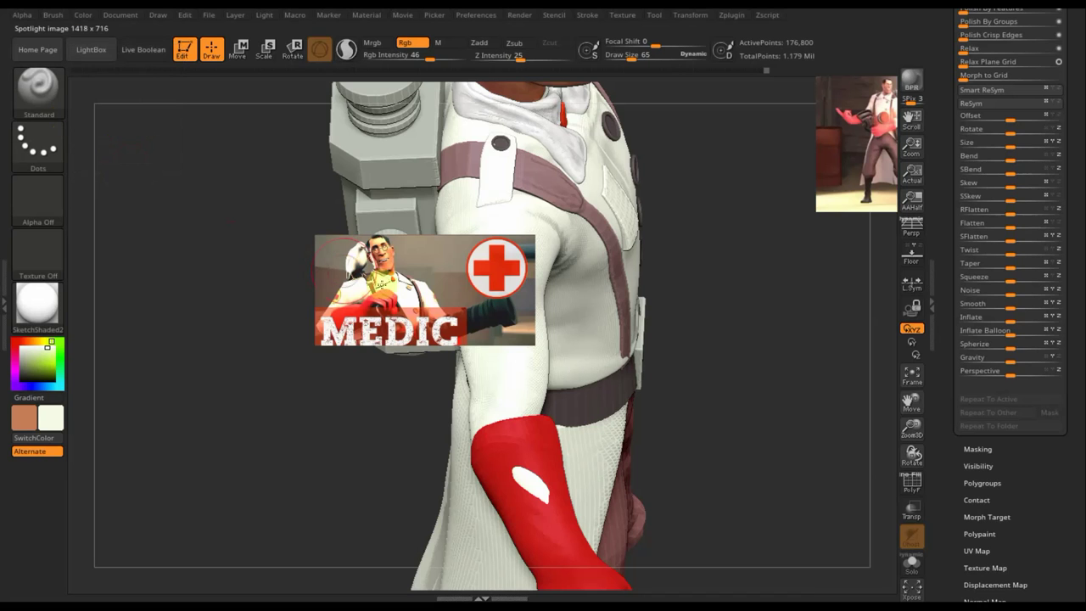
key(shift+z)
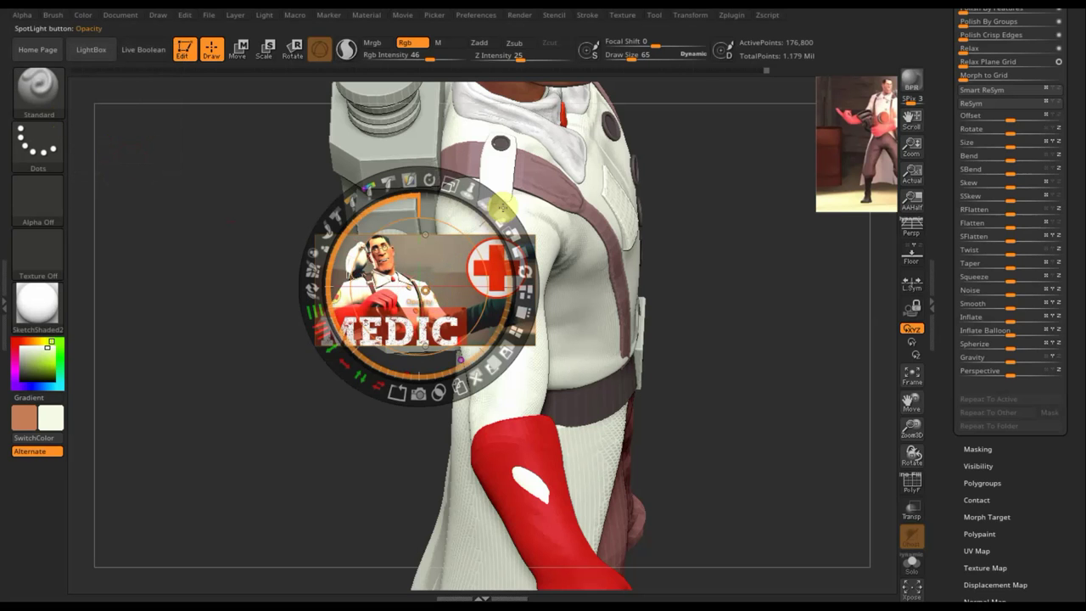
drag(505, 224, 419, 193)
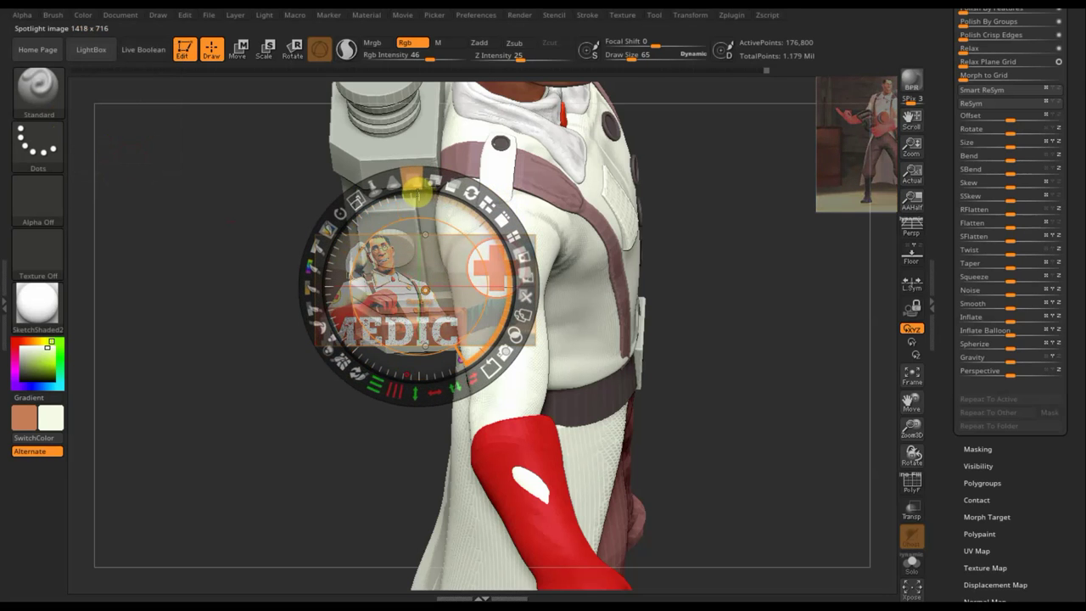
key(z)
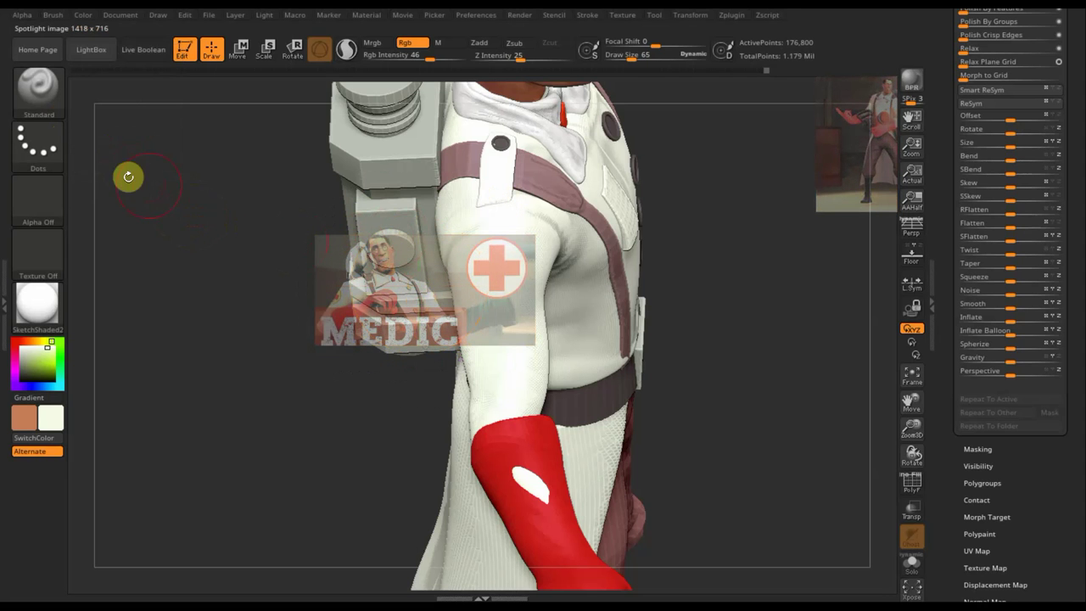
key(ctrl)
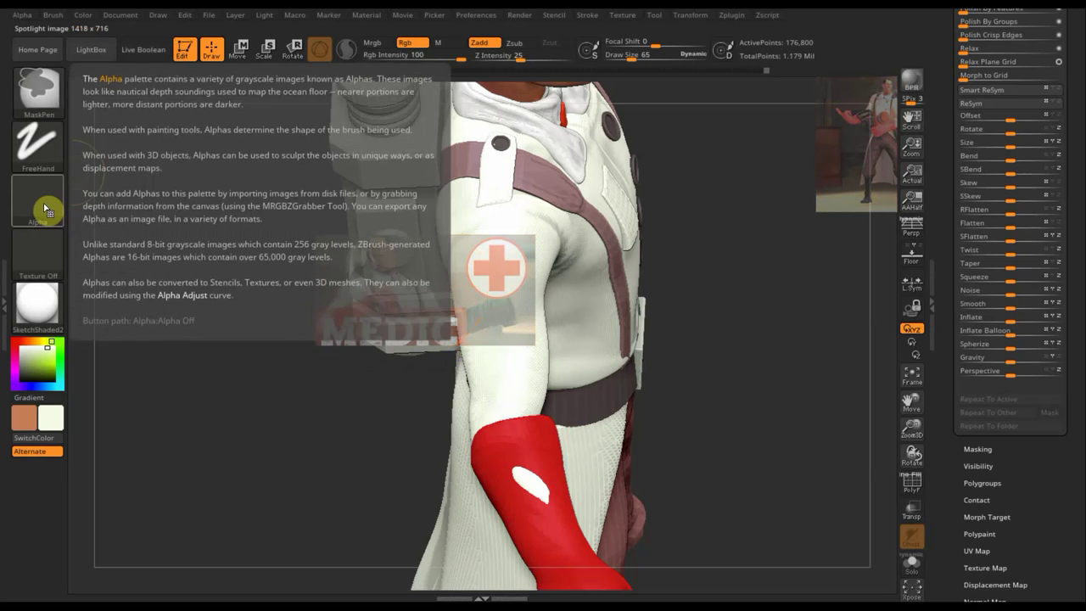
mouse_move(37, 145)
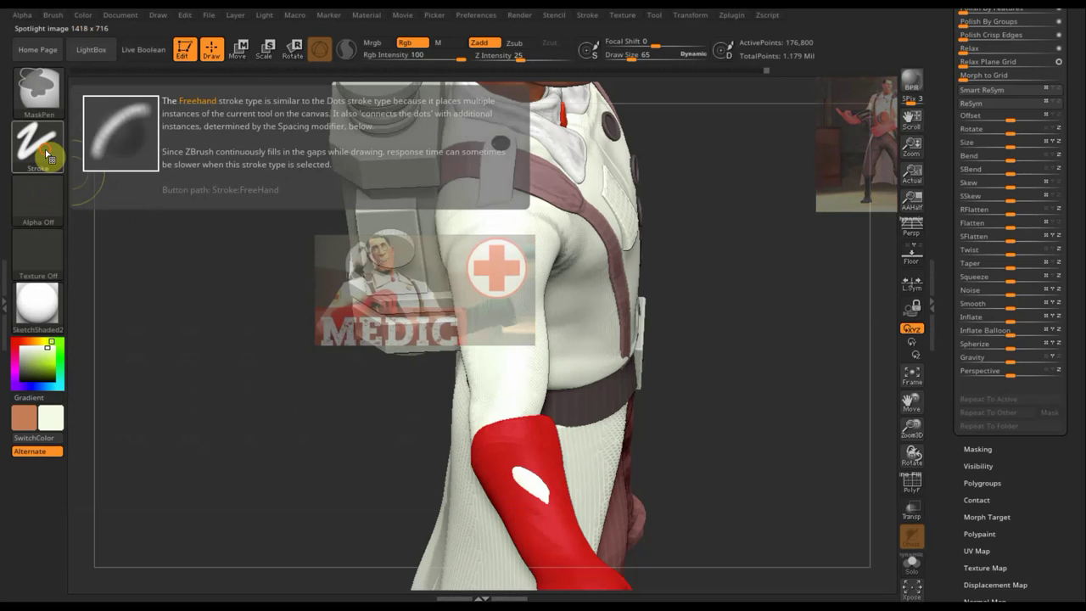
- Set the brush stroke to Dots, switch to circle masking, and save the project
click(46, 153)
click(107, 184)
key(ctrl)
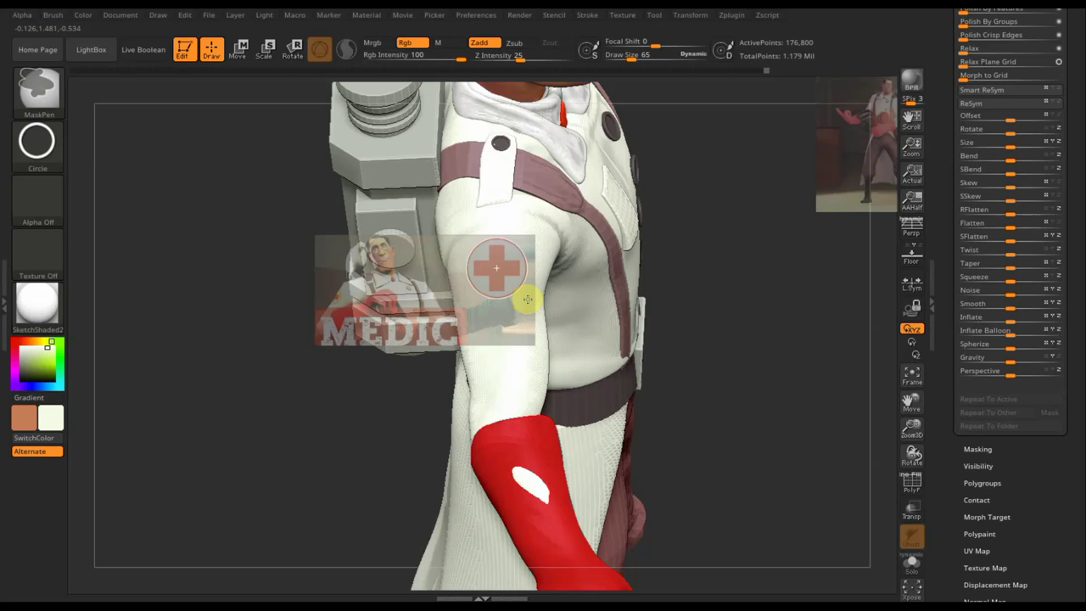
key(ctrl+s)
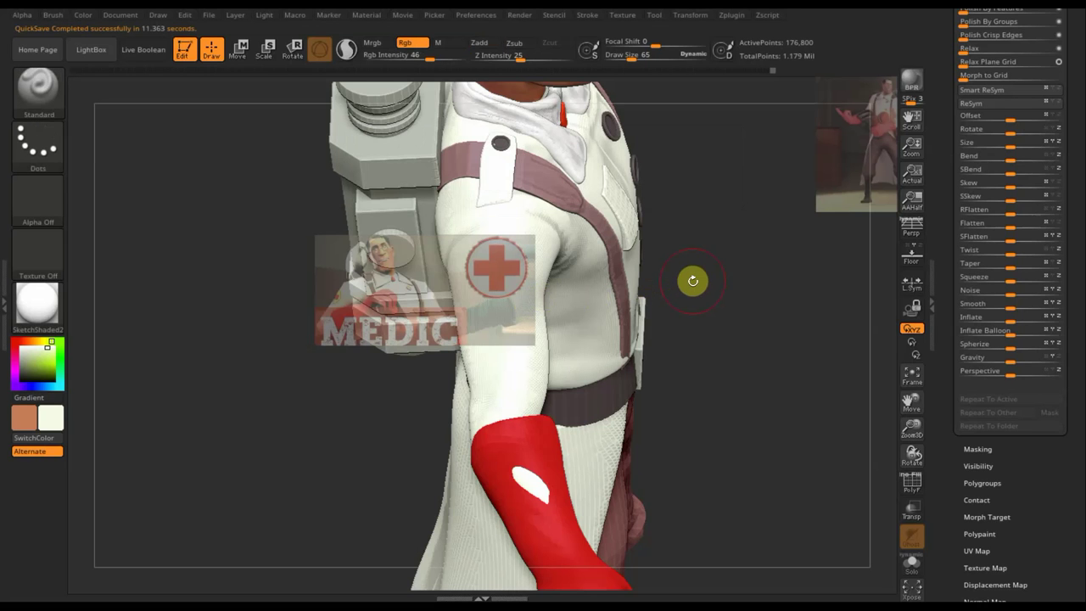
- Mask the coat around the arm, make the Spotlight reference fully opaque, and paint the red cross through it
key(ctrl+z)
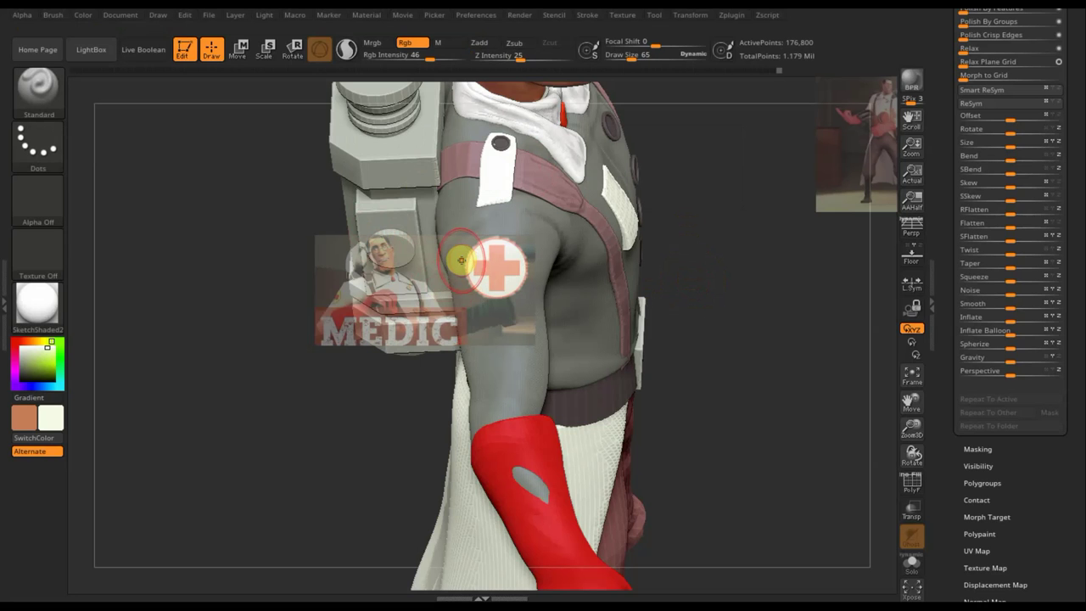
key(z)
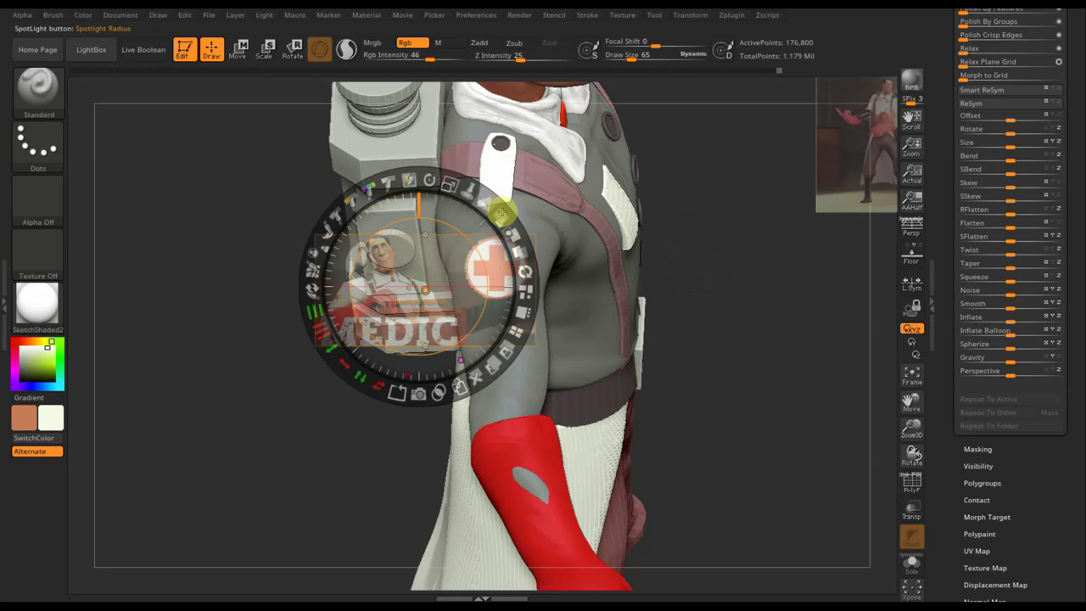
drag(502, 217, 475, 406)
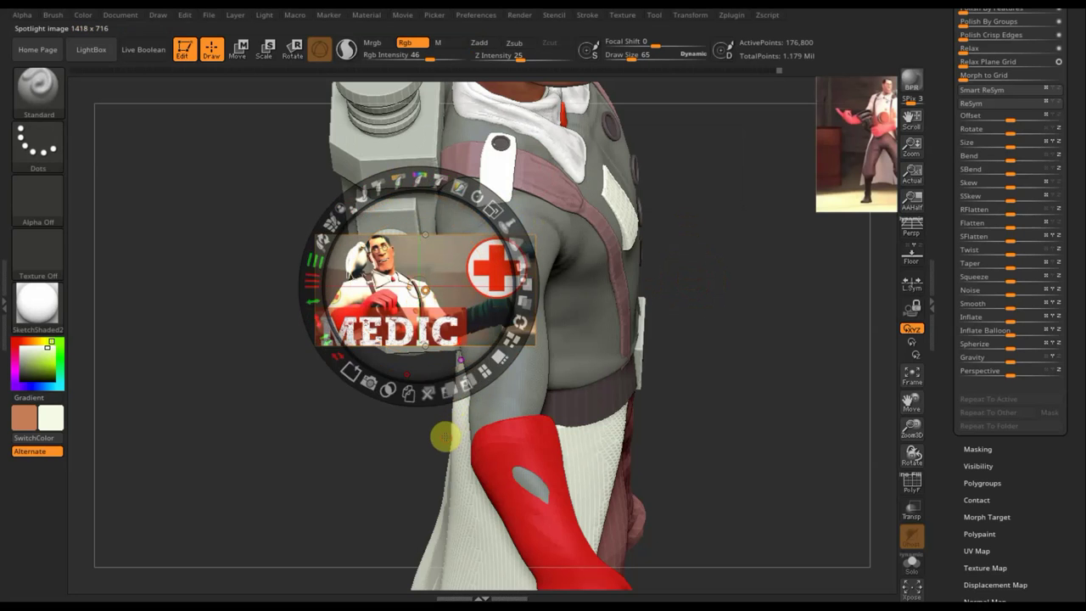
click(474, 376)
click(492, 258)
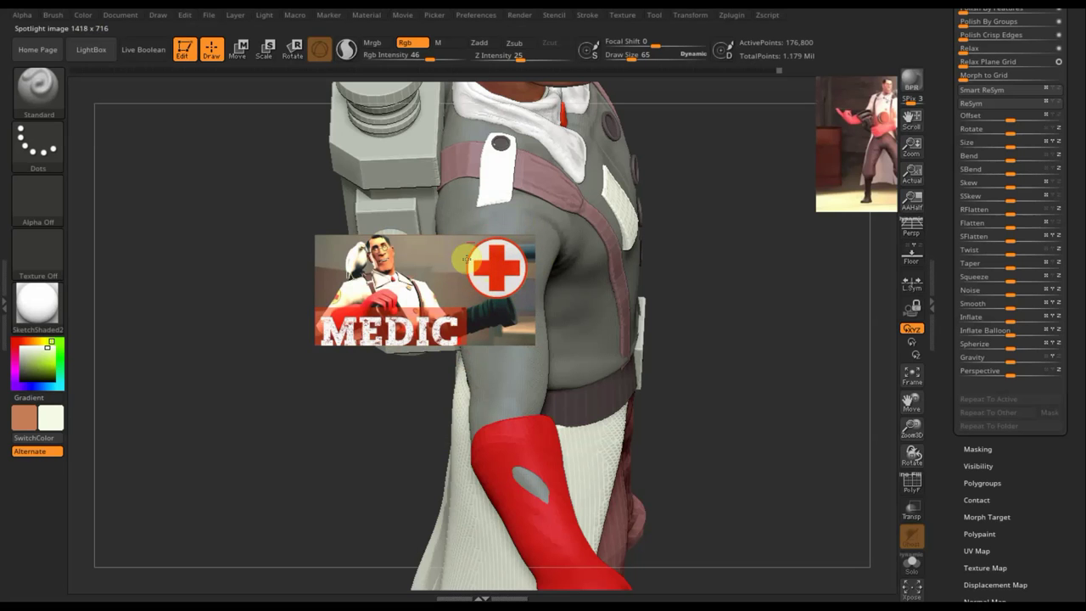
- Hide the reference overlay and reframe the torso to check the new sleeve emblem
key(shift+z)
click(764, 286)
key(f)
mouse_move(797, 233)
mouse_down()
mouse_move(787, 247)
mouse_move(798, 297)
mouse_move(764, 297)
mouse_up()
key(f)
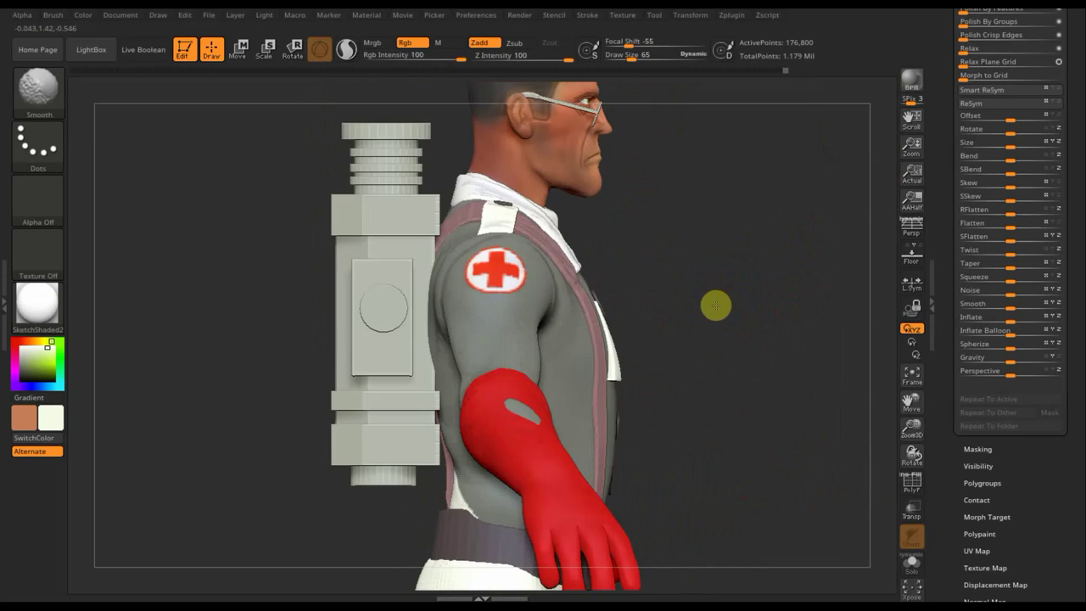
drag(698, 308, 666, 308)
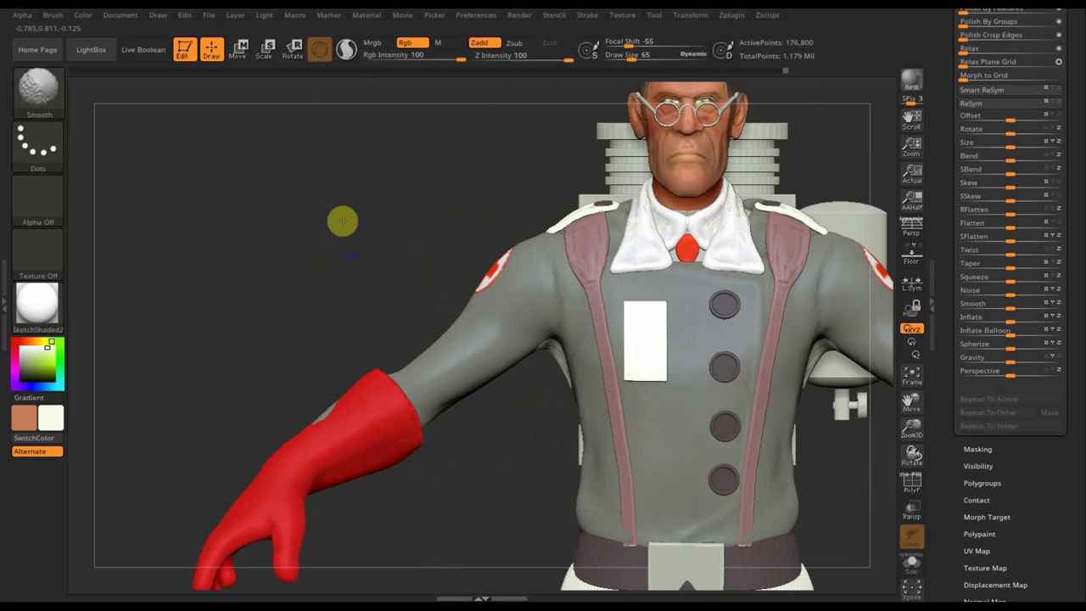
- Clear the coat mask, snap the model to a straight front view, and scroll the tray to Subtool
mouse_move(332, 194)
ctrl+mouse_down()
mouse_move(338, 209)
mouse_move(395, 230)
mouse_move(373, 290)
mouse_move(737, 366)
mouse_move(773, 418)
mouse_move(769, 393)
mouse_move(747, 381)
mouse_move(747, 335)
mouse_move(756, 449)
mouse_move(747, 446)
mouse_move(744, 387)
mouse_move(779, 415)
mouse_move(775, 432)
mouse_move(720, 393)
mouse_move(700, 337)
mouse_move(582, 243)
ctrl+mouse_up()
key(shift)
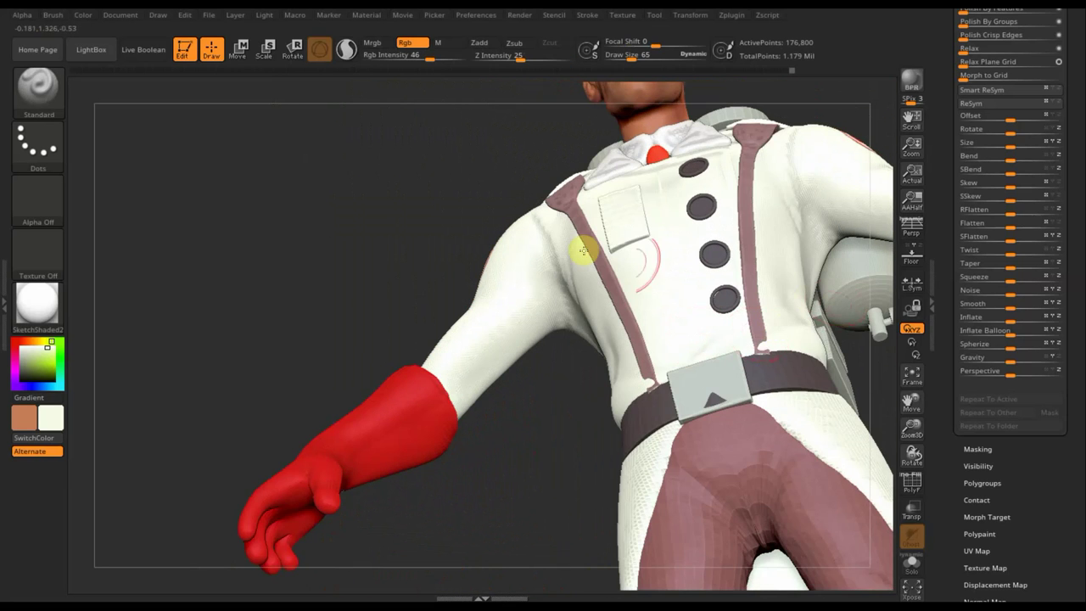
shift+drag(364, 189, 365, 192)
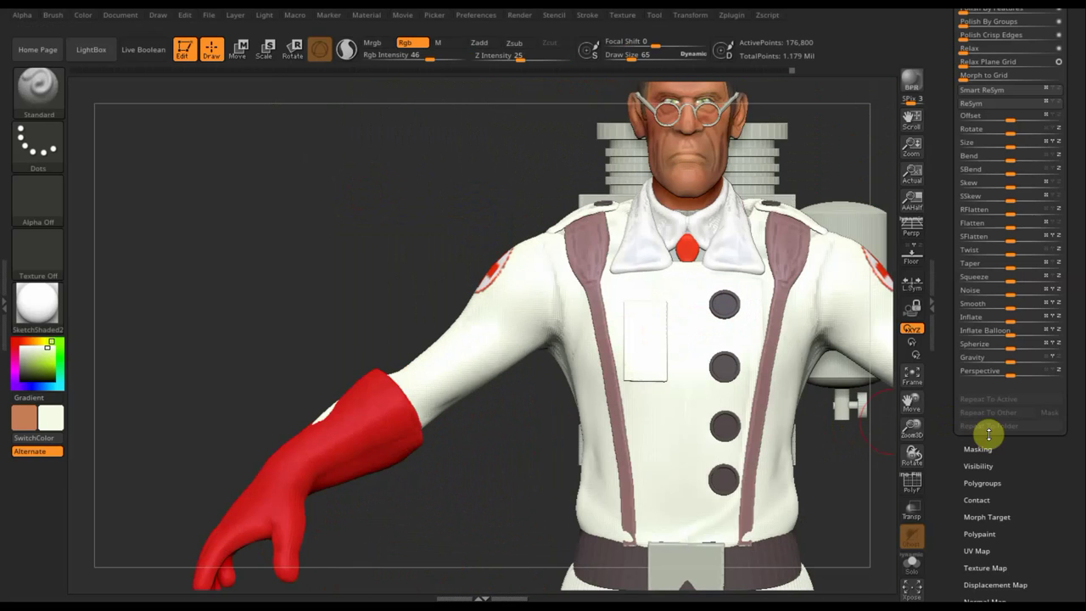
mouse_move(1080, 260)
mouse_down()
mouse_move(1077, 272)
mouse_move(1023, 246)
mouse_up()
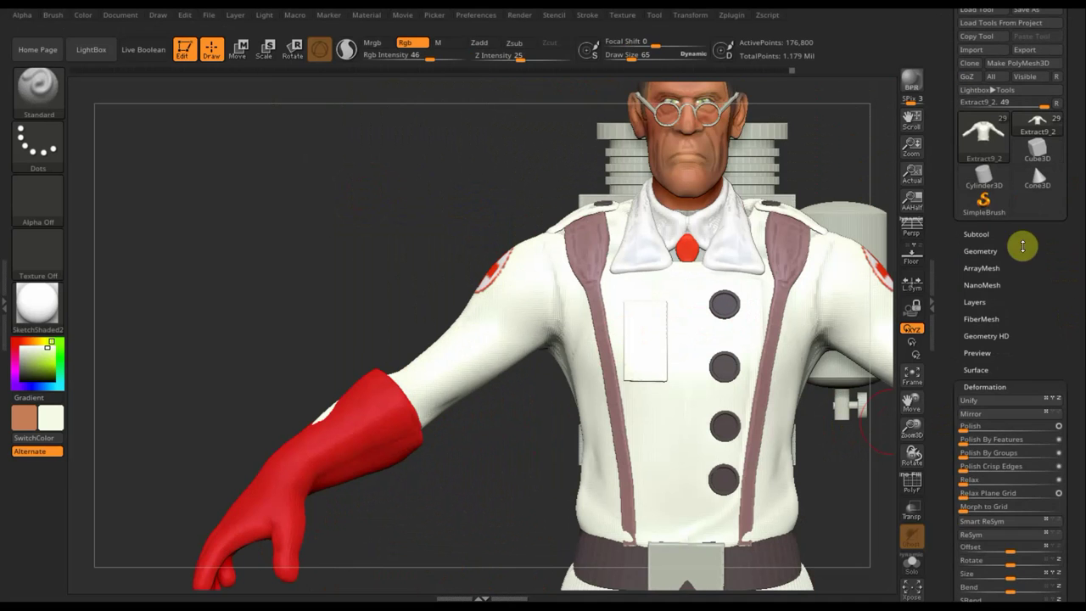
- Delete the coat's lower subdivision levels with Geometry > Del Lower
click(981, 251)
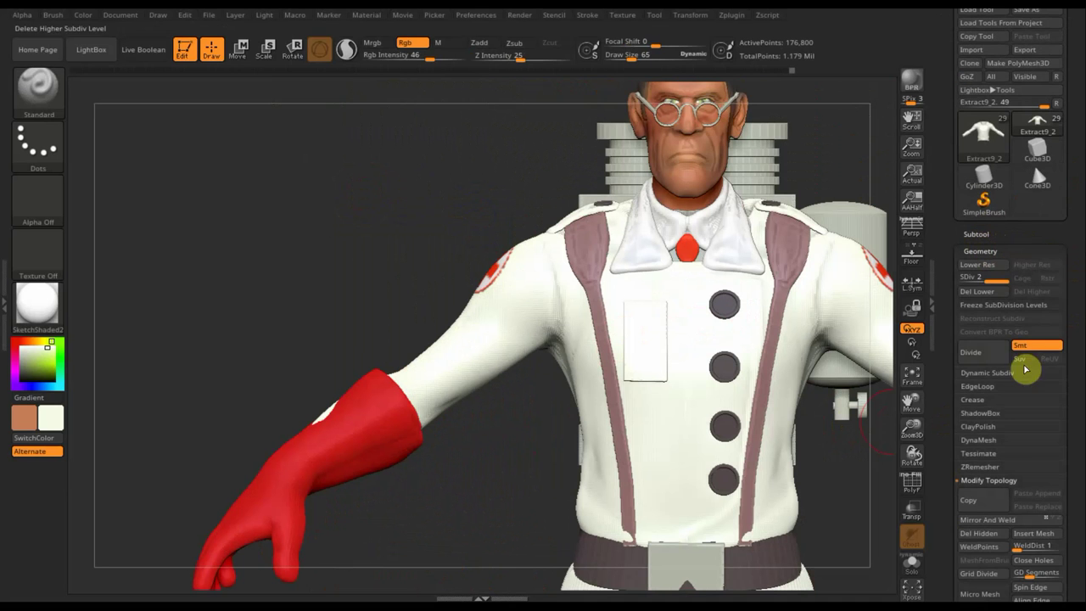
click(990, 292)
mouse_move(1071, 409)
mouse_down()
mouse_move(1067, 322)
mouse_move(996, 328)
mouse_up()
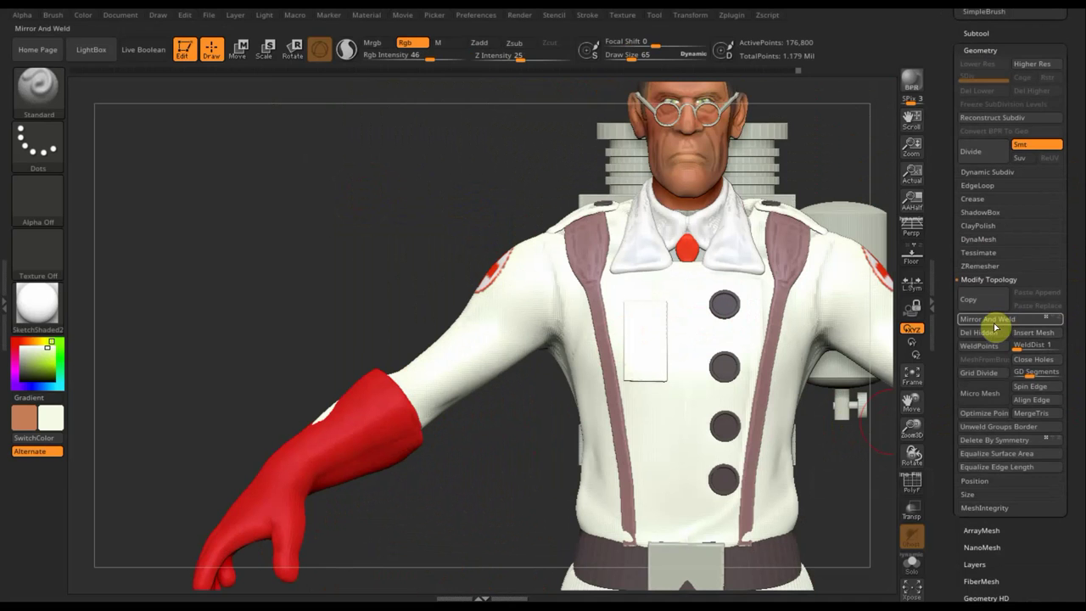
- DynaMesh the coat at Resolution 376 after trying and undoing 616
click(979, 239)
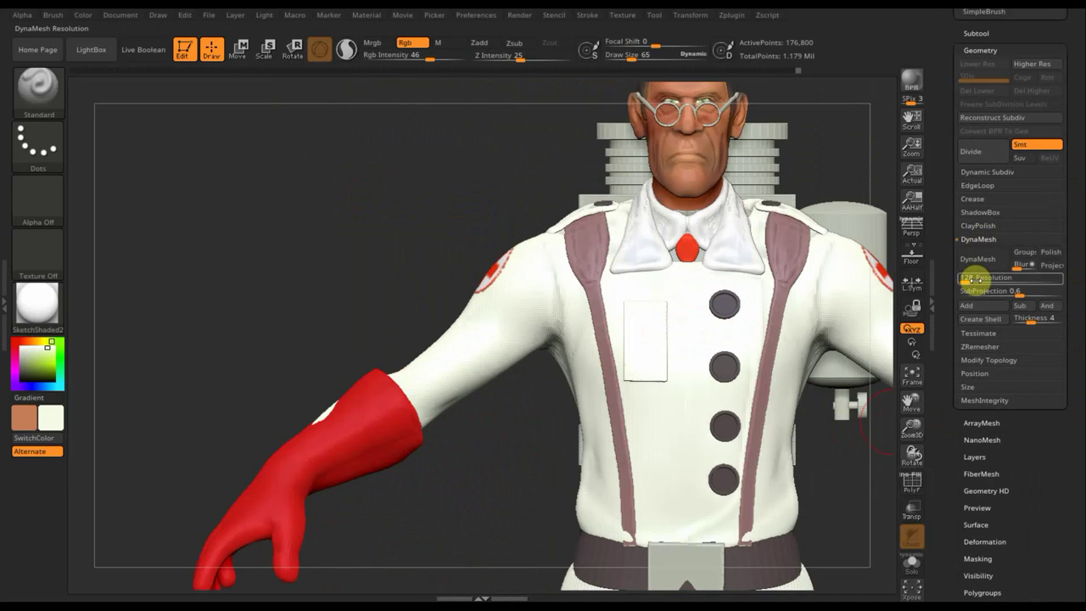
drag(965, 278, 968, 280)
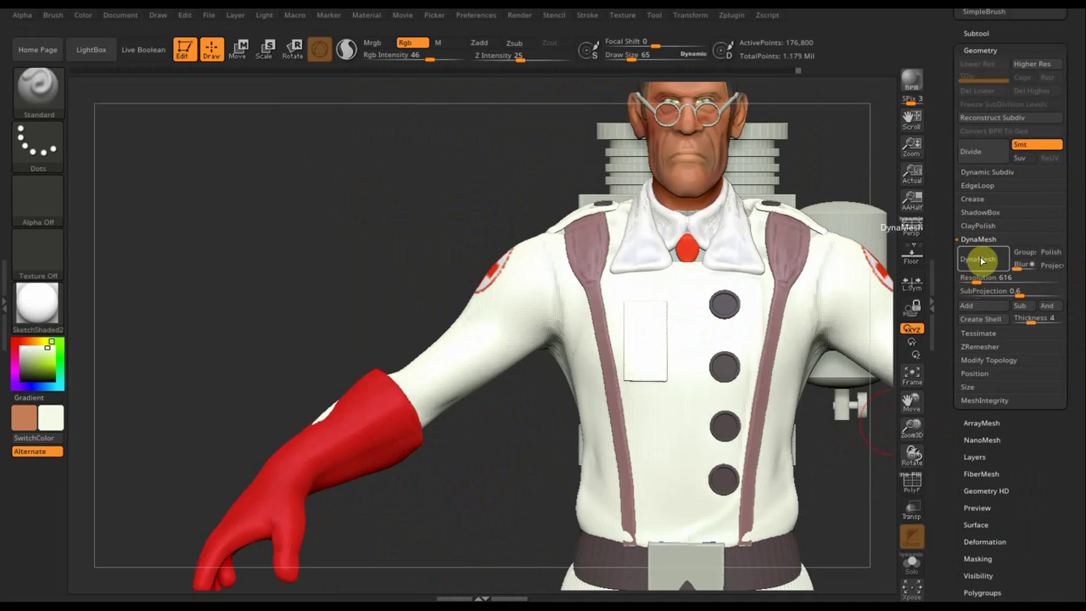
click(981, 260)
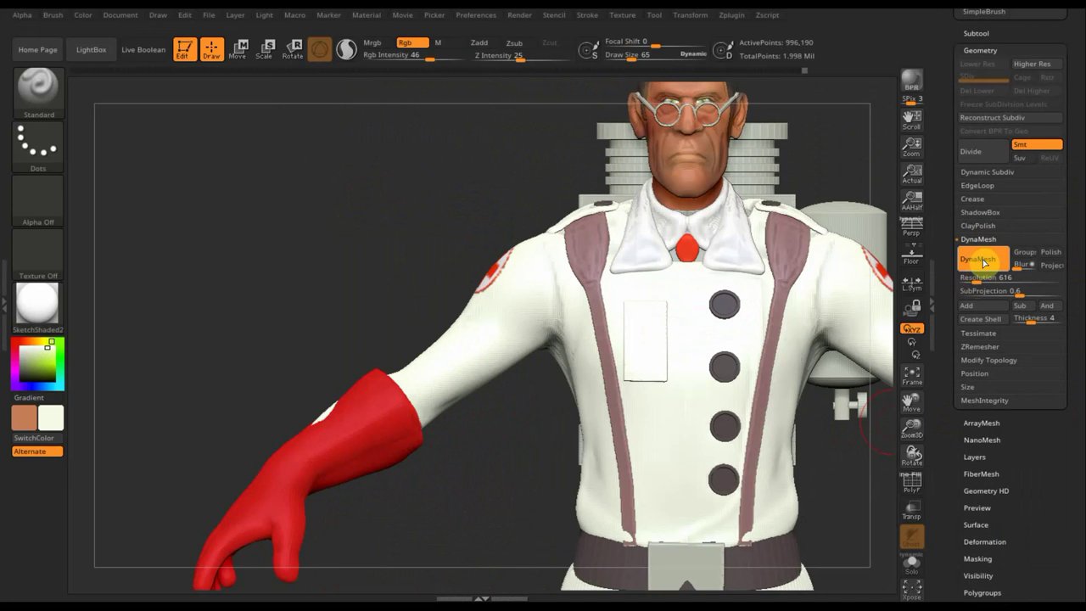
key(ctrl+z)
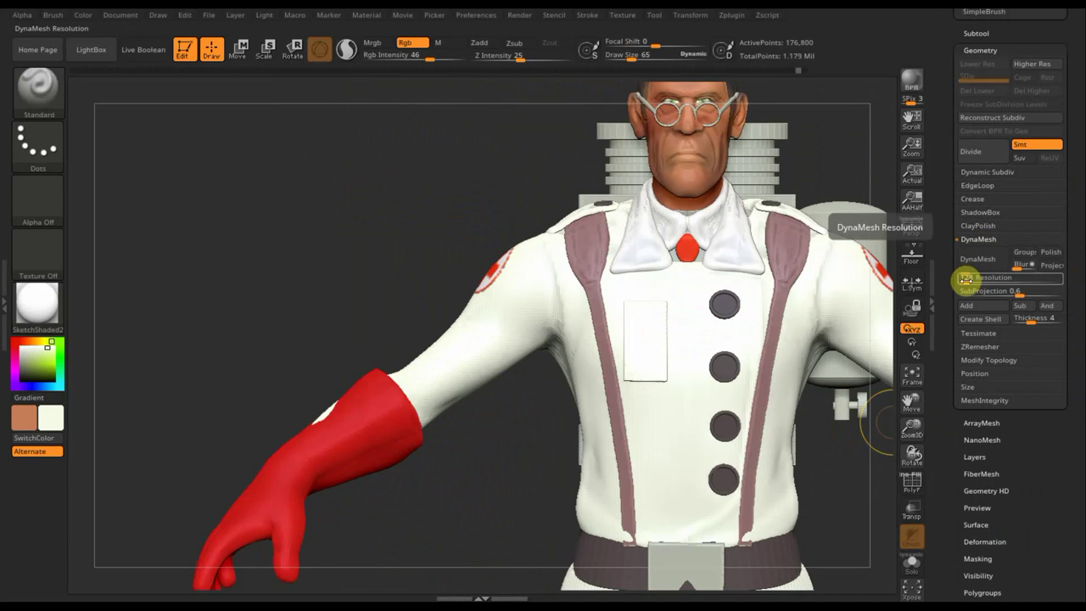
click(967, 279)
text(376)
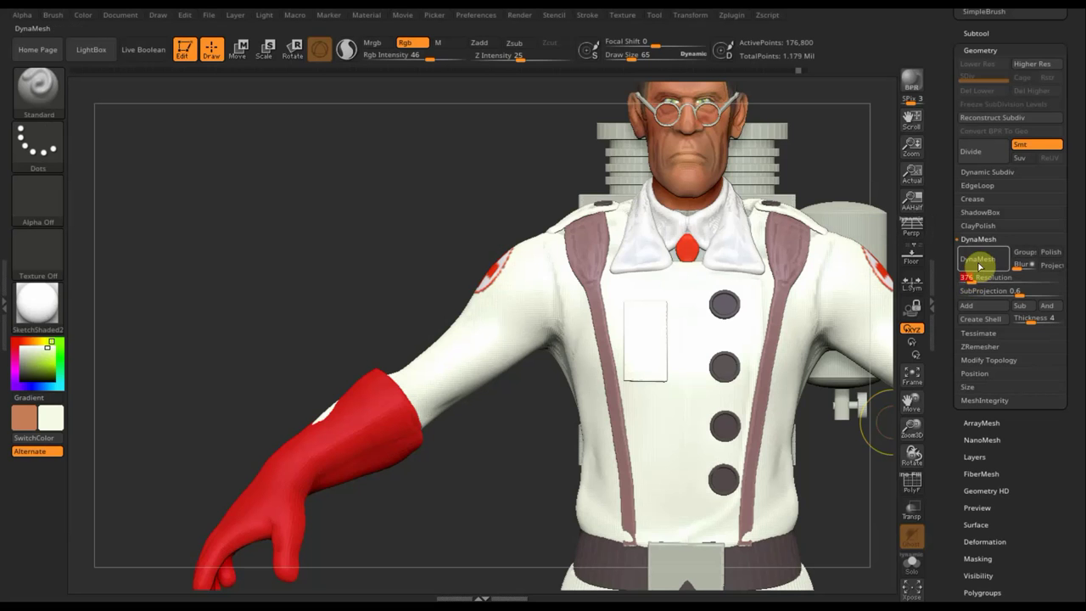
click(980, 259)
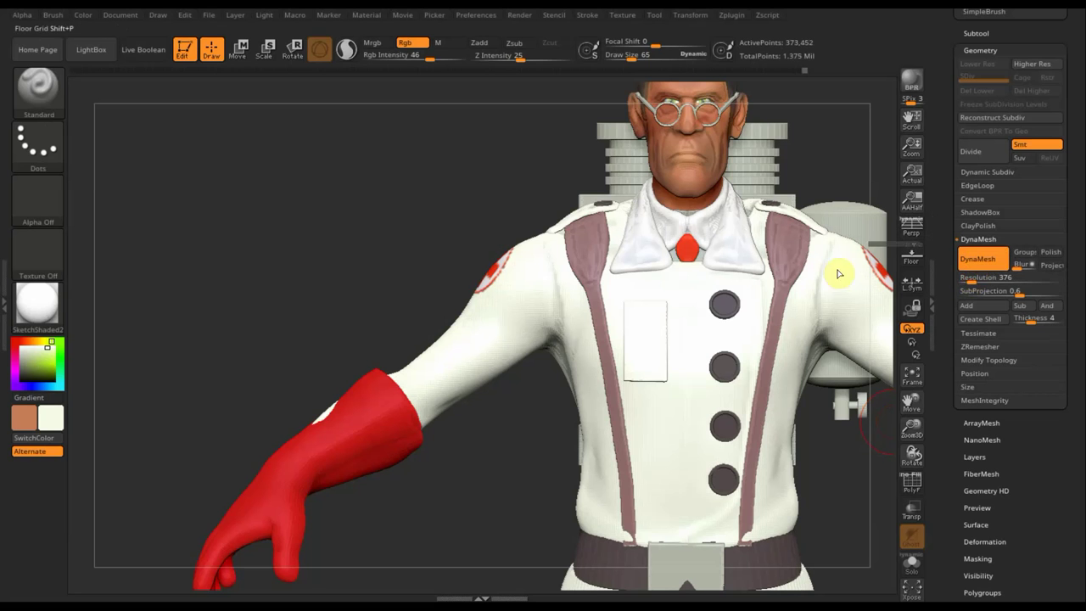
drag(454, 286, 498, 308)
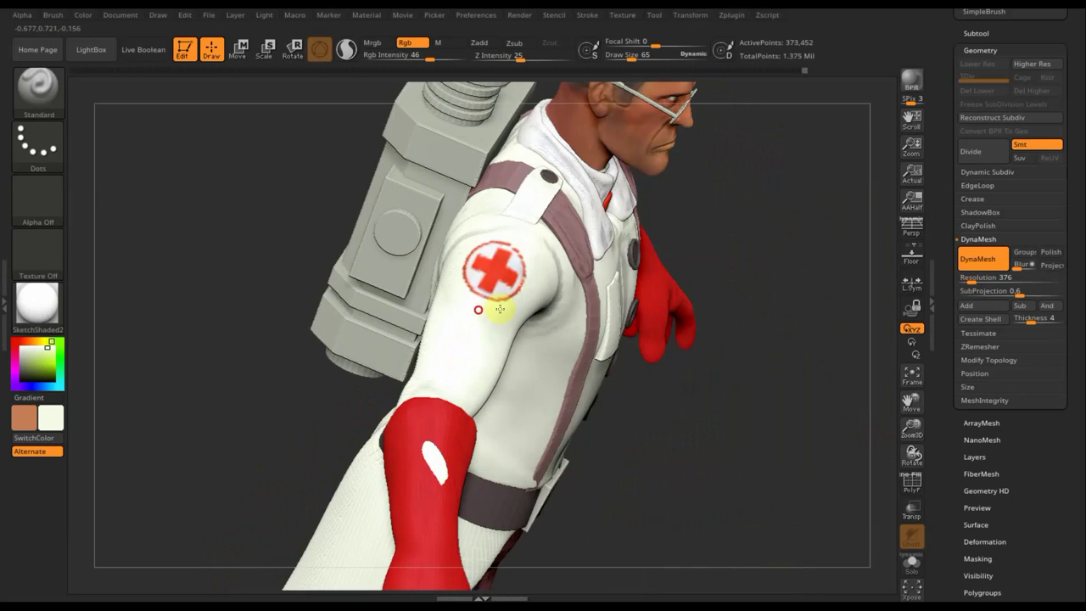
- From a straight side view, paint the sleeve's red cross back to white and restore the MEDIC overlay
mouse_move(817, 323)
shift+mouse_down()
mouse_move(801, 311)
mouse_move(769, 393)
mouse_move(768, 366)
mouse_move(747, 392)
shift+mouse_up()
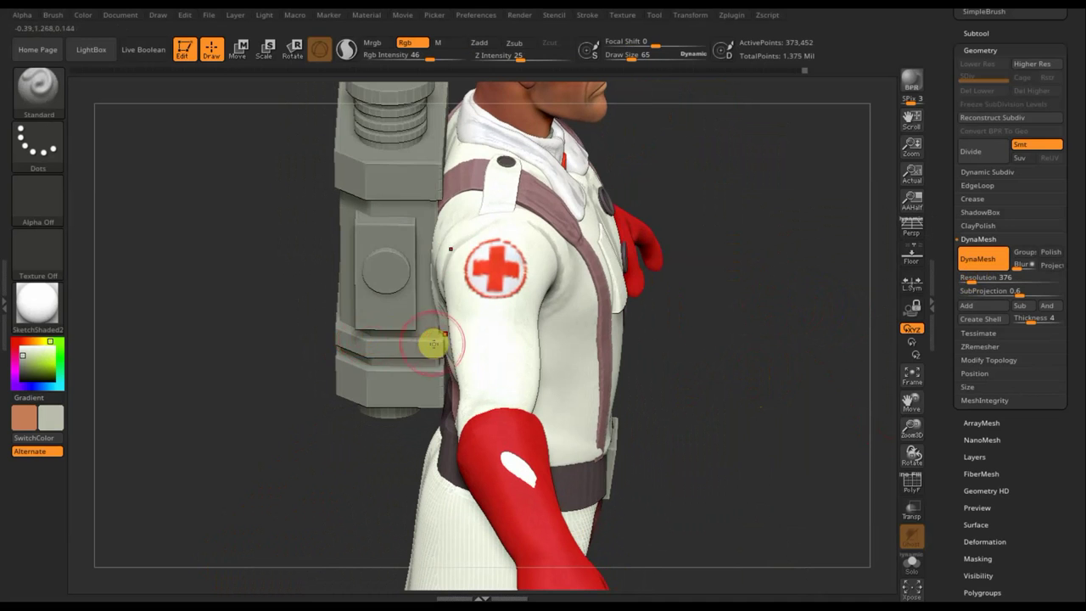
mouse_move(518, 253)
mouse_down()
mouse_move(466, 260)
mouse_move(487, 301)
mouse_up()
click(713, 294)
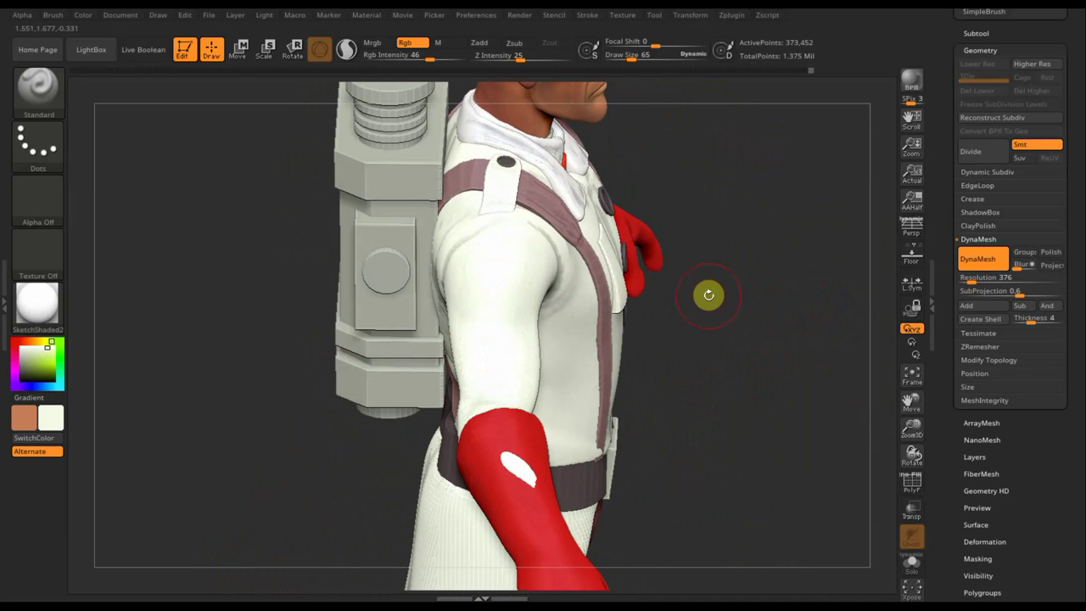
key(shift+z)
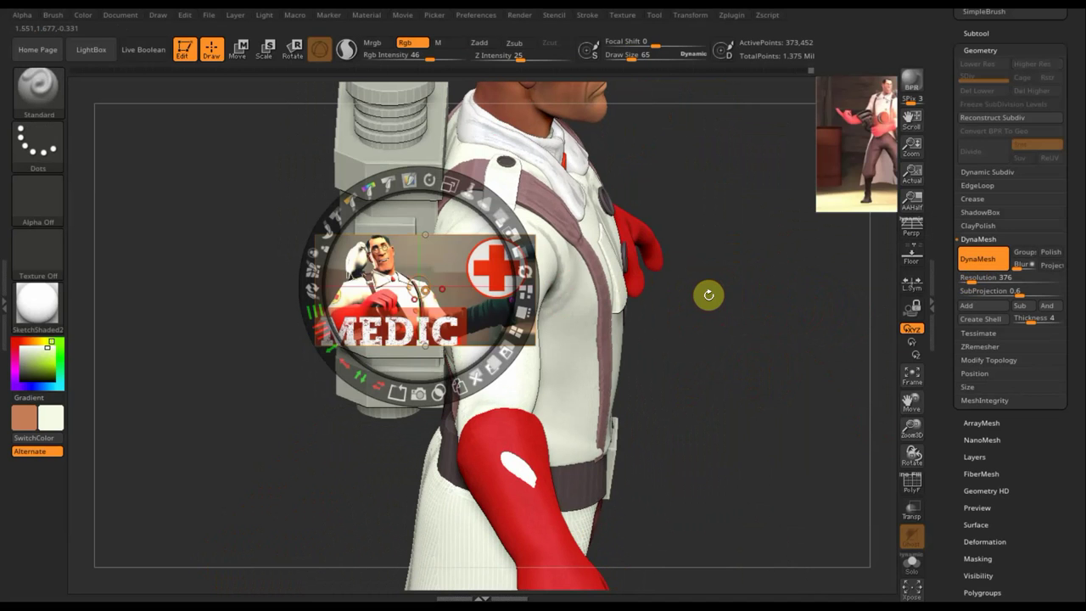
- Align the MEDIC reference's cross over the upper arm at reduced opacity, then switch to MaskPen
drag(460, 224, 414, 236)
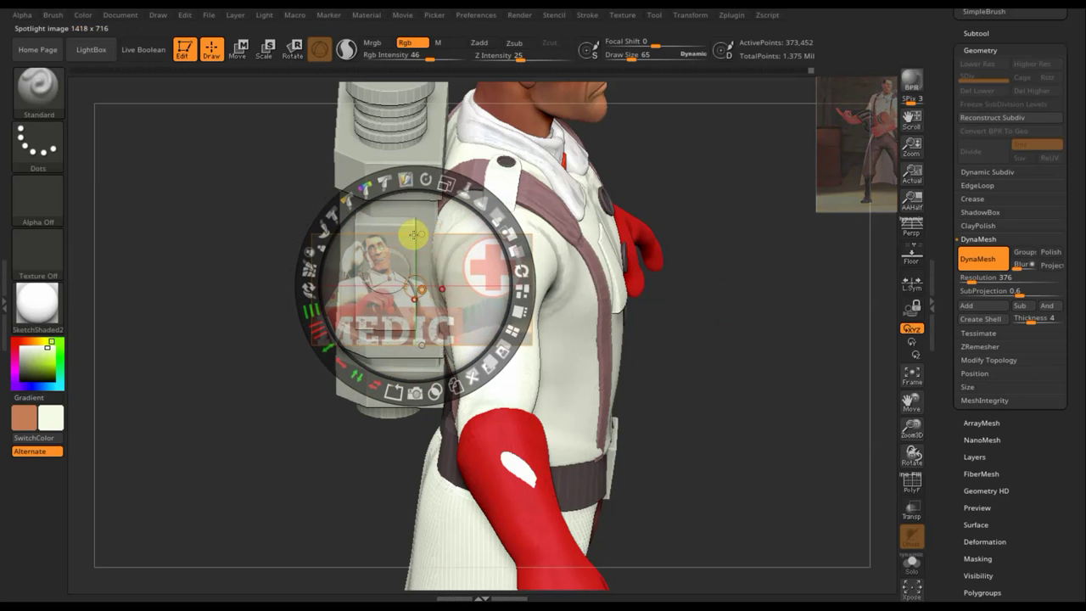
drag(414, 236, 417, 233)
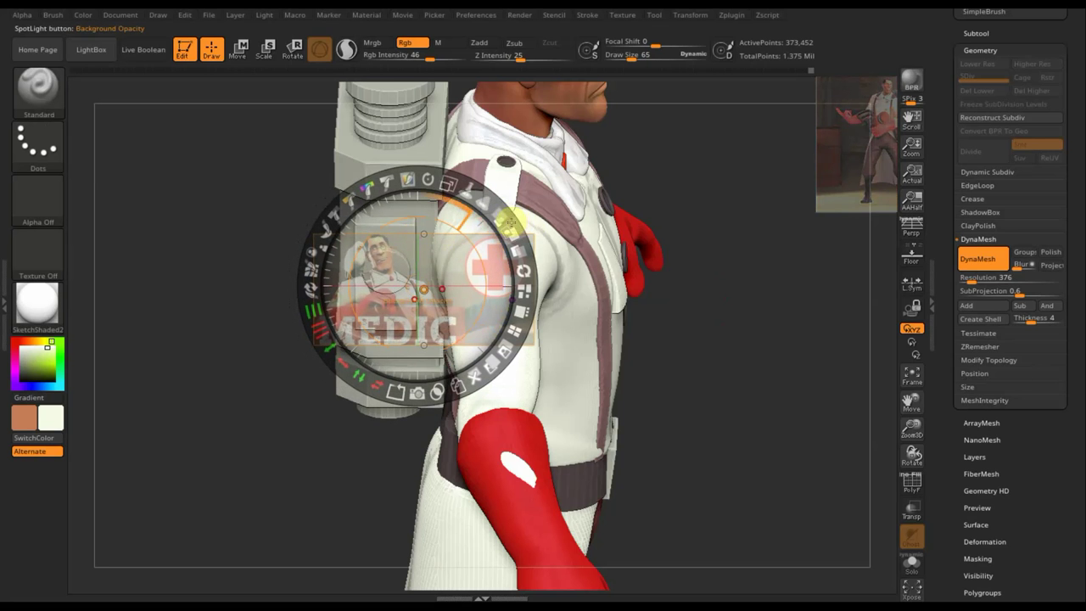
drag(500, 221, 485, 287)
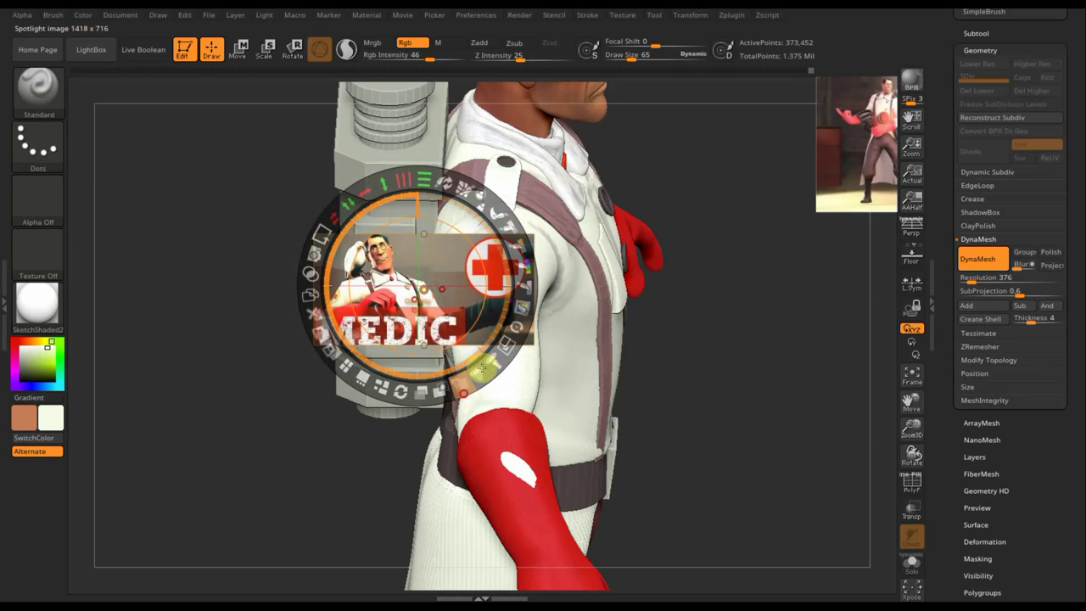
key(z)
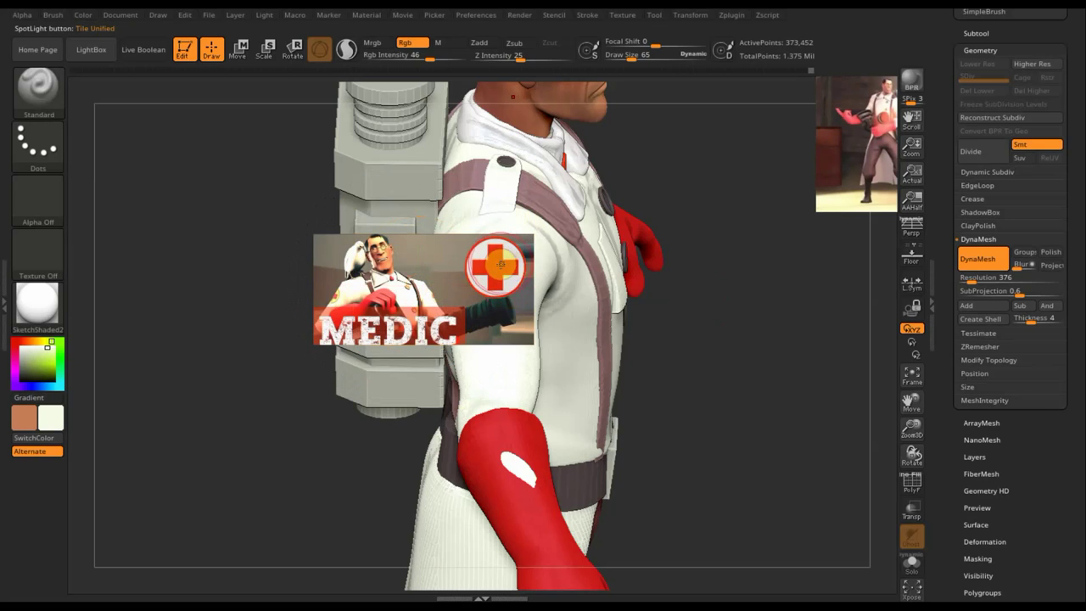
key(z)
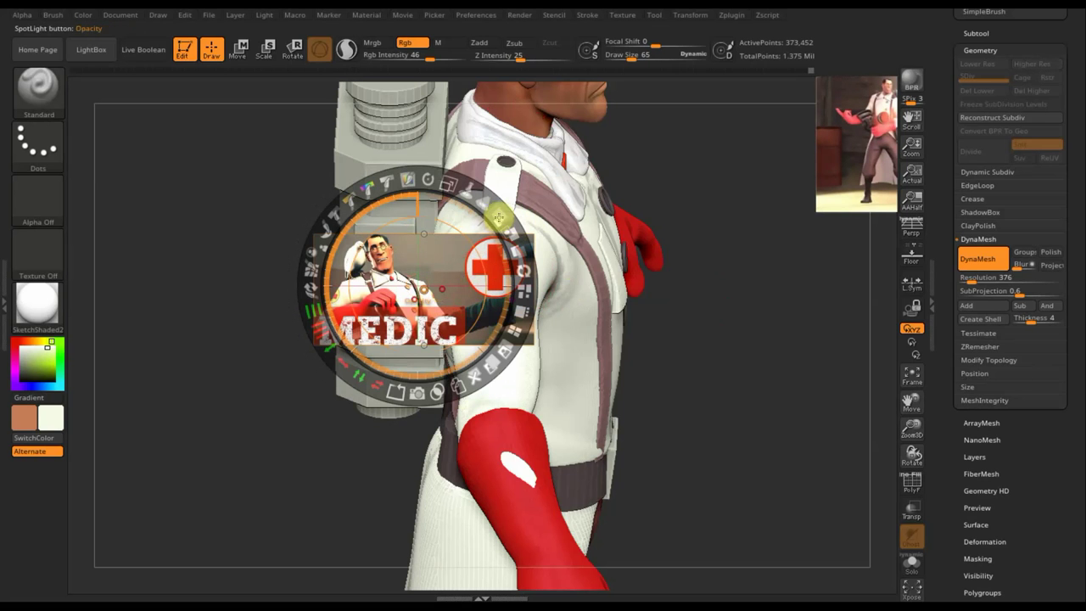
drag(504, 217, 410, 183)
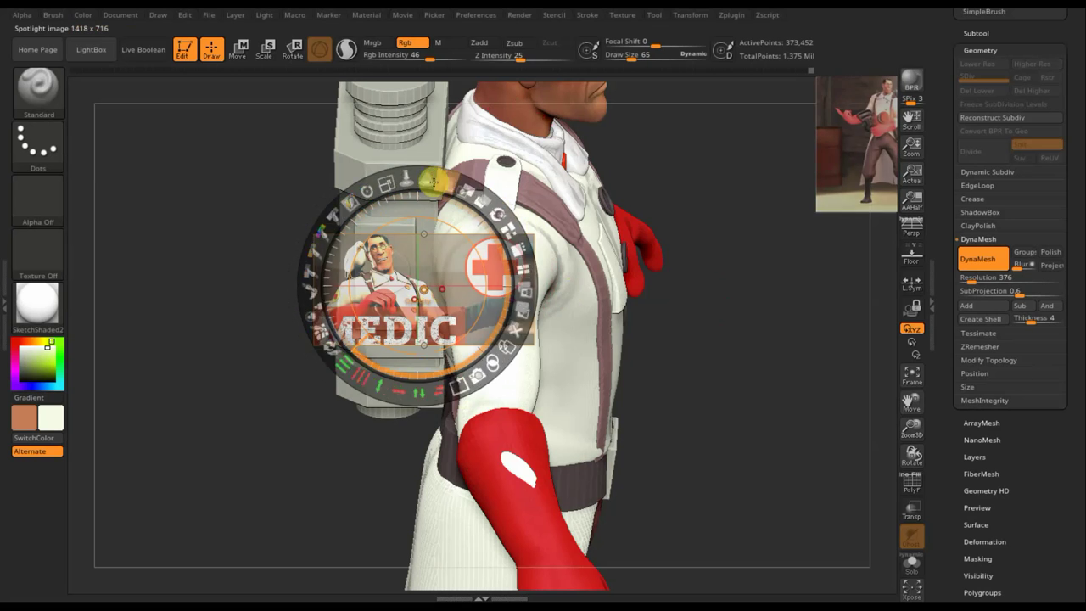
key(z)
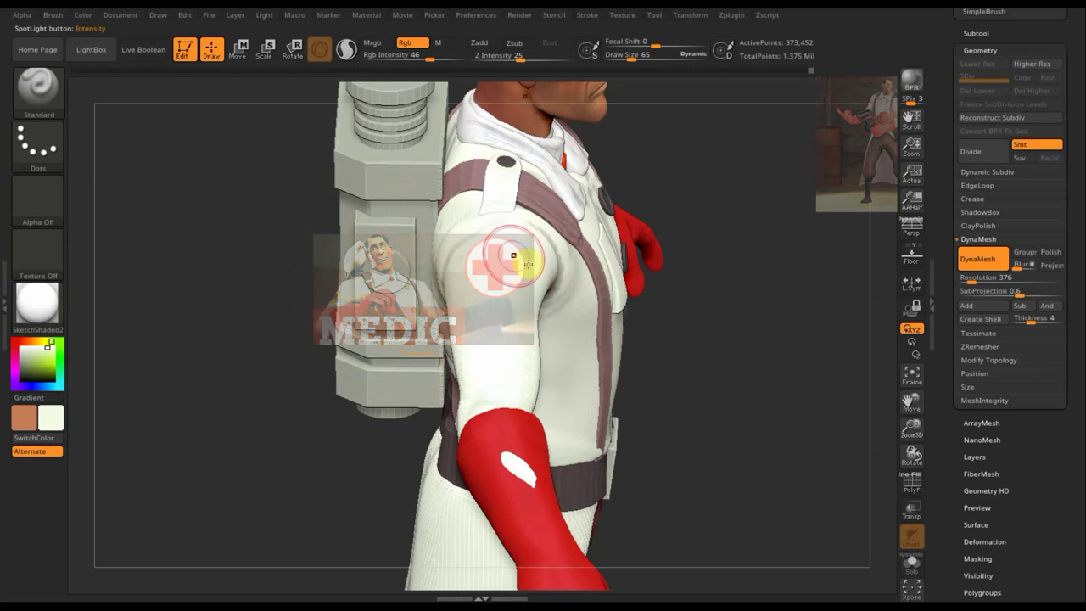
key(ctrl)
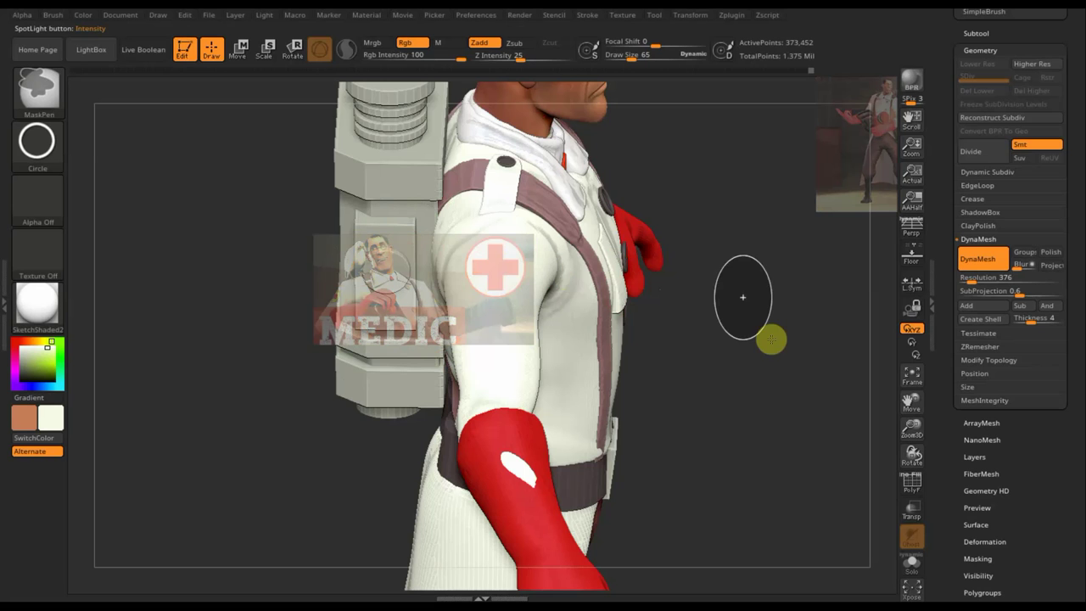
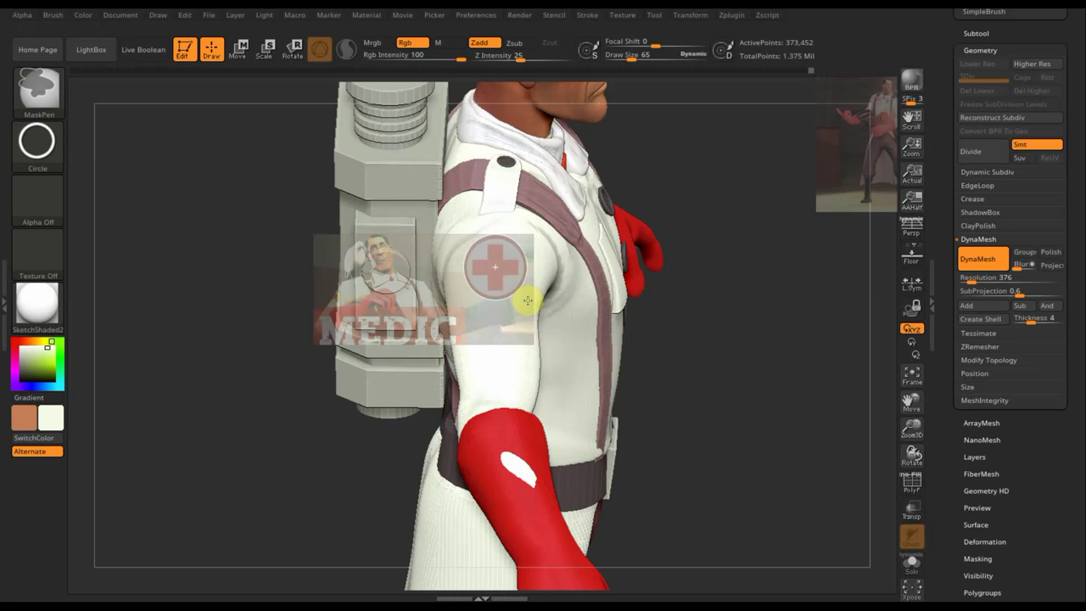
- Paint the red-cross emblem onto the upper sleeve through the opaque Spotlight reference, then hide the references
key(z)
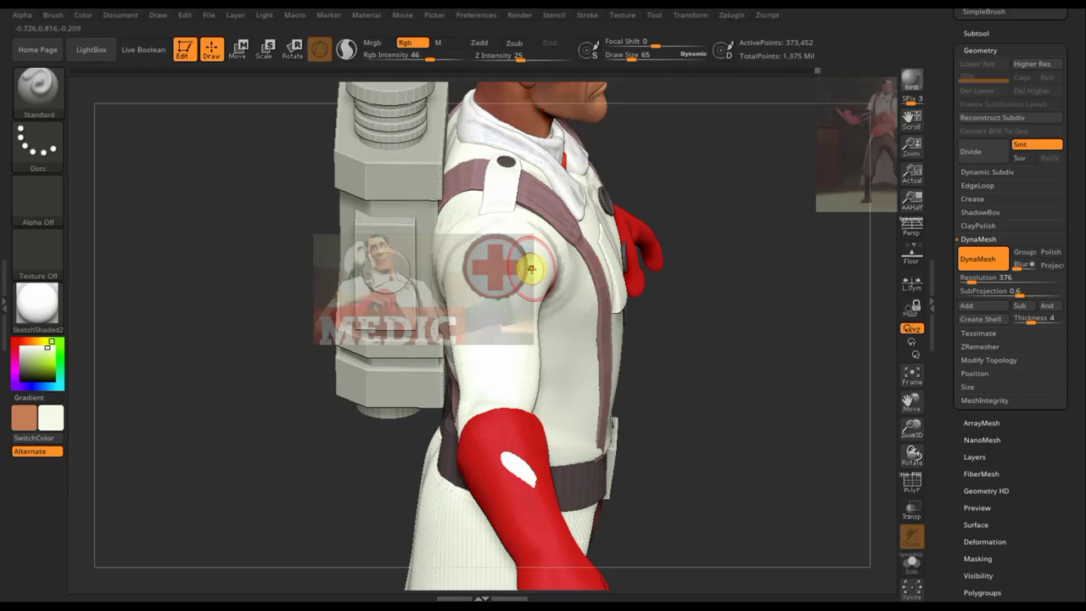
key(z)
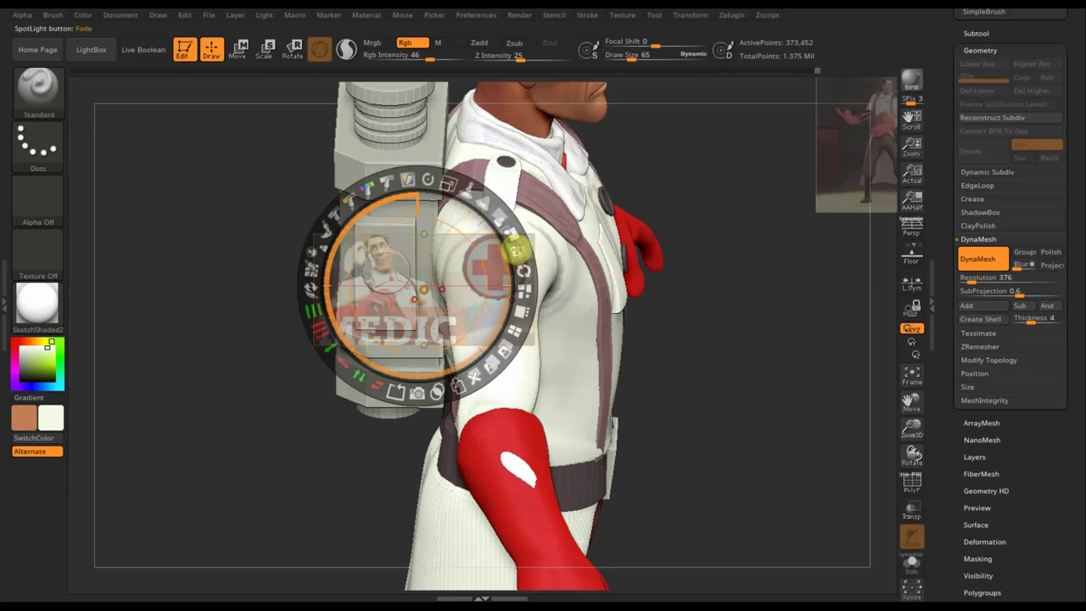
mouse_move(517, 240)
mouse_down()
mouse_move(504, 346)
mouse_move(470, 272)
mouse_up()
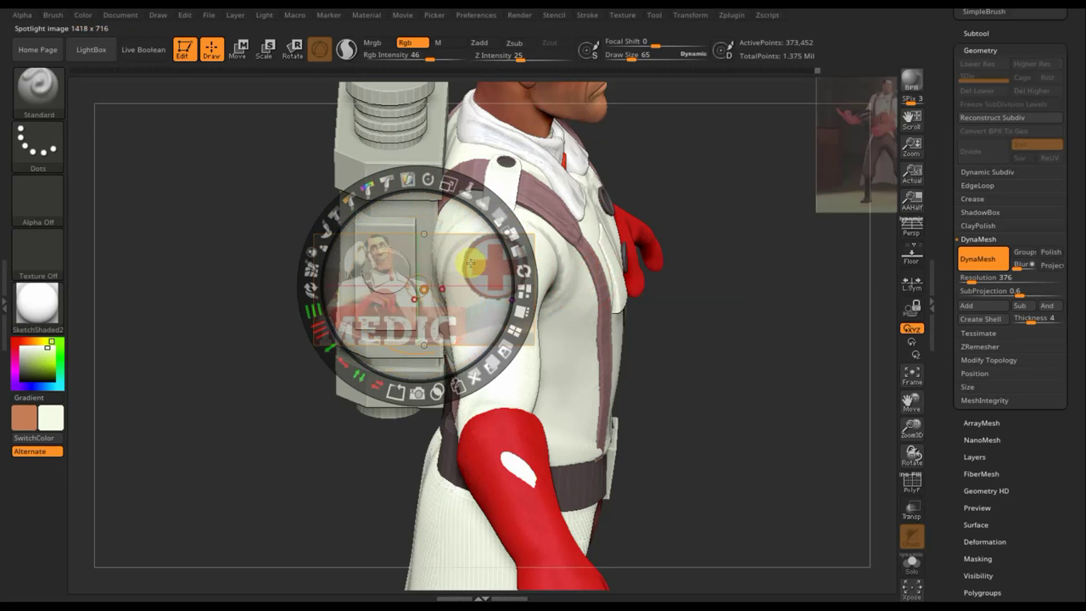
mouse_move(501, 220)
mouse_down()
mouse_move(475, 387)
mouse_move(512, 314)
mouse_up()
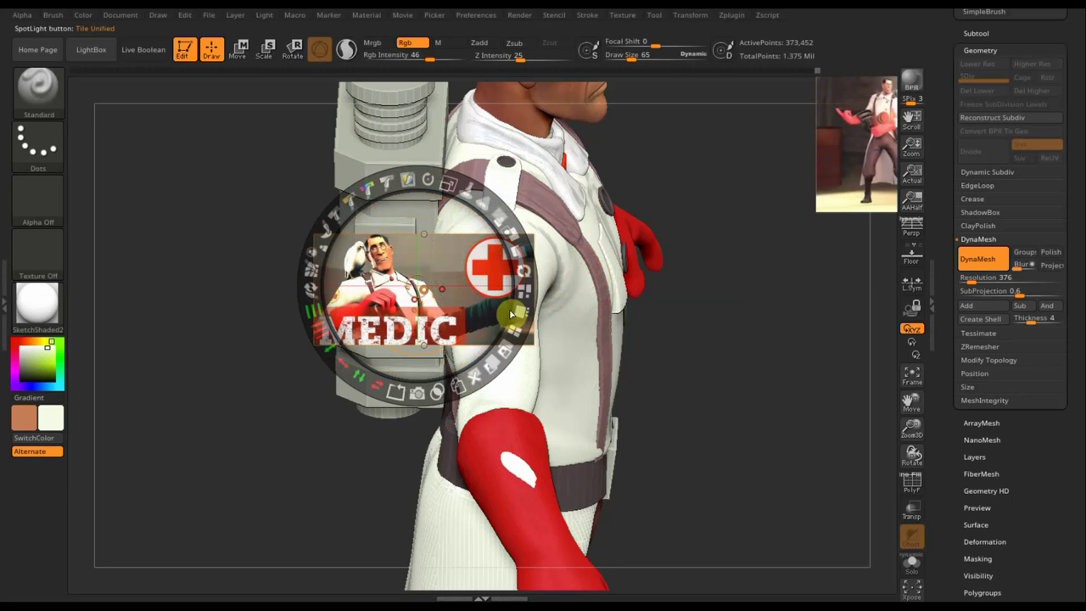
key(z)
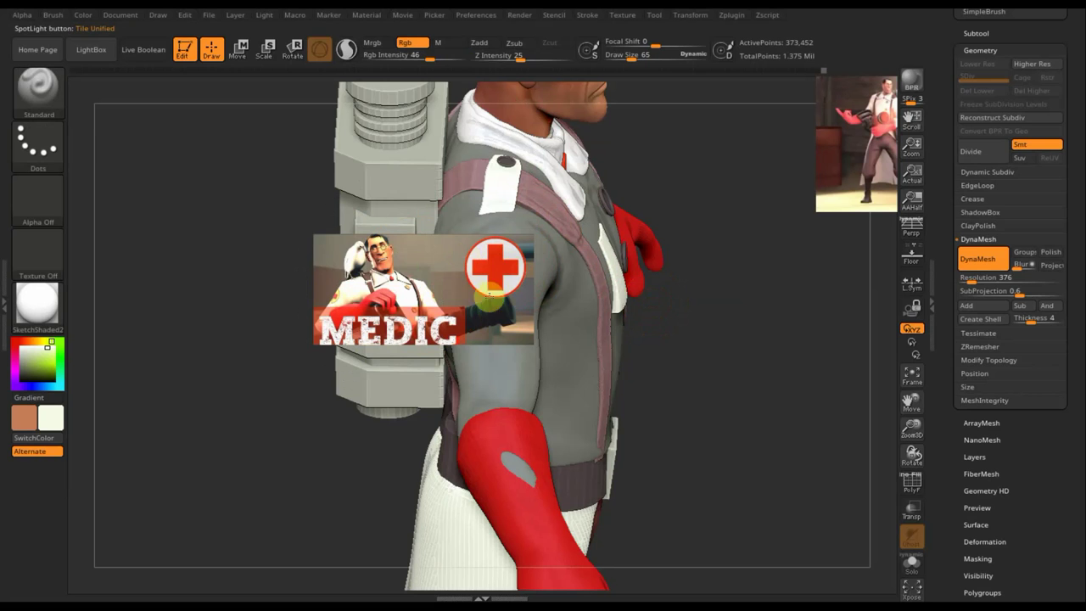
key(shift+z)
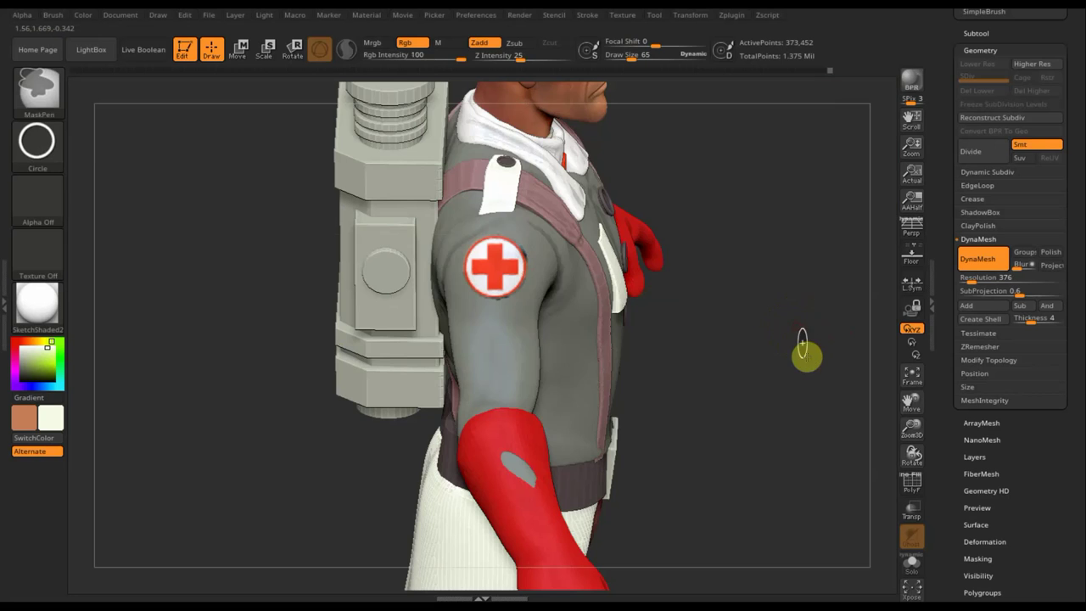
- Frame the whole Medic in a straight front view, zoomed out to show the legs
key(ctrl+z)
mouse_move(790, 346)
mouse_down()
mouse_move(795, 305)
mouse_move(650, 325)
mouse_up()
shift+drag(350, 255, 348, 255)
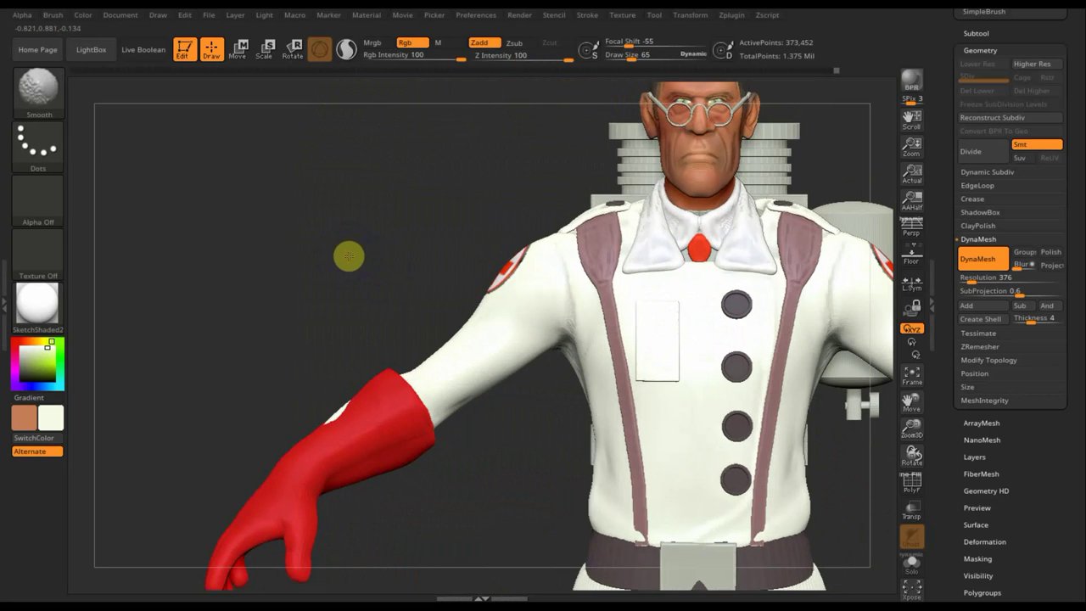
mouse_move(519, 454)
alt+mouse_down()
mouse_move(488, 378)
mouse_move(382, 336)
alt+mouse_up()
mouse_move(619, 359)
alt+mouse_down()
mouse_move(625, 274)
mouse_move(605, 362)
mouse_move(616, 308)
mouse_move(609, 334)
mouse_move(606, 291)
alt+mouse_up()
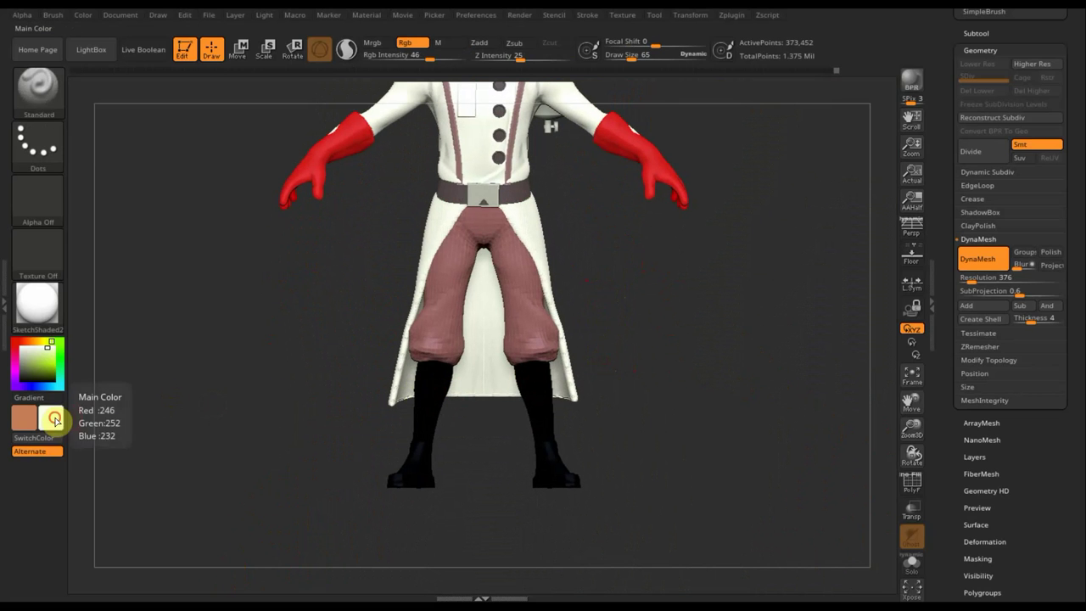
- Choose a near-white secondary colour and lower Rgb Intensity to 5
click(53, 417)
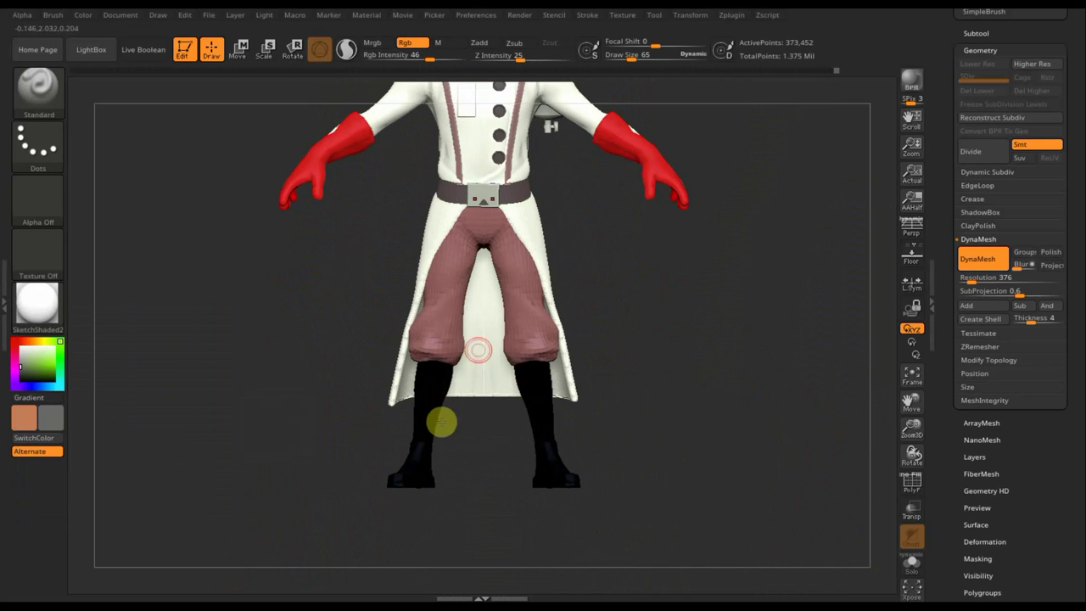
click(54, 422)
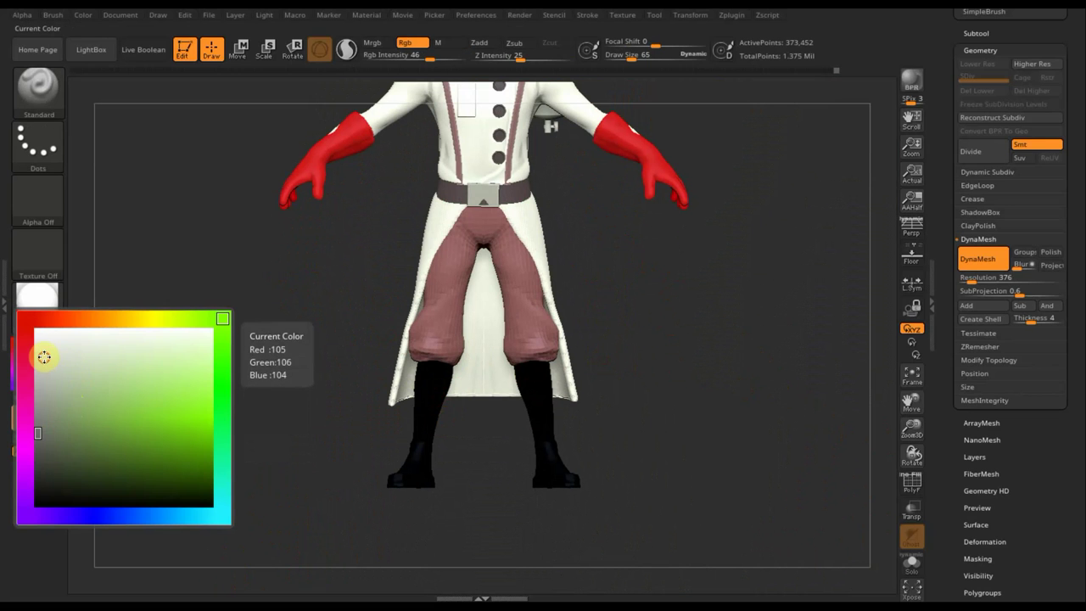
click(41, 356)
drag(431, 58, 389, 62)
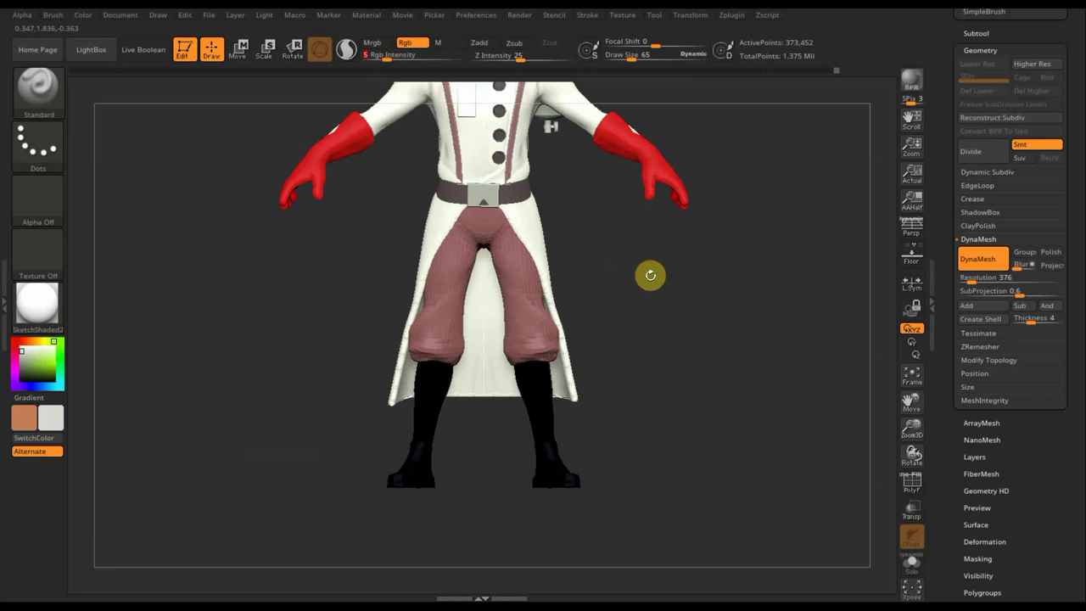
- Make the тело базис body subtool active, enlarge Draw Size, and paint the boot shafts lighter grey
key(n)
click(676, 339)
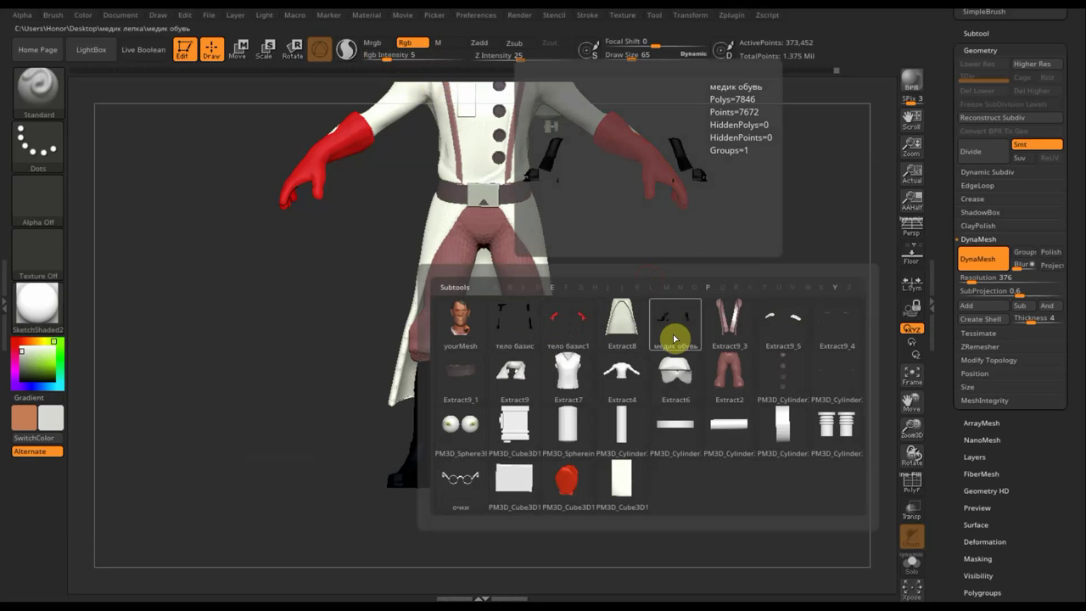
click(567, 331)
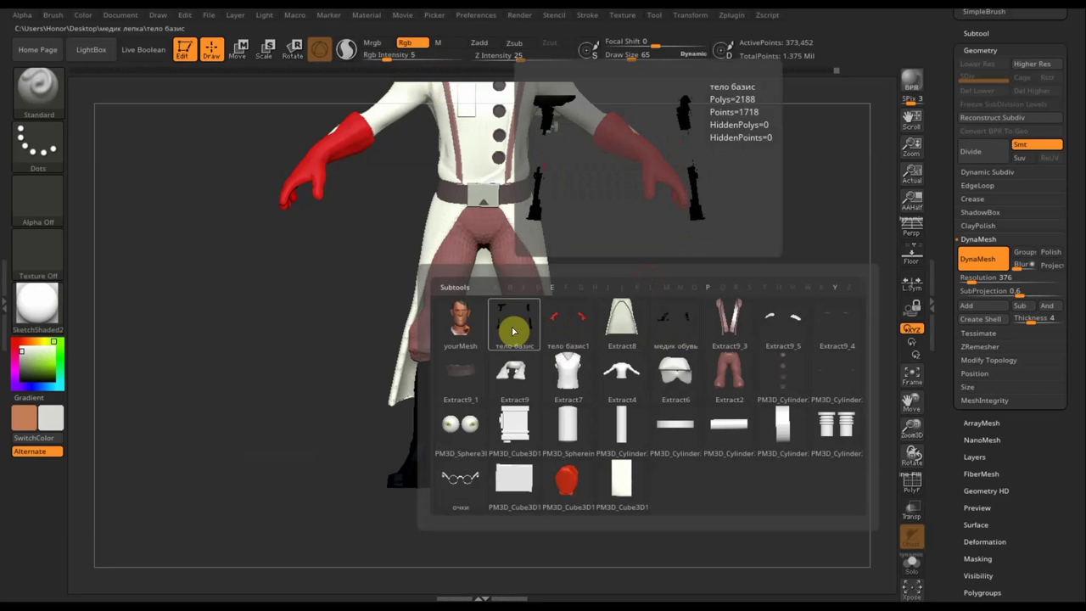
click(513, 331)
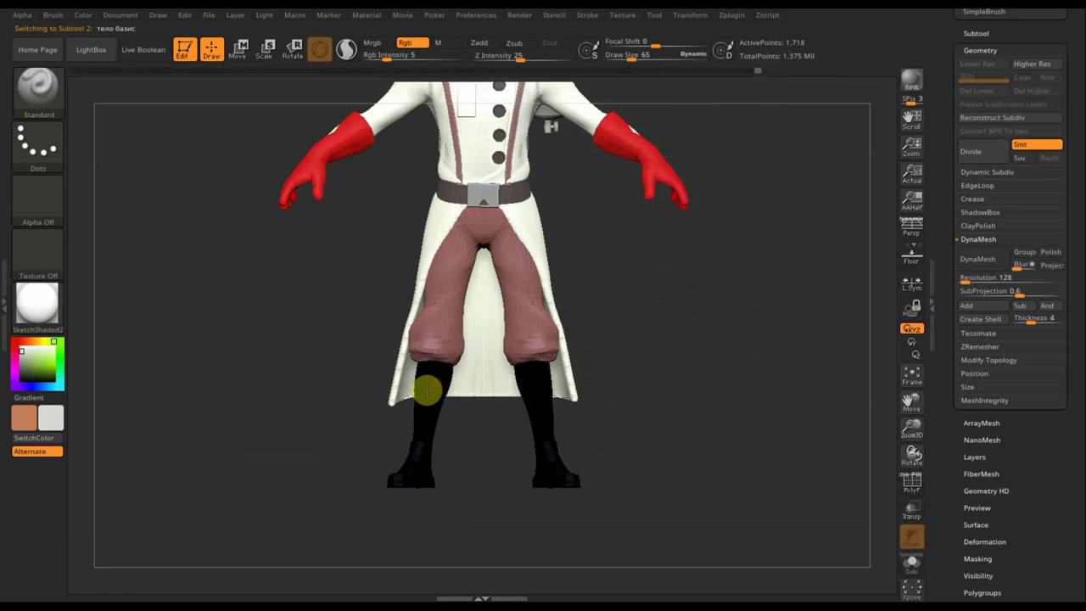
key(ctrl)
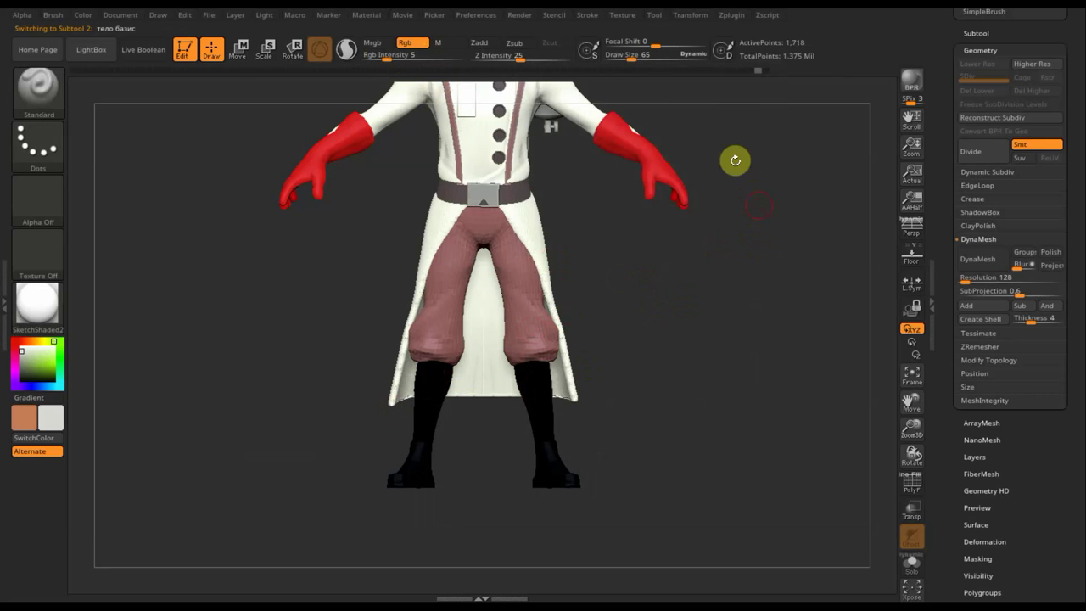
drag(629, 57, 671, 60)
drag(430, 370, 424, 441)
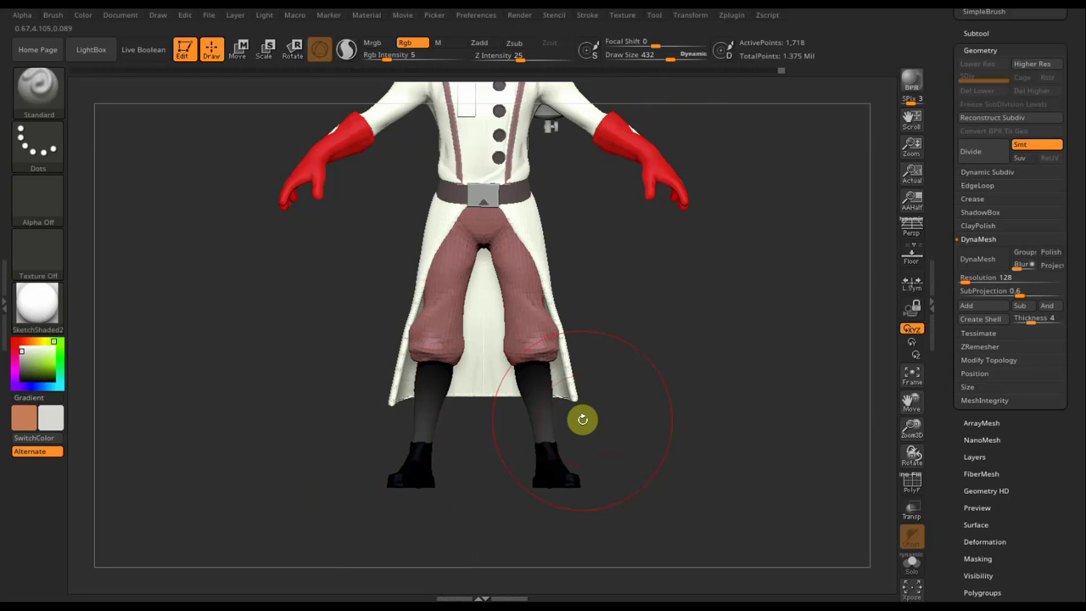
- Pick a grey secondary colour, then sample the boot's black and the leg's dark grey as paint colours
click(565, 391)
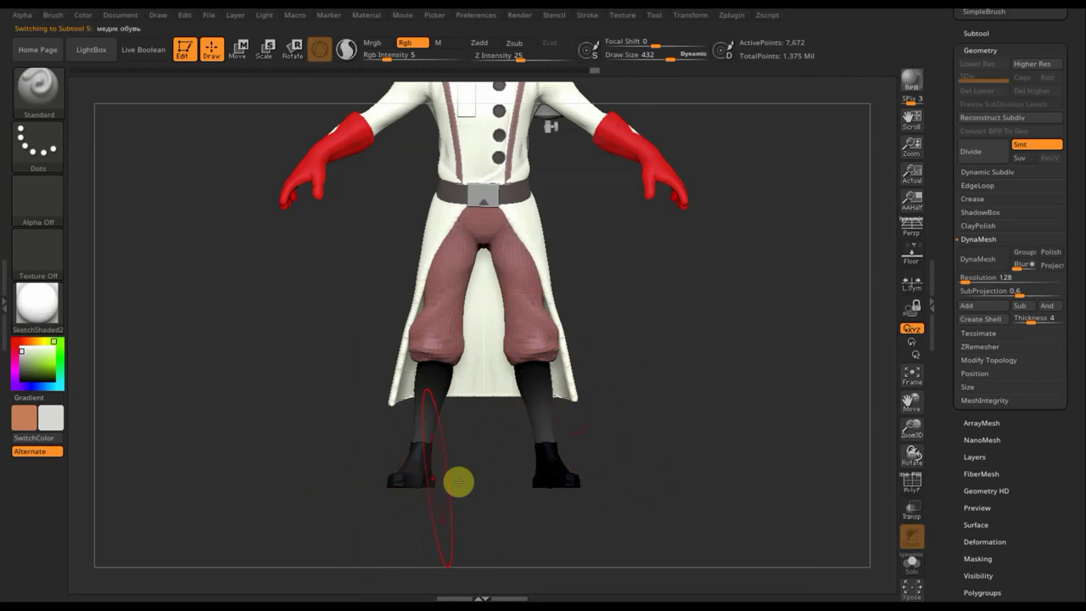
key(n)
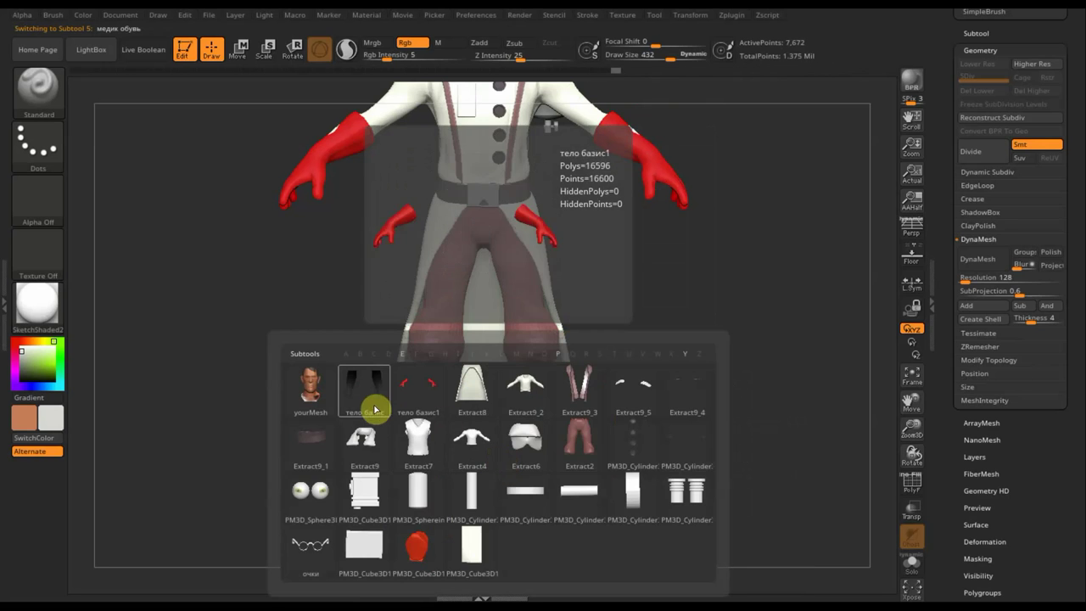
click(368, 399)
drag(60, 418, 34, 432)
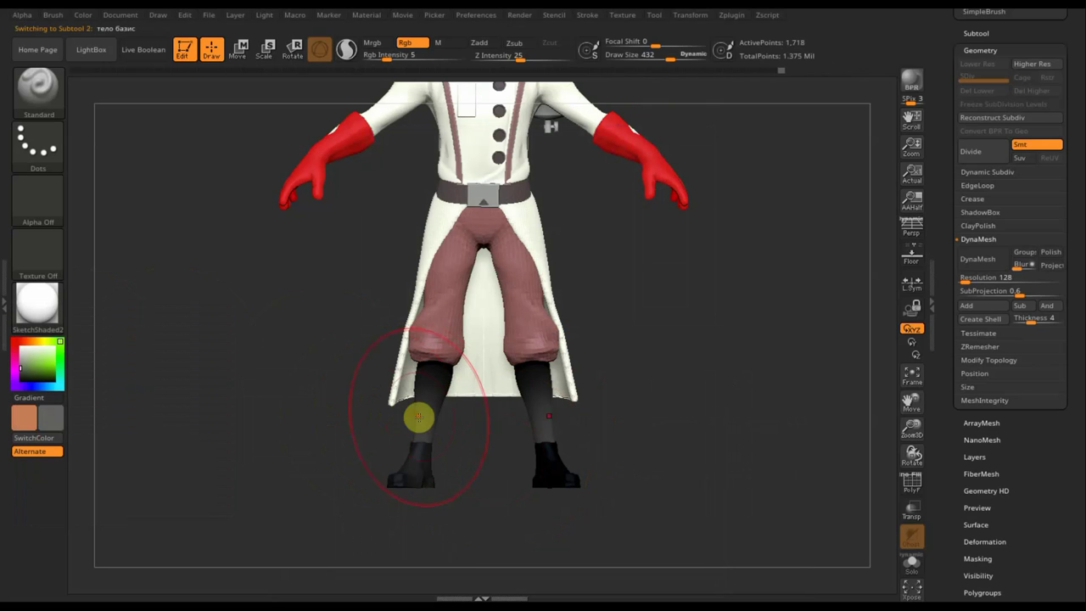
key(n)
click(433, 443)
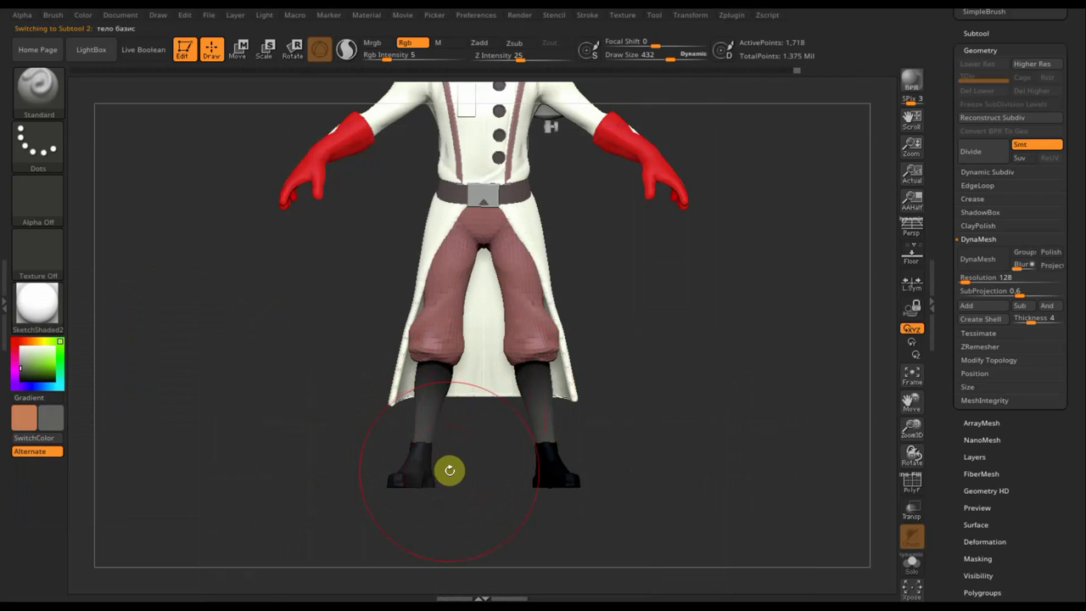
key(c)
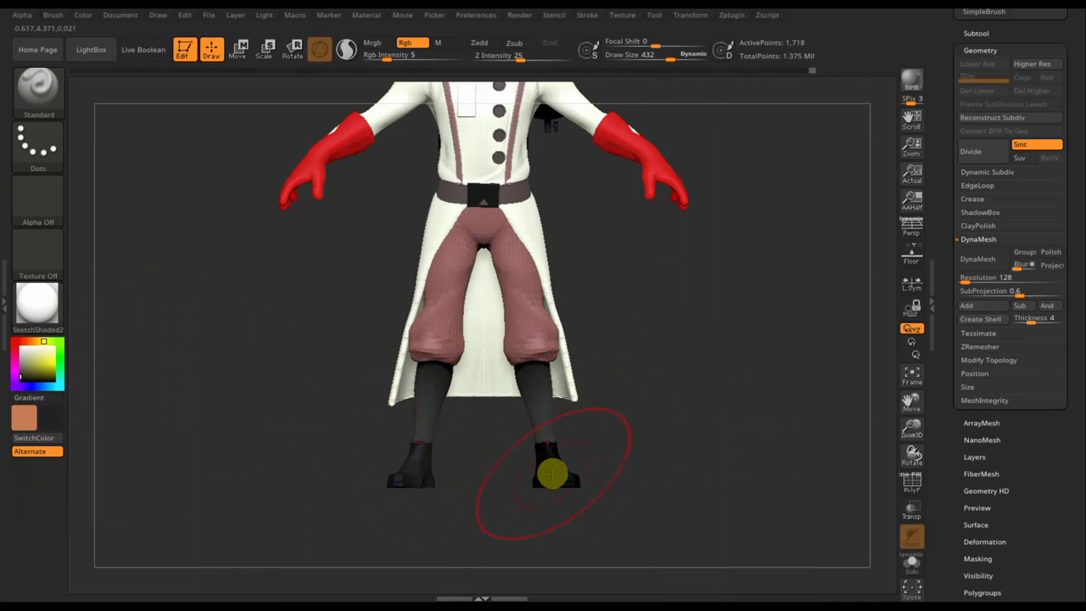
key(c)
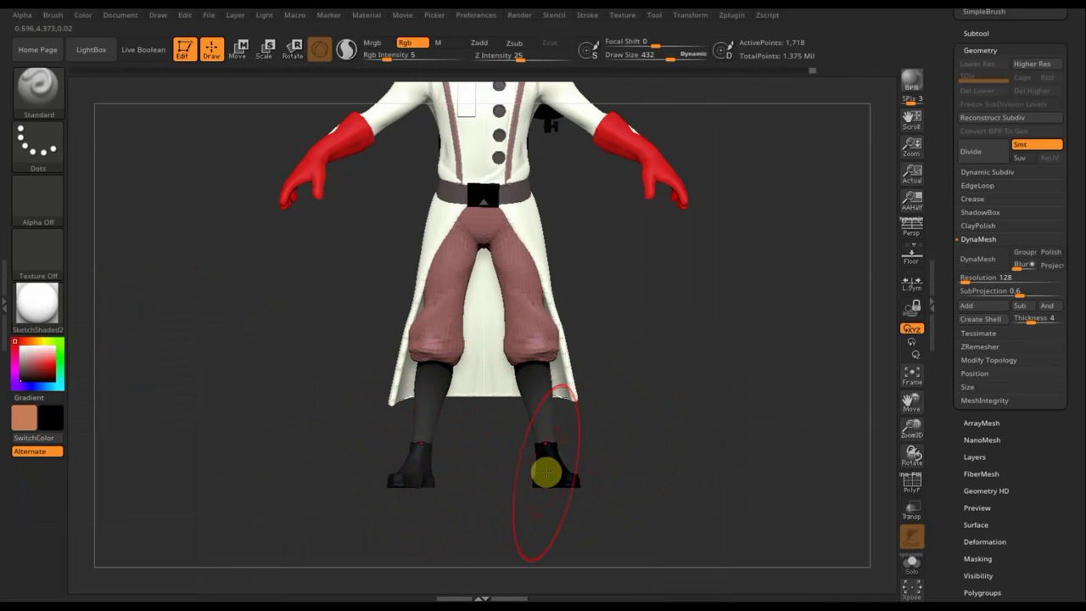
key(c)
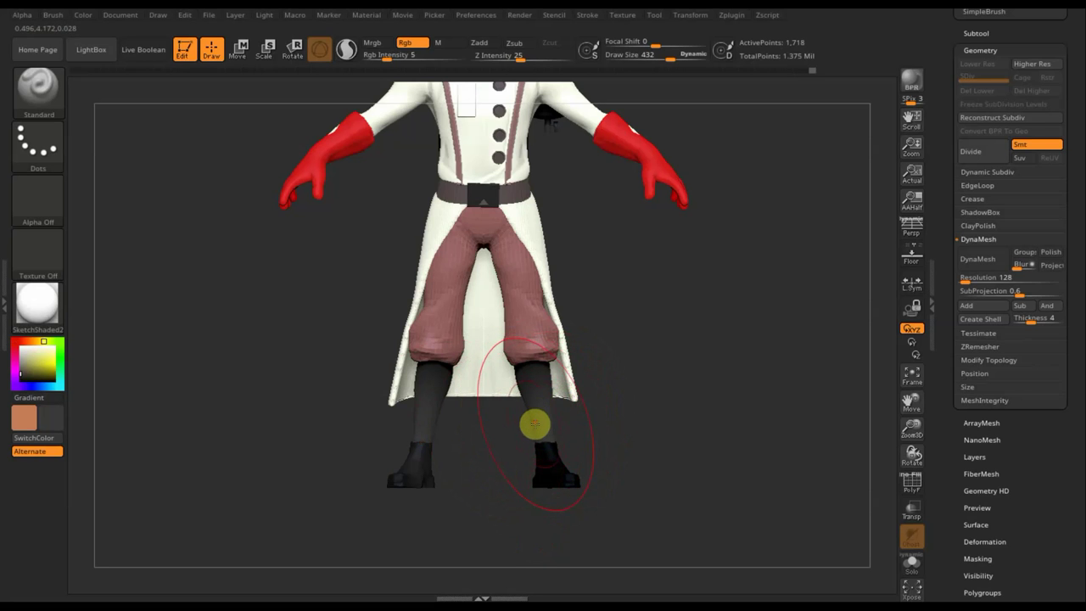
- Switch to the boots subtool and paint the left boot black
key(n)
click(517, 395)
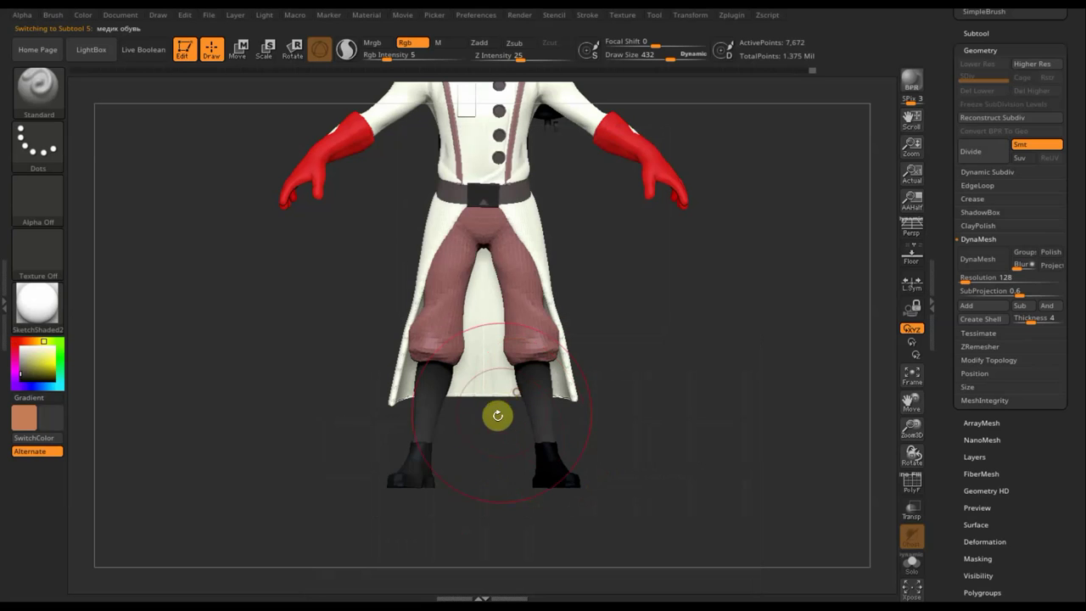
mouse_move(407, 471)
mouse_down()
mouse_move(427, 434)
mouse_move(389, 474)
mouse_up()
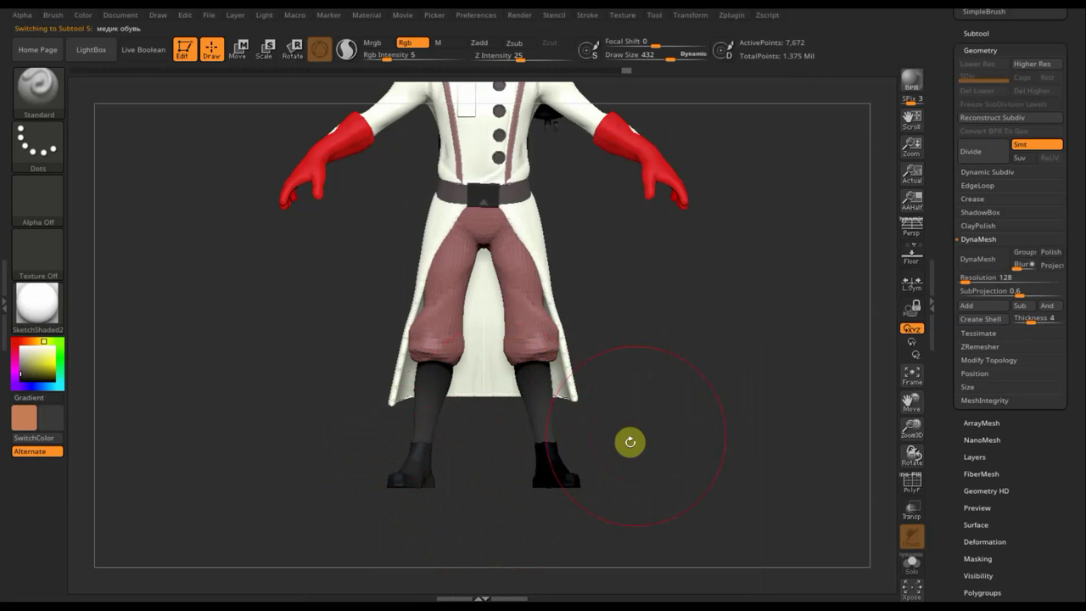
mouse_move(594, 466)
mouse_down()
mouse_move(687, 460)
mouse_move(558, 461)
mouse_up()
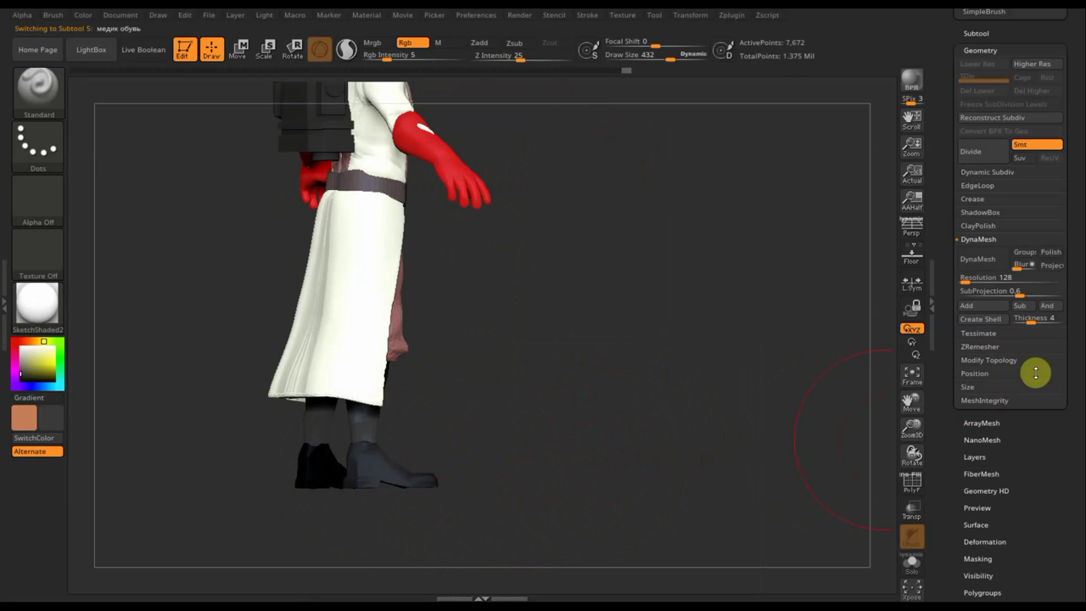
- Expand Modify Topology under Tool > Geometry and return the model to a front view
click(989, 362)
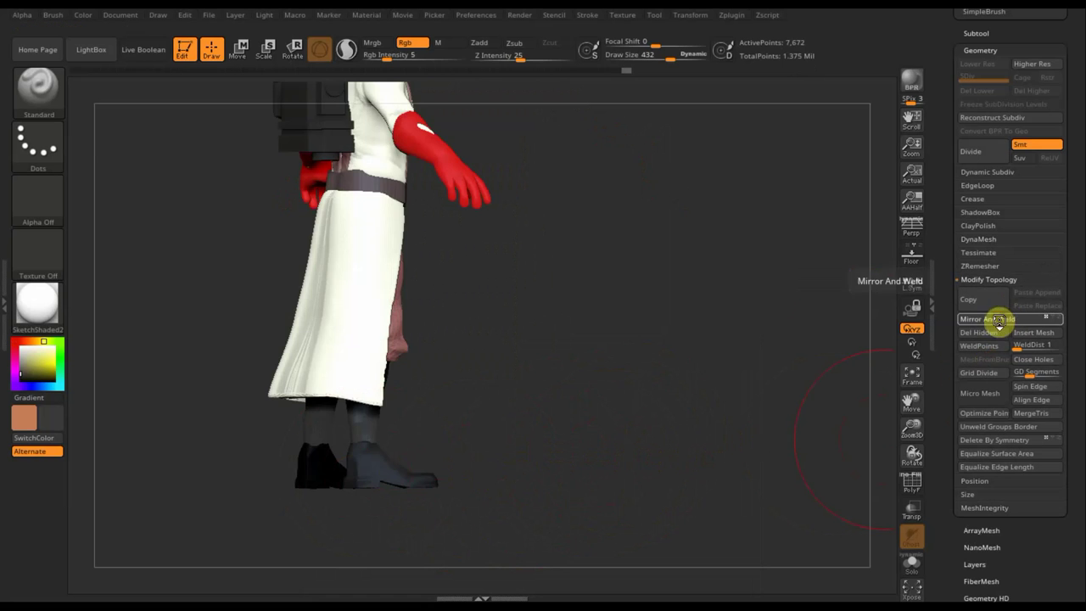
mouse_move(769, 382)
mouse_down()
mouse_move(659, 378)
mouse_move(698, 447)
mouse_up()
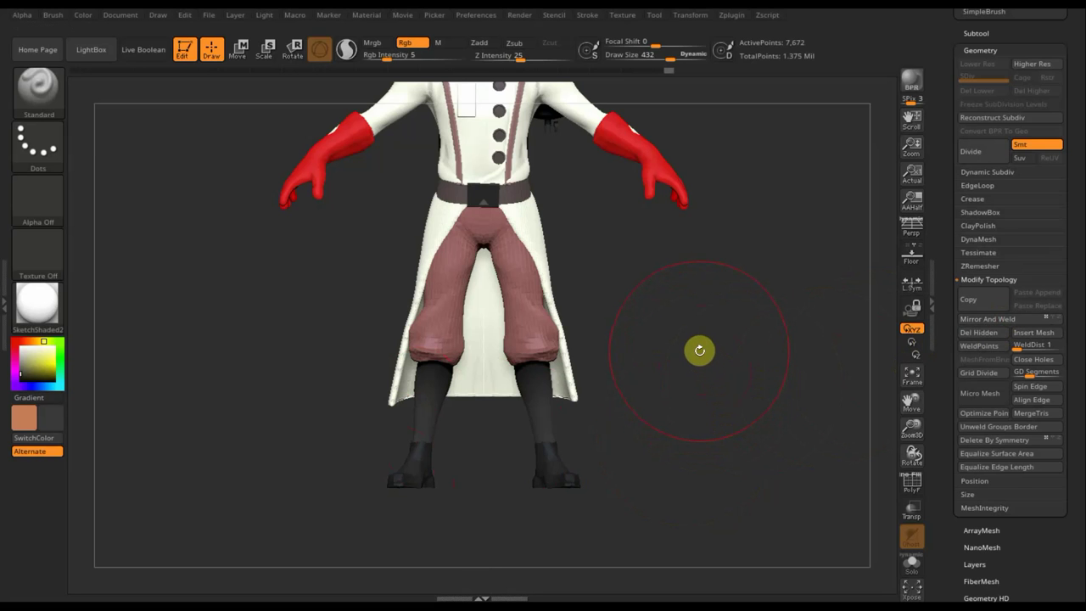
- Select the Extract8 pants subtool and lower Rgb Intensity for a first crotch stroke
key(n)
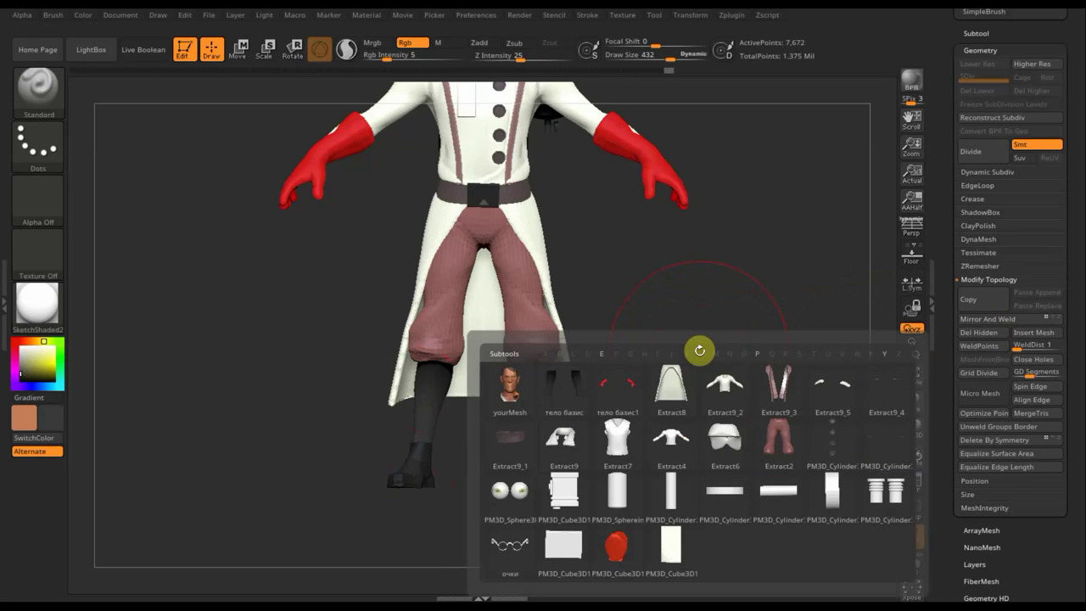
click(679, 382)
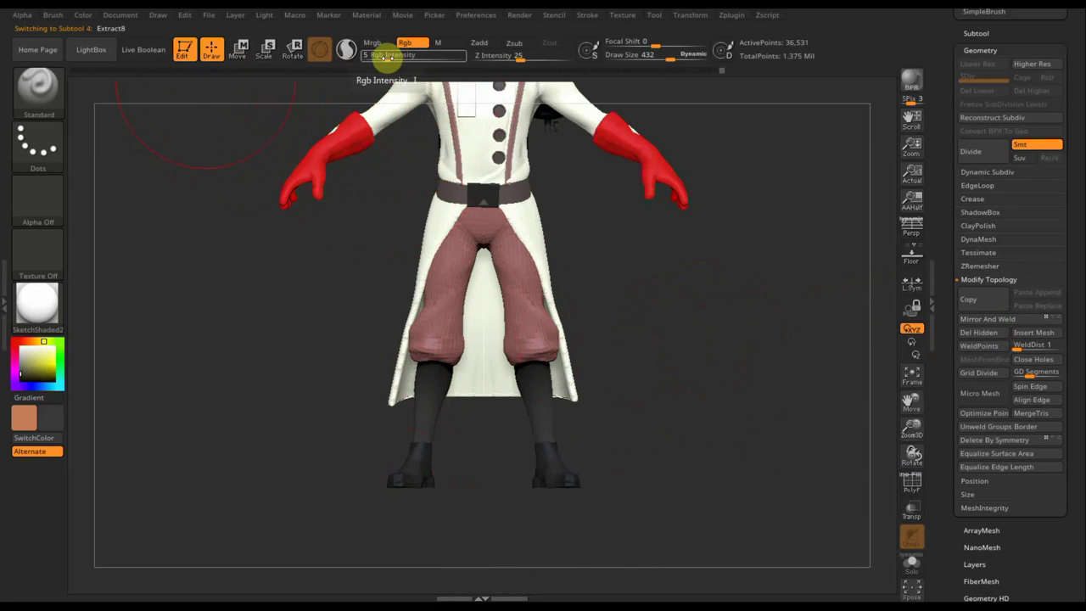
drag(385, 56, 383, 59)
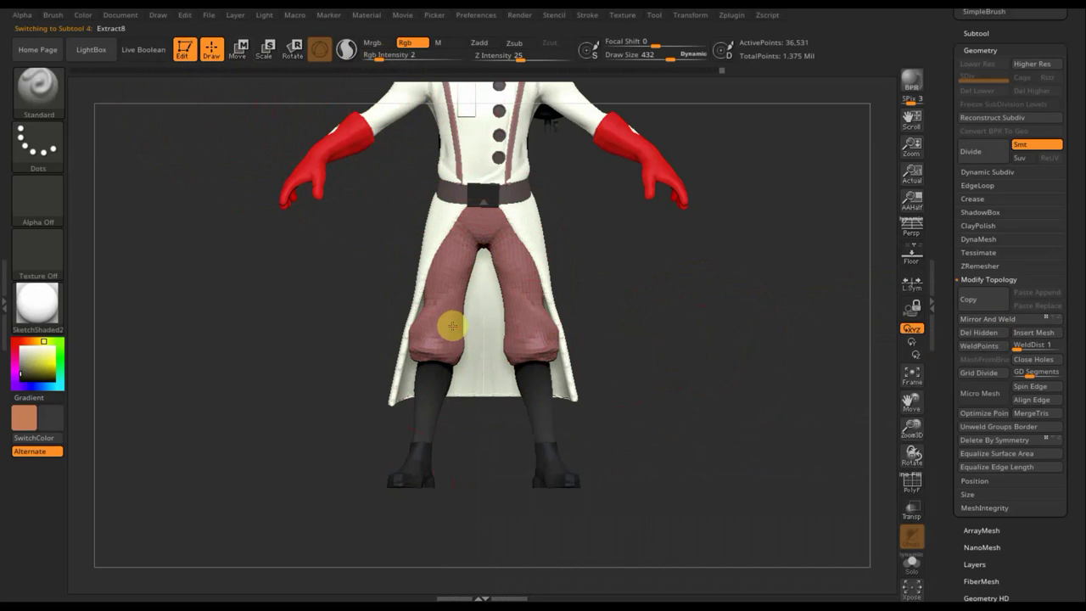
mouse_move(461, 346)
mouse_down()
mouse_move(436, 333)
mouse_move(425, 369)
mouse_up()
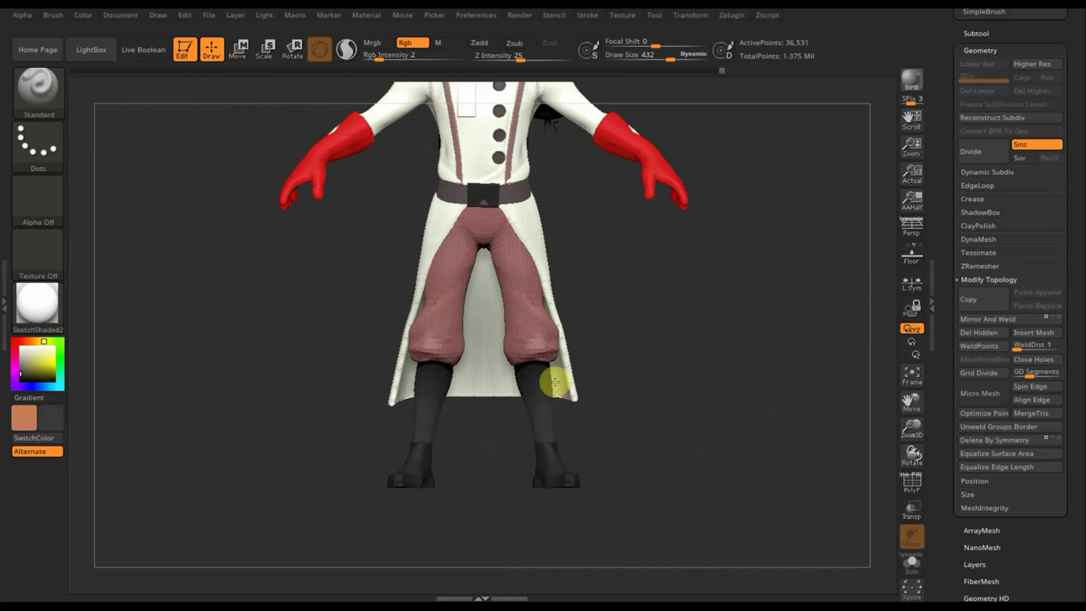
- Reshape the crotch so the legs separate higher, touching it up at Rgb Intensity 6
mouse_move(713, 335)
mouse_down()
mouse_move(572, 349)
mouse_move(705, 311)
mouse_up()
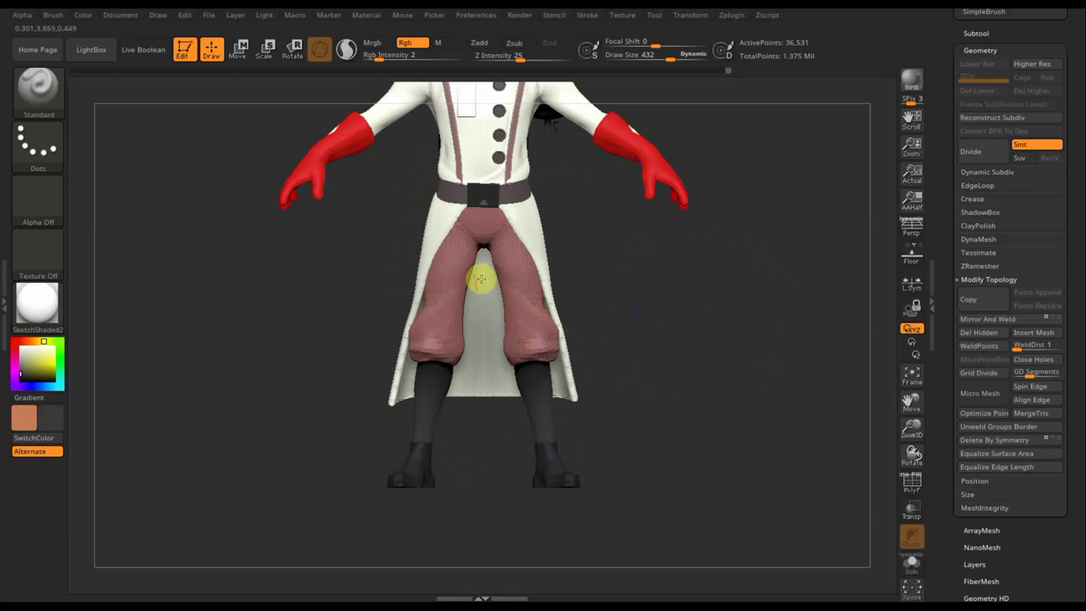
drag(486, 256, 497, 316)
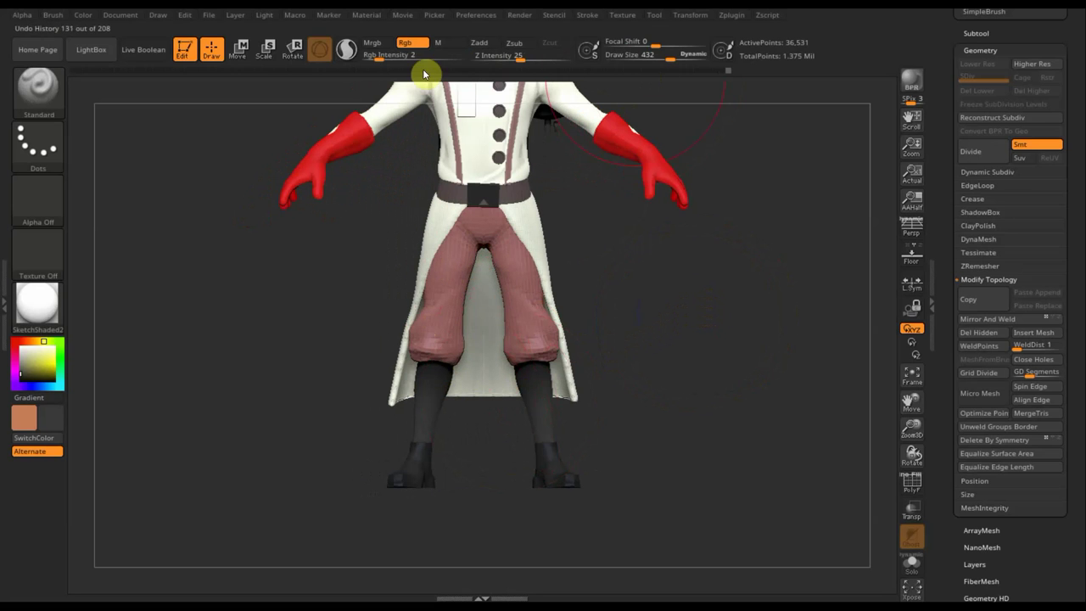
click(389, 63)
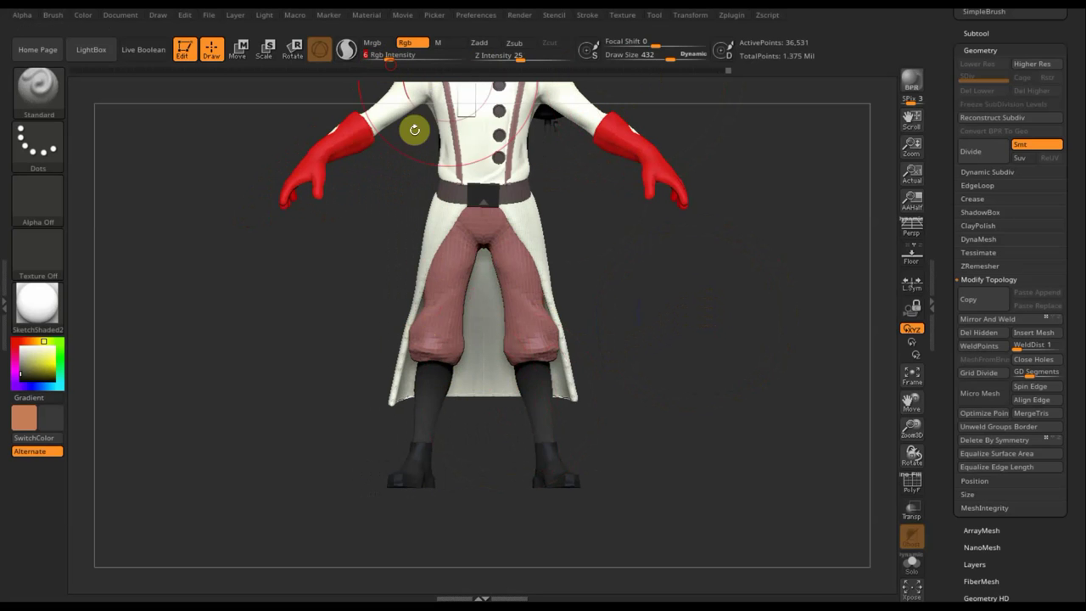
mouse_move(483, 328)
mouse_down()
mouse_move(496, 359)
mouse_move(477, 263)
mouse_move(502, 245)
mouse_move(517, 267)
mouse_move(449, 246)
mouse_move(436, 274)
mouse_move(483, 286)
mouse_move(548, 335)
mouse_up()
mouse_move(679, 368)
alt+mouse_down()
mouse_move(661, 485)
mouse_move(662, 364)
mouse_move(539, 373)
alt+mouse_up()
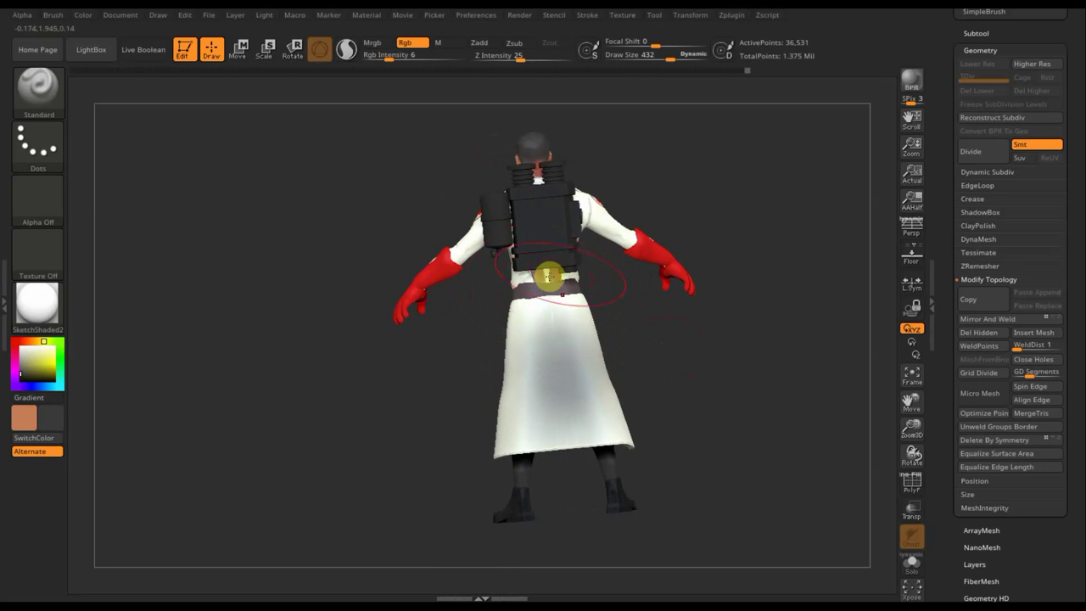
- Inspect the Medic from back and three-quarter front, then reduce Draw Size from 432 to about 124
mouse_move(662, 351)
shift+mouse_down()
mouse_move(662, 361)
mouse_move(642, 348)
mouse_move(667, 444)
mouse_move(722, 351)
mouse_move(637, 391)
mouse_move(484, 246)
shift+mouse_up()
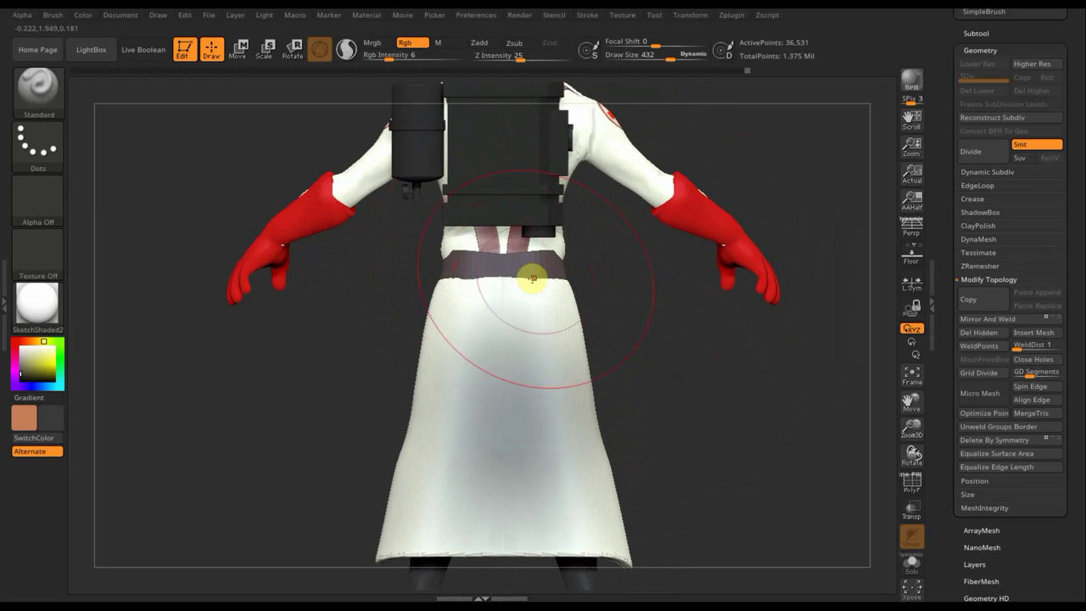
mouse_move(637, 325)
mouse_down()
mouse_move(747, 328)
mouse_move(681, 347)
mouse_move(718, 369)
mouse_move(700, 404)
mouse_move(711, 396)
mouse_move(710, 495)
mouse_move(713, 481)
mouse_up()
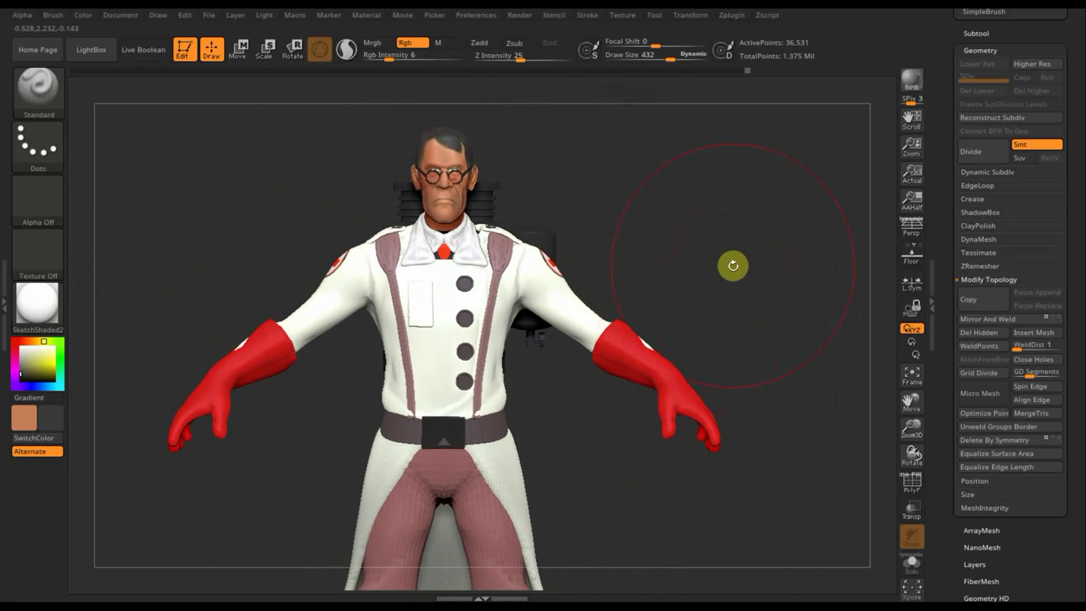
mouse_move(726, 268)
alt+mouse_down()
mouse_move(718, 429)
mouse_move(716, 180)
alt+mouse_up()
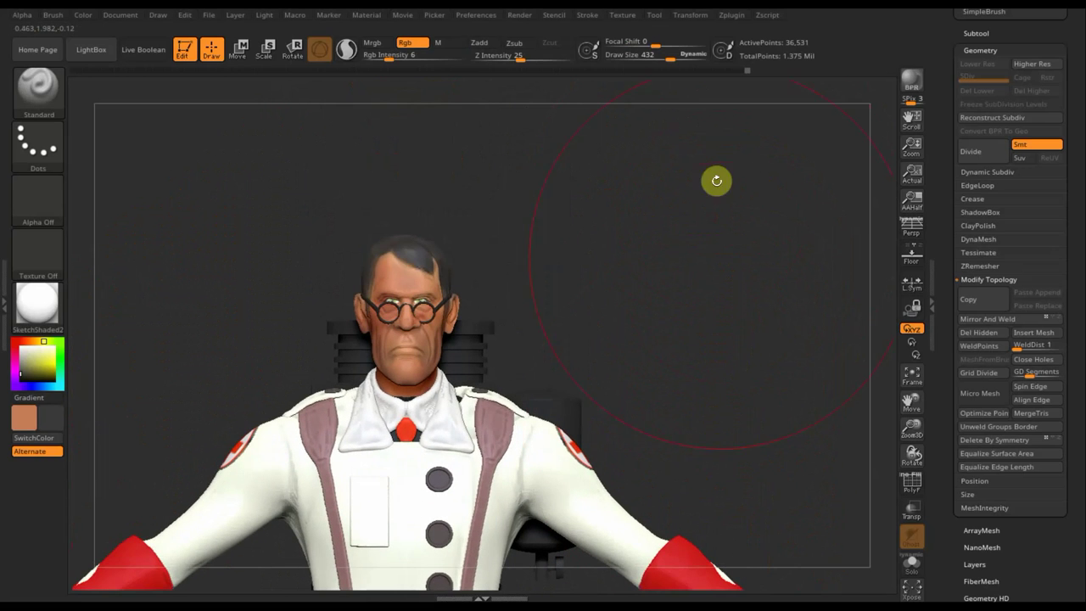
drag(667, 54, 624, 58)
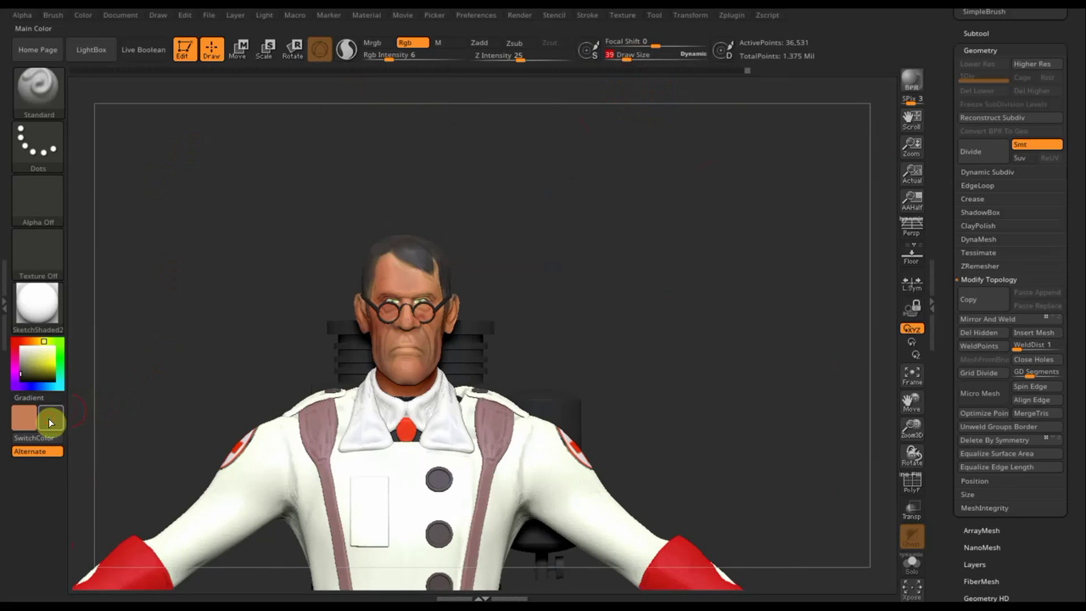
- Choose a skin-orange main colour and select the yourMesh head subtool
click(44, 424)
drag(42, 459, 421, 263)
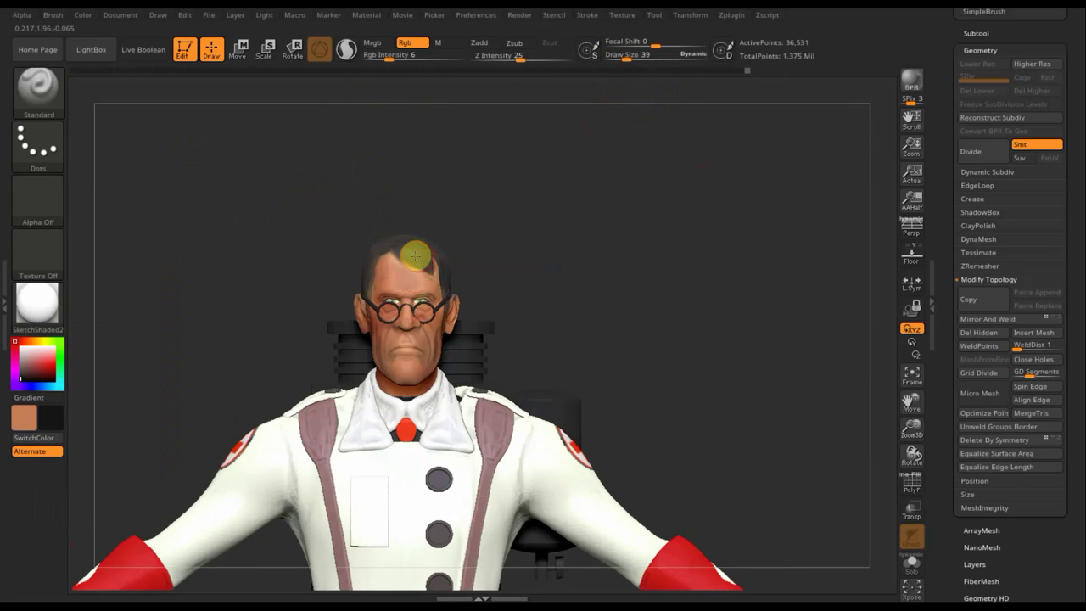
key(n)
click(249, 298)
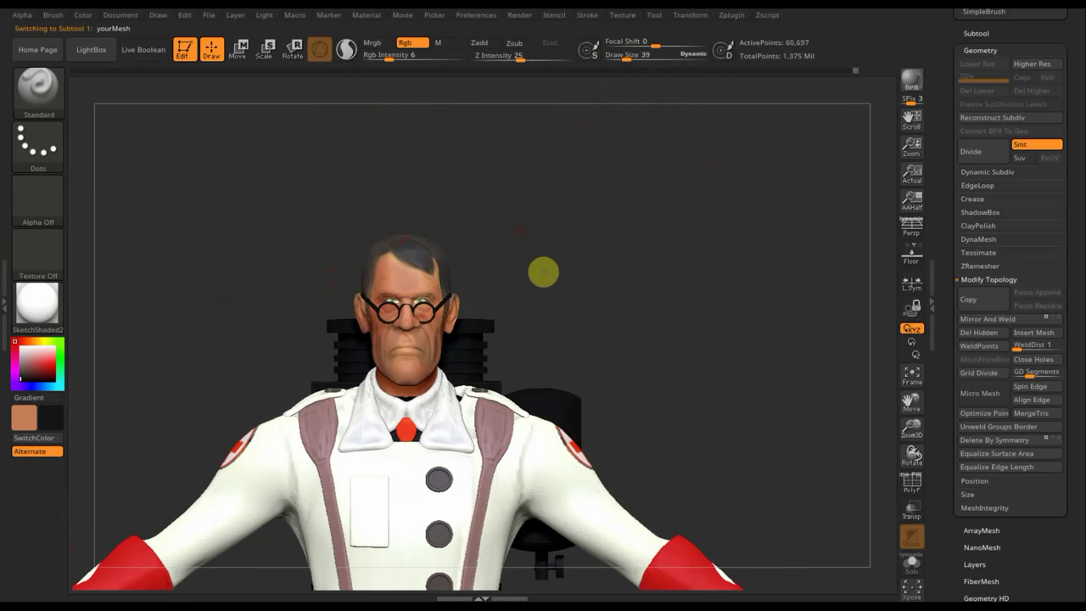
- Polypaint a darker reddish tone along the cheek below the ear, then zoom out to the full body
drag(543, 269, 390, 230)
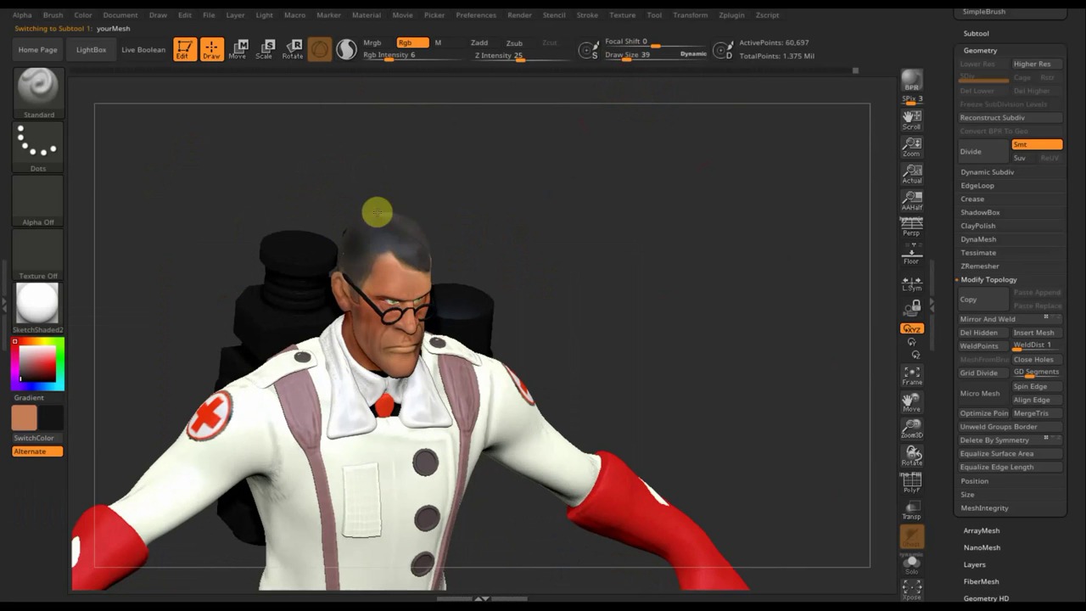
drag(504, 218, 408, 242)
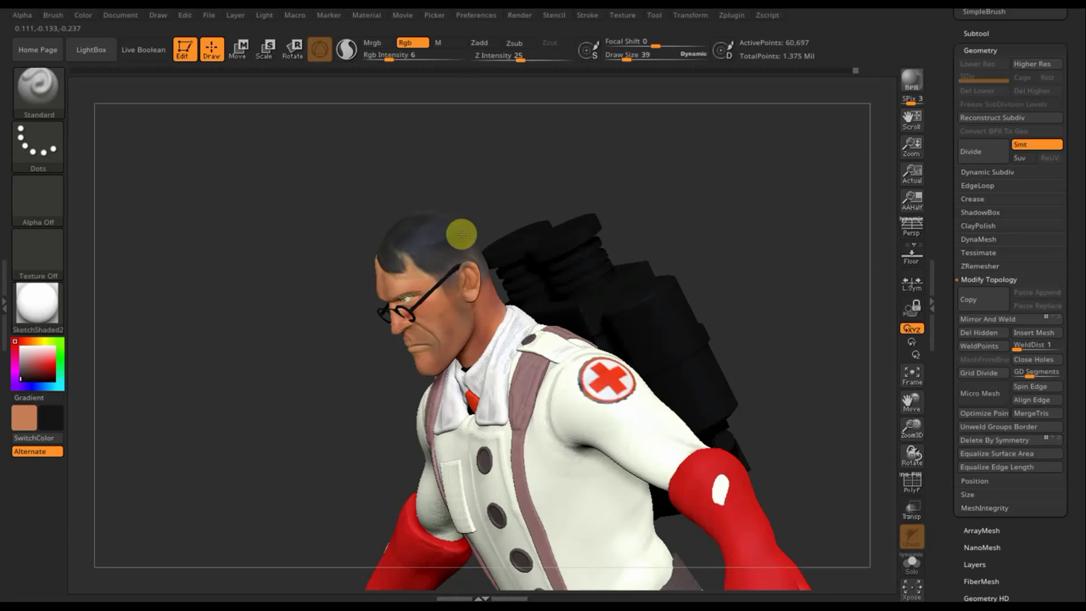
mouse_move(459, 215)
right_down()
mouse_move(483, 201)
mouse_move(444, 266)
mouse_move(478, 209)
right_up()
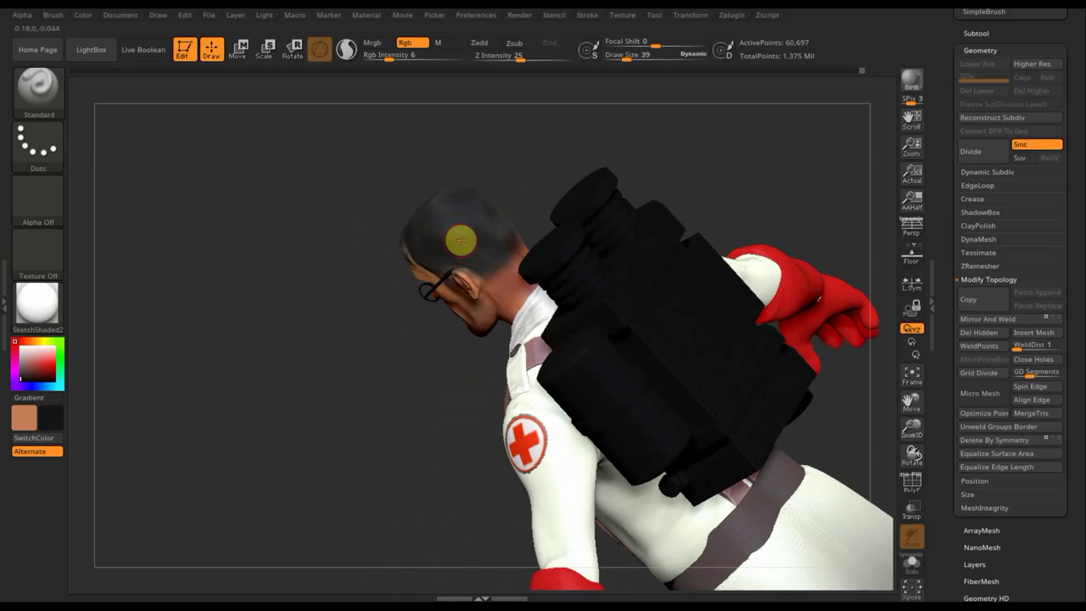
shift+drag(563, 170, 623, 114)
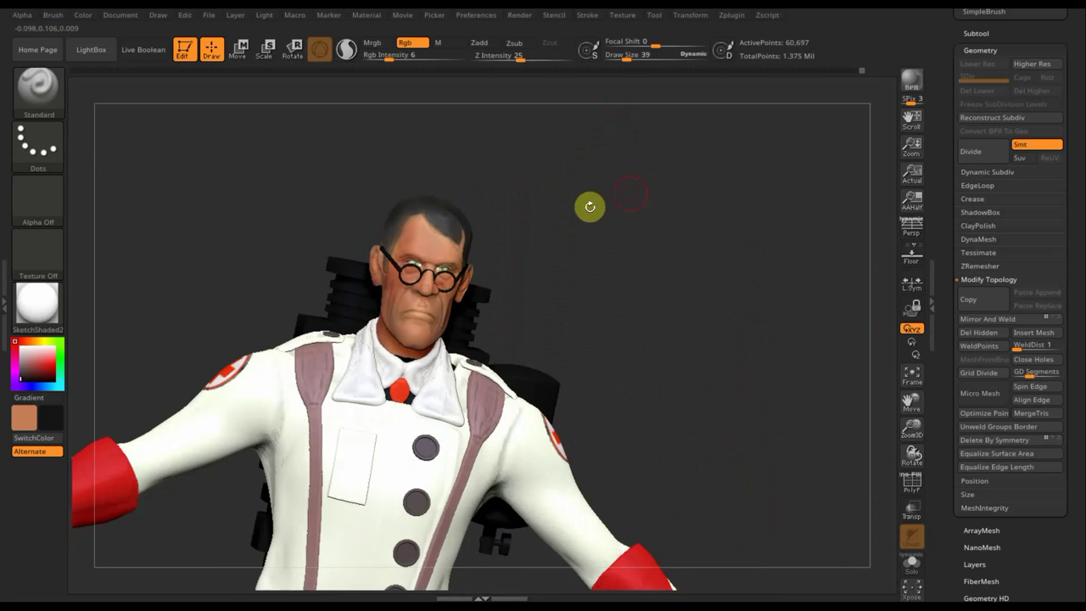
drag(514, 210, 463, 243)
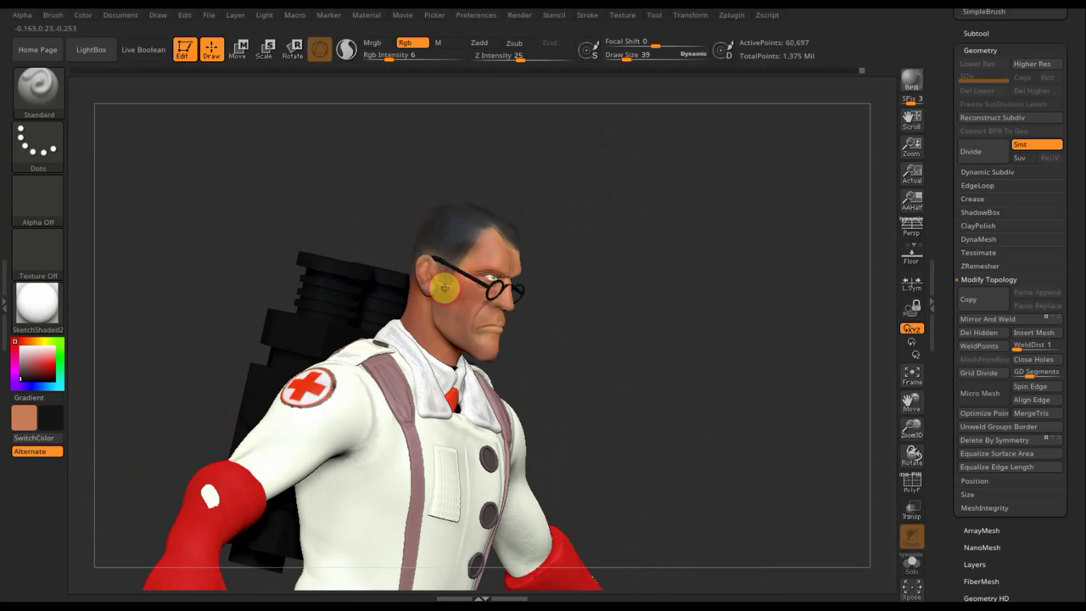
drag(443, 287, 442, 333)
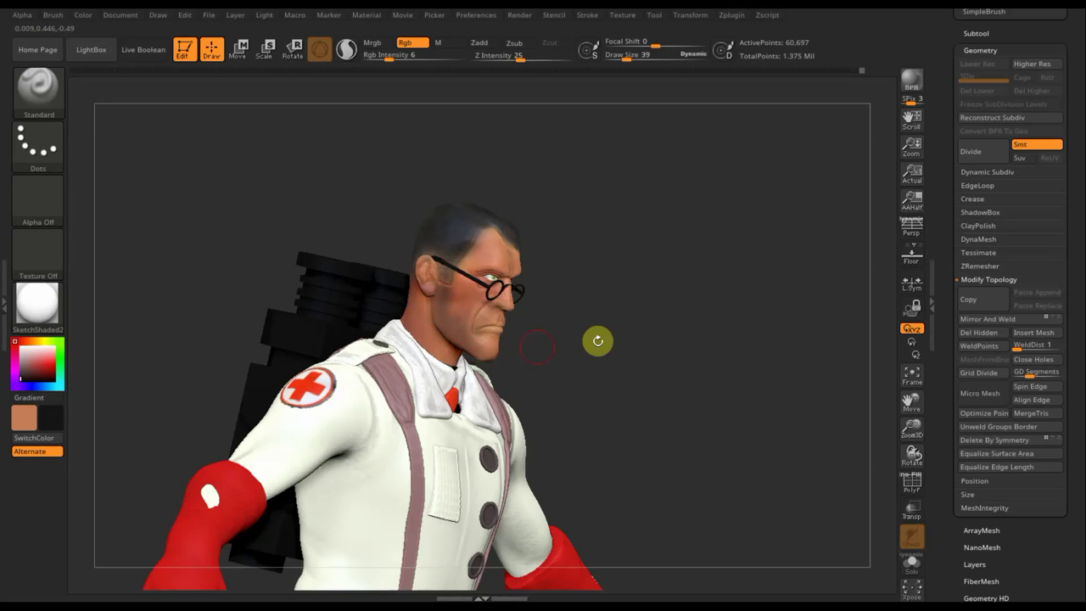
drag(563, 310, 478, 311)
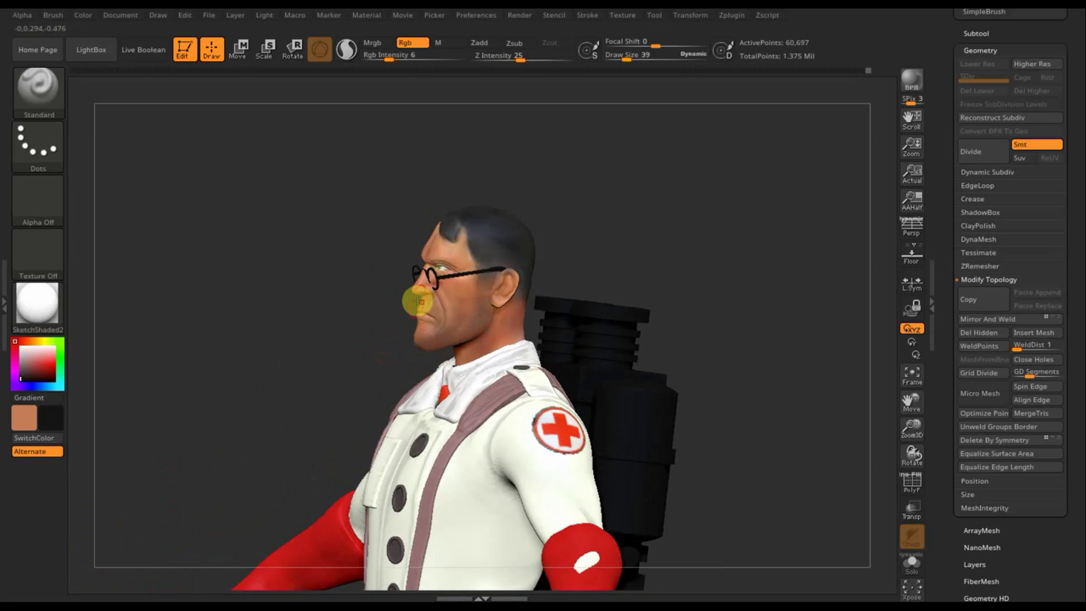
mouse_move(368, 304)
mouse_down()
mouse_move(610, 299)
mouse_move(629, 340)
mouse_up()
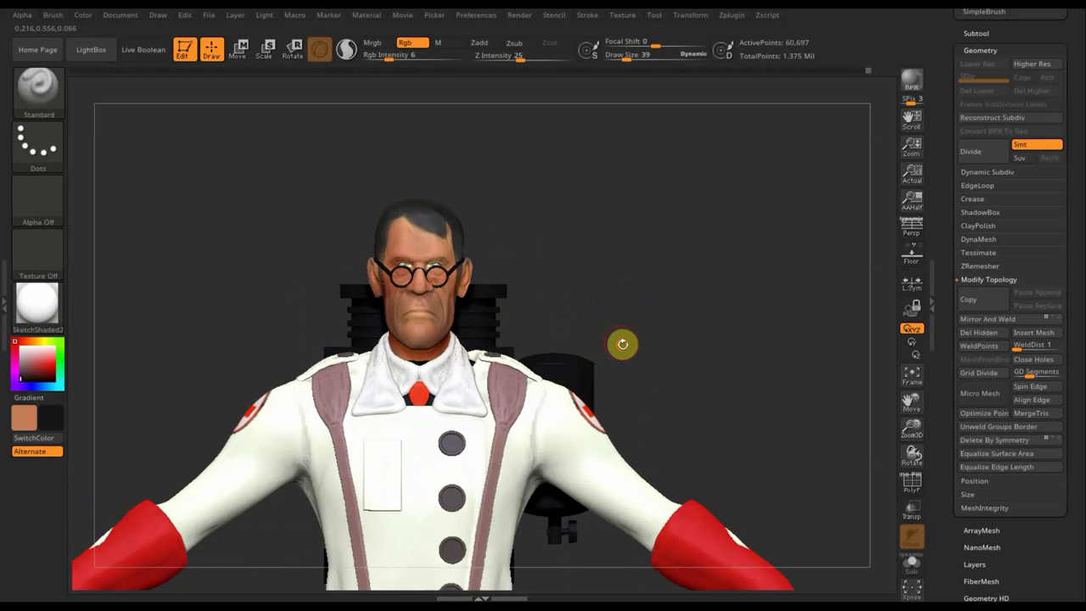
mouse_move(611, 309)
alt+mouse_down()
mouse_move(621, 193)
mouse_move(689, 213)
alt+mouse_up()
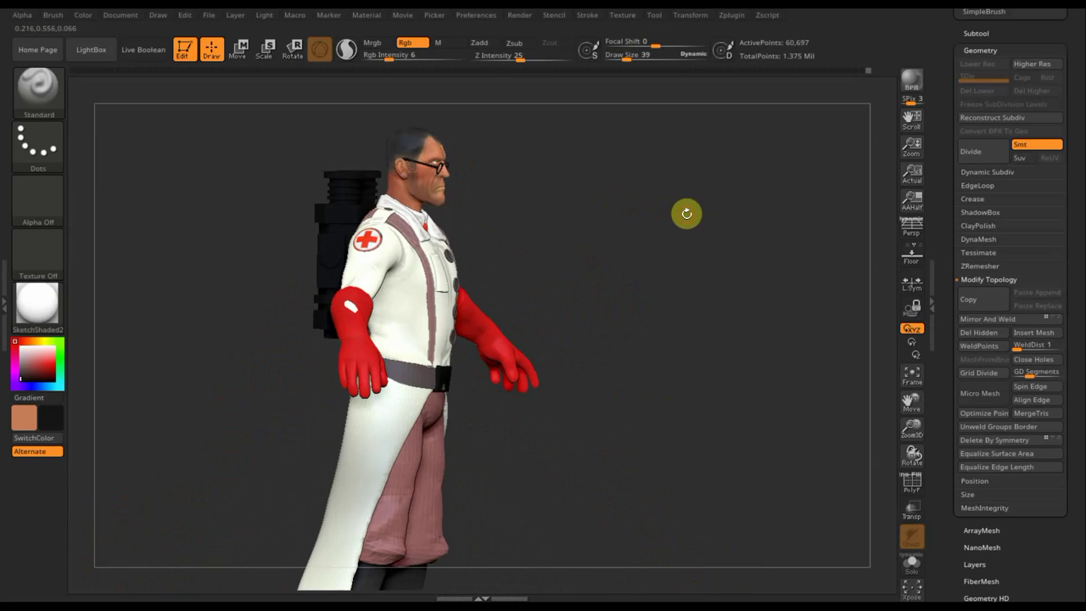
key(shift)
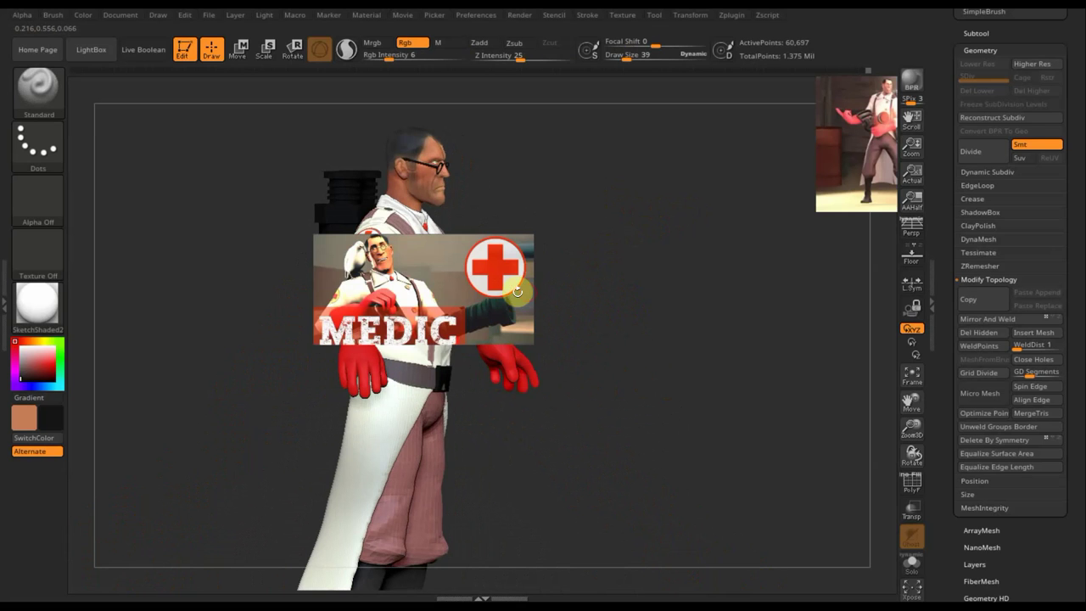
key(space)
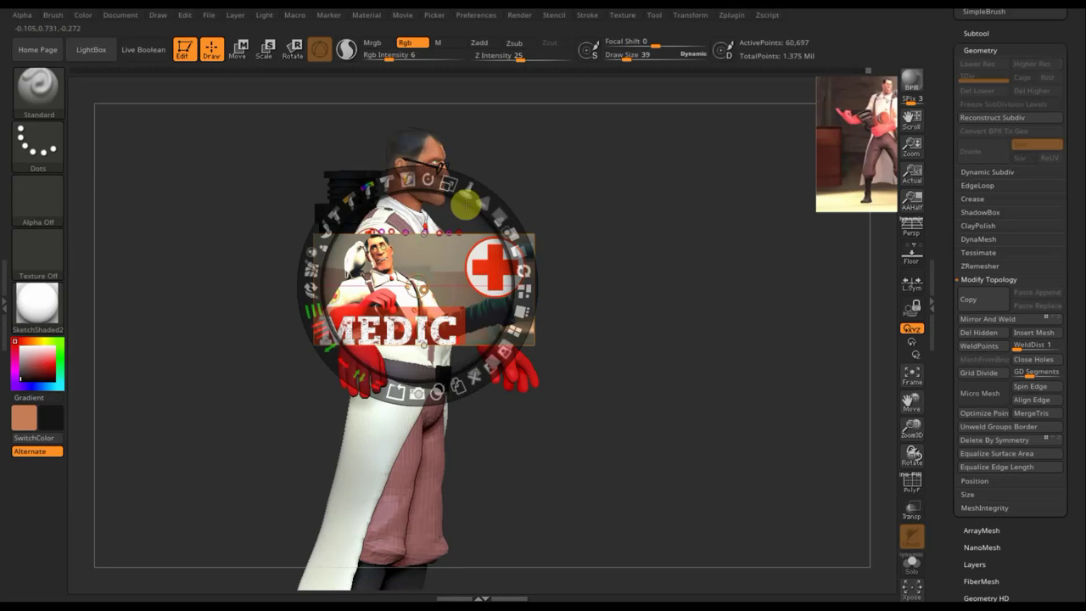
mouse_move(511, 230)
mouse_down()
mouse_move(497, 240)
mouse_move(506, 594)
mouse_move(441, 590)
mouse_up()
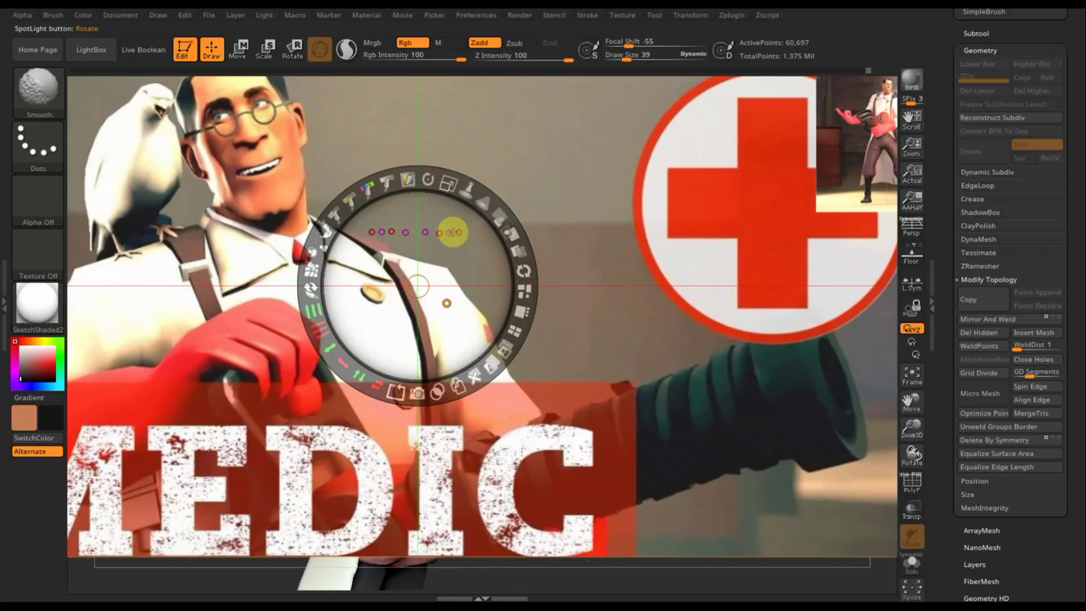
key(shift+z)
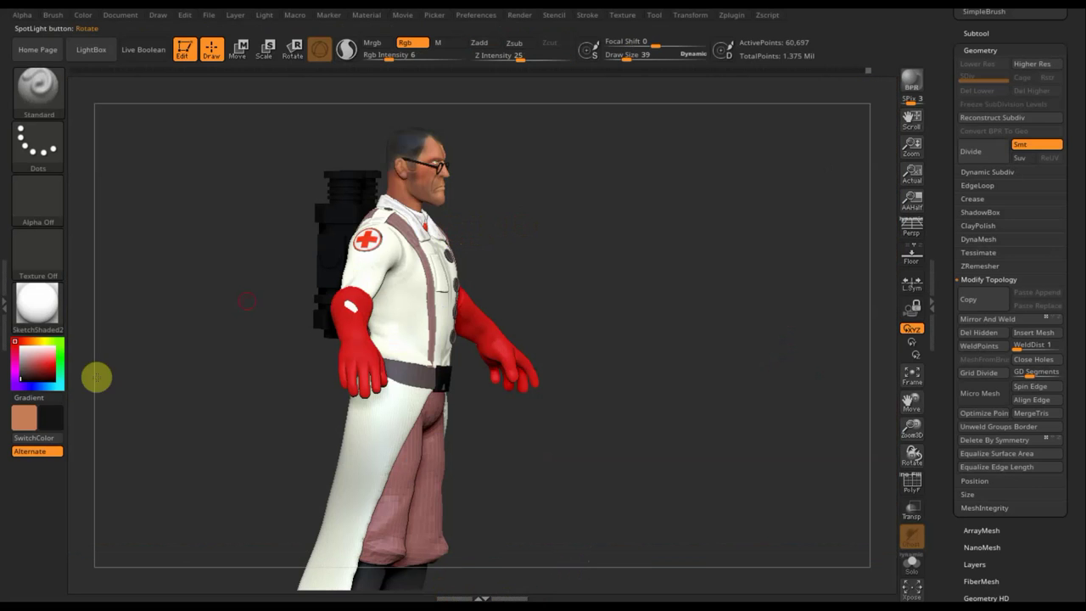
- Pick a light grey colour, select the очки glasses subtool, and set Draw Size 119 and Rgb Intensity 71
click(54, 417)
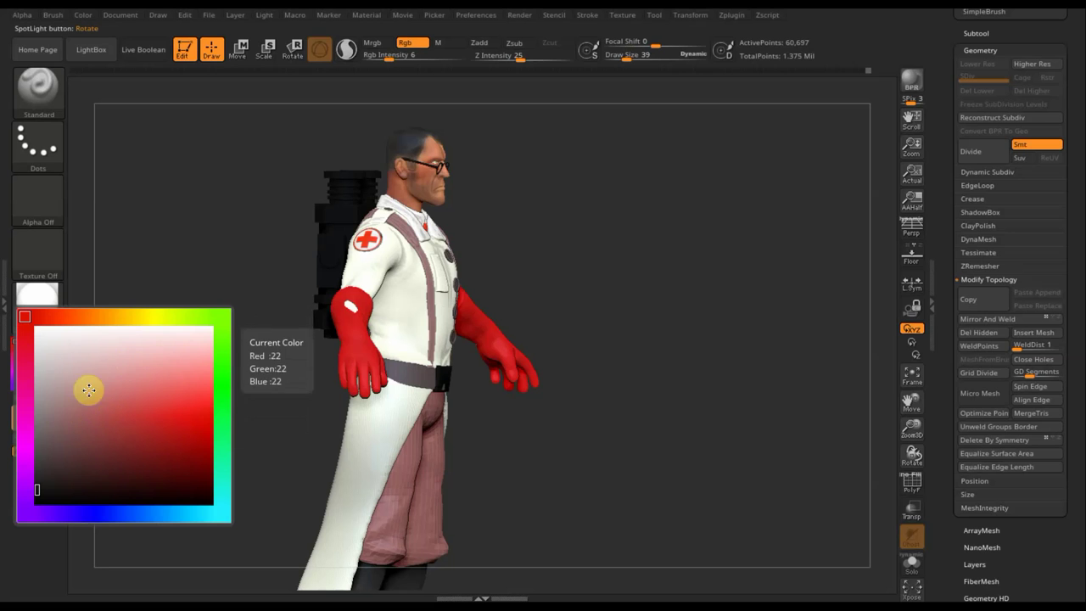
click(41, 413)
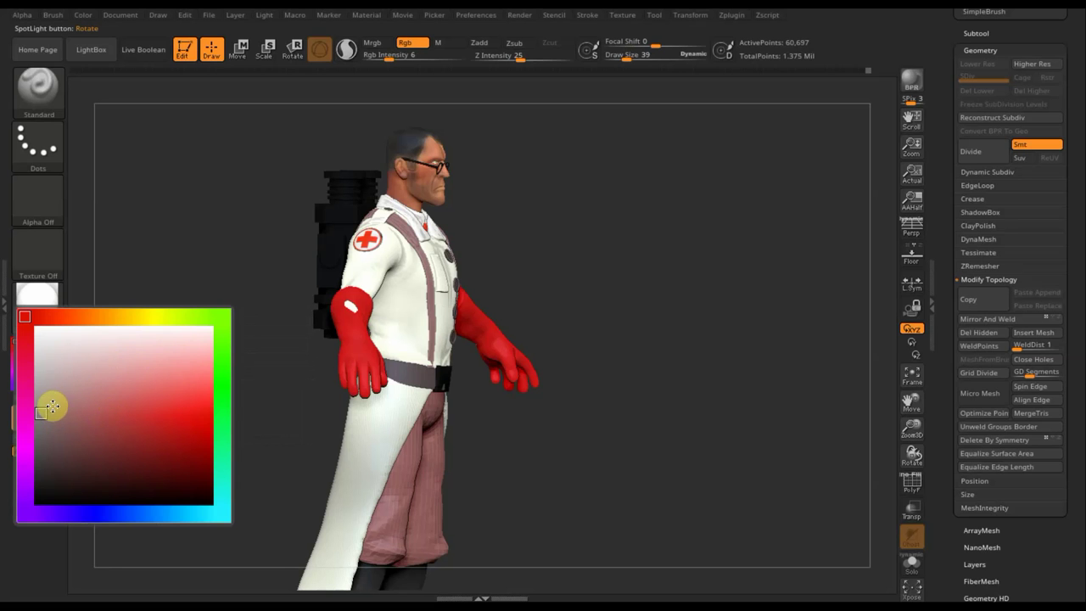
mouse_move(575, 259)
mouse_down()
mouse_move(546, 280)
mouse_move(627, 241)
mouse_up()
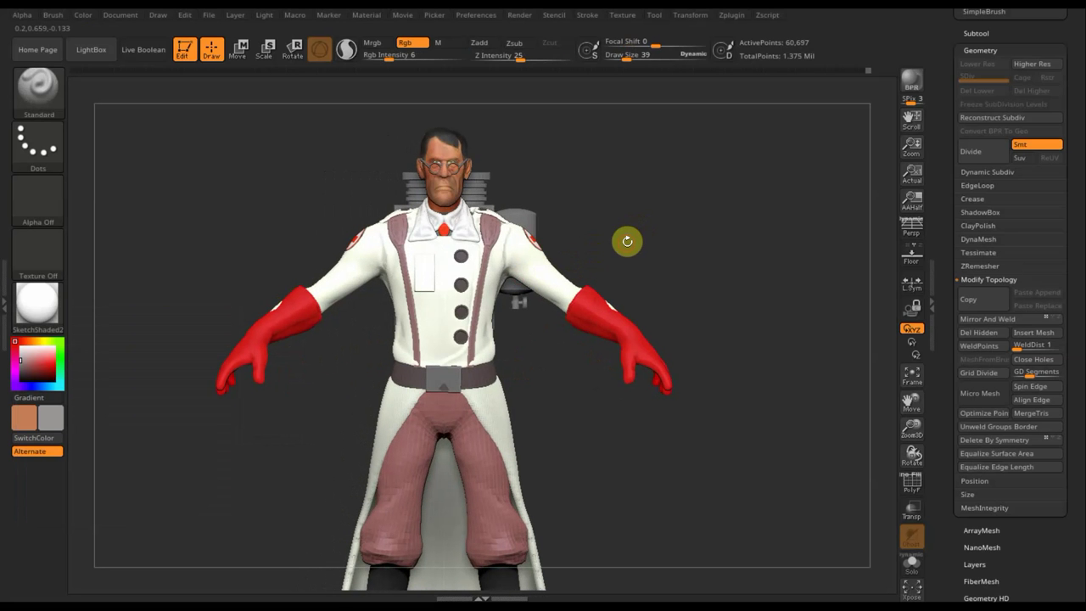
key(n)
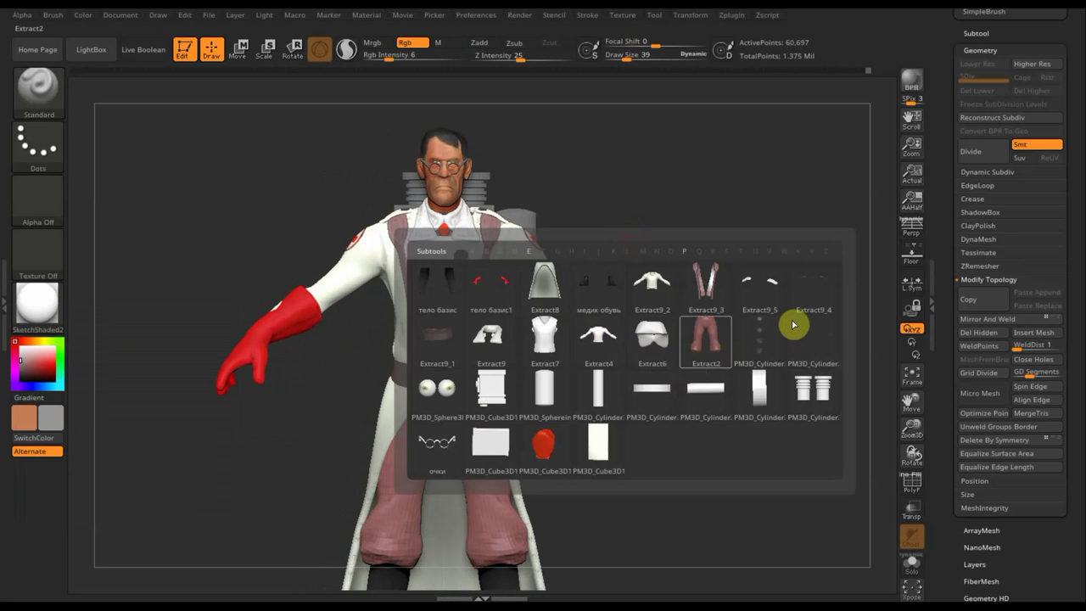
click(454, 448)
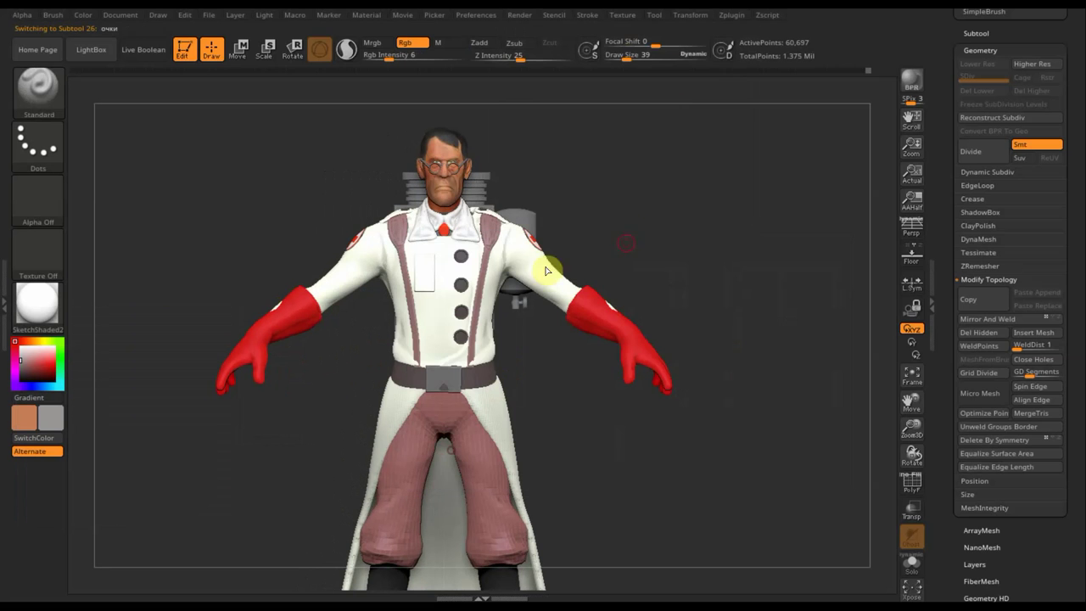
drag(628, 60, 643, 59)
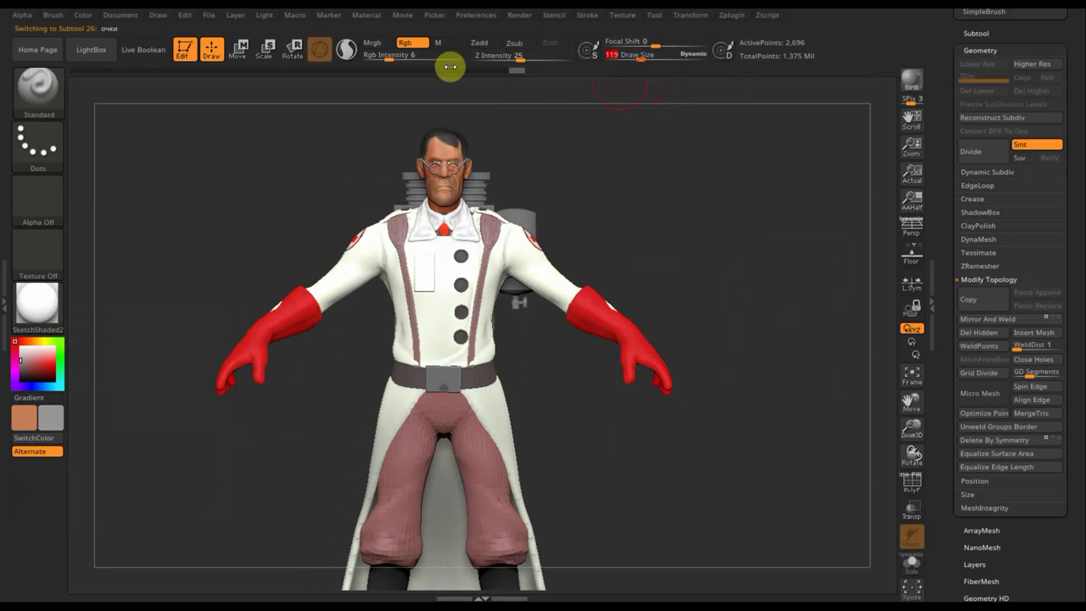
drag(388, 54, 433, 63)
click(435, 169)
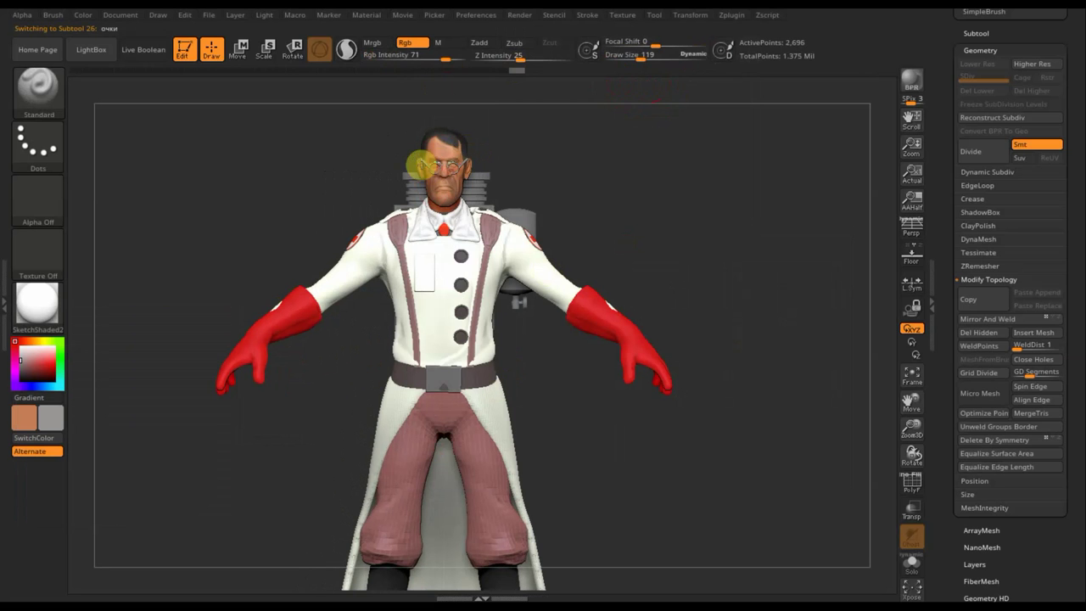
- Orbit to a straight front view and zoom out to see the whole character
mouse_move(535, 156)
mouse_down()
mouse_move(565, 170)
mouse_move(448, 165)
mouse_up()
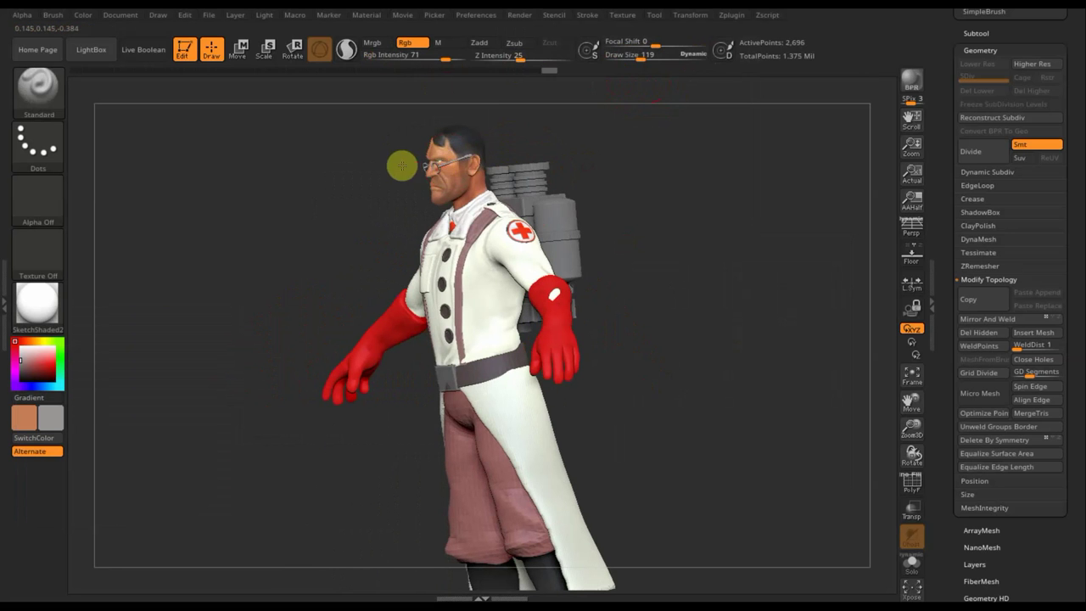
mouse_move(681, 247)
mouse_down()
mouse_move(710, 321)
mouse_move(725, 308)
mouse_move(686, 315)
mouse_up()
drag(671, 249, 717, 437)
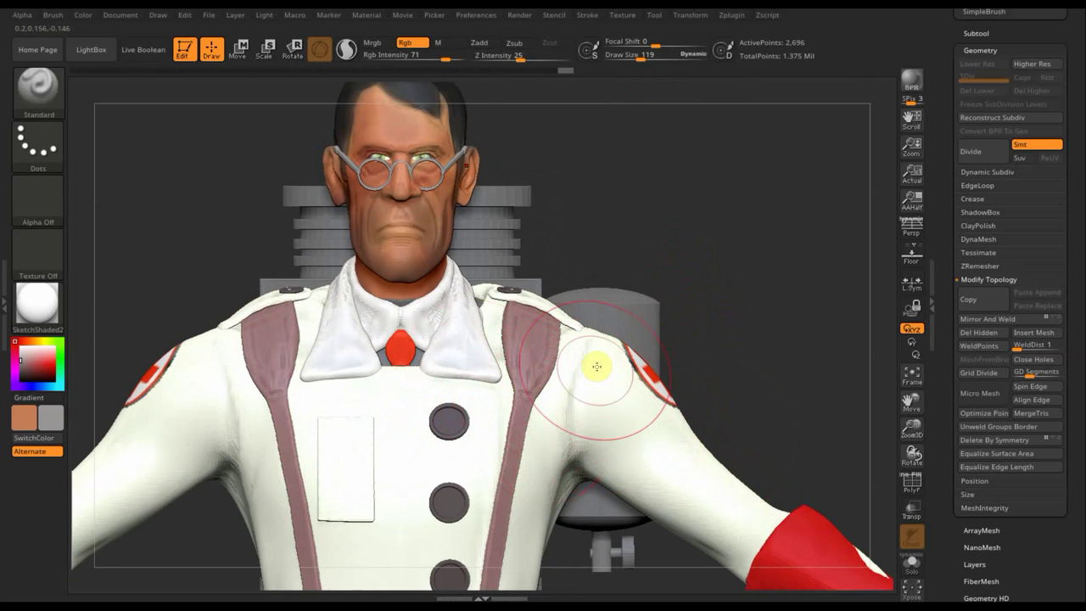
mouse_move(709, 311)
alt+mouse_down()
mouse_move(643, 164)
mouse_move(671, 169)
mouse_move(667, 230)
mouse_move(594, 230)
mouse_move(625, 247)
mouse_move(625, 258)
mouse_move(552, 262)
mouse_move(645, 257)
mouse_move(674, 376)
mouse_move(460, 349)
alt+mouse_up()
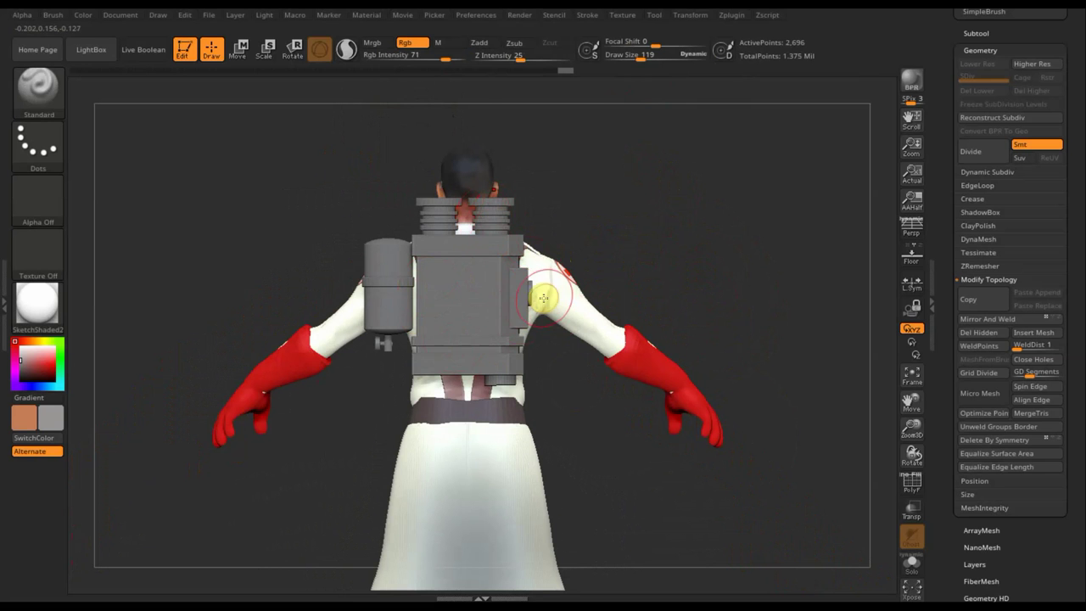
key(n)
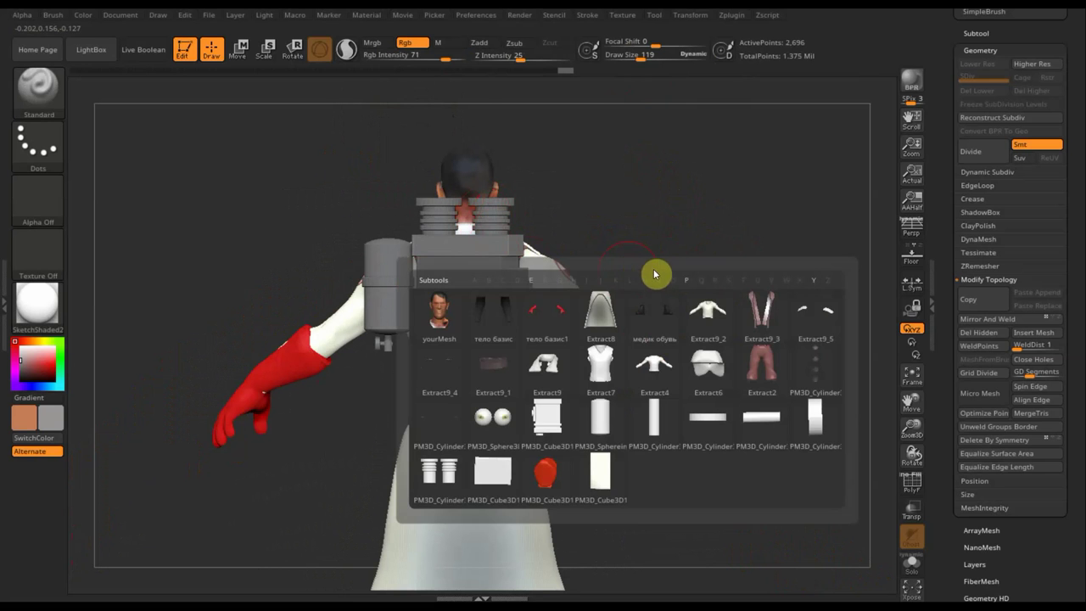
- Select the PM3D_Cube3D1 backpack box, set Draw Size 297, and look down on the backpack
click(565, 424)
drag(643, 60, 653, 68)
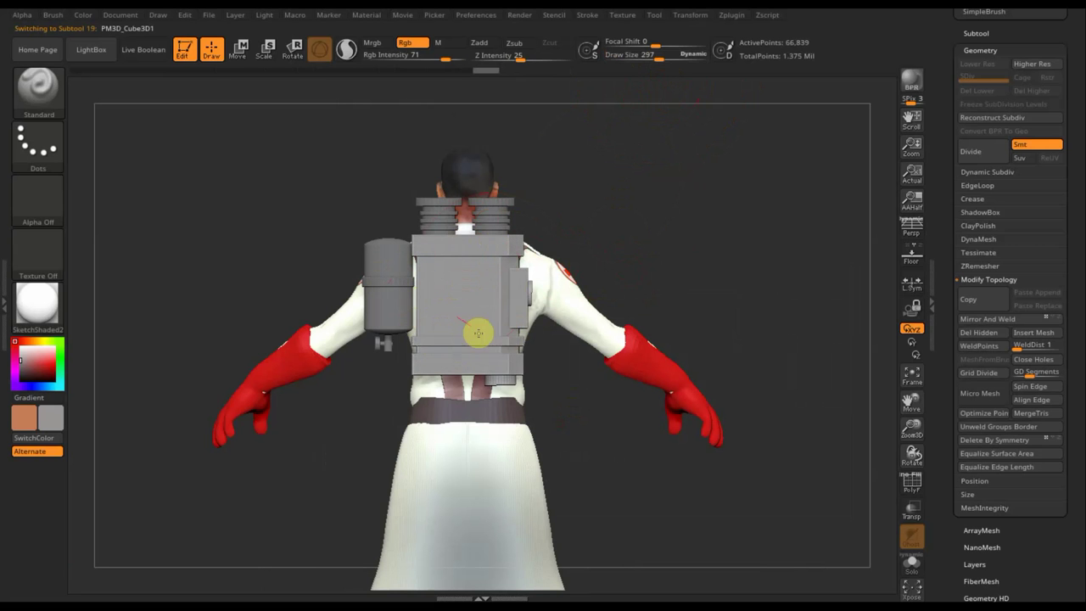
mouse_move(301, 199)
mouse_down()
mouse_move(354, 203)
mouse_move(437, 261)
mouse_move(508, 266)
mouse_up()
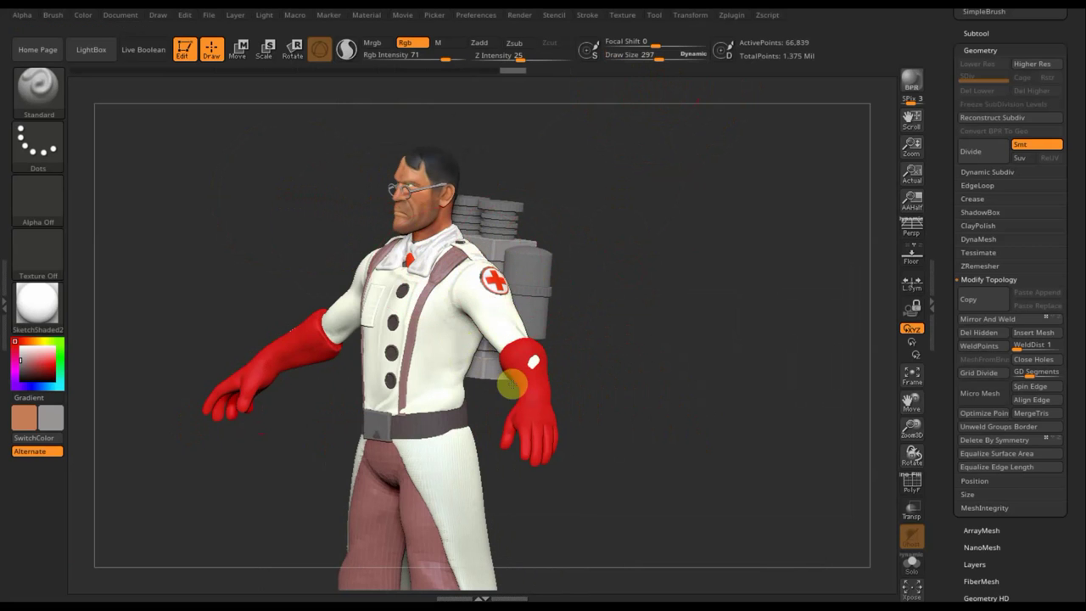
mouse_move(628, 296)
mouse_down()
mouse_move(570, 254)
mouse_move(448, 366)
mouse_up()
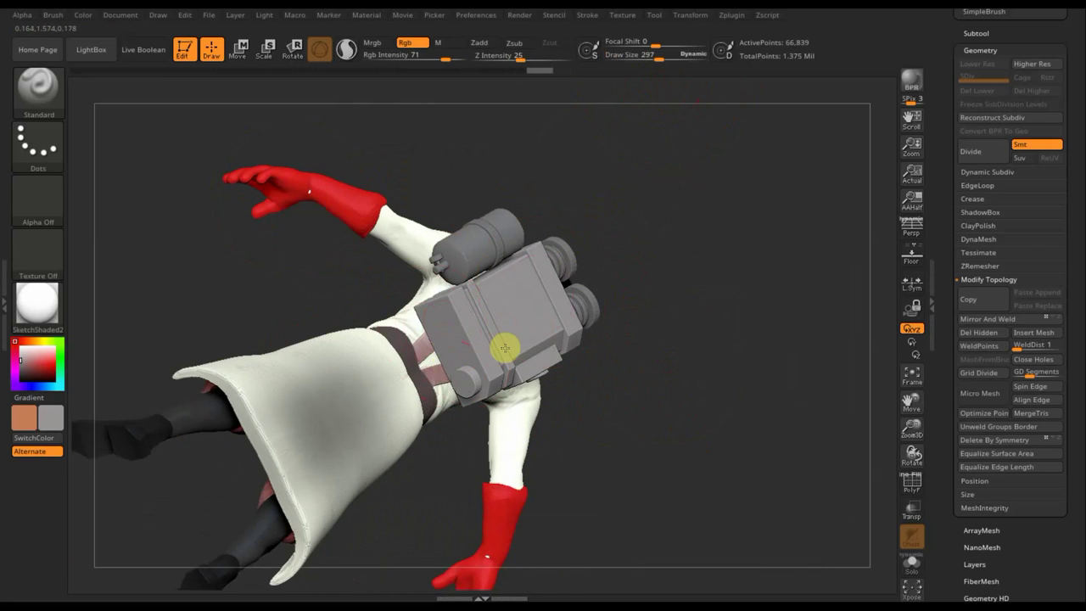
mouse_move(691, 351)
mouse_down()
mouse_move(784, 373)
mouse_move(713, 194)
mouse_move(679, 232)
mouse_move(691, 264)
mouse_move(793, 297)
mouse_move(781, 292)
mouse_up()
- Fill the PM3D_Sphereinder3D1 side tank and vents with red using FillObject
key(n)
click(647, 415)
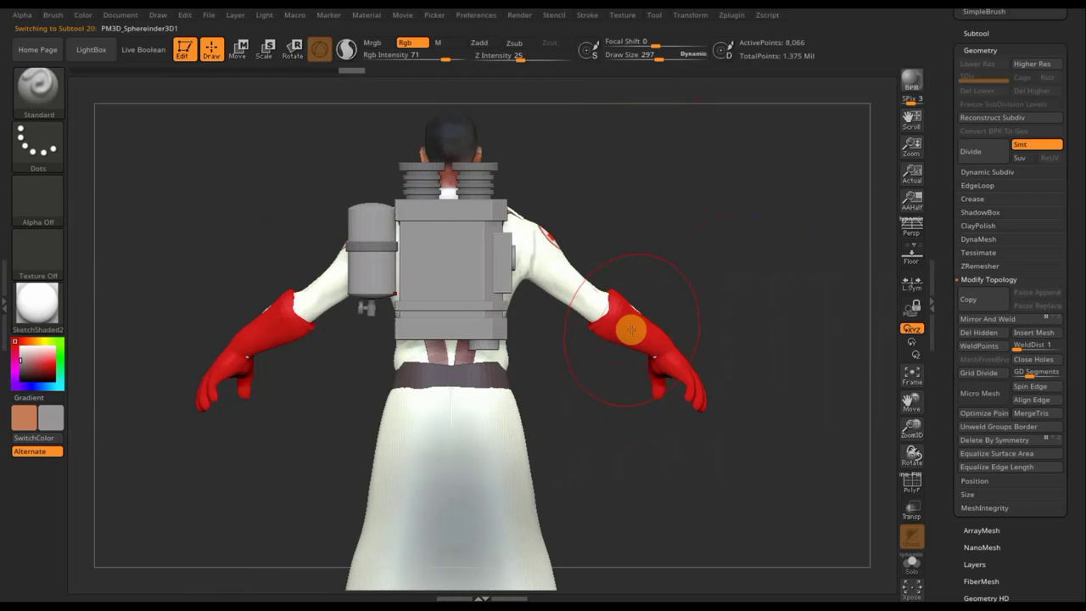
key(c)
key(ctrl+f)
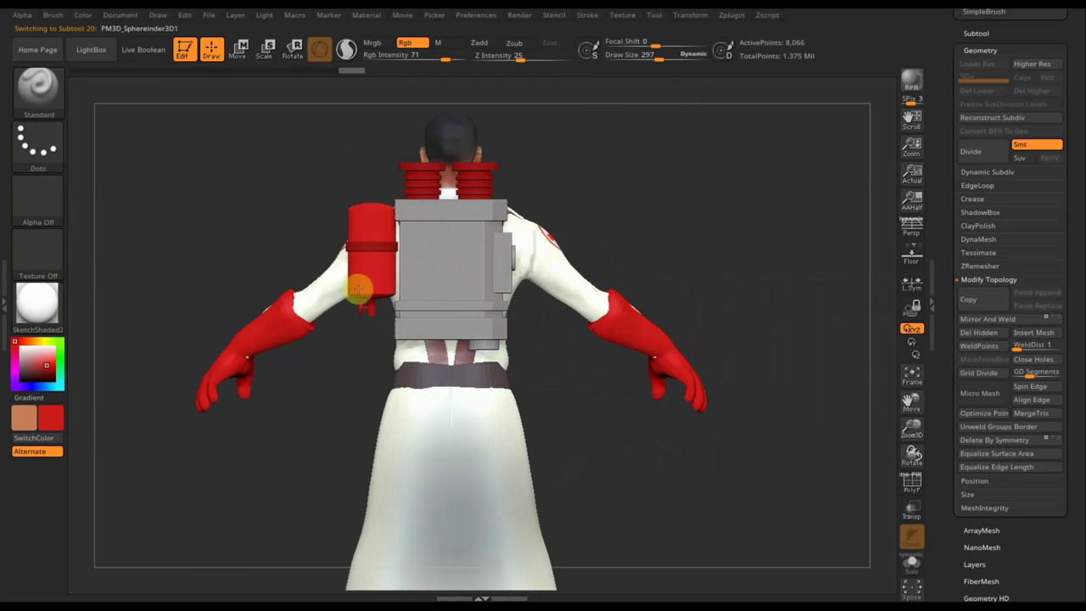
drag(240, 209, 325, 289)
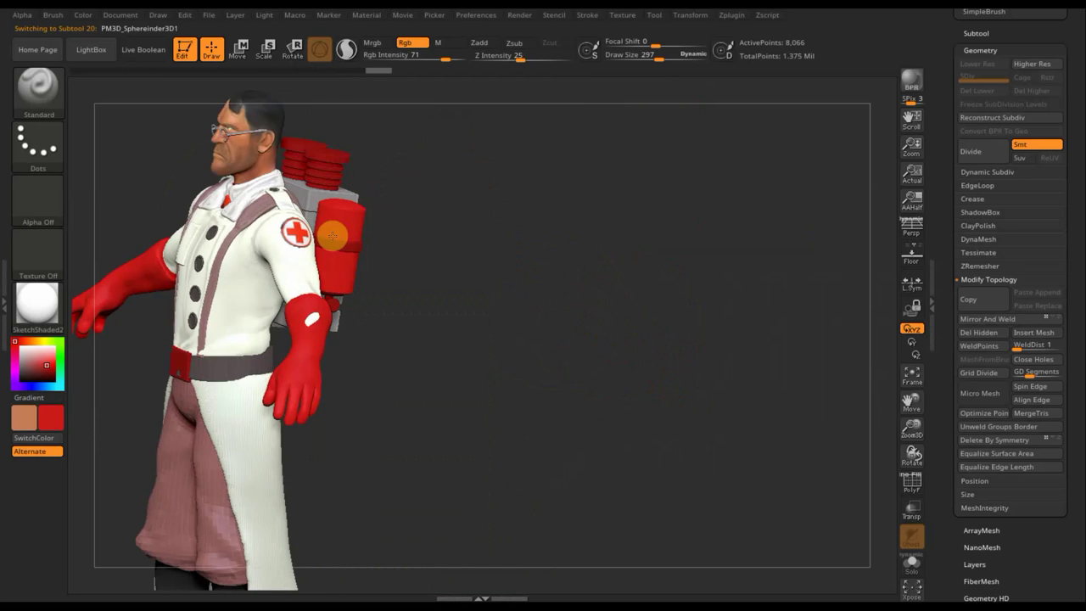
mouse_move(433, 274)
shift+mouse_down()
mouse_move(635, 241)
mouse_move(630, 252)
shift+mouse_up()
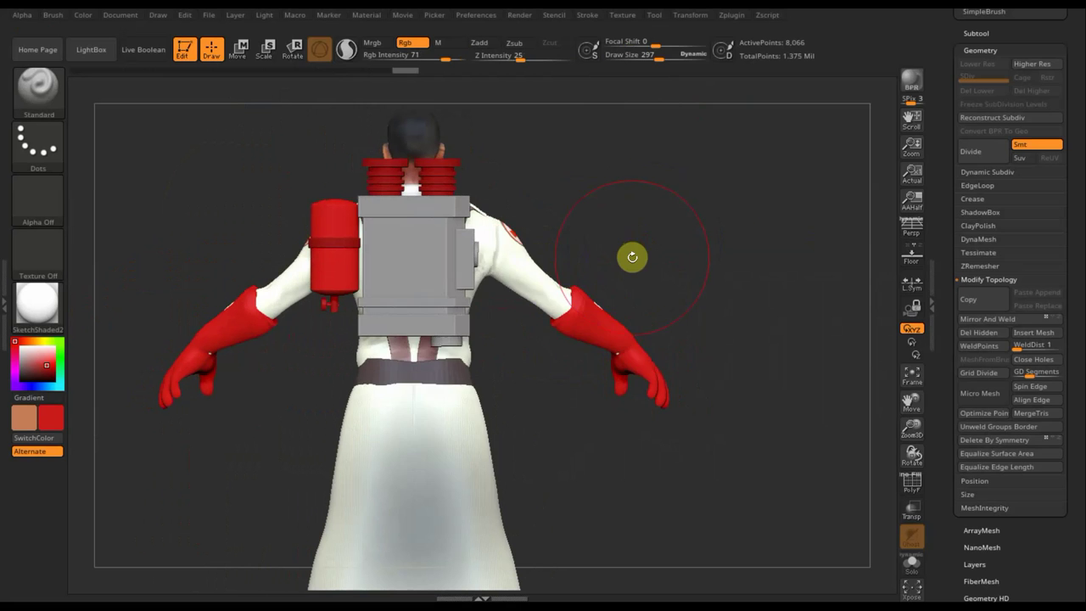
- Select PM3D_Cylinder3D1_4 and fill the stacked vent cylinders with dark grey
key(n)
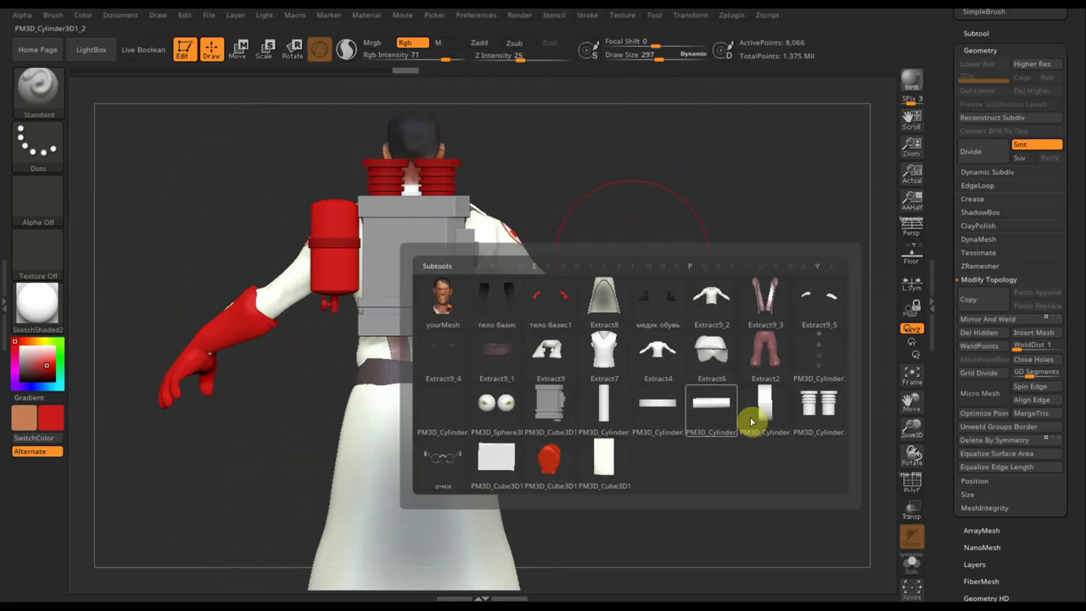
click(811, 412)
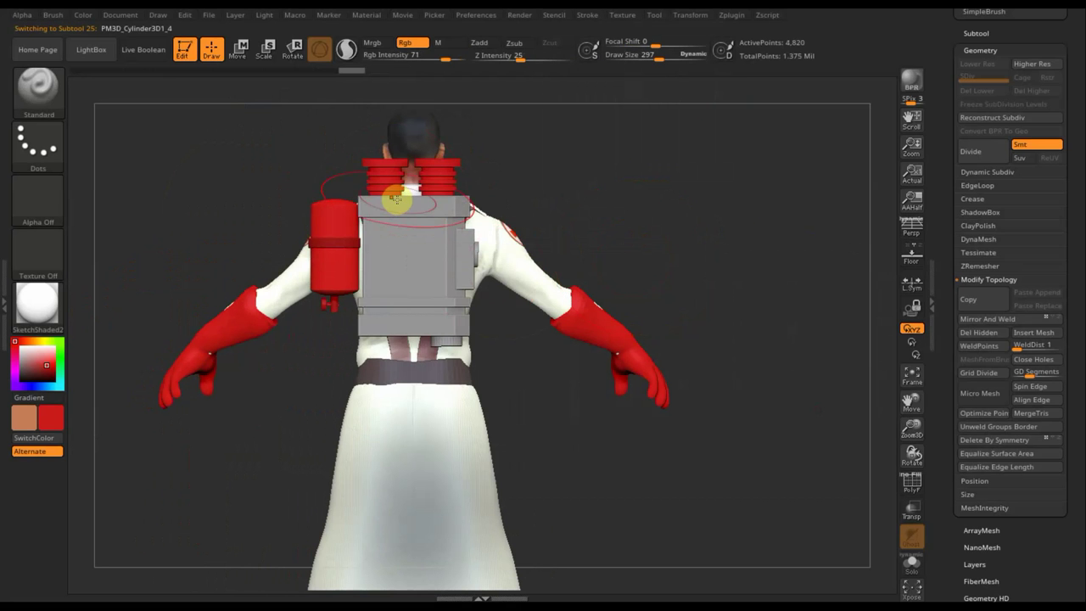
click(46, 430)
click(198, 345)
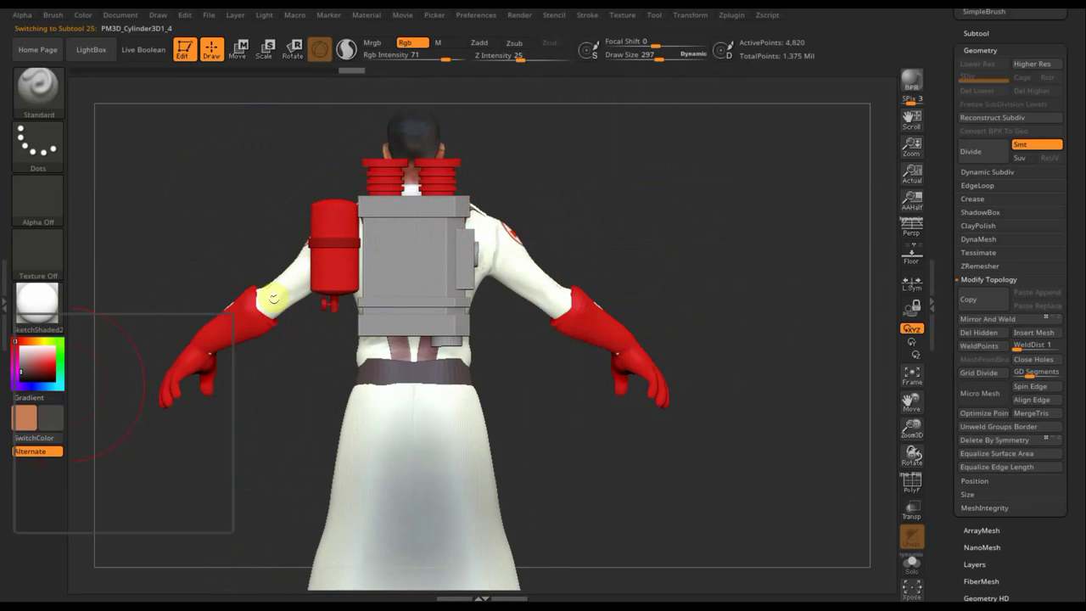
drag(388, 177, 475, 173)
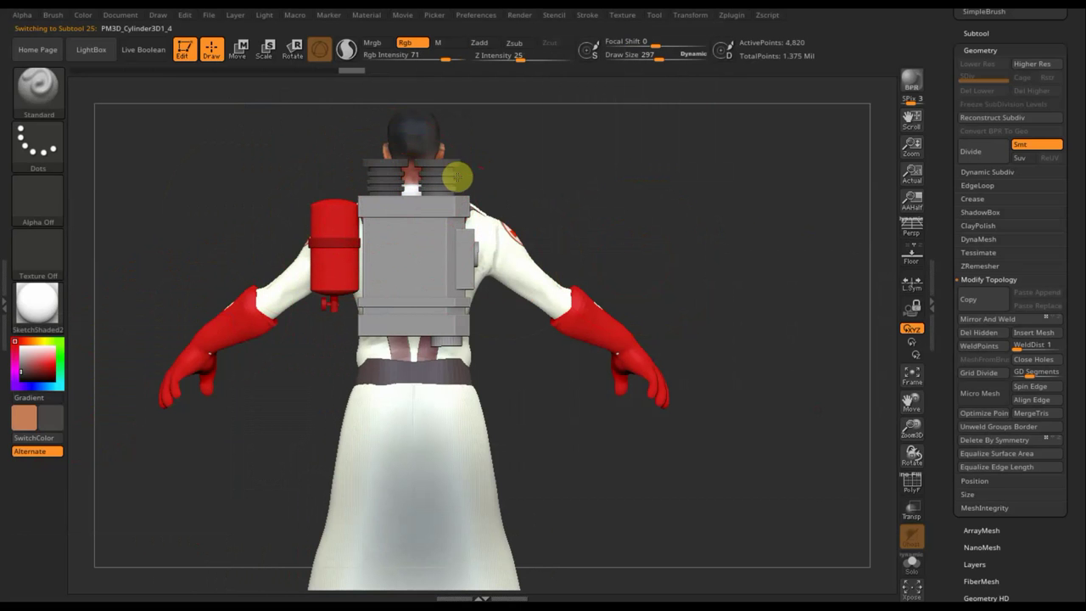
drag(281, 163, 368, 161)
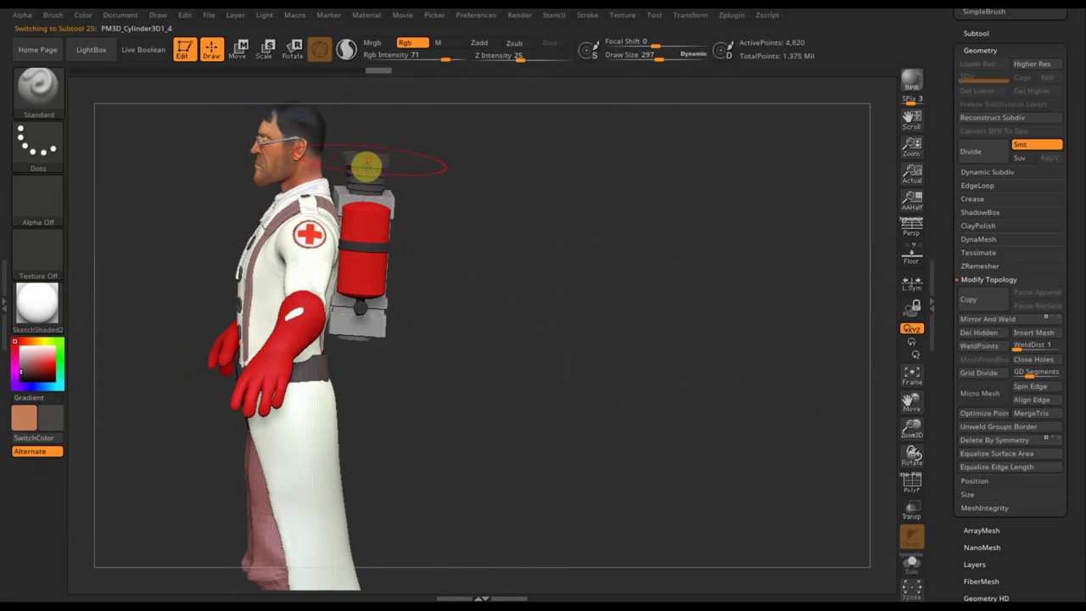
drag(438, 208, 413, 199)
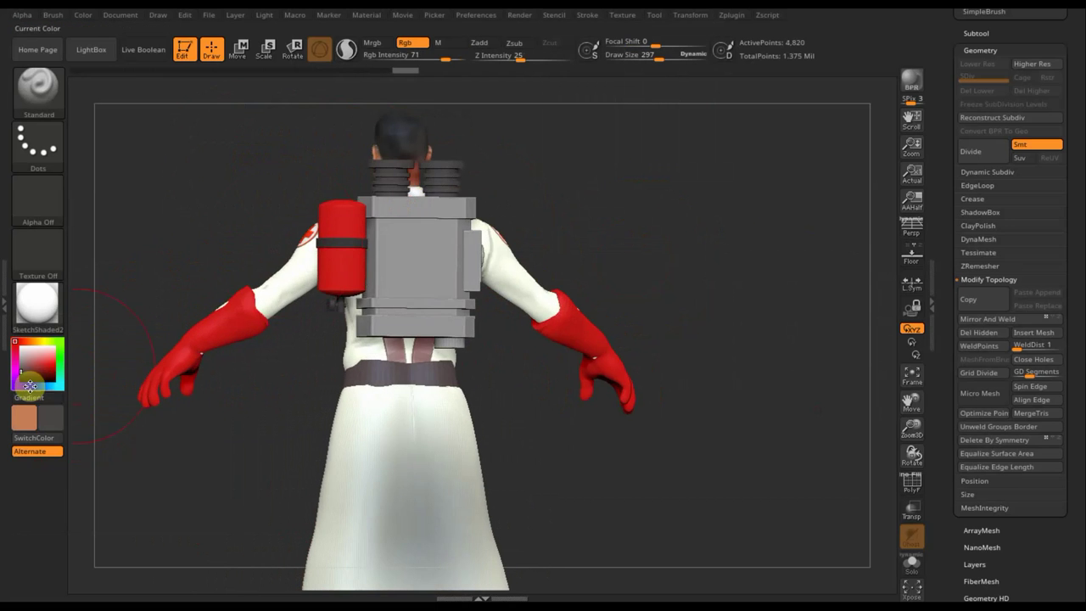
- Set a light grey secondary colour, Rgb Intensity 6 and Draw Size 51, orbiting round to the back
drag(52, 426, 44, 371)
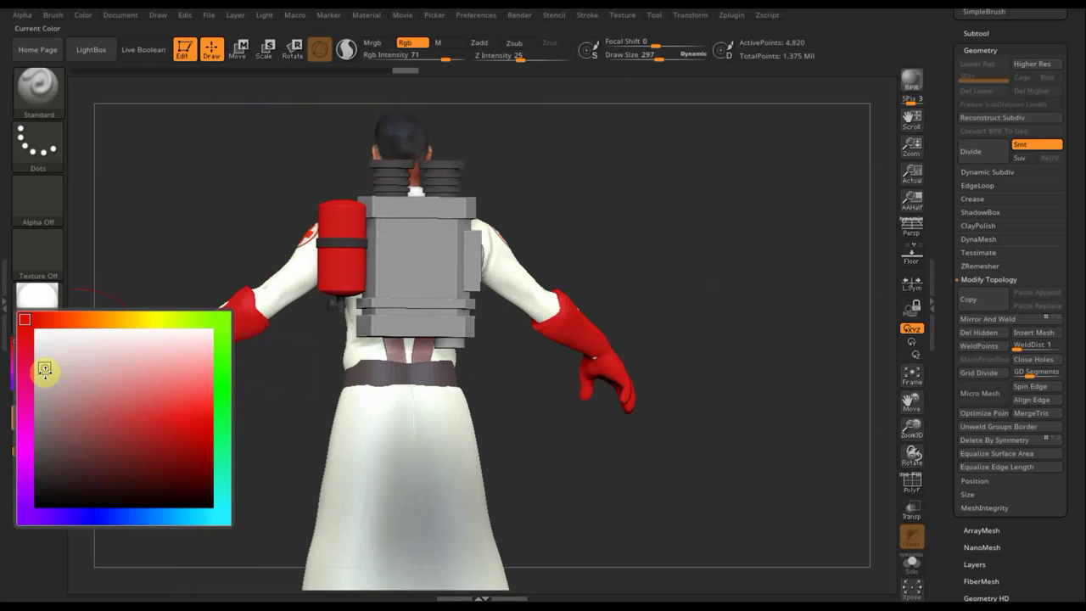
click(239, 52)
click(212, 49)
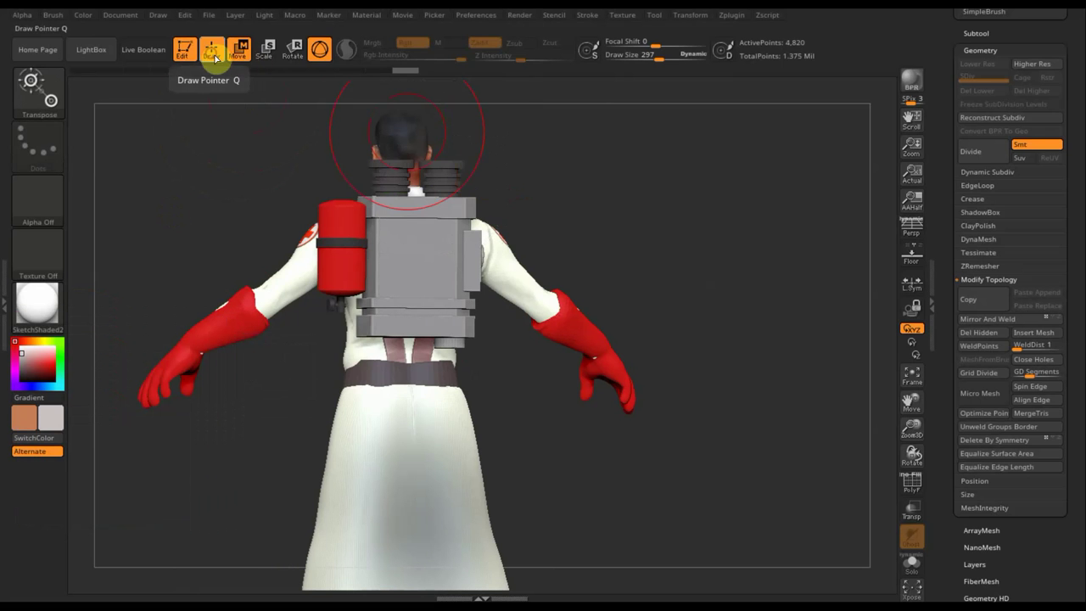
drag(437, 60, 386, 62)
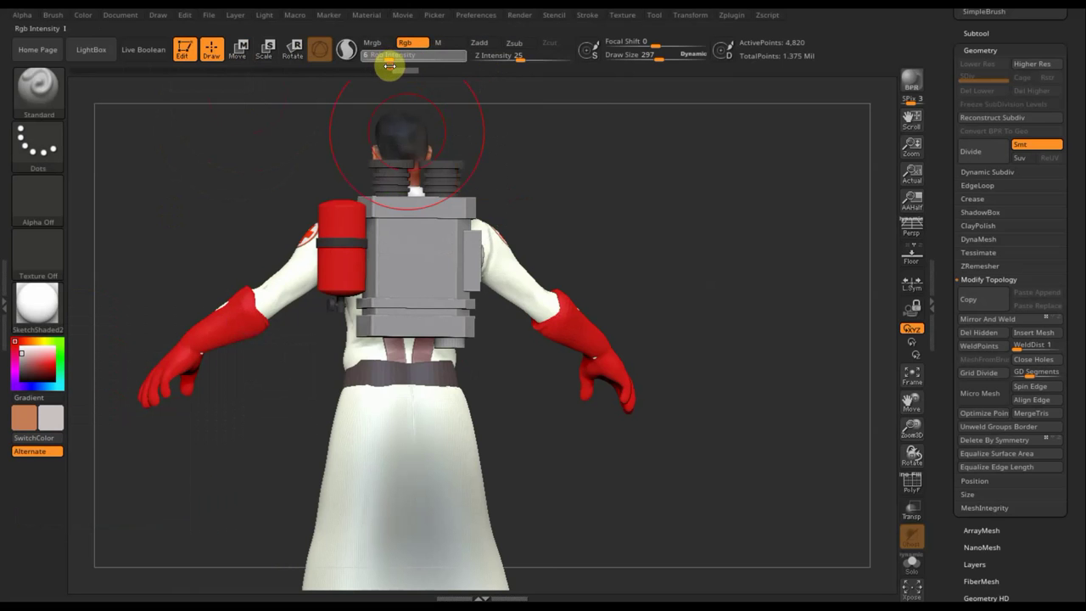
drag(660, 54, 628, 58)
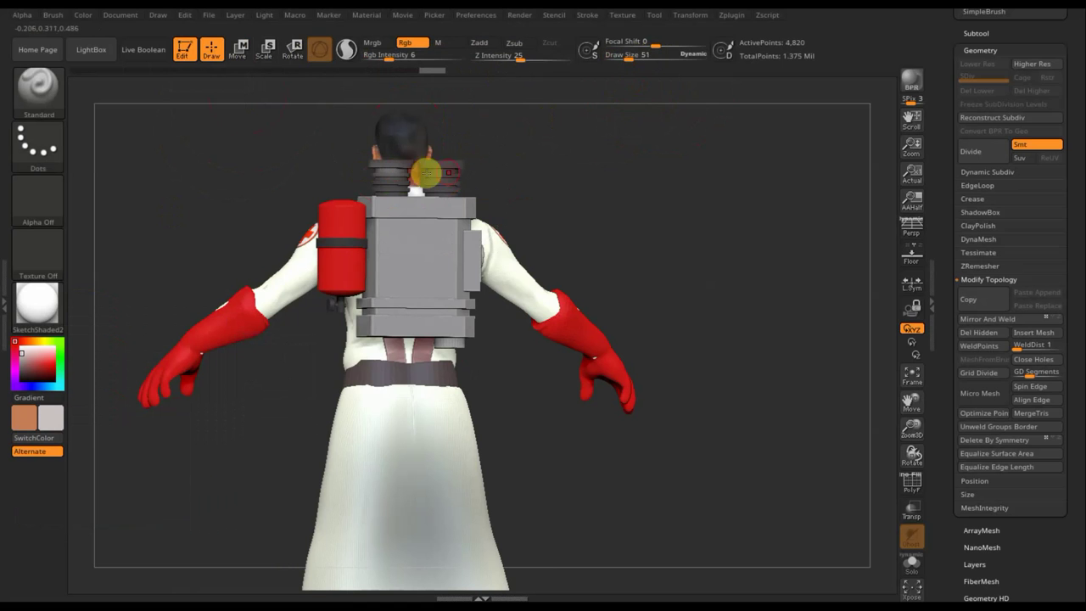
shift+drag(529, 164, 529, 249)
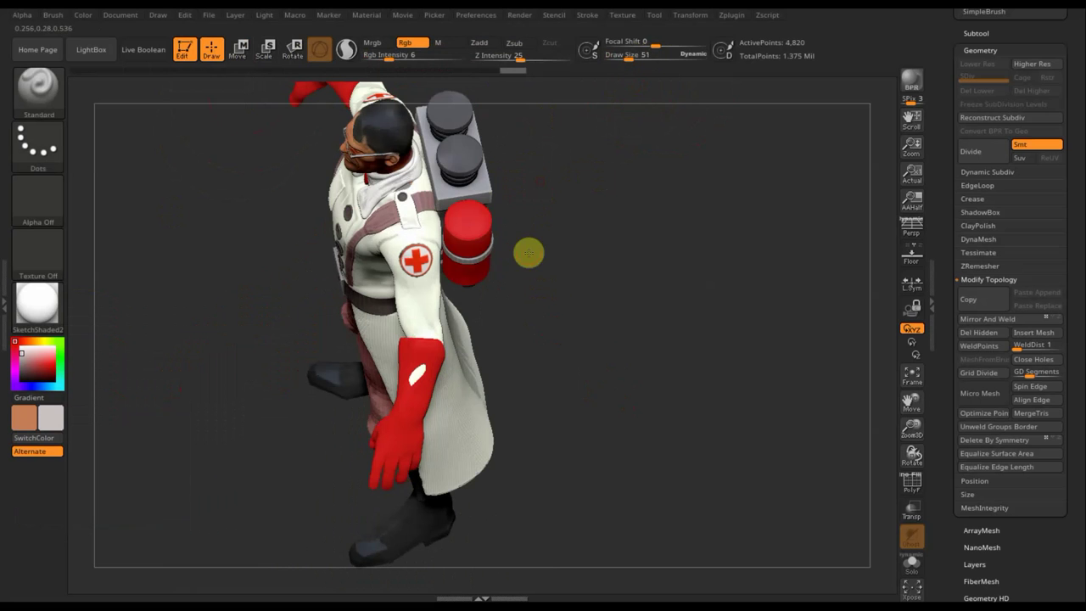
mouse_move(573, 169)
mouse_down()
mouse_move(582, 96)
mouse_move(448, 148)
mouse_up()
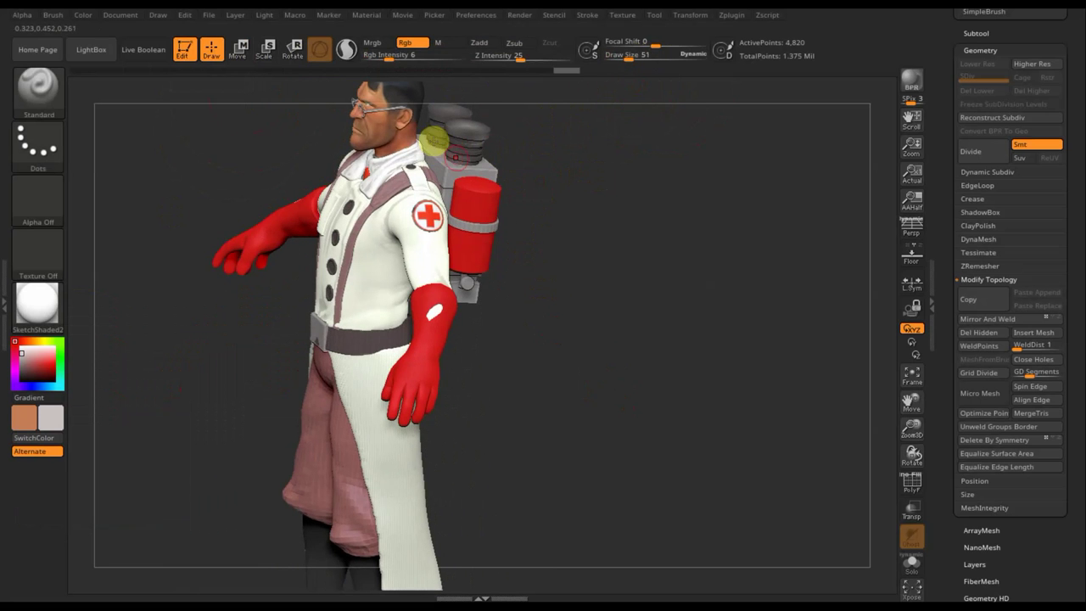
mouse_move(599, 189)
mouse_down()
mouse_move(545, 190)
mouse_move(747, 279)
mouse_move(722, 292)
mouse_up()
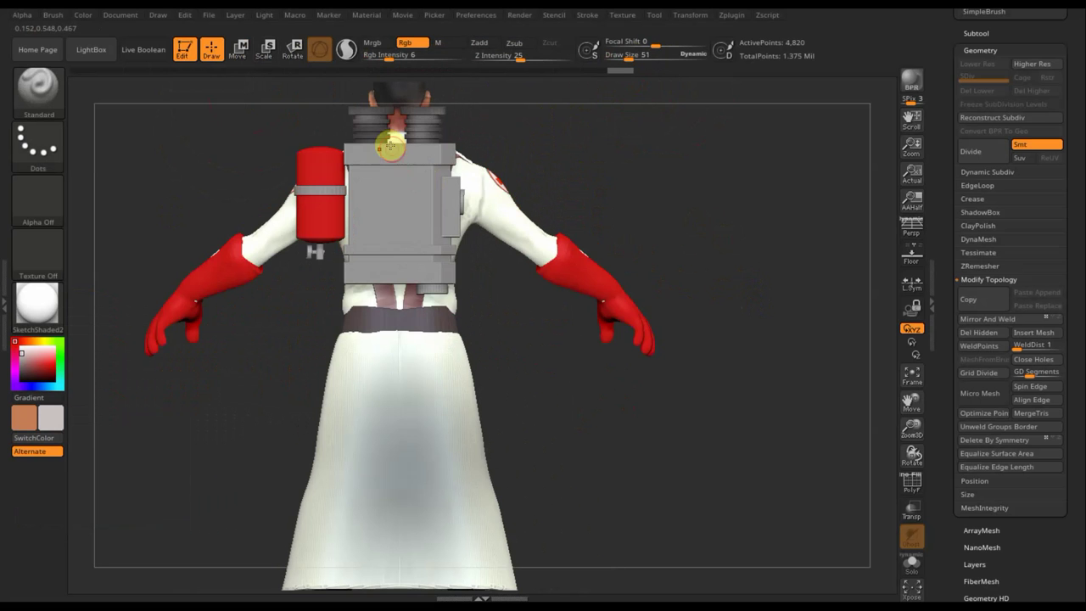
- Tilt the view from above and select the canister band subtool PM3D_Cylinder3D1_5
click(1009, 323)
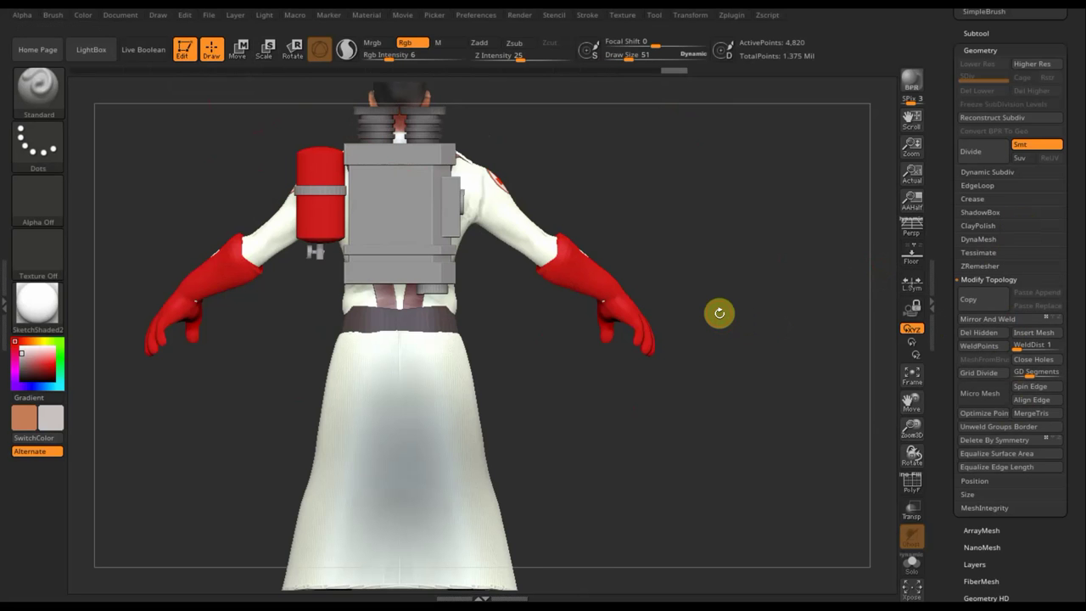
mouse_move(707, 297)
mouse_down()
mouse_move(710, 417)
mouse_move(708, 303)
mouse_move(728, 322)
mouse_move(708, 359)
mouse_move(643, 373)
mouse_move(717, 373)
mouse_move(700, 379)
mouse_up()
key(n)
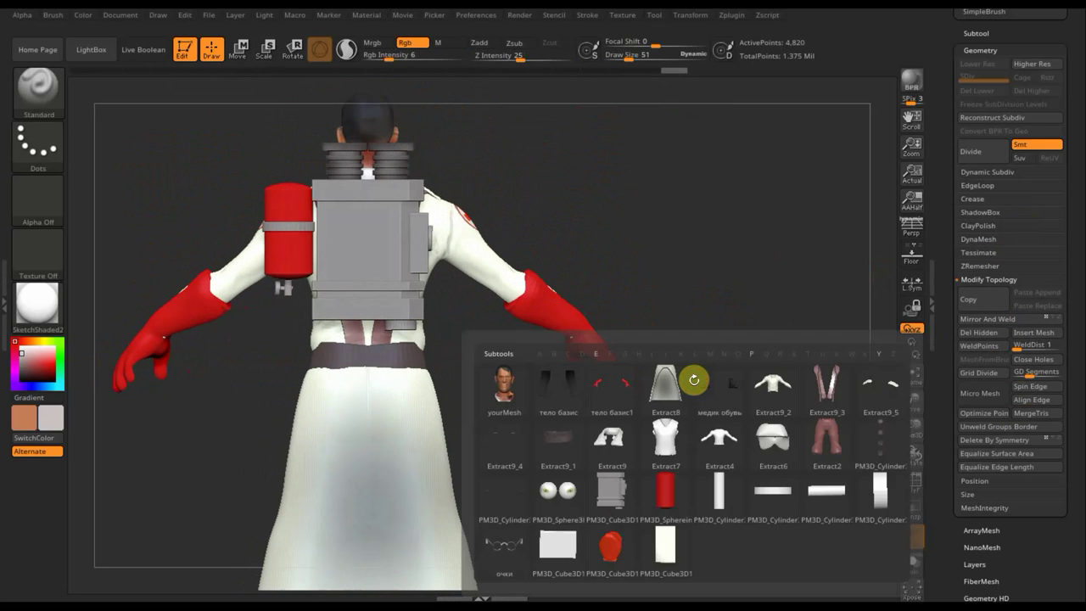
click(717, 502)
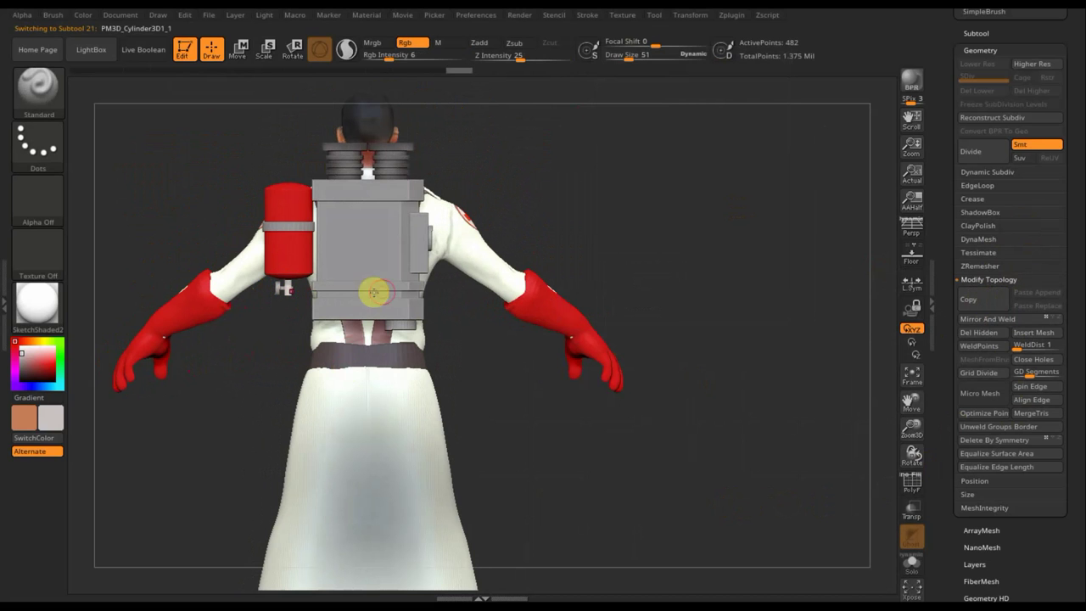
click(983, 32)
mouse_move(1010, 68)
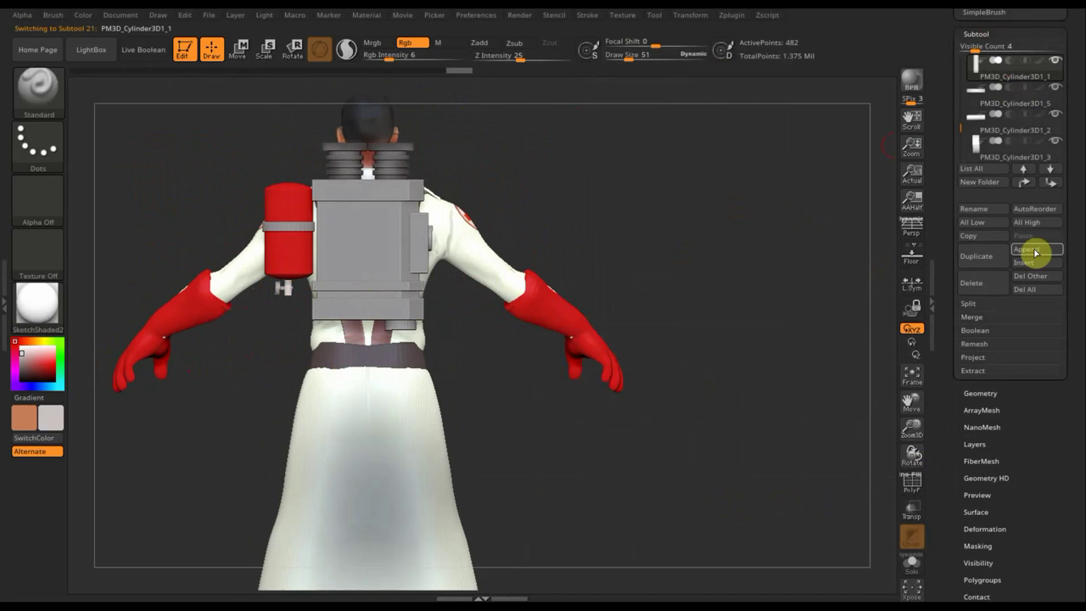
click(979, 112)
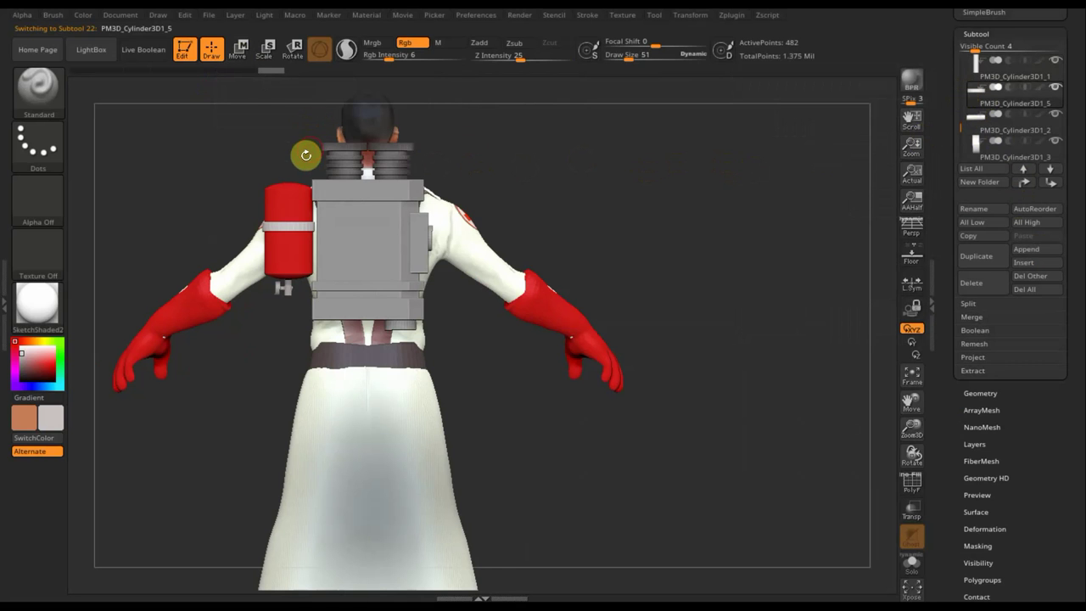
- Shift the band slightly right with the Move gizmo and stretch it taller along Y
click(242, 51)
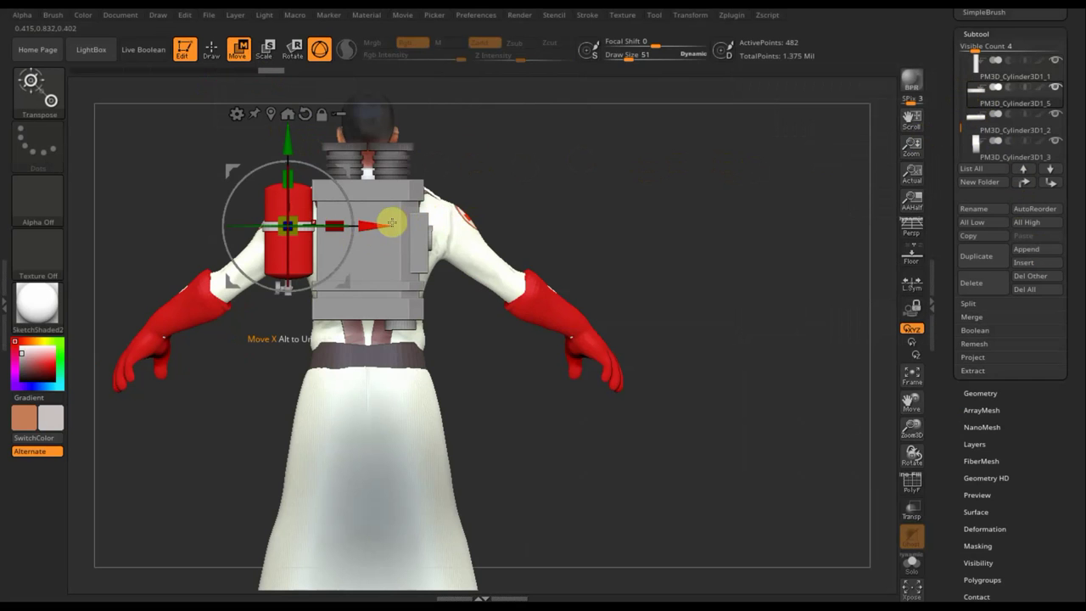
drag(374, 223, 378, 223)
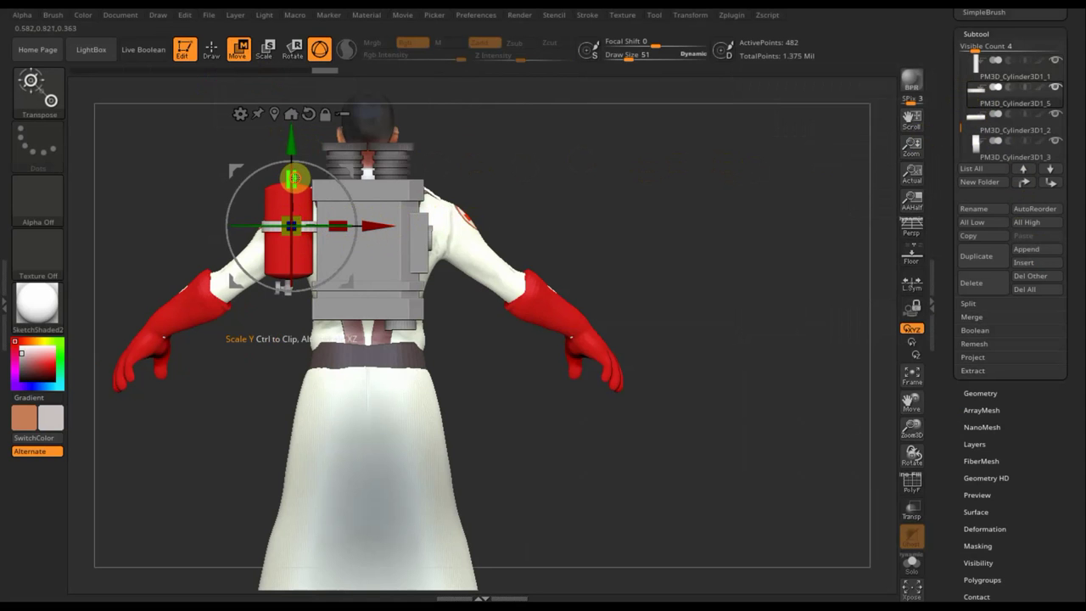
drag(292, 163, 291, 138)
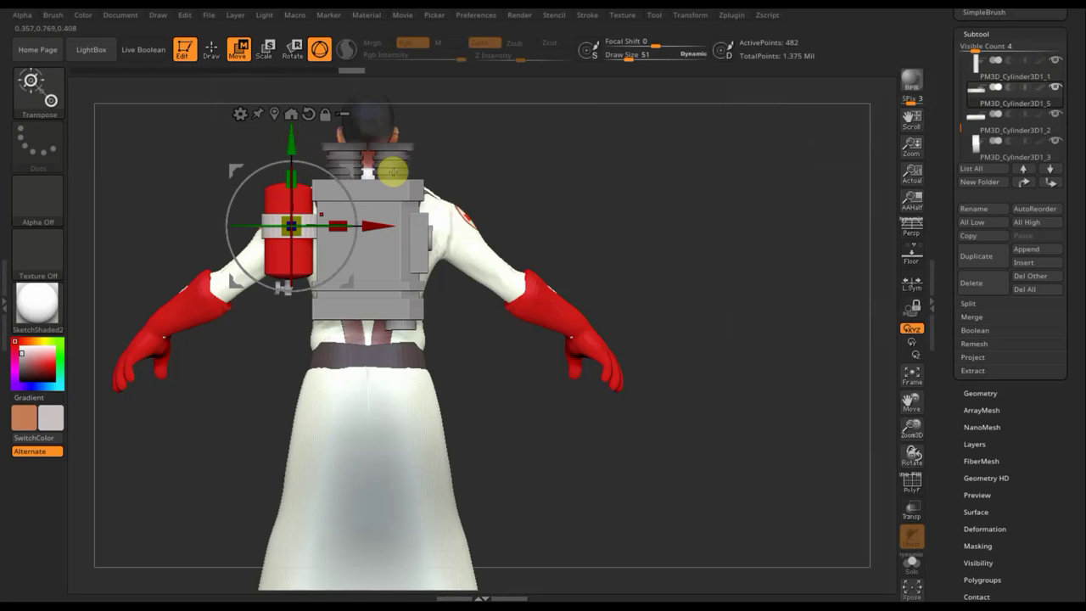
click(211, 51)
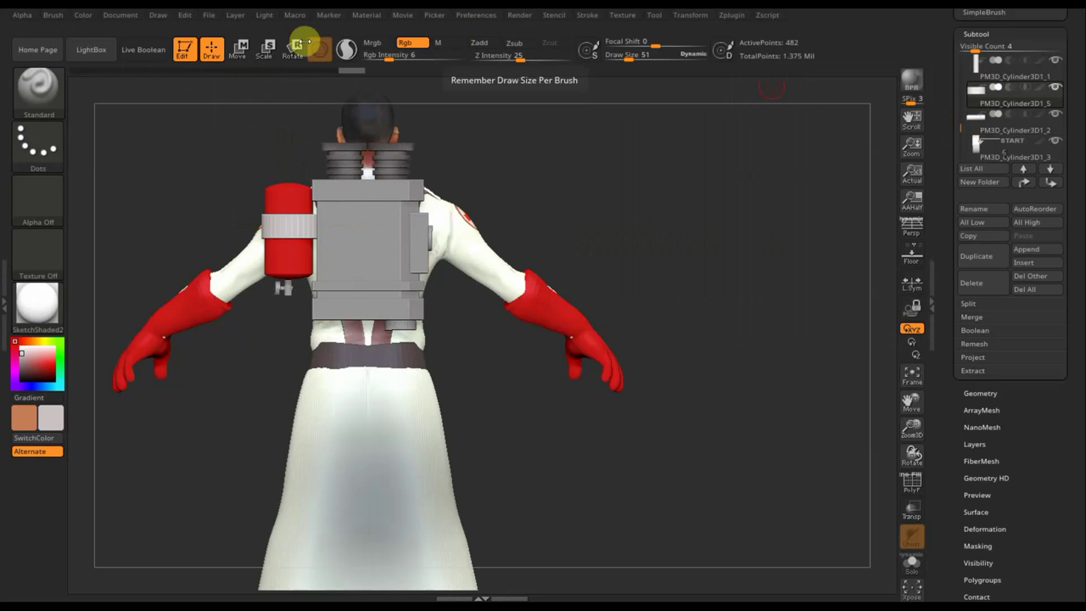
- Step through subtools PM3D_Cylinder3D1_2 to _4 and back up to PM3D_Cylinder3D1_1
click(239, 51)
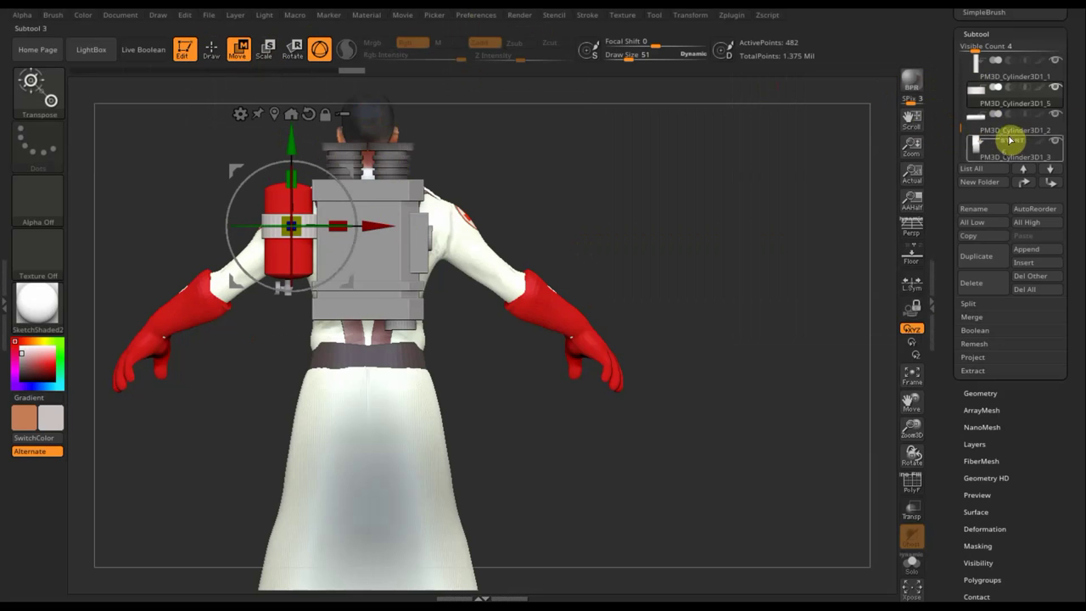
click(987, 159)
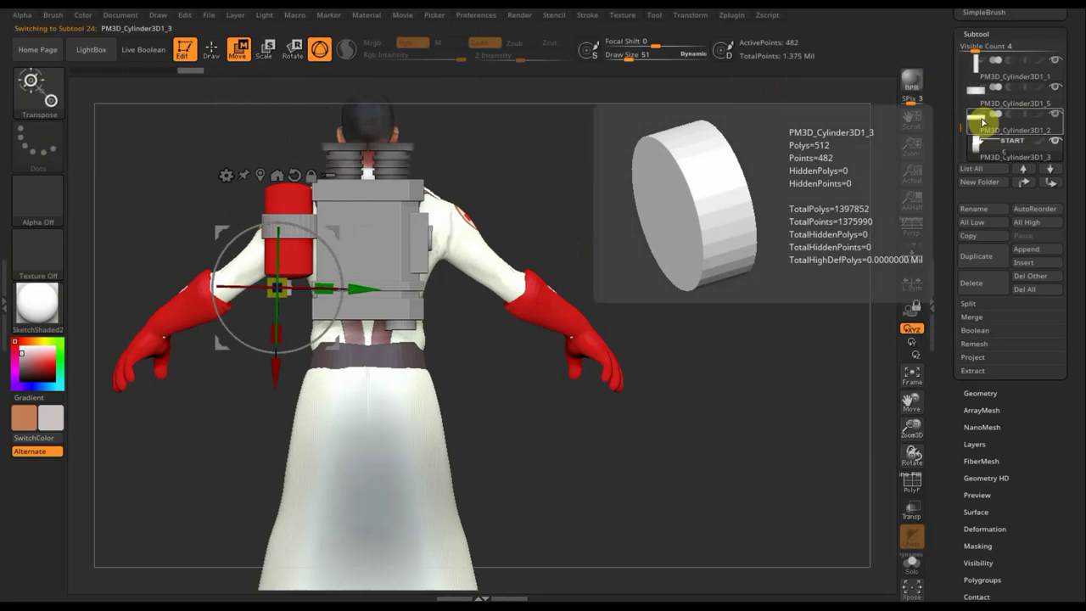
click(1050, 172)
click(1050, 172)
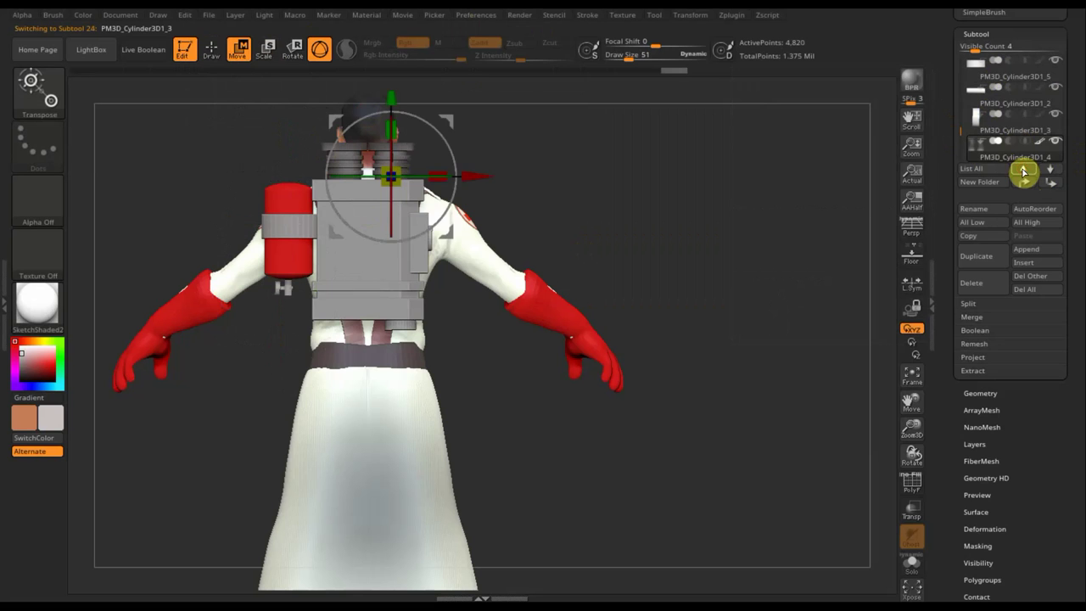
click(1024, 172)
click(1024, 173)
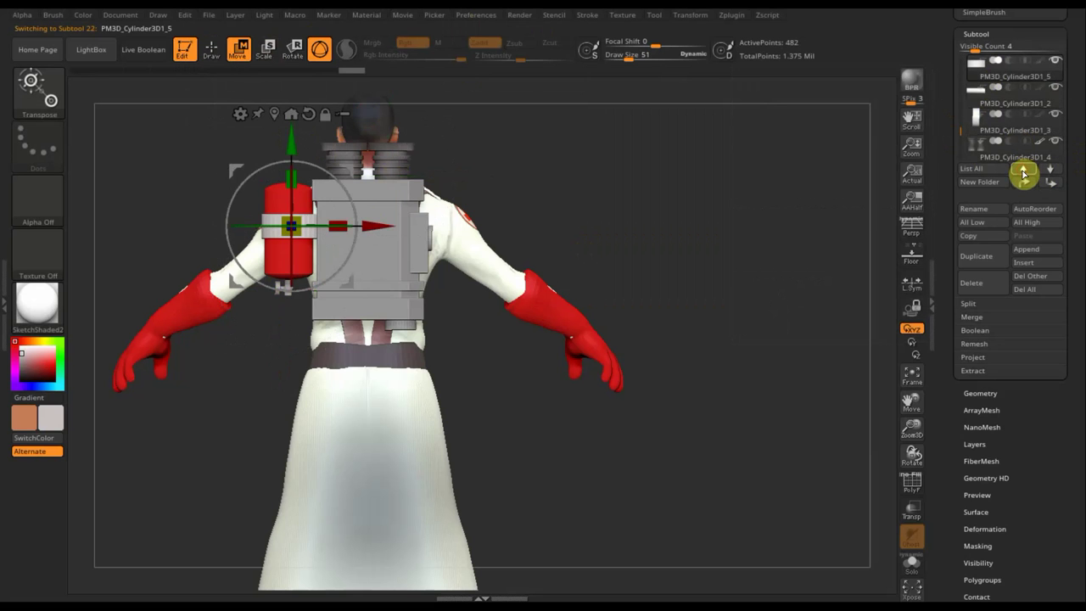
click(1025, 172)
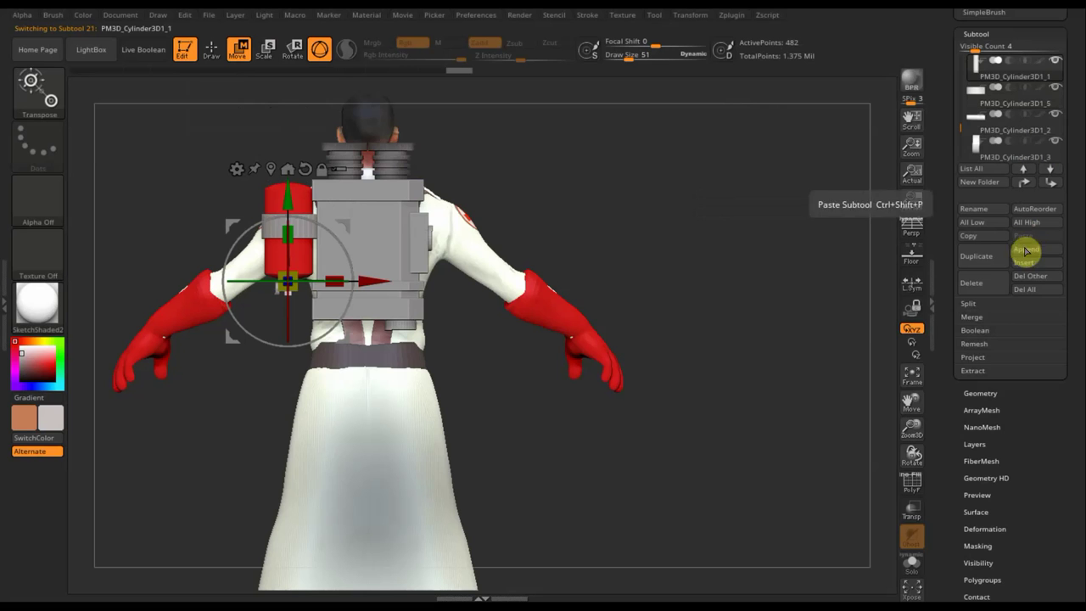
- MergeDown PM3D_Cylinder3D1_1 three times to absorb the other canister pieces, then return to Draw mode
click(979, 321)
click(985, 330)
click(870, 359)
click(984, 332)
click(851, 363)
click(982, 331)
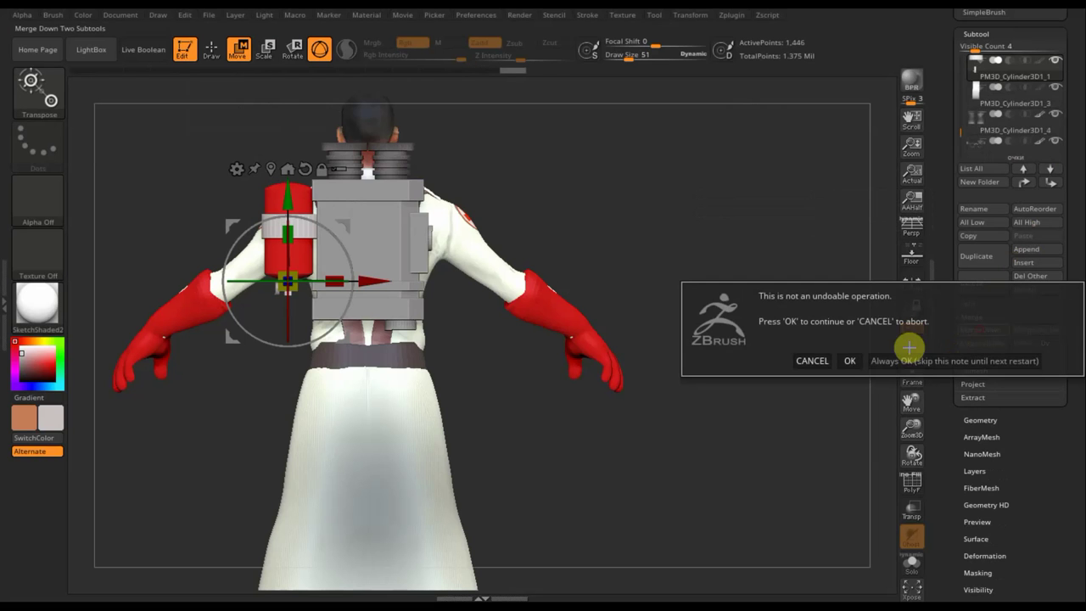
click(847, 359)
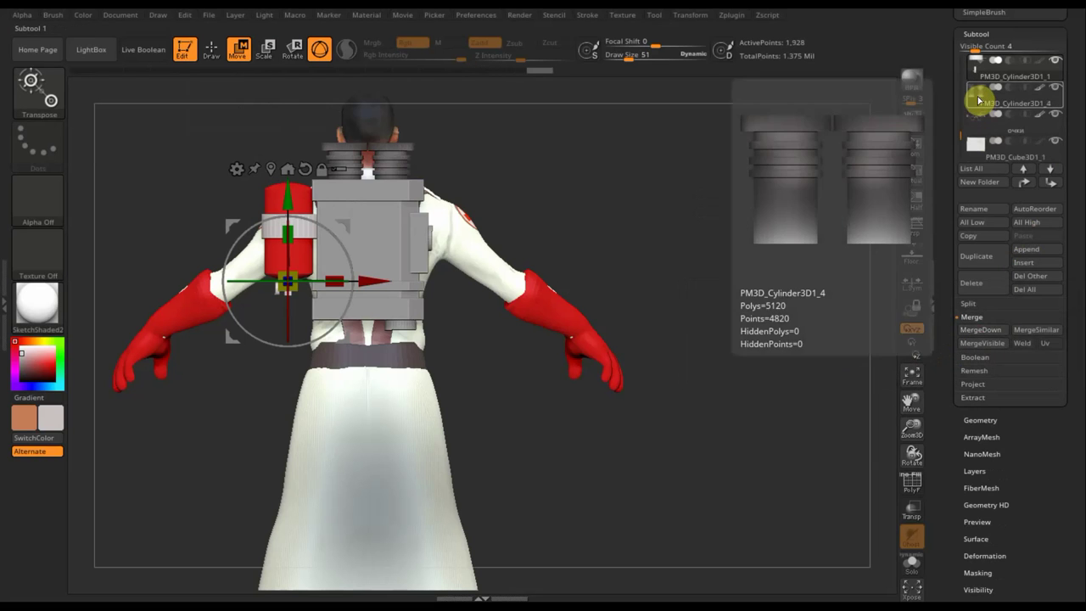
click(210, 50)
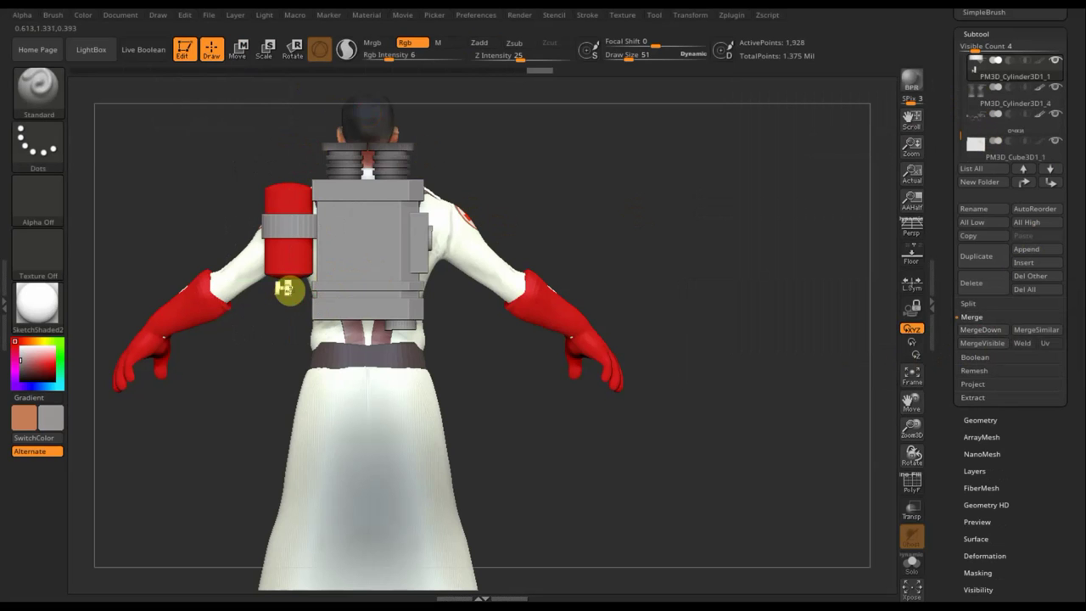
- Enlarge the brush to size 195, set intensity to 34, and undo the stray stroke on the band
drag(308, 214, 286, 214)
drag(626, 57, 652, 56)
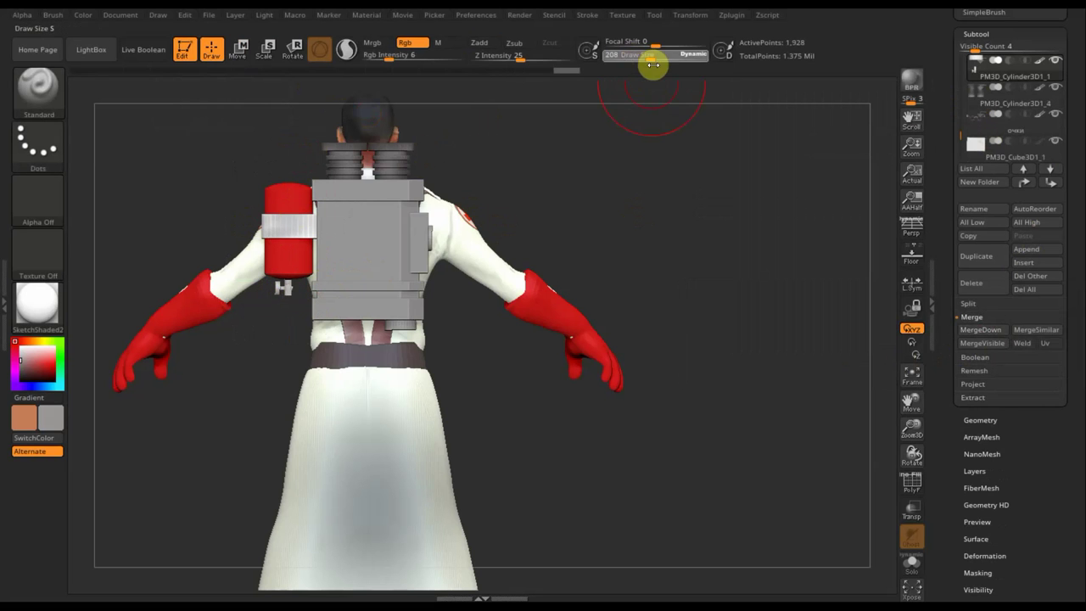
click(416, 66)
key(ctrl+z)
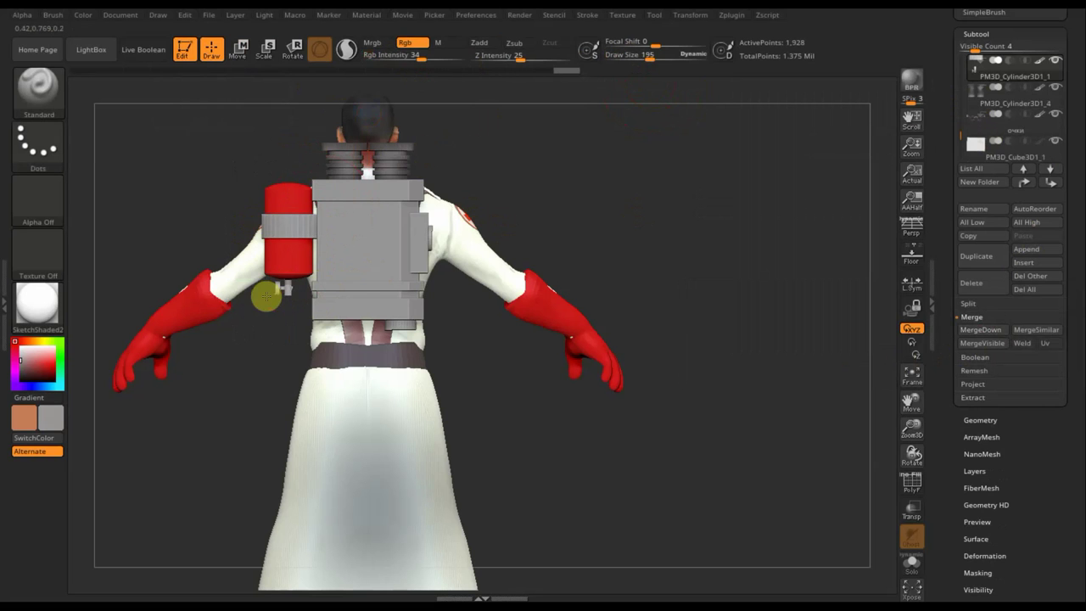
- Sample the canister's red as the paint colour while orbiting around the model
drag(250, 204, 320, 221)
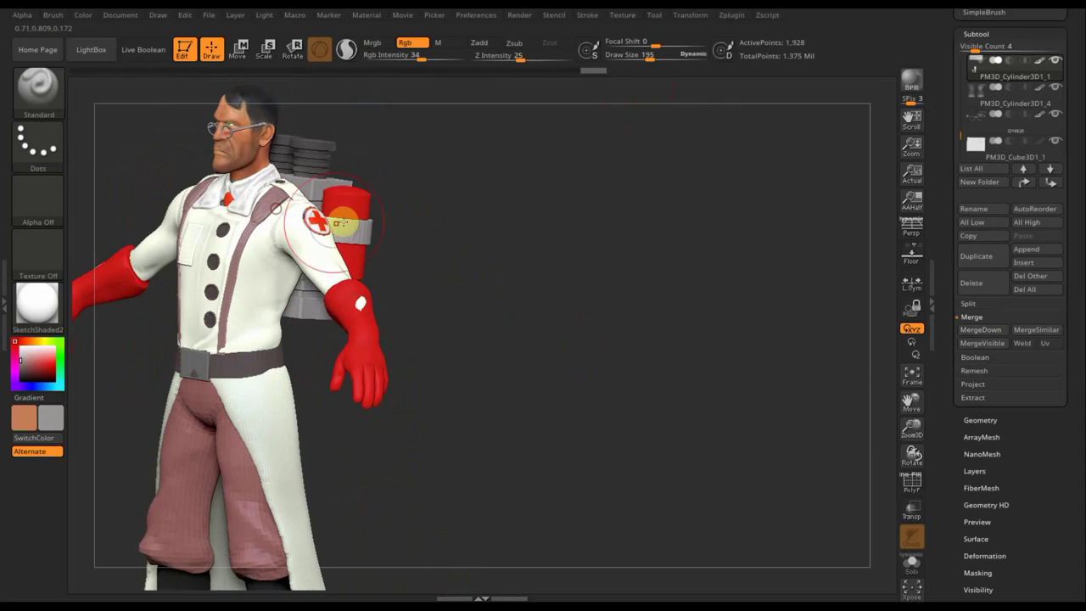
drag(581, 293, 480, 274)
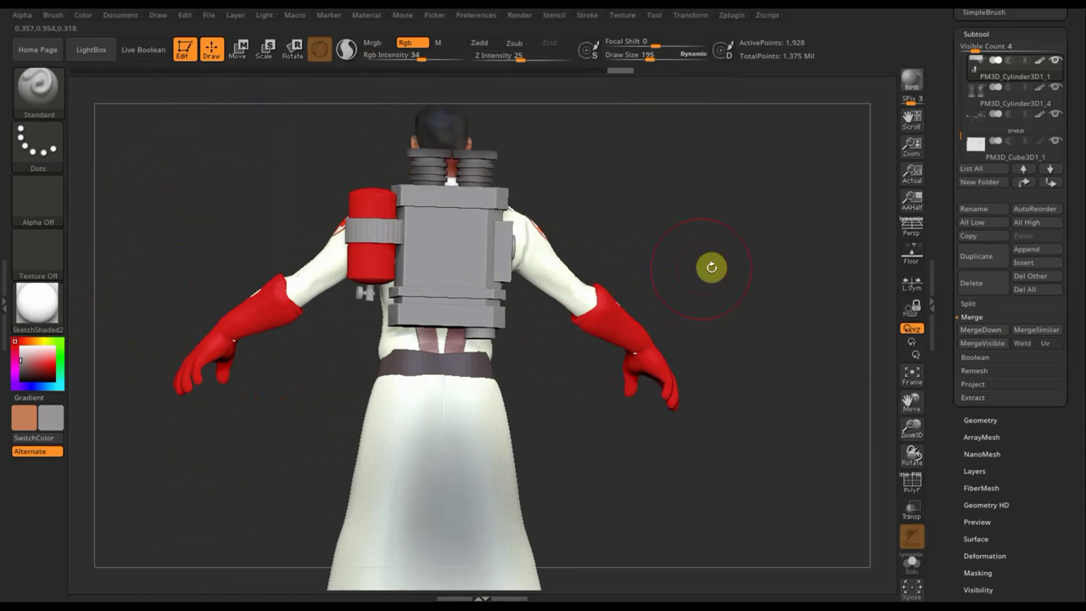
drag(738, 269, 516, 242)
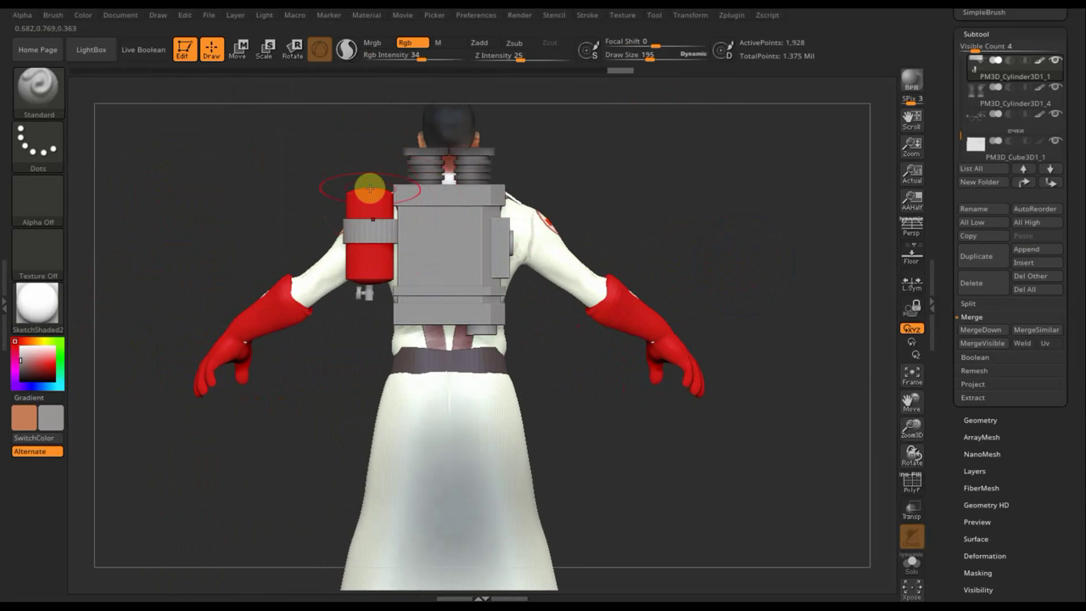
key(c)
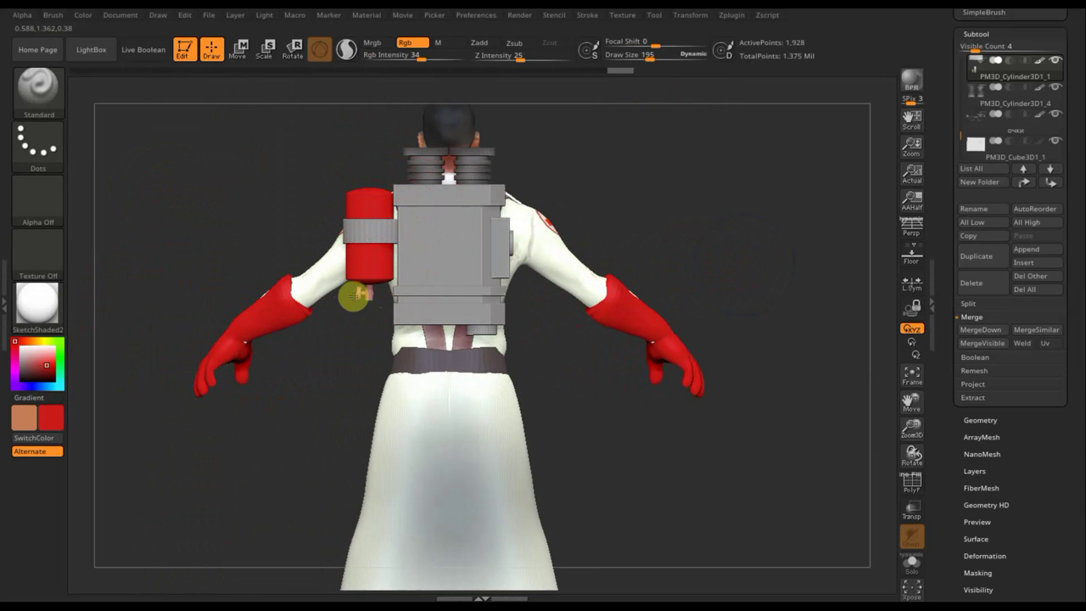
drag(284, 216, 360, 288)
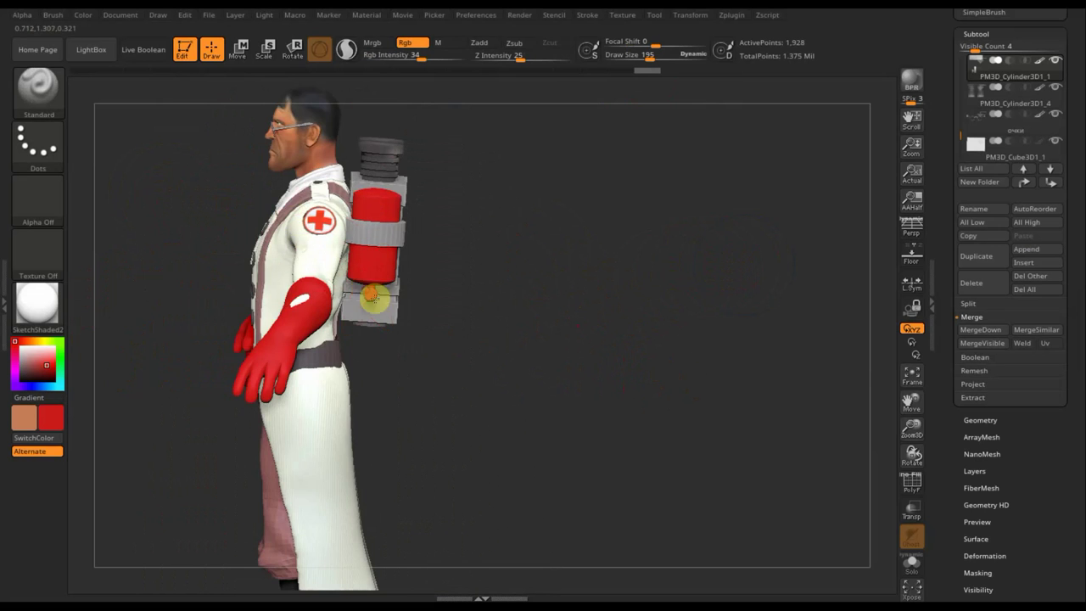
drag(545, 298, 594, 255)
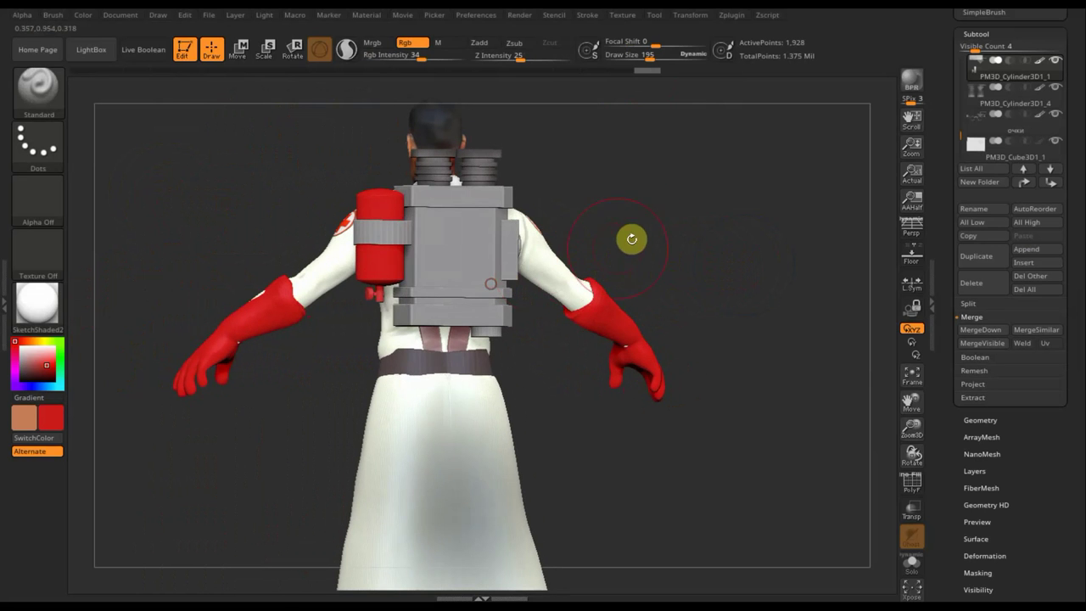
drag(662, 243, 534, 247)
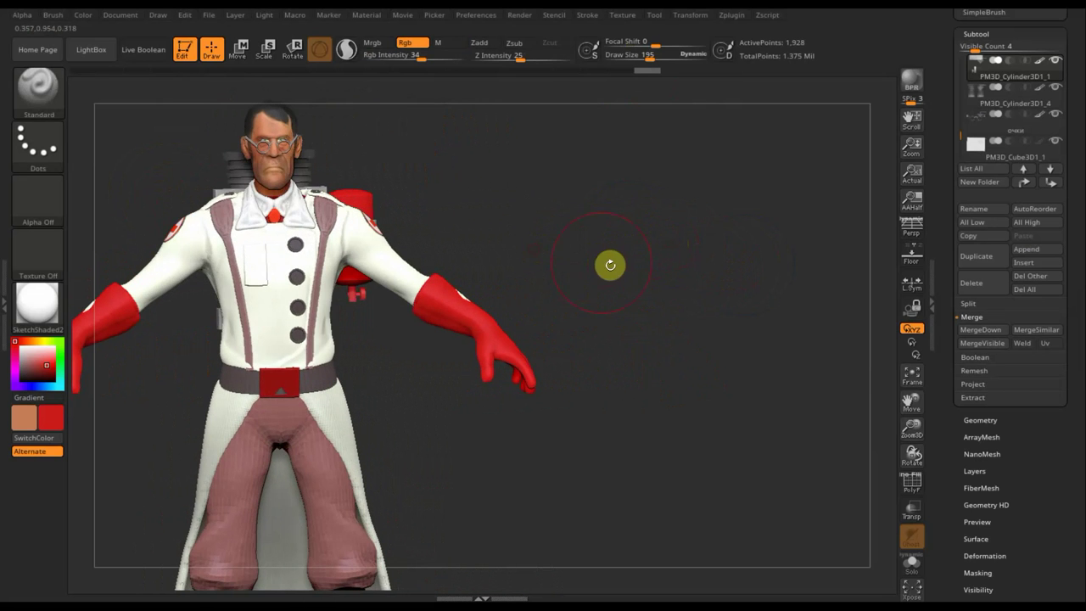
mouse_move(626, 284)
mouse_down()
mouse_move(694, 291)
mouse_move(425, 280)
mouse_up()
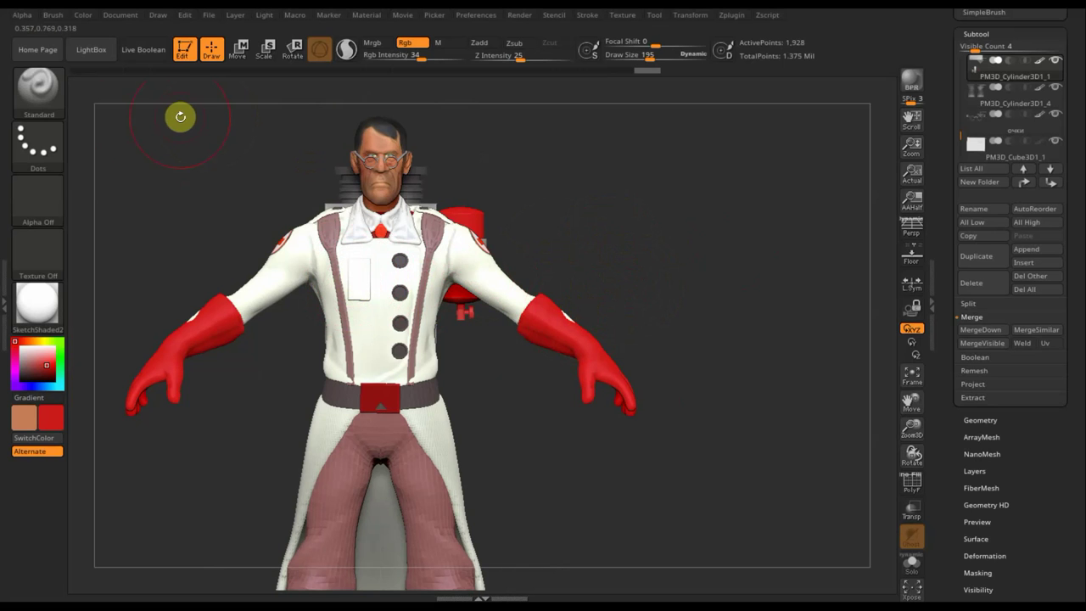
- Choose a connected-surface move brush, select тело базис1, and reduce brush size to 119
click(41, 93)
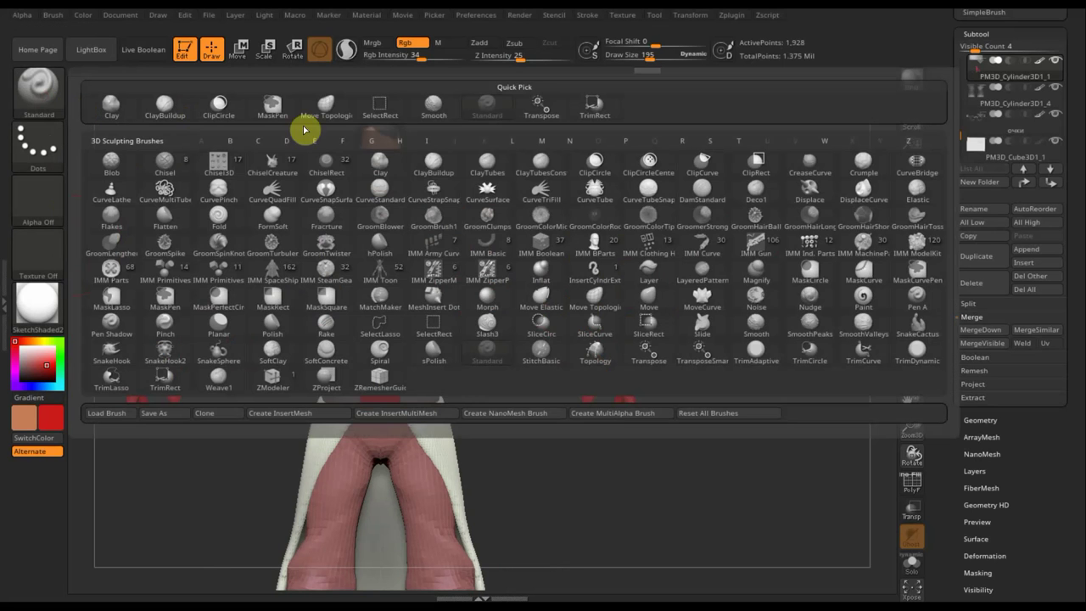
click(335, 109)
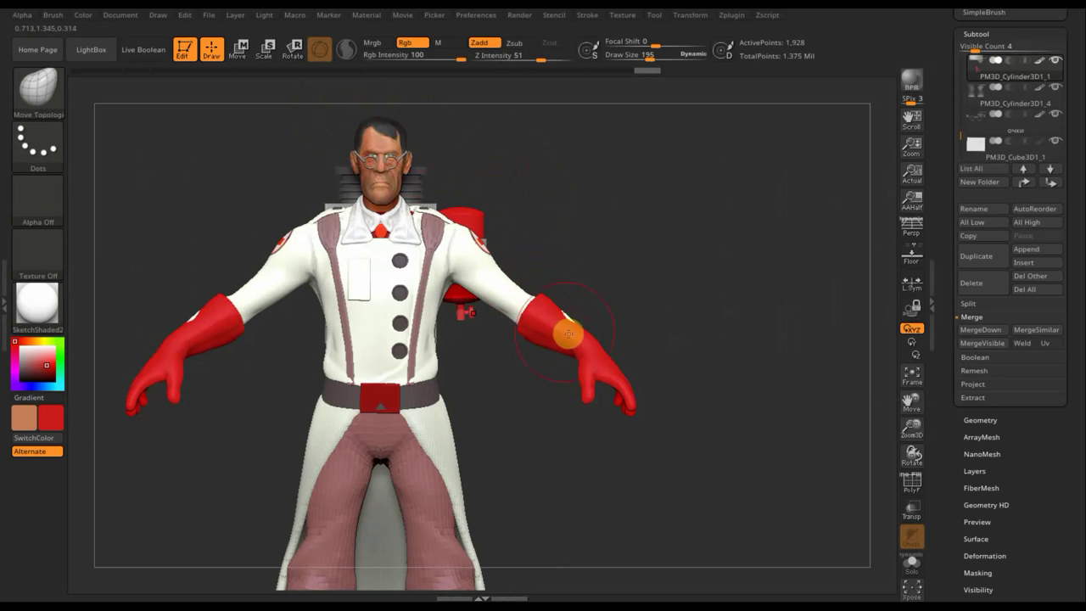
key(n)
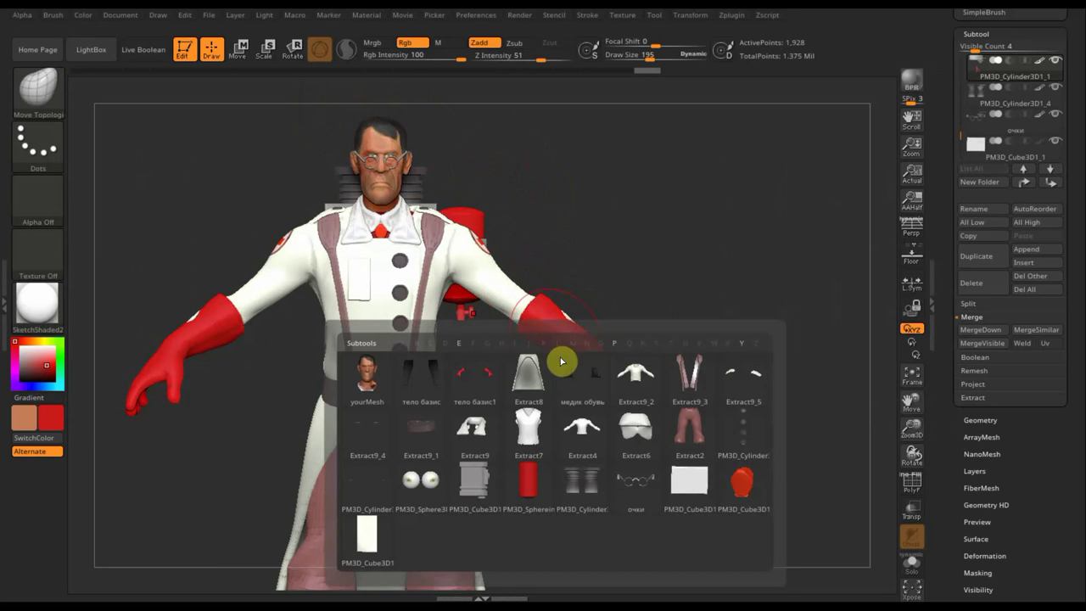
click(482, 381)
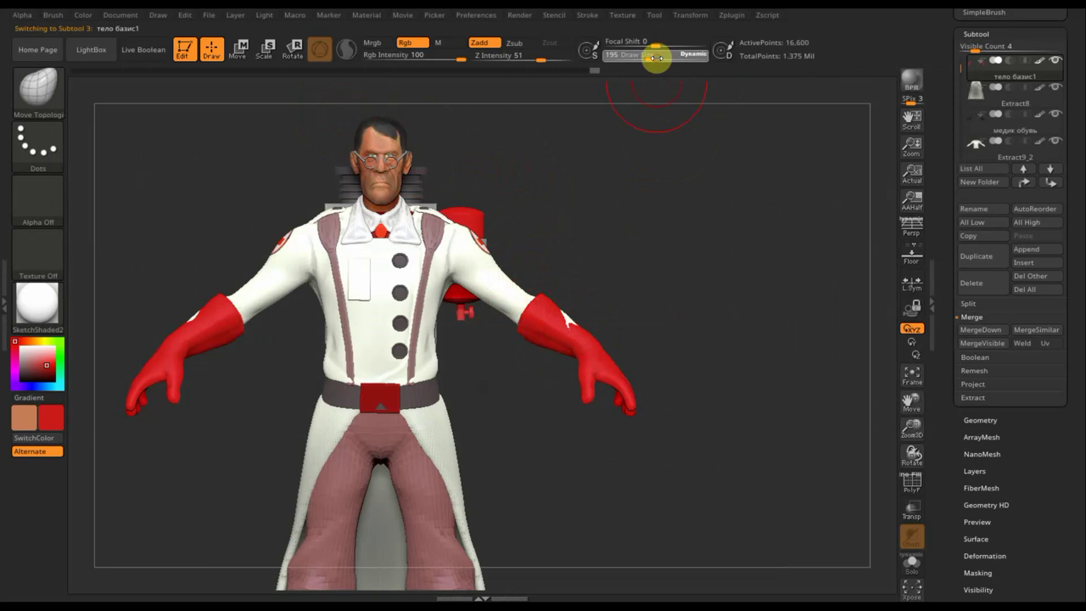
drag(641, 60, 636, 60)
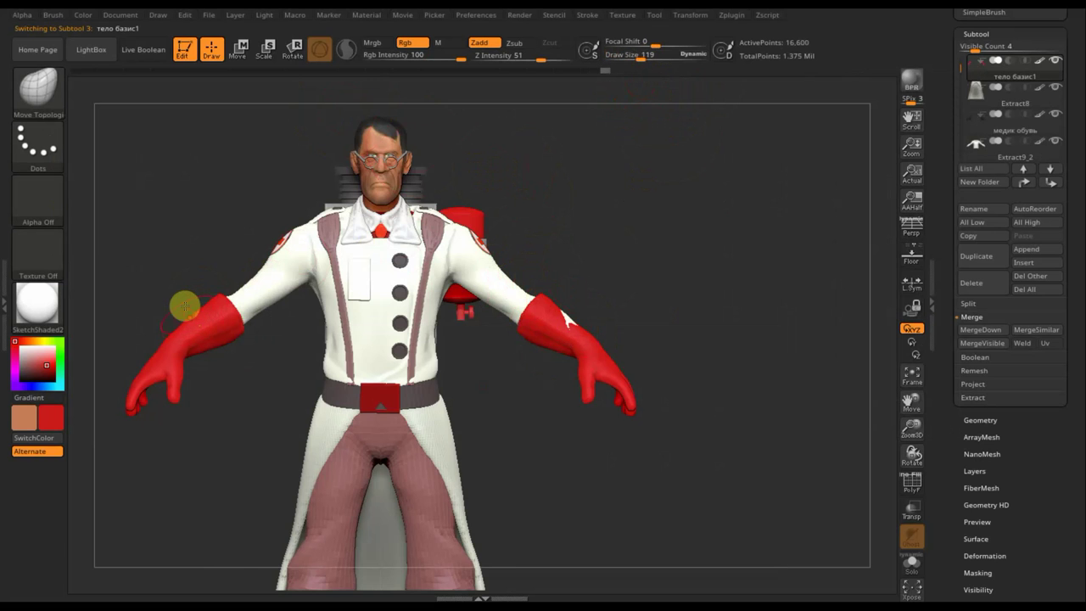
- Rotate and zoom out to inspect the full body from the side and front
drag(213, 294, 309, 288)
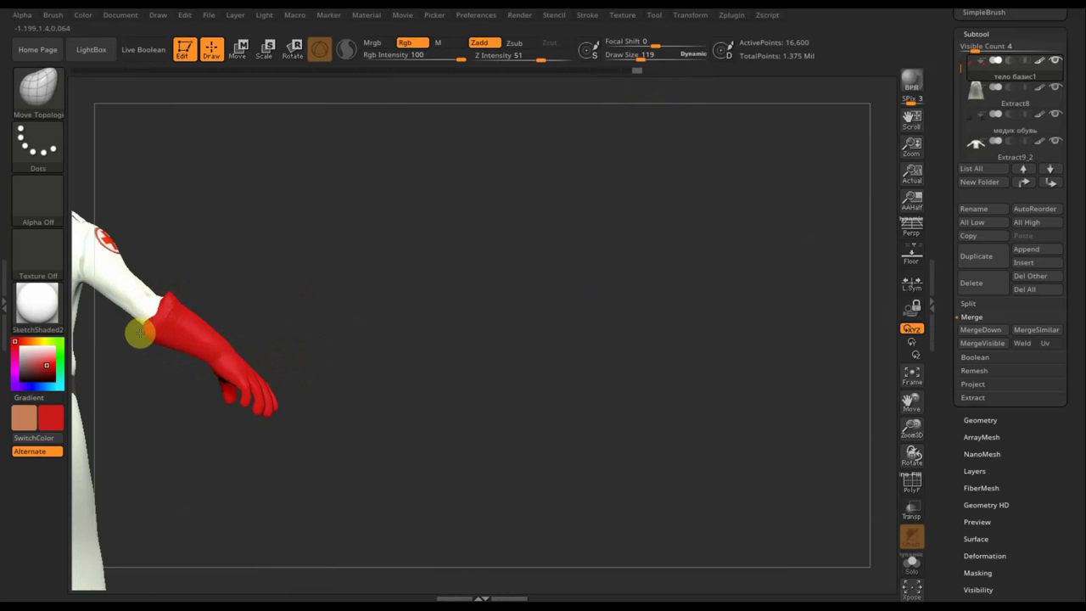
drag(245, 274, 195, 293)
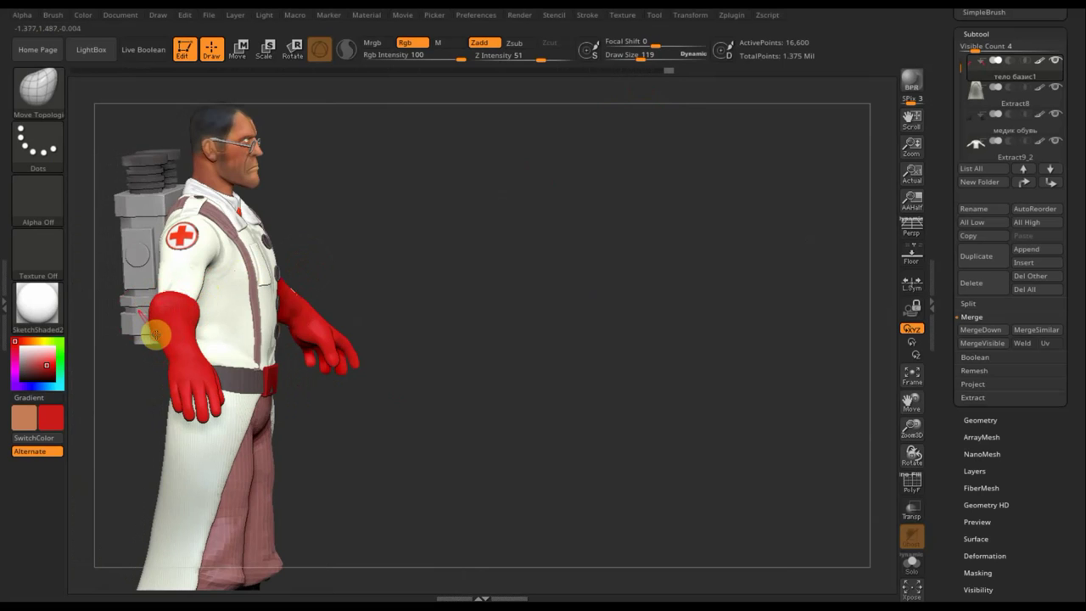
mouse_move(502, 310)
mouse_down()
mouse_move(626, 254)
mouse_move(634, 271)
mouse_up()
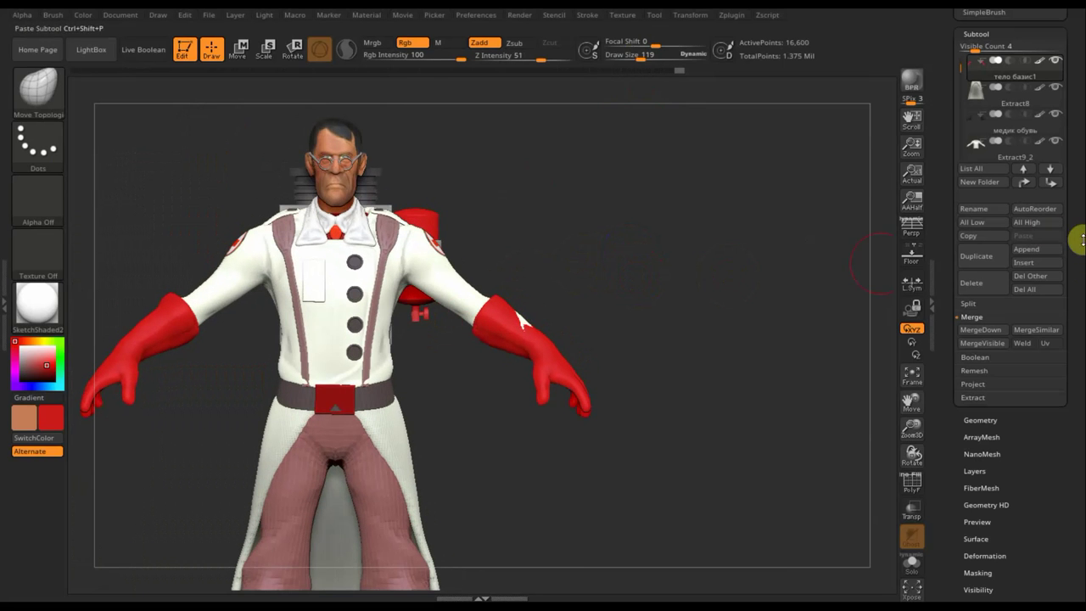
click(991, 418)
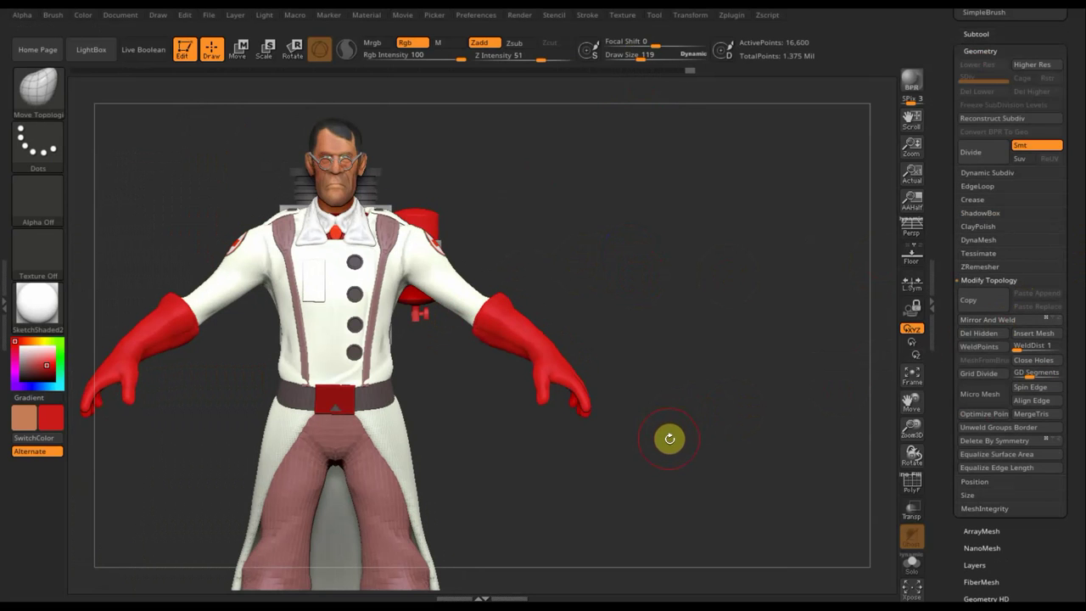
- Select the Extract9_2 part, view the backpack from behind, and set Draw Size to 208
mouse_move(651, 453)
mouse_down()
mouse_move(710, 454)
mouse_move(676, 452)
mouse_up()
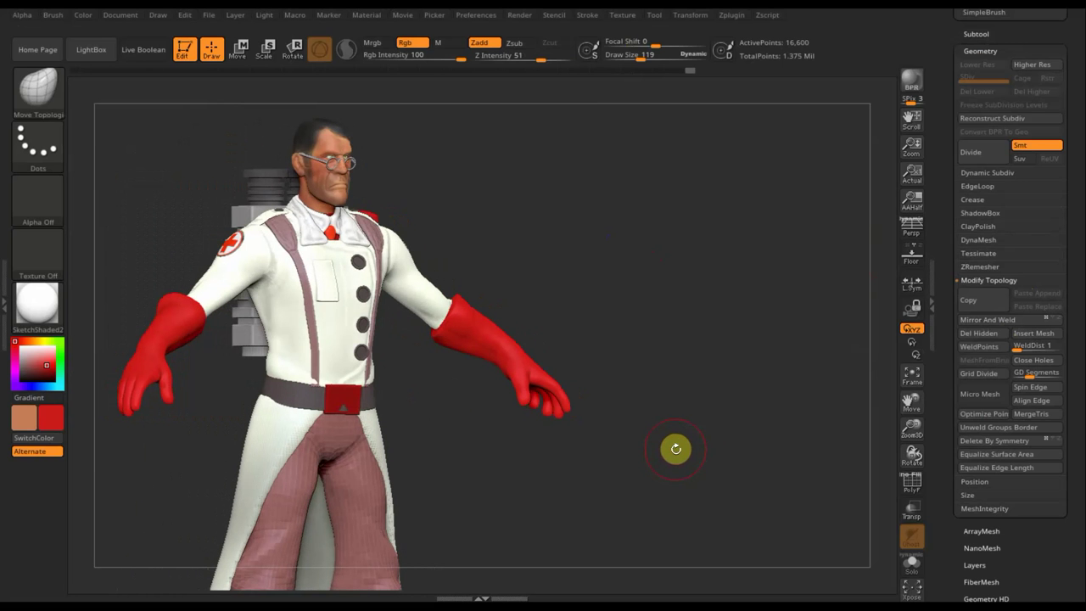
key(n)
click(679, 388)
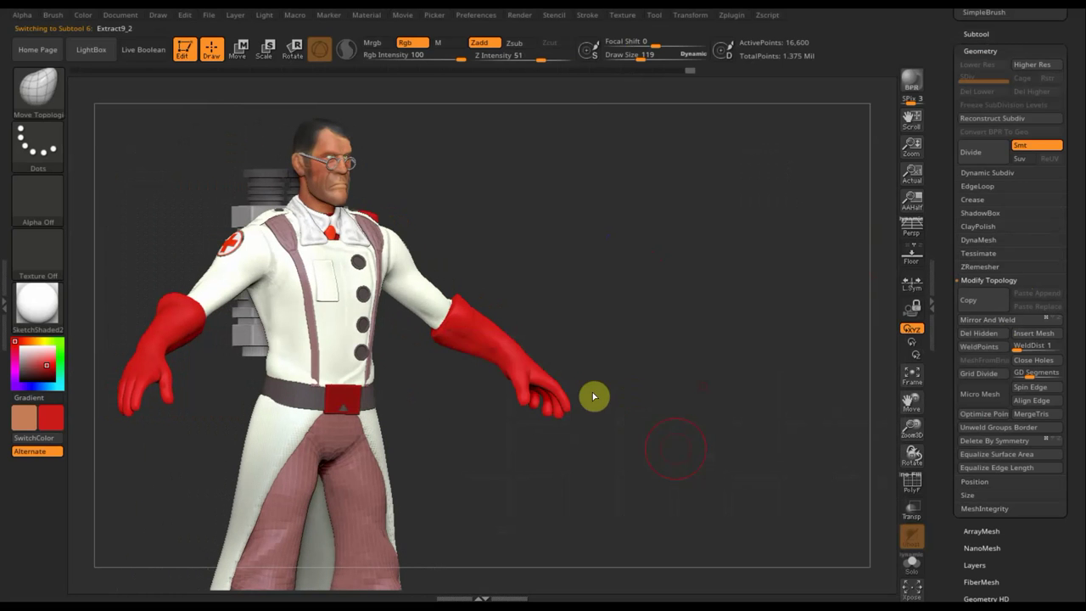
mouse_move(450, 436)
mouse_down()
mouse_move(461, 436)
mouse_move(368, 388)
mouse_up()
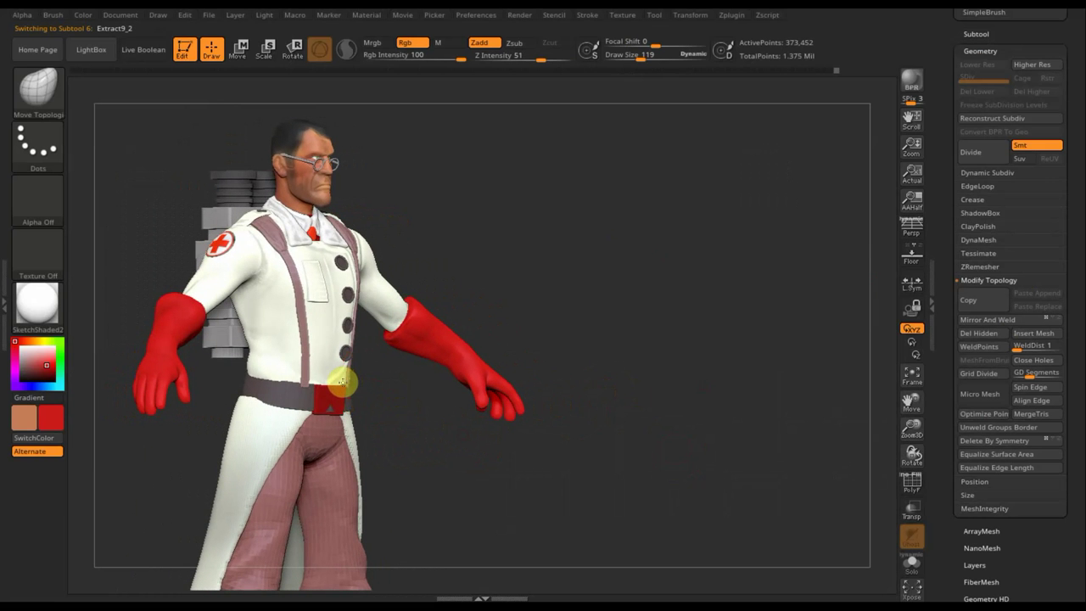
mouse_move(369, 393)
mouse_down()
mouse_move(381, 417)
mouse_move(274, 412)
mouse_move(361, 405)
mouse_up()
drag(521, 408, 427, 392)
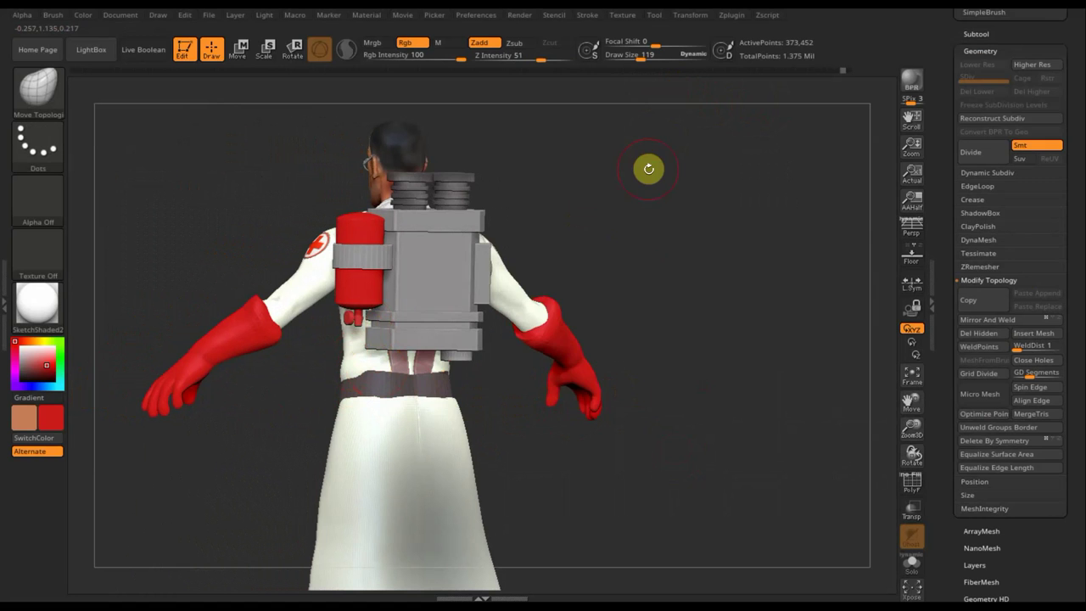
key(n)
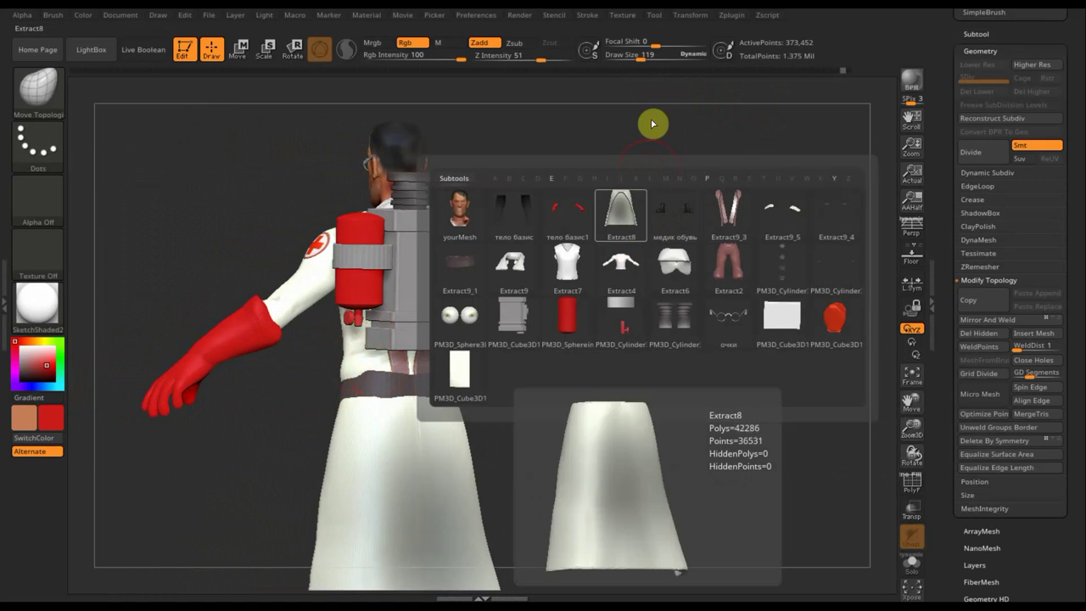
drag(641, 56, 659, 56)
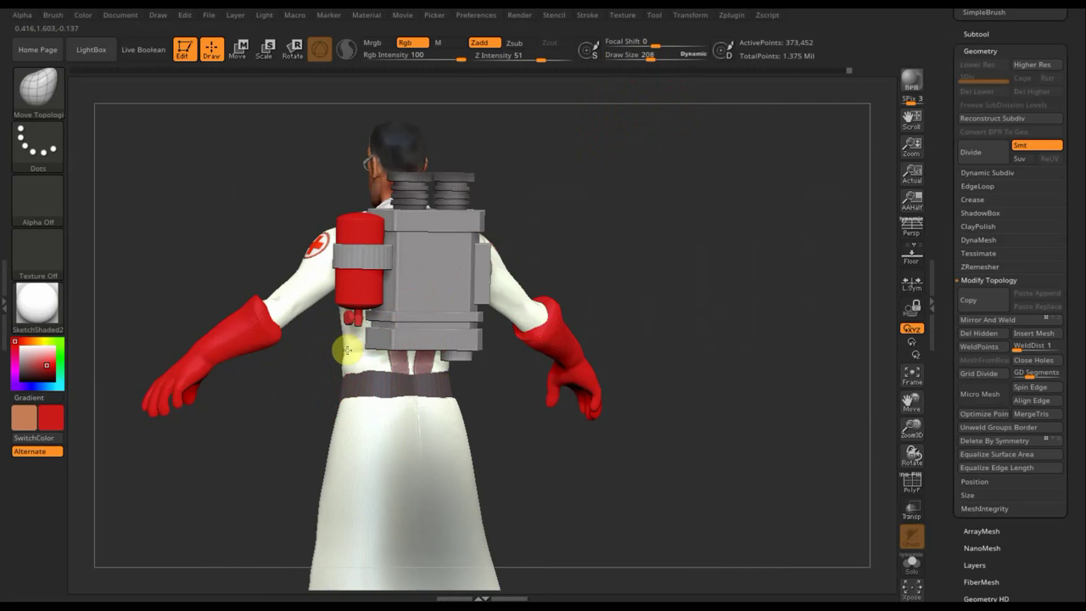
drag(562, 424, 491, 413)
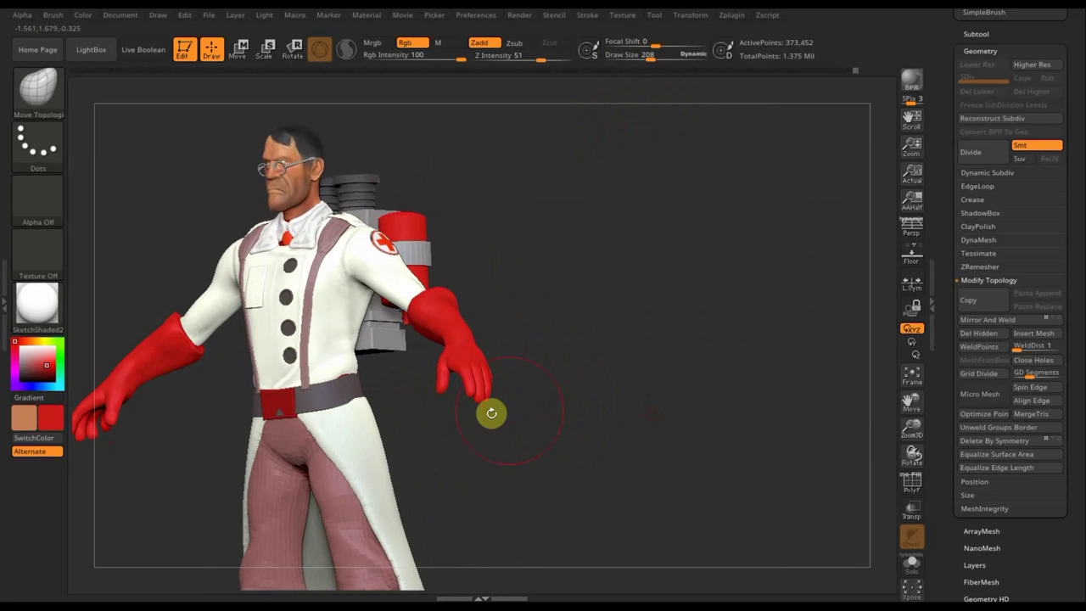
- Select the Extract8 coat piece, frame the whole figure, and sample the coat's light grey colour
key(n)
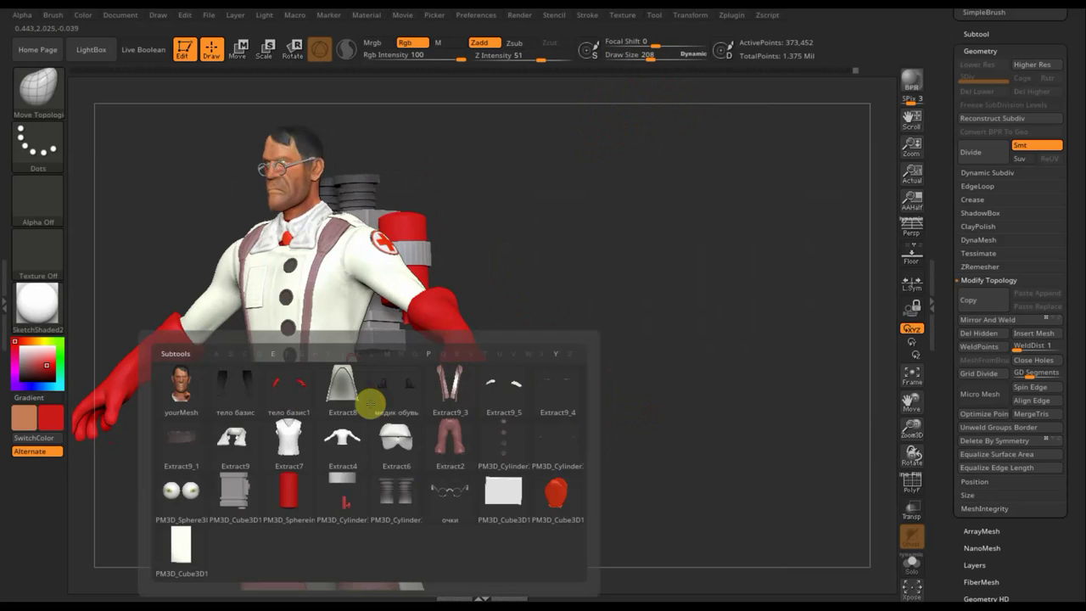
click(387, 437)
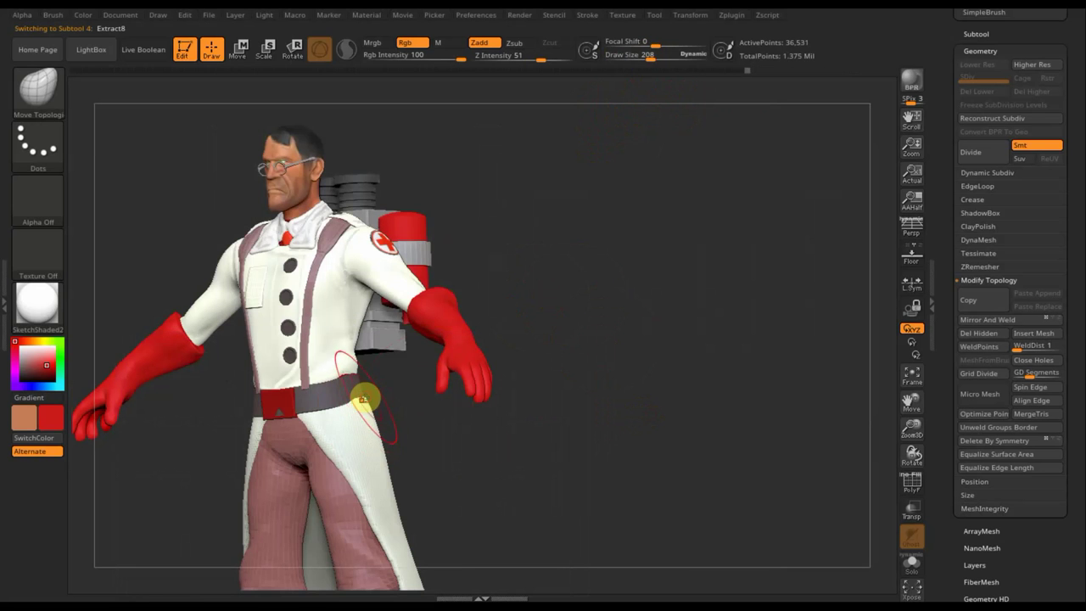
shift+drag(637, 422, 636, 440)
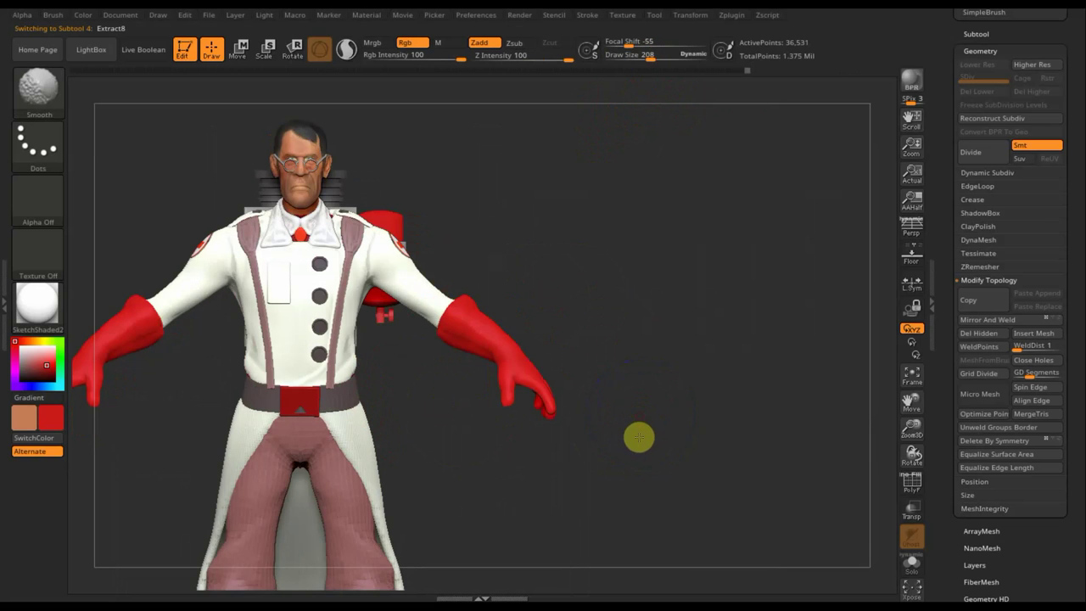
alt+drag(705, 402, 759, 385)
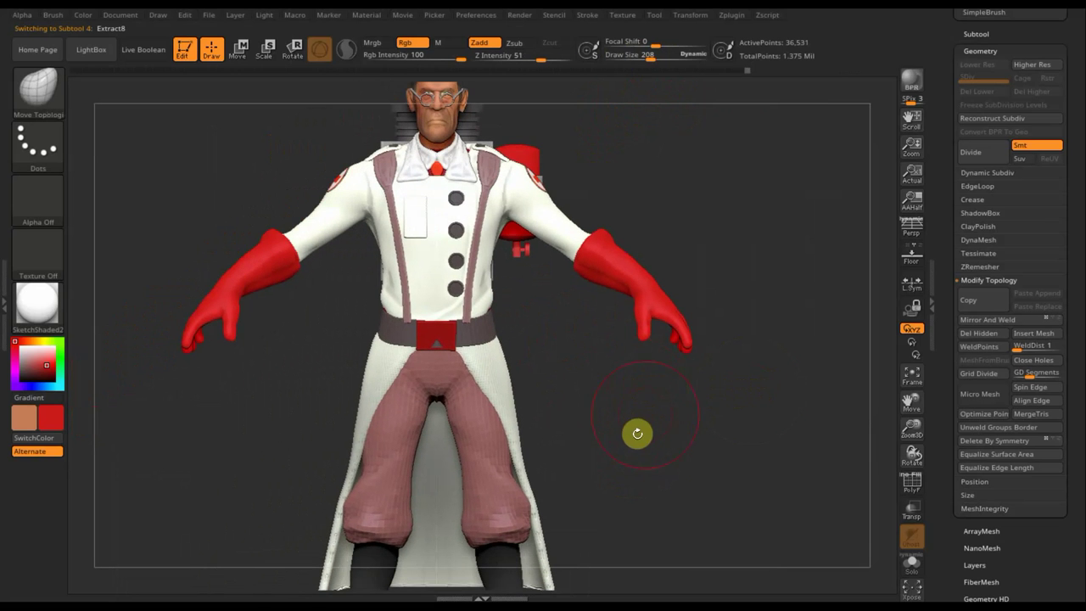
alt+drag(633, 465, 618, 395)
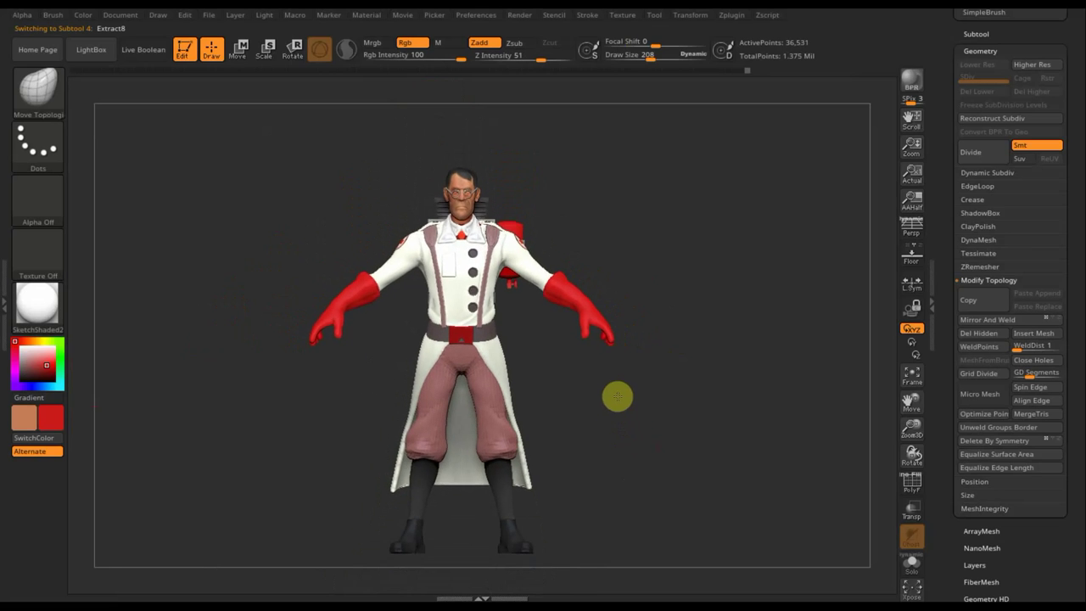
alt+drag(649, 461, 636, 419)
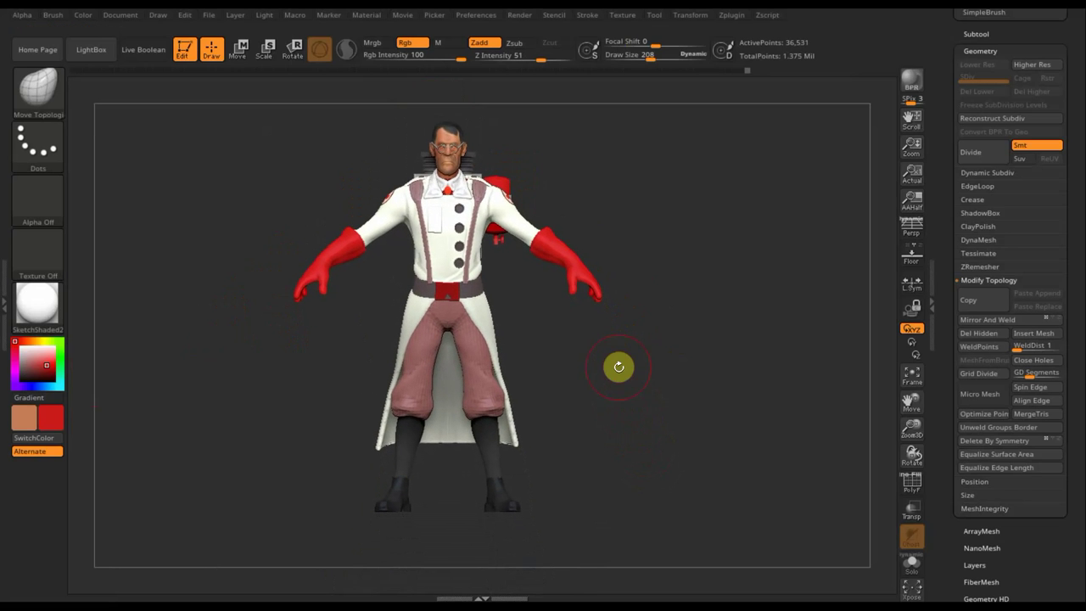
mouse_move(594, 390)
mouse_down()
mouse_move(761, 388)
mouse_move(647, 405)
mouse_move(713, 411)
mouse_up()
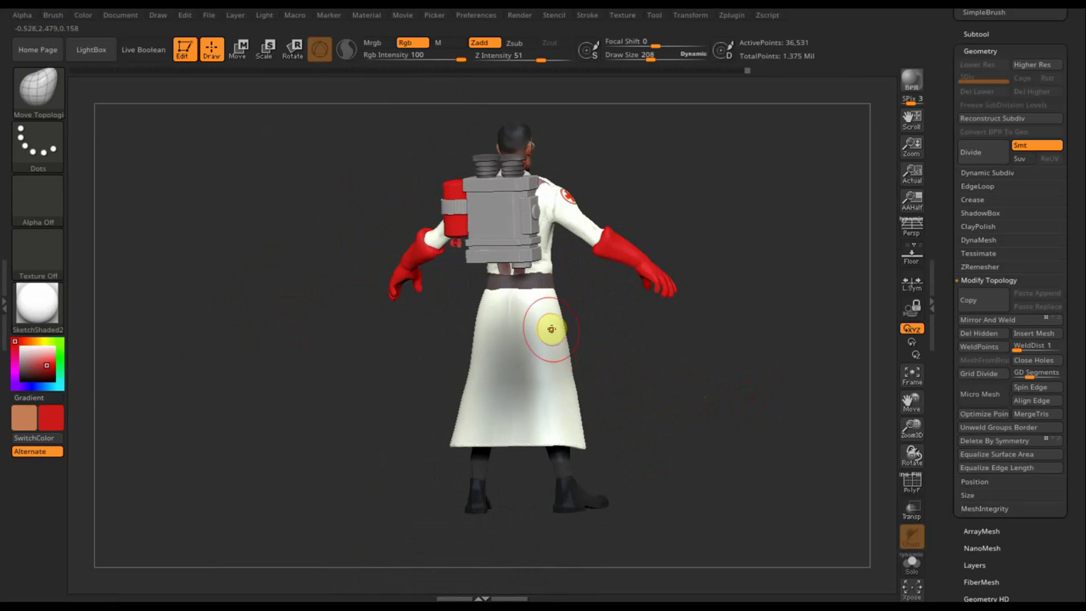
key(c)
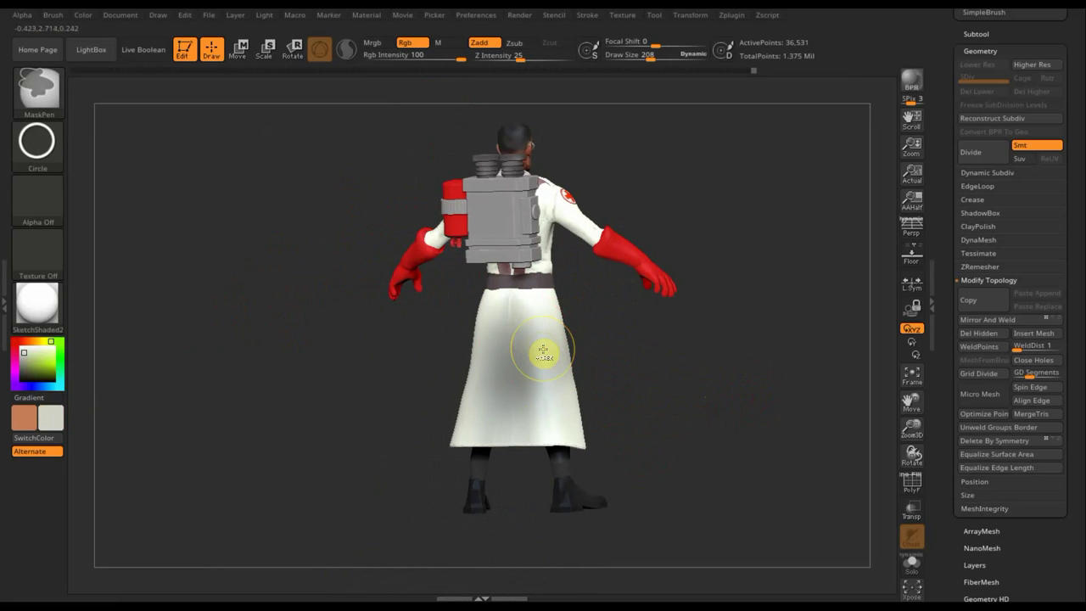
click(37, 92)
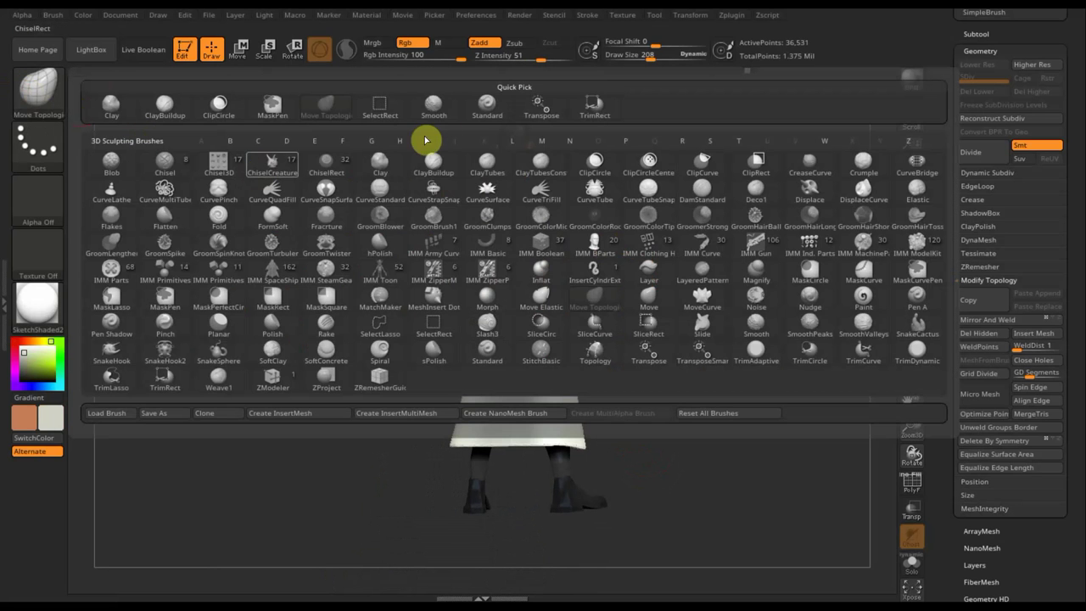
- Choose the Standard brush and paint soft strokes on the coat at intensity 15
click(481, 108)
mouse_move(500, 342)
mouse_down()
mouse_move(514, 323)
mouse_move(531, 332)
mouse_up()
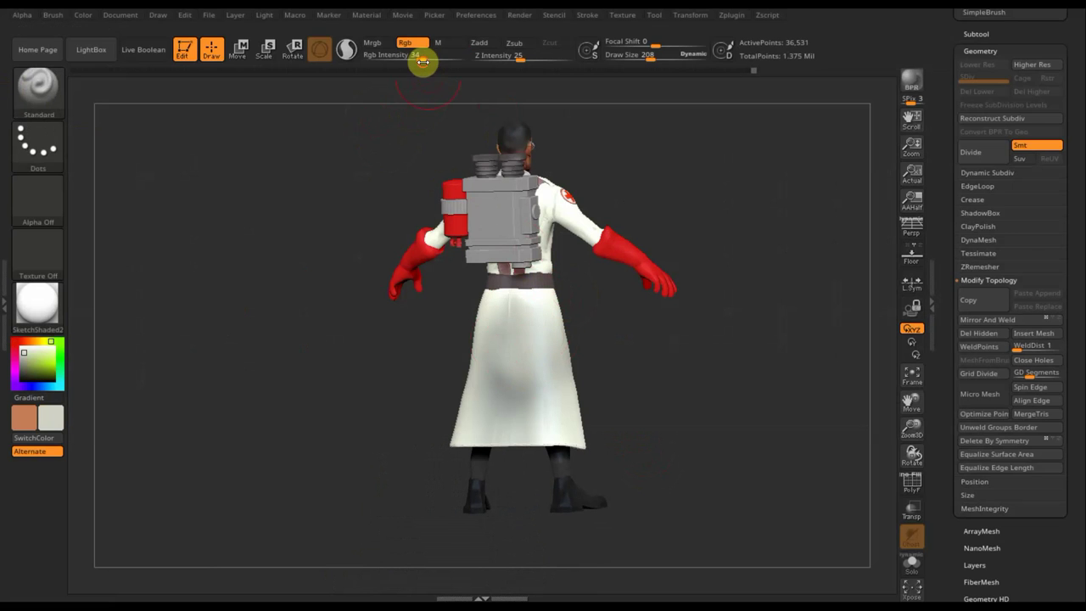
drag(421, 62, 399, 56)
drag(535, 424, 547, 441)
drag(650, 400, 576, 390)
drag(742, 393, 737, 398)
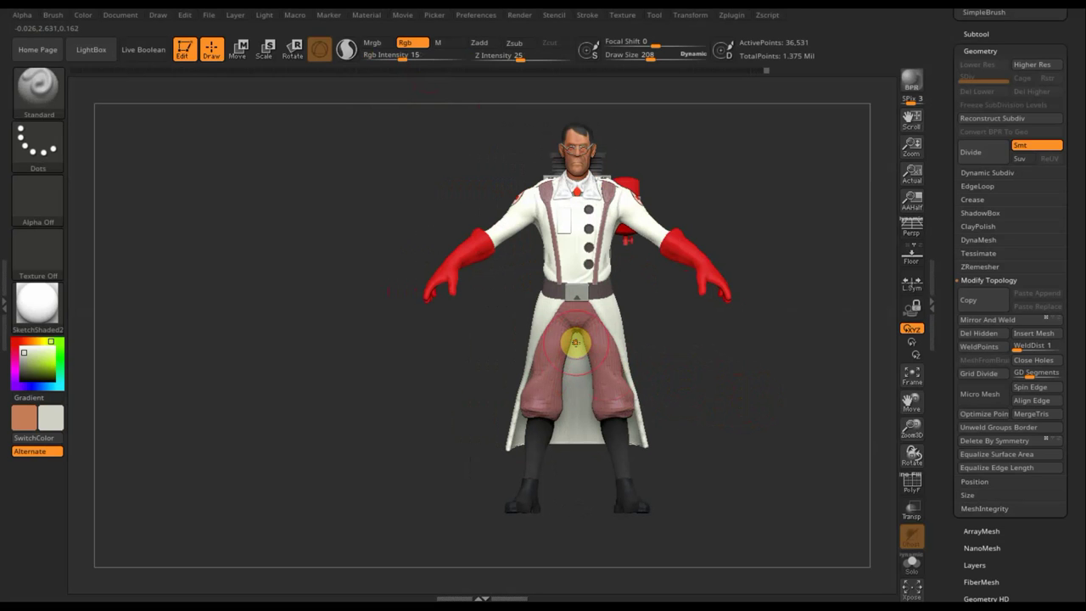
- Pick a tan colour from the model and select the Extract2 pants subtool
click(48, 414)
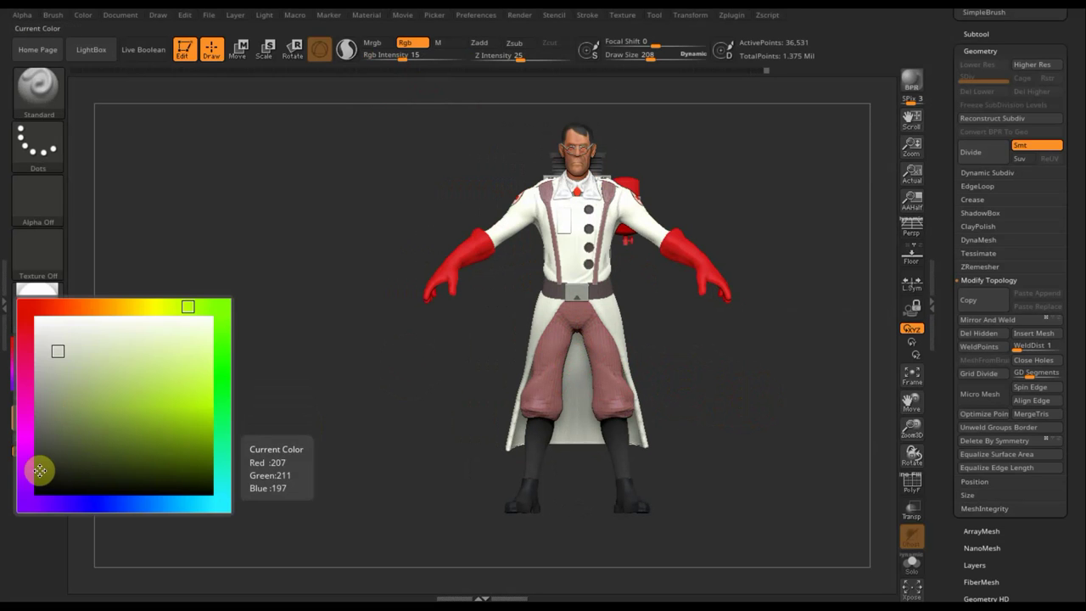
drag(43, 470, 577, 338)
key(n)
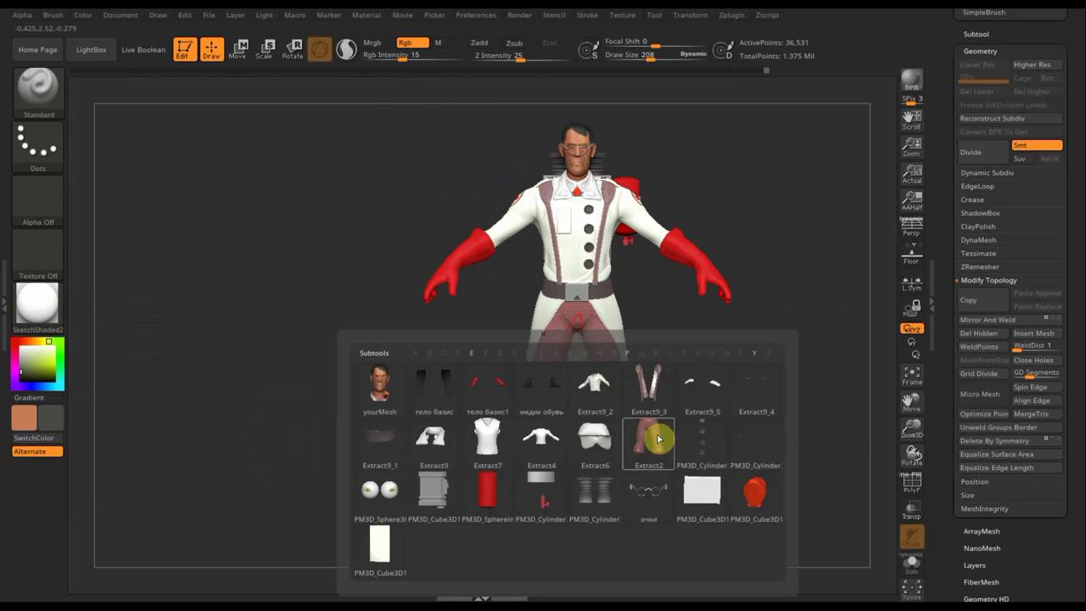
click(659, 438)
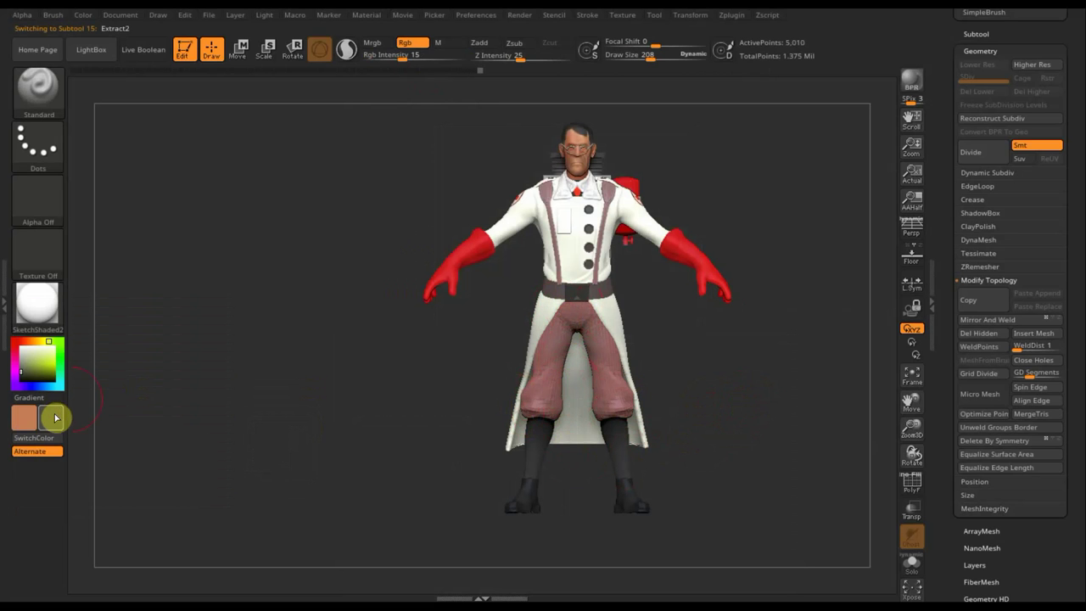
- Choose a light paint colour and lower the colour intensity to 2
click(54, 417)
click(64, 347)
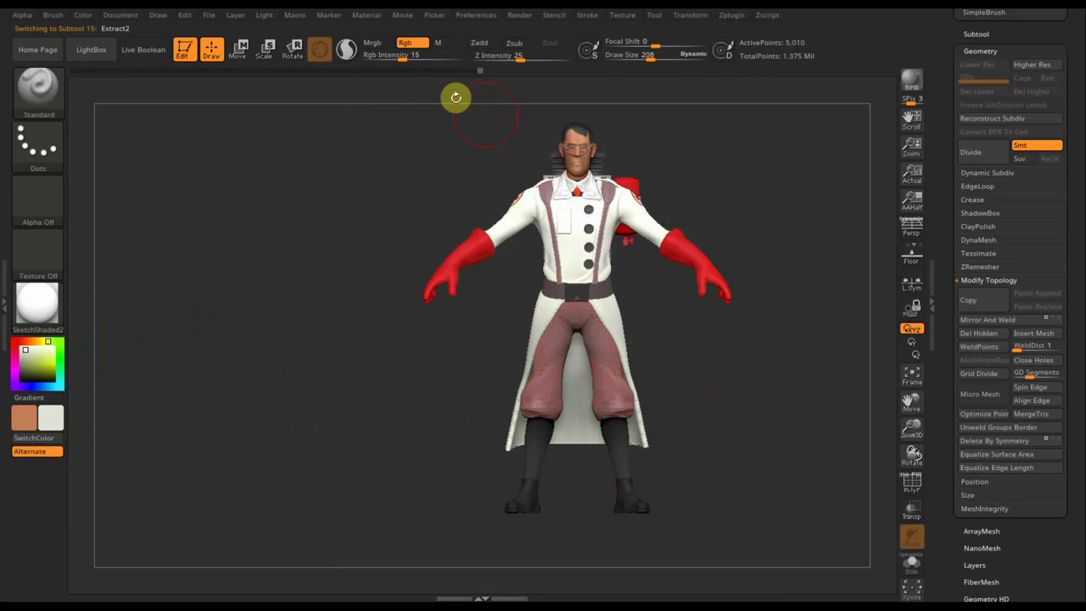
click(401, 55)
drag(401, 55, 381, 60)
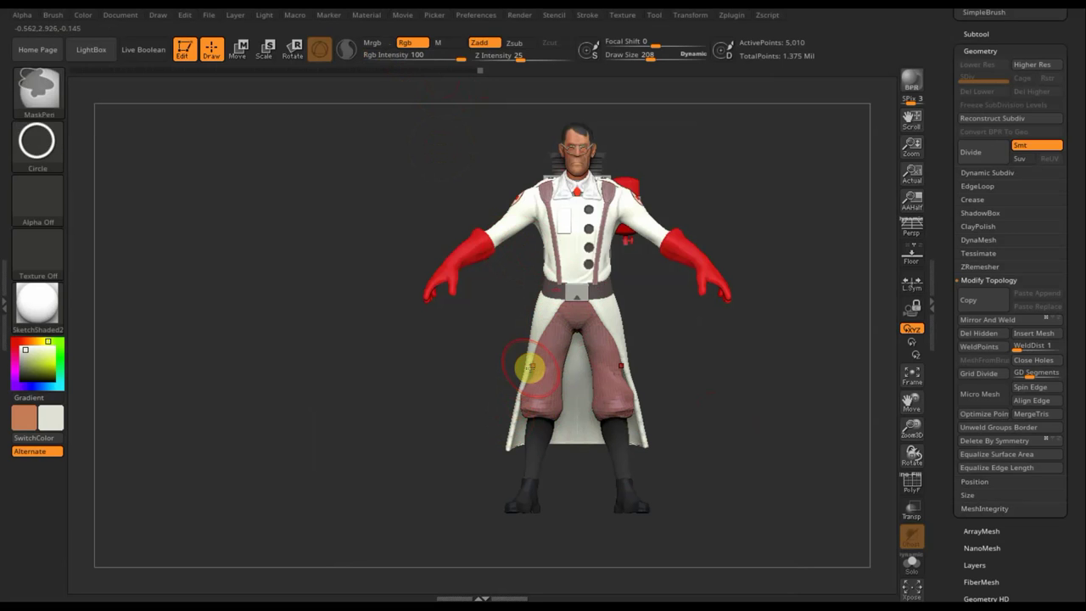
click(392, 55)
drag(393, 56, 382, 59)
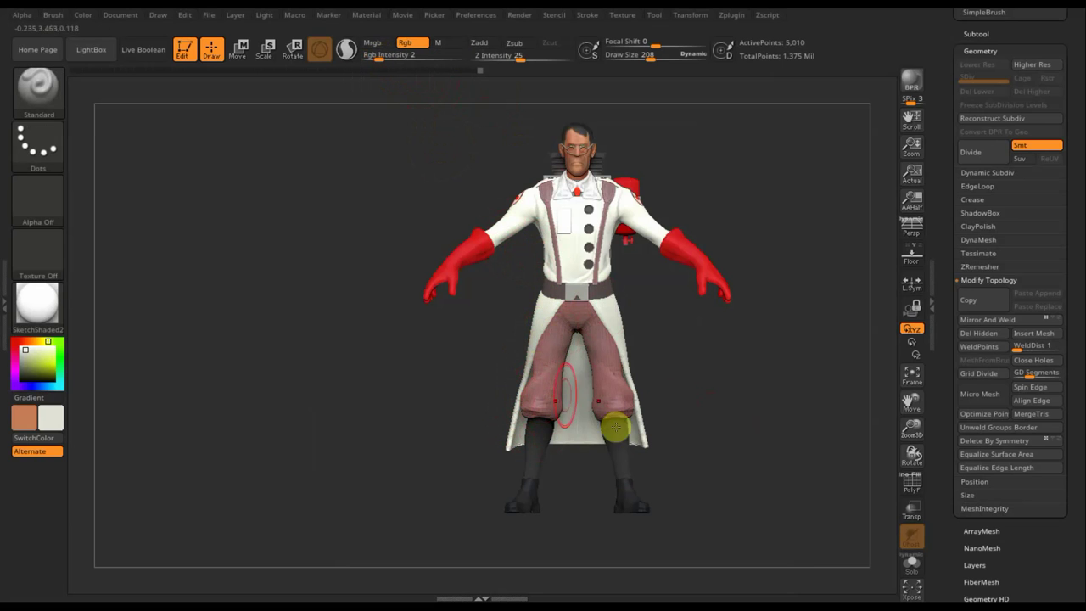
key(shift)
click(807, 400)
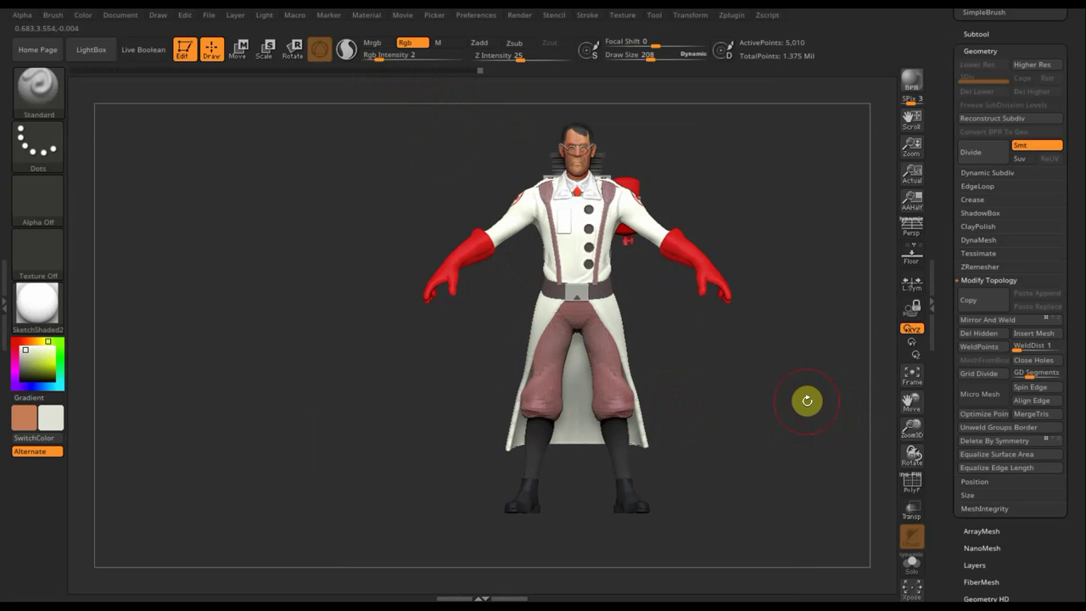
click(636, 379)
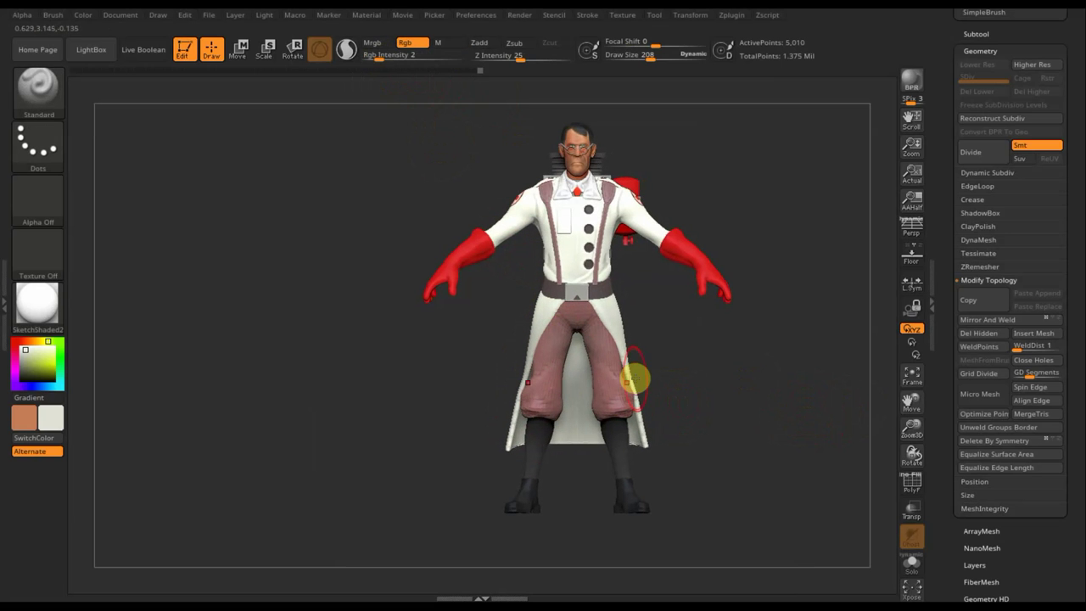
- Select the Extract9_3 suspender piece, sample the dark belt colour, and orbit around the model
key(n)
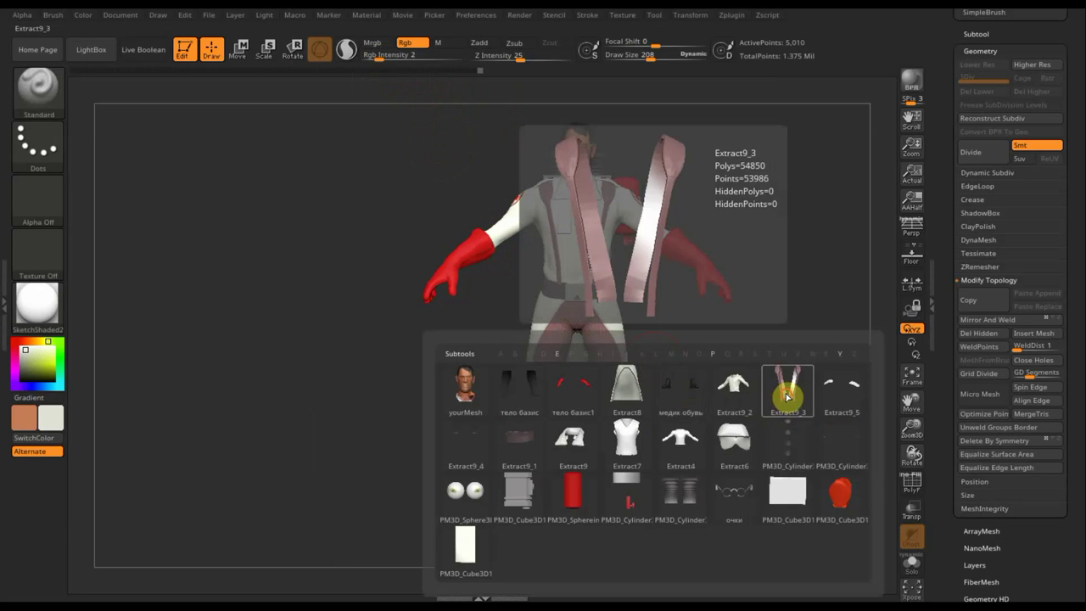
click(789, 388)
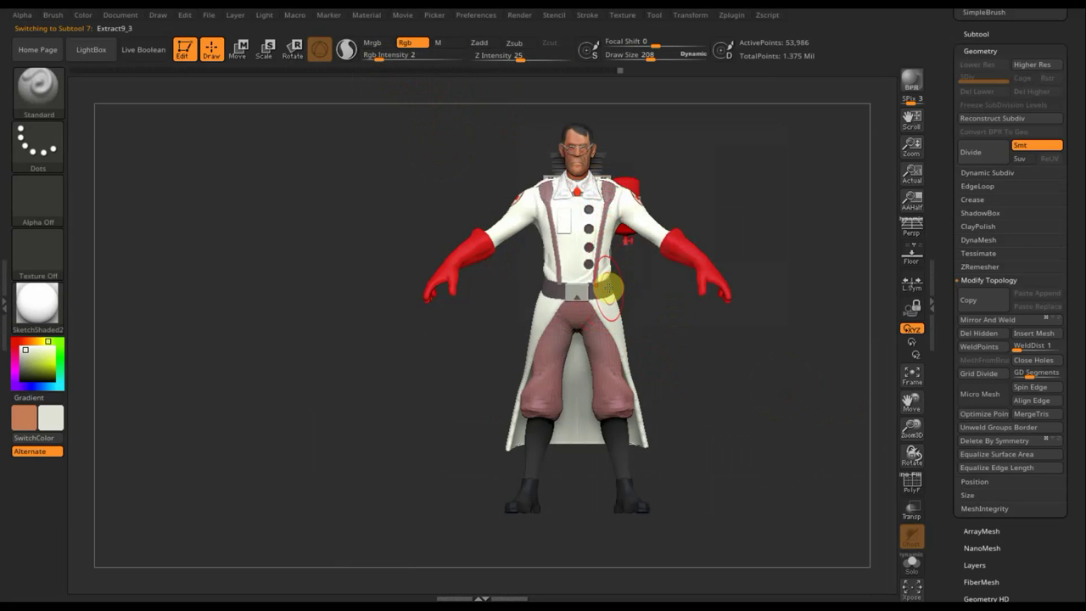
key(c)
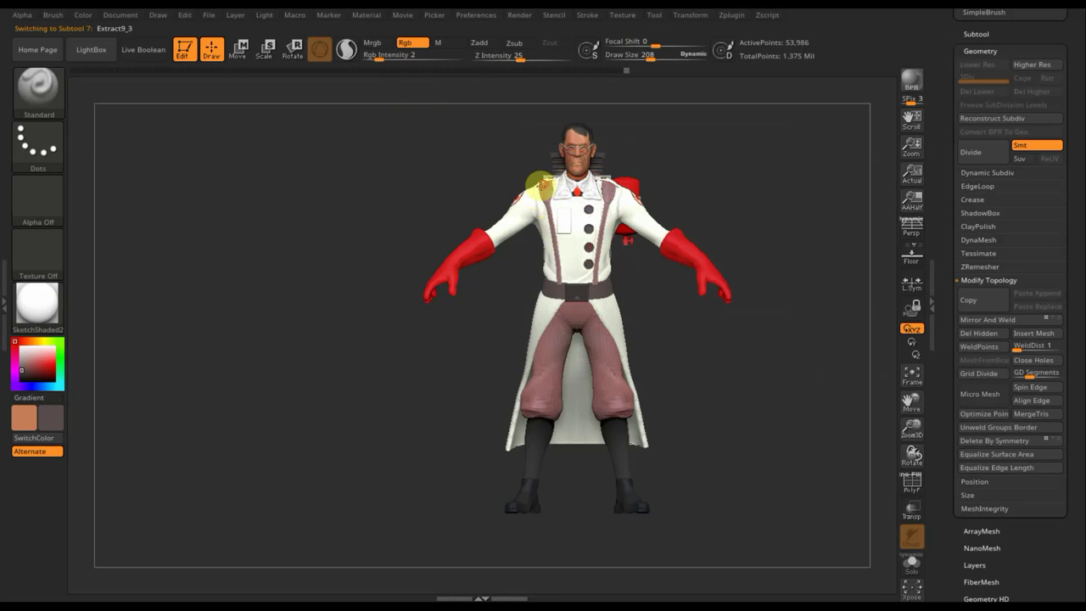
drag(444, 170, 533, 180)
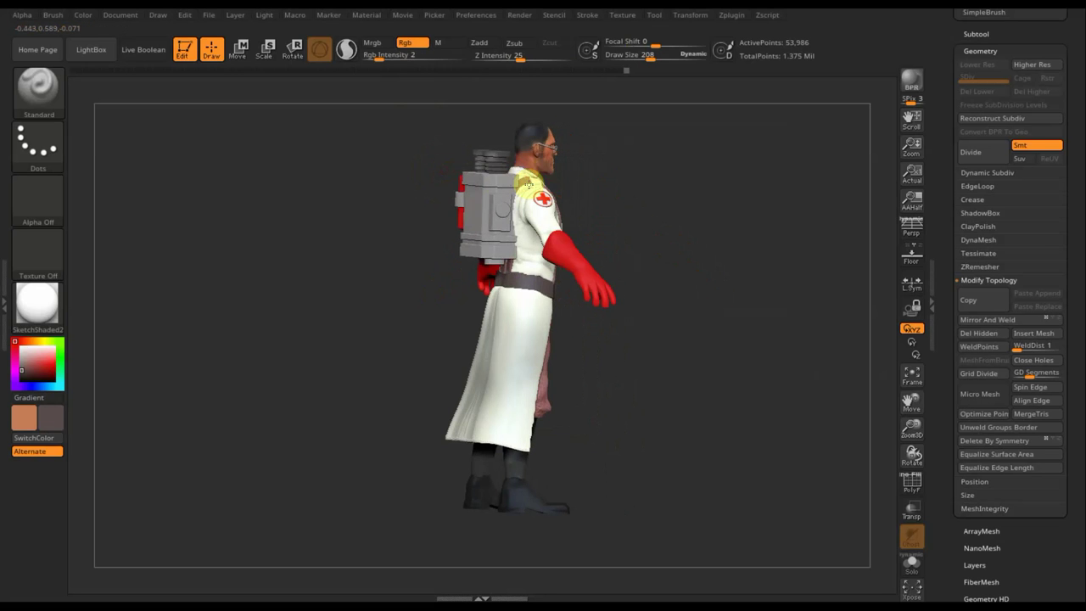
drag(557, 293, 732, 334)
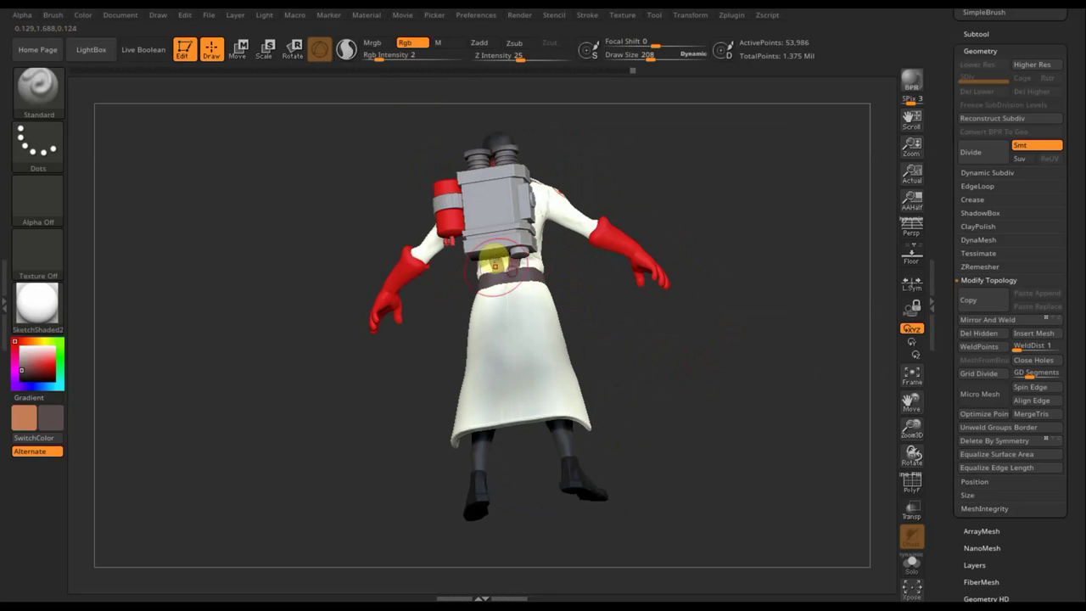
mouse_move(779, 339)
mouse_down()
mouse_move(700, 361)
mouse_move(671, 347)
mouse_up()
mouse_move(744, 347)
shift+mouse_down()
mouse_move(731, 364)
mouse_move(773, 540)
mouse_move(642, 371)
shift+mouse_up()
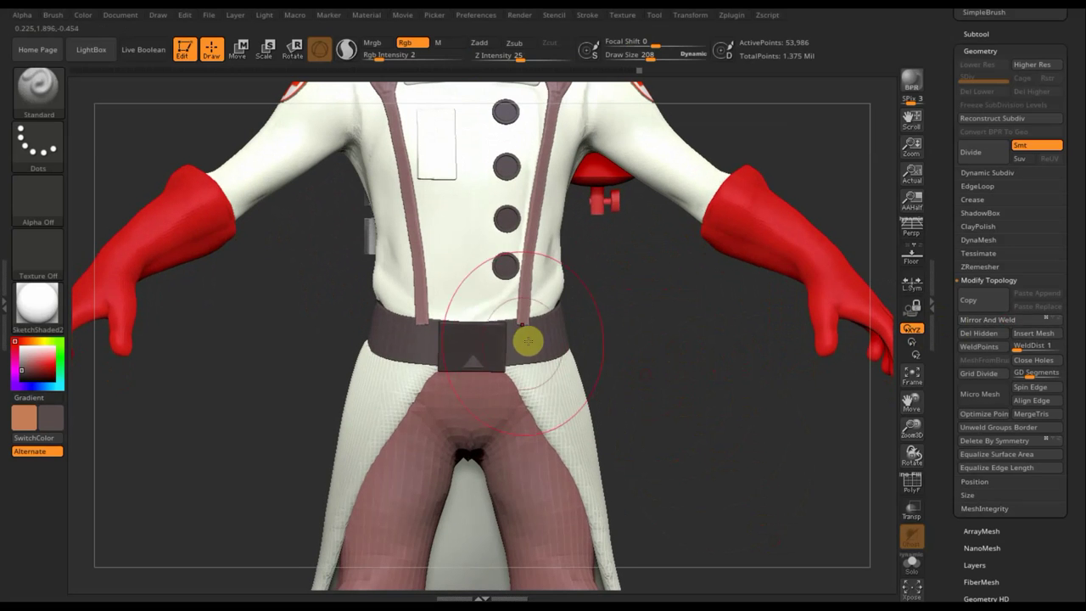
key(shift)
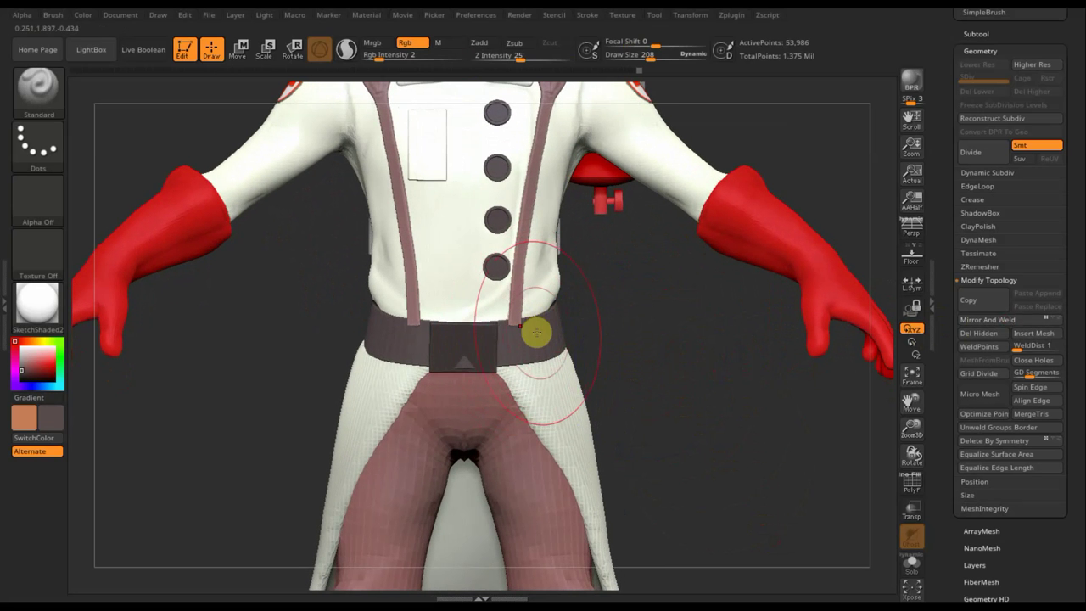
- Select the PM3D_Cube3D1_1 buckle and fill it with a light off-white colour
key(n)
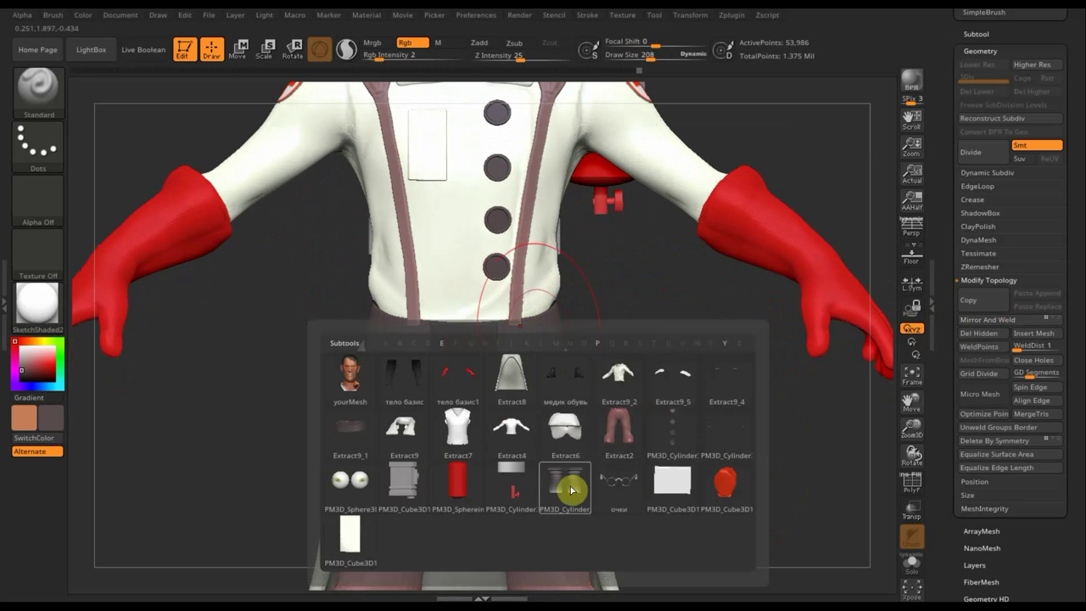
click(672, 492)
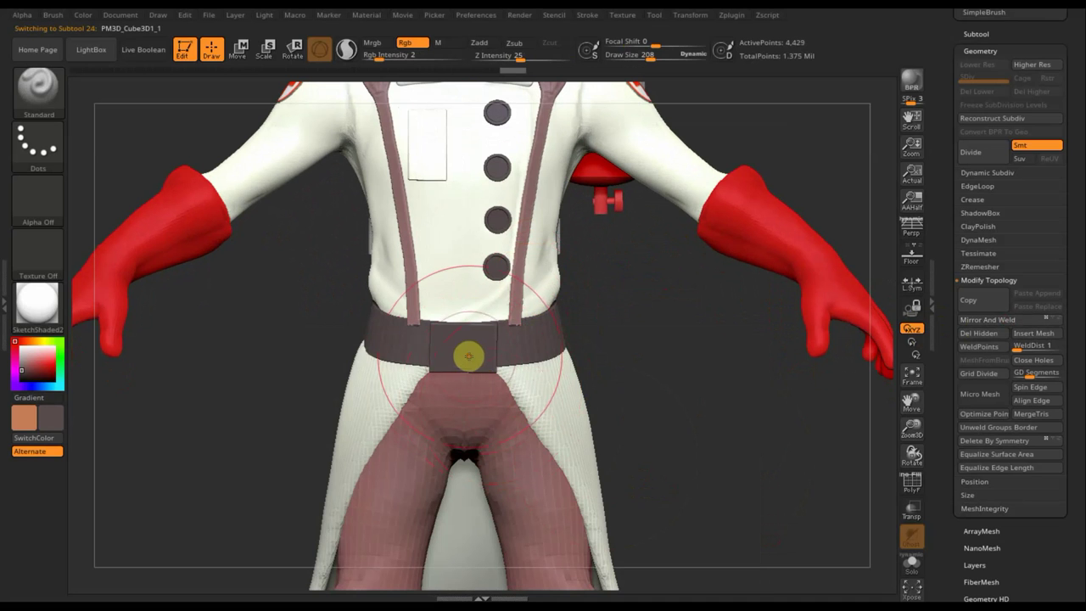
mouse_move(50, 417)
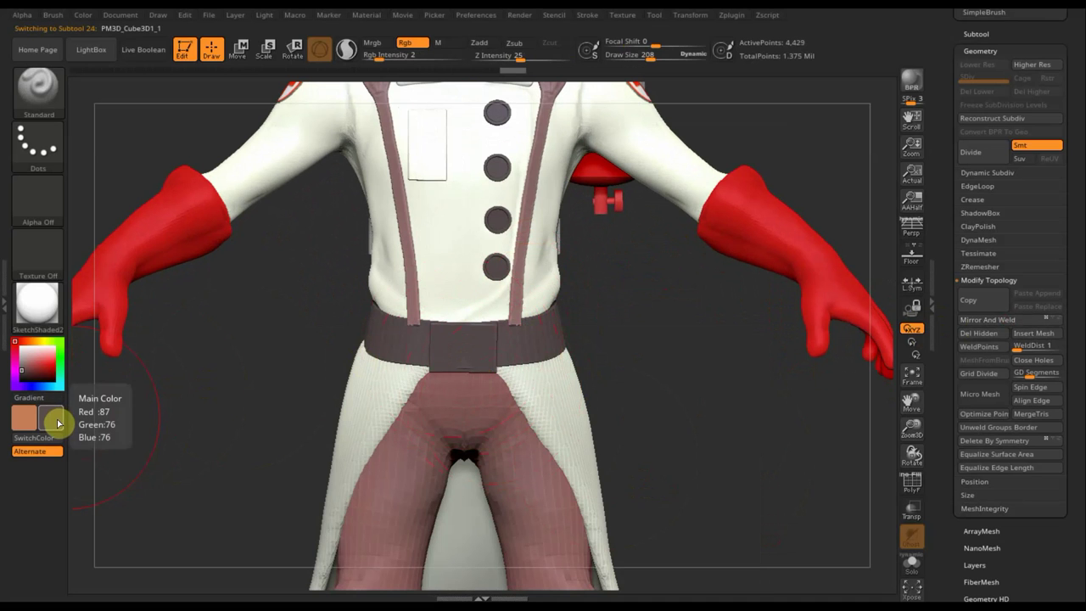
click(60, 424)
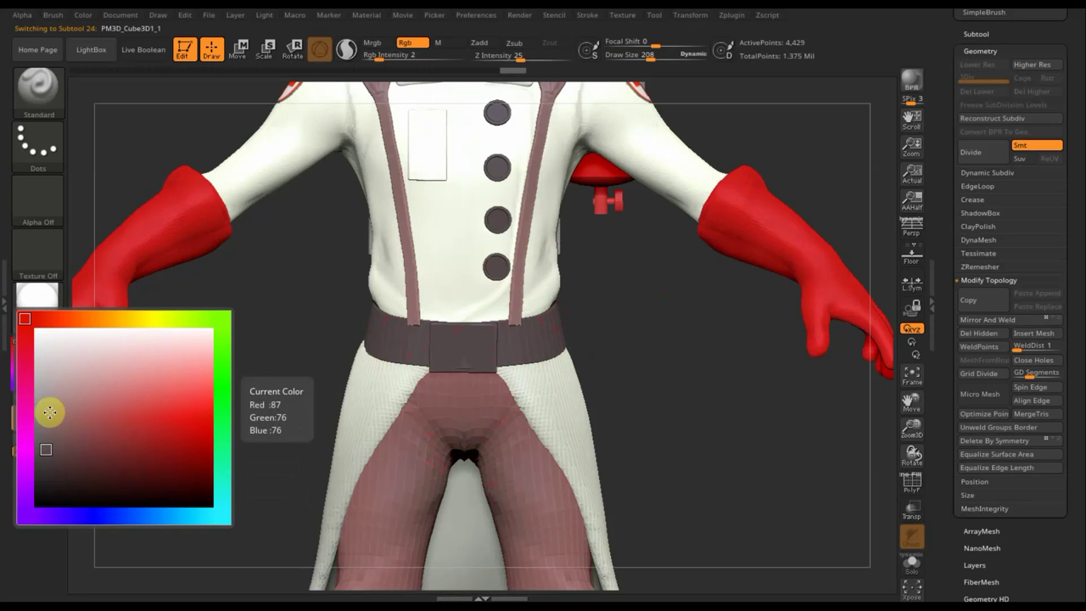
drag(48, 475, 41, 417)
click(492, 354)
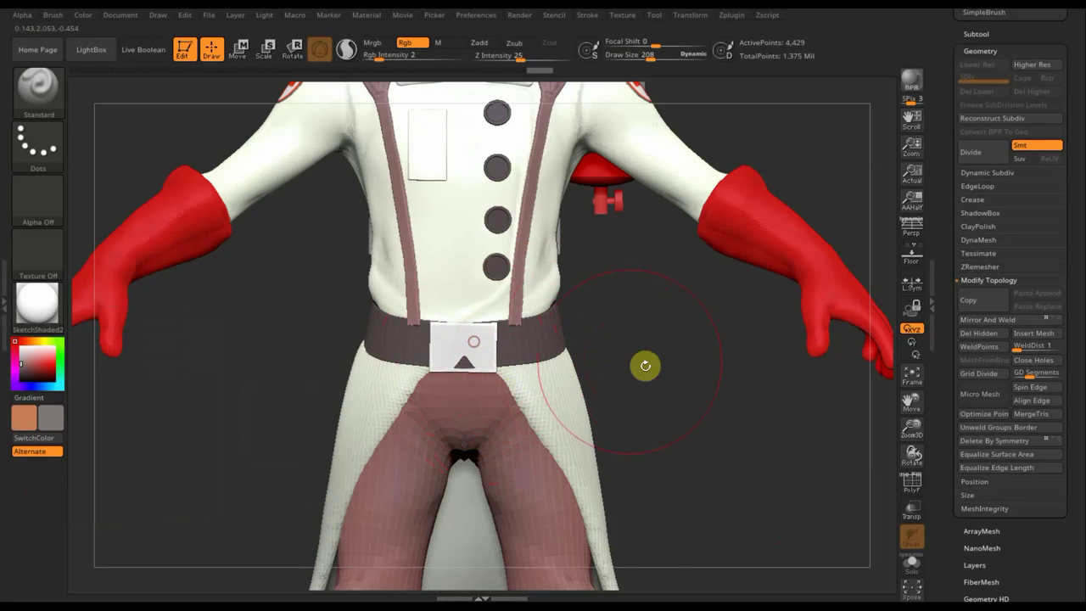
drag(701, 376, 594, 351)
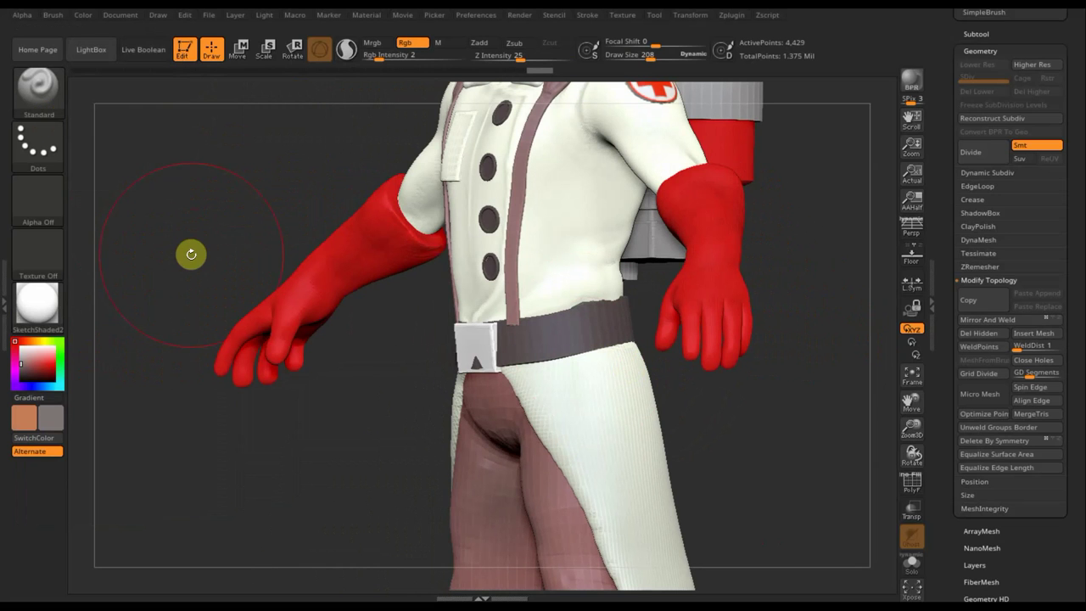
- Select the Extract9_1 piece and shrink the brush to size 45
key(n)
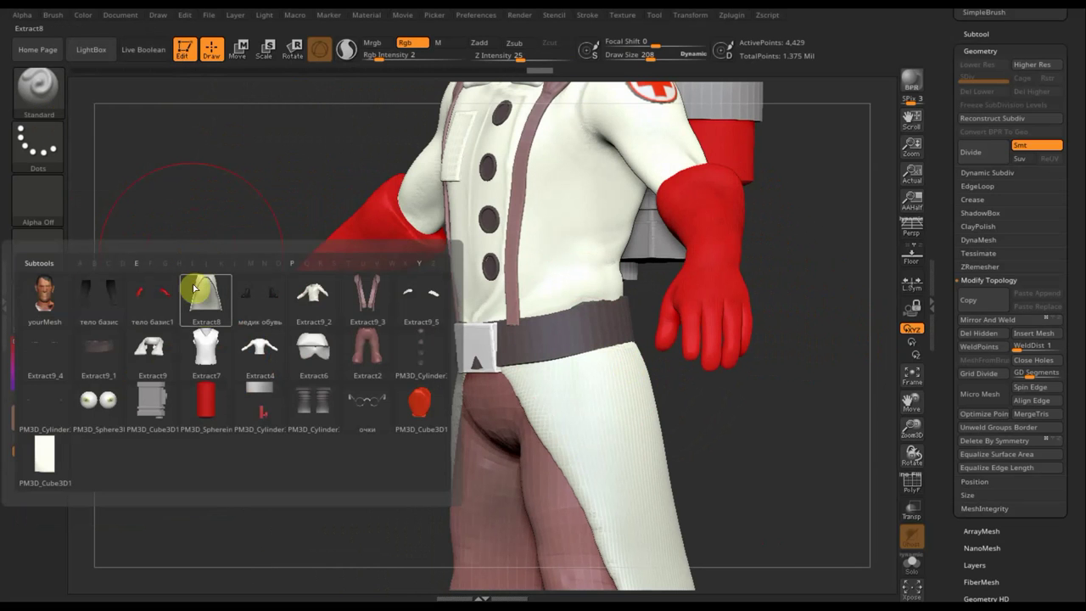
click(106, 359)
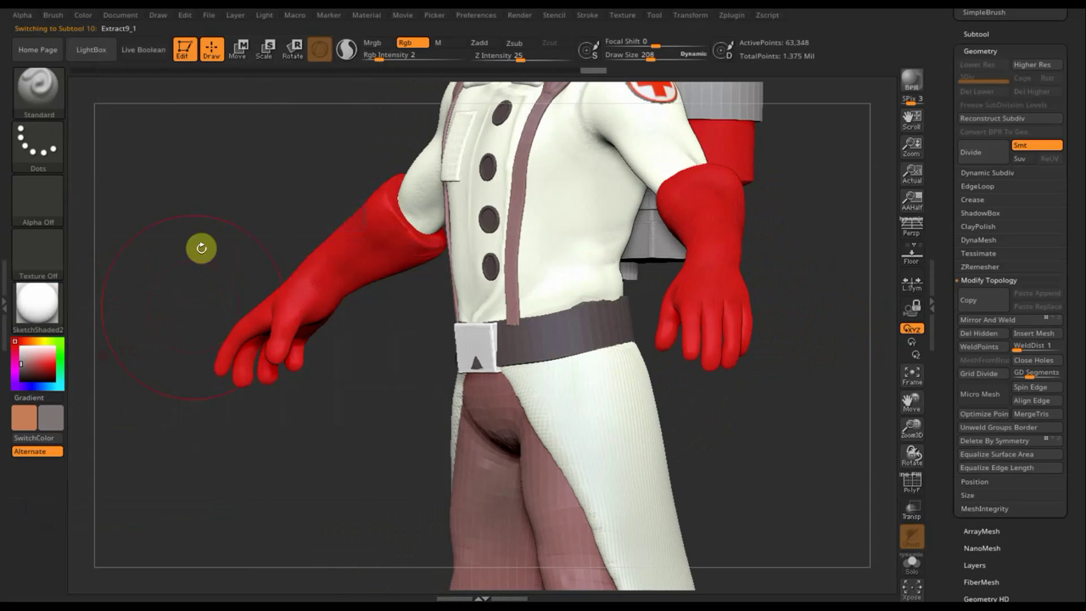
drag(650, 49, 620, 84)
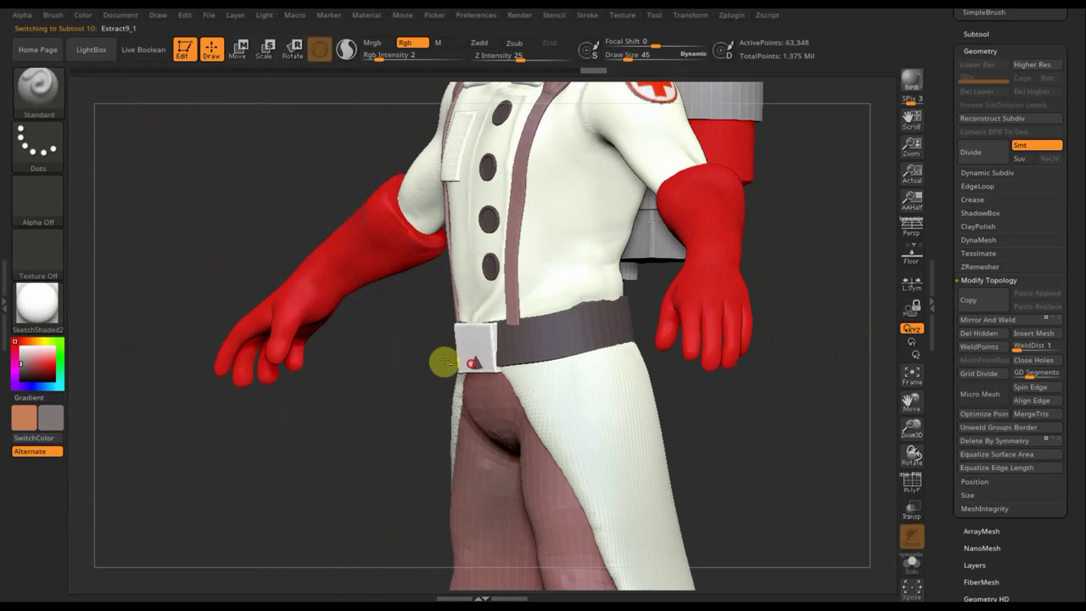
drag(381, 366, 425, 354)
click(482, 43)
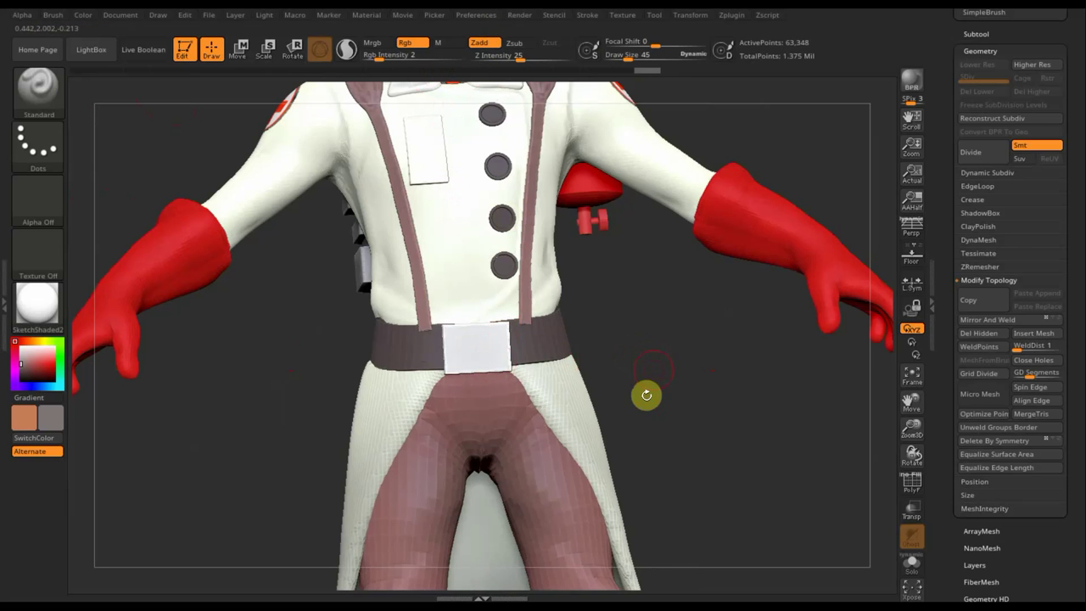
drag(660, 389, 658, 392)
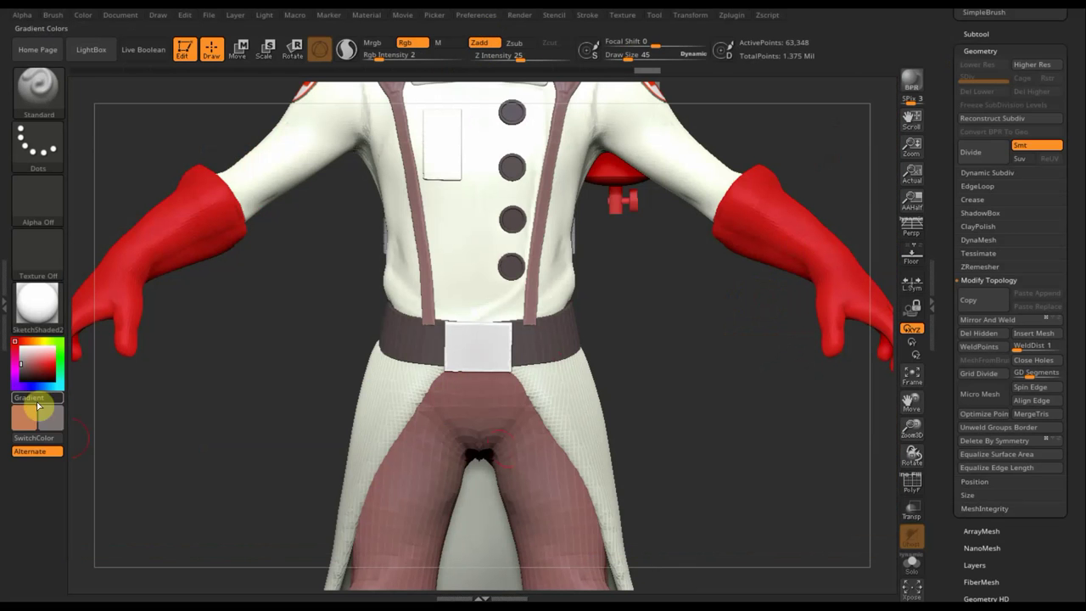
- Pick a grey colour, turn Zadd off, and raise colour intensity to 51
click(42, 414)
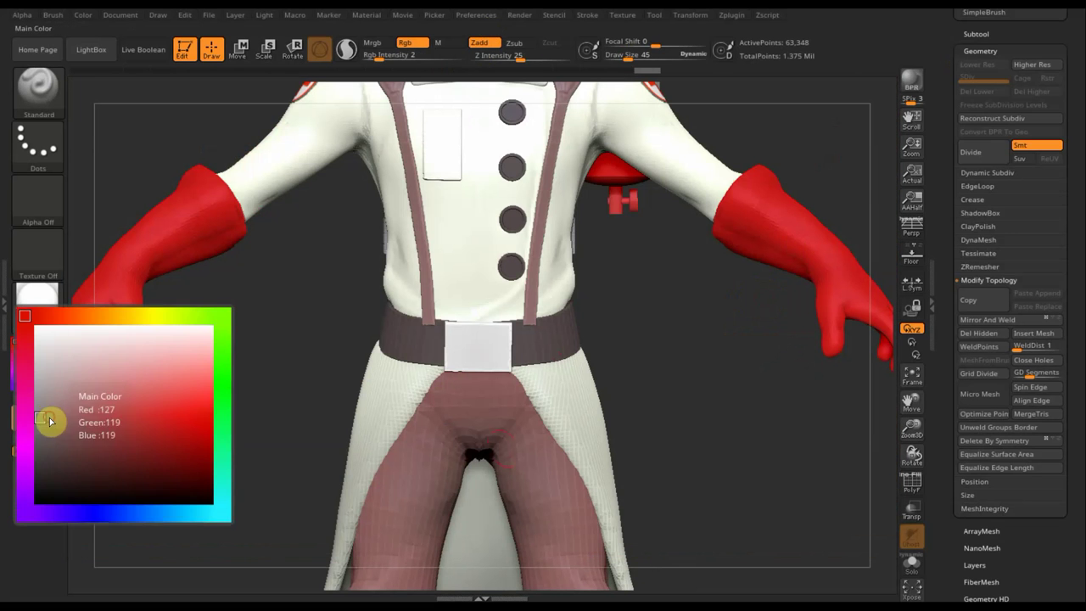
click(39, 475)
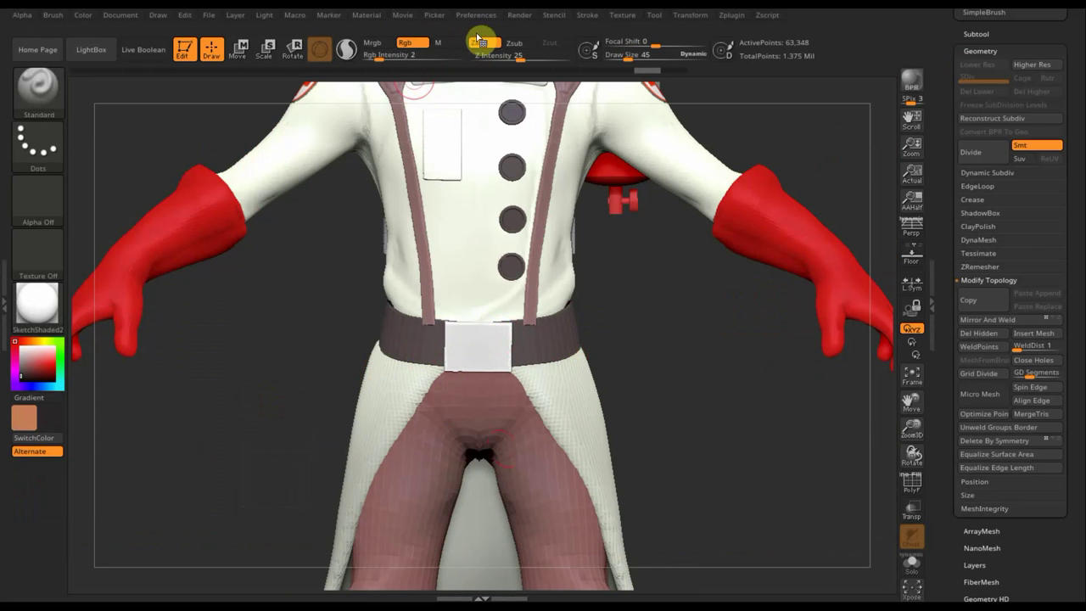
click(482, 44)
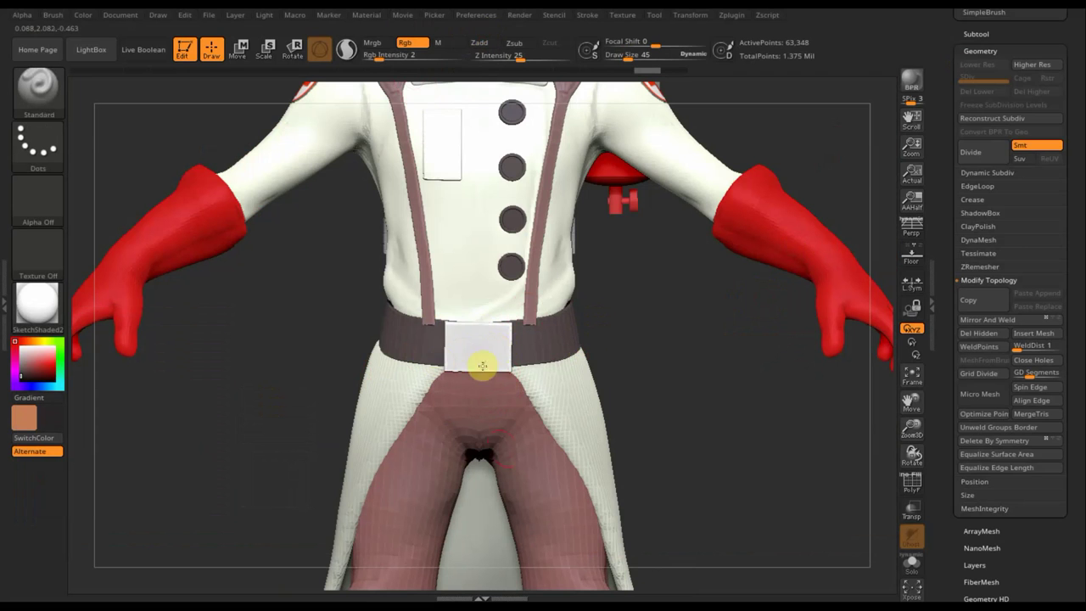
drag(376, 56, 438, 71)
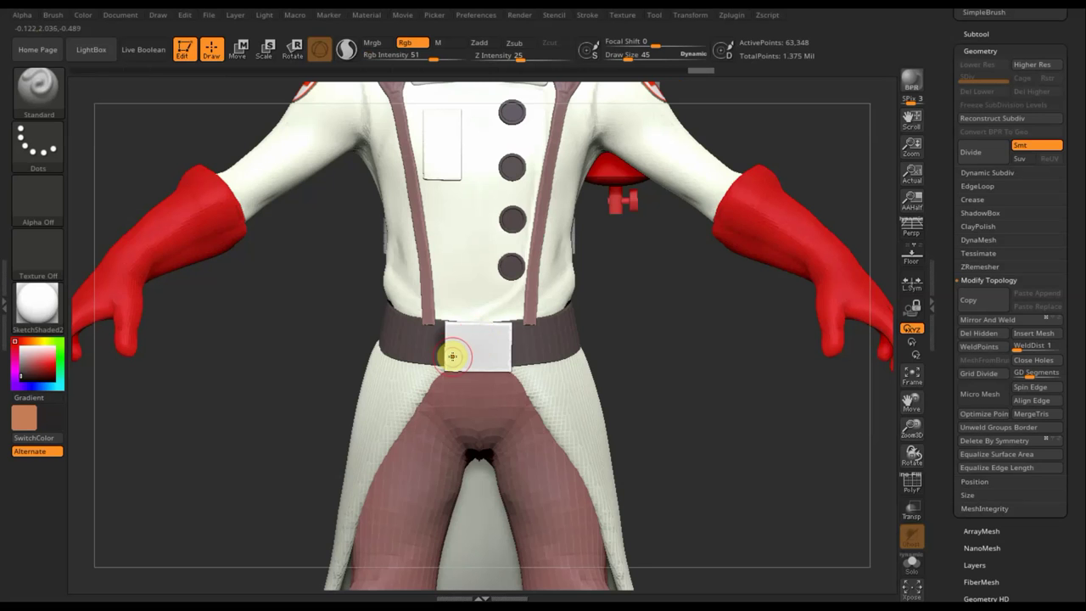
key(n)
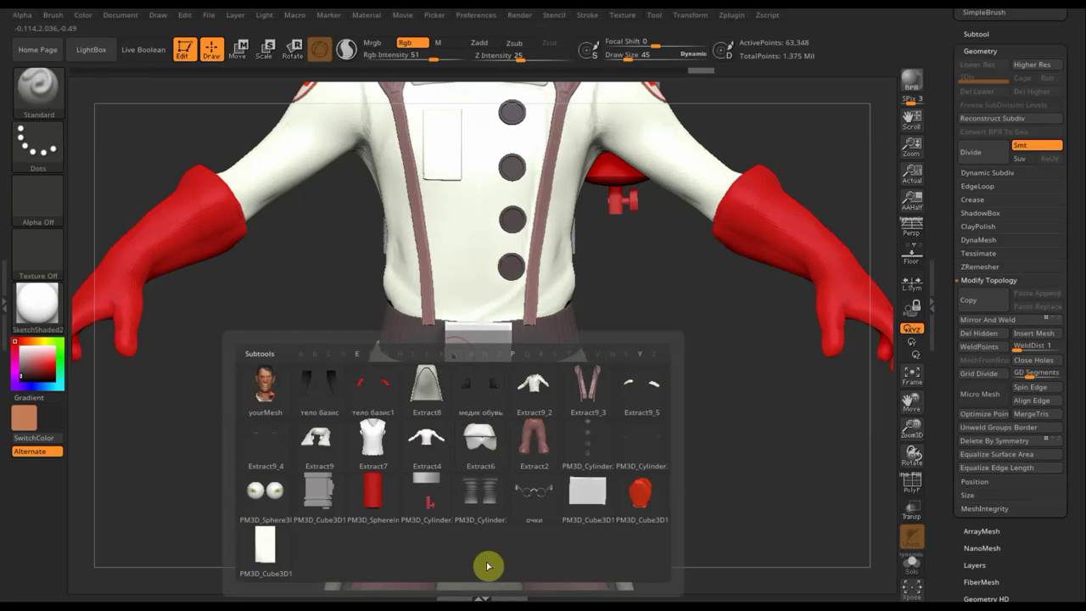
- Reselect the PM3D_Cube3D1_1 buckle subtool and return to a front view of the upper body
click(585, 492)
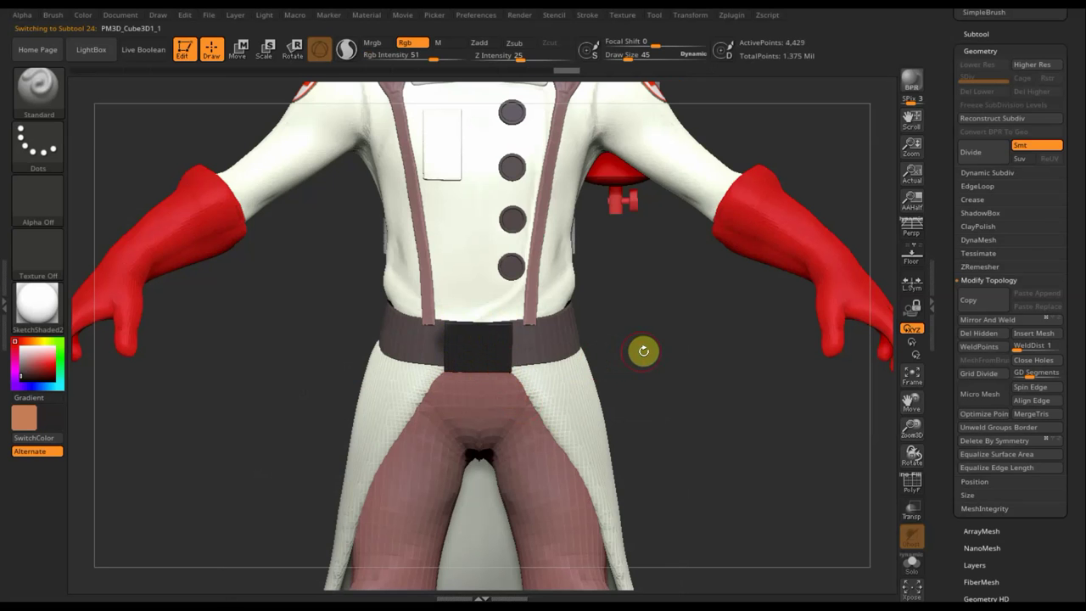
mouse_move(665, 410)
alt+mouse_down()
mouse_move(657, 490)
mouse_move(745, 483)
mouse_move(724, 490)
alt+mouse_up()
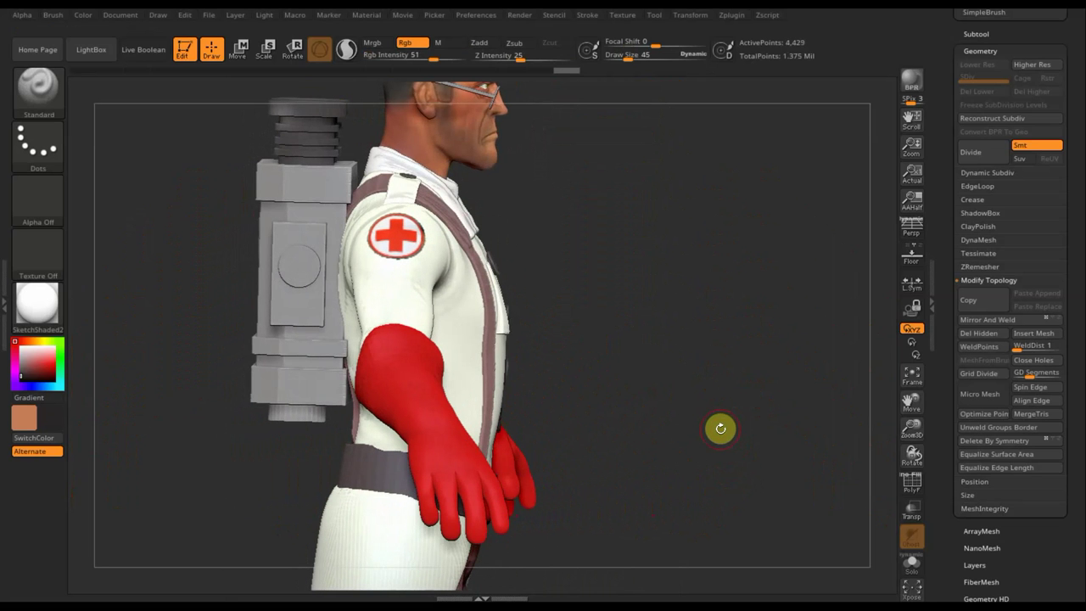
mouse_move(705, 427)
mouse_down()
mouse_move(662, 425)
mouse_move(689, 487)
mouse_move(677, 453)
mouse_move(662, 453)
mouse_move(664, 427)
mouse_up()
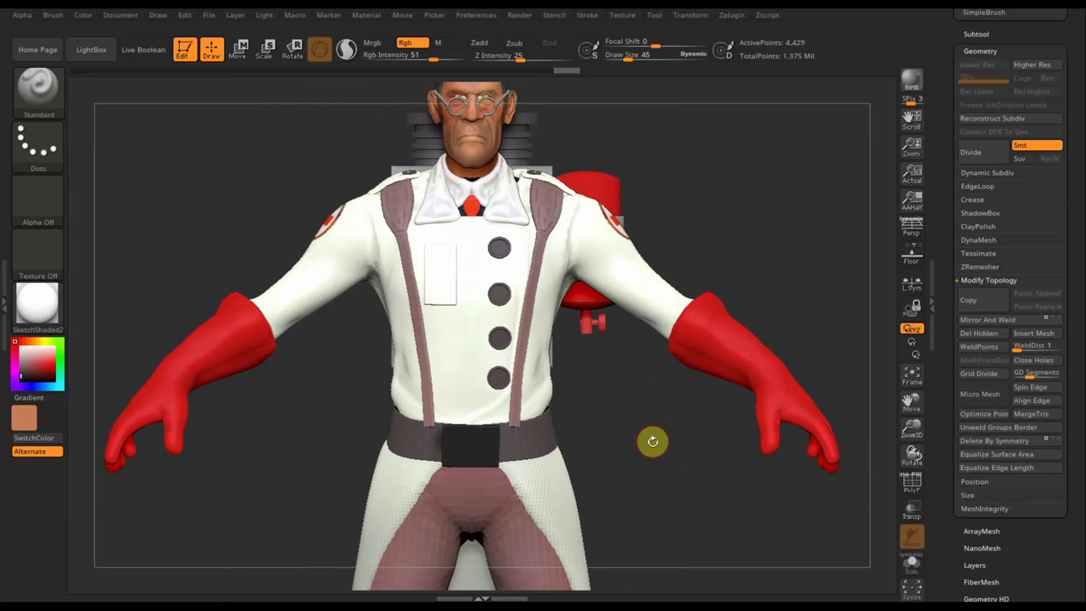
- Select PM3D_Cylinder3D1 and set a near-white paint colour with Rgb Intensity lowered to 2
key(n)
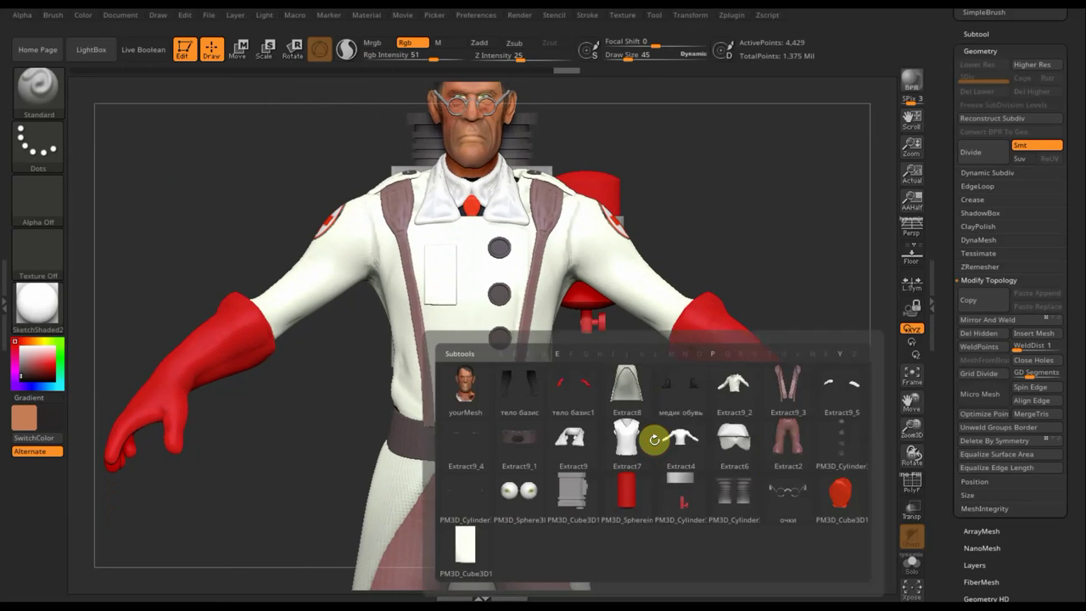
click(839, 439)
mouse_move(691, 459)
alt+mouse_down()
mouse_move(720, 548)
mouse_move(721, 383)
mouse_move(703, 505)
mouse_move(427, 138)
alt+mouse_up()
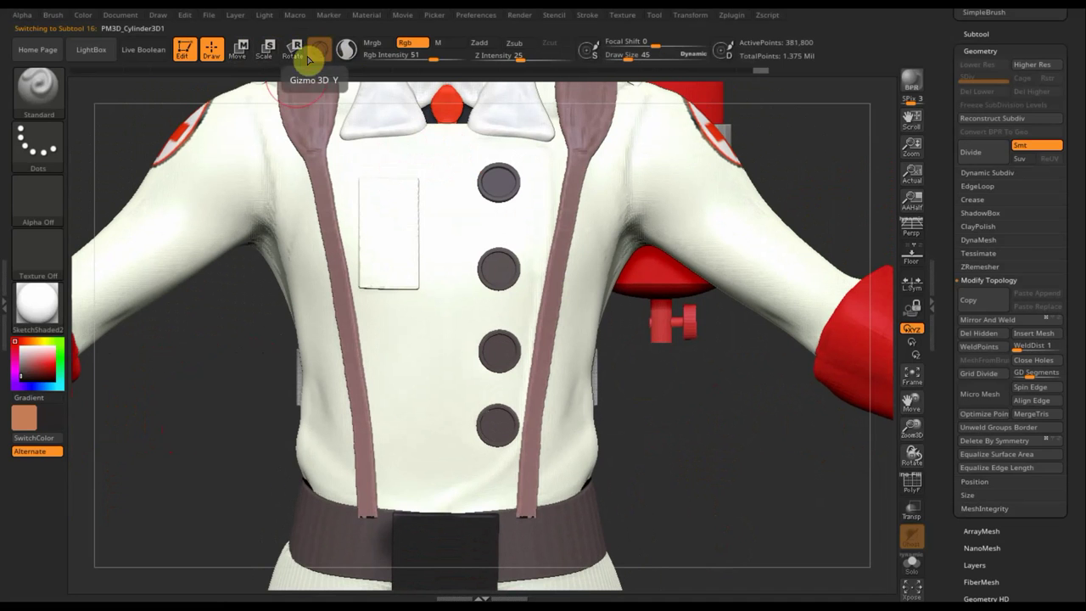
click(42, 416)
click(47, 357)
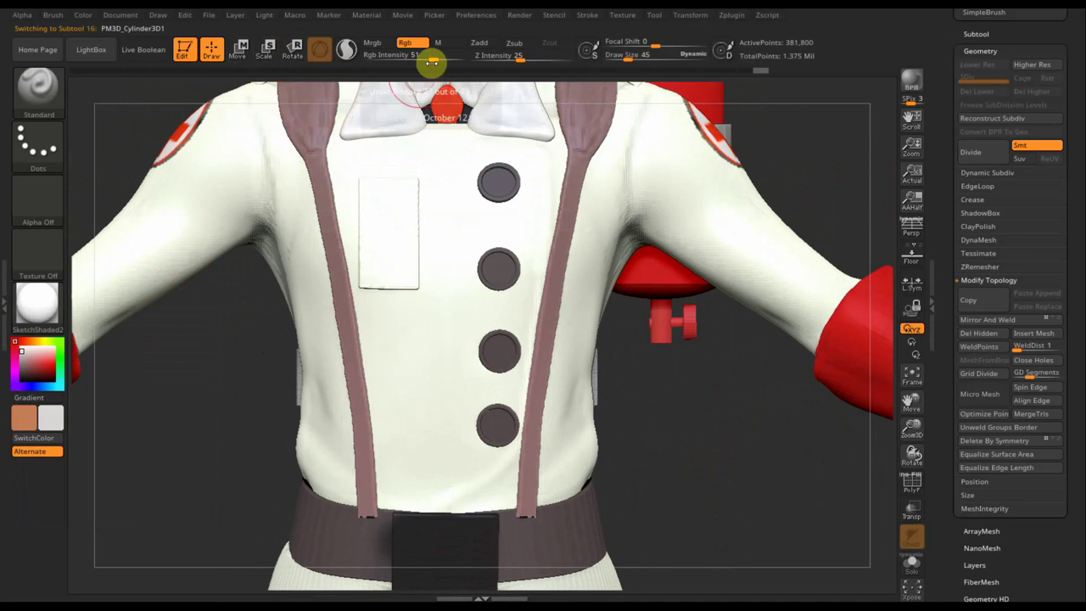
drag(431, 59, 377, 60)
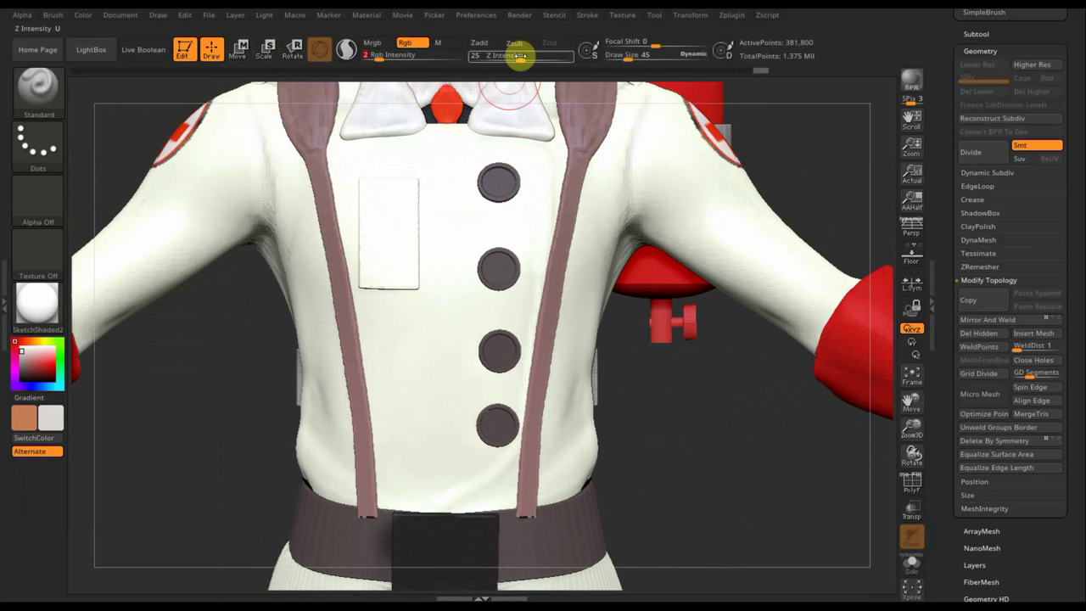
- Paint faint pale highlights over the top and lower shirt buttons
drag(509, 170, 502, 177)
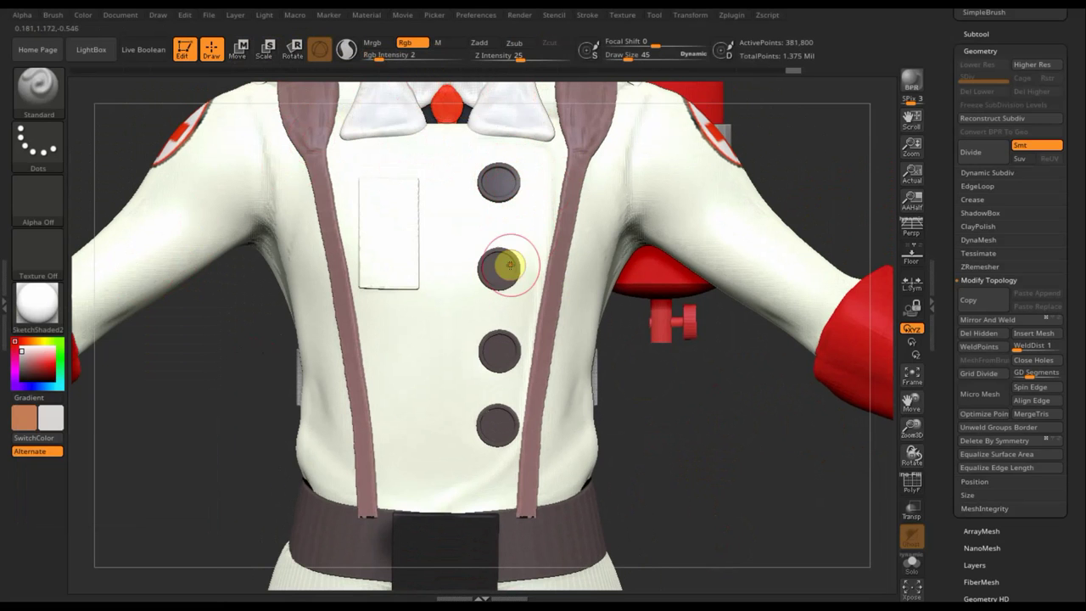
drag(521, 334, 499, 350)
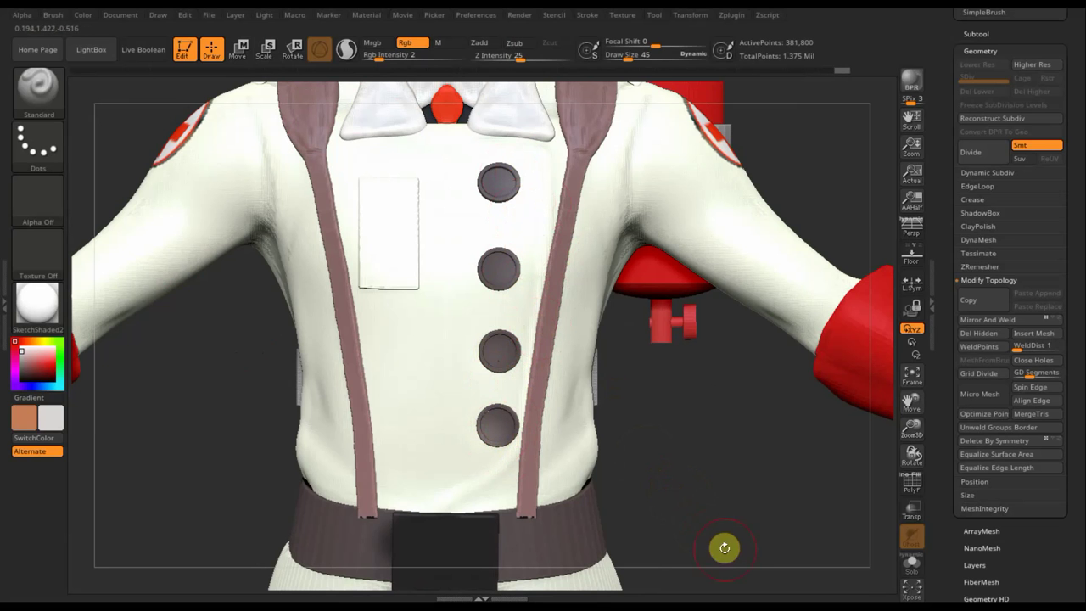
alt+drag(727, 552, 730, 589)
alt+drag(803, 235, 790, 255)
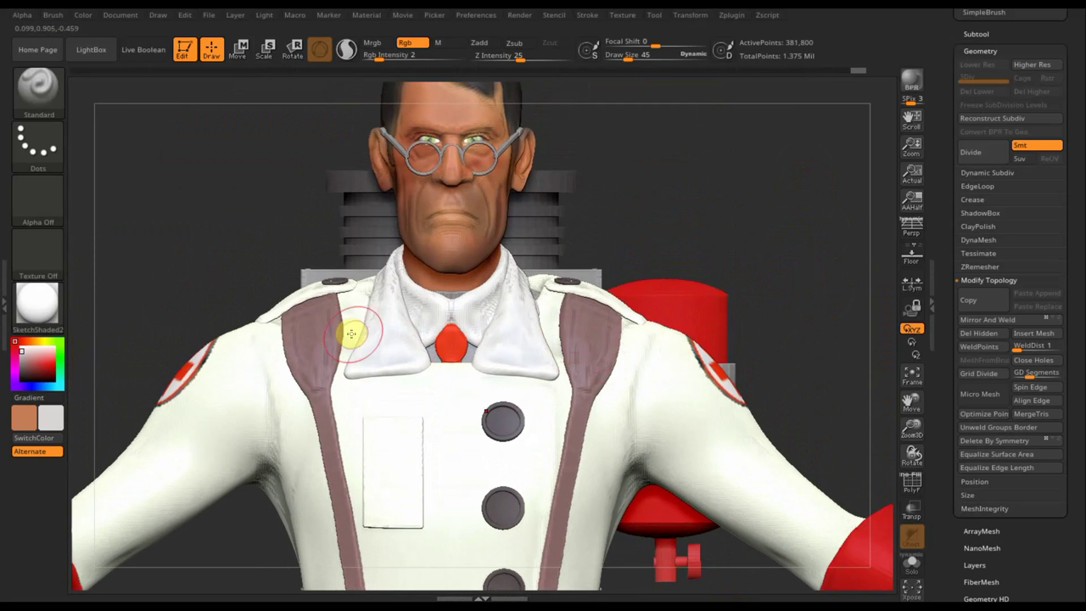
- Smooth the Extract9_3 suspender straps near both shoulders, then frame the whole Medic
key(n)
click(468, 376)
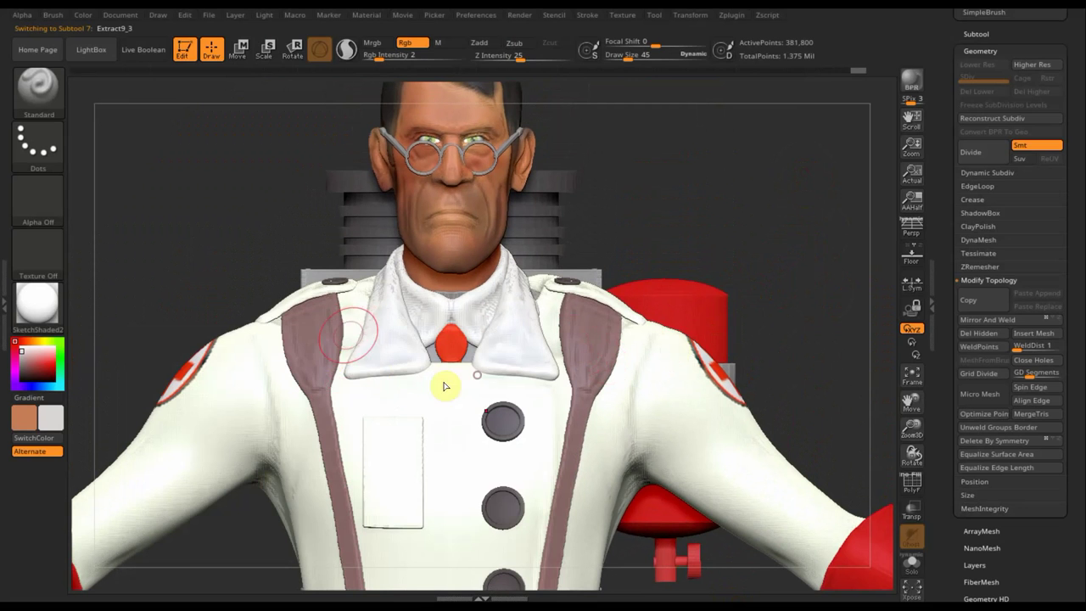
shift+drag(299, 328, 319, 348)
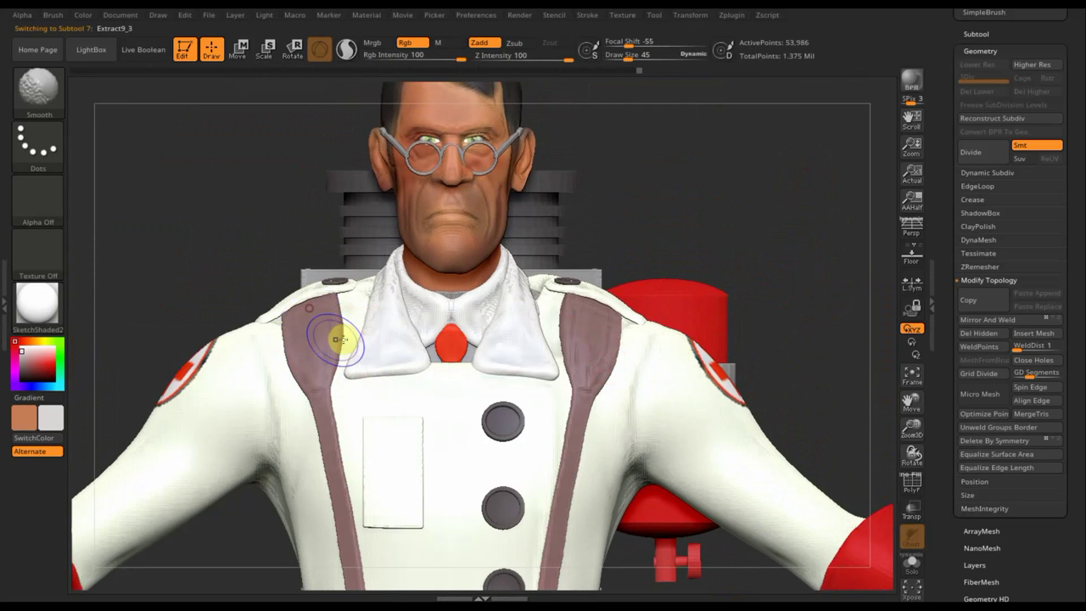
shift+drag(575, 324, 582, 352)
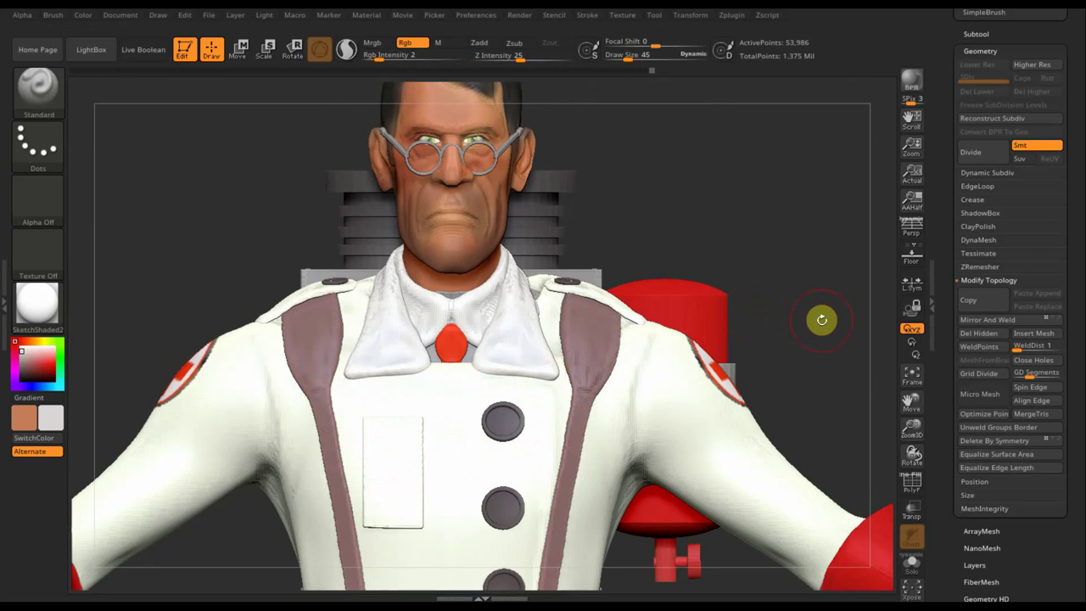
key(f)
mouse_move(746, 145)
mouse_down()
mouse_move(745, 291)
mouse_move(710, 158)
mouse_move(478, 342)
mouse_move(760, 354)
mouse_move(742, 366)
mouse_up()
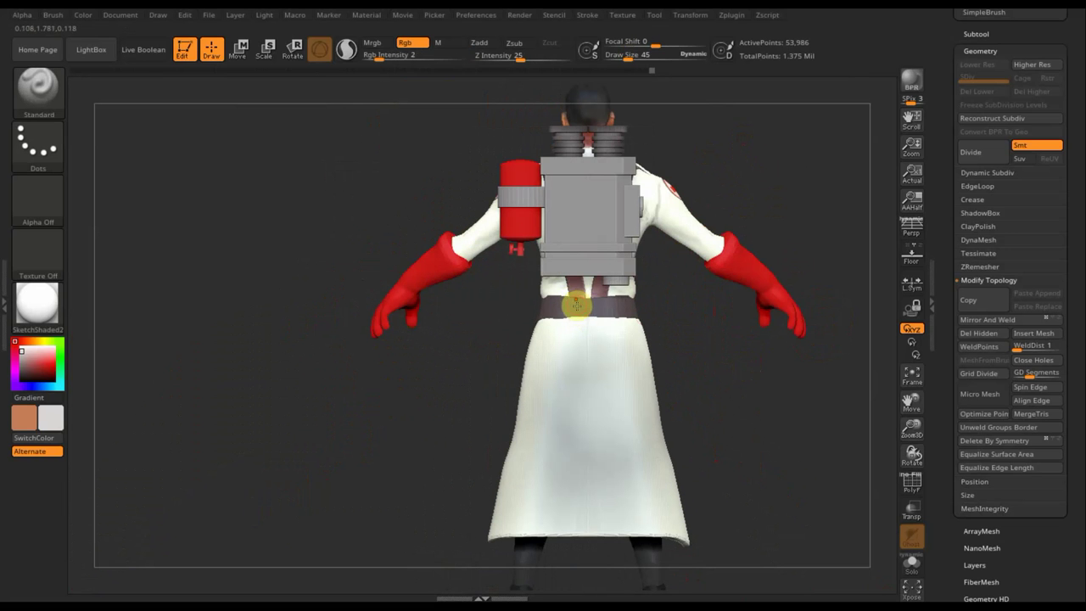
- Load the IMM Parts insert-mesh brush and scroll its parts strip to select Misc 09
click(48, 91)
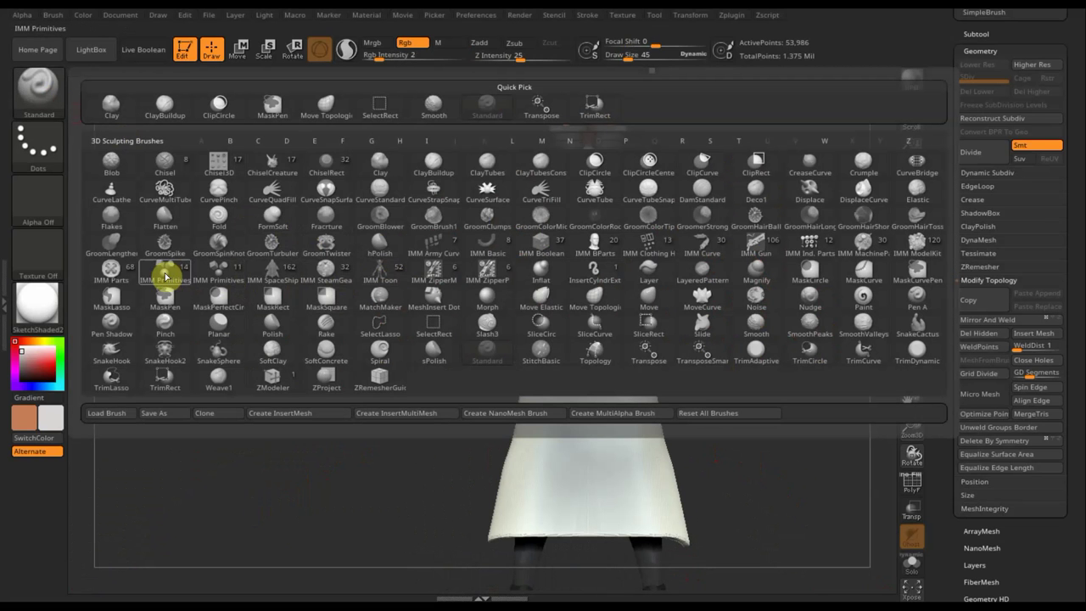
click(112, 270)
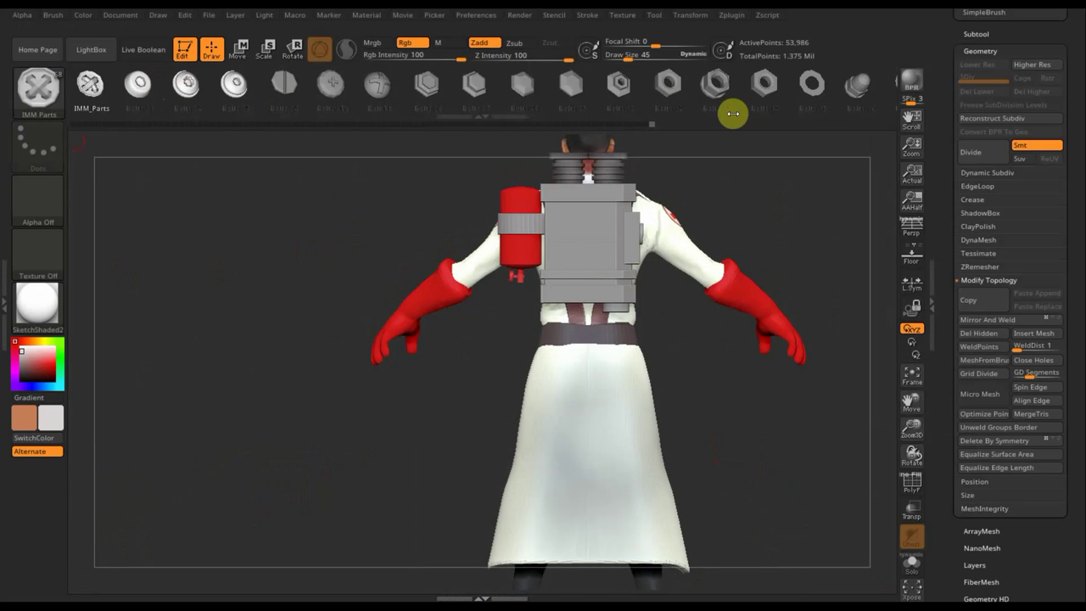
drag(766, 109, 504, 104)
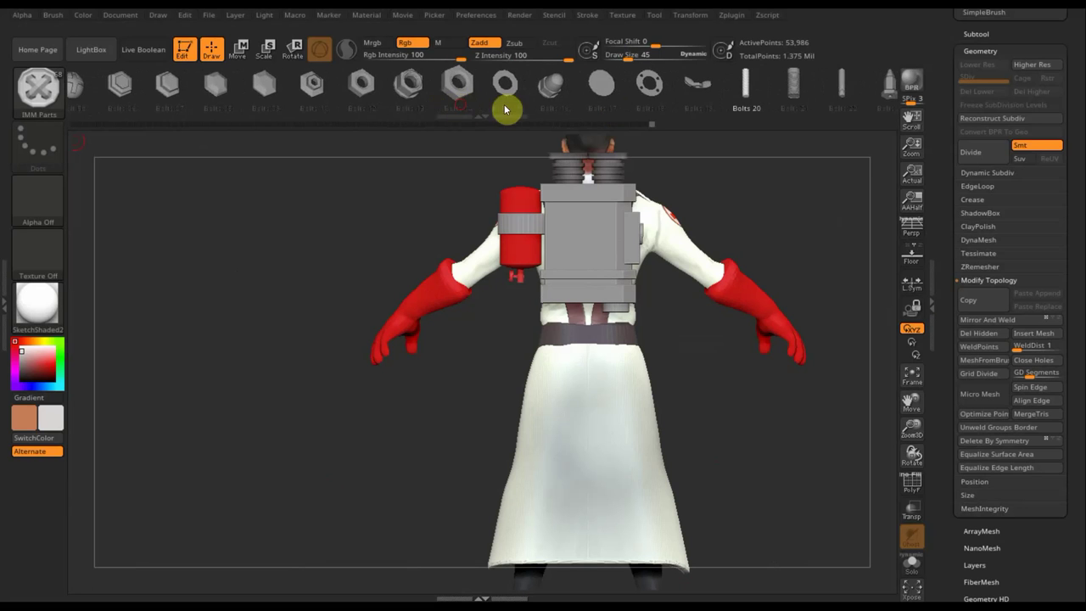
drag(710, 110, 507, 113)
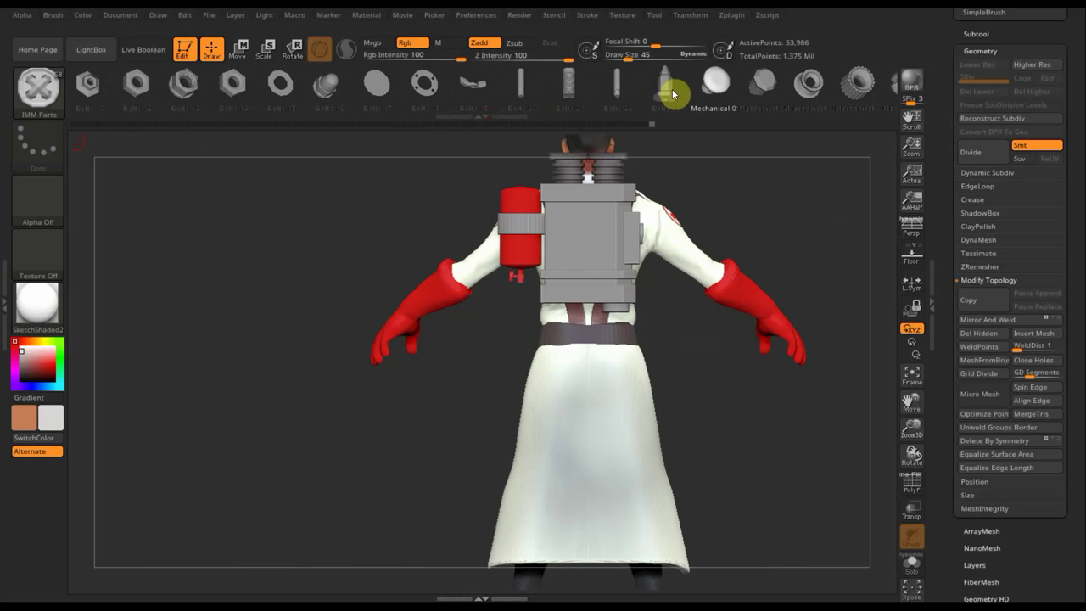
mouse_move(693, 95)
mouse_down()
mouse_move(422, 102)
mouse_move(747, 109)
mouse_move(415, 124)
mouse_up()
drag(764, 111, 642, 124)
drag(781, 112, 582, 111)
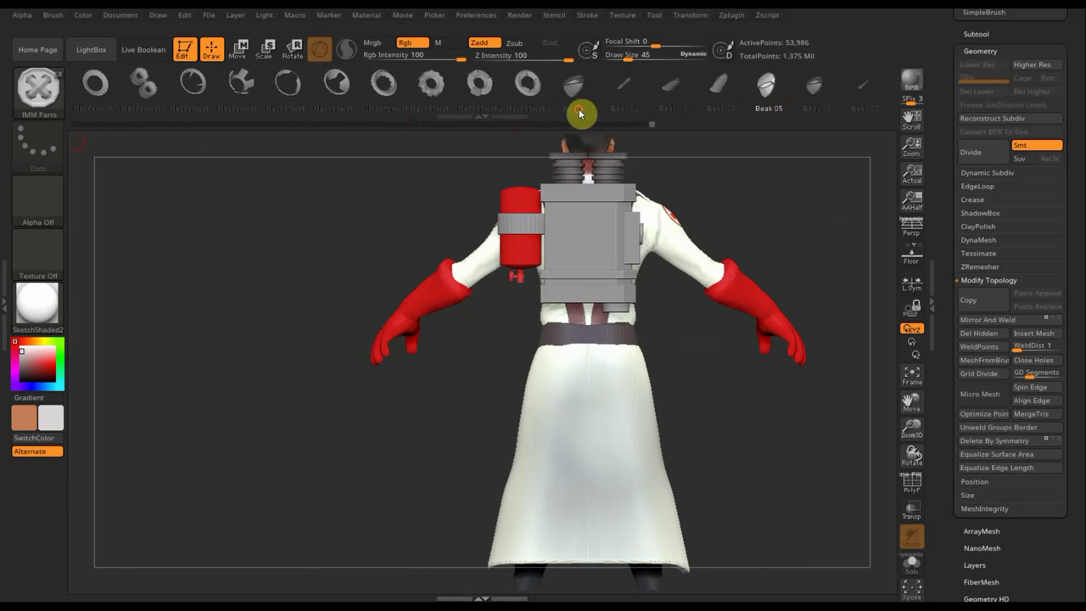
drag(718, 110, 252, 158)
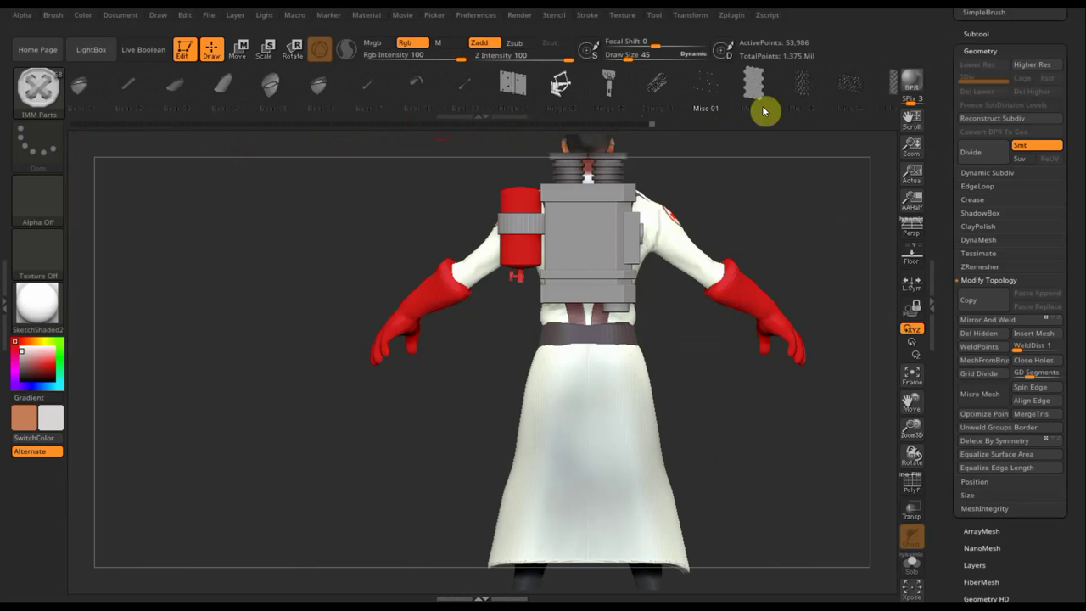
drag(764, 109, 386, 137)
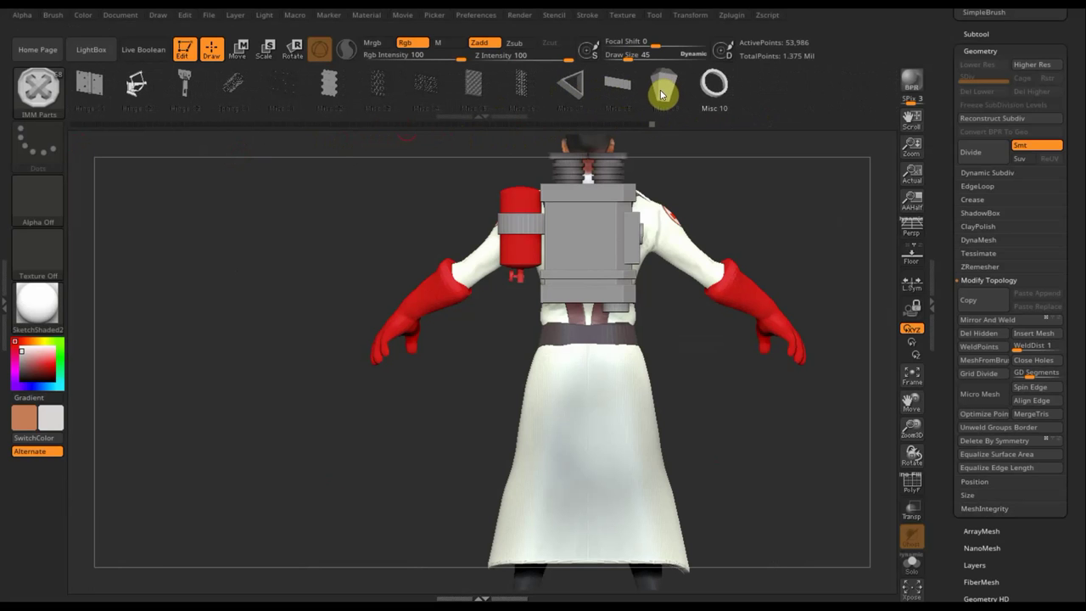
click(663, 88)
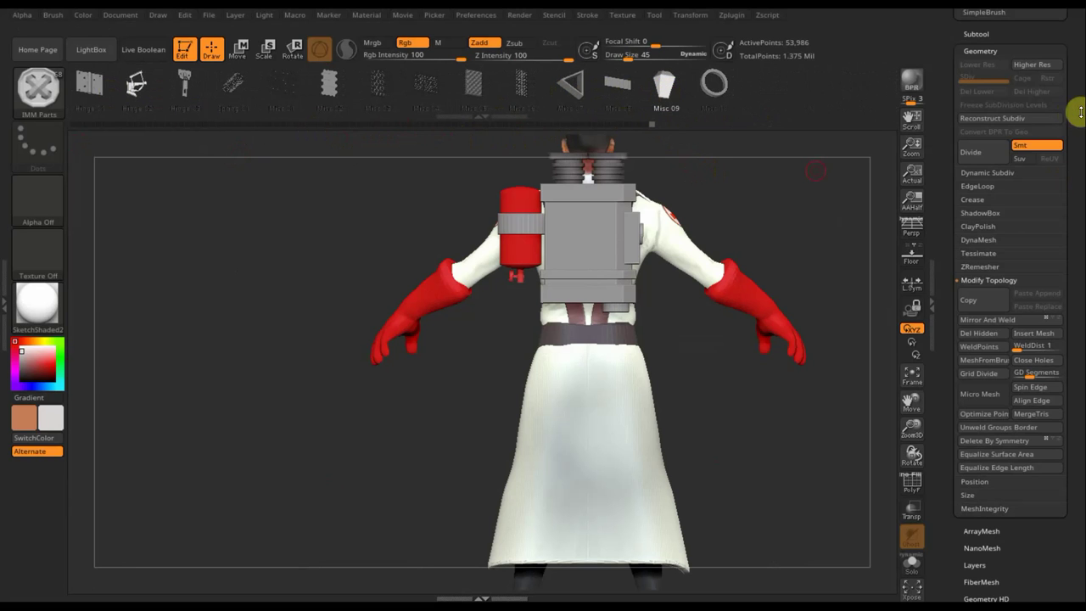
drag(1019, 38, 980, 202)
- Make Extract9_1 the active subtool and insert the Misc 09 part onto the back of the belt
click(978, 202)
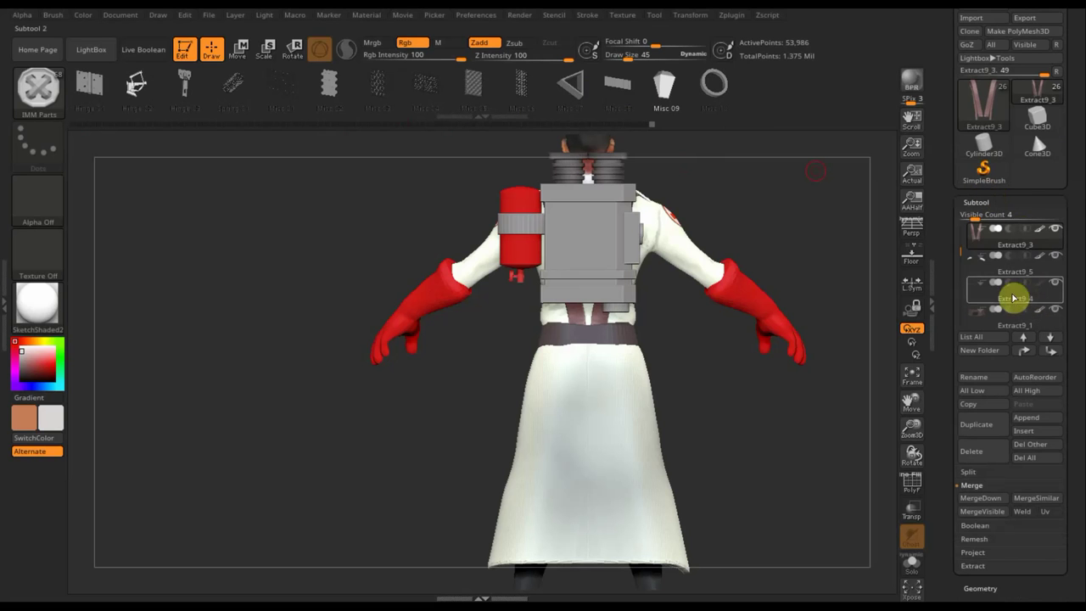
click(983, 255)
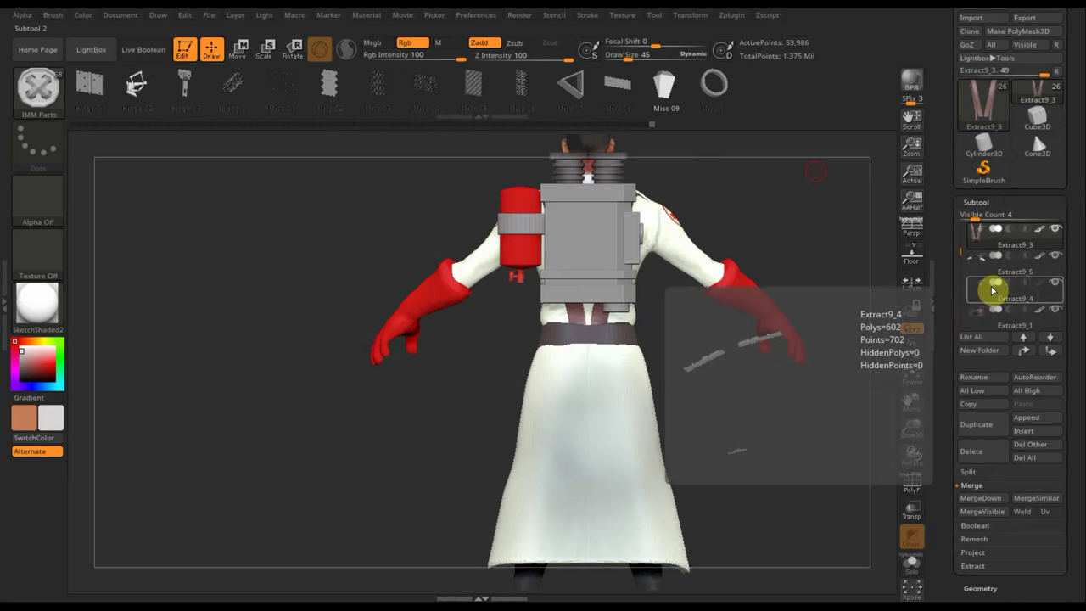
click(983, 297)
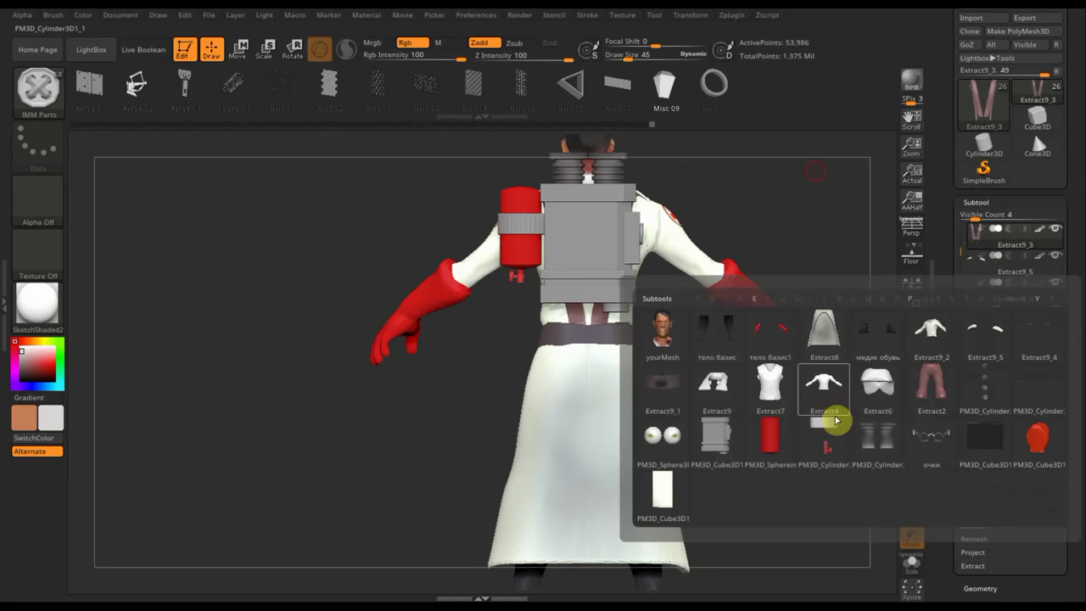
click(671, 399)
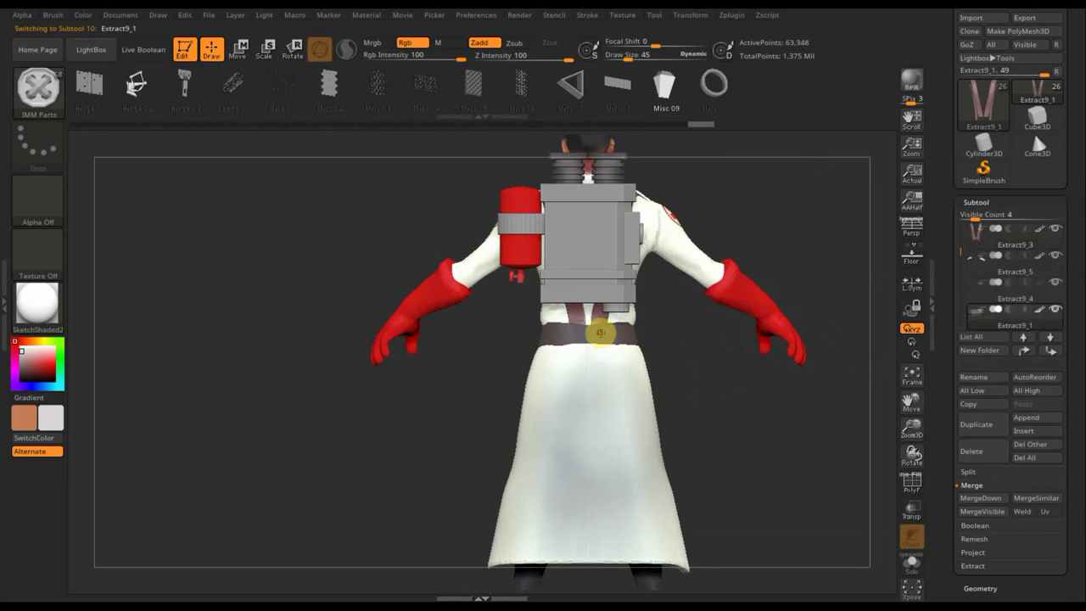
drag(599, 348, 599, 331)
- Switch back to the Standard brush and orbit toward a side view
click(37, 93)
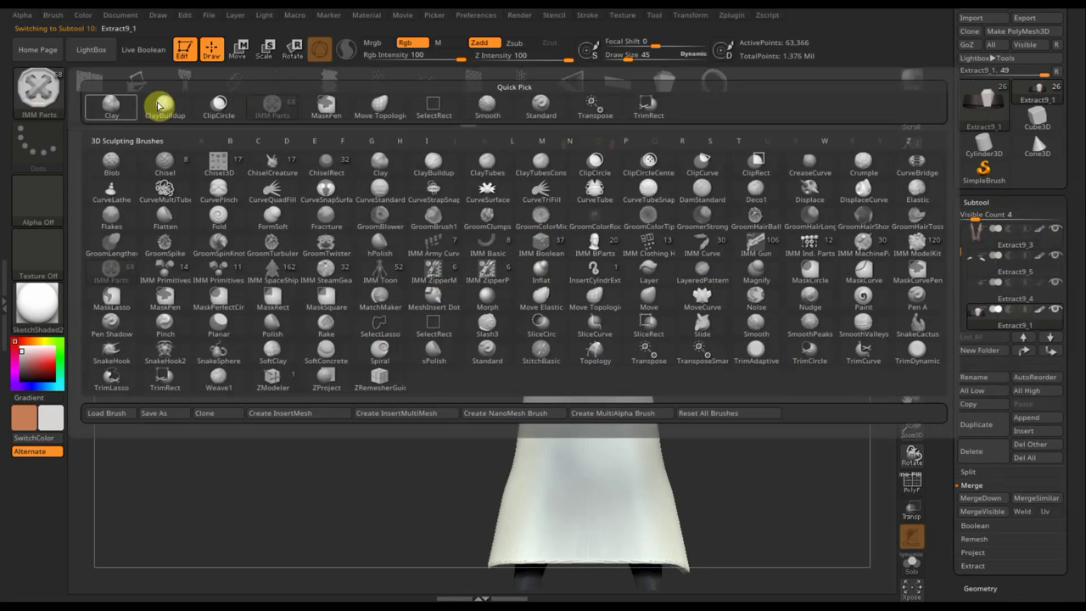
click(551, 109)
mouse_move(732, 396)
mouse_down()
mouse_move(668, 396)
mouse_move(781, 381)
mouse_move(767, 385)
mouse_move(776, 409)
mouse_move(766, 419)
mouse_up()
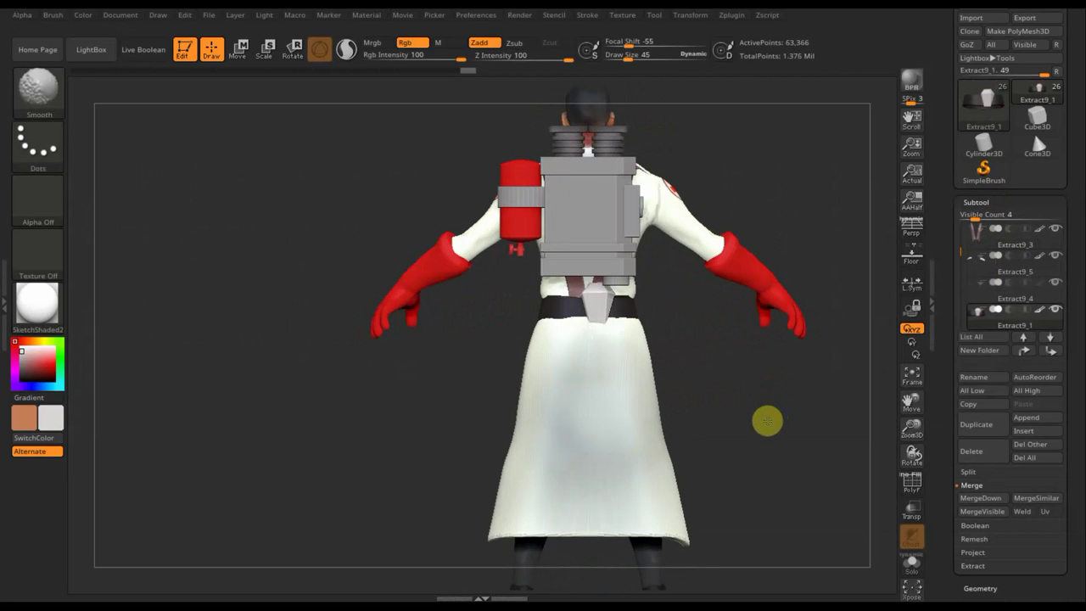
- Rotate the Misc 09 insert slightly with the move gizmo and nudge it onto the belt
click(241, 52)
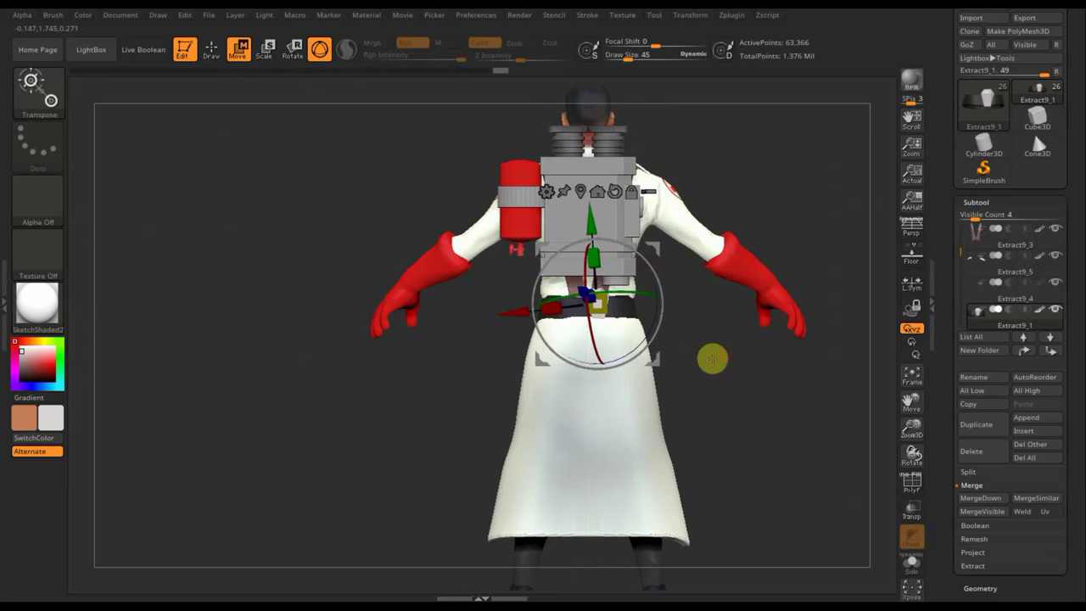
drag(722, 357, 584, 310)
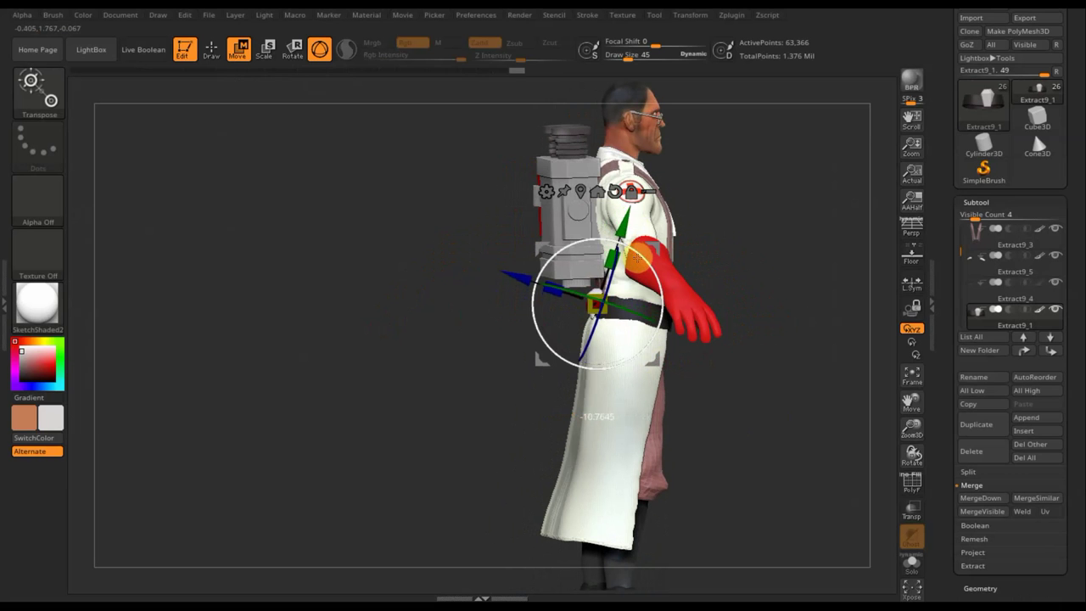
drag(640, 263, 641, 267)
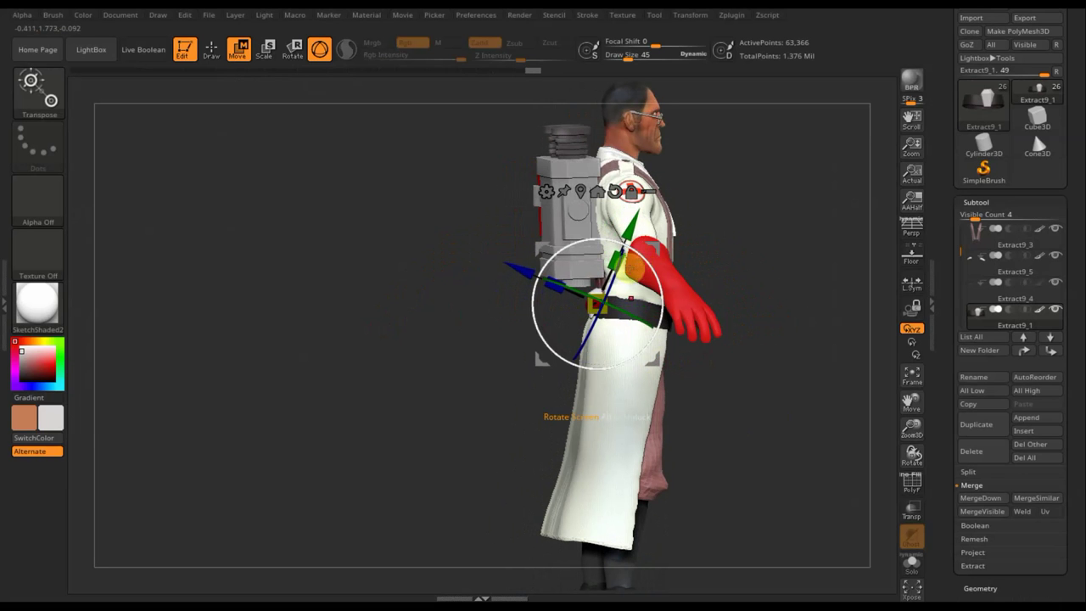
mouse_move(756, 240)
mouse_down()
mouse_move(807, 412)
mouse_move(730, 463)
mouse_up()
mouse_move(377, 426)
mouse_down()
mouse_move(357, 434)
mouse_move(508, 321)
mouse_up()
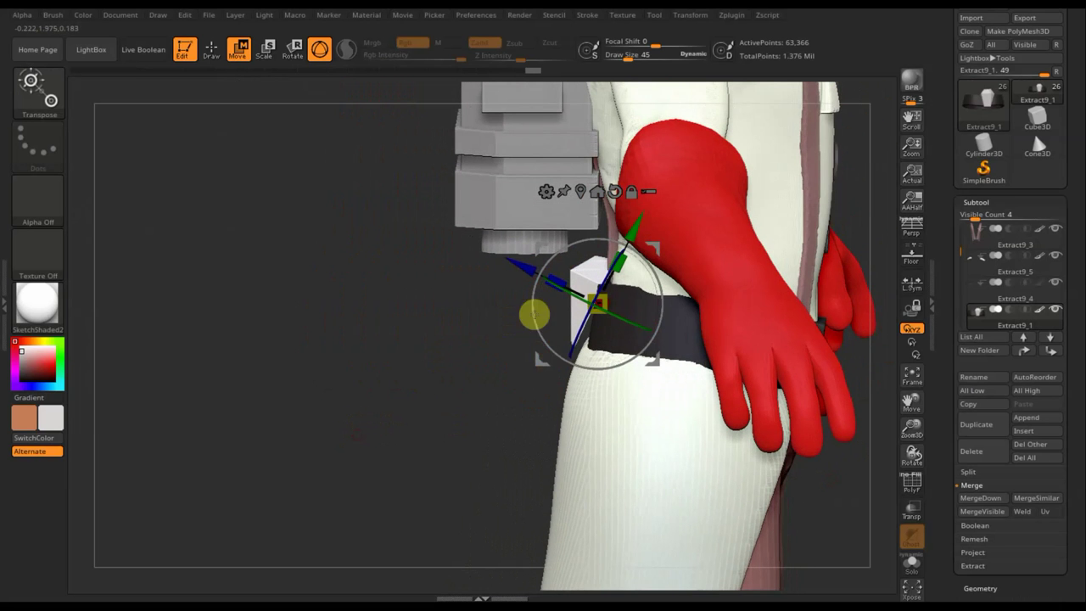
drag(526, 269, 538, 274)
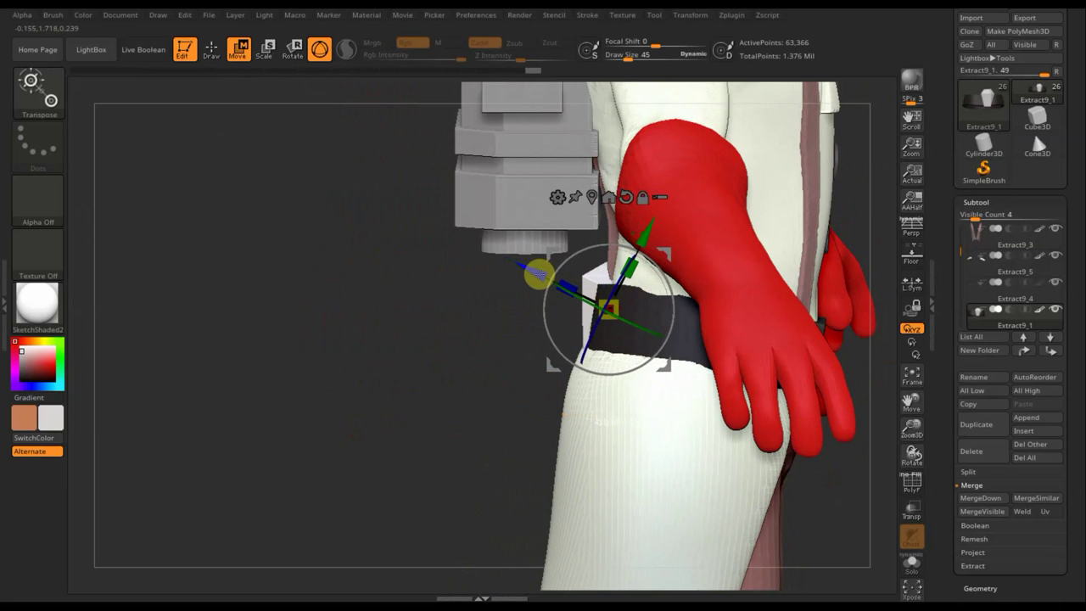
drag(313, 290, 390, 303)
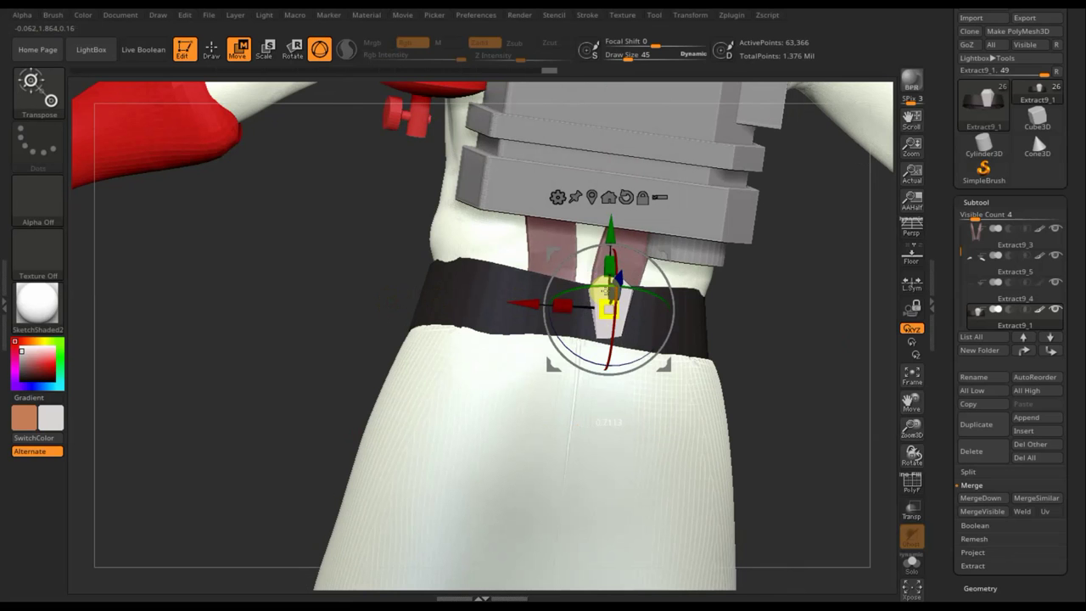
- Tilt the belt loop and fine-tune its sideways, height and depth position, then return to Draw
drag(677, 274, 674, 283)
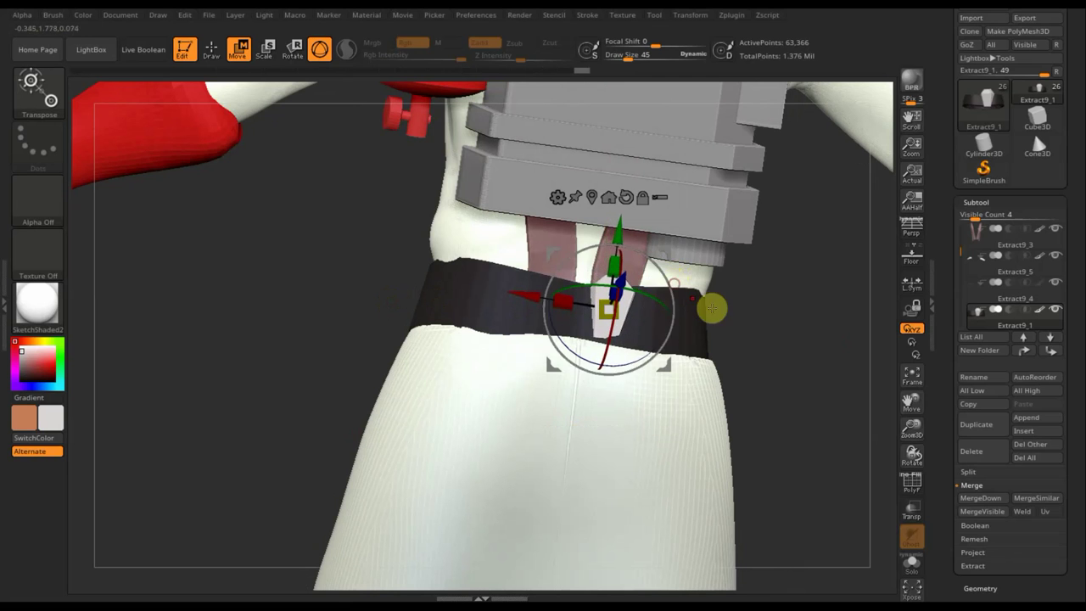
shift+drag(824, 348, 817, 359)
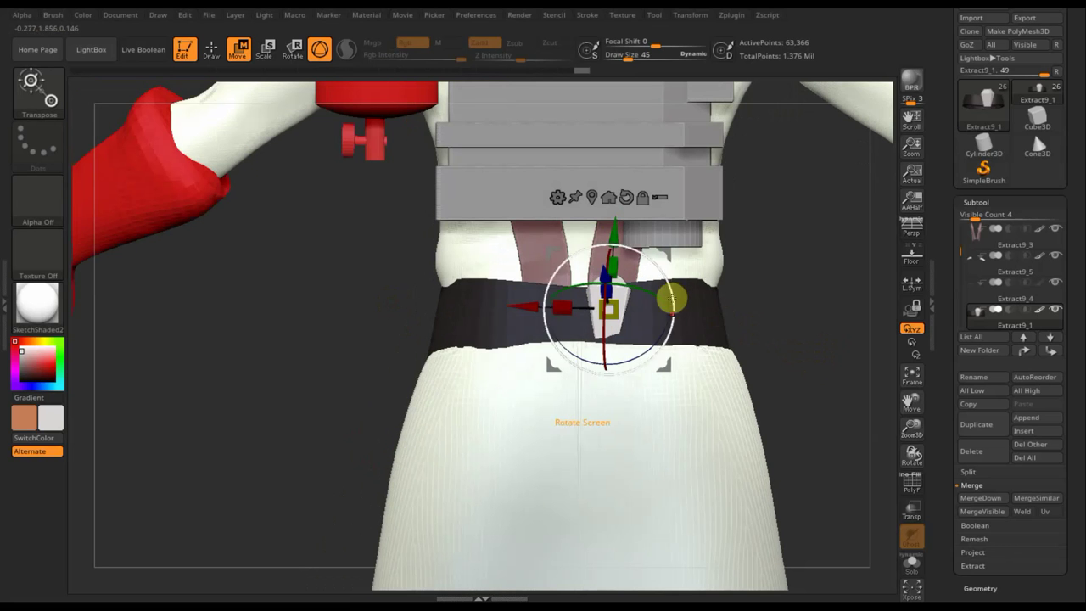
drag(526, 307, 531, 306)
drag(624, 231, 620, 226)
mouse_move(784, 297)
mouse_down()
mouse_move(718, 303)
mouse_move(670, 293)
mouse_move(679, 282)
mouse_up()
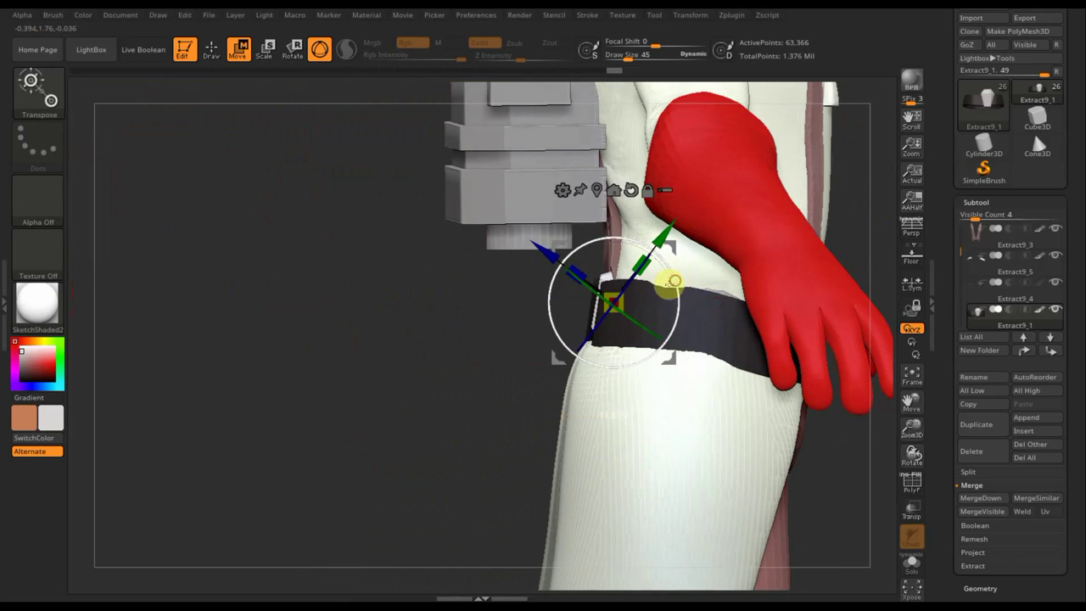
drag(552, 254, 546, 249)
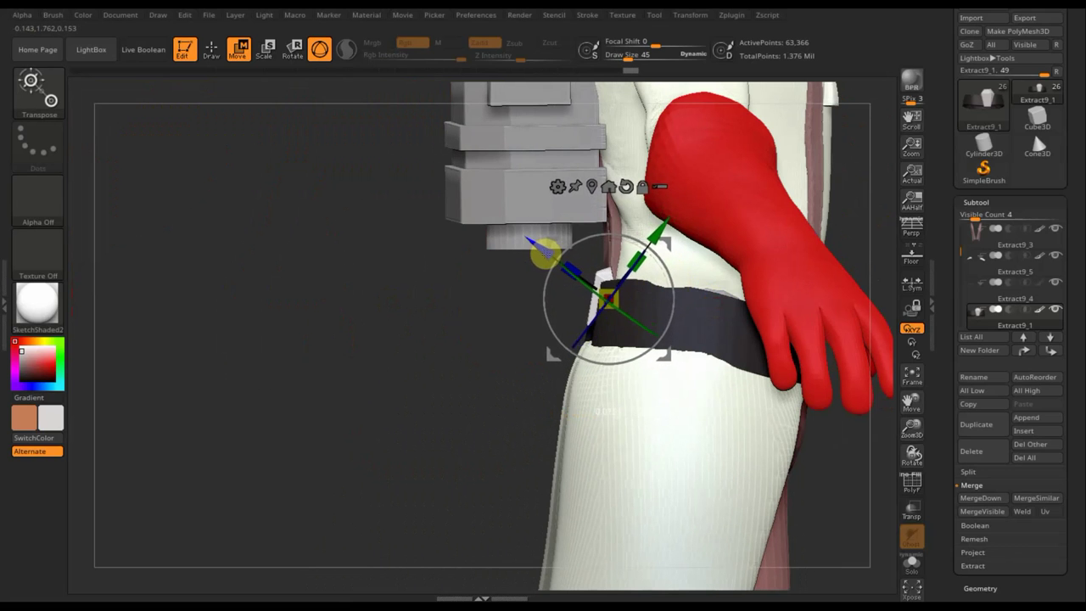
drag(442, 374, 657, 387)
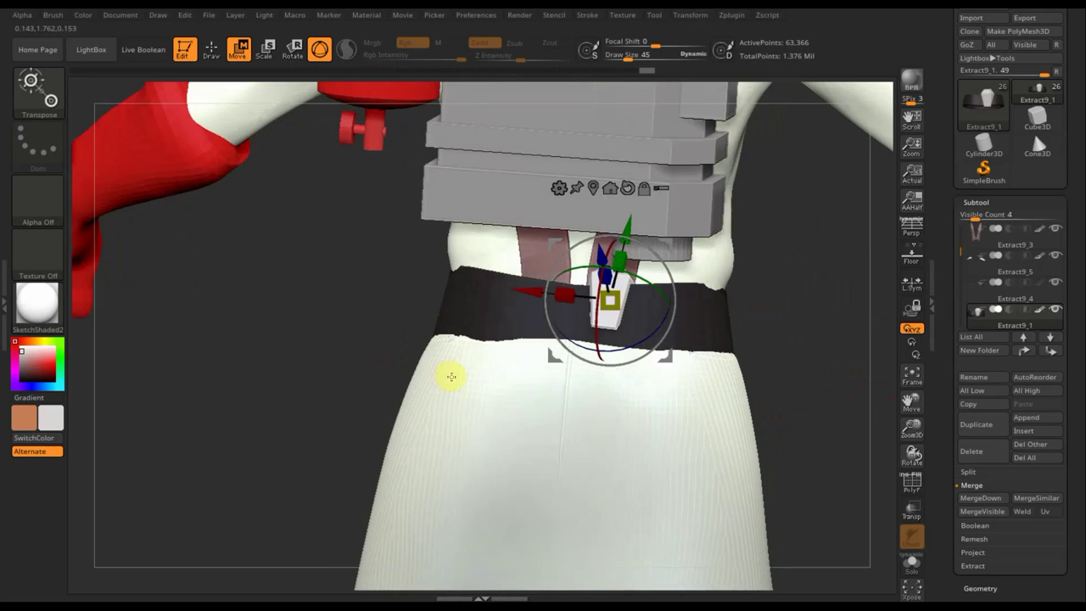
drag(827, 381, 827, 404)
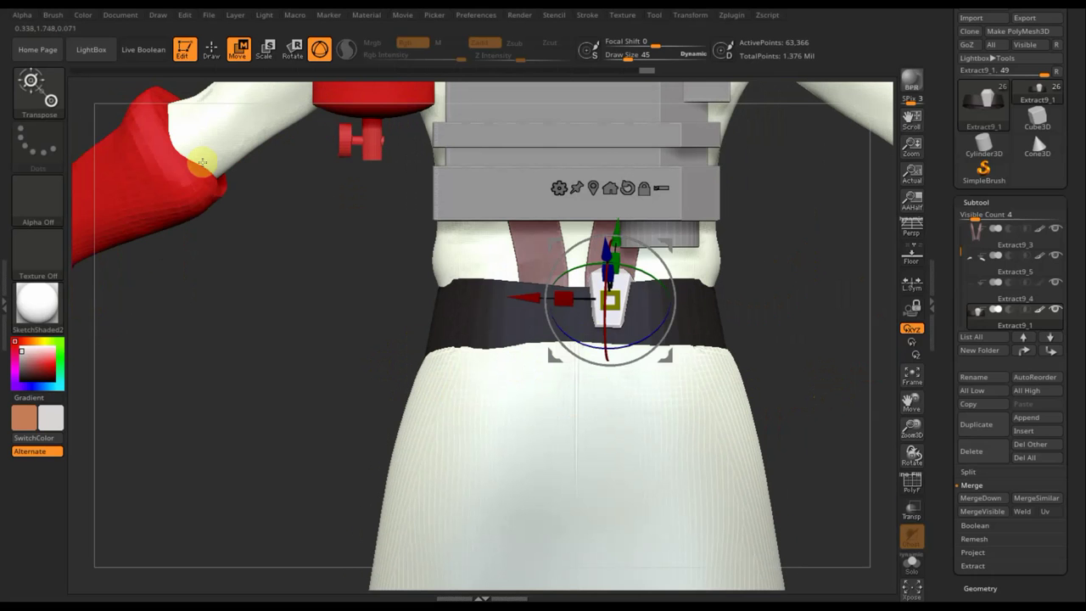
click(212, 49)
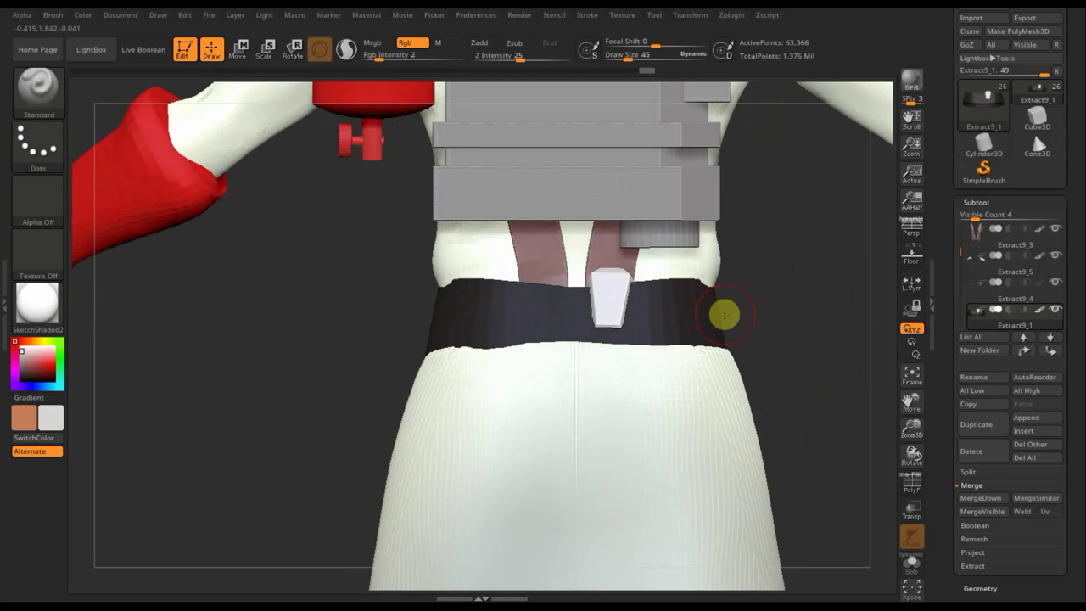
- Apply Mirror And Weld to copy the belt loop to the opposite side, then orbit to check both
click(980, 587)
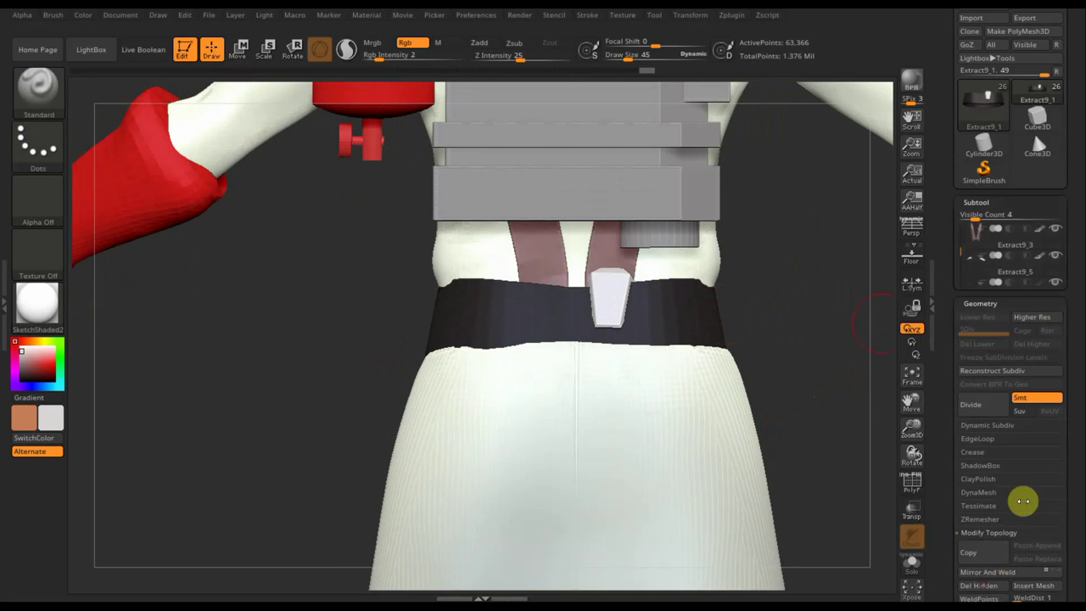
click(1004, 490)
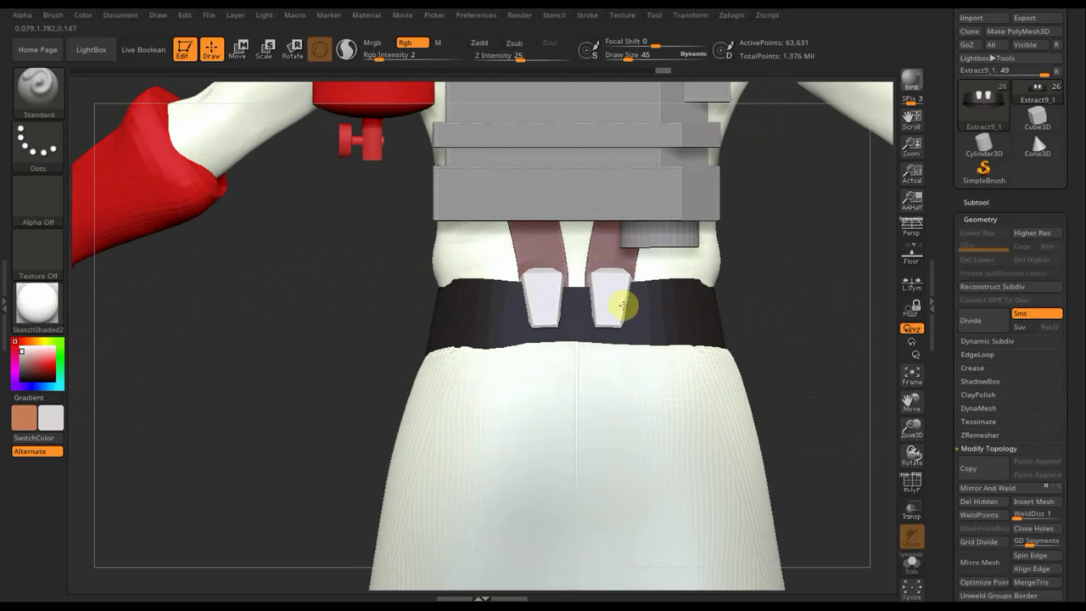
click(984, 369)
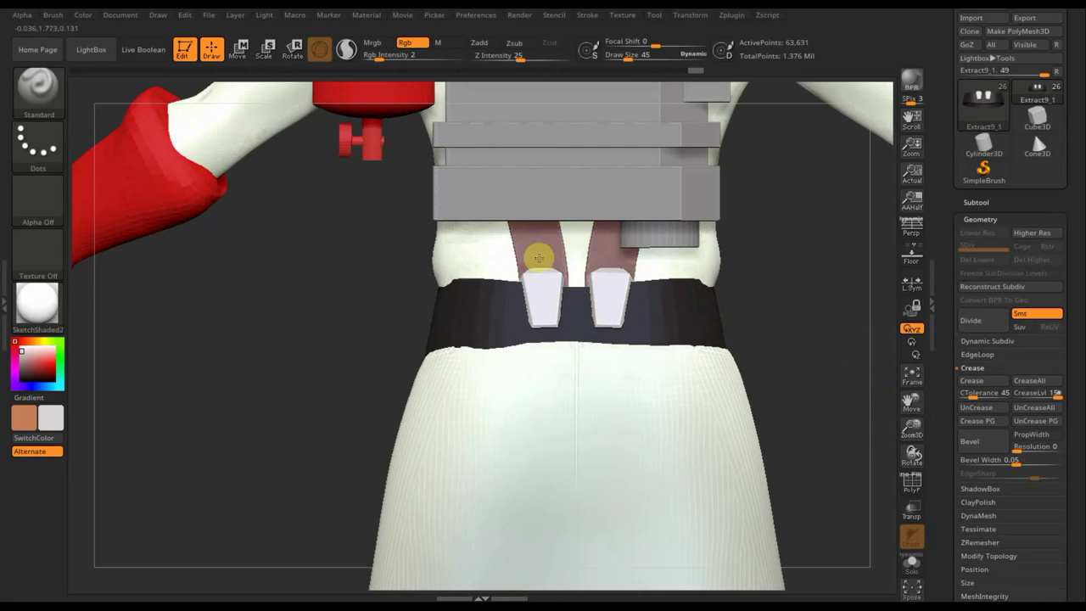
mouse_move(795, 308)
mouse_down()
mouse_move(780, 274)
mouse_move(786, 354)
mouse_move(650, 376)
mouse_move(780, 369)
mouse_up()
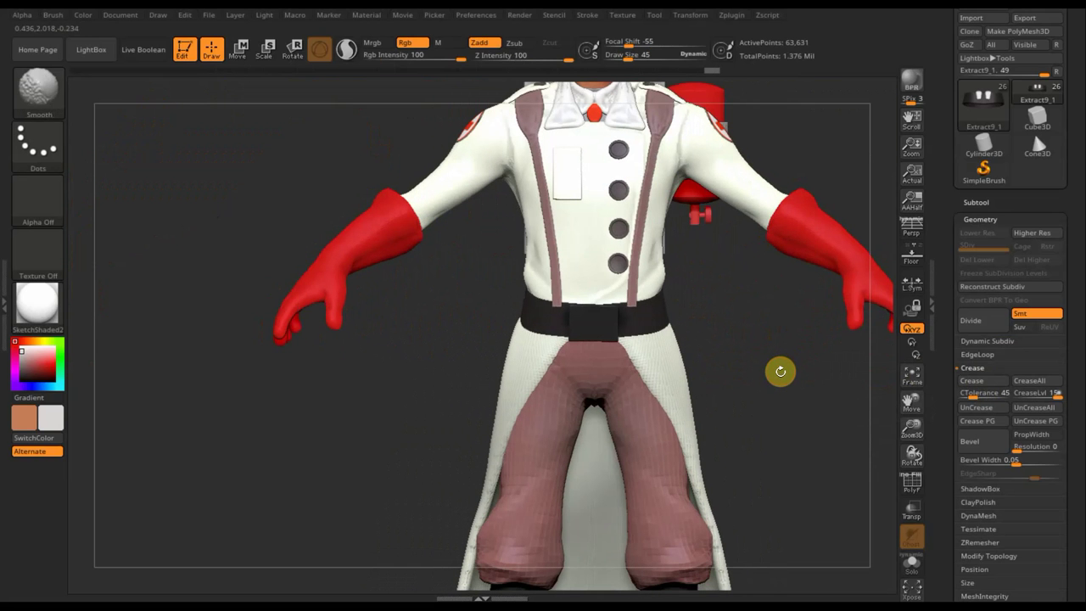
drag(846, 356, 888, 356)
mouse_move(784, 388)
mouse_down()
mouse_move(812, 400)
mouse_move(778, 388)
mouse_move(785, 451)
mouse_move(815, 424)
mouse_up()
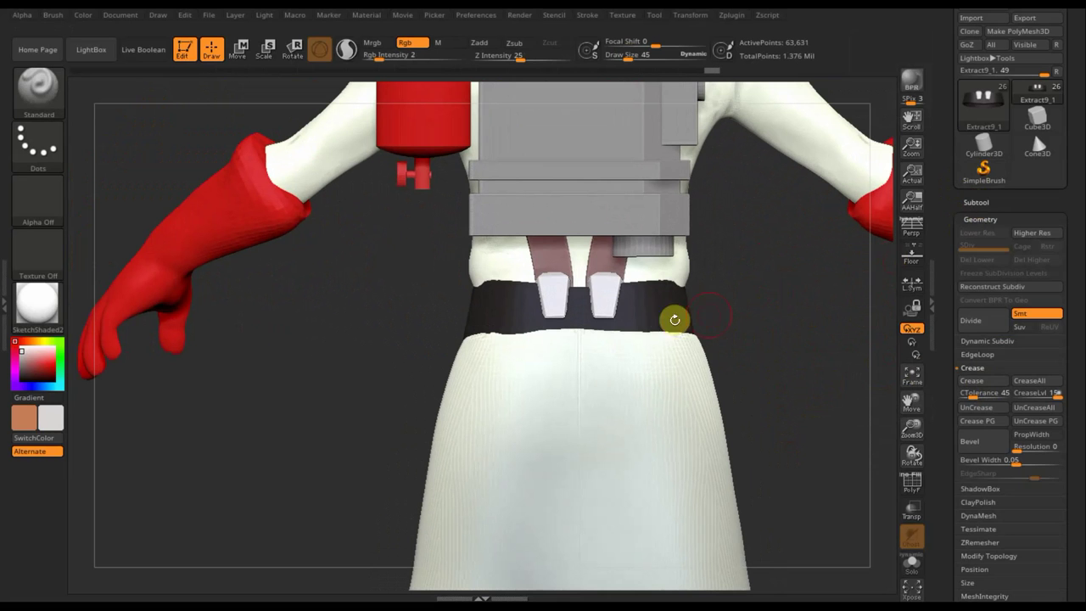
click(979, 202)
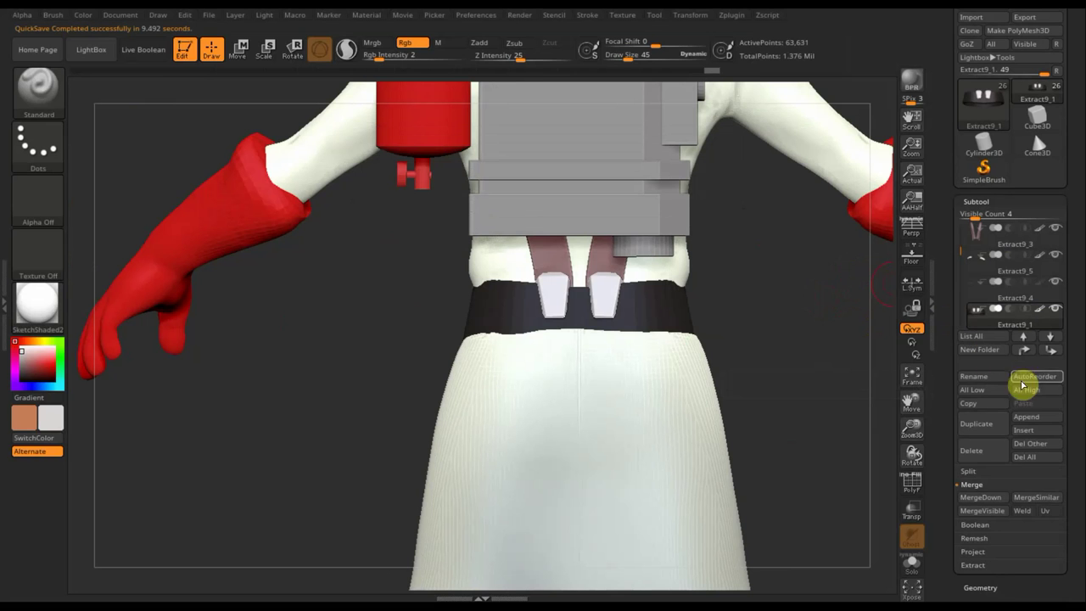
- Groups Split the belt subtool so the two loops become their own subtool
click(972, 476)
click(1037, 484)
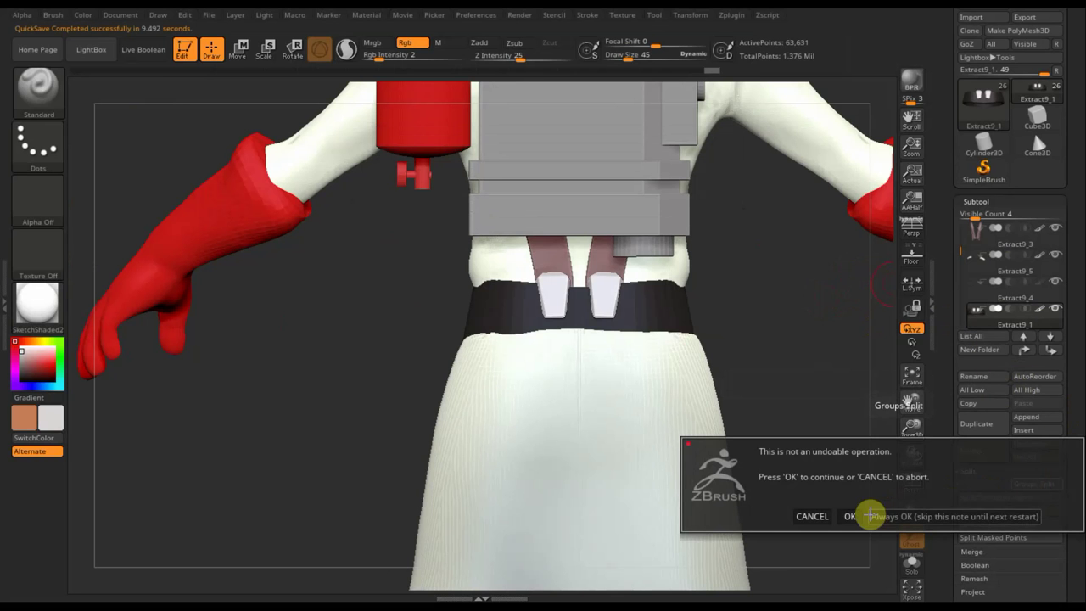
click(870, 515)
mouse_move(1015, 268)
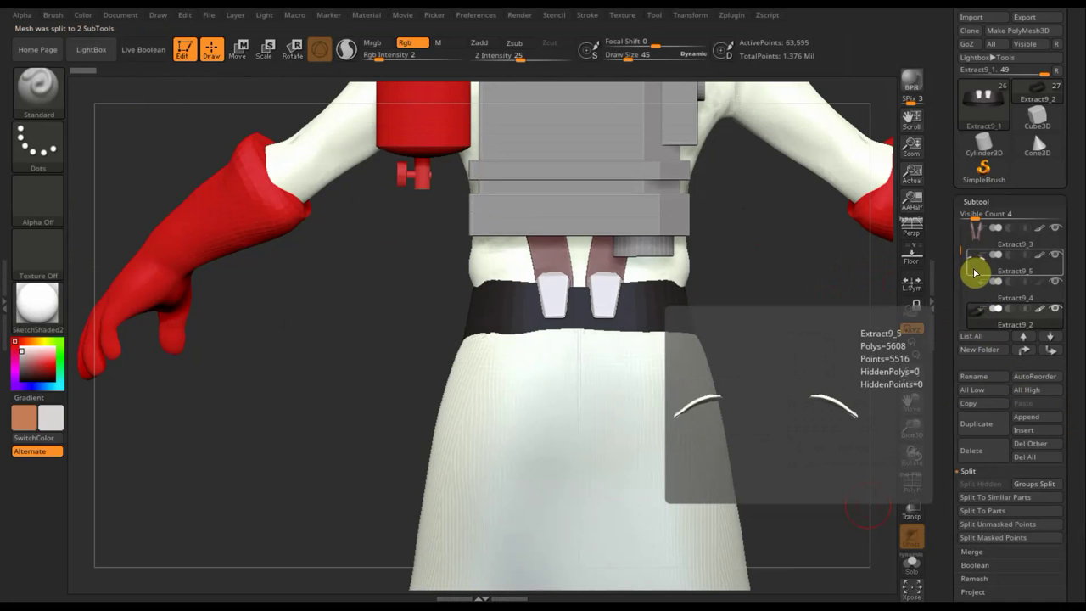
- Select Extract9_4 and MergeDown it into the belt subtool
click(1050, 337)
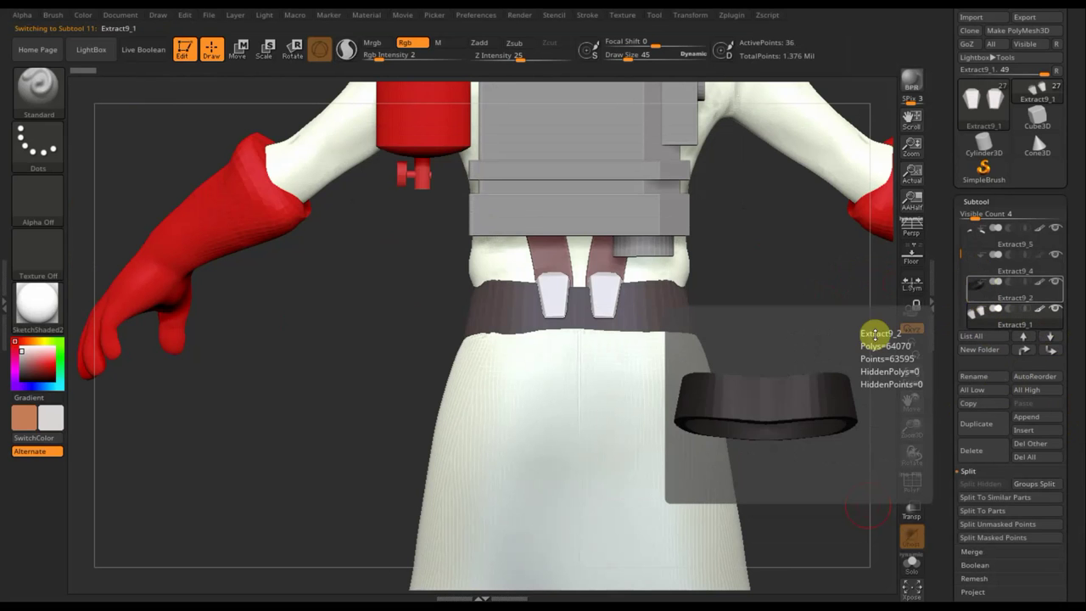
key(n)
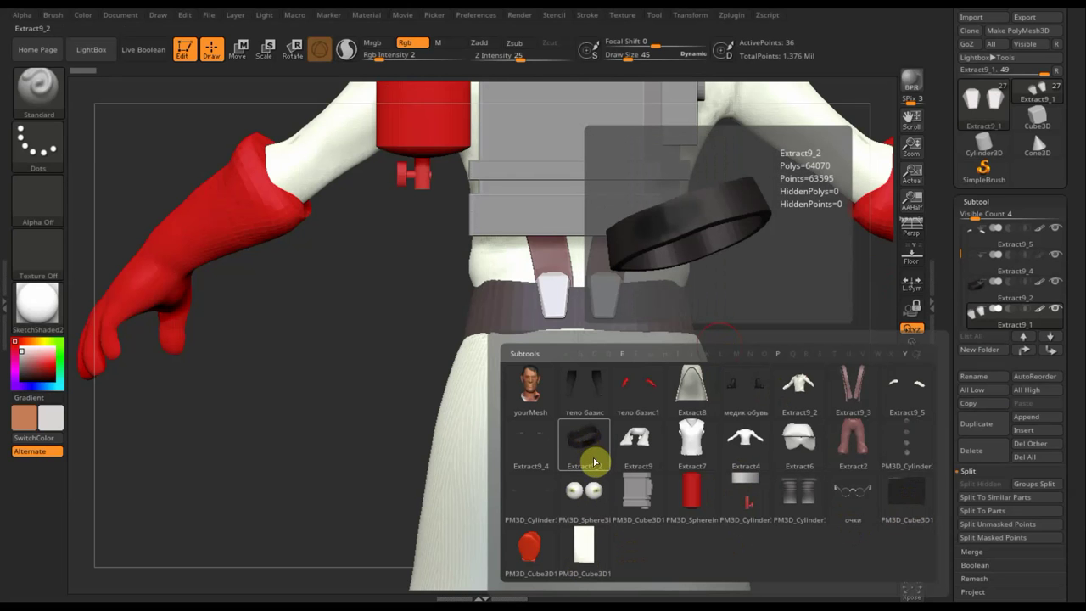
click(527, 448)
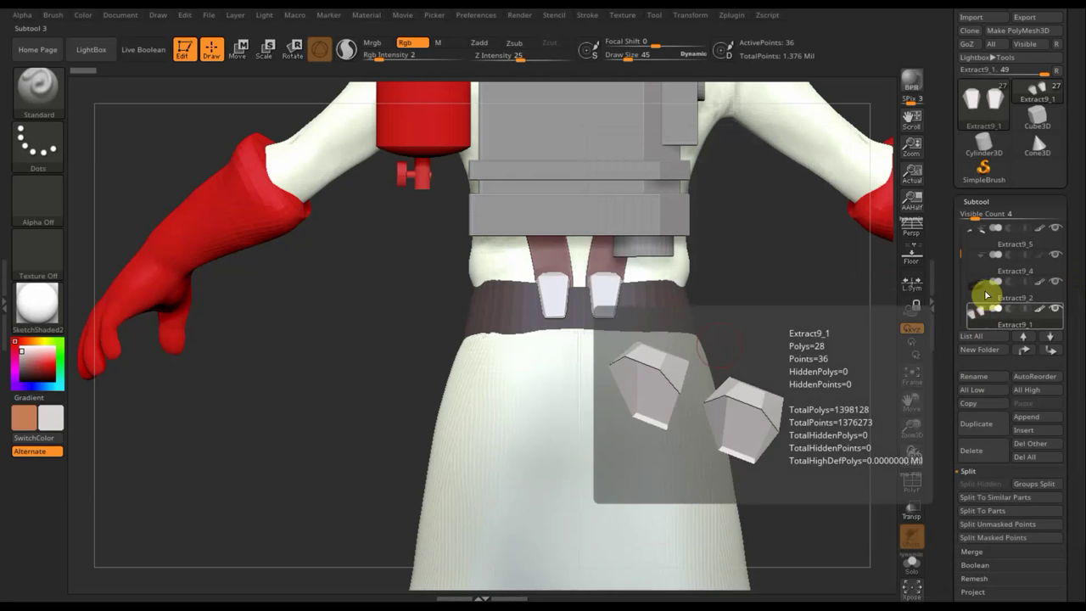
click(978, 271)
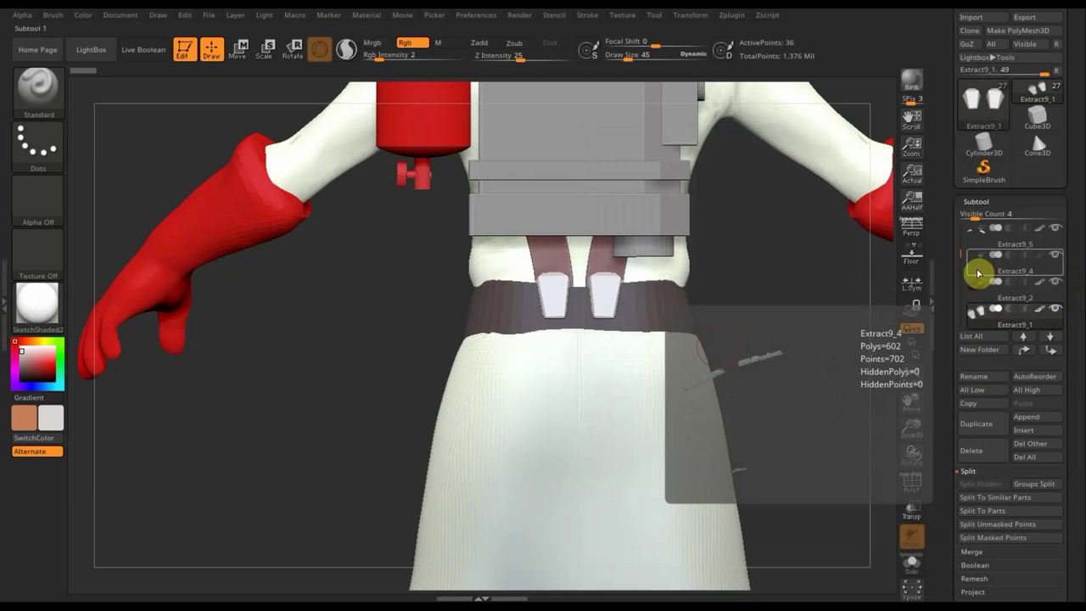
click(979, 272)
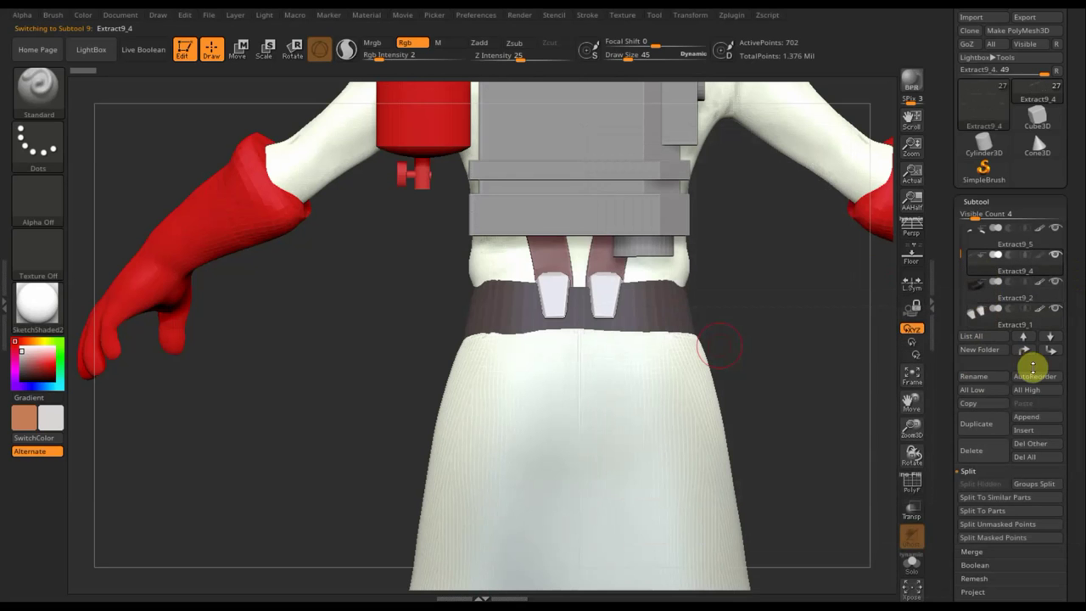
click(973, 306)
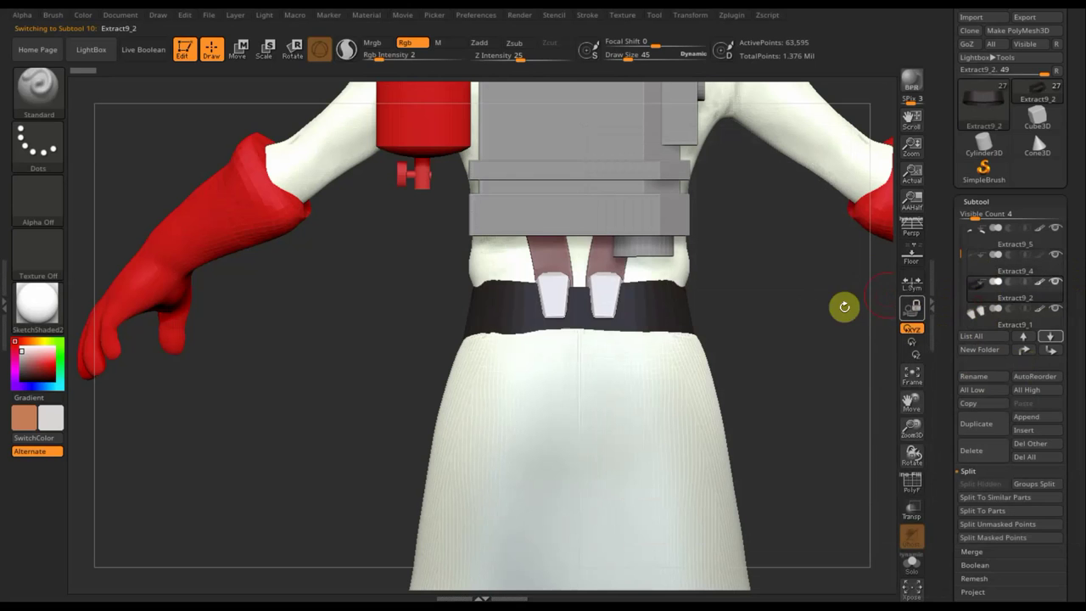
click(988, 259)
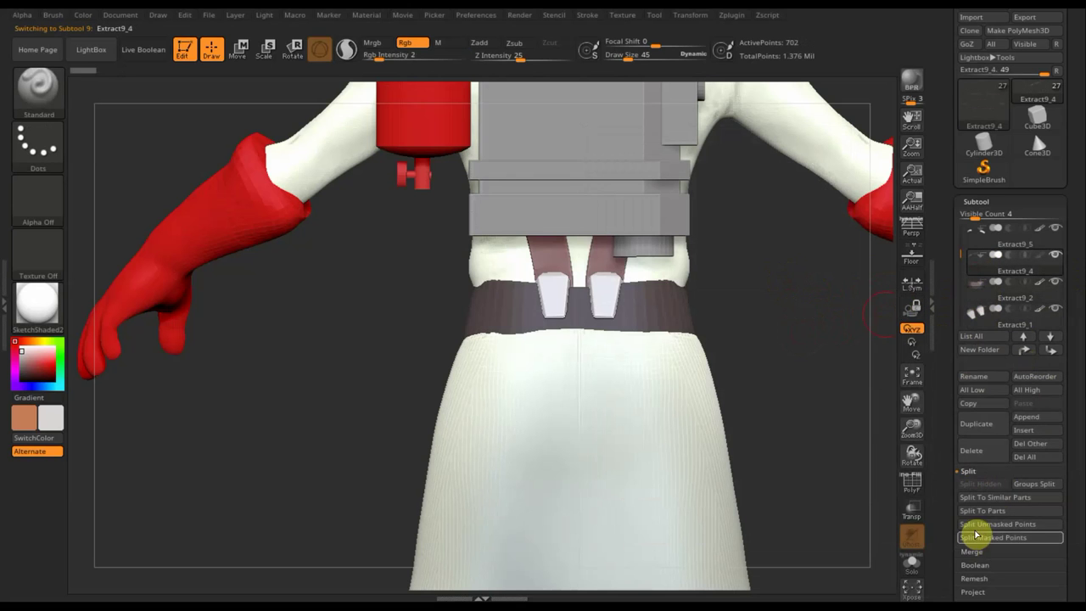
click(971, 474)
click(974, 485)
click(980, 499)
click(850, 531)
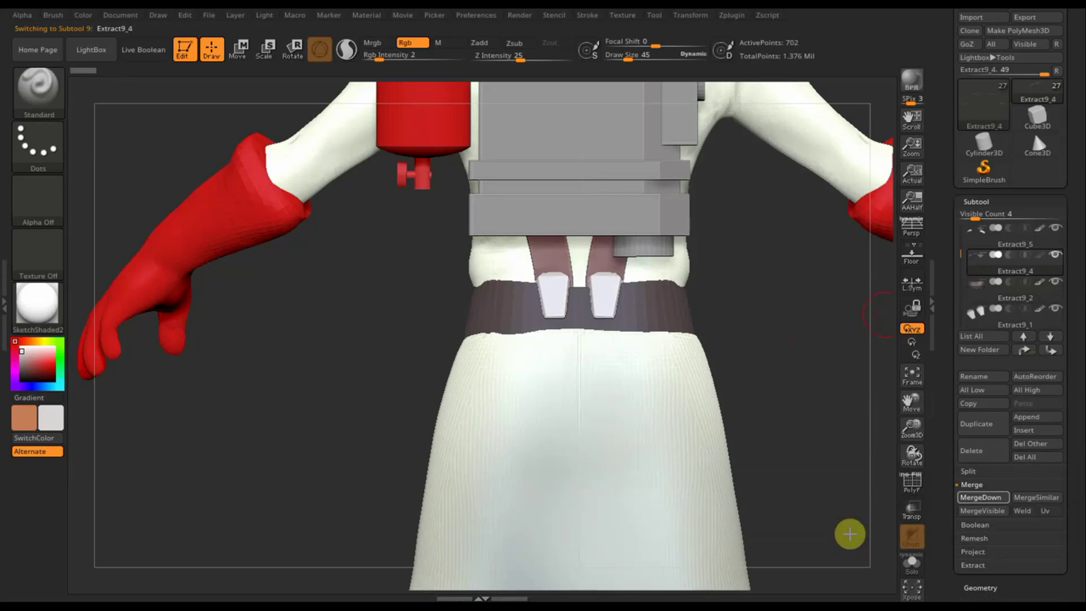
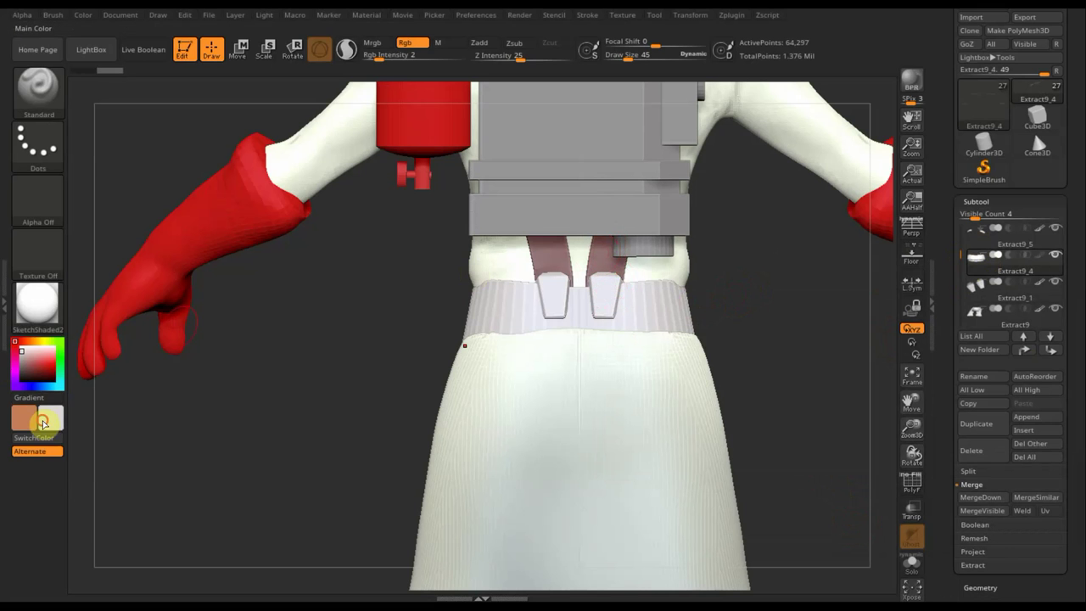
- Pick dark brown, set Draw Size to 119, and paint the whole belt, back and front
drag(44, 422, 40, 471)
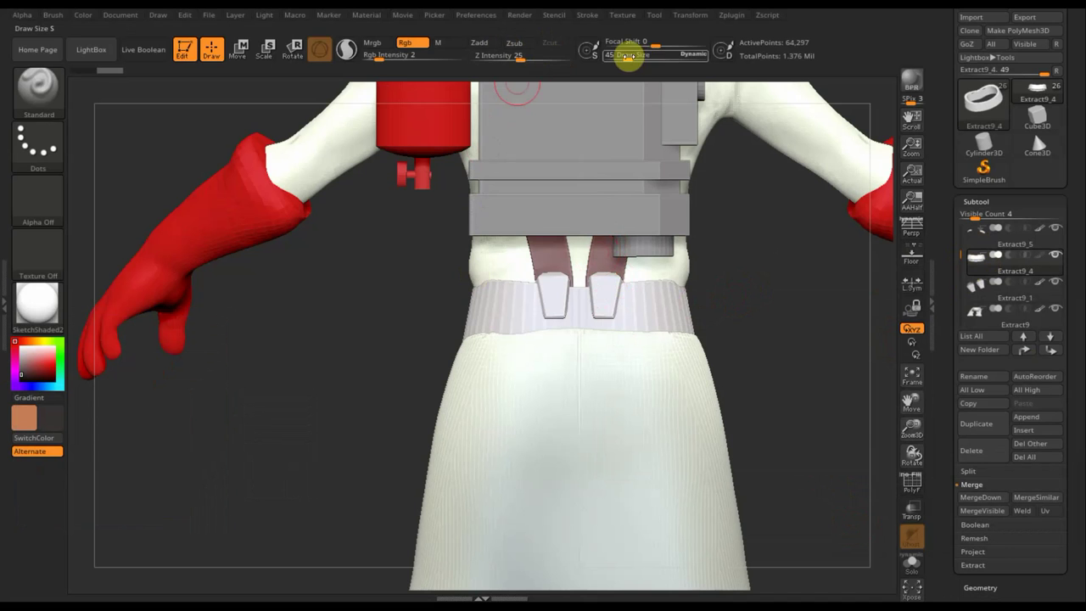
drag(639, 58, 642, 58)
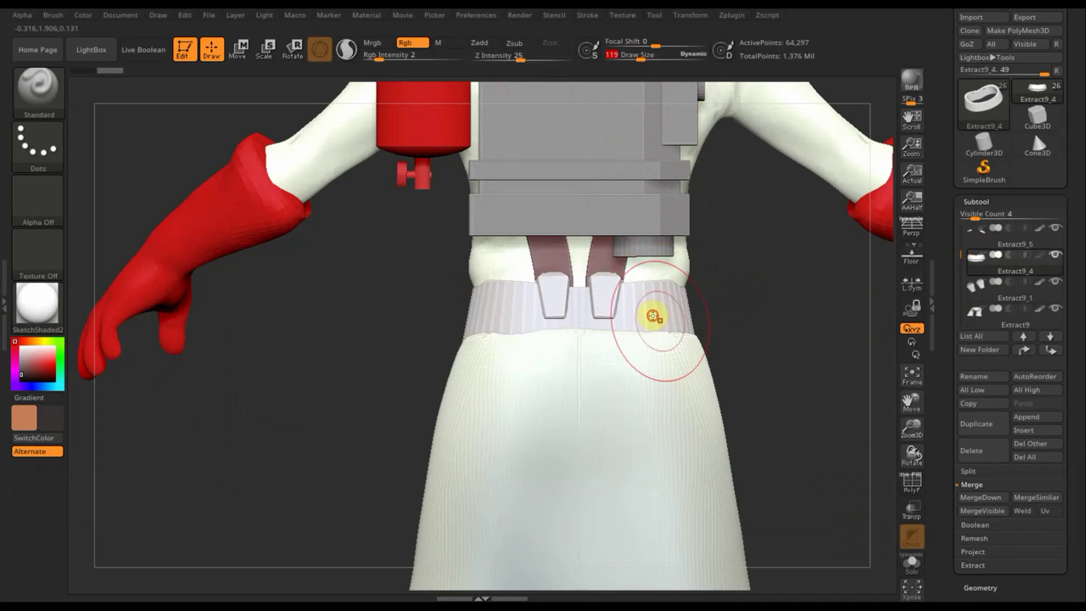
drag(650, 314, 713, 293)
mouse_move(512, 317)
mouse_down()
mouse_move(582, 300)
mouse_move(441, 319)
mouse_up()
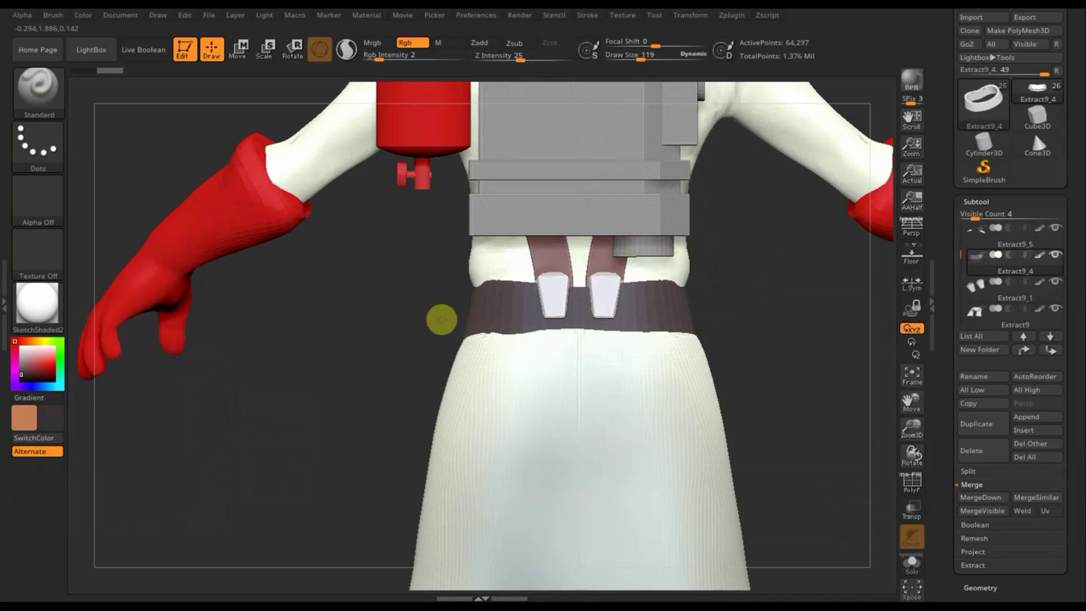
drag(317, 359, 707, 332)
click(741, 338)
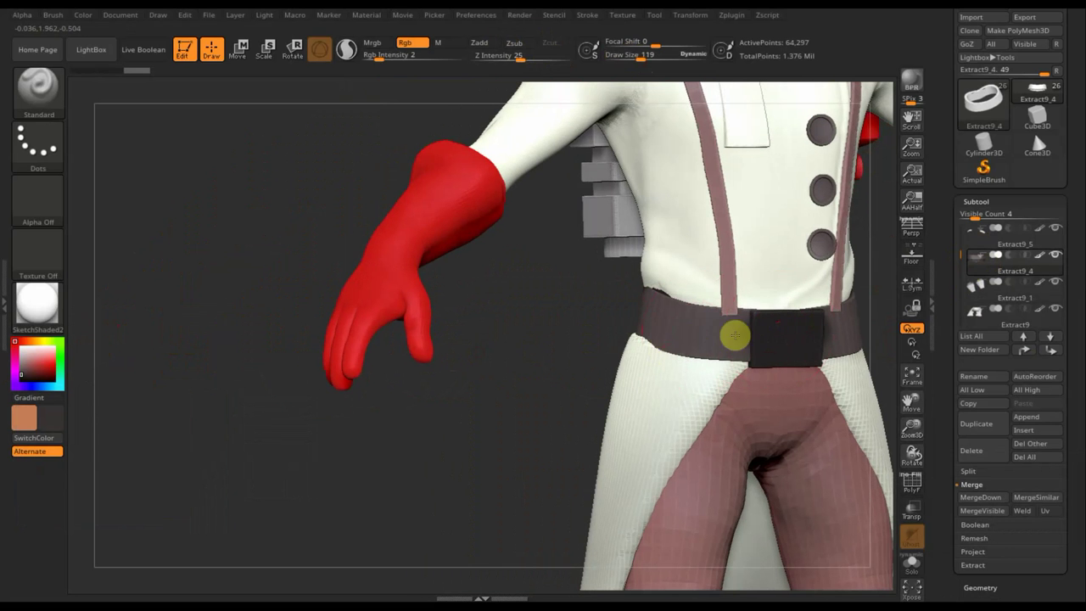
drag(819, 323, 858, 334)
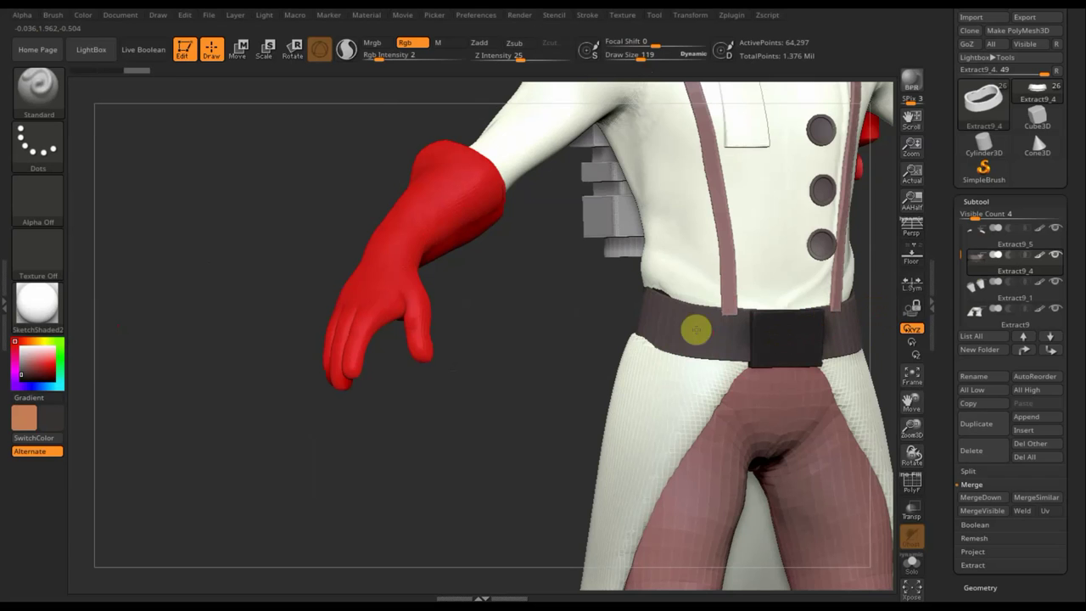
mouse_move(521, 364)
mouse_down()
mouse_move(523, 378)
mouse_move(228, 381)
mouse_up()
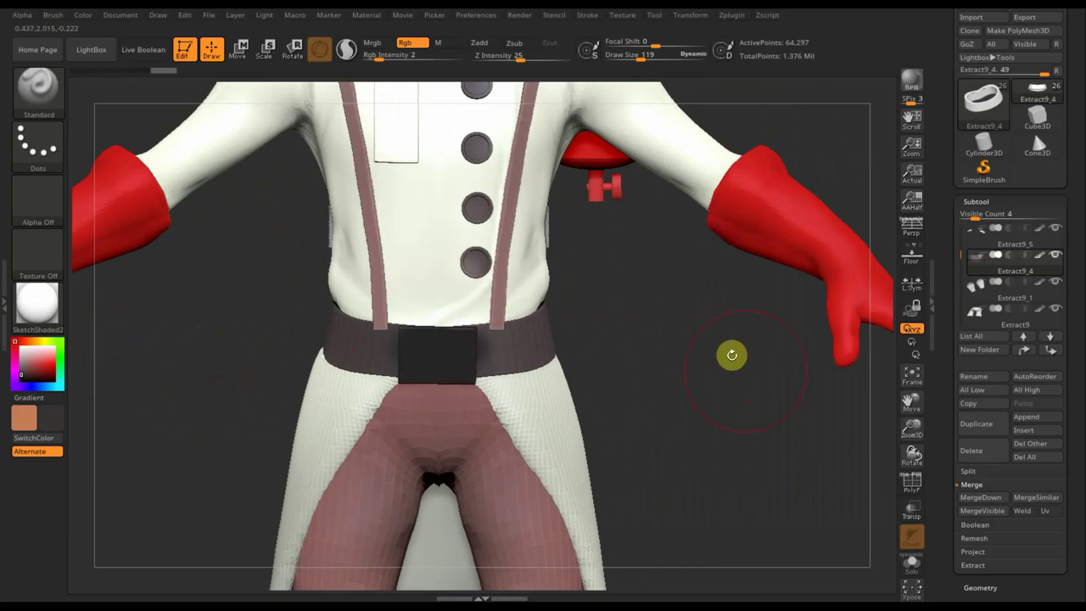
- Select the Extract9_1 belt-clips subtool and duplicate it
click(978, 285)
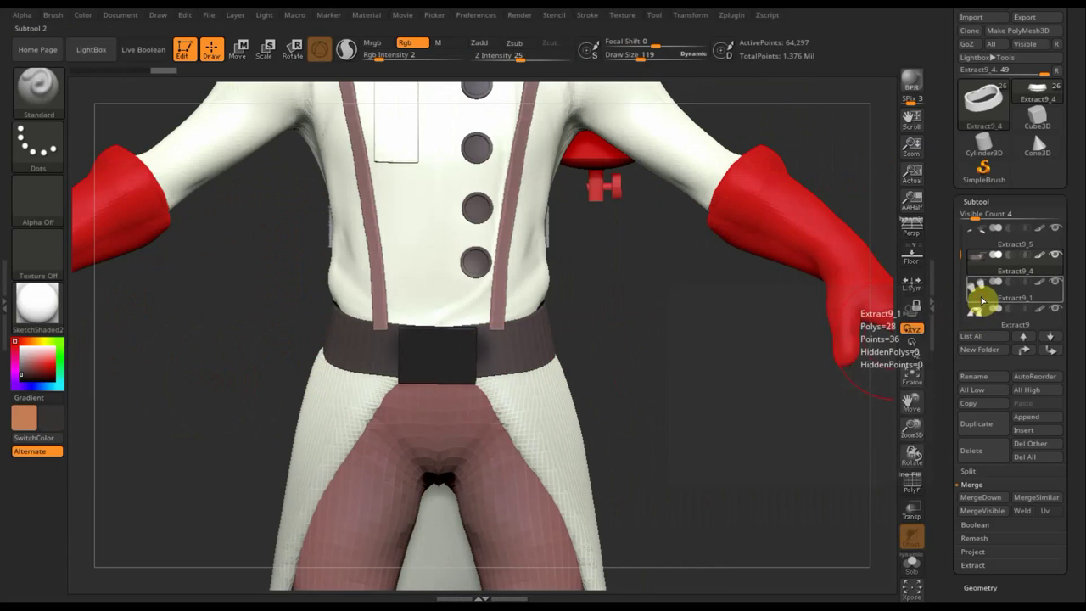
drag(705, 399, 593, 410)
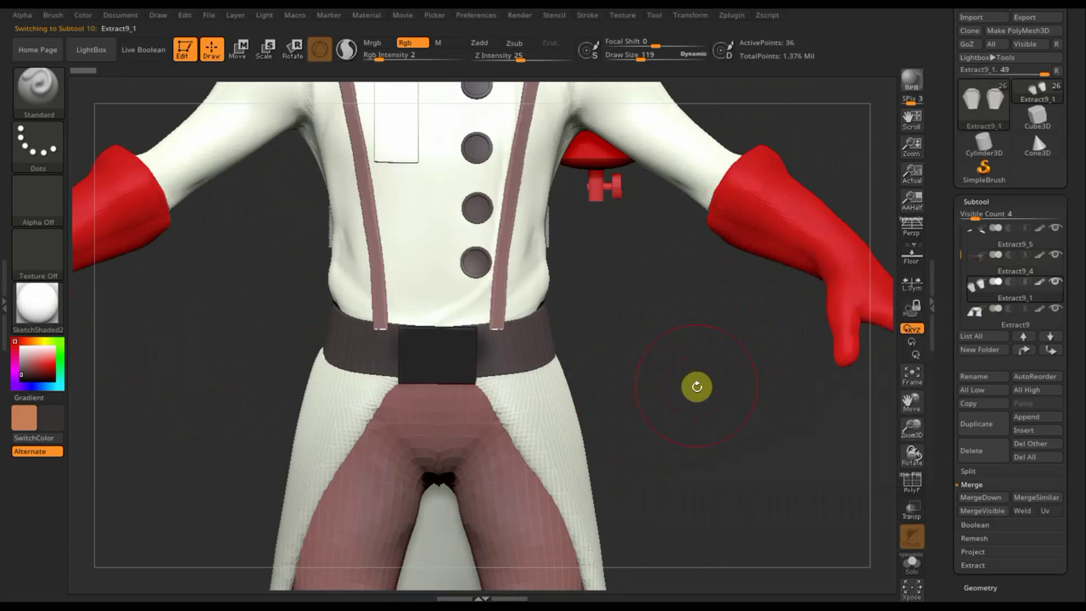
mouse_move(696, 387)
mouse_down()
mouse_move(568, 388)
mouse_move(739, 410)
mouse_move(747, 439)
mouse_move(737, 444)
mouse_up()
click(979, 426)
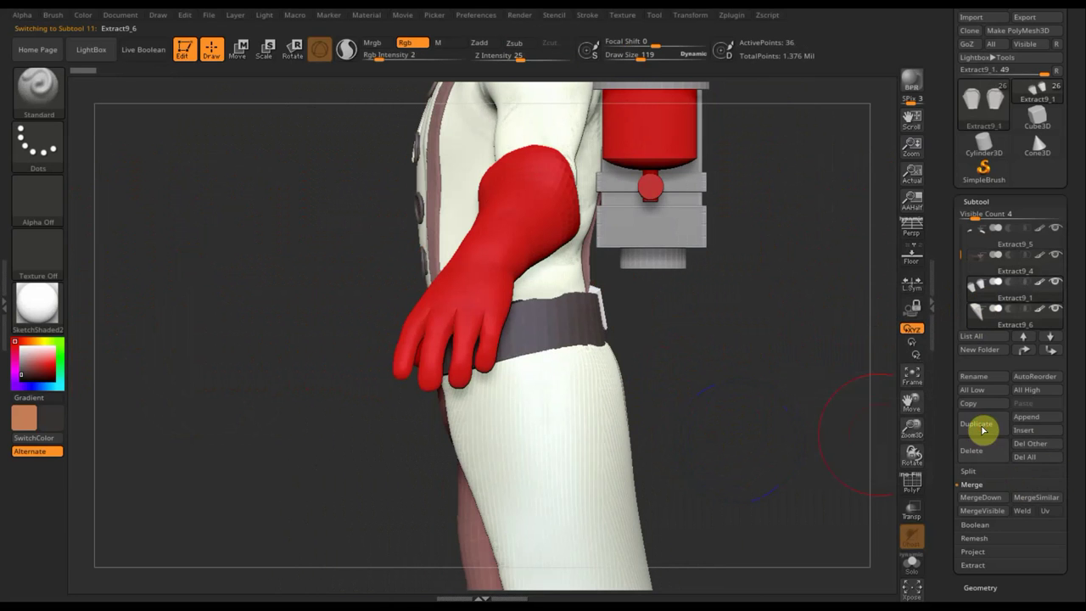
- Rotate the copied clips about 180° with the Move gizmo and shift them toward the front
click(242, 44)
mouse_move(731, 363)
mouse_down()
mouse_move(735, 551)
mouse_move(744, 465)
mouse_up()
key(ctrl+z)
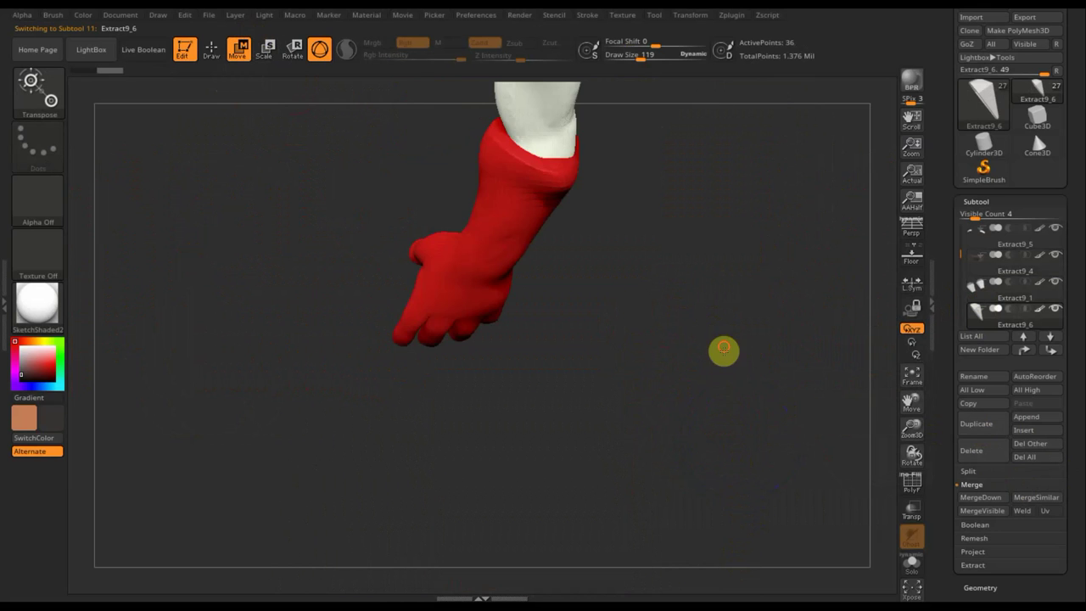
drag(722, 347, 682, 205)
key(f)
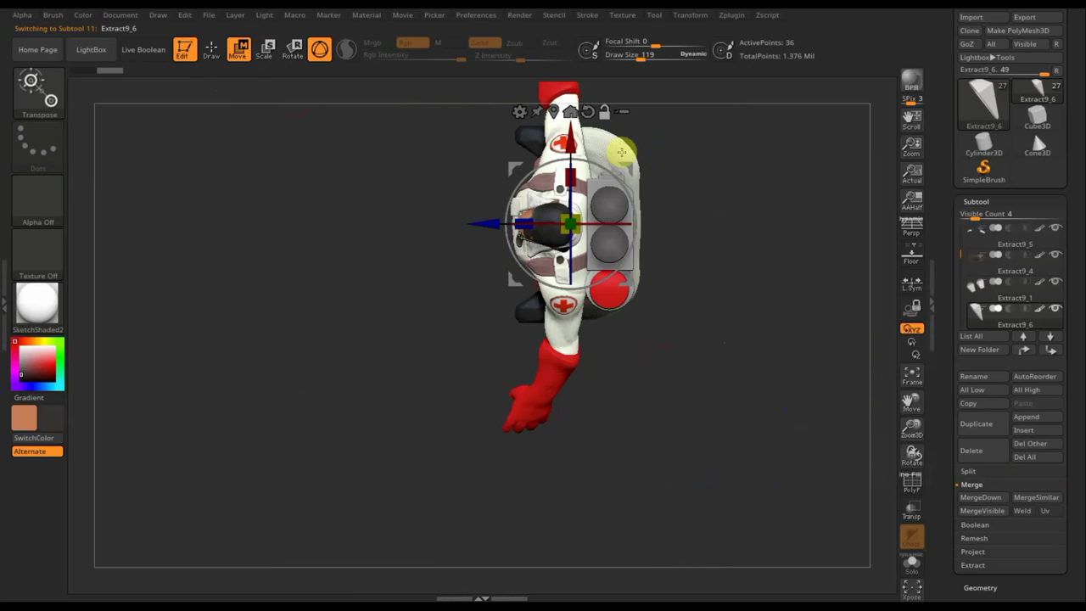
drag(605, 167, 516, 279)
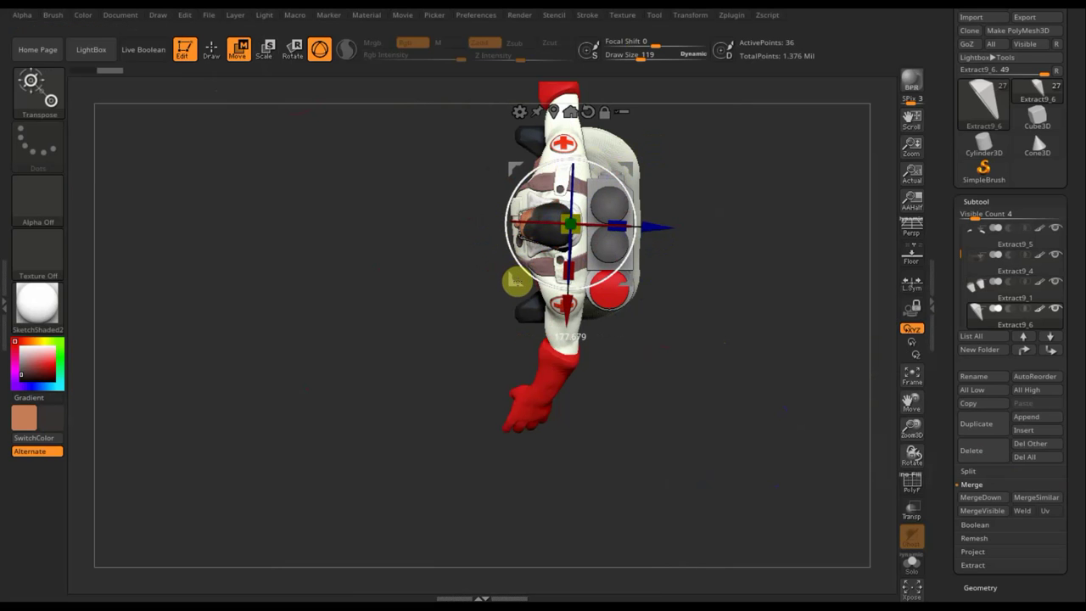
drag(669, 228, 600, 228)
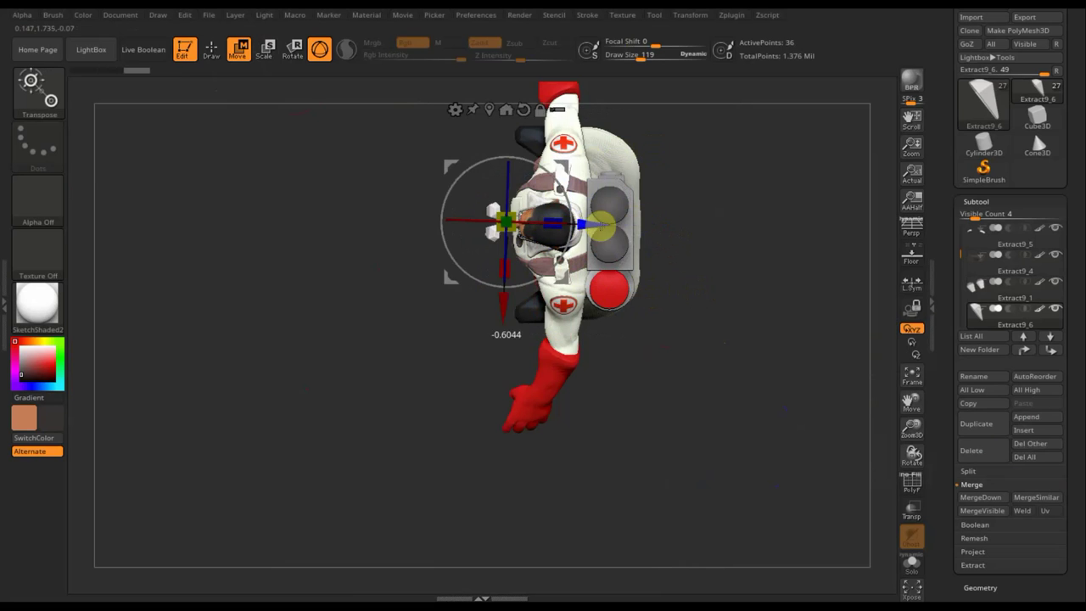
- Tilt the clip copy about 33° and lower it onto the belt front above the buckle
mouse_move(764, 380)
mouse_down()
mouse_move(754, 266)
mouse_move(772, 276)
mouse_move(800, 424)
mouse_move(443, 458)
mouse_move(413, 202)
mouse_move(396, 221)
mouse_move(425, 164)
mouse_up()
click(319, 48)
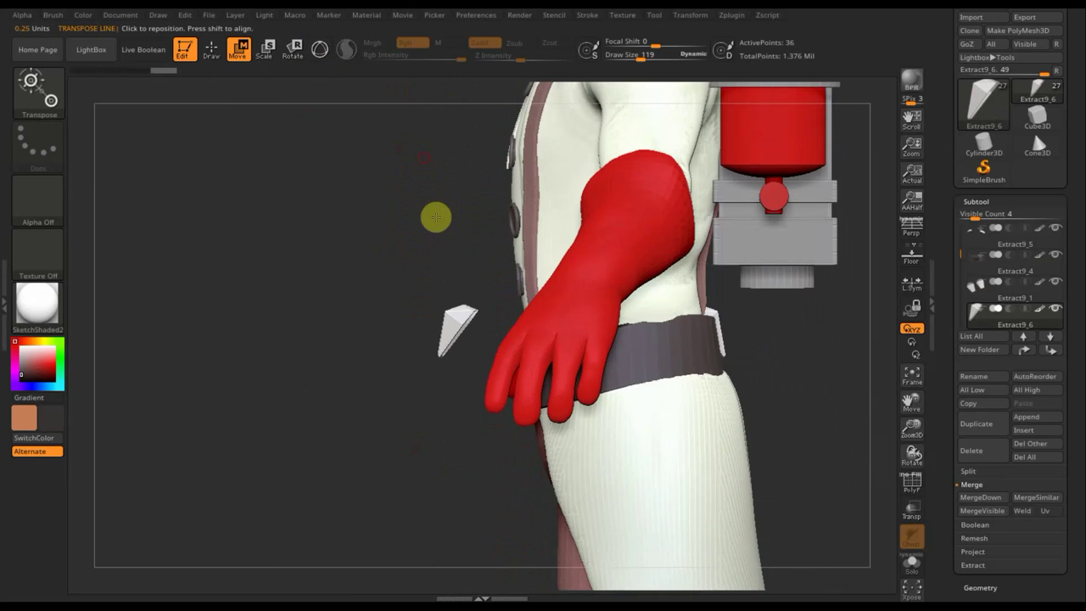
mouse_move(470, 299)
mouse_down()
mouse_move(468, 388)
mouse_move(485, 311)
mouse_move(619, 367)
mouse_up()
drag(841, 398, 817, 409)
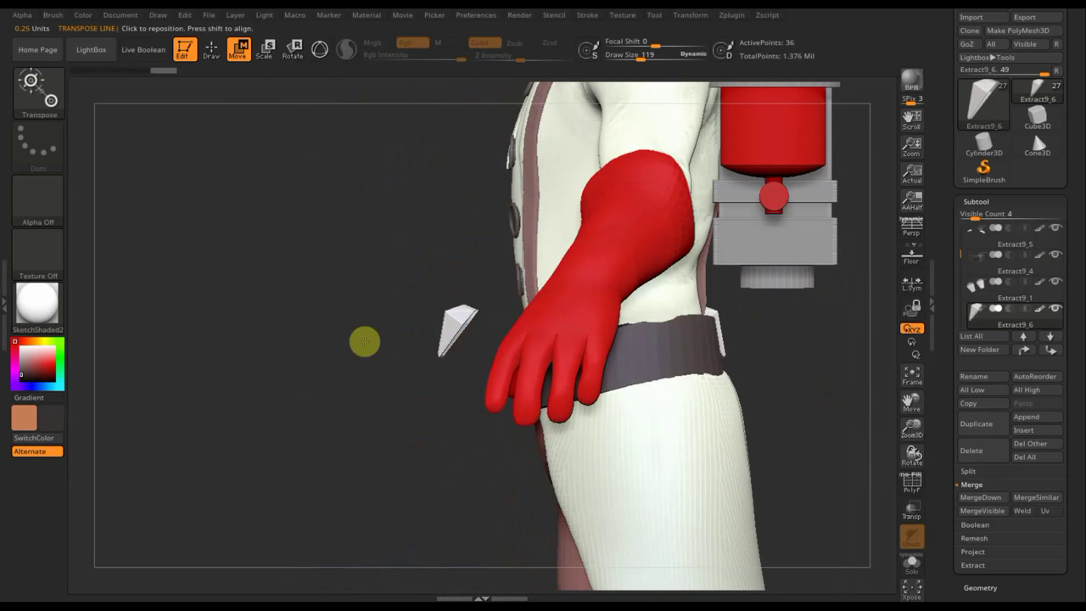
mouse_move(462, 304)
mouse_down()
mouse_move(450, 439)
mouse_move(459, 496)
mouse_up()
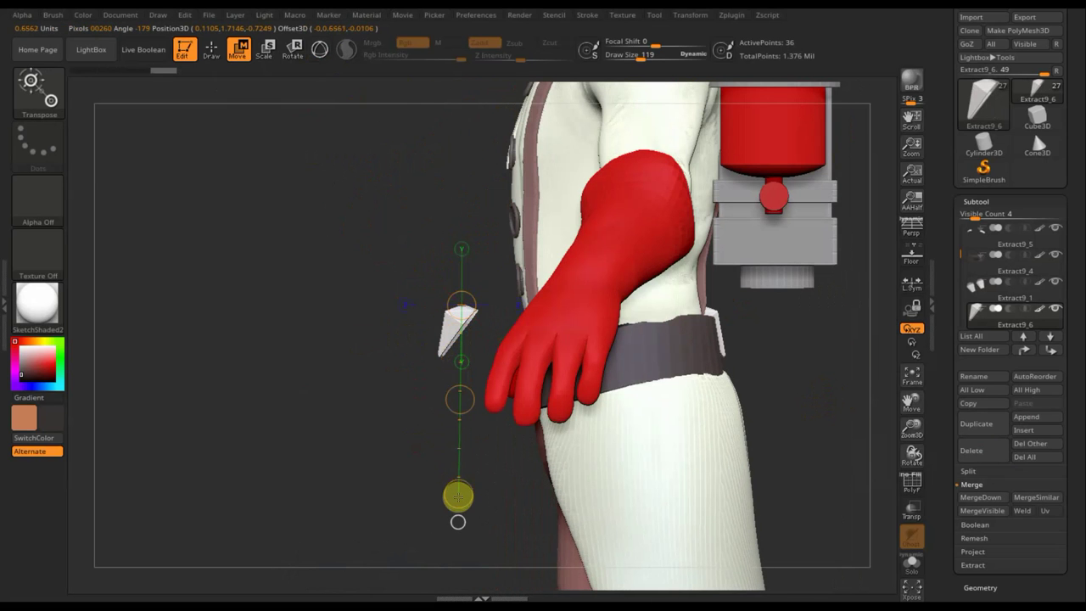
click(321, 50)
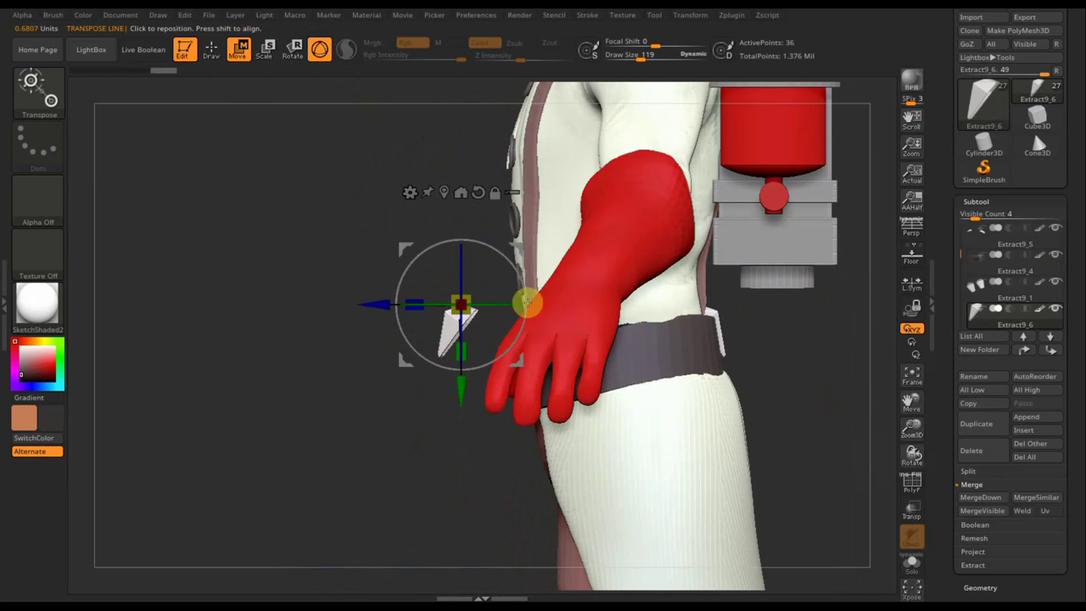
drag(514, 270, 490, 234)
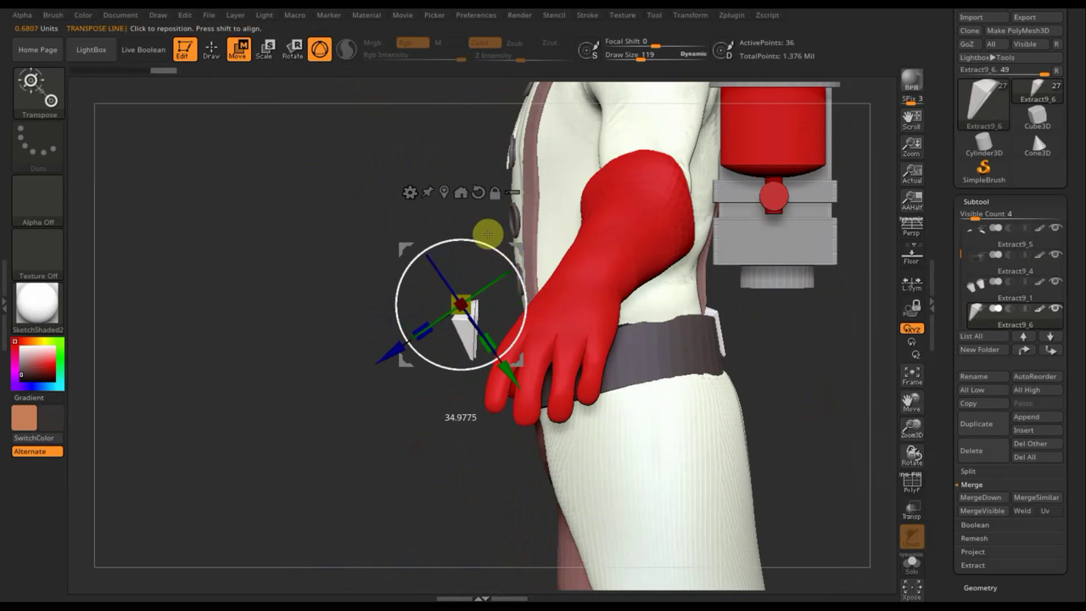
drag(398, 245, 441, 257)
mouse_move(357, 286)
mouse_down()
mouse_move(306, 308)
mouse_move(311, 294)
mouse_move(687, 393)
mouse_move(673, 411)
mouse_move(708, 439)
mouse_move(722, 492)
mouse_move(767, 451)
mouse_move(759, 315)
mouse_up()
click(212, 49)
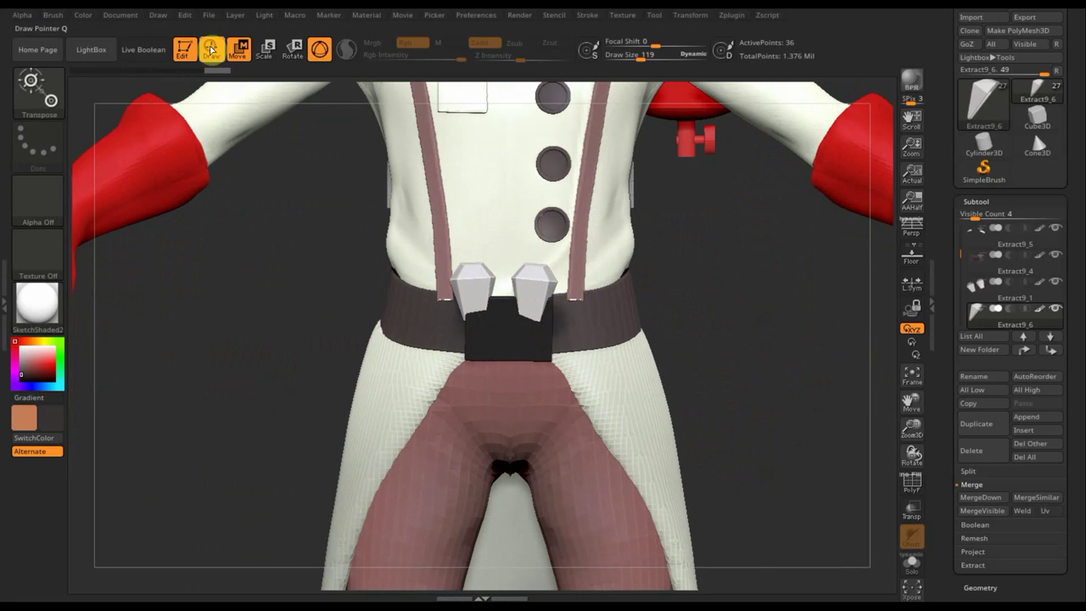
- Hide the right clip, keeping only the left clip visible
key(ctrl)
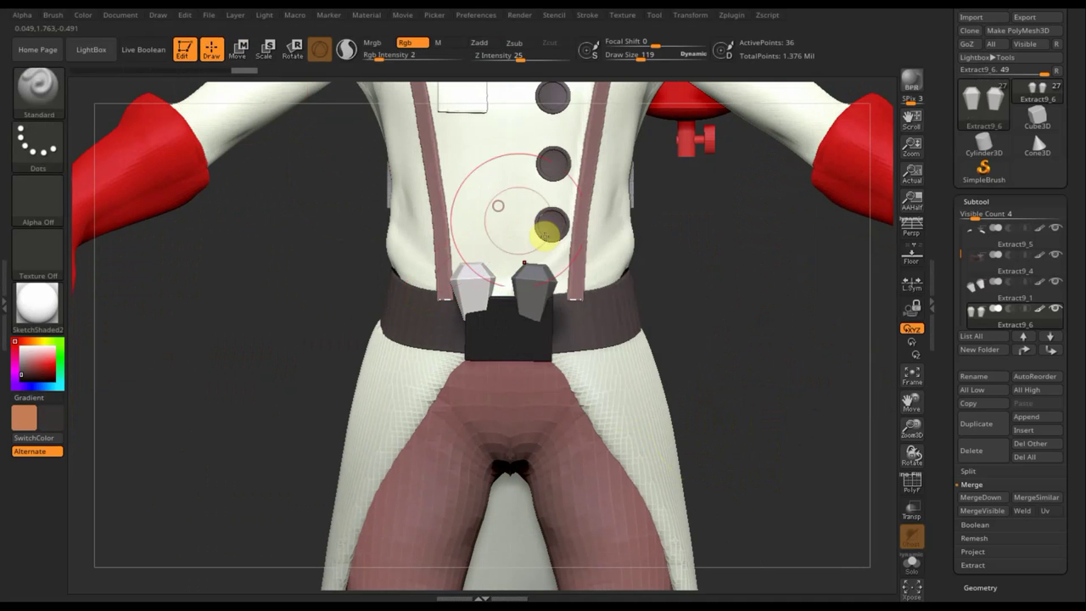
ctrl+drag(761, 348, 758, 342)
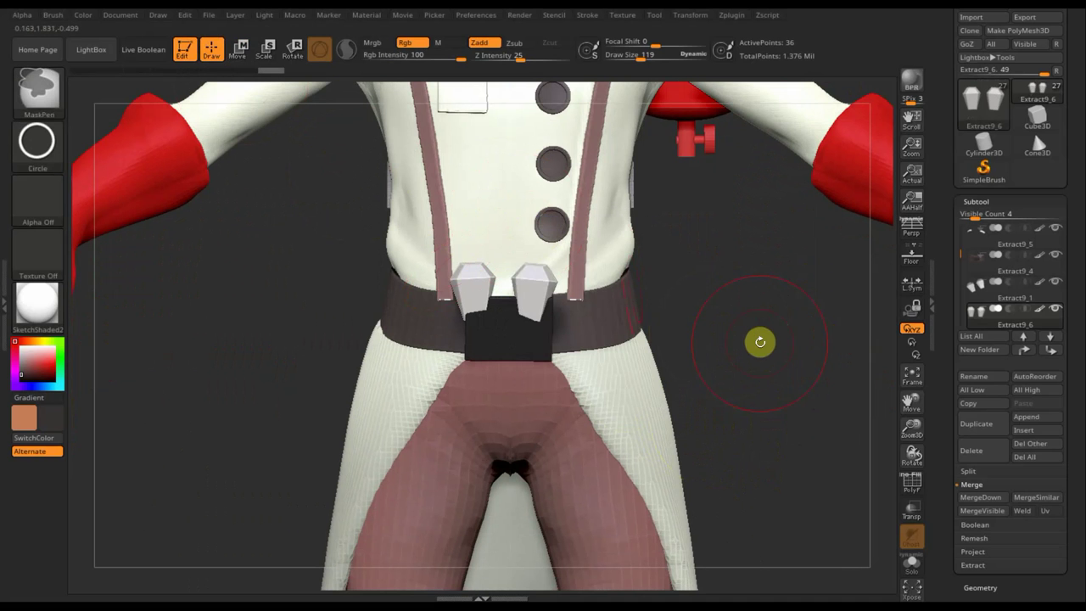
key(ctrl+shift)
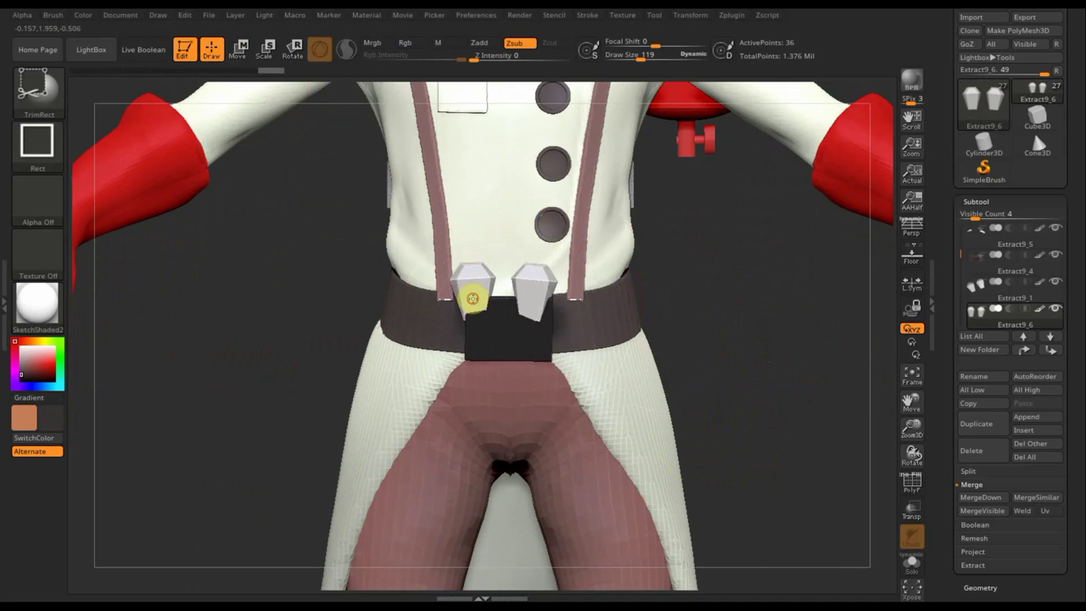
ctrl+shift+click(473, 293)
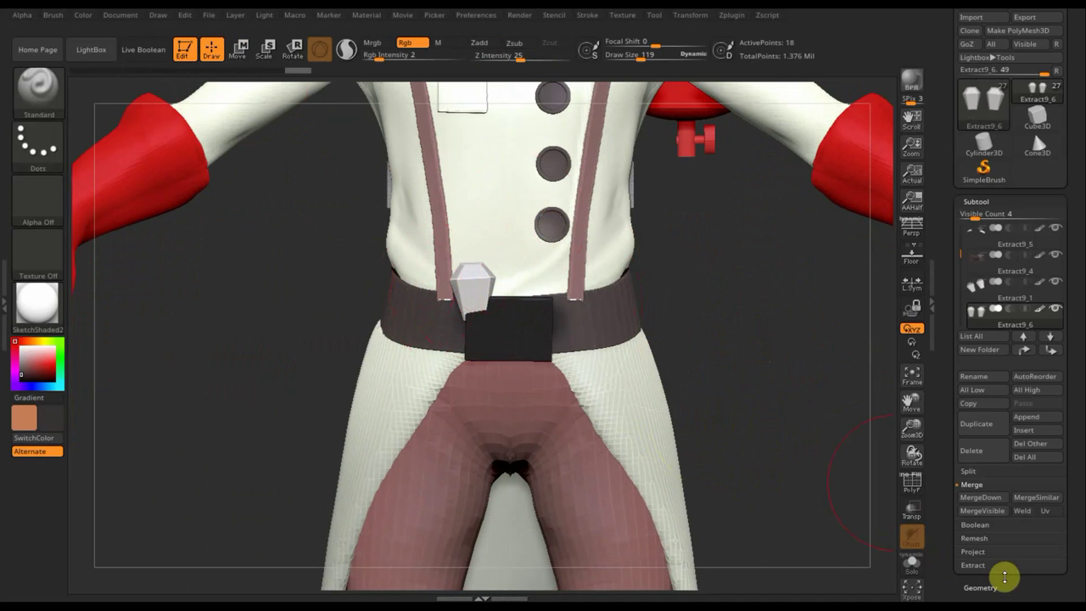
- Remove the hidden clip with Geometry > Modify Topology > Del Hidden and switch to Move
click(979, 586)
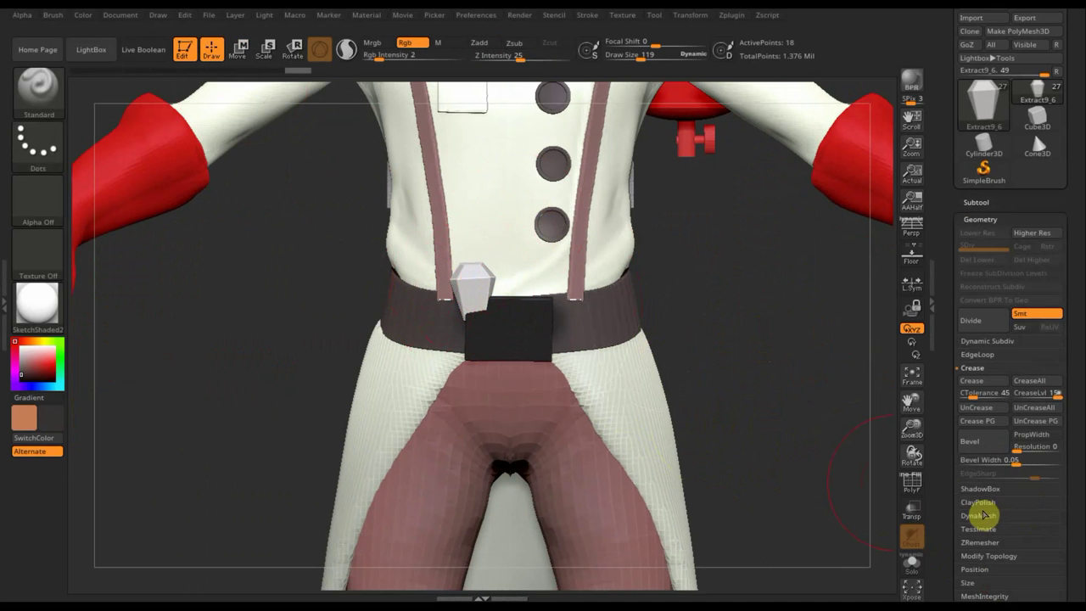
scroll(1027, 442, down, 4)
click(991, 391)
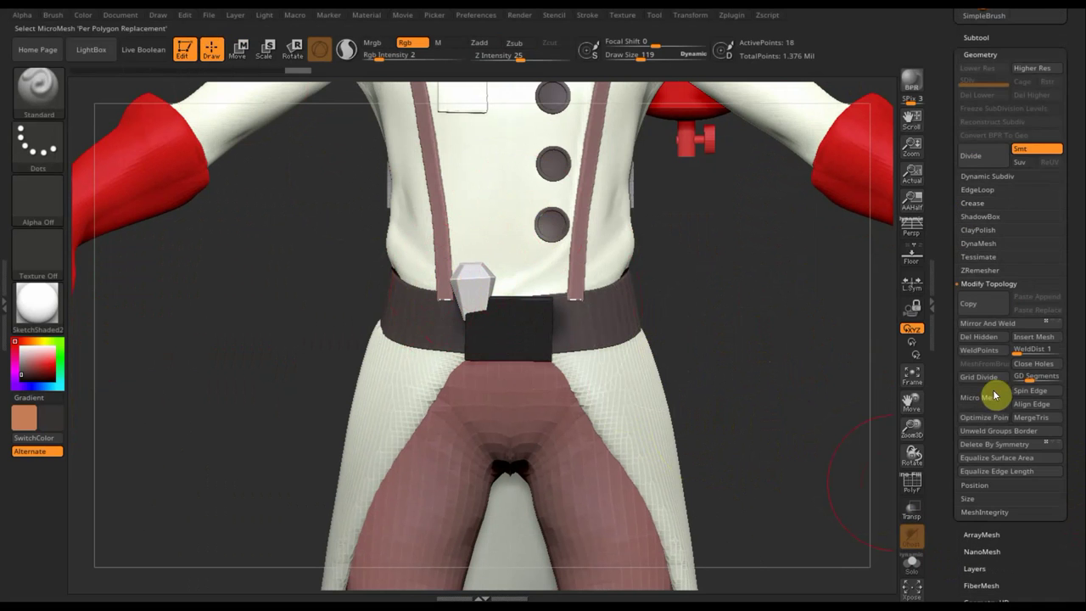
click(982, 341)
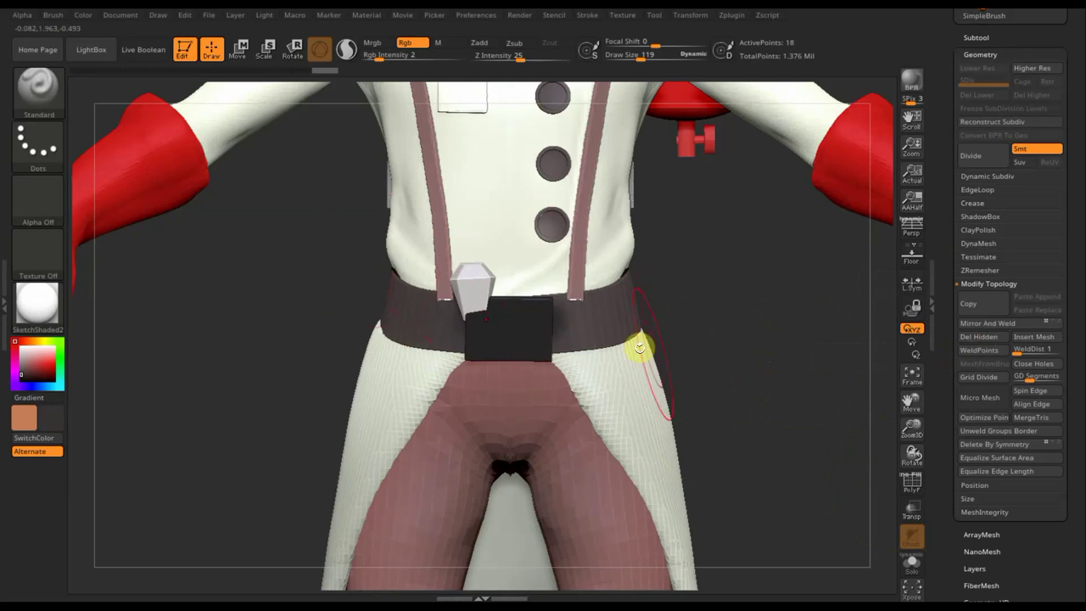
click(236, 49)
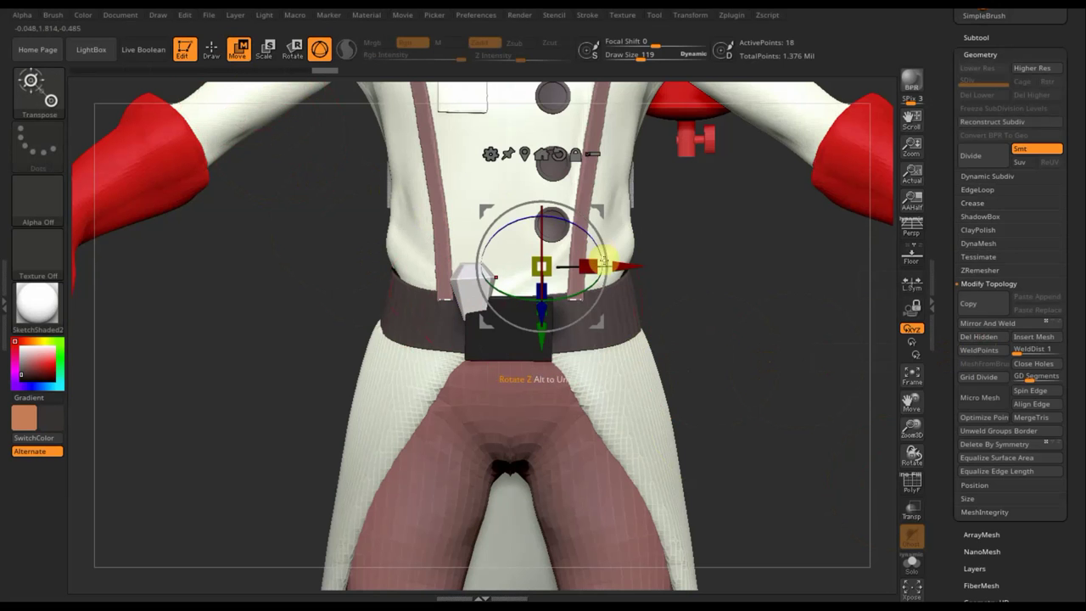
- Rotate the white clip around its vertical axis and slide it down along the belt
drag(586, 286, 584, 289)
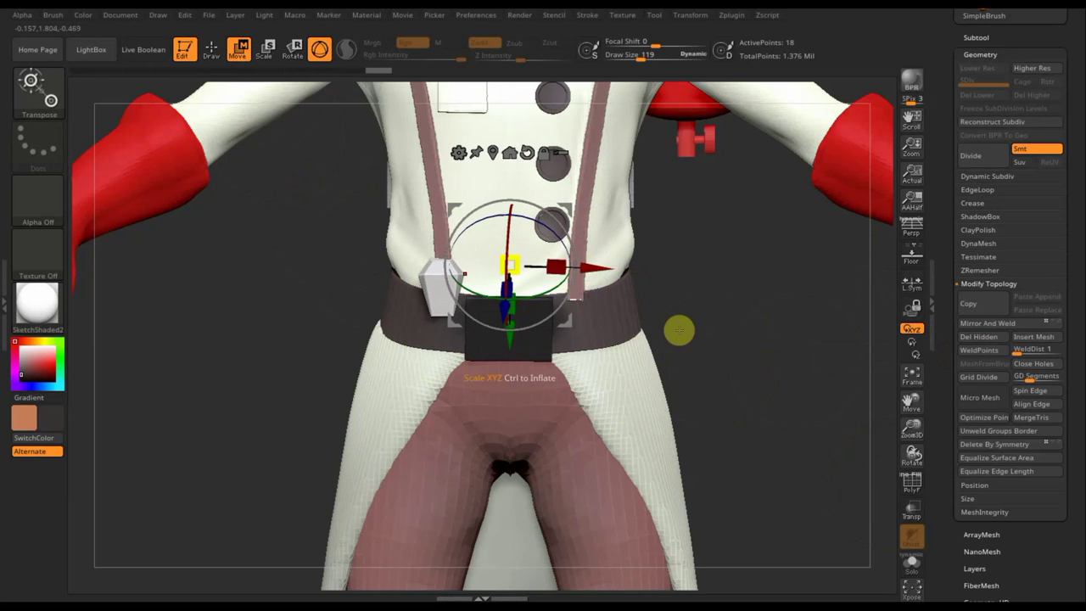
mouse_move(741, 345)
mouse_down()
mouse_move(772, 342)
mouse_move(621, 291)
mouse_up()
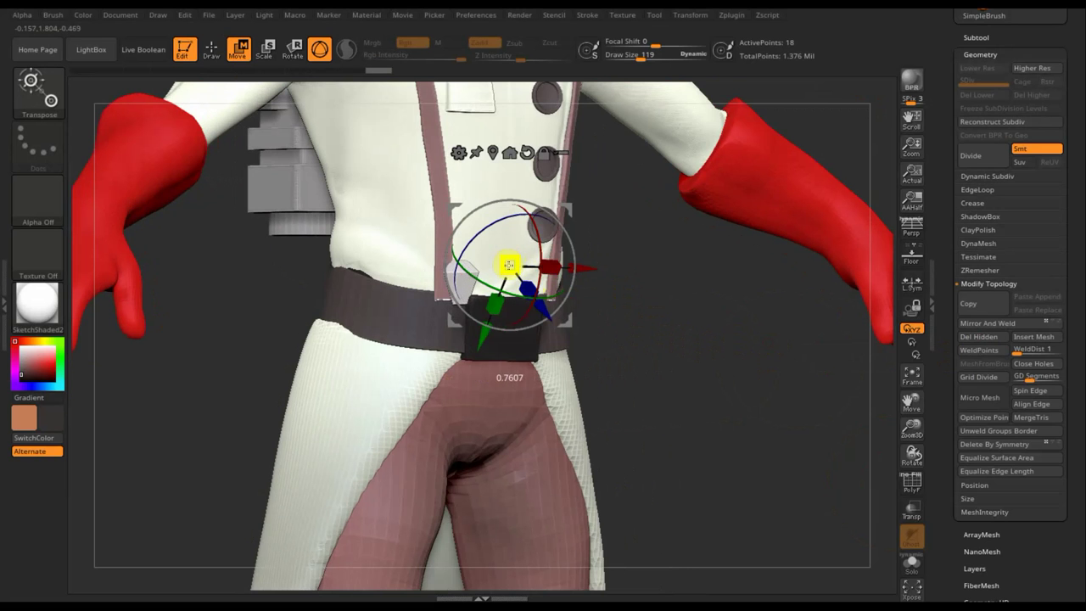
drag(571, 208, 562, 223)
mouse_move(613, 260)
mouse_down()
mouse_move(699, 318)
mouse_move(718, 323)
mouse_move(722, 298)
mouse_move(699, 334)
mouse_move(600, 323)
mouse_move(589, 303)
mouse_move(667, 325)
mouse_move(710, 463)
mouse_move(722, 460)
mouse_move(595, 340)
mouse_up()
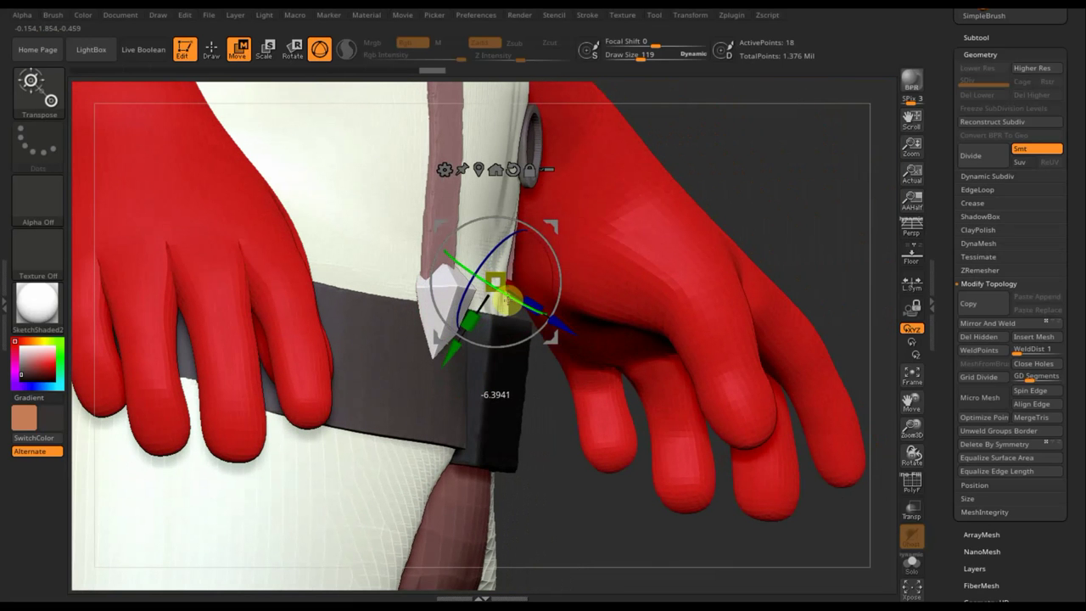
drag(575, 505, 509, 495)
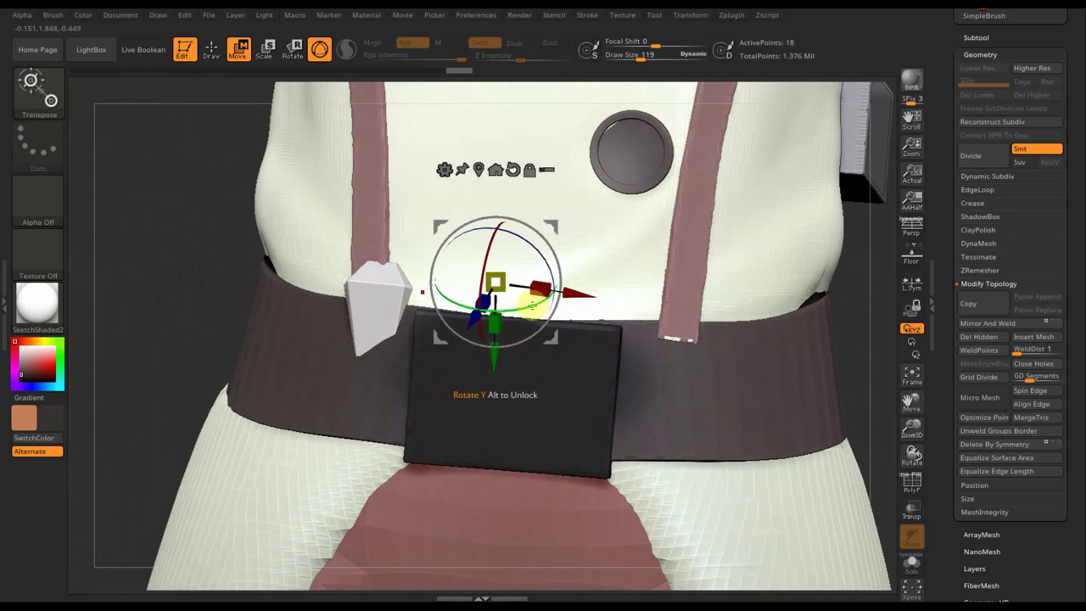
drag(534, 306, 567, 286)
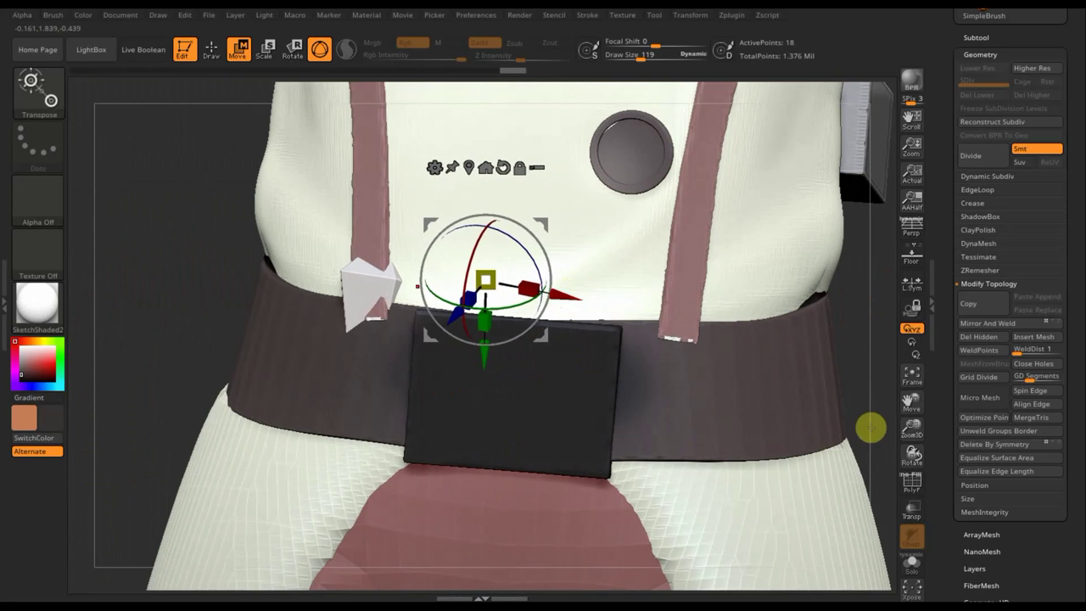
mouse_move(859, 388)
mouse_down()
mouse_move(911, 393)
mouse_move(843, 377)
mouse_up()
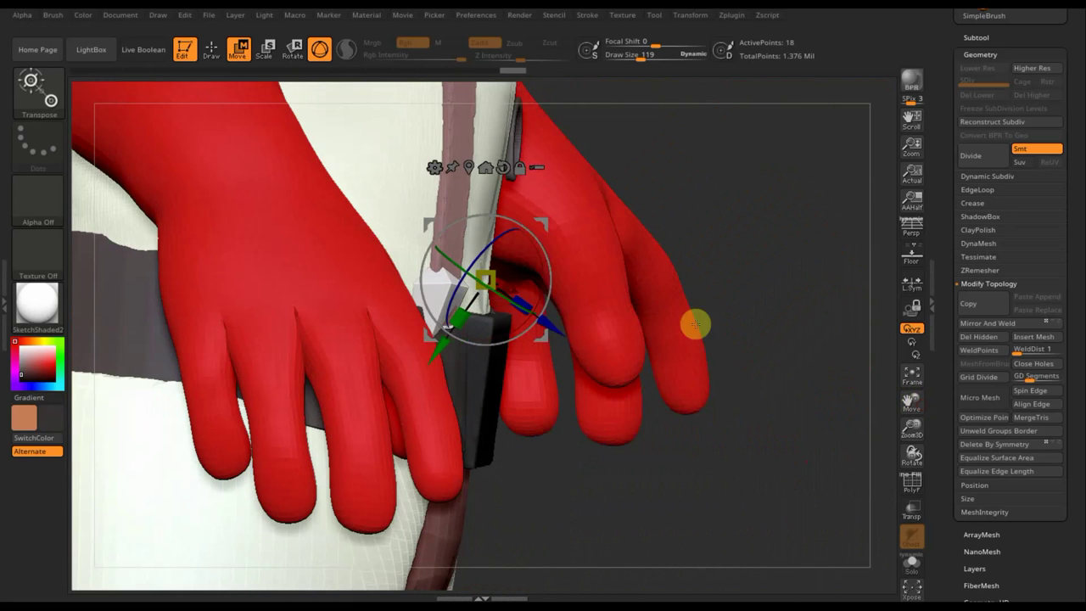
mouse_move(560, 320)
mouse_down()
mouse_move(577, 336)
mouse_move(568, 342)
mouse_up()
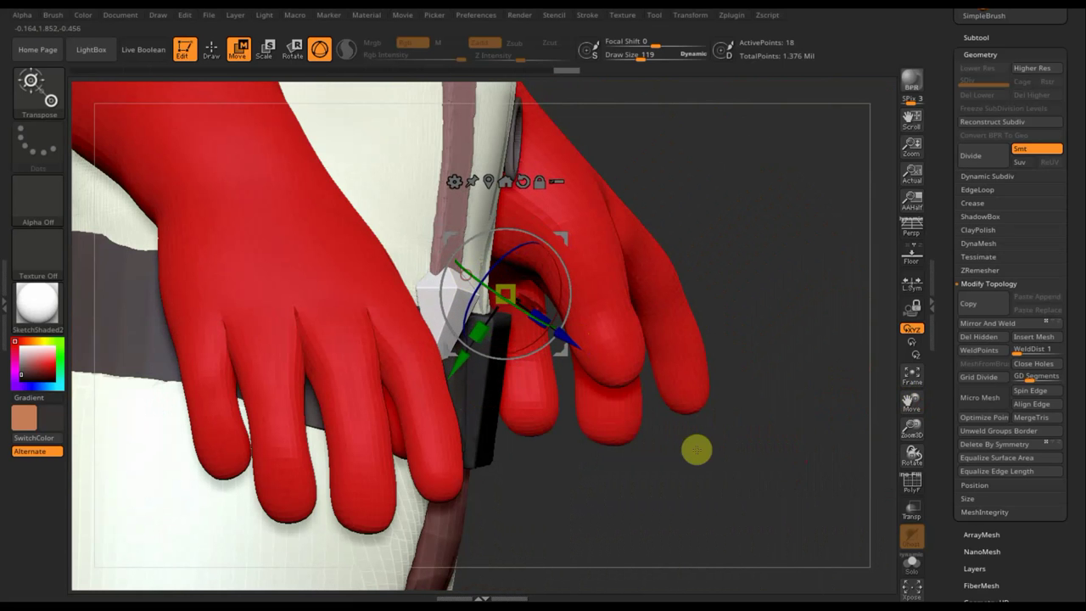
drag(735, 473, 646, 433)
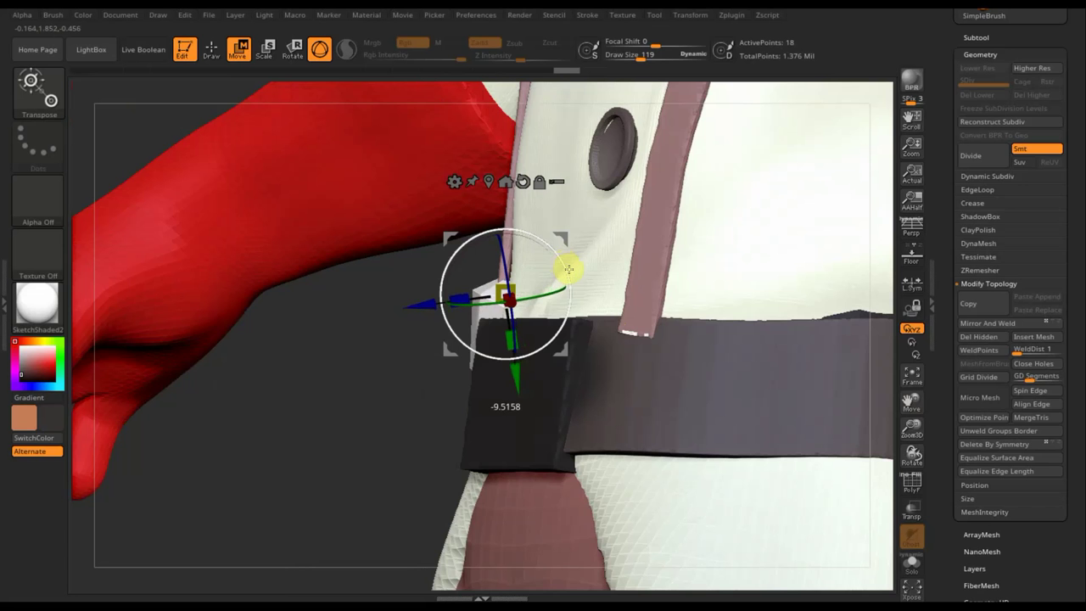
mouse_move(378, 368)
mouse_down()
mouse_move(521, 397)
mouse_move(527, 363)
mouse_move(552, 342)
mouse_up()
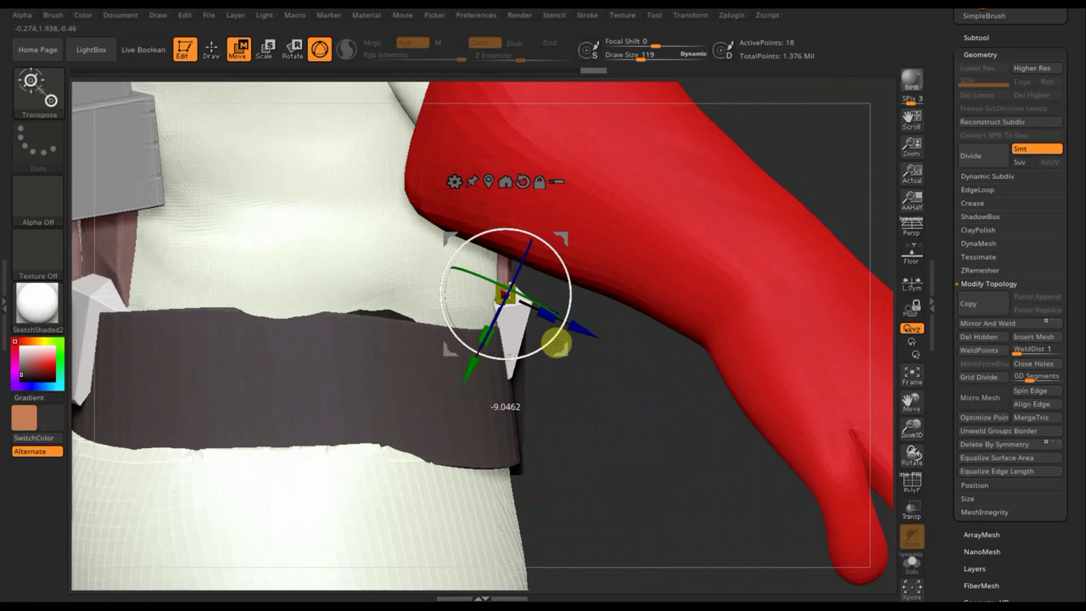
mouse_move(596, 377)
mouse_down()
mouse_move(582, 444)
mouse_move(535, 443)
mouse_move(534, 406)
mouse_up()
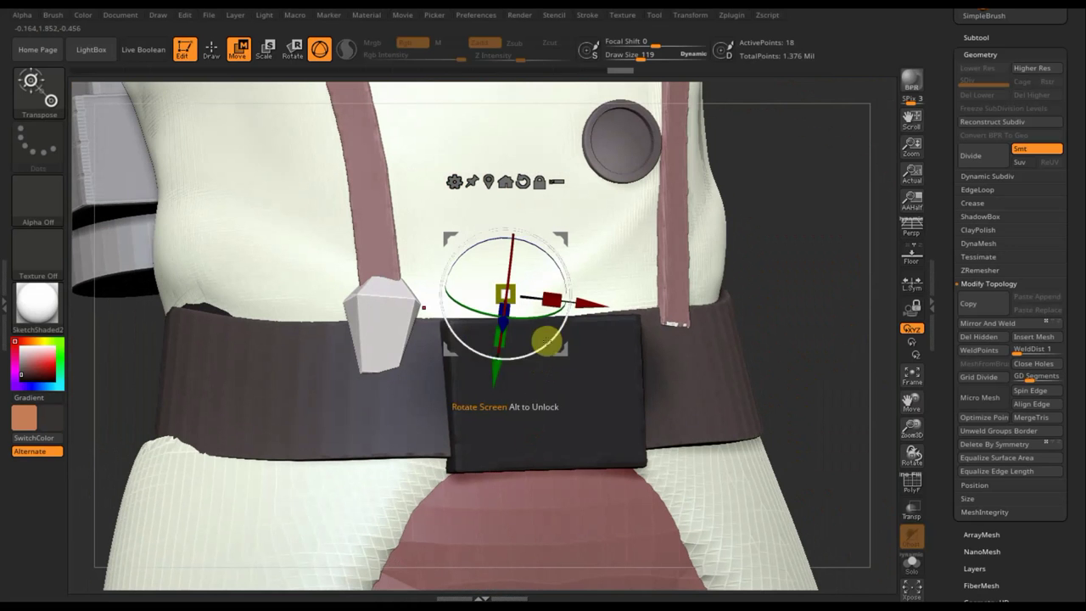
- Shift the clip left and down and rotate it to sit flush against the belt's curve
drag(543, 315, 538, 318)
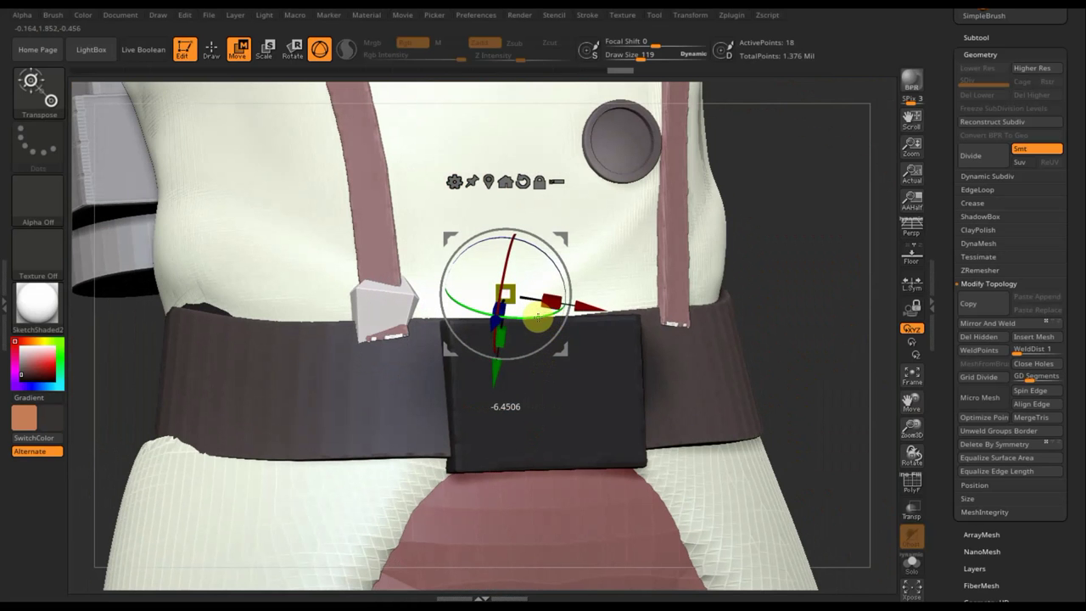
drag(820, 332, 773, 336)
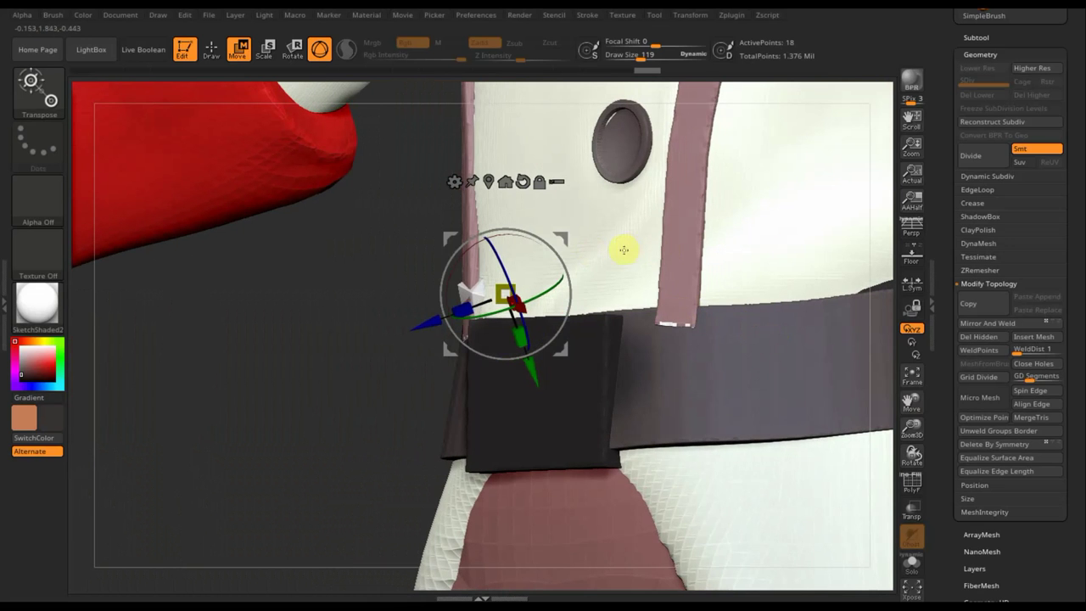
mouse_move(562, 243)
mouse_down()
mouse_move(492, 250)
mouse_move(461, 291)
mouse_up()
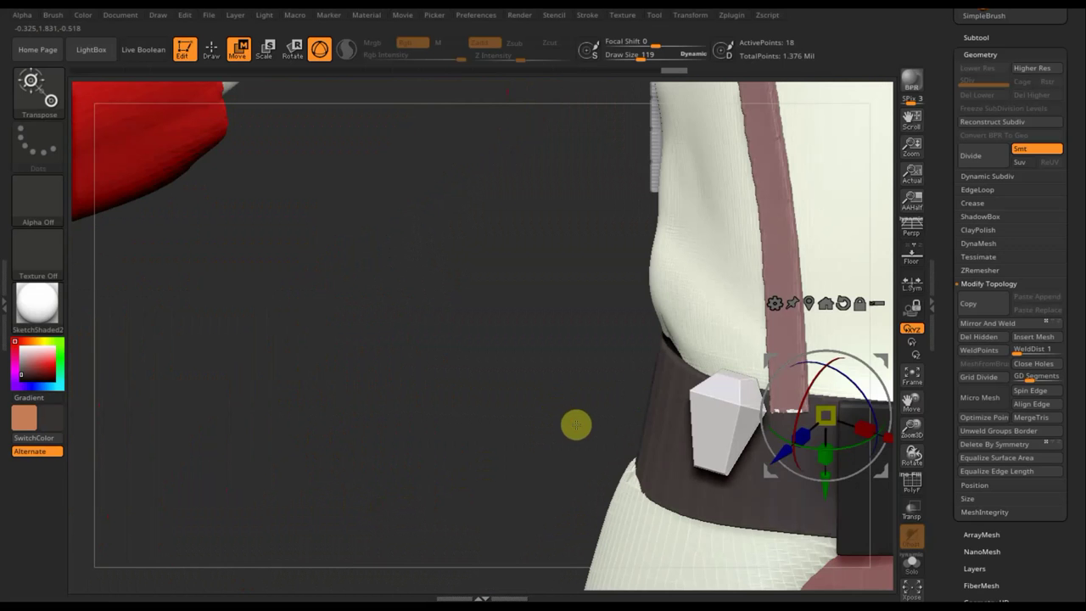
mouse_move(585, 397)
mouse_down()
mouse_move(371, 364)
mouse_move(393, 366)
mouse_up()
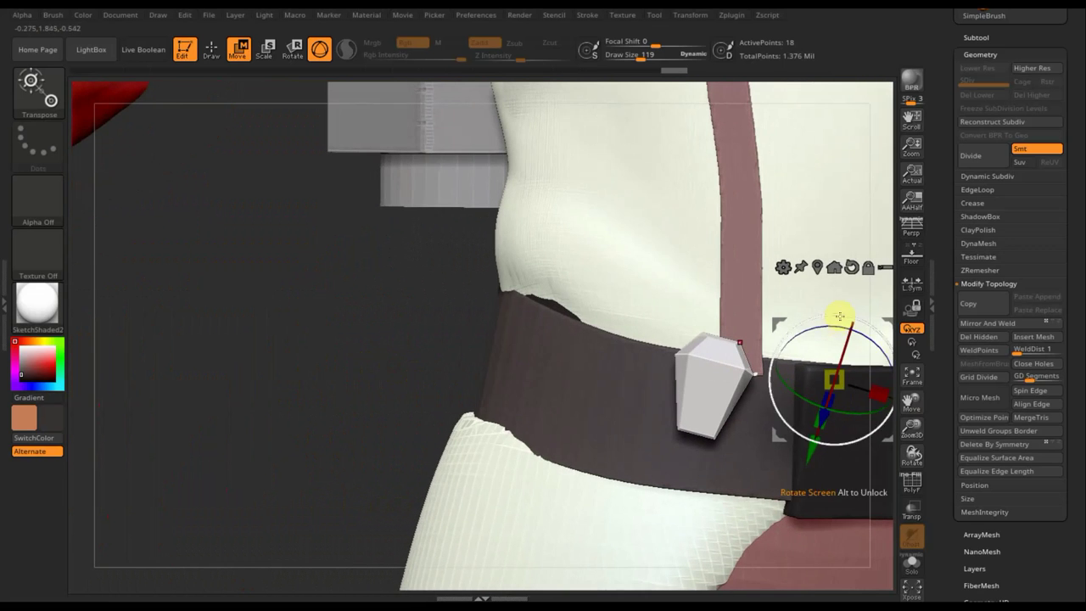
drag(839, 316, 833, 315)
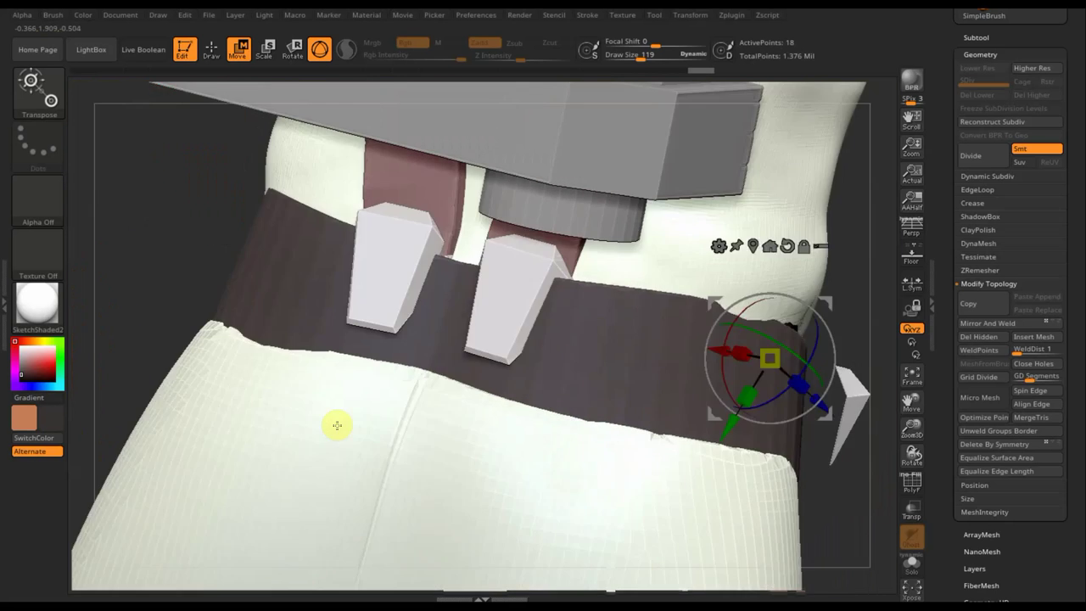
mouse_move(337, 425)
mouse_down()
mouse_move(301, 417)
mouse_move(275, 399)
mouse_move(281, 390)
mouse_move(63, 283)
mouse_move(823, 529)
mouse_up()
mouse_move(754, 503)
mouse_down()
mouse_move(771, 498)
mouse_move(742, 504)
mouse_move(769, 583)
mouse_move(880, 281)
mouse_move(847, 283)
mouse_move(846, 240)
mouse_move(822, 203)
mouse_move(727, 177)
mouse_up()
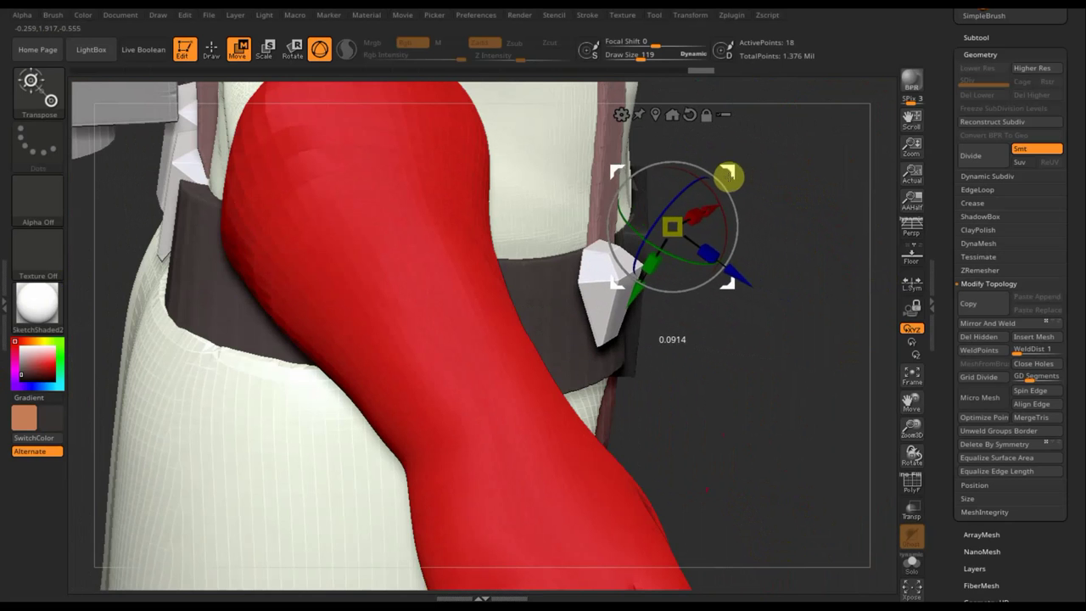
mouse_move(829, 323)
mouse_down()
mouse_move(776, 310)
mouse_move(749, 245)
mouse_move(742, 167)
mouse_move(778, 157)
mouse_up()
drag(288, 319, 454, 298)
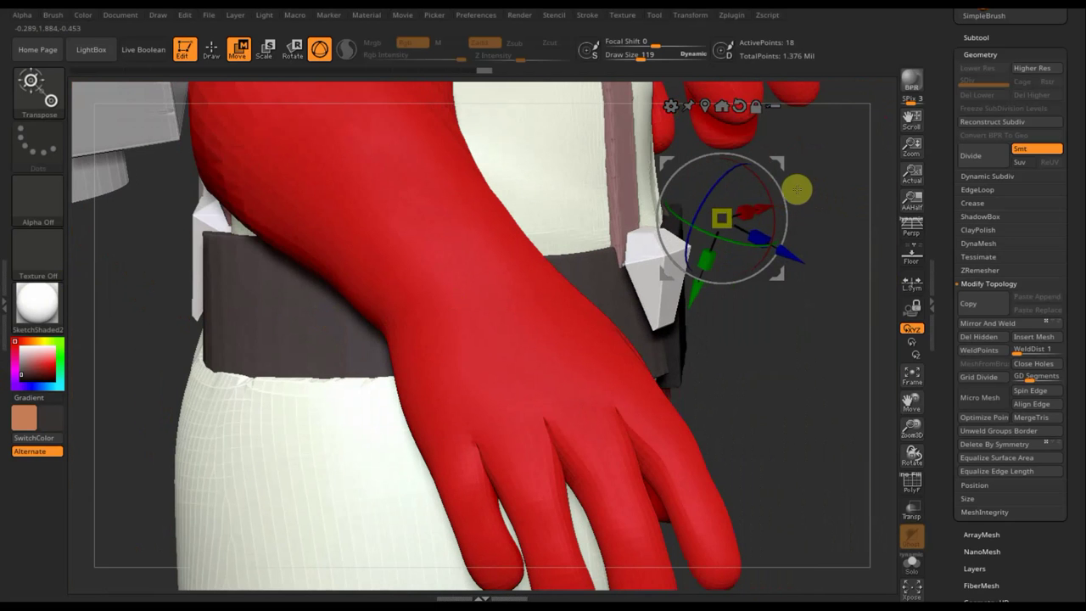
mouse_move(779, 186)
mouse_down()
mouse_move(783, 195)
mouse_move(790, 183)
mouse_move(772, 168)
mouse_move(766, 175)
mouse_up()
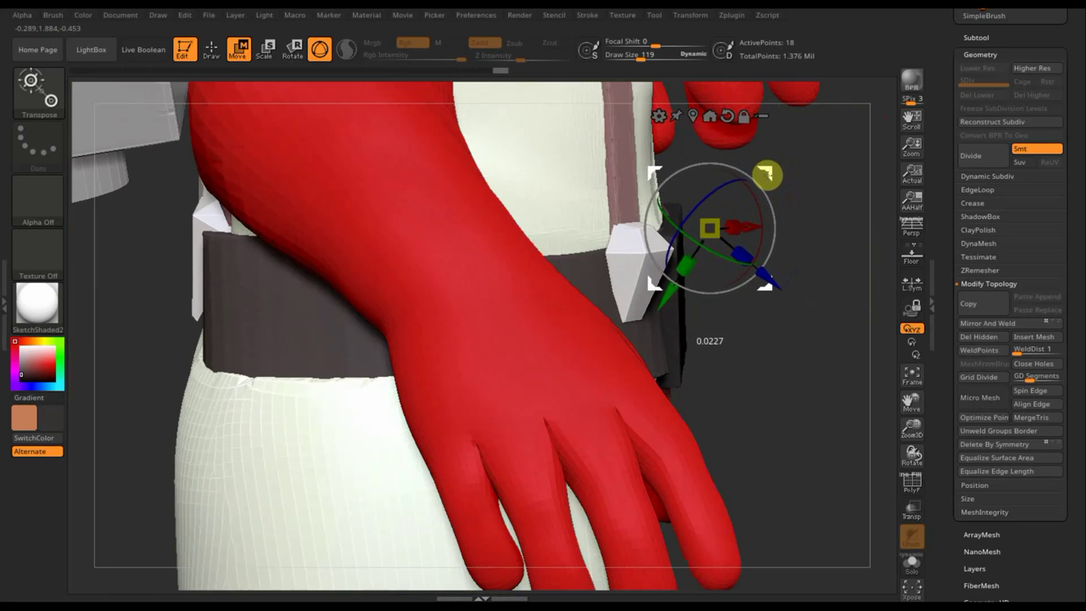
mouse_move(834, 393)
mouse_down()
mouse_move(782, 396)
mouse_move(790, 403)
mouse_move(361, 530)
mouse_up()
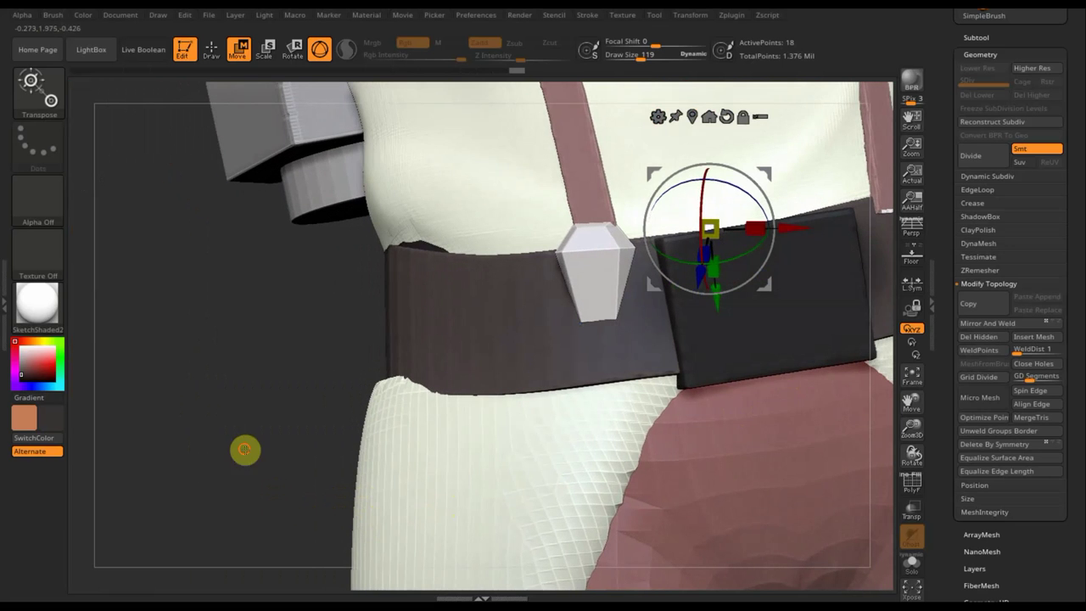
drag(244, 450, 249, 468)
- Mirror And Weld the clip to make a matching pair, then zoom out
click(997, 325)
mouse_move(256, 418)
mouse_down()
mouse_move(216, 257)
mouse_move(310, 262)
mouse_up()
drag(288, 322, 176, 334)
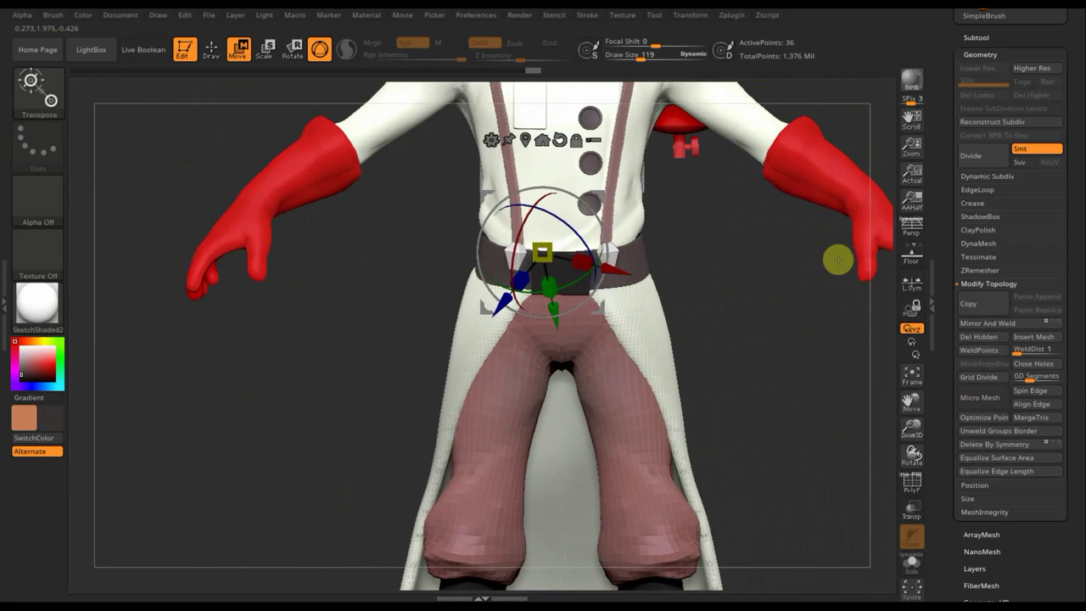
alt+drag(722, 425, 544, 207)
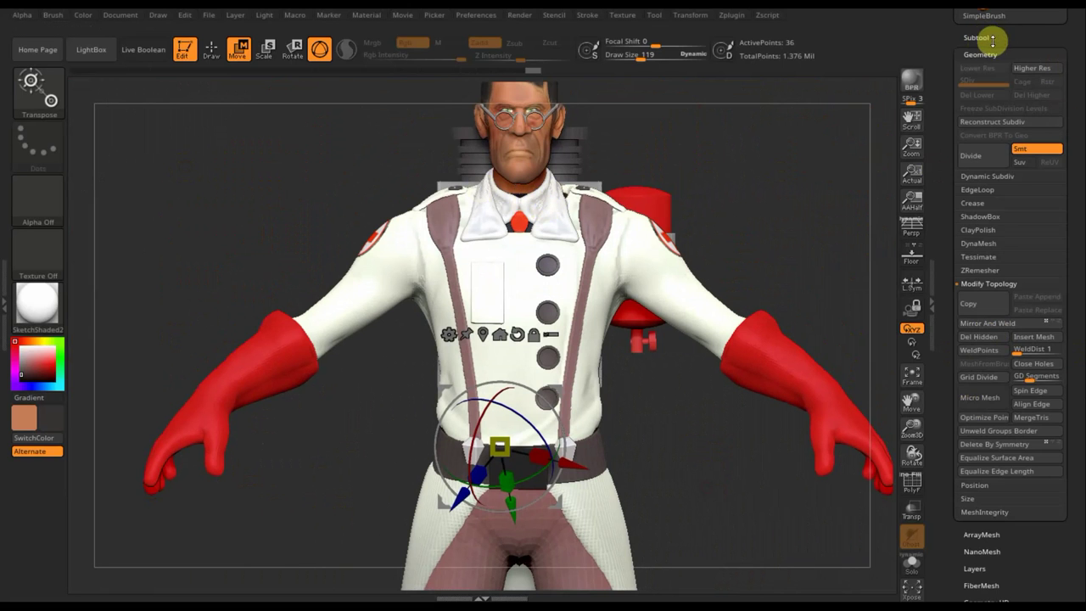
- Append a cube as a new subtool
click(211, 49)
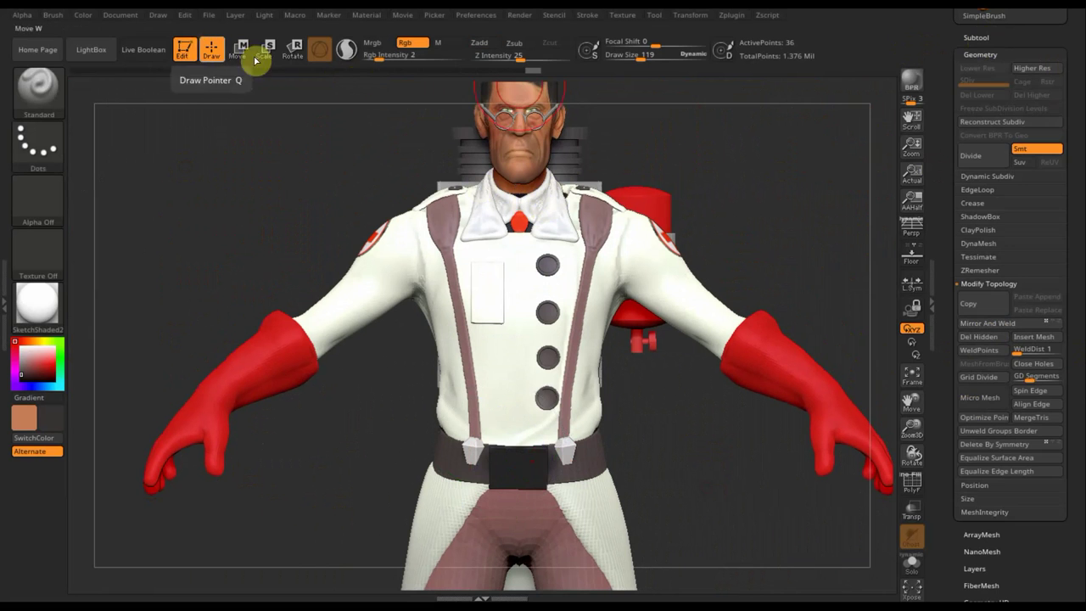
click(977, 37)
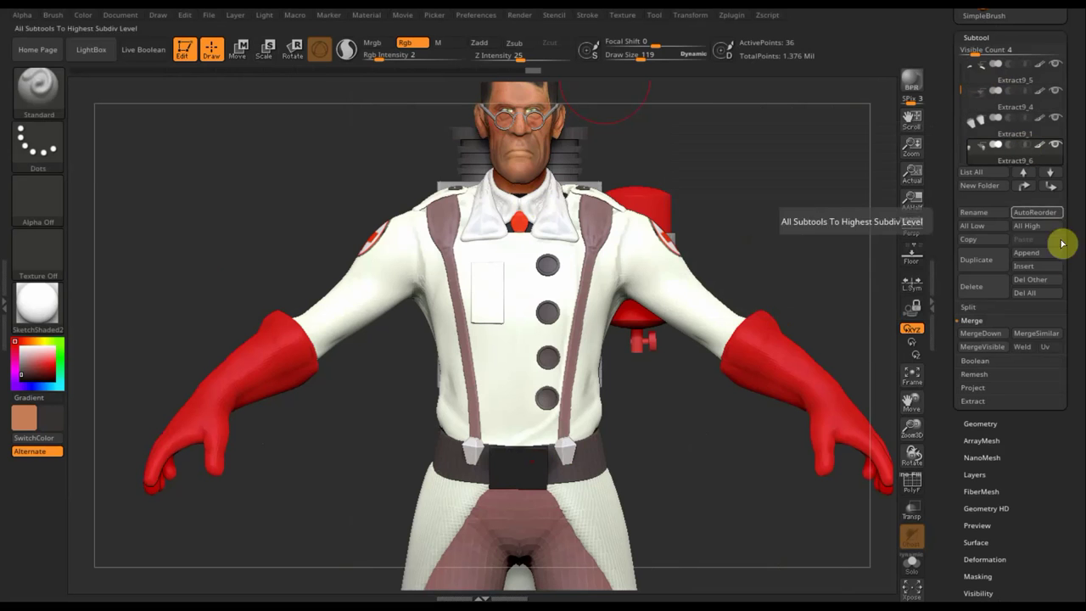
click(1026, 252)
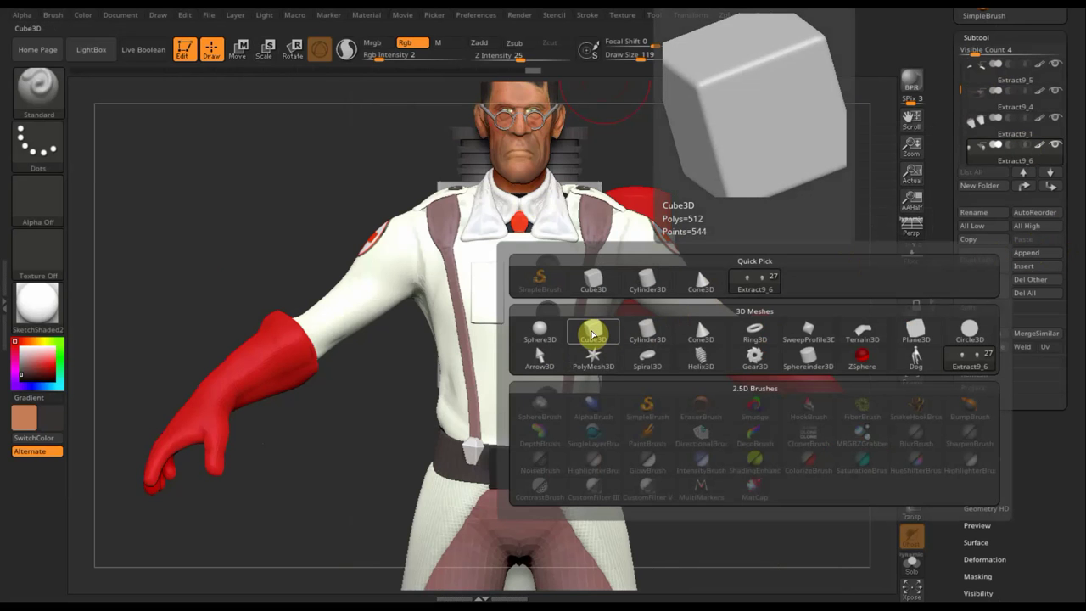
click(592, 333)
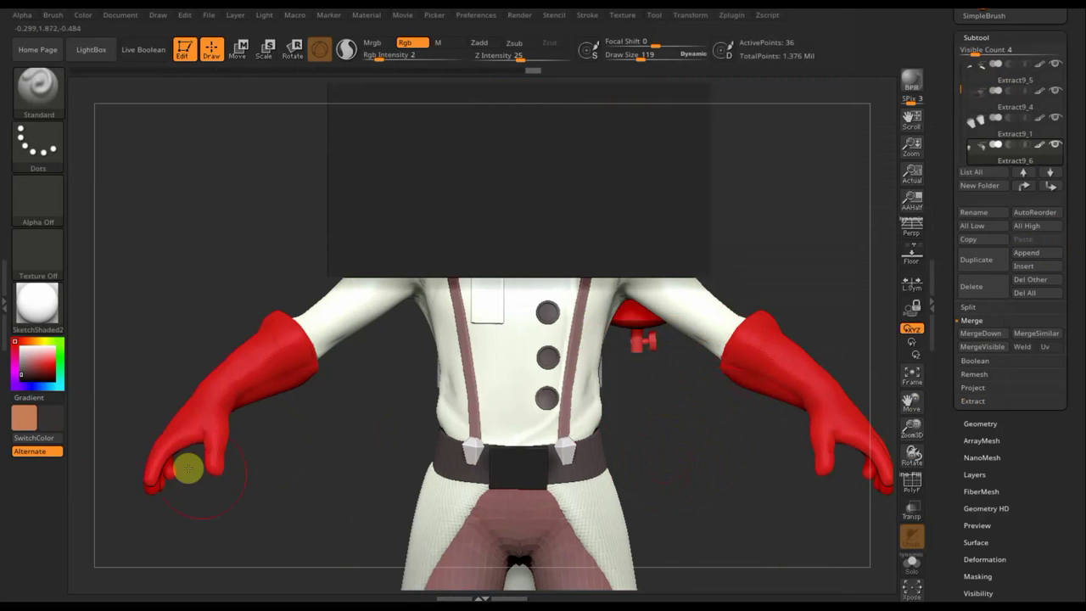
- Set the paint colour to white, select PM3D_Cube3D1_3, and frame the whole character
click(23, 348)
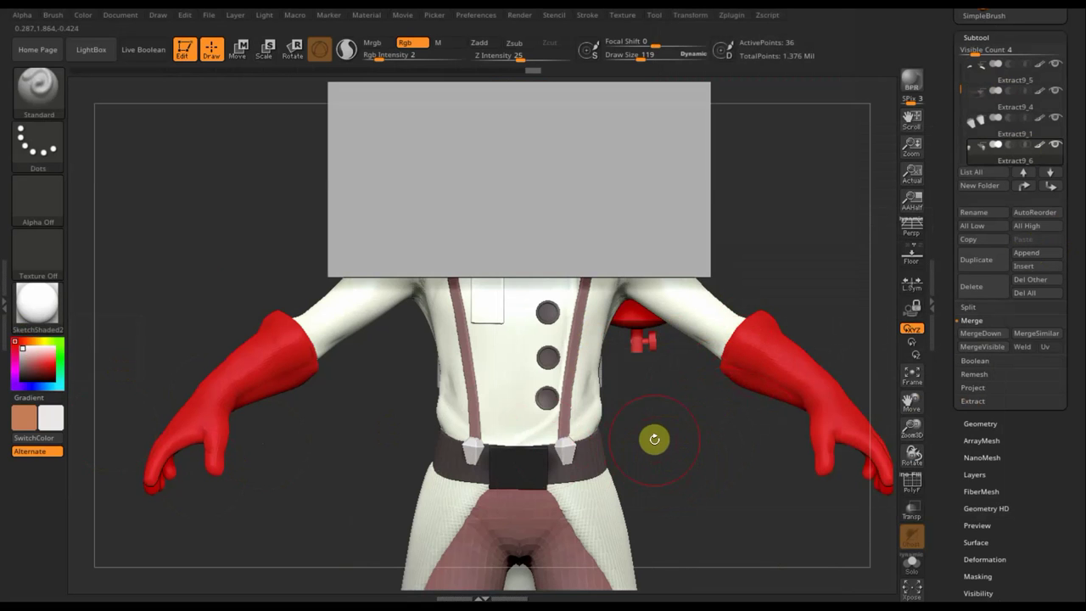
key(n)
click(618, 538)
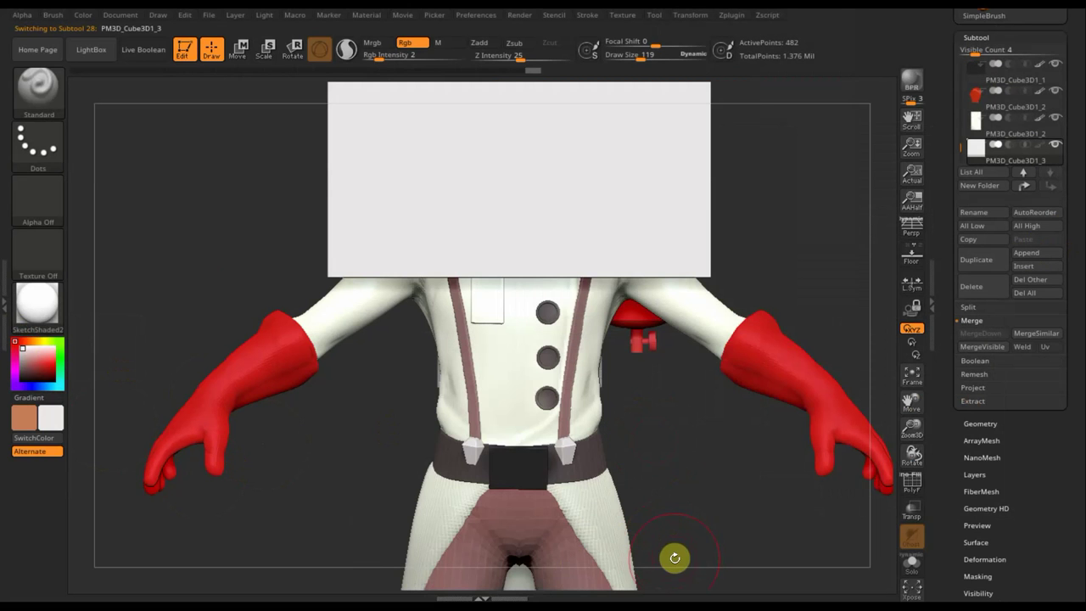
key(f)
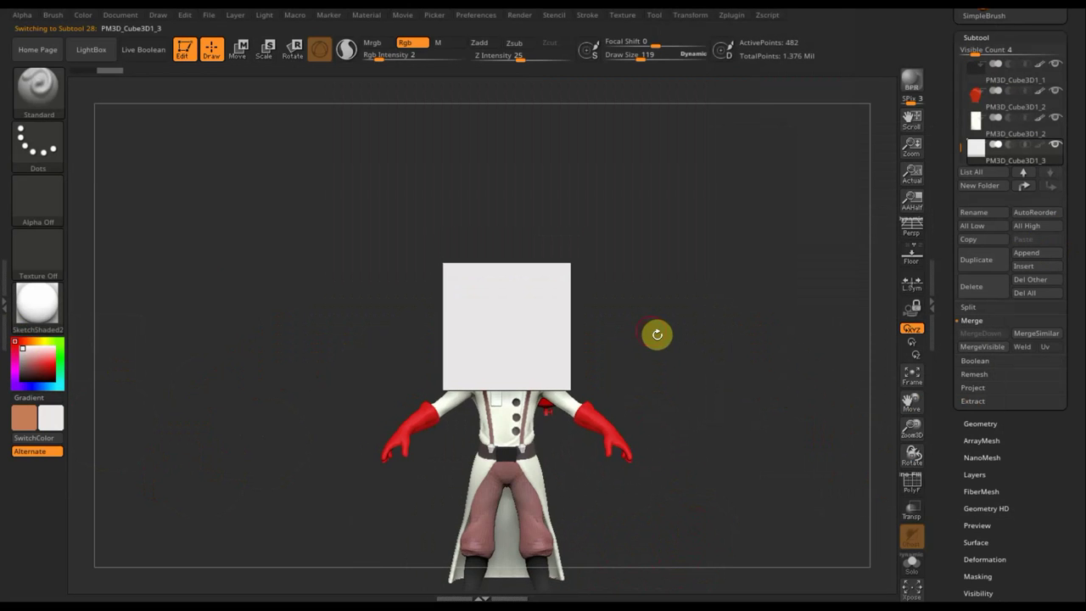
click(239, 55)
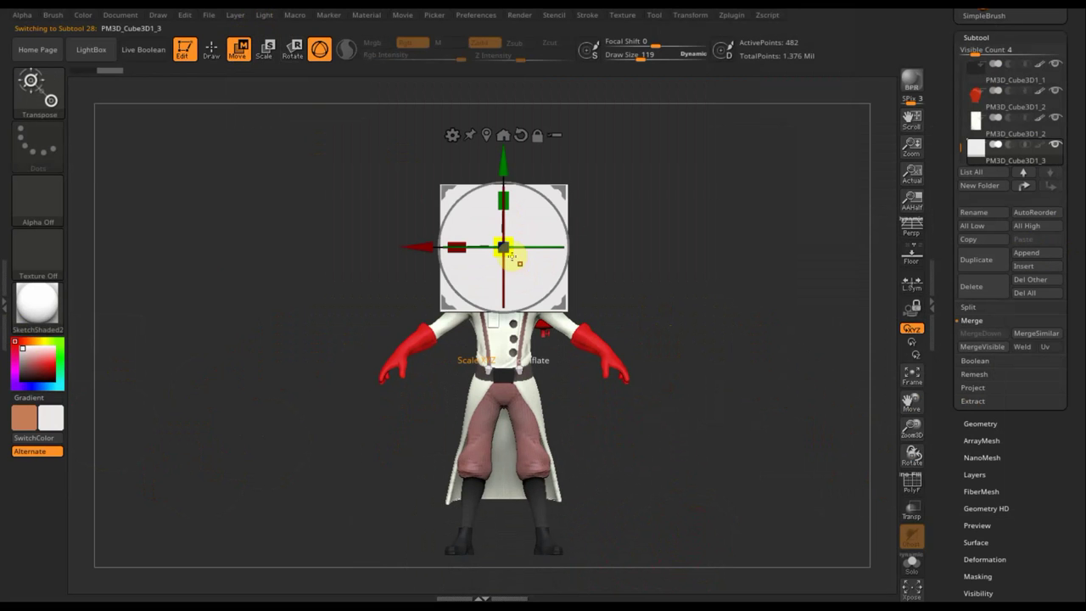
- Scale the cube down to a small block and lower it off the head
drag(508, 251, 475, 202)
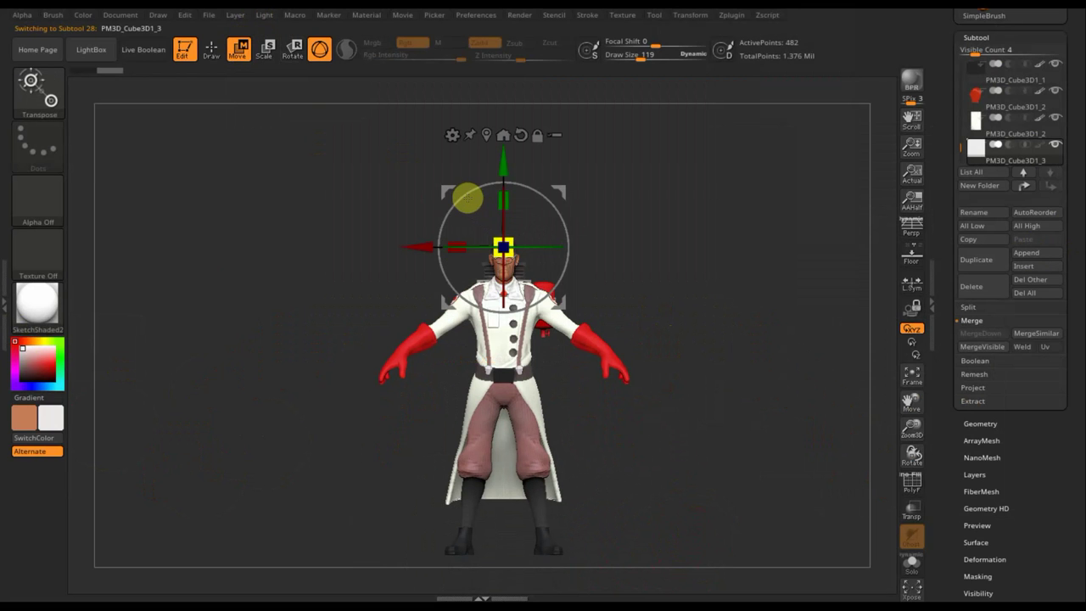
drag(544, 195, 436, 226)
mouse_move(638, 295)
mouse_down()
mouse_move(718, 300)
mouse_move(682, 321)
mouse_up()
mouse_move(667, 329)
alt+right_down()
mouse_move(691, 439)
mouse_move(665, 494)
mouse_move(453, 232)
alt+right_up()
- Rotate the block and move it onto the chest, tilted along the left suspender strap
mouse_move(461, 231)
mouse_down()
mouse_move(475, 249)
mouse_move(481, 315)
mouse_move(461, 271)
mouse_up()
mouse_move(362, 223)
mouse_down()
mouse_move(439, 279)
mouse_move(497, 274)
mouse_move(590, 314)
mouse_move(543, 321)
mouse_move(555, 315)
mouse_up()
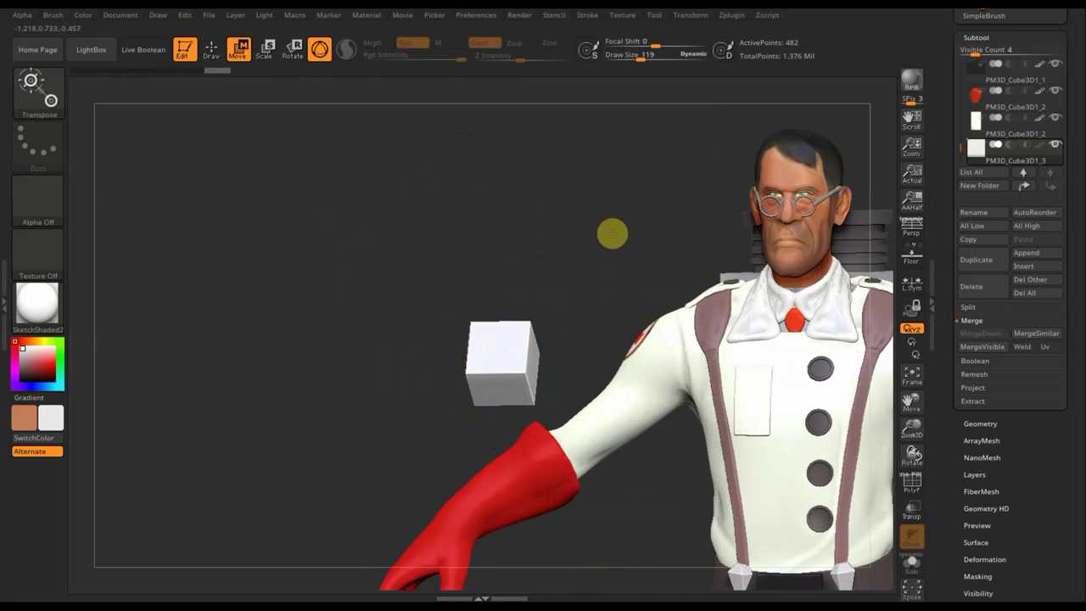
drag(438, 353, 641, 363)
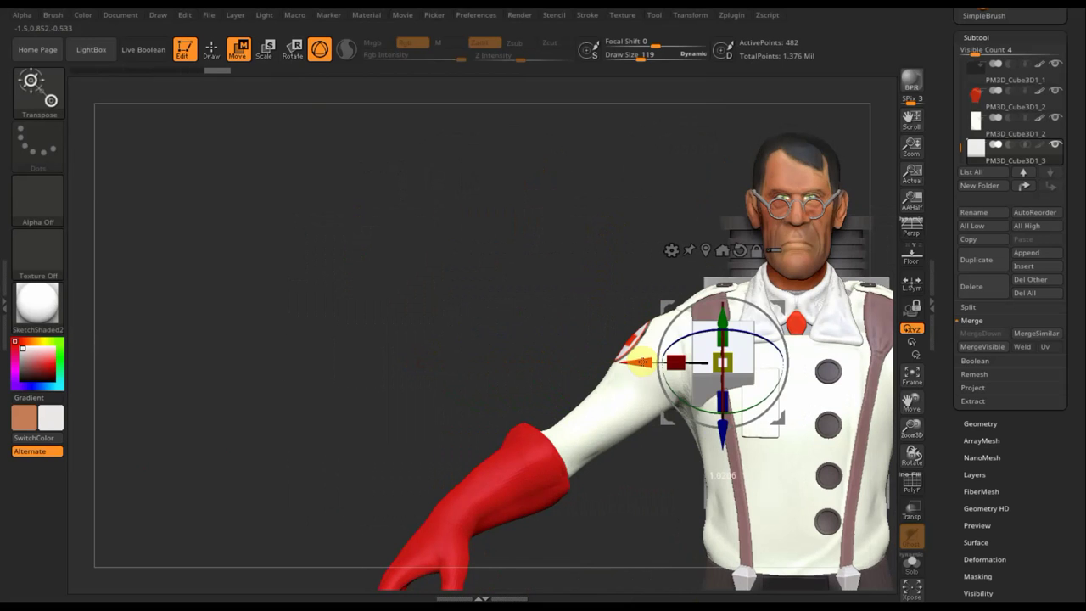
drag(776, 327, 770, 312)
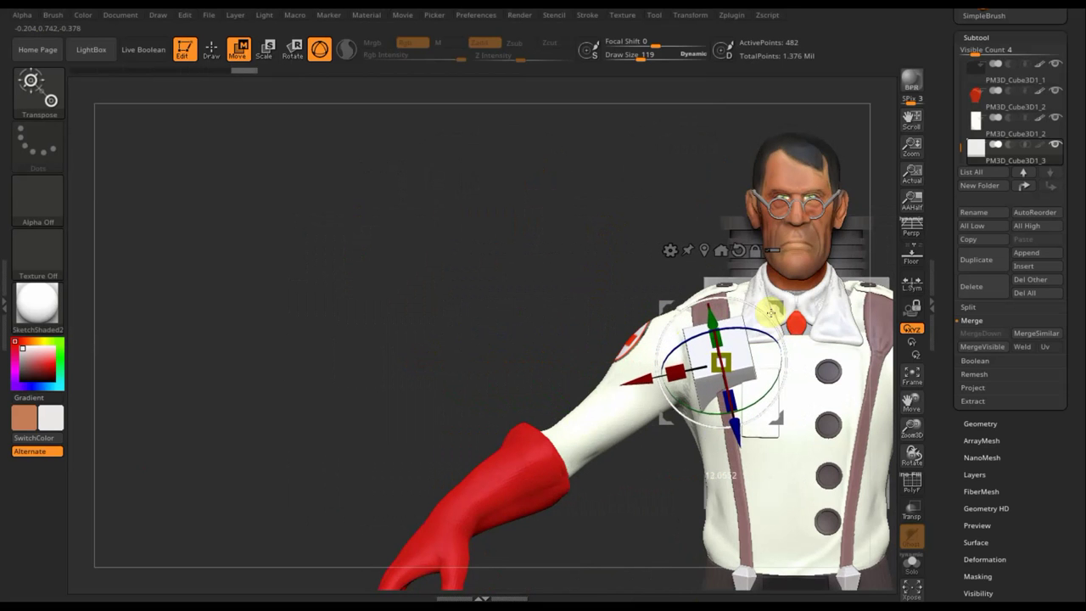
drag(433, 262, 502, 251)
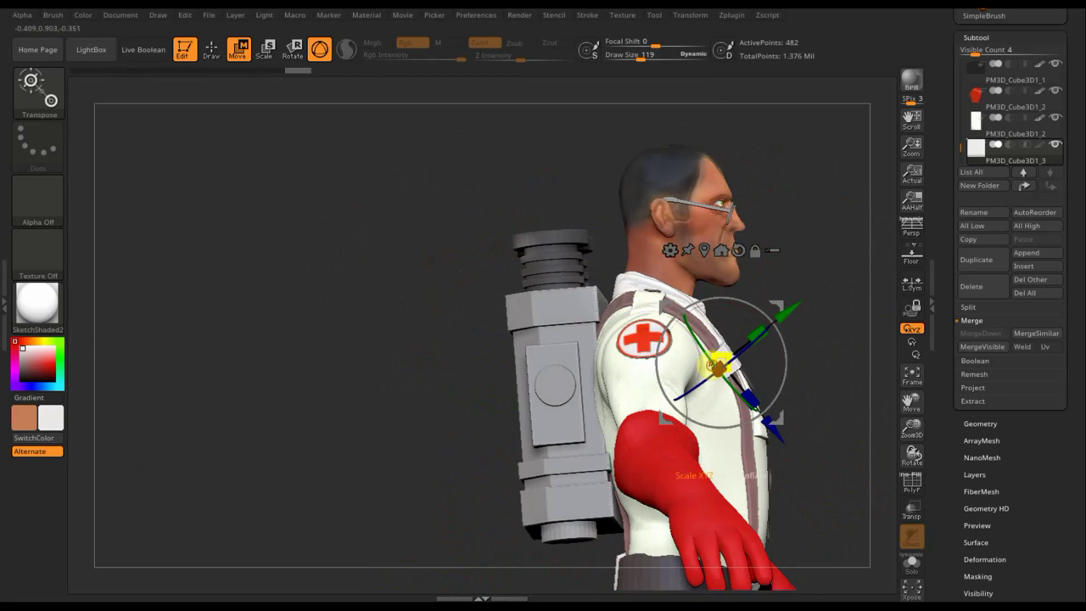
mouse_move(853, 361)
mouse_down()
mouse_move(820, 371)
mouse_move(790, 407)
mouse_move(717, 400)
mouse_up()
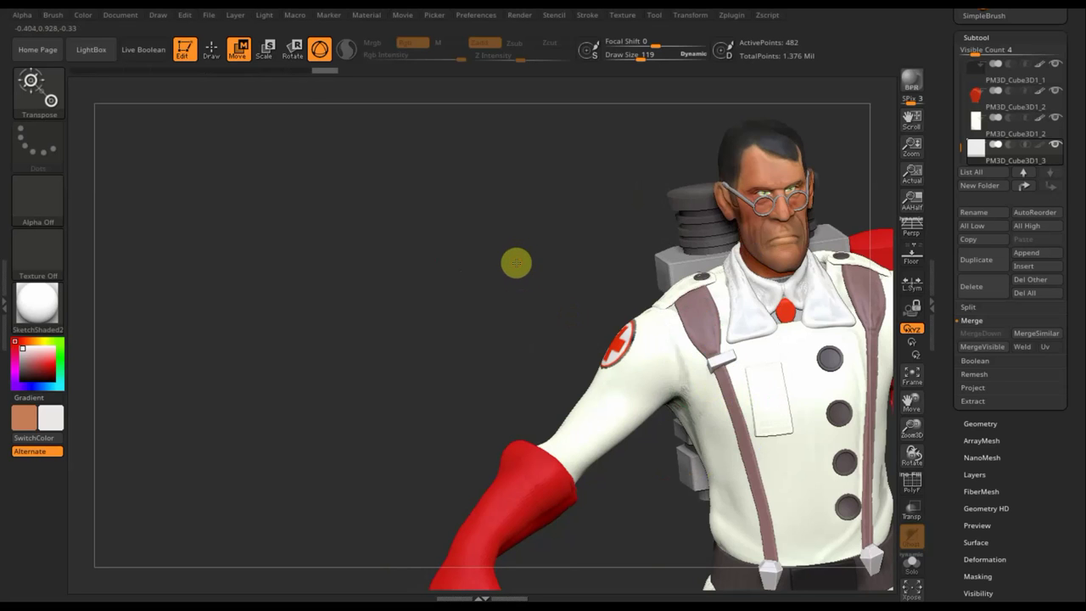
- Rotate the block around its depth axis and move it up onto the strap
mouse_move(517, 262)
alt+mouse_down()
mouse_move(288, 238)
mouse_move(646, 241)
alt+mouse_up()
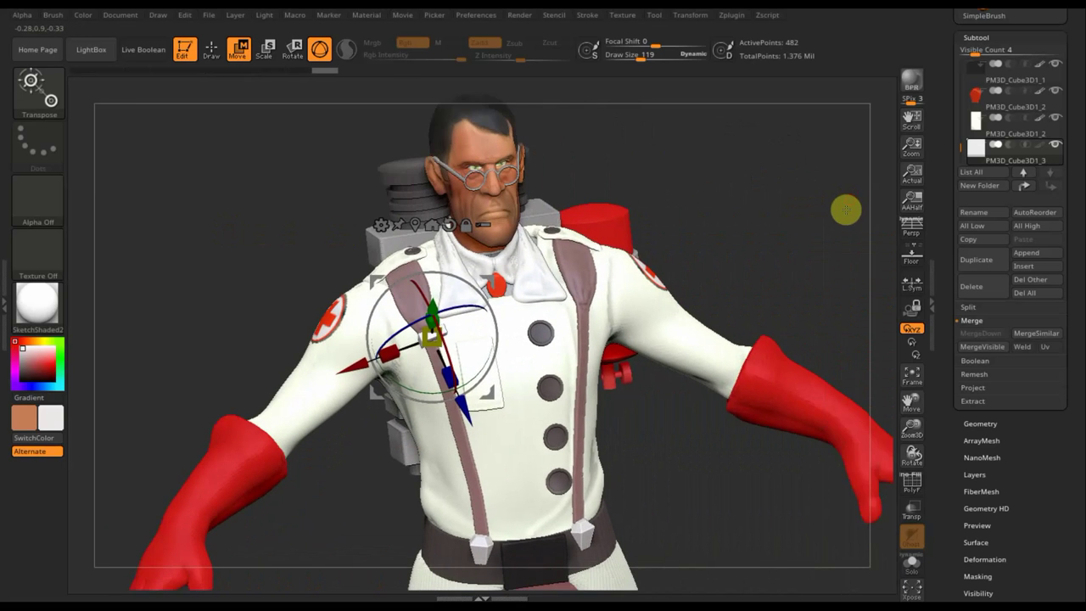
drag(848, 198, 842, 216)
mouse_move(832, 254)
alt+mouse_down()
mouse_move(885, 436)
mouse_move(781, 388)
alt+mouse_up()
mouse_move(457, 276)
mouse_down()
mouse_move(467, 298)
mouse_move(445, 299)
mouse_up()
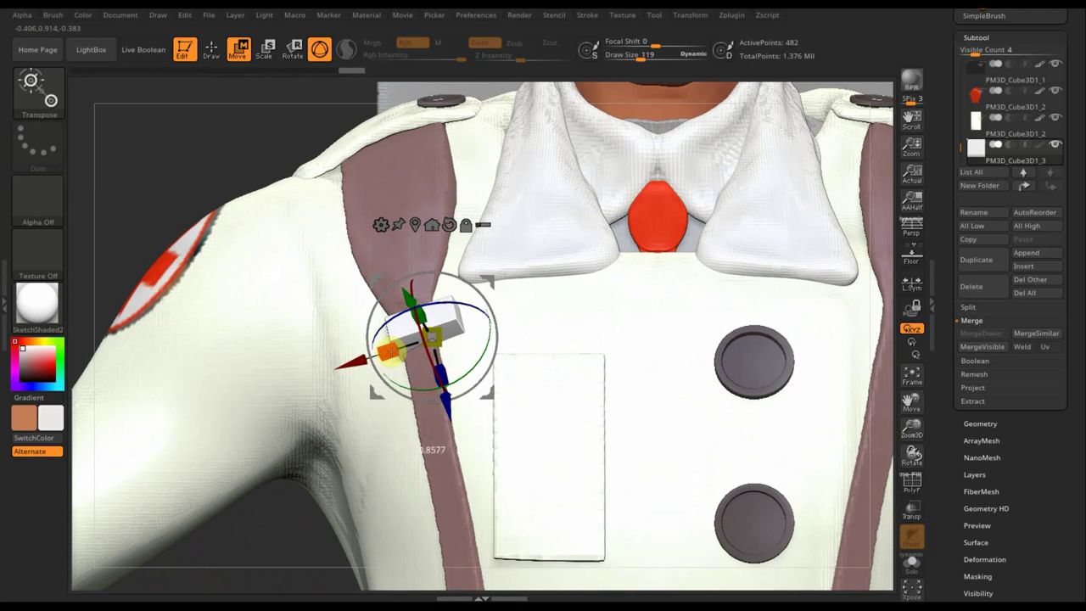
drag(493, 277, 480, 259)
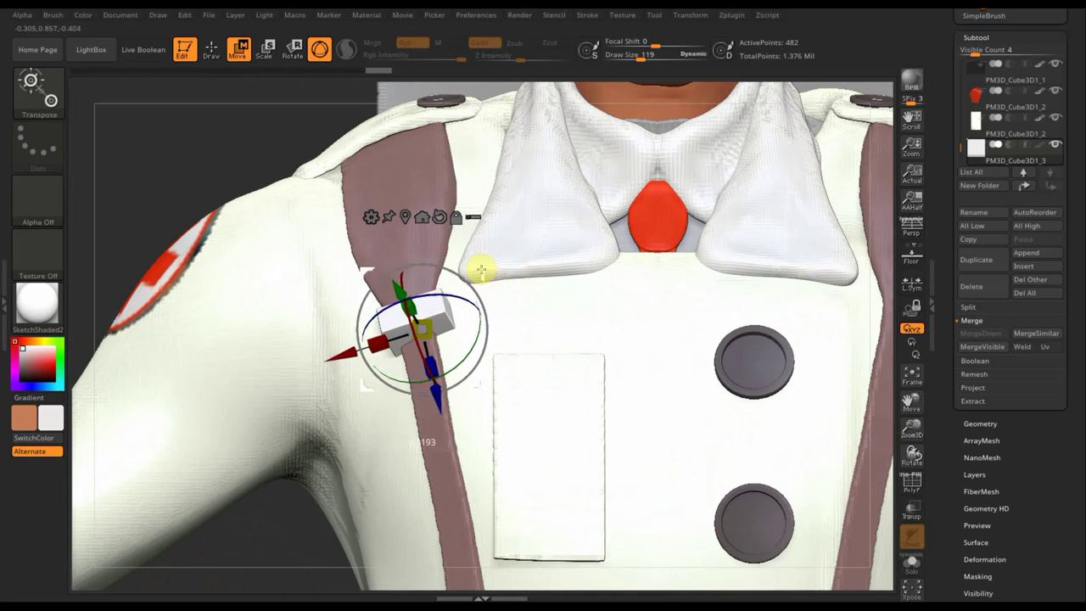
drag(257, 145, 311, 151)
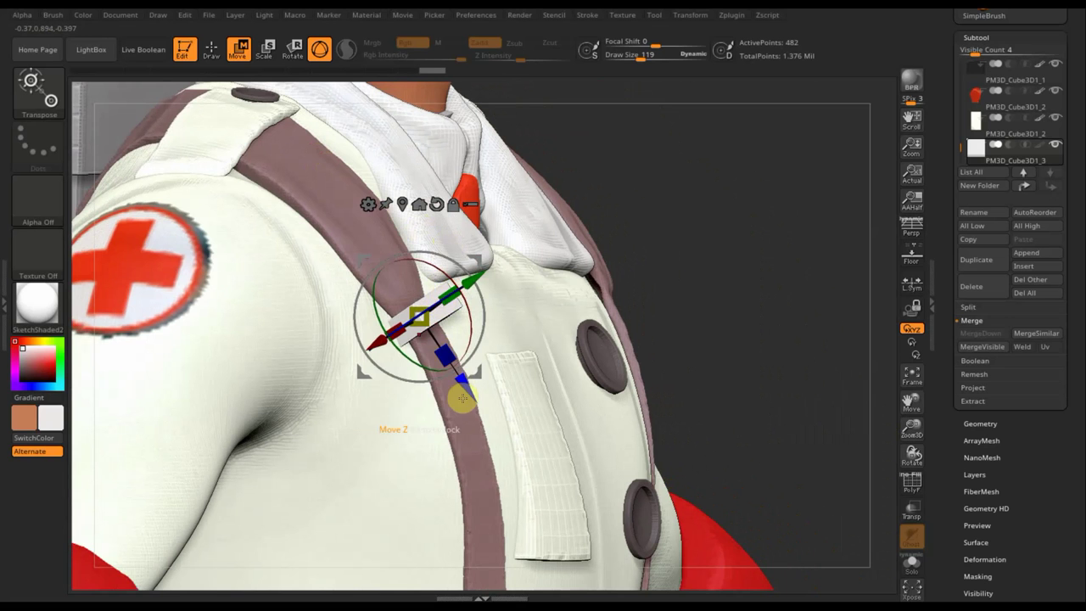
- Slide the clip up the strap and nudge it slightly left and down until it rests
drag(463, 392, 448, 370)
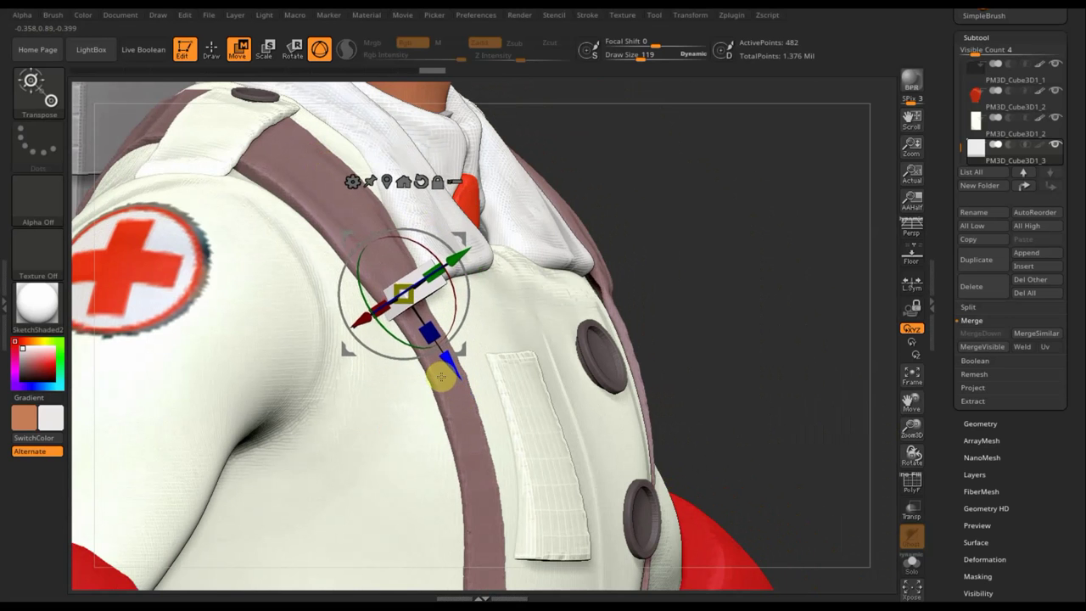
drag(703, 262, 511, 262)
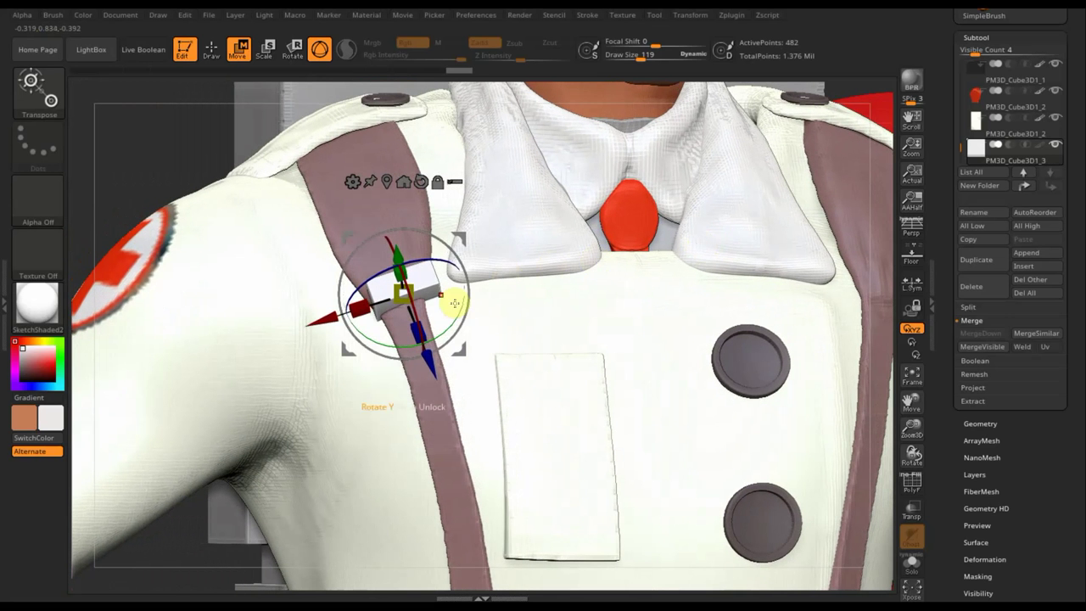
drag(329, 321, 323, 321)
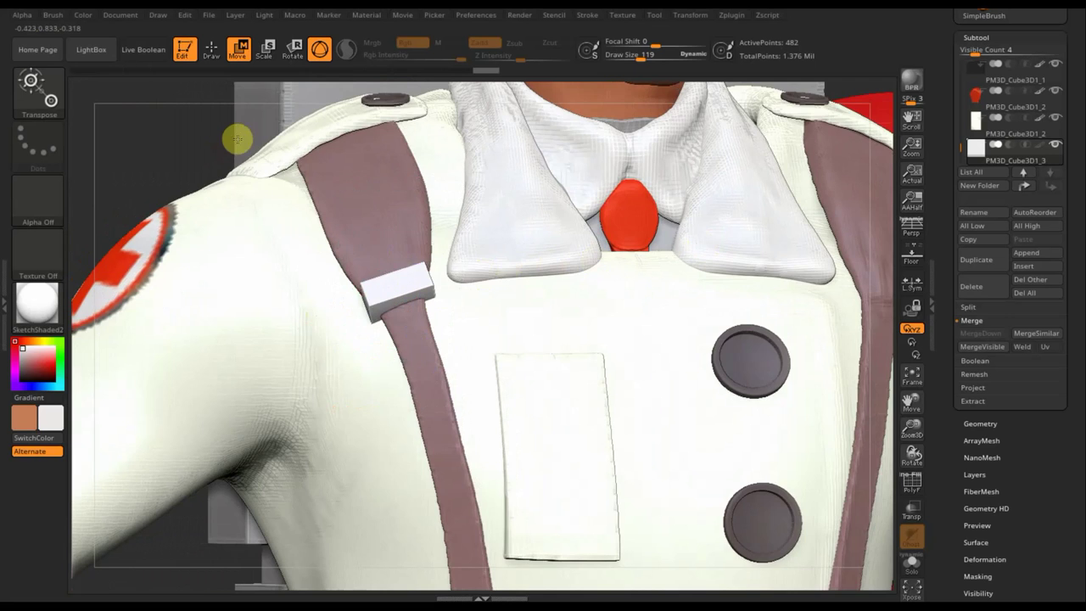
drag(235, 138, 280, 114)
drag(463, 242, 458, 246)
mouse_move(677, 277)
mouse_down()
mouse_move(614, 276)
mouse_move(693, 283)
mouse_up()
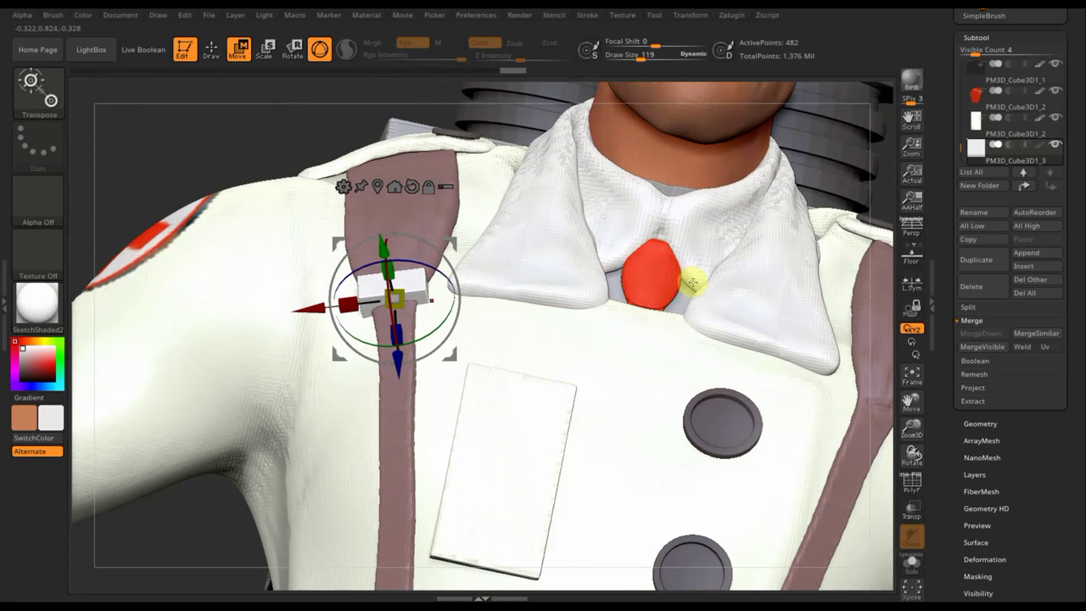
shift+drag(287, 134, 289, 132)
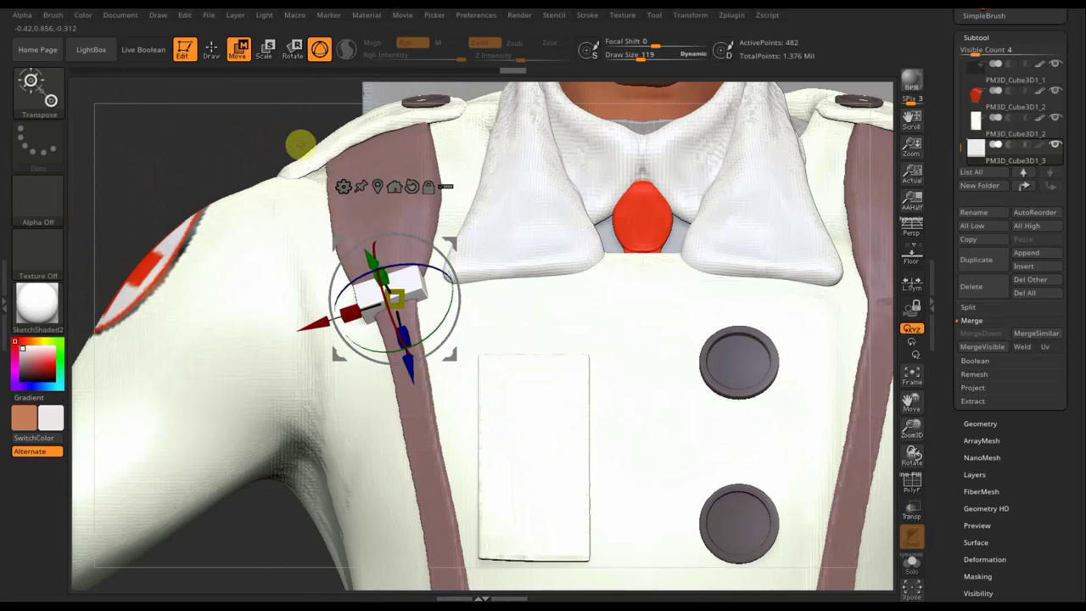
- Mirror And Weld the strap block onto the right suspender, giving 964 points
click(999, 419)
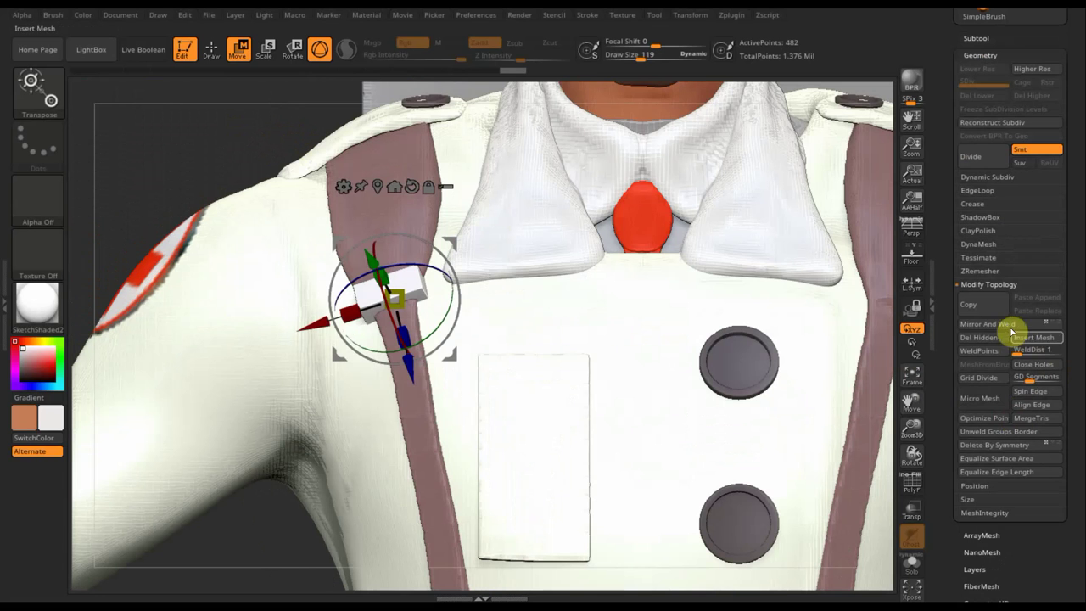
click(913, 380)
click(913, 379)
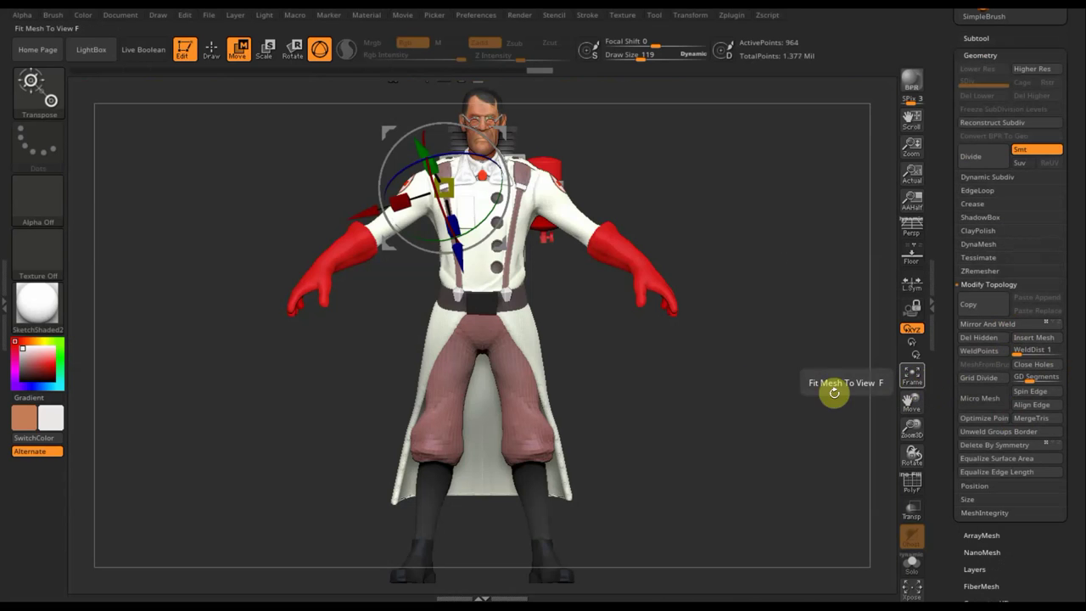
- Return to Draw mode and select the PM3D_Cube3D1_2 subtool
click(211, 53)
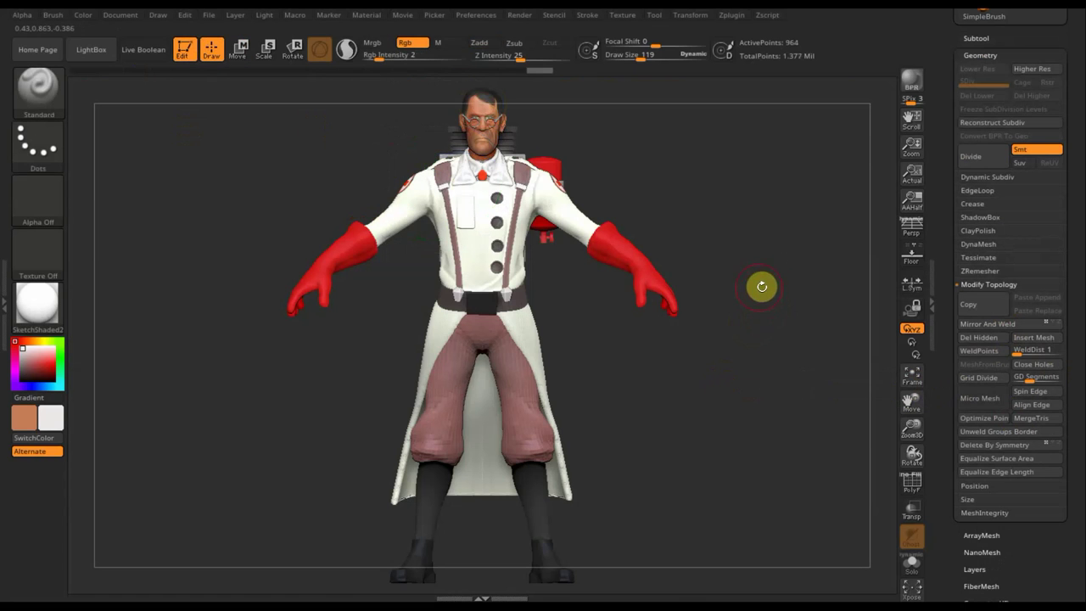
alt+drag(771, 275, 792, 418)
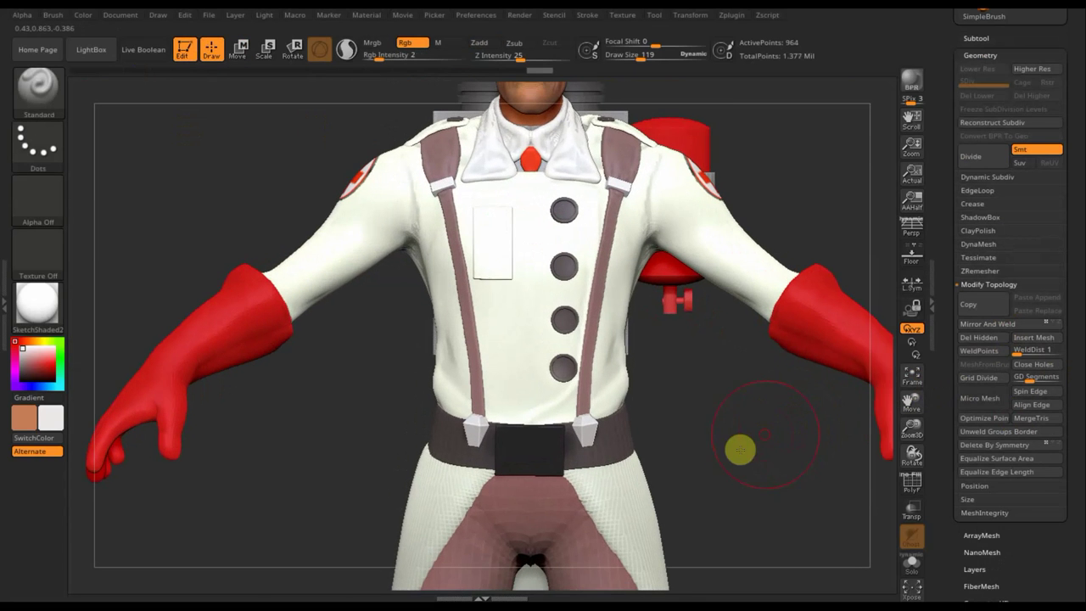
alt+drag(740, 450, 699, 476)
key(n)
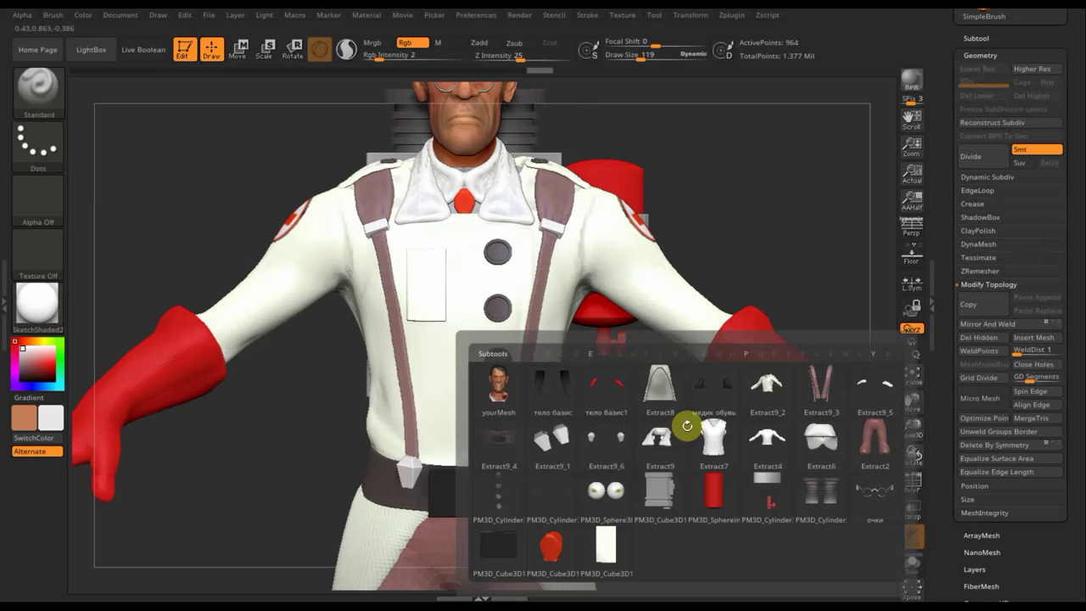
click(552, 562)
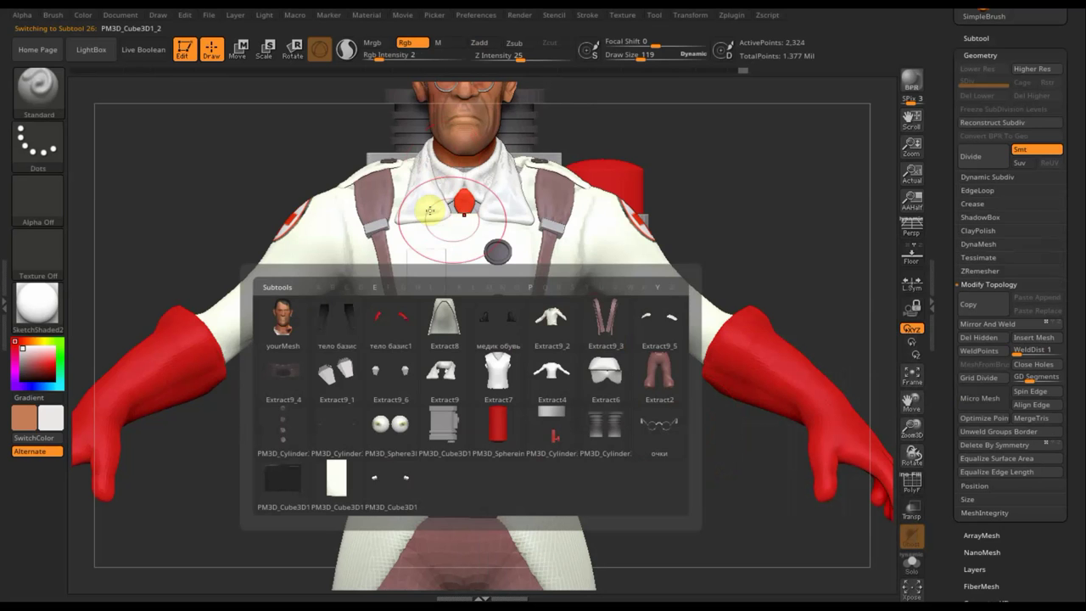
click(30, 95)
- Reshape the red tie with the Move Topological brush at Draw Size 62, then view the whole model
click(390, 117)
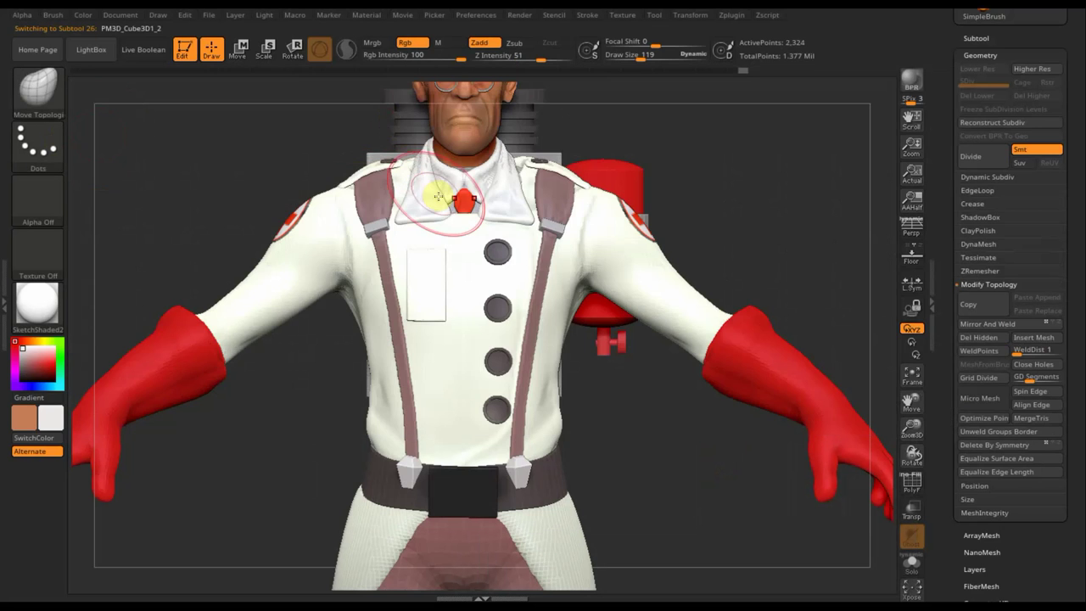
drag(638, 58, 626, 54)
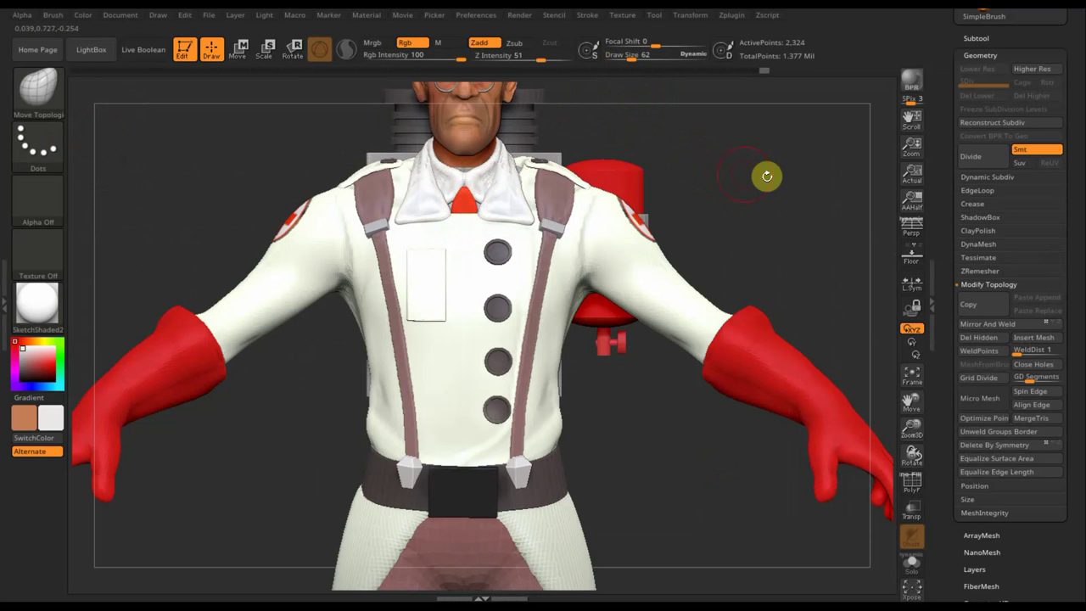
alt+drag(777, 198, 726, 88)
mouse_move(720, 327)
alt+mouse_down()
mouse_move(721, 286)
mouse_move(708, 349)
mouse_move(744, 353)
mouse_move(674, 361)
mouse_move(721, 376)
mouse_move(659, 378)
mouse_move(767, 361)
mouse_move(766, 376)
alt+mouse_up()
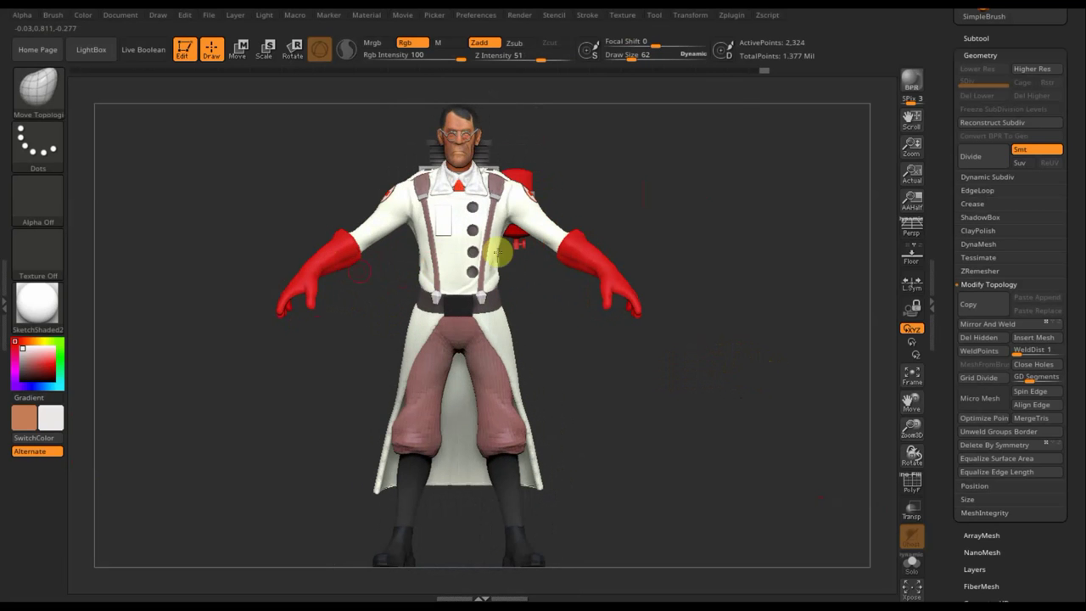
mouse_move(718, 296)
mouse_down()
mouse_move(756, 211)
mouse_move(637, 301)
mouse_up()
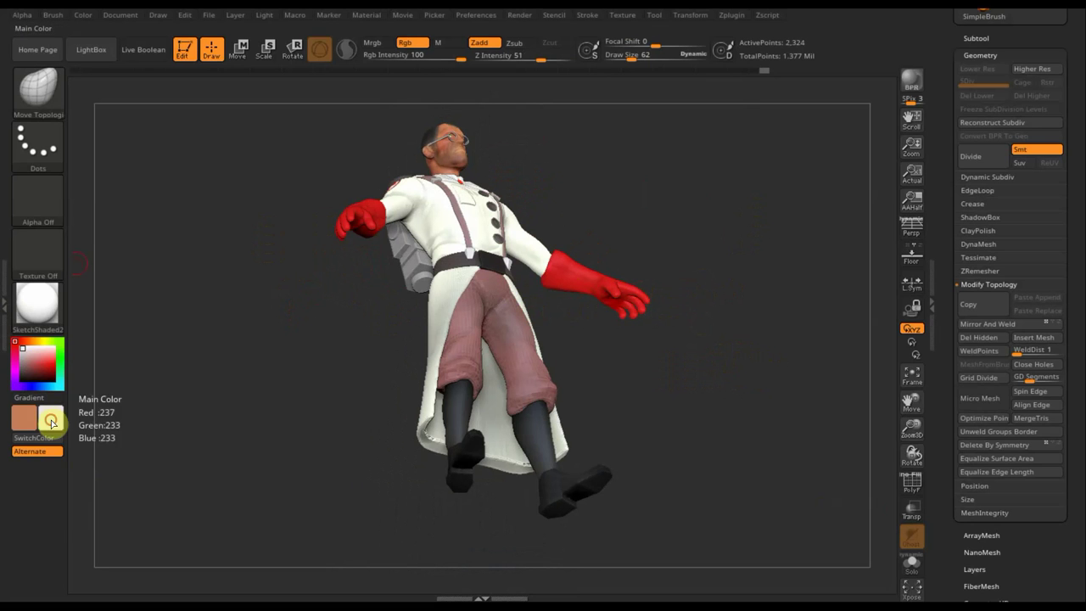
- Pick a dark reddish-brown at about half intensity and choose the Standard brush
click(49, 416)
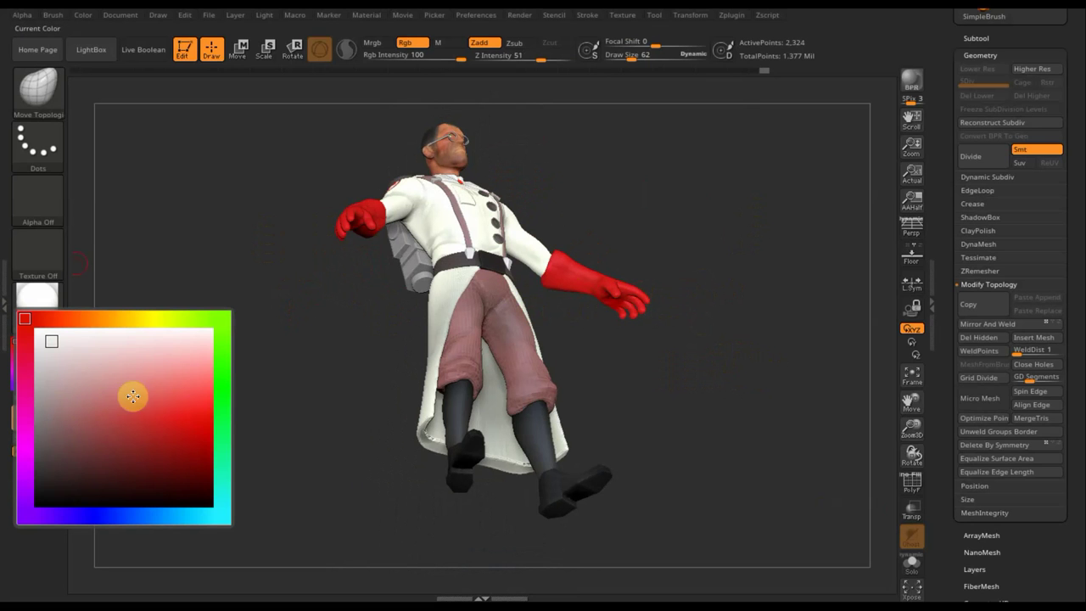
click(105, 448)
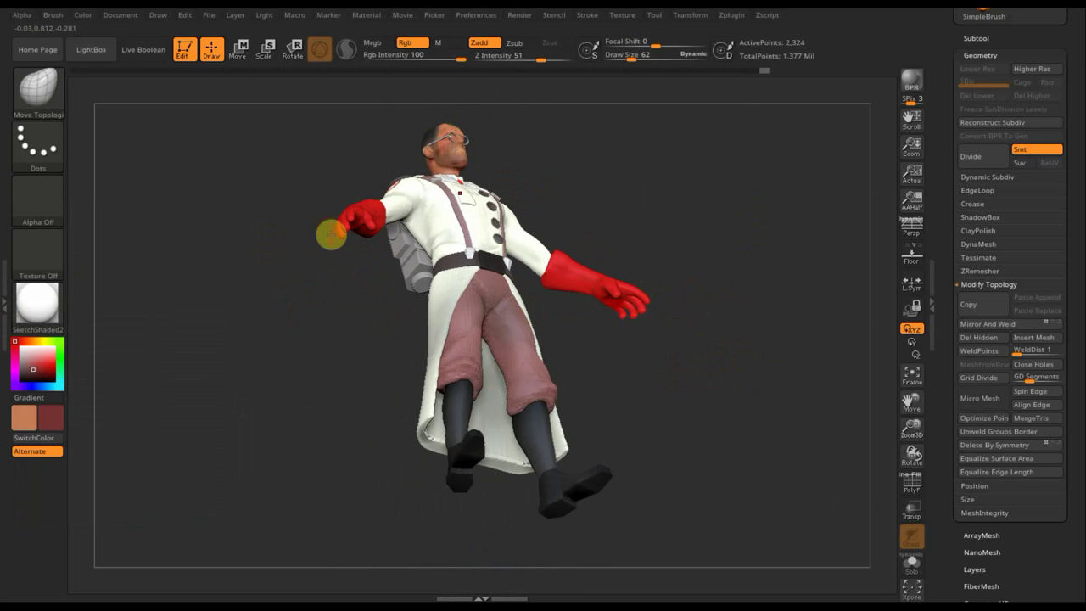
drag(457, 58, 399, 65)
click(37, 85)
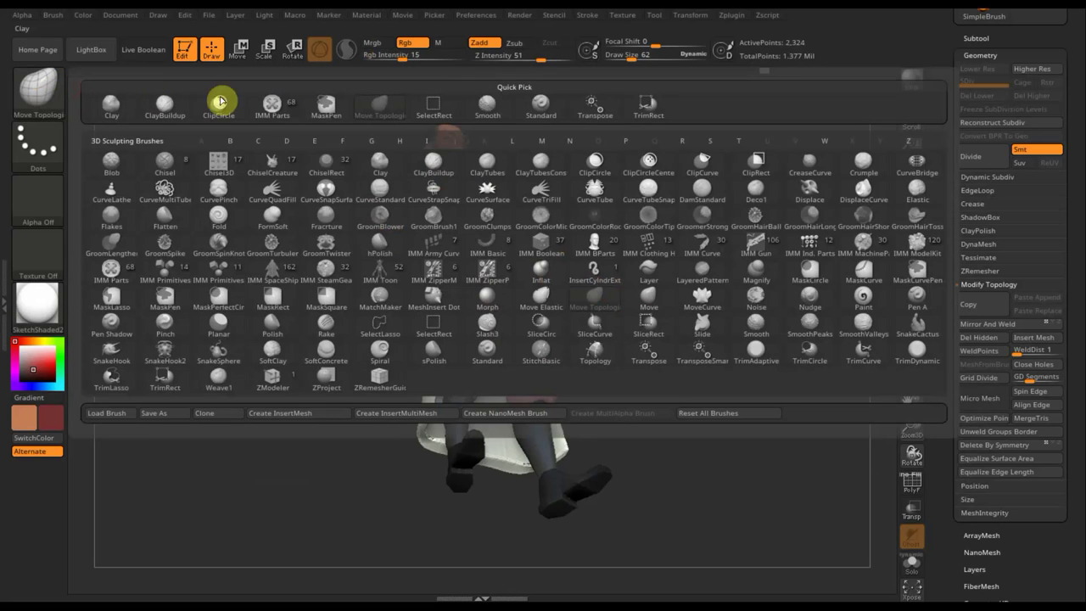
click(539, 105)
- Select the тело базис1 subtool and orbit the medic to inspect it from front and sides
key(n)
click(628, 307)
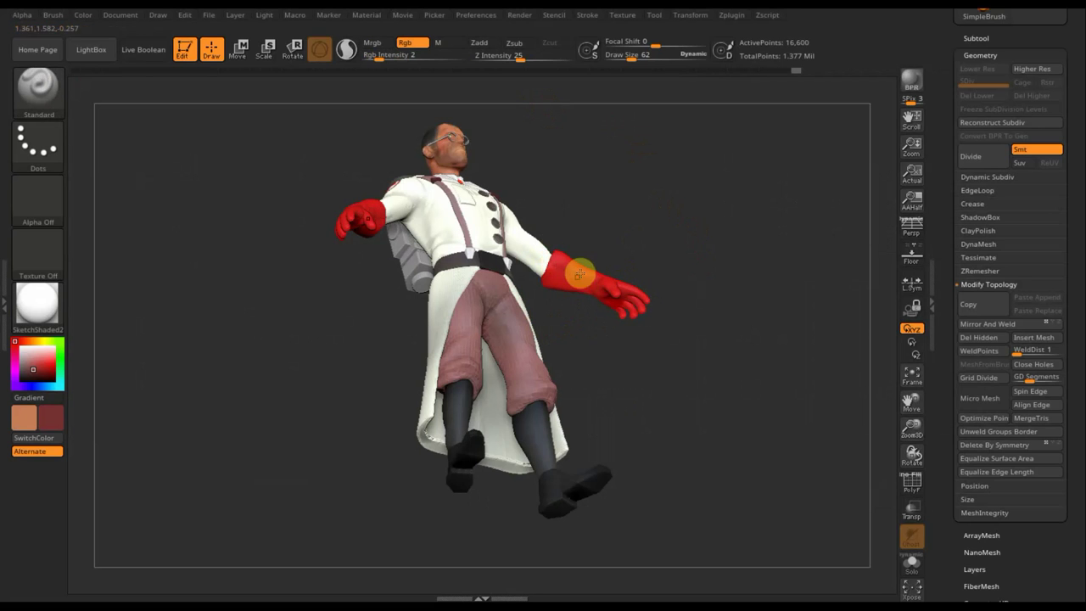
mouse_move(627, 229)
mouse_down()
mouse_move(583, 230)
mouse_move(575, 271)
mouse_move(585, 318)
mouse_move(571, 252)
mouse_up()
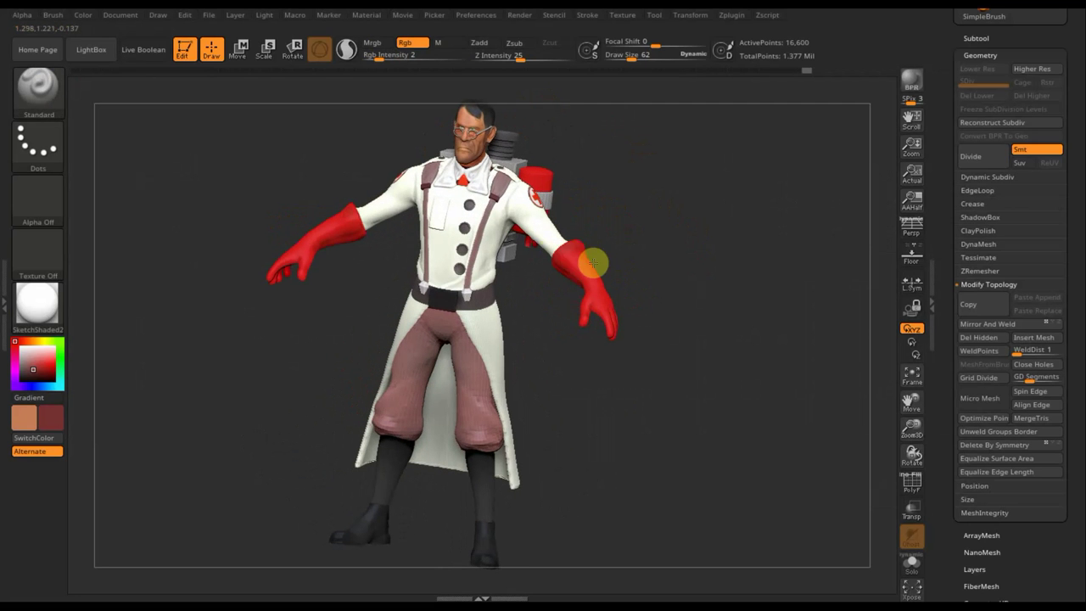
drag(623, 274, 592, 319)
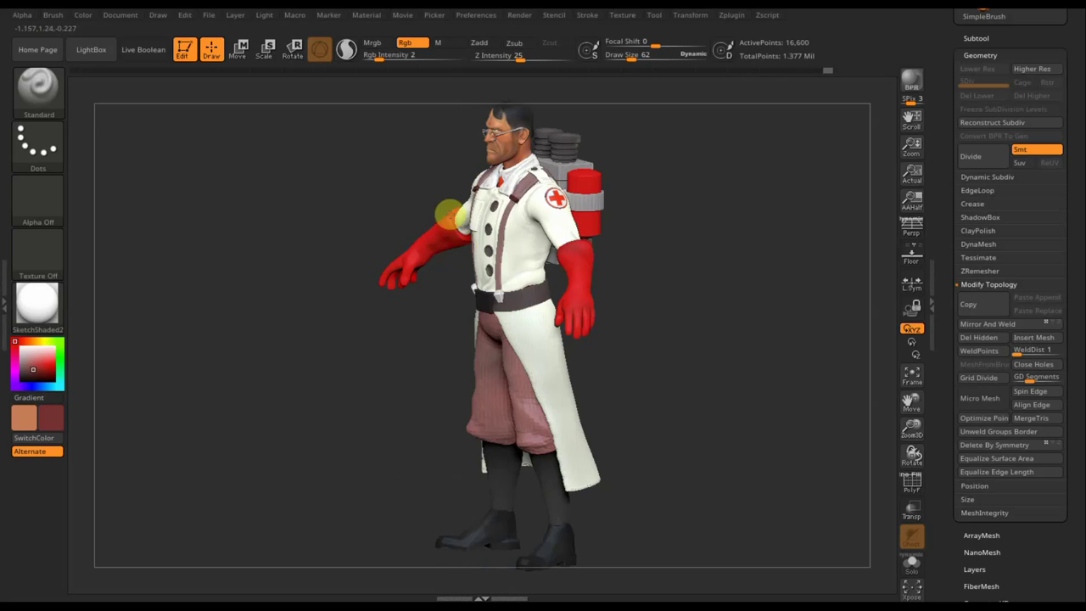
drag(381, 192, 417, 202)
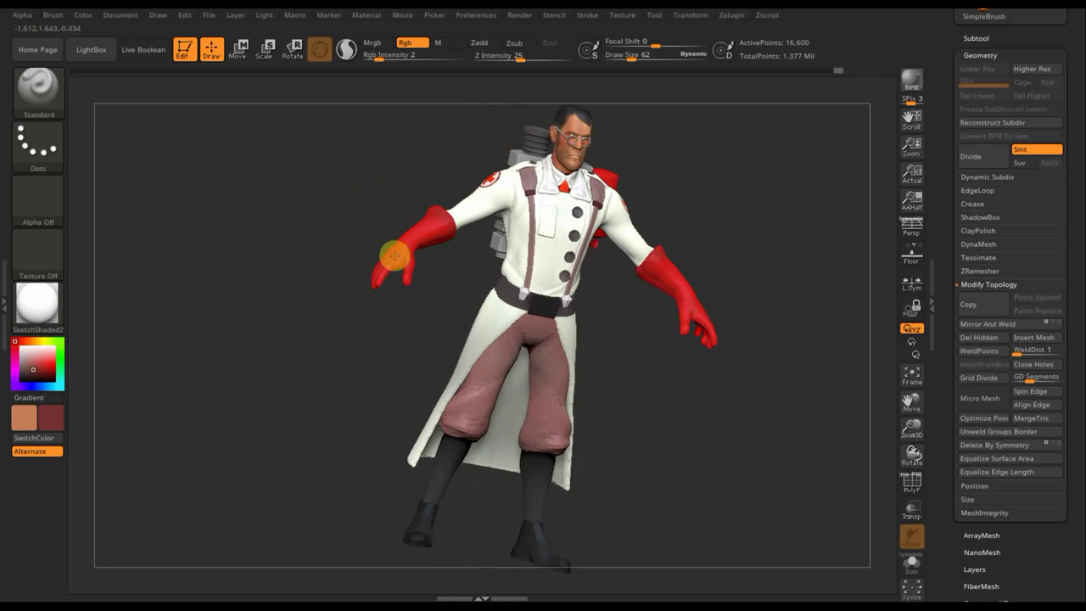
drag(370, 287, 393, 274)
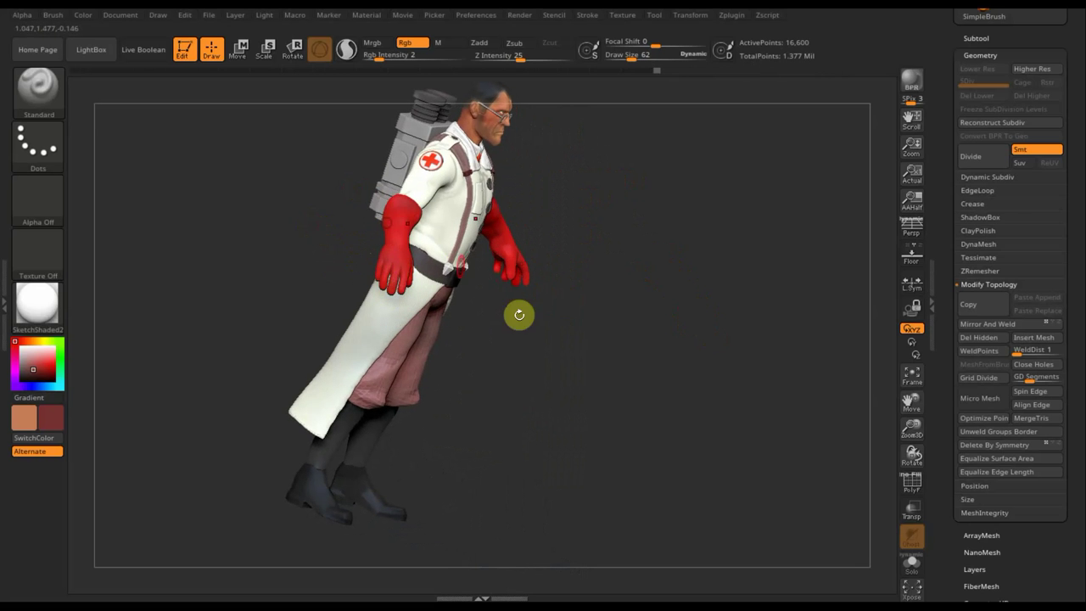
drag(512, 342, 403, 274)
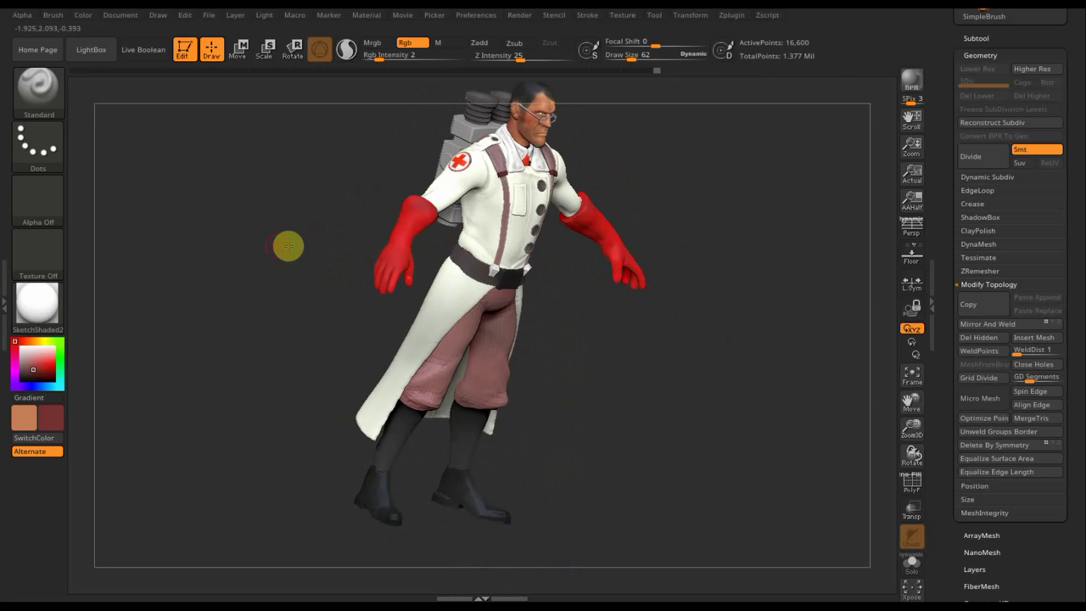
drag(278, 245, 290, 246)
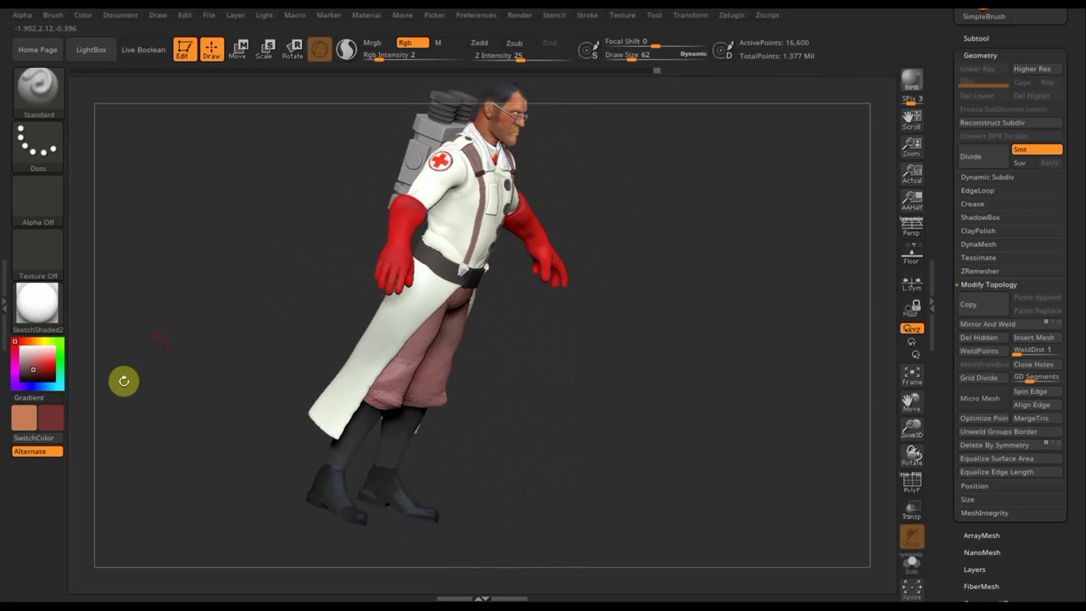
- Set a light pinkish grey as the paint colour, then orbit the model to a three-quarter view
click(53, 427)
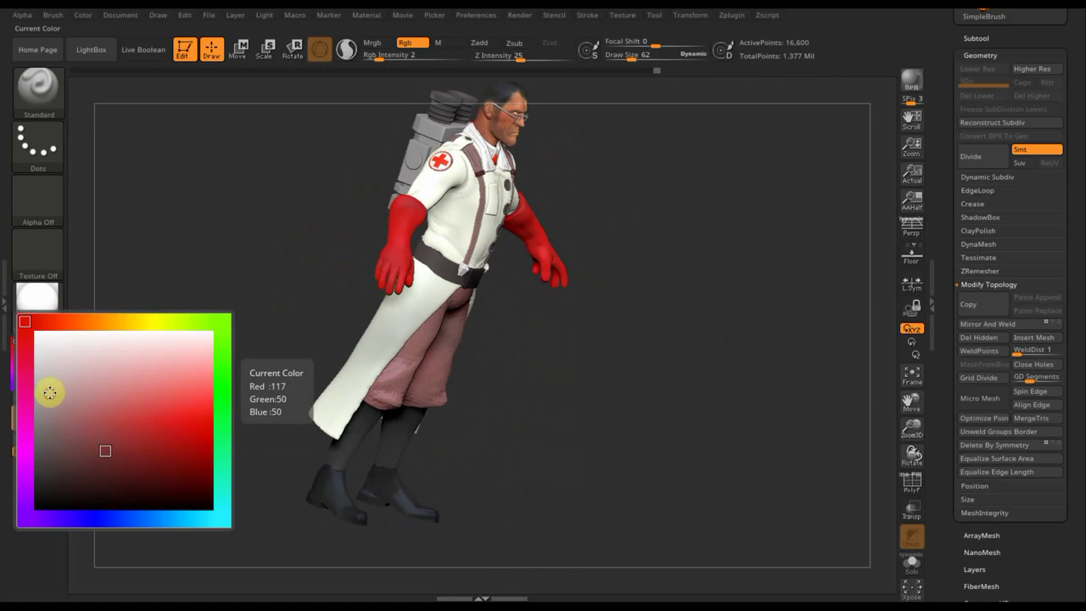
click(49, 390)
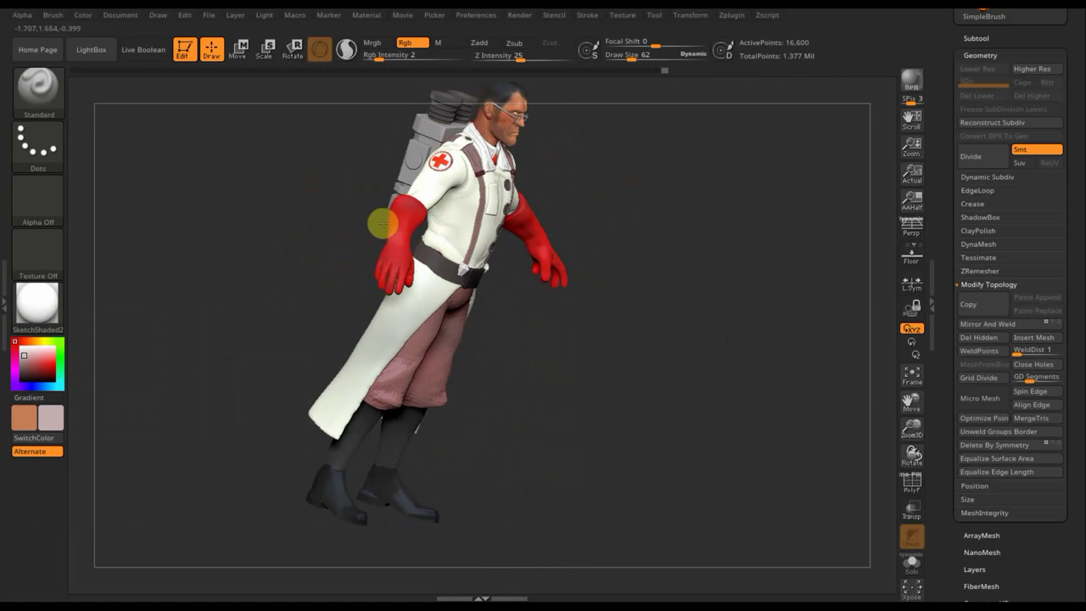
mouse_move(697, 222)
mouse_down()
mouse_move(648, 211)
mouse_move(625, 182)
mouse_move(406, 231)
mouse_up()
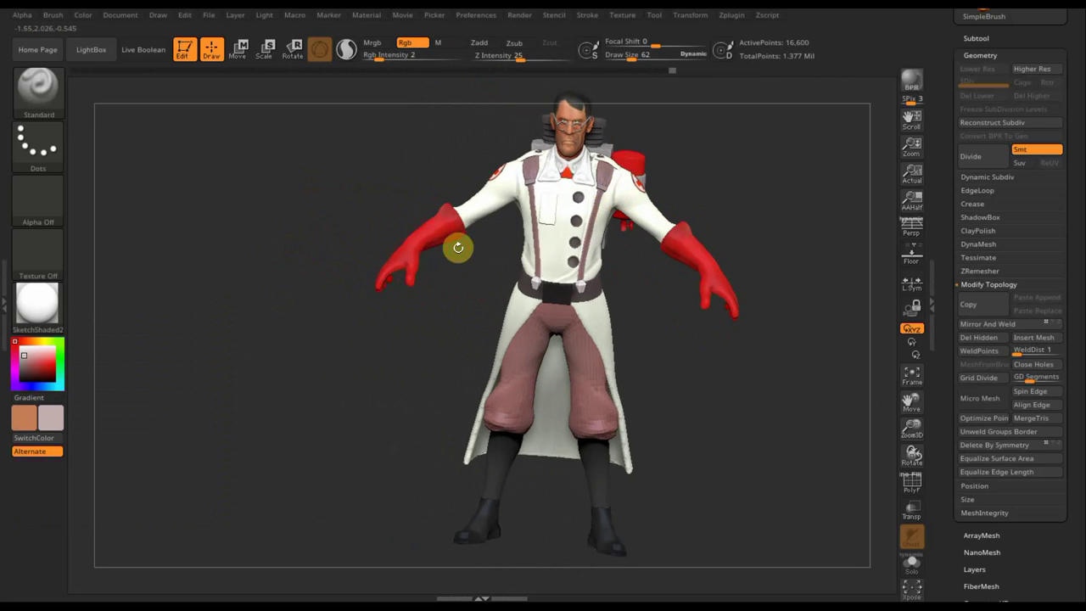
mouse_move(454, 284)
mouse_down()
mouse_move(468, 288)
mouse_move(103, 146)
mouse_up()
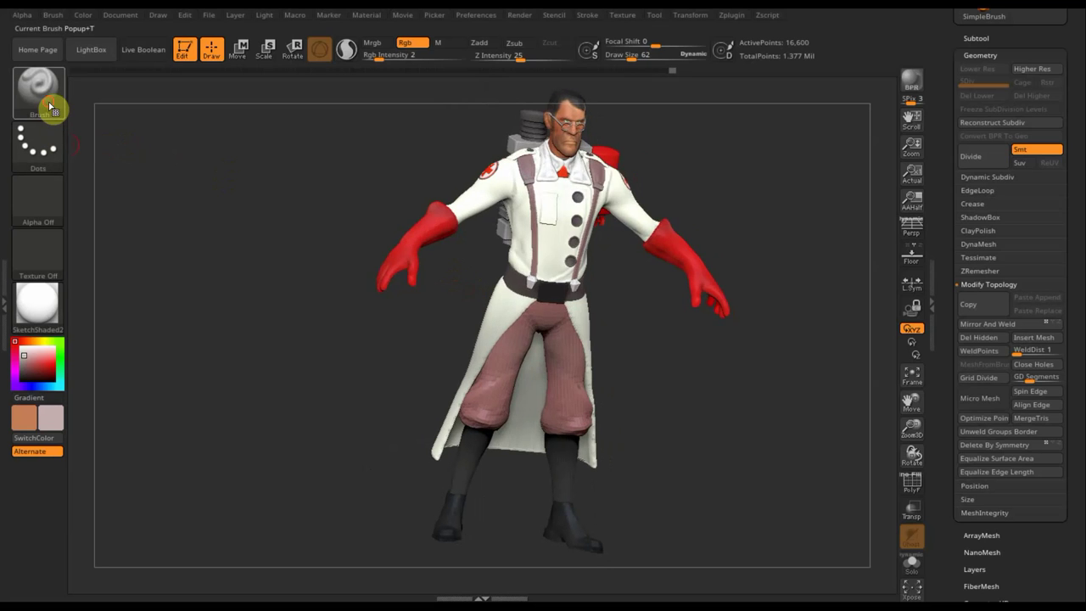
- Choose the Move Topological brush at Draw Size 135 and orbit to check the arms
click(41, 97)
click(376, 109)
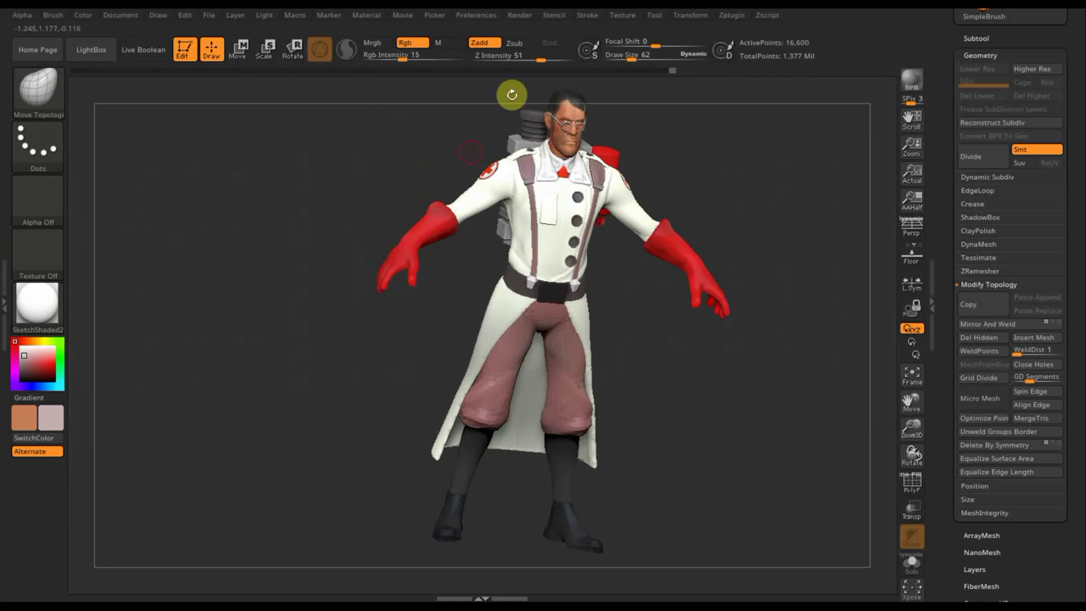
drag(643, 63, 639, 63)
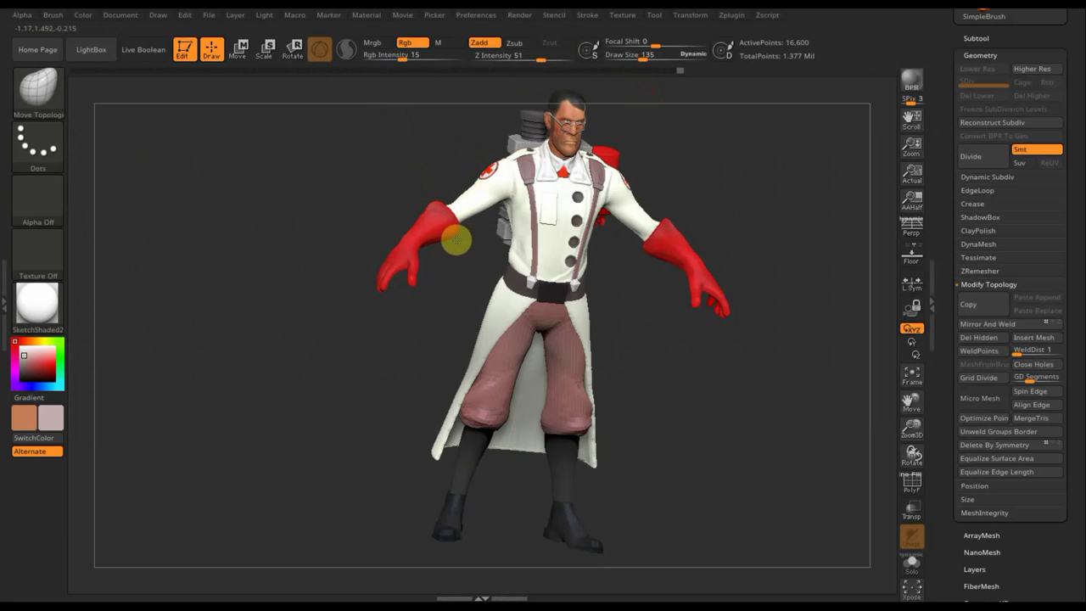
mouse_move(788, 225)
mouse_down()
mouse_move(869, 254)
mouse_move(756, 274)
mouse_move(741, 291)
mouse_move(614, 276)
mouse_up()
mouse_move(609, 232)
mouse_down()
mouse_move(629, 196)
mouse_move(746, 206)
mouse_move(773, 220)
mouse_move(733, 291)
mouse_move(735, 376)
mouse_move(732, 366)
mouse_move(696, 390)
mouse_move(730, 390)
mouse_move(693, 382)
mouse_move(728, 398)
mouse_move(870, 194)
mouse_up()
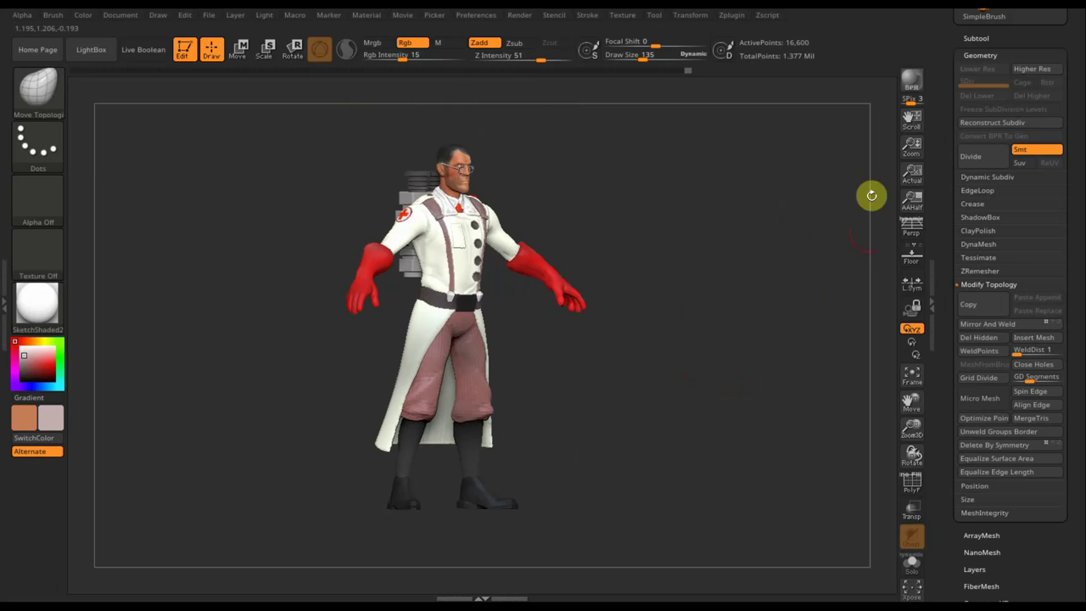
mouse_move(602, 263)
mouse_down()
mouse_move(698, 308)
mouse_move(728, 308)
mouse_up()
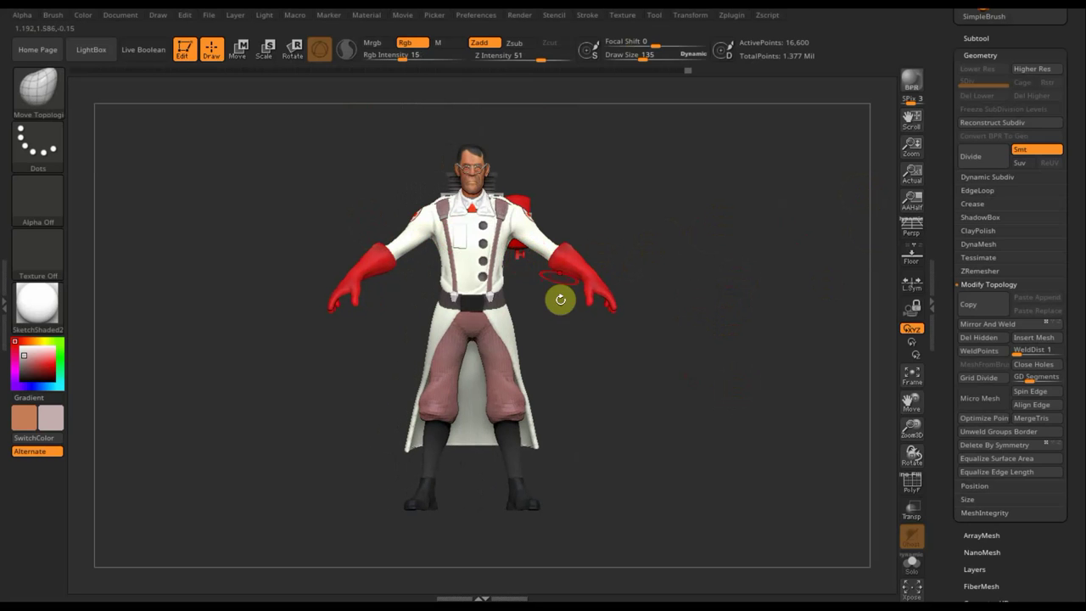
- Hide the lower coat part, then select Extract9_2 and finally PM3D_Cylinder3D1 as the active subtool
click(978, 37)
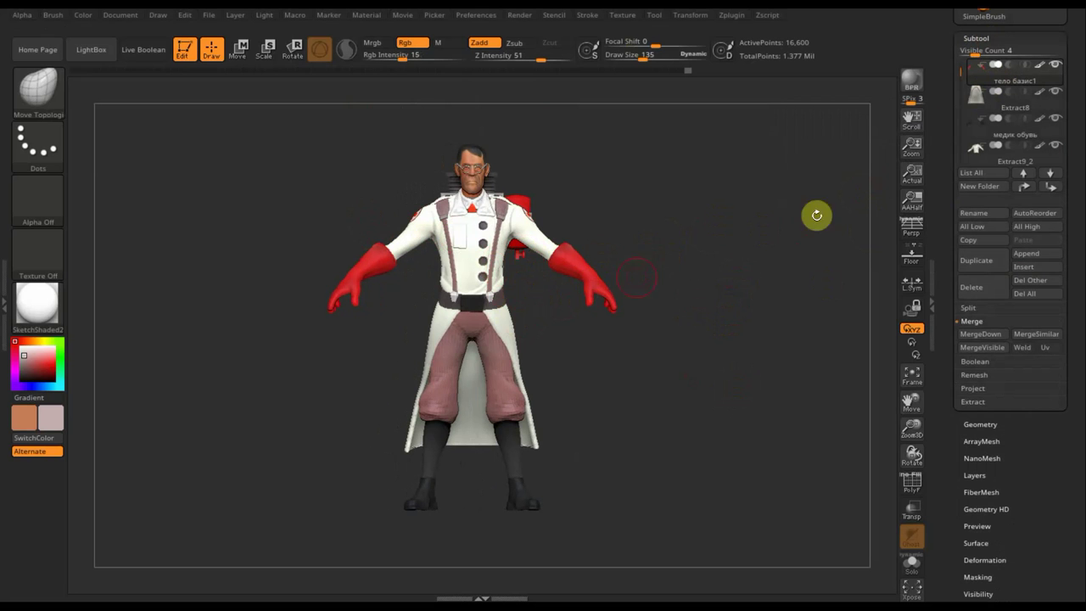
click(1057, 92)
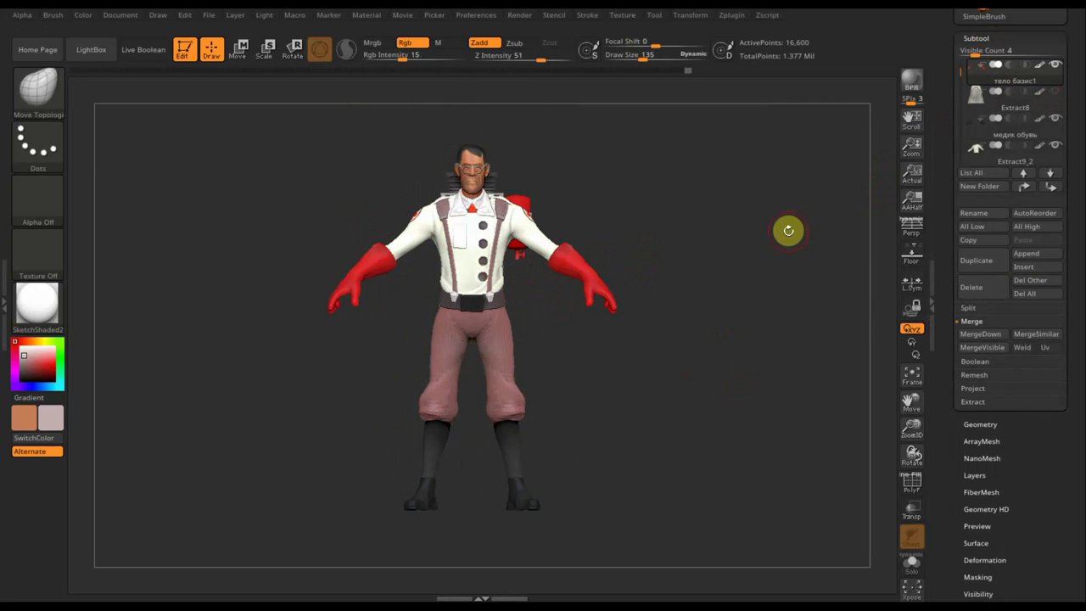
key(n)
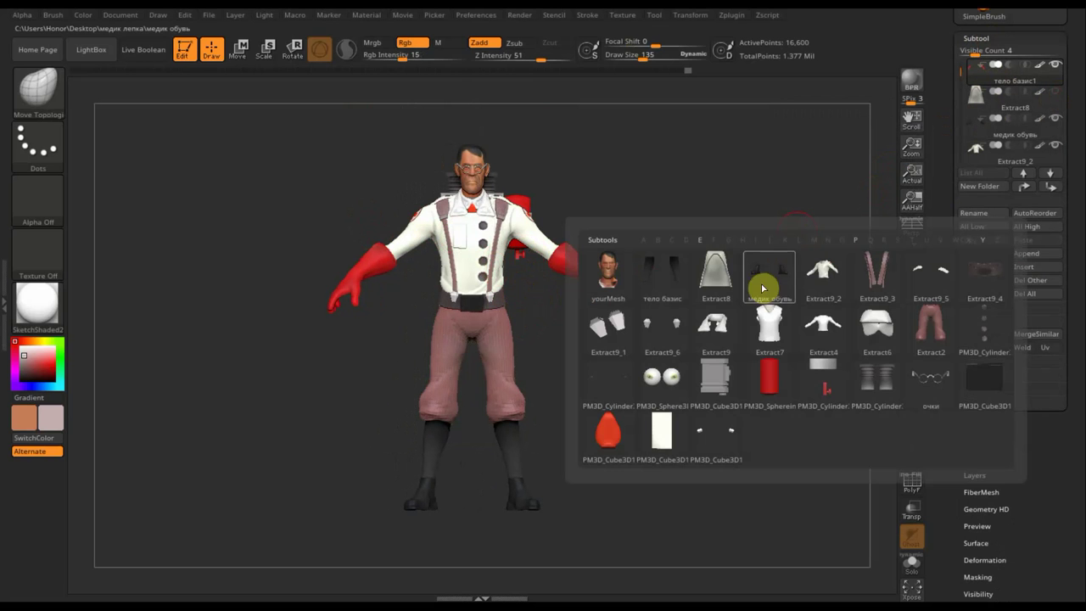
click(832, 274)
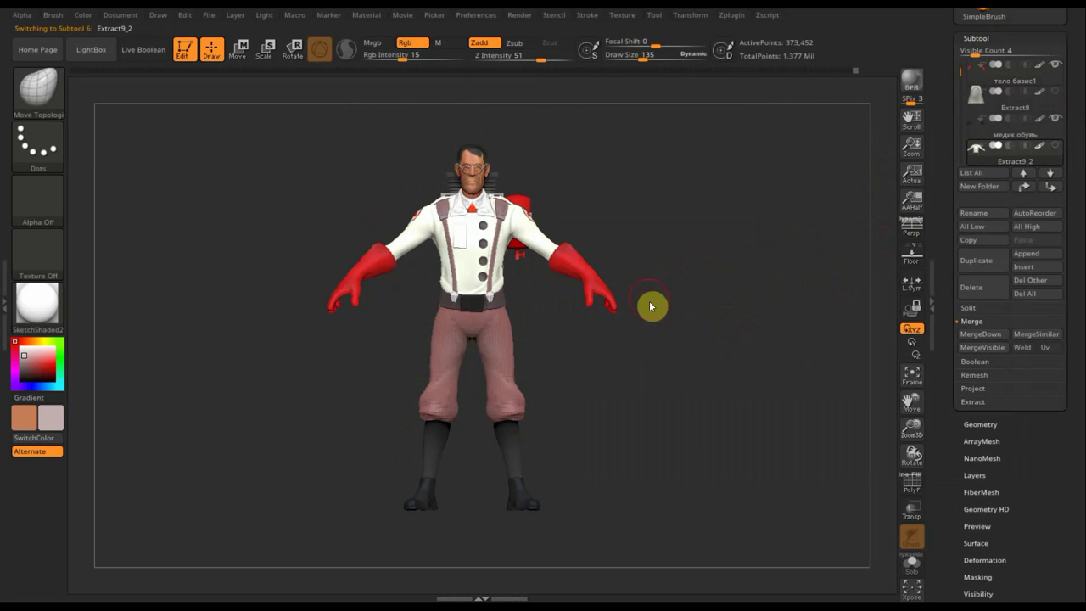
key(n)
click(852, 398)
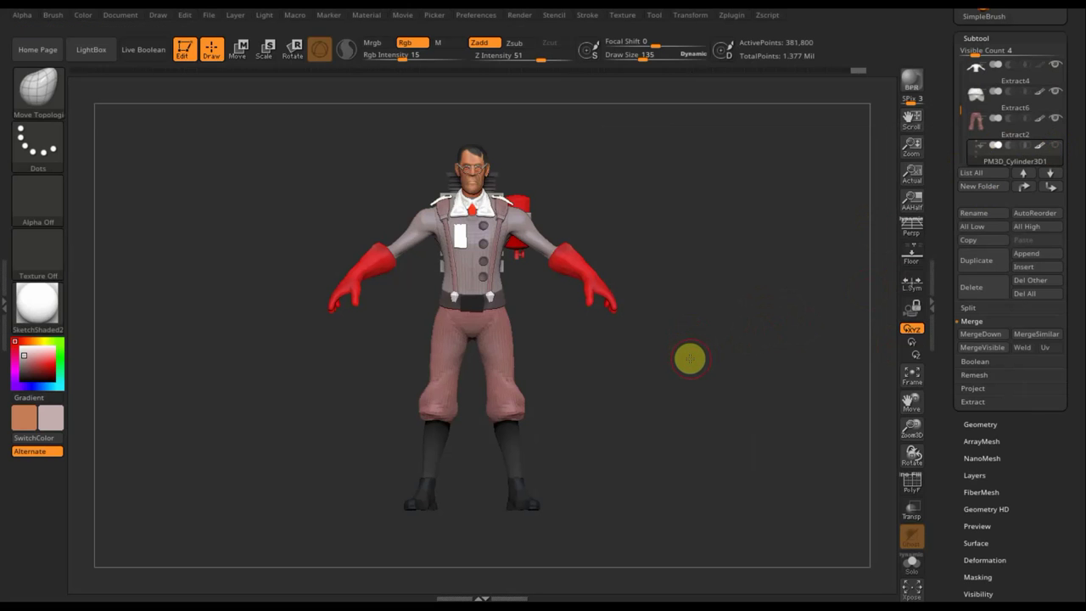
key(n)
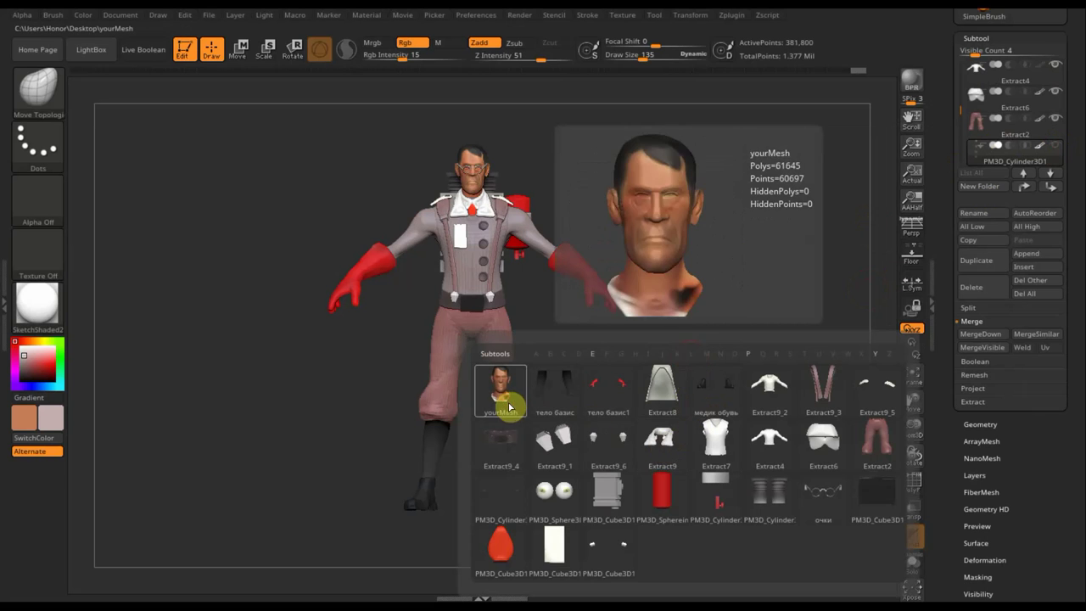
- Select yourMesh, zoom in on the torso, then make the Extract4 shirt the active subtool
click(500, 390)
drag(736, 289, 737, 292)
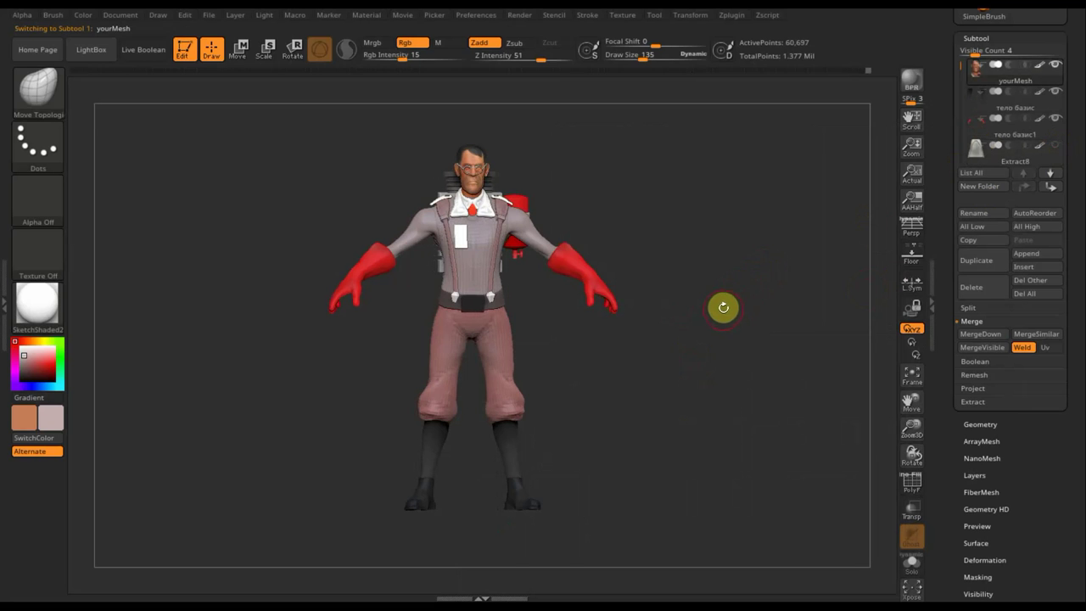
mouse_move(728, 280)
alt+mouse_down()
mouse_move(754, 405)
mouse_move(625, 441)
mouse_move(637, 444)
alt+mouse_up()
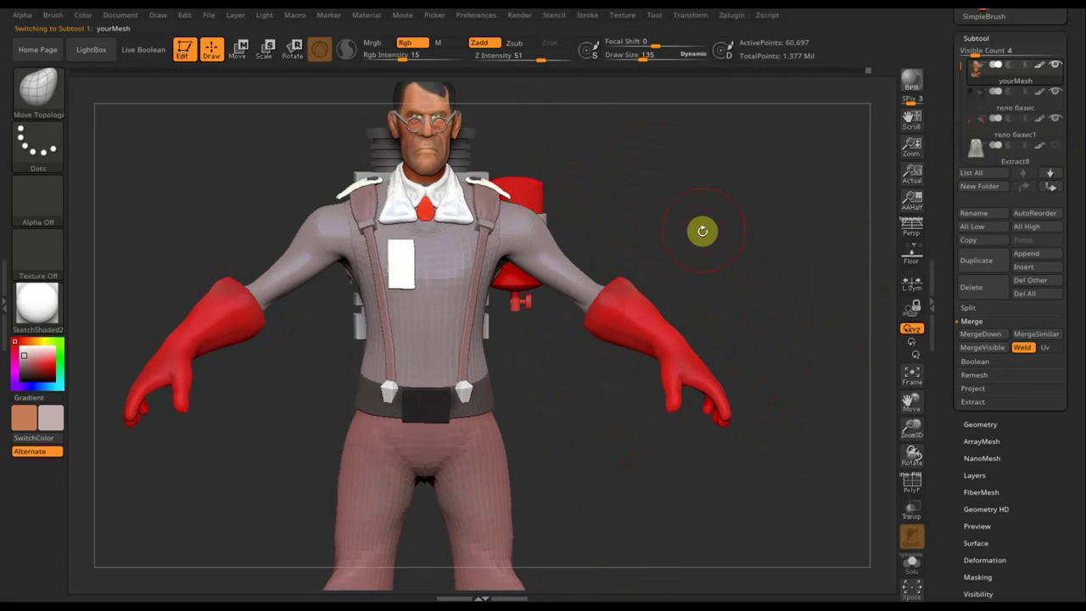
key(n)
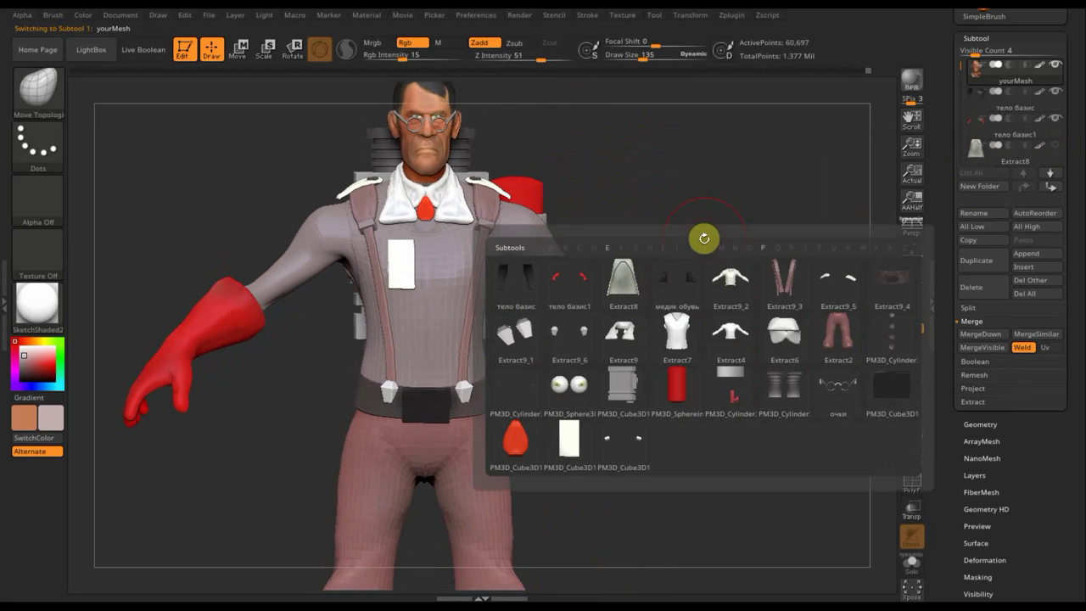
click(734, 342)
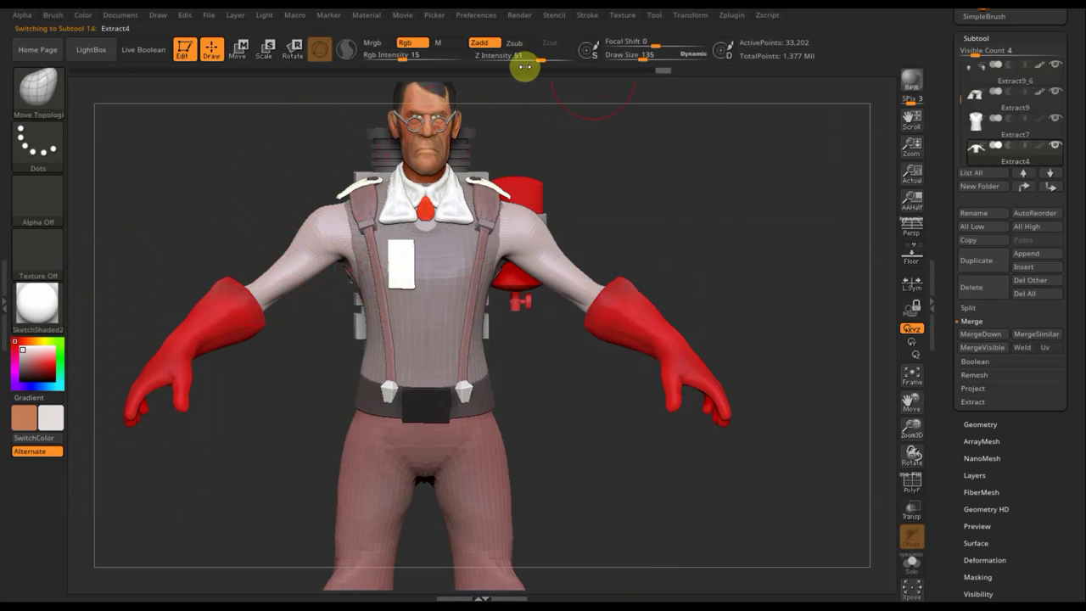
click(38, 90)
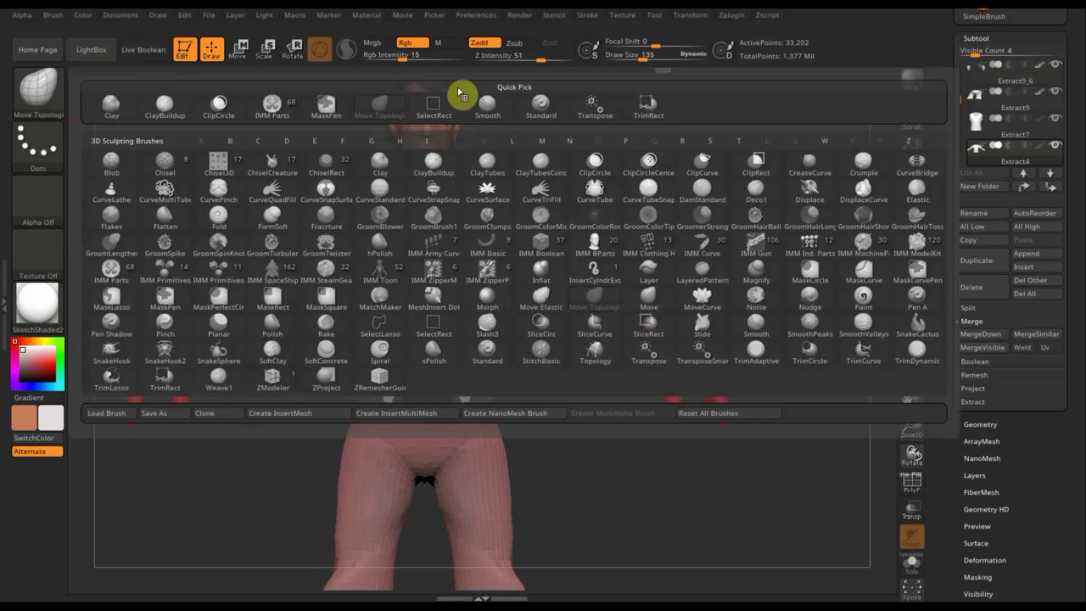
- Paint the shirt's right upper sleeve white with the Standard brush and check it from the front
click(542, 103)
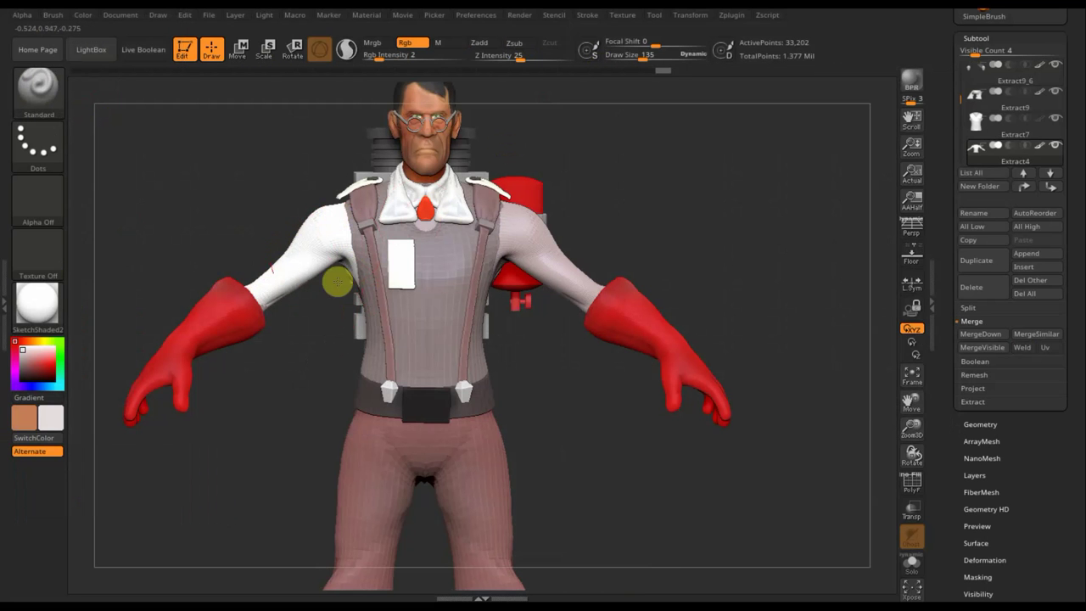
mouse_move(501, 205)
mouse_down()
mouse_move(533, 254)
mouse_move(586, 303)
mouse_up()
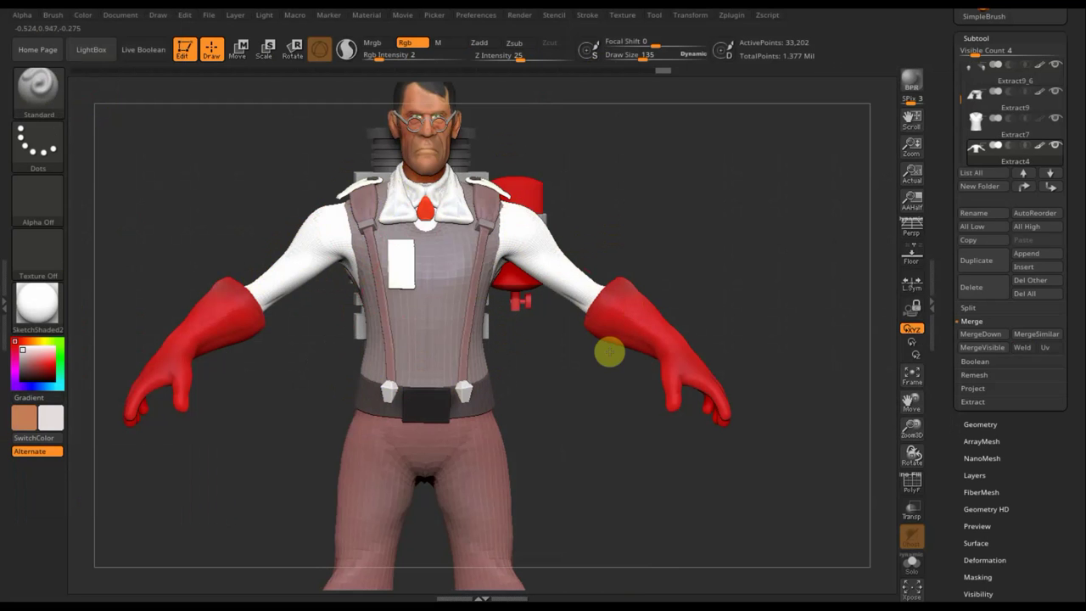
mouse_move(211, 172)
mouse_down()
mouse_move(410, 251)
mouse_move(206, 356)
mouse_move(356, 315)
mouse_move(376, 233)
mouse_move(315, 274)
mouse_up()
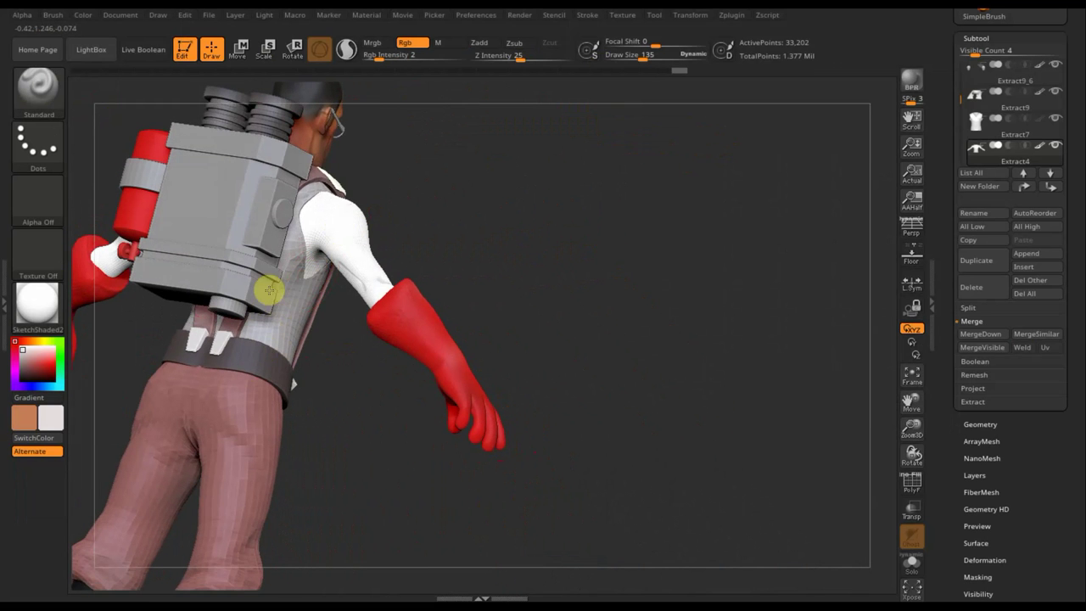
mouse_move(611, 275)
mouse_down()
mouse_move(543, 297)
mouse_move(519, 241)
mouse_move(395, 274)
mouse_up()
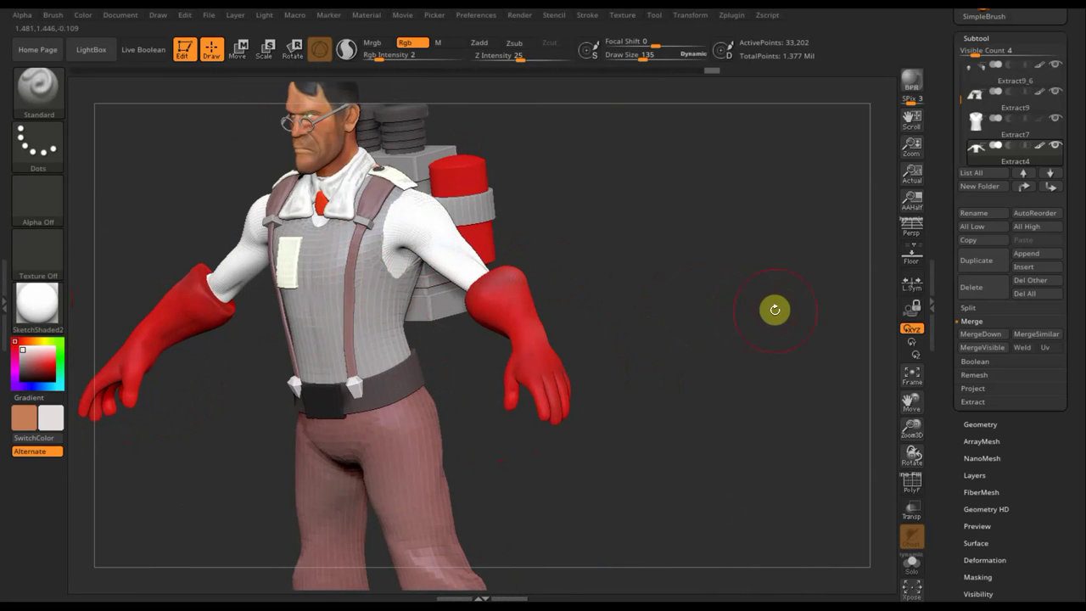
shift+drag(760, 305, 707, 286)
key(n)
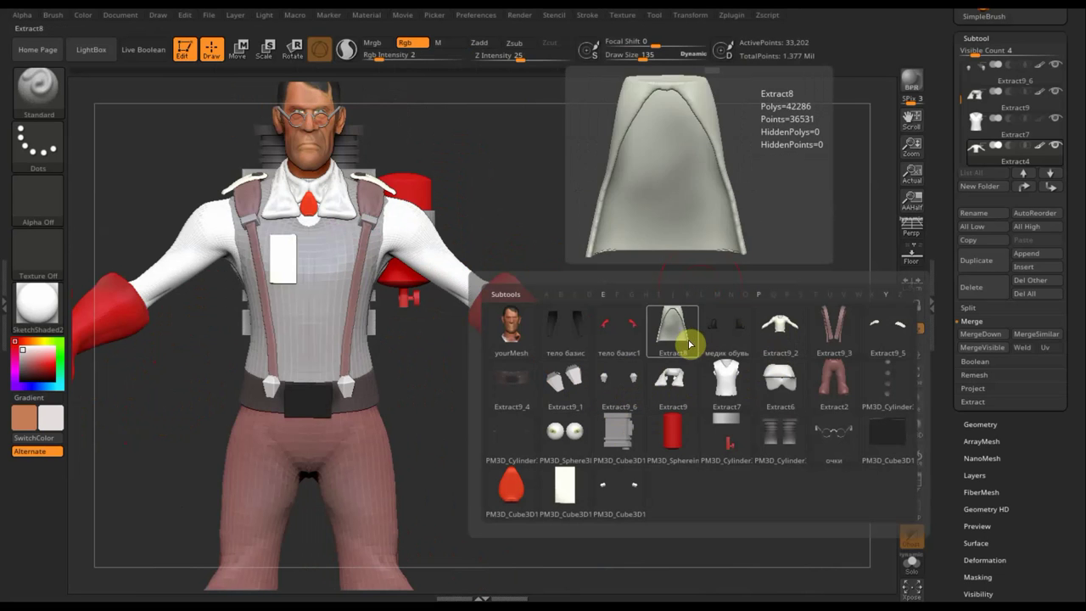
- Select Extract7 and paint the vest reddish-brown, raising Rgb Intensity from 2 to 41
click(729, 390)
click(729, 390)
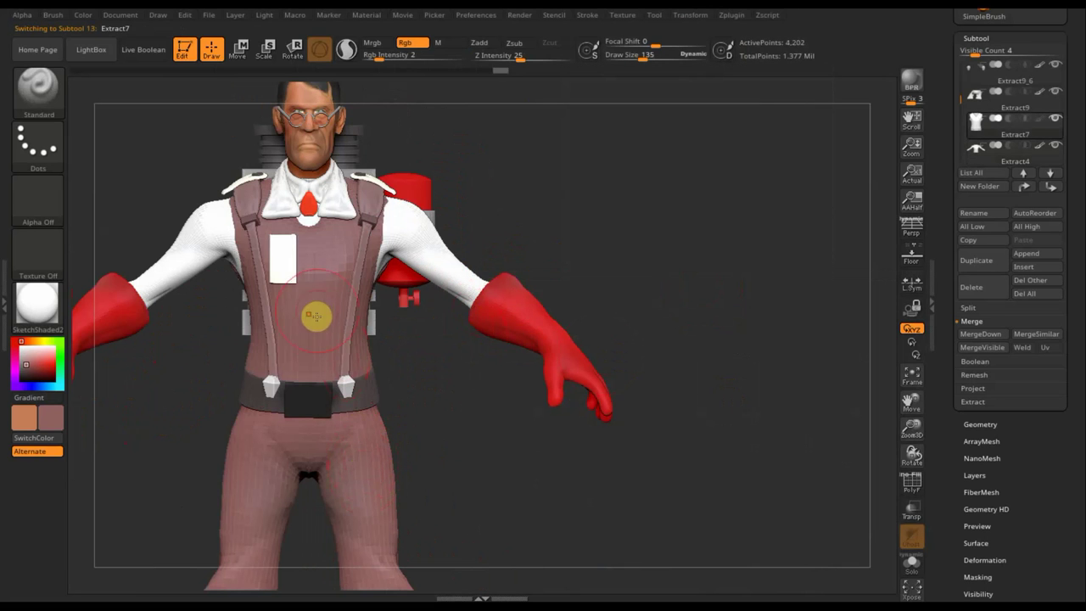
mouse_move(291, 340)
mouse_down()
mouse_move(355, 321)
mouse_move(291, 246)
mouse_move(310, 202)
mouse_move(214, 200)
mouse_move(304, 307)
mouse_up()
mouse_move(375, 55)
mouse_down()
mouse_move(407, 60)
mouse_move(410, 103)
mouse_up()
mouse_move(356, 204)
mouse_down()
mouse_move(310, 260)
mouse_move(260, 181)
mouse_move(331, 314)
mouse_move(221, 359)
mouse_move(250, 247)
mouse_up()
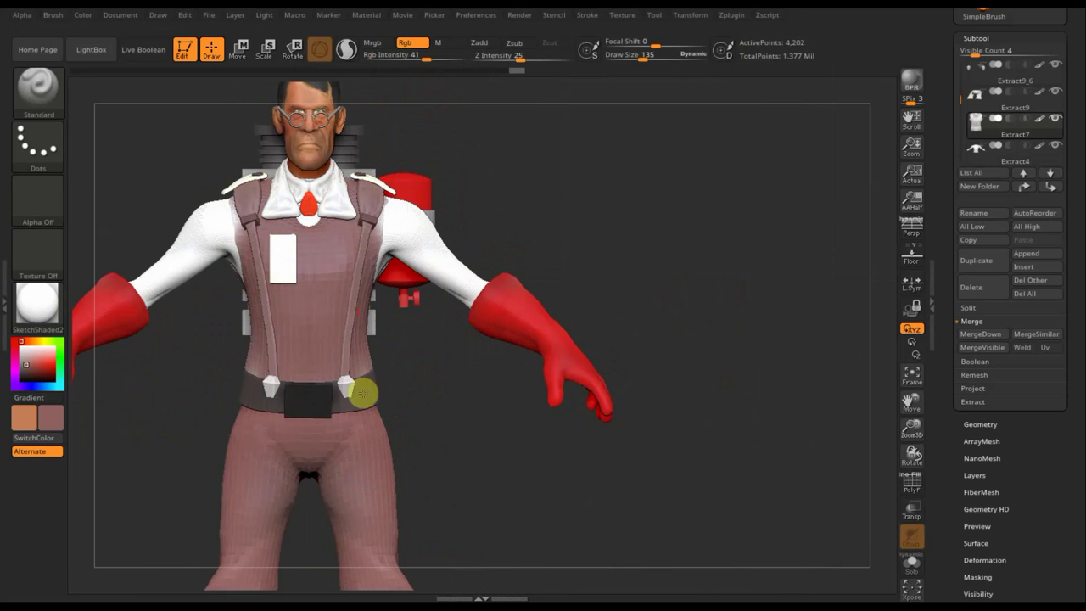
mouse_move(518, 387)
mouse_down()
mouse_move(426, 400)
mouse_move(439, 354)
mouse_move(322, 367)
mouse_move(425, 327)
mouse_move(484, 280)
mouse_up()
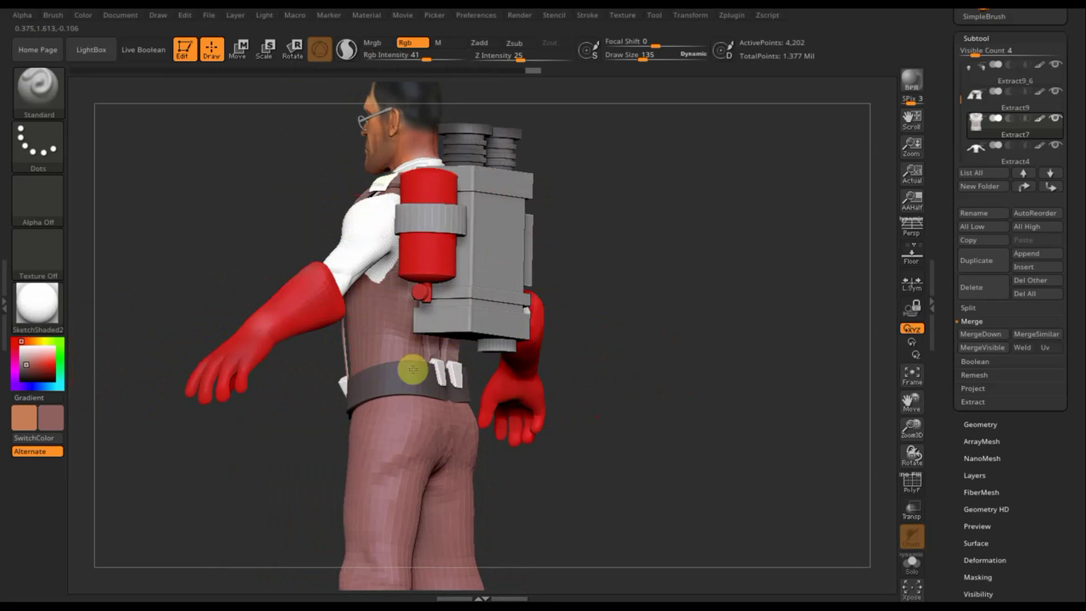
mouse_move(181, 218)
mouse_down()
mouse_move(260, 220)
mouse_move(333, 270)
mouse_up()
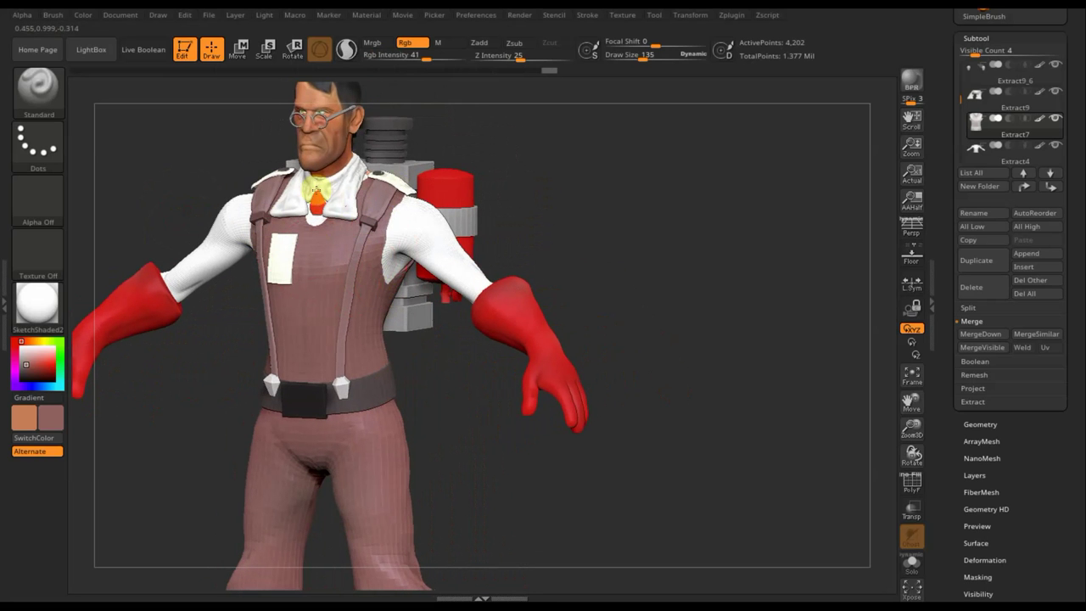
mouse_move(685, 309)
shift+mouse_down()
mouse_move(706, 359)
mouse_move(711, 324)
shift+mouse_up()
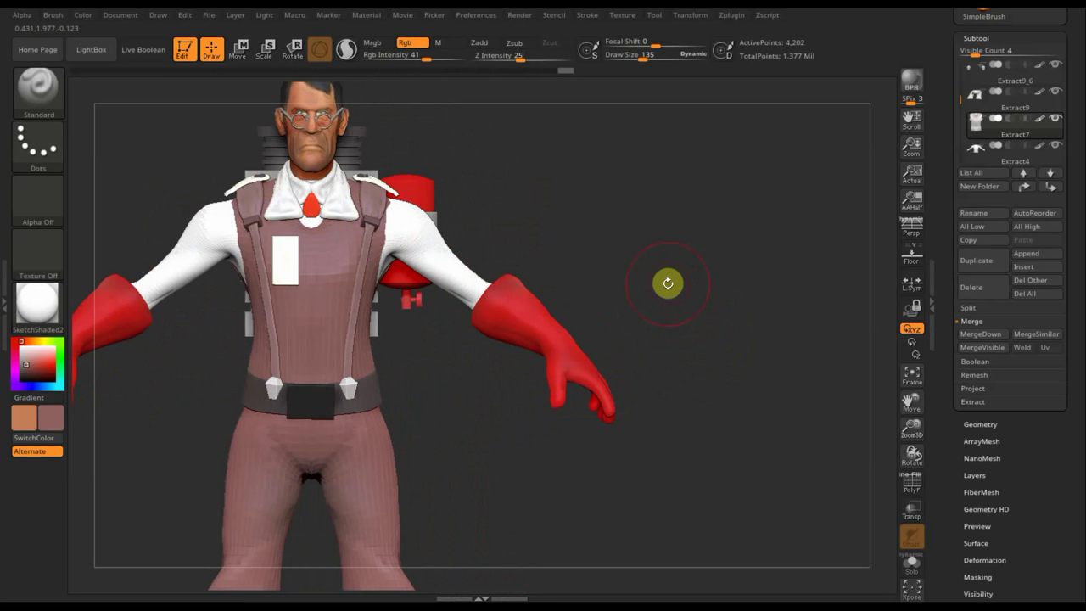
mouse_move(682, 289)
mouse_down()
mouse_move(670, 218)
mouse_move(636, 260)
mouse_move(693, 246)
mouse_up()
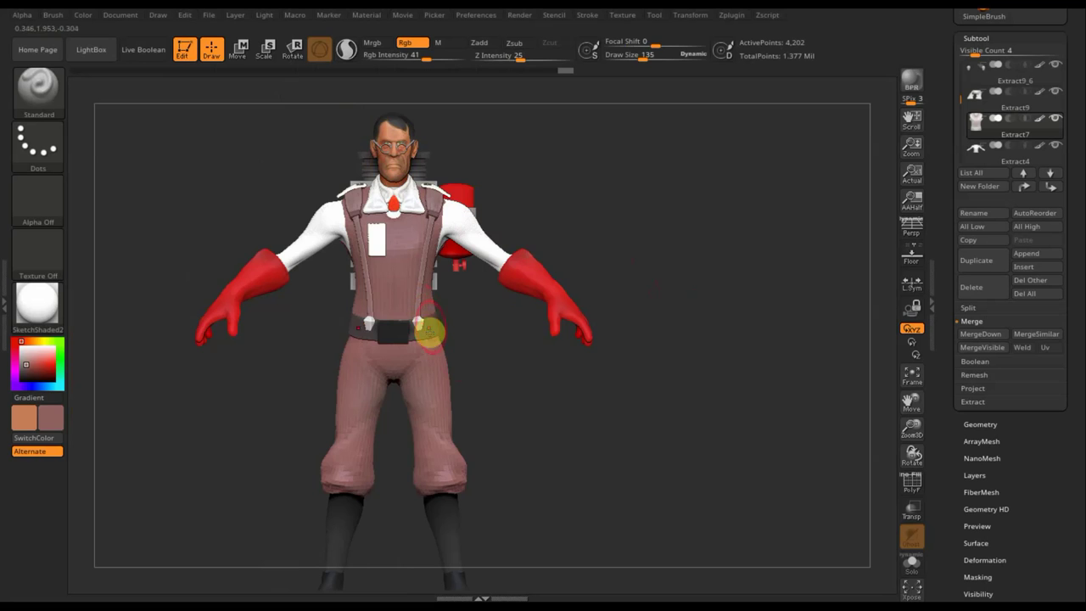
mouse_move(504, 369)
mouse_down()
mouse_move(582, 370)
mouse_move(511, 369)
mouse_move(436, 286)
mouse_up()
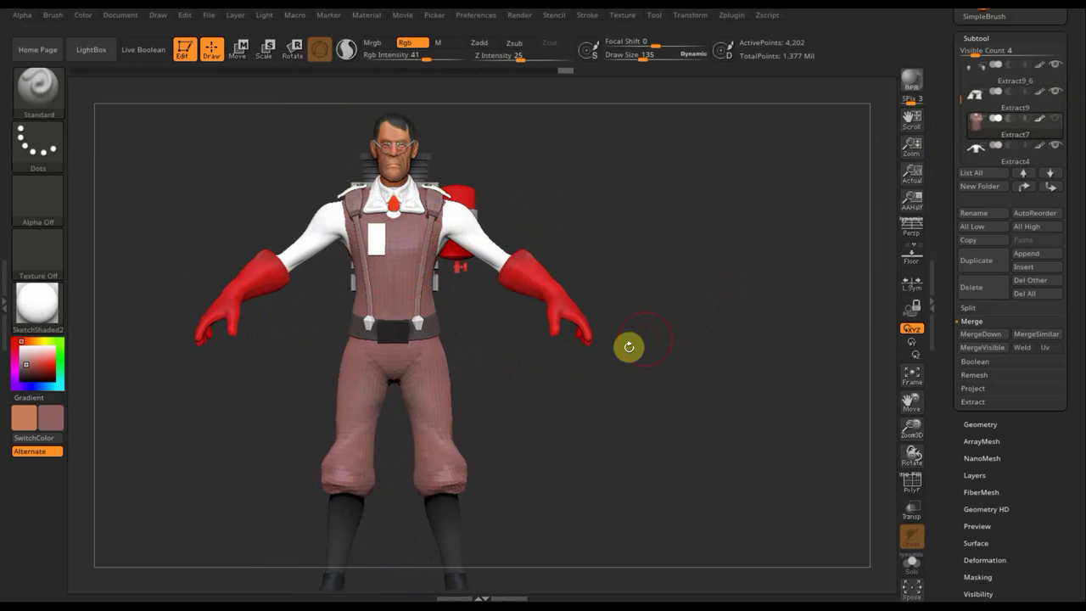
- Make yourMesh the active subtool and orbit the medic to review its side and rear
key(n)
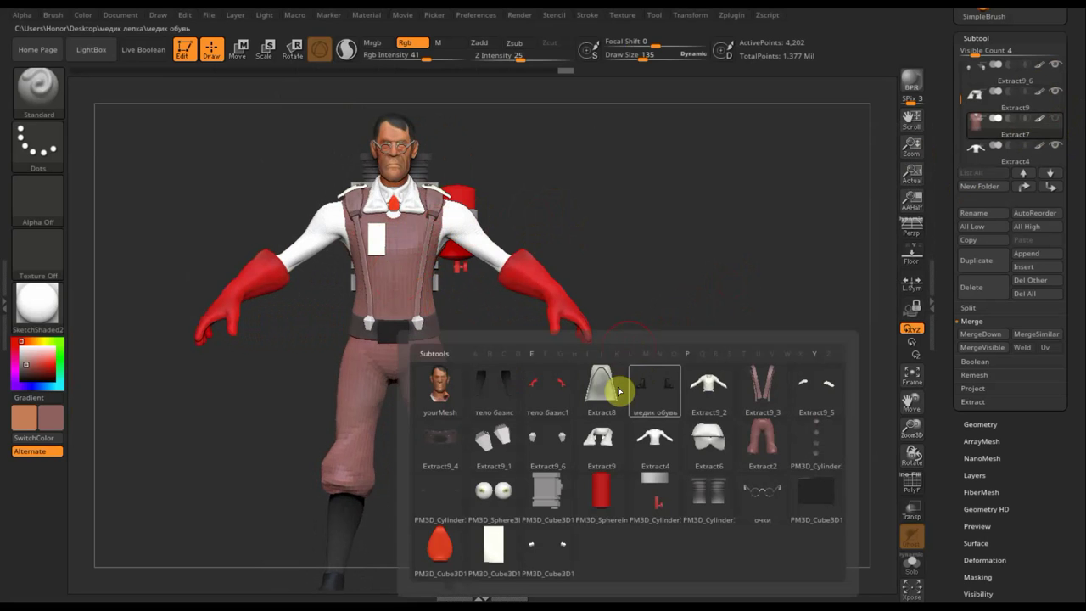
click(455, 409)
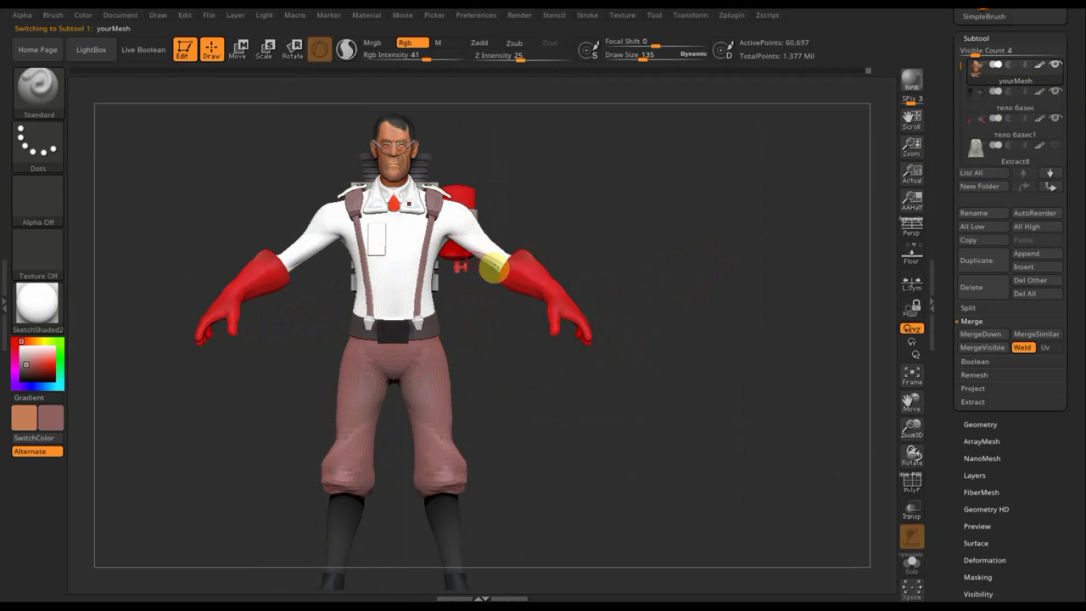
mouse_move(638, 215)
mouse_down()
mouse_move(658, 219)
mouse_move(548, 223)
mouse_move(620, 223)
mouse_move(536, 240)
mouse_up()
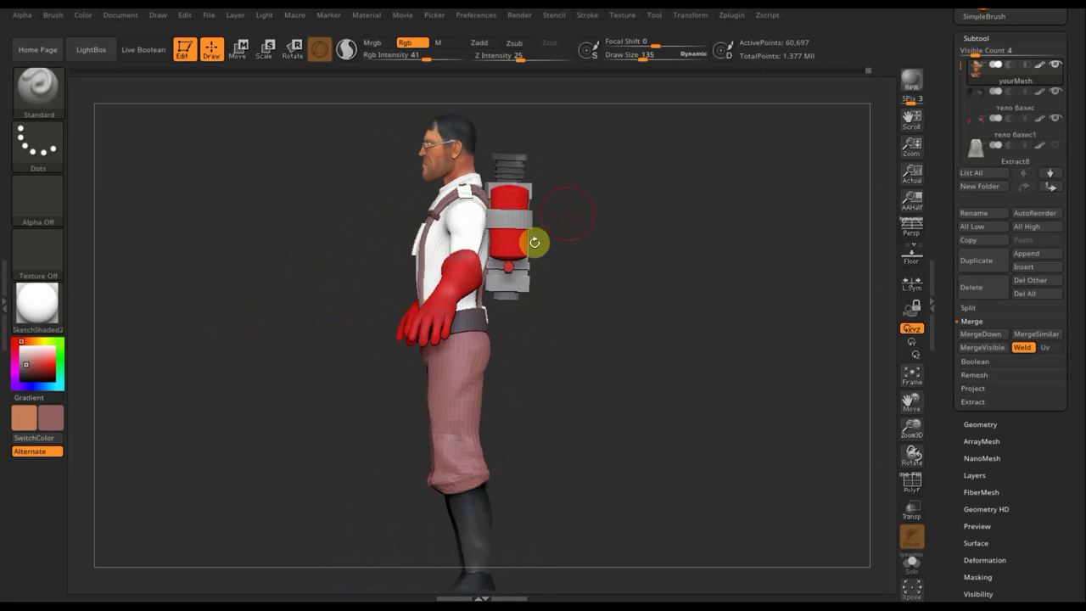
mouse_move(652, 260)
mouse_down()
mouse_move(555, 269)
mouse_move(707, 264)
mouse_up()
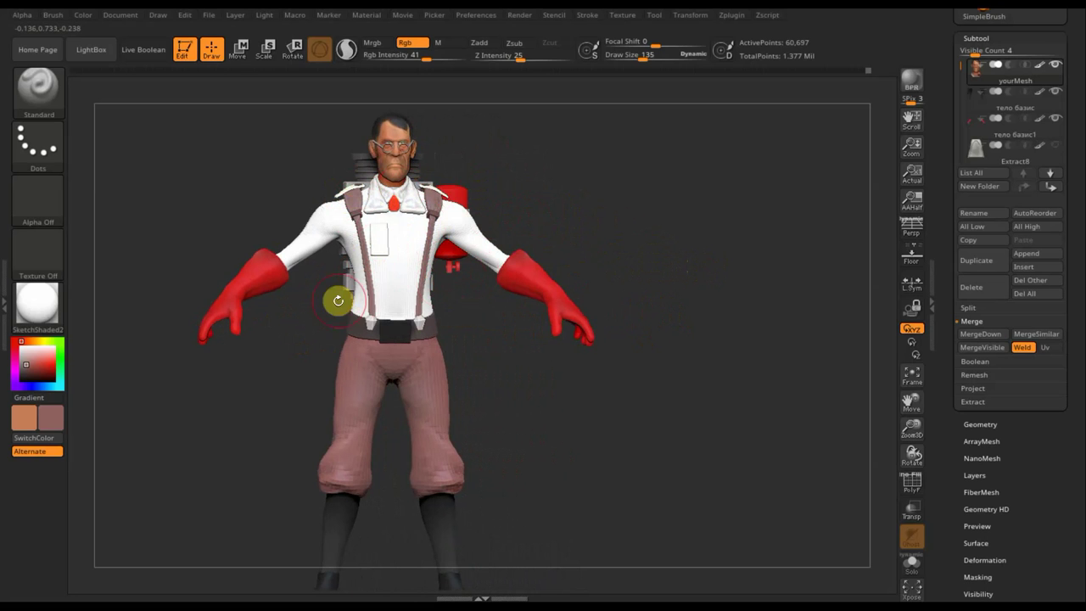
mouse_move(664, 272)
mouse_down()
mouse_move(642, 269)
mouse_move(686, 328)
mouse_move(681, 311)
mouse_move(744, 317)
mouse_move(453, 410)
mouse_up()
mouse_move(676, 404)
mouse_down()
mouse_move(625, 415)
mouse_move(518, 272)
mouse_up()
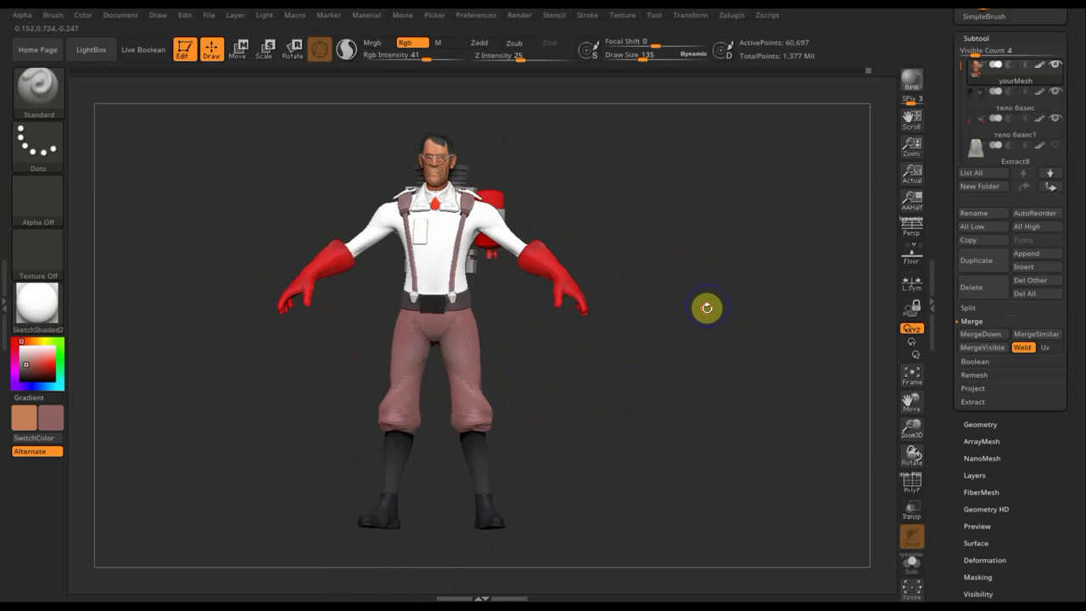
drag(707, 307, 706, 310)
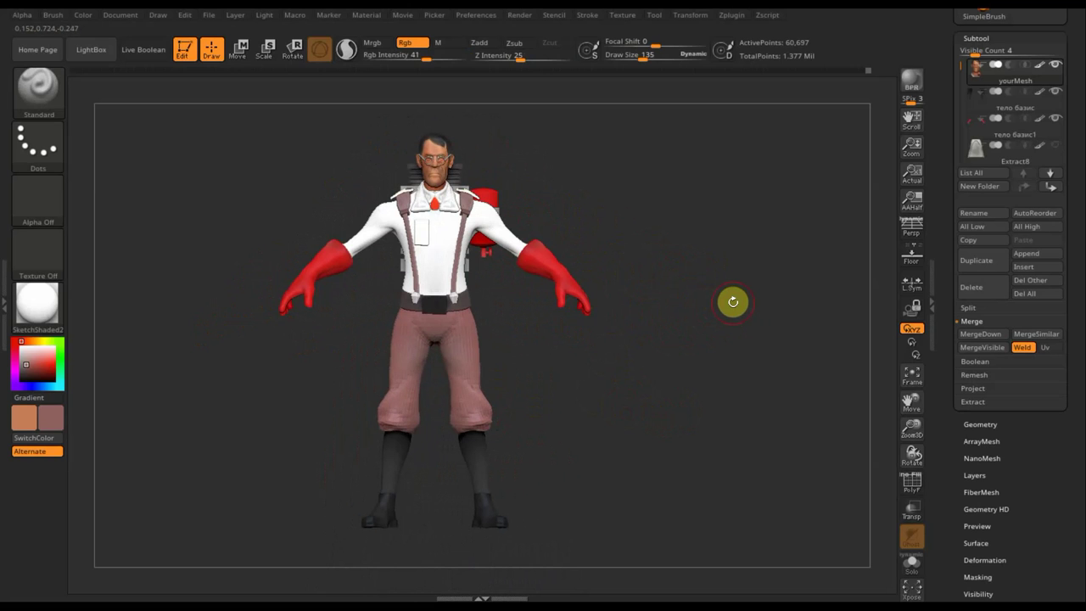